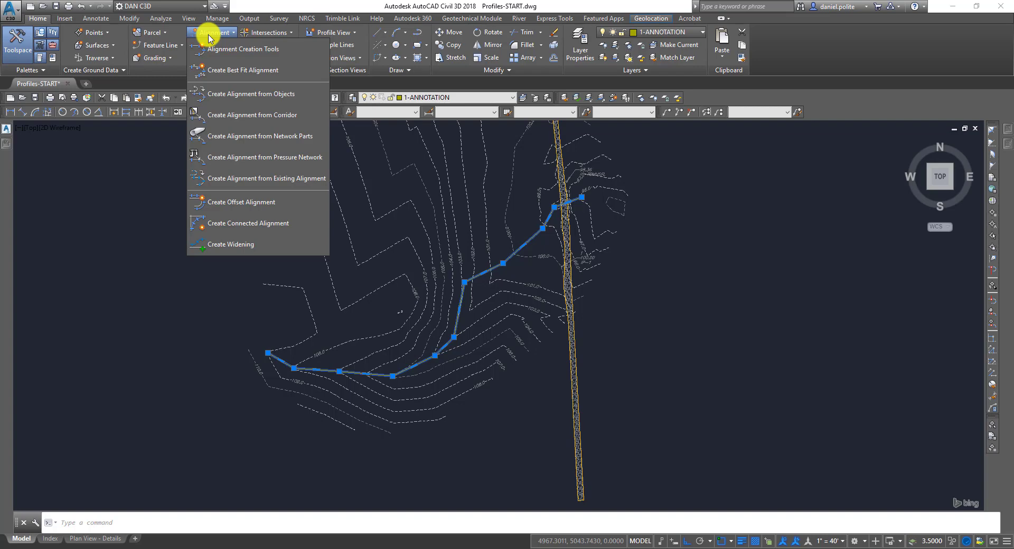
Start creating an alignment from the existing waterway polyline and accept the direction with stationing beginning at its northeast end.
{"action": "left_click", "coordinate": [255, 95]}
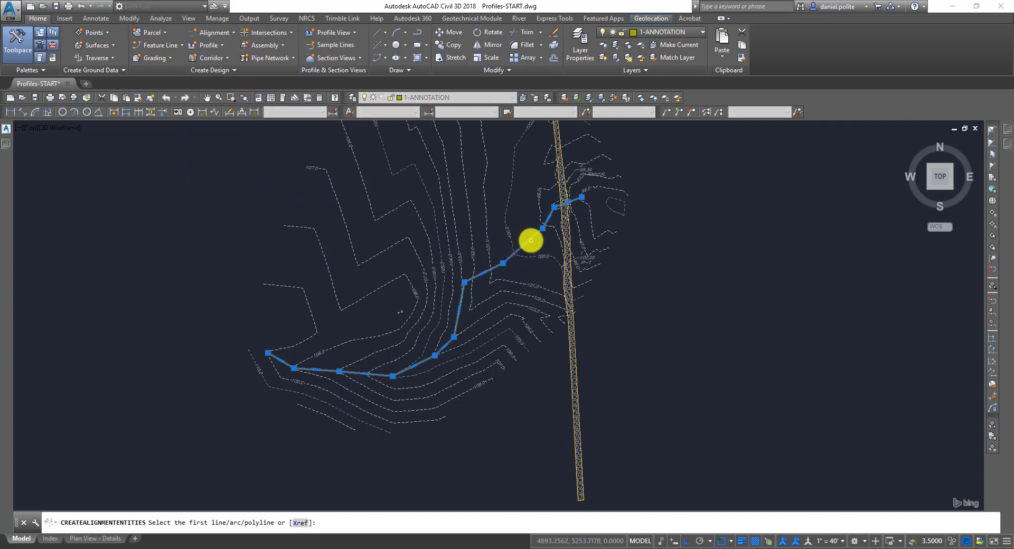
{"action": "left_click", "coordinate": [530, 240]}
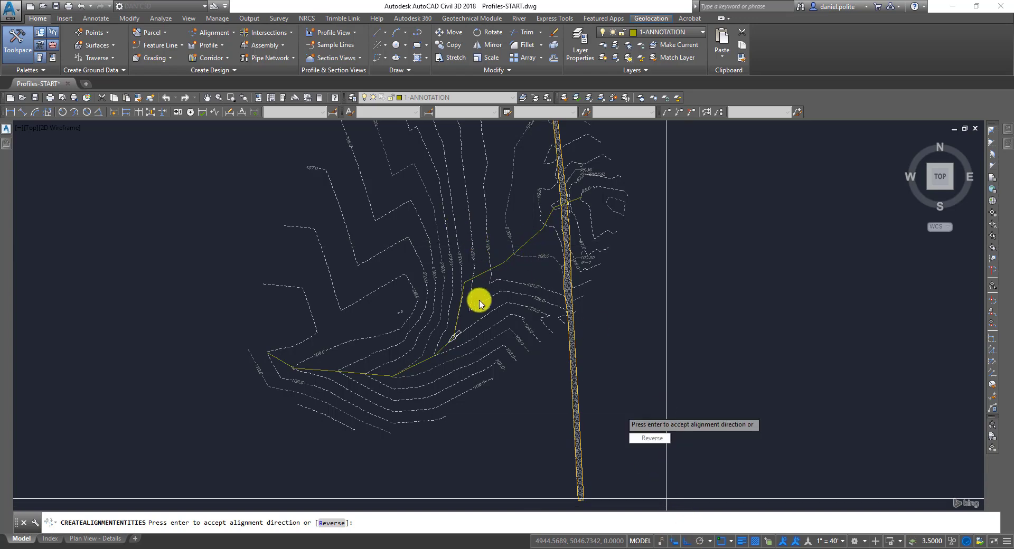
{"action": "left_click", "coordinate": [652, 439]}
{"action": "type", "text": "r"}
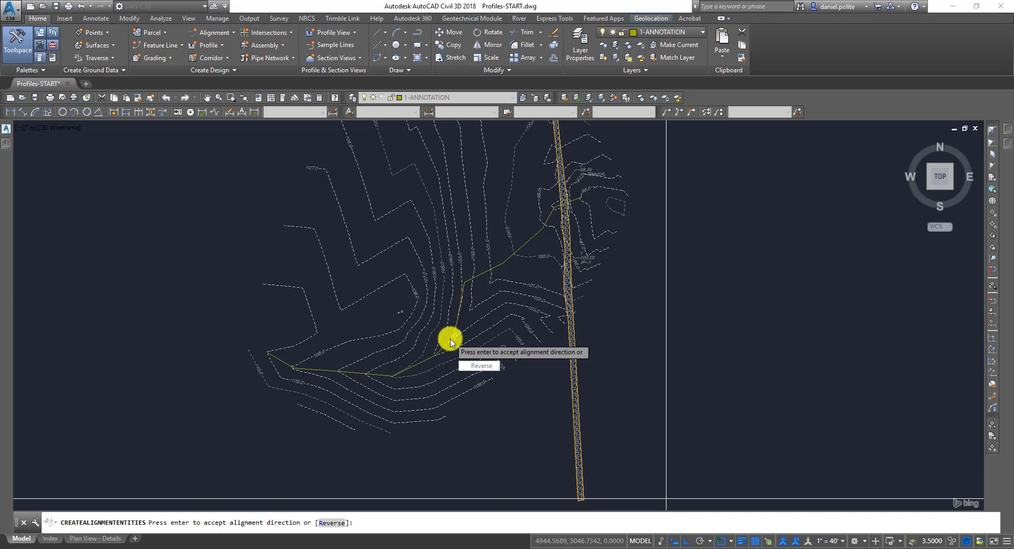
{"action": "key", "text": "Return"}
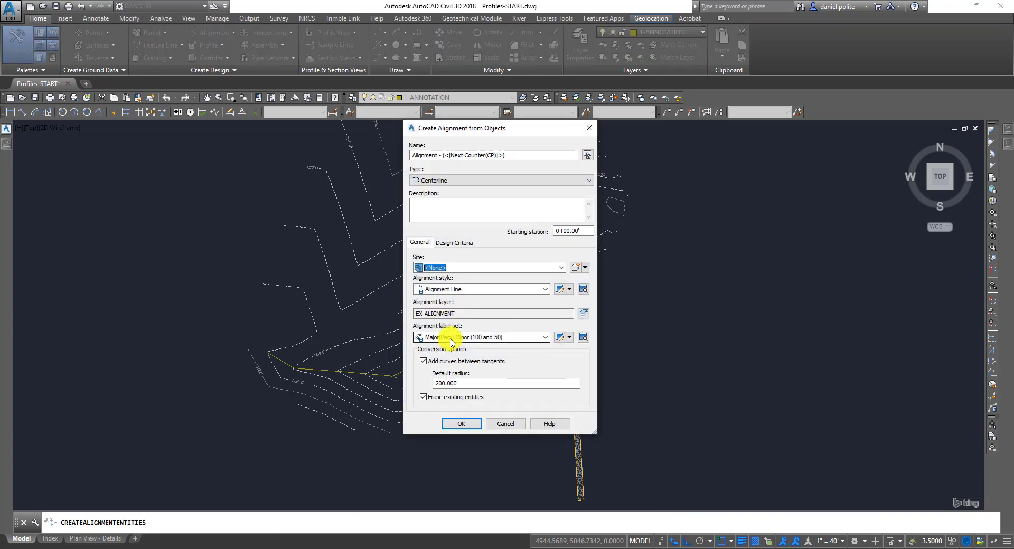
Name the alignment CL-Waterway Main and set its type to Centerline.
{"action": "left_click_drag", "start_coordinate": [530, 133], "coordinate": [333, 169]}
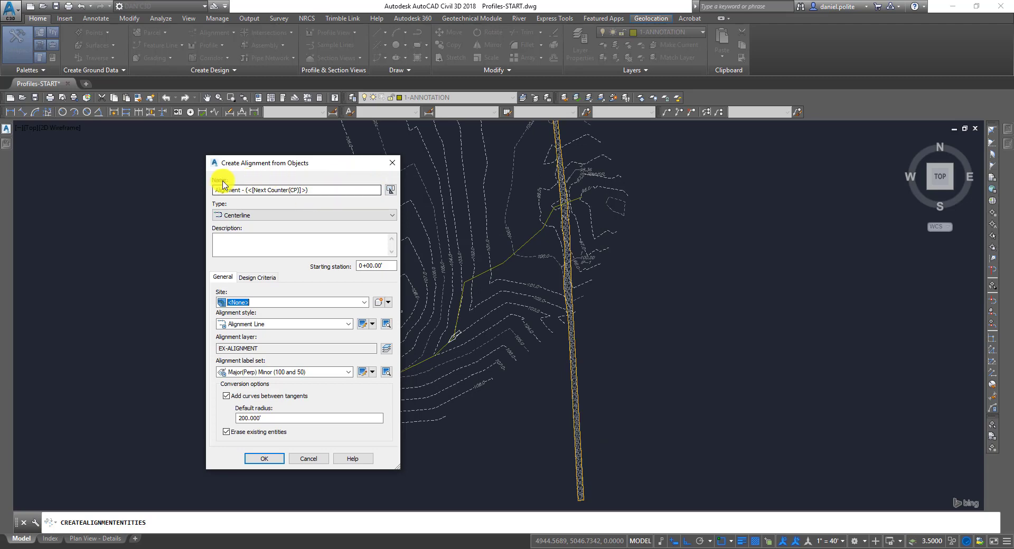
{"action": "left_click_drag", "start_coordinate": [310, 189], "coordinate": [217, 186]}
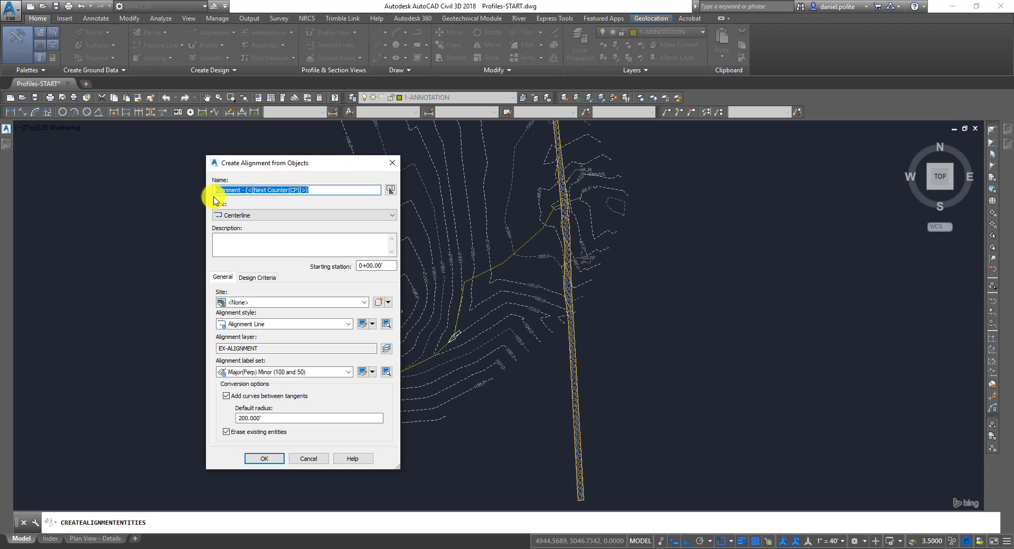
{"action": "key", "text": "Home"}
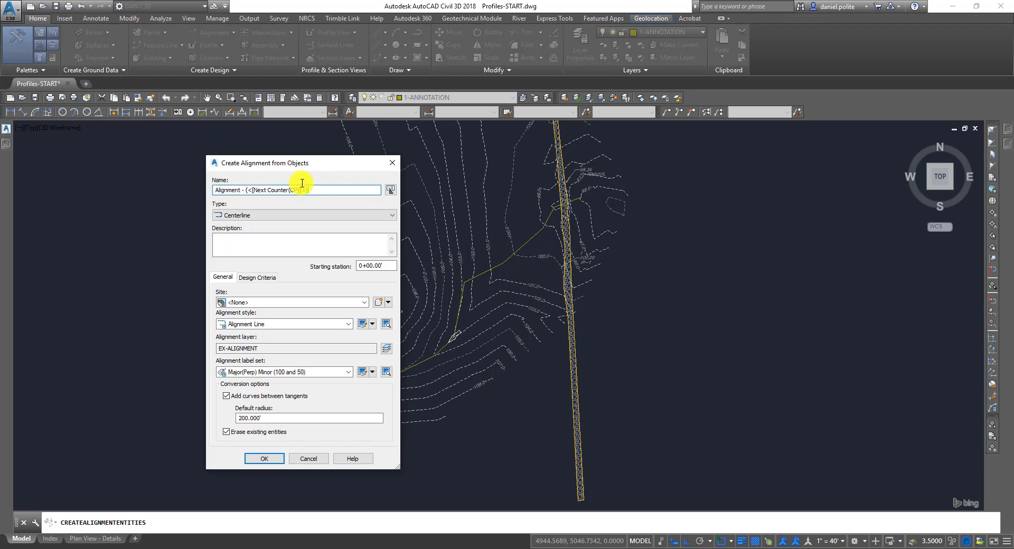
{"action": "left_click_drag", "start_coordinate": [309, 189], "coordinate": [200, 183]}
{"action": "type", "text": "CL-Waterway Main"}
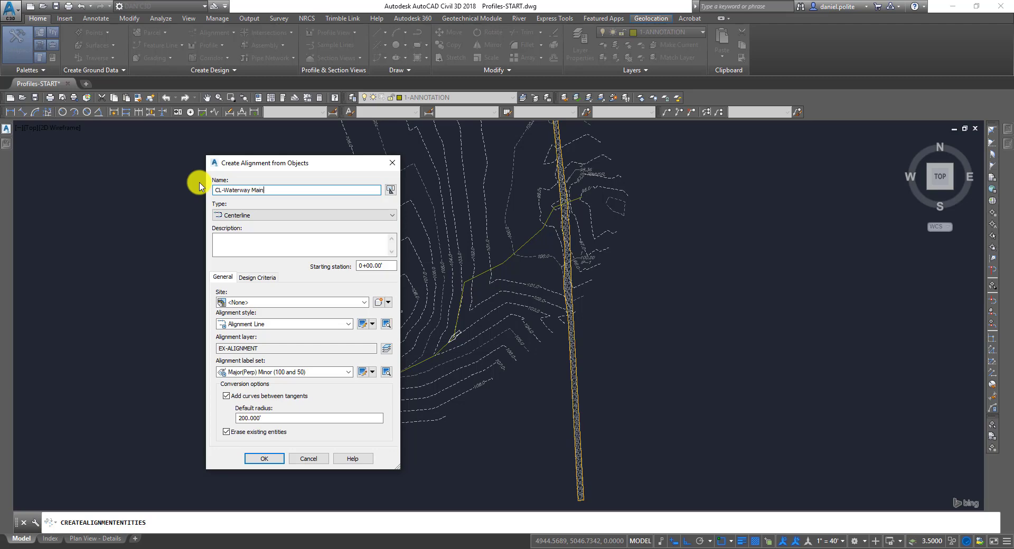
{"action": "left_click", "coordinate": [270, 220]}
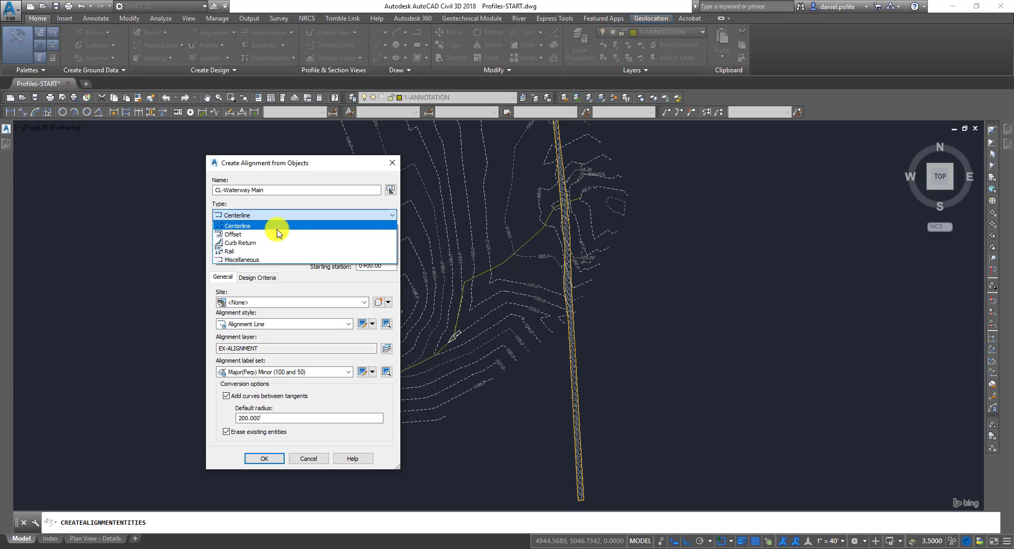
{"action": "left_click", "coordinate": [279, 226]}
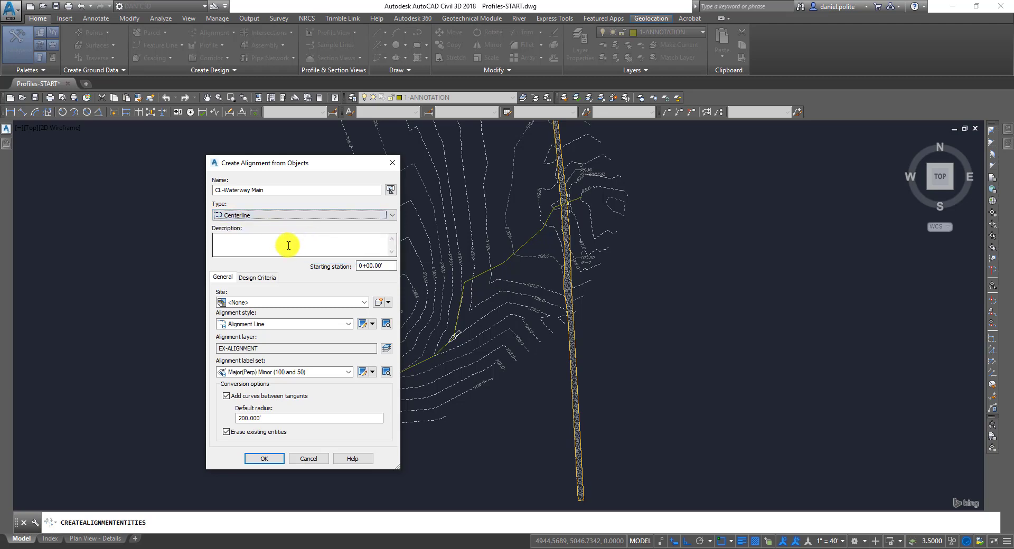
Review the site and alignment style choices and the Alignment Line style's description, keeping the site as None and the style as Alignment Line.
{"action": "left_click", "coordinate": [364, 304]}
{"action": "left_click", "coordinate": [364, 304]}
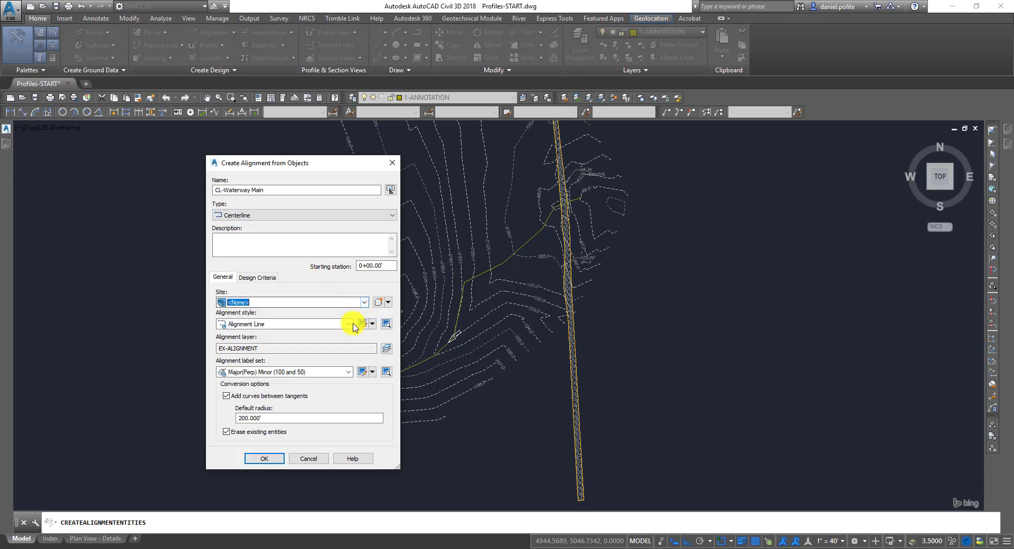
{"action": "left_click", "coordinate": [350, 325]}
{"action": "left_click", "coordinate": [349, 325]}
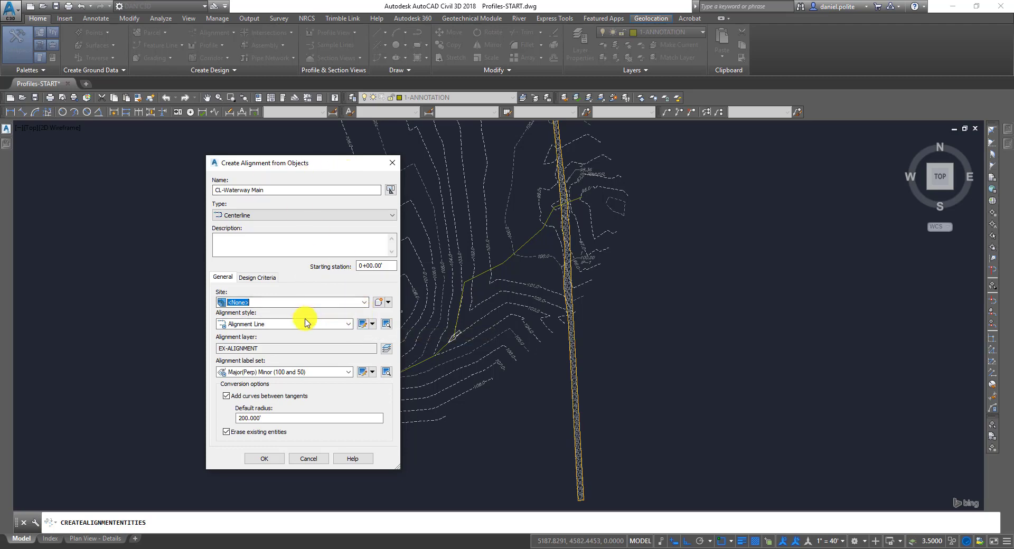
{"action": "left_click", "coordinate": [349, 324]}
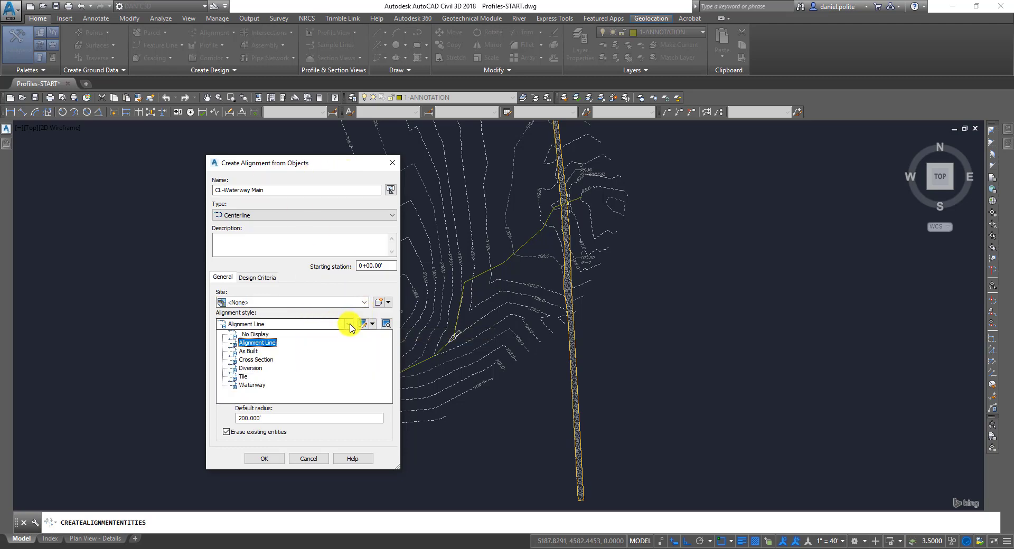
{"action": "left_click", "coordinate": [349, 325]}
{"action": "left_click", "coordinate": [364, 324]}
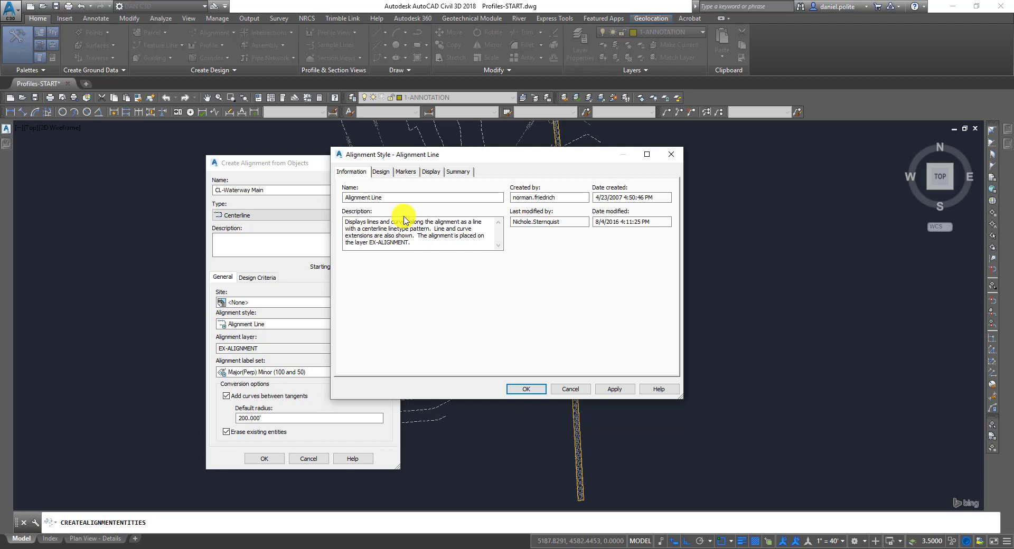
{"action": "left_click", "coordinate": [528, 390]}
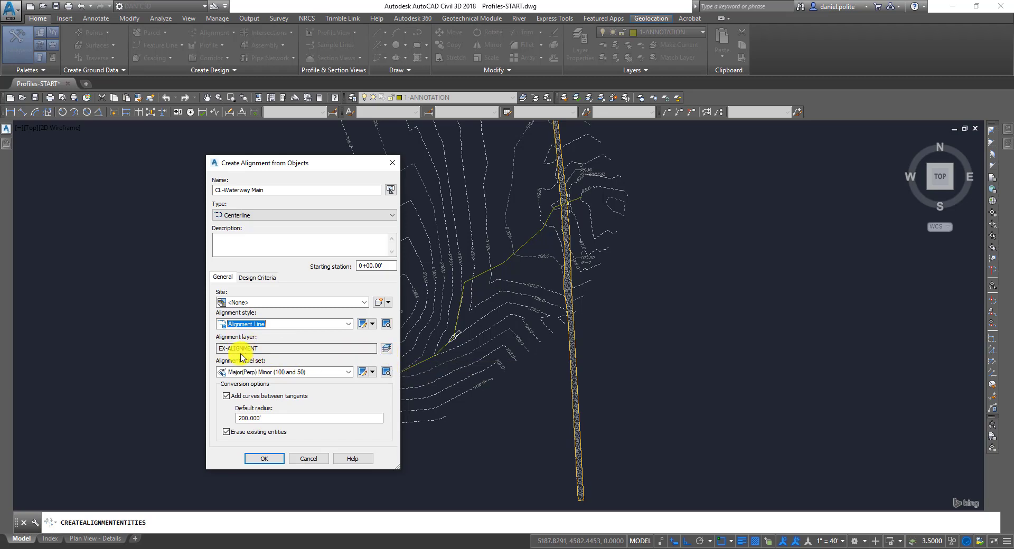
Create the alignment with the Major(Perp) Minor (100 and 50) label set, curves between tangents and erasing of existing entities enabled.
{"action": "left_click", "coordinate": [349, 374]}
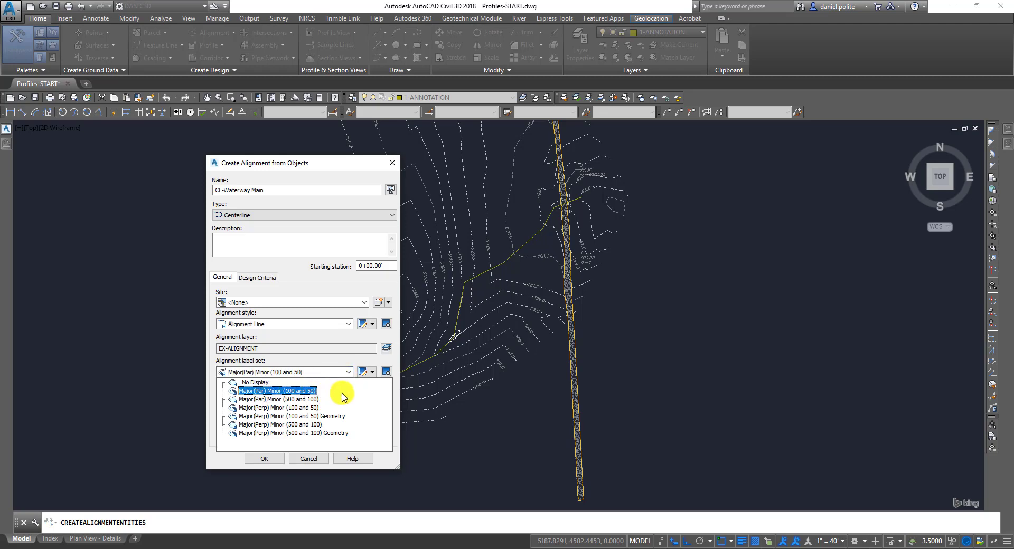
{"action": "left_click", "coordinate": [331, 373]}
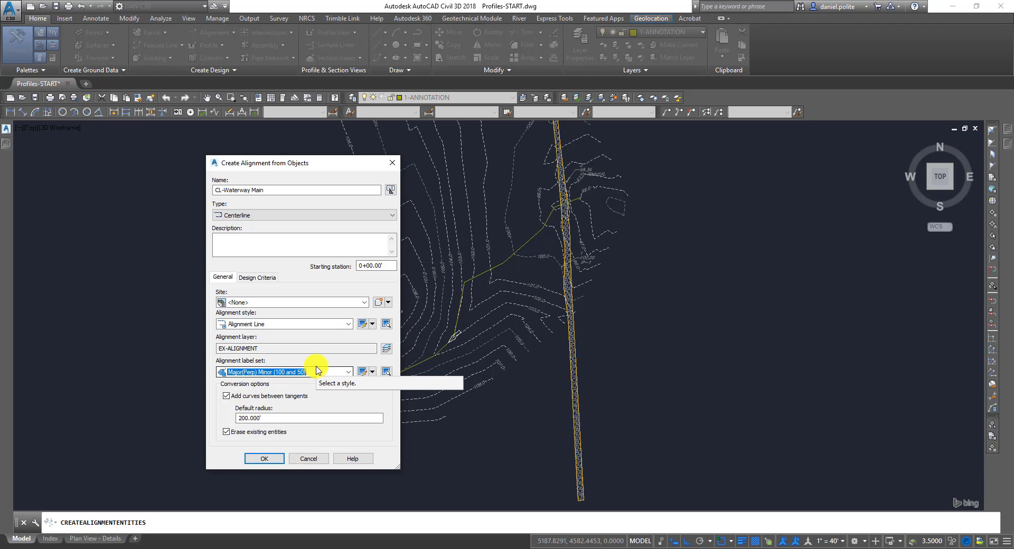
{"action": "left_click", "coordinate": [226, 396]}
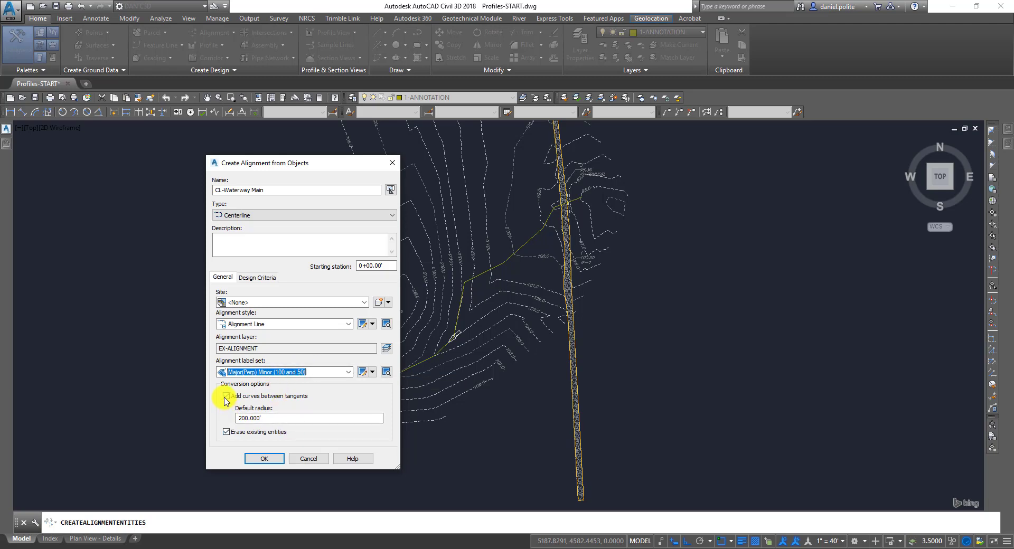
{"action": "left_click", "coordinate": [226, 396]}
{"action": "left_click", "coordinate": [227, 431]}
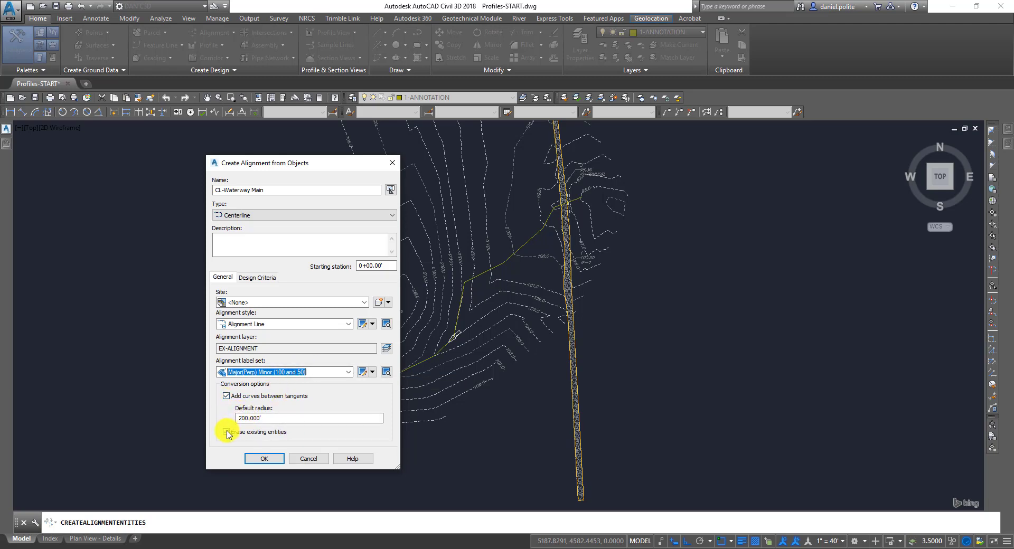
{"action": "left_click", "coordinate": [227, 432]}
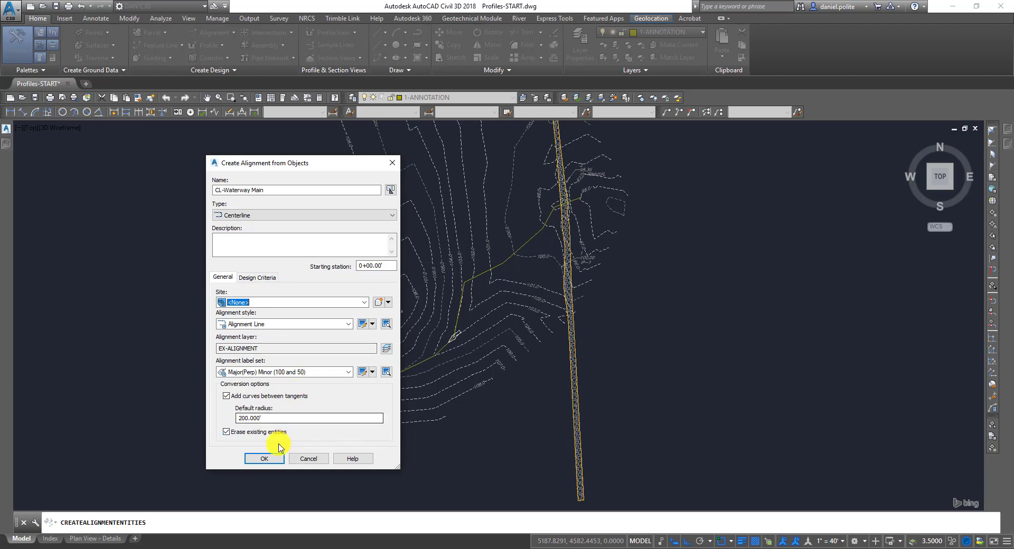
{"action": "left_click", "coordinate": [265, 459]}
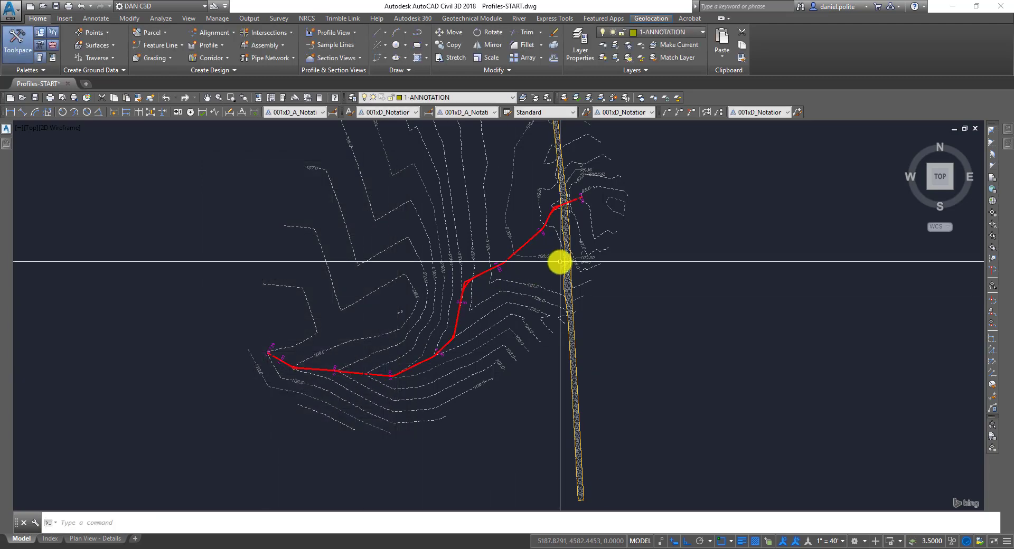
Examine the station labels along the new alignment from its northeast end toward station 6+00.
{"action": "scroll", "coordinate": [552, 263], "scroll_direction": "up", "scroll_amount": 5}
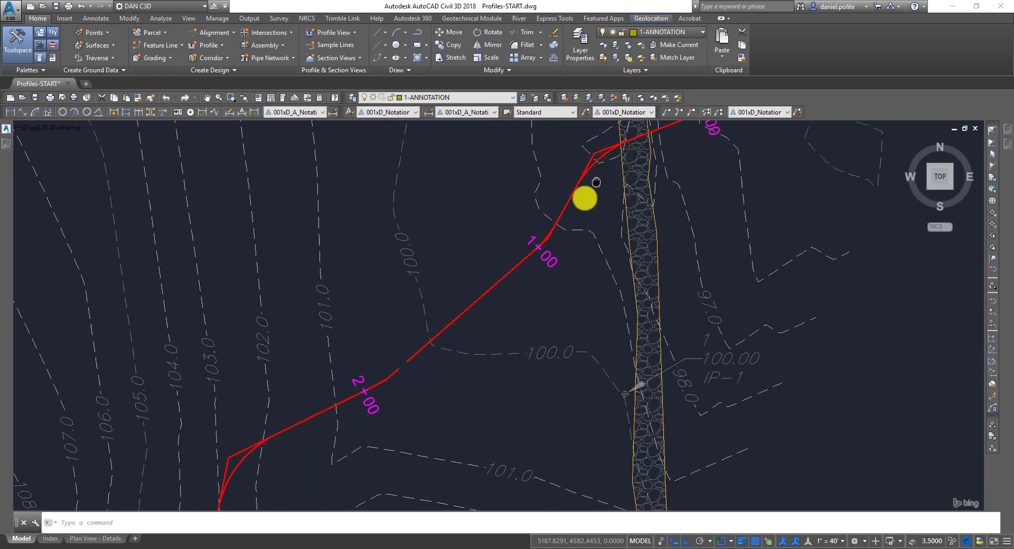
{"action": "scroll", "coordinate": [622, 219], "scroll_direction": "down", "scroll_amount": 3}
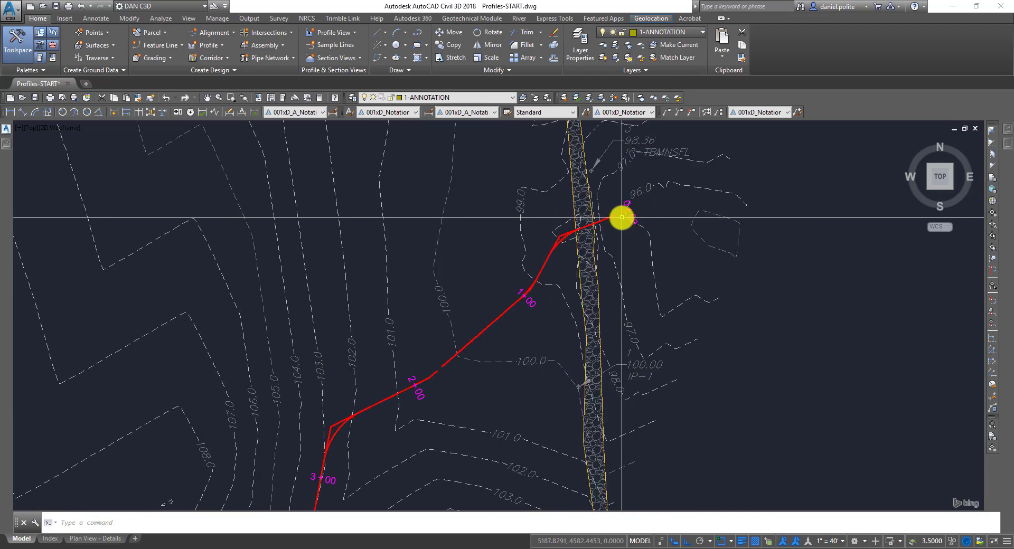
{"action": "middle_click_drag", "start_coordinate": [475, 384], "coordinate": [504, 204]}
{"action": "middle_click_drag", "start_coordinate": [349, 347], "coordinate": [448, 238]}
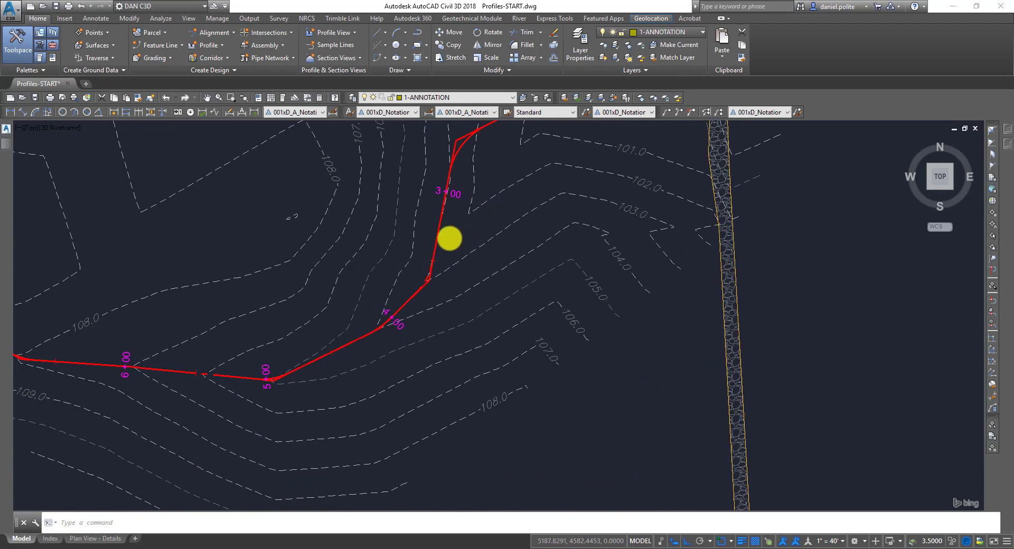
{"action": "middle_click_drag", "start_coordinate": [242, 305], "coordinate": [396, 289]}
{"action": "scroll", "coordinate": [353, 357], "scroll_direction": "up", "scroll_amount": 4}
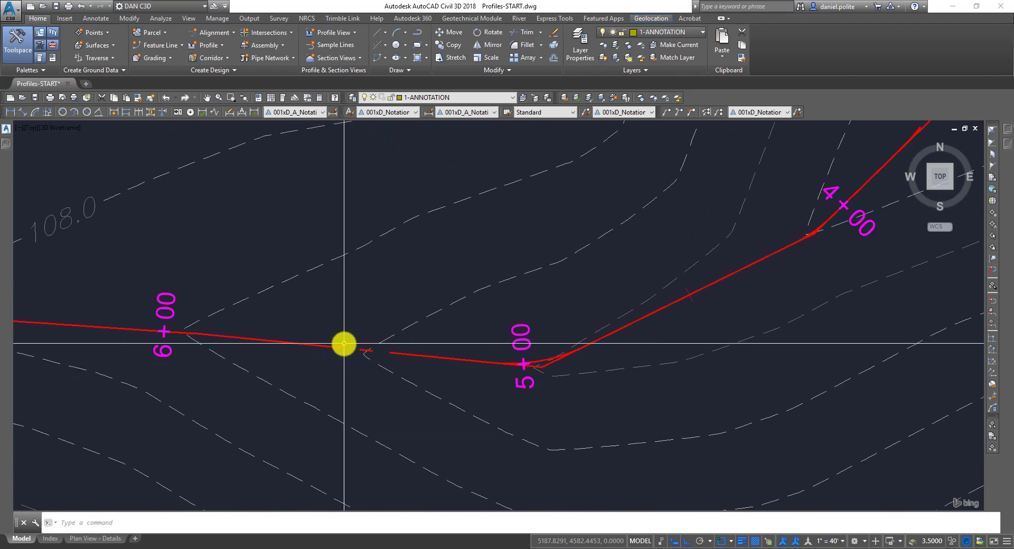
Select the new alignment and inspect the curve added between tangents at the bend near station 3+00.
{"action": "left_click", "coordinate": [344, 346]}
{"action": "scroll", "coordinate": [527, 316], "scroll_direction": "down", "scroll_amount": 4}
{"action": "middle_click_drag", "start_coordinate": [648, 283], "coordinate": [557, 477]}
{"action": "middle_click_drag", "start_coordinate": [700, 289], "coordinate": [609, 368]}
{"action": "scroll", "coordinate": [683, 312], "scroll_direction": "down", "scroll_amount": 2}
{"action": "middle_click_drag", "start_coordinate": [683, 312], "coordinate": [543, 207]}
{"action": "scroll", "coordinate": [430, 265], "scroll_direction": "up", "scroll_amount": 5}
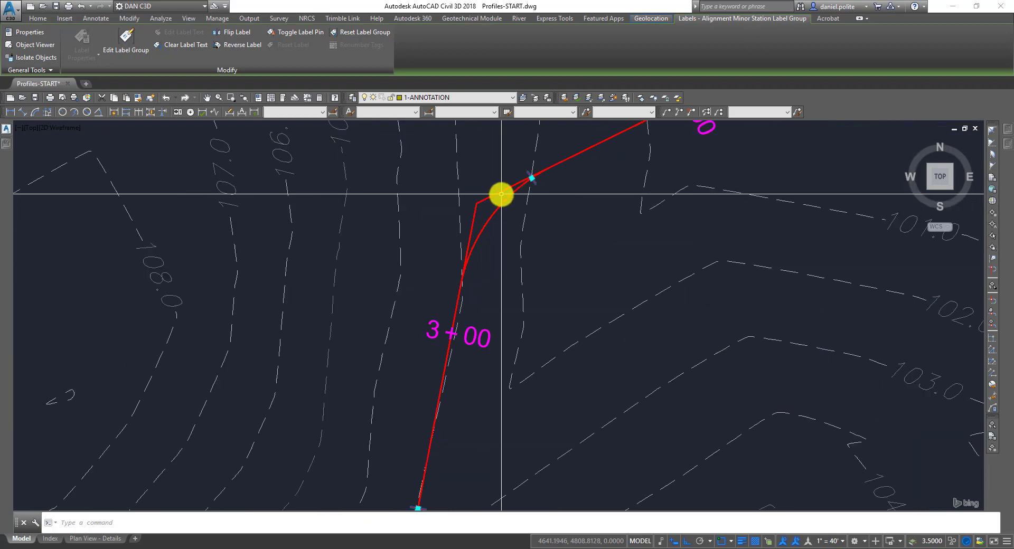
{"action": "left_click", "coordinate": [506, 199]}
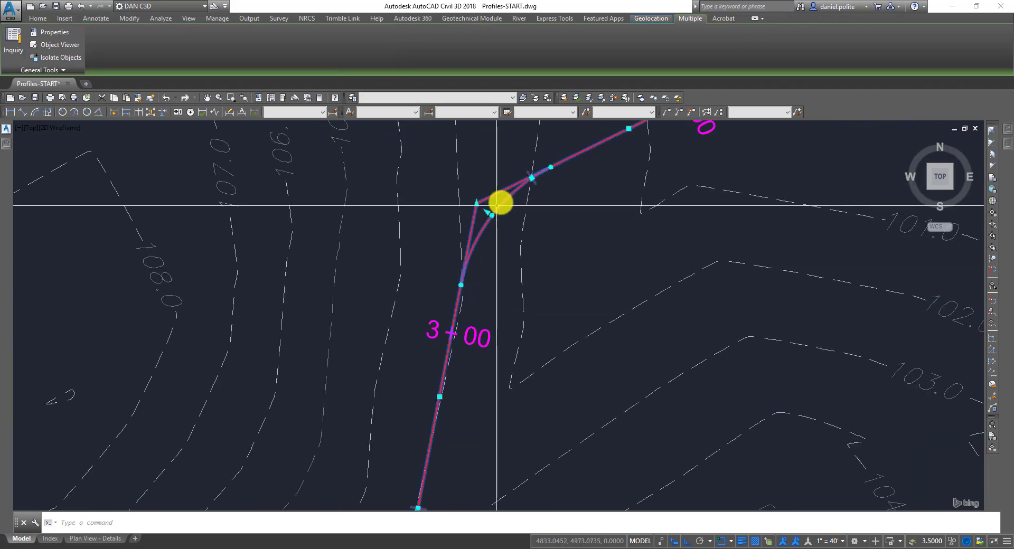
{"action": "scroll", "coordinate": [458, 198], "scroll_direction": "down", "scroll_amount": 5}
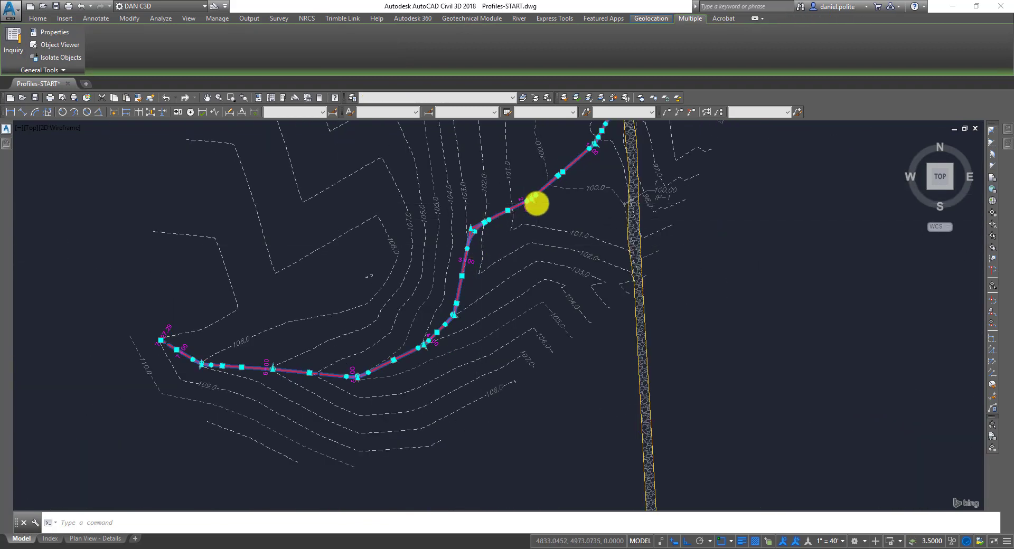
{"action": "scroll", "coordinate": [537, 204], "scroll_direction": "down", "scroll_amount": 2}
{"action": "middle_click_drag", "start_coordinate": [536, 204], "coordinate": [505, 296]}
Check which layer the new alignment is on and undo its creation to restore the original polyline.
{"action": "key", "text": "Escape"}
{"action": "left_click", "coordinate": [514, 289]}
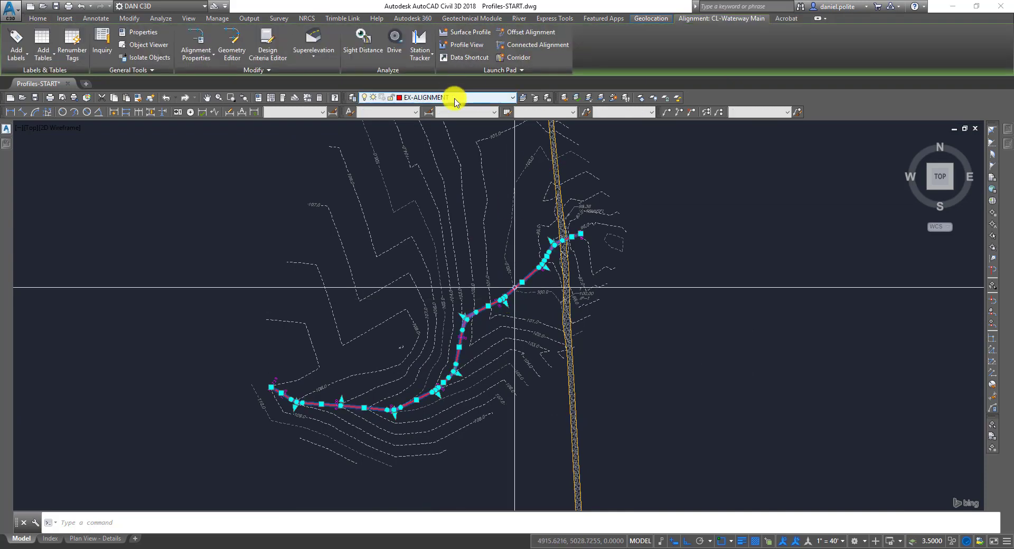
{"action": "key", "text": "Escape"}
{"action": "mouse_move", "coordinate": [511, 317]}
{"action": "middle_mouse_down"}
{"action": "mouse_move", "coordinate": [510, 235]}
{"action": "mouse_move", "coordinate": [495, 236]}
{"action": "mouse_move", "coordinate": [481, 301]}
{"action": "middle_mouse_up"}
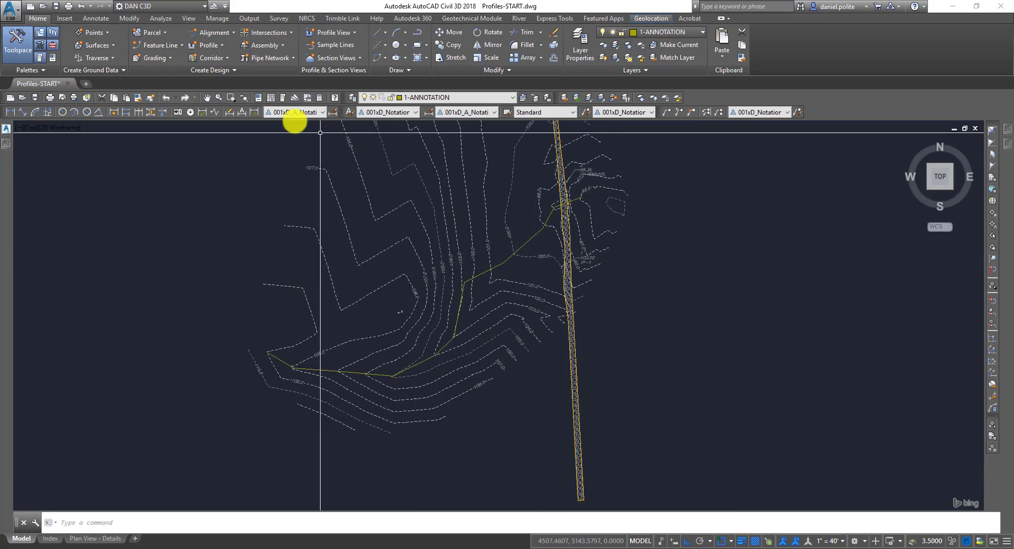
Start a layout alignment with the Alignment Creation Tools, naming it CL - Waterway Main and keeping the other default settings.
{"action": "left_click", "coordinate": [230, 35]}
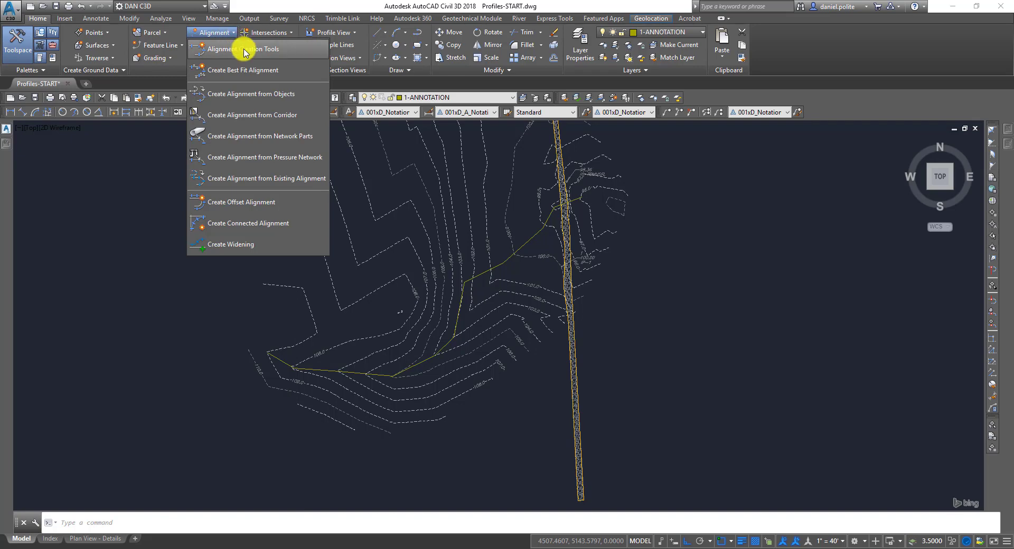
{"action": "left_click", "coordinate": [244, 50]}
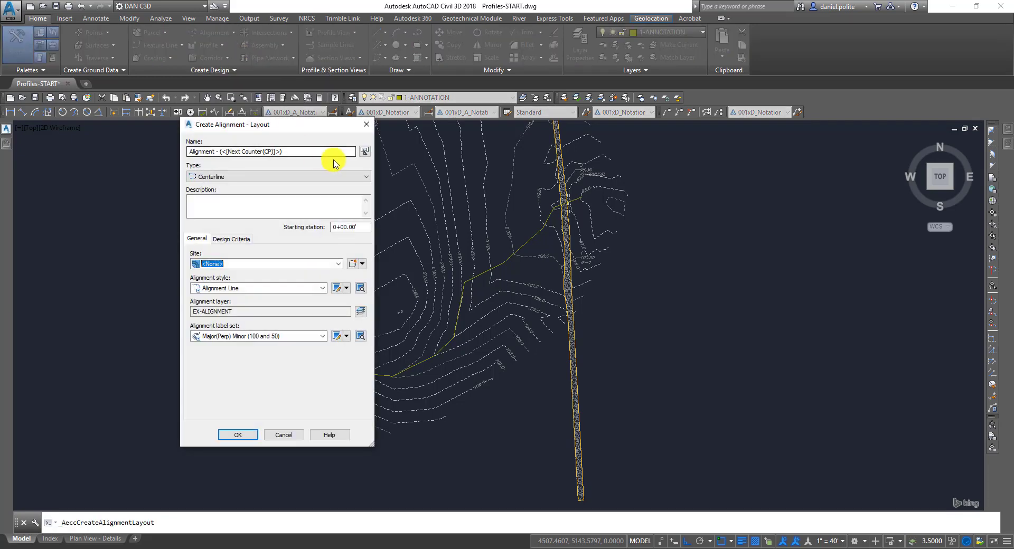
{"action": "left_click_drag", "start_coordinate": [310, 151], "coordinate": [211, 153]}
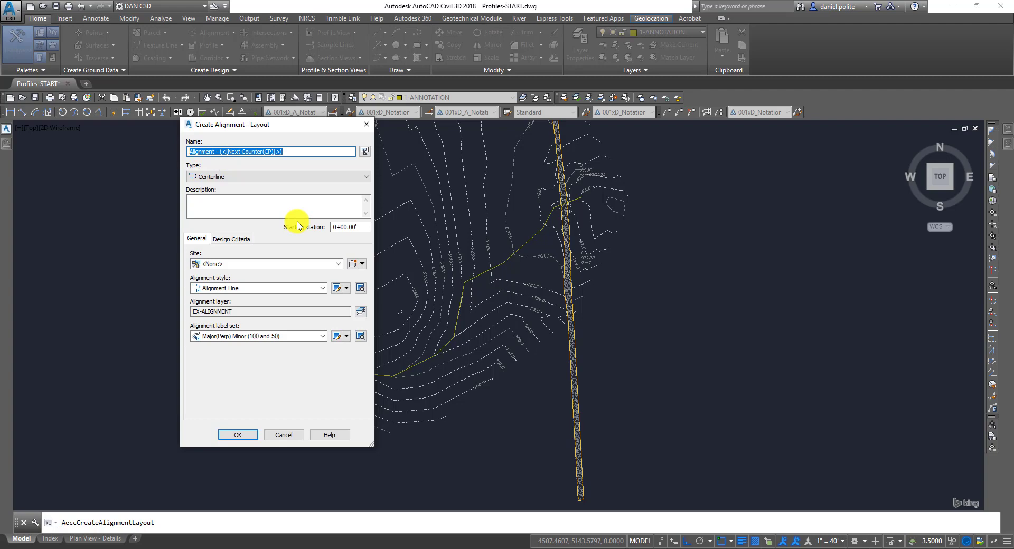
{"action": "type", "text": "CL - Waterway Main"}
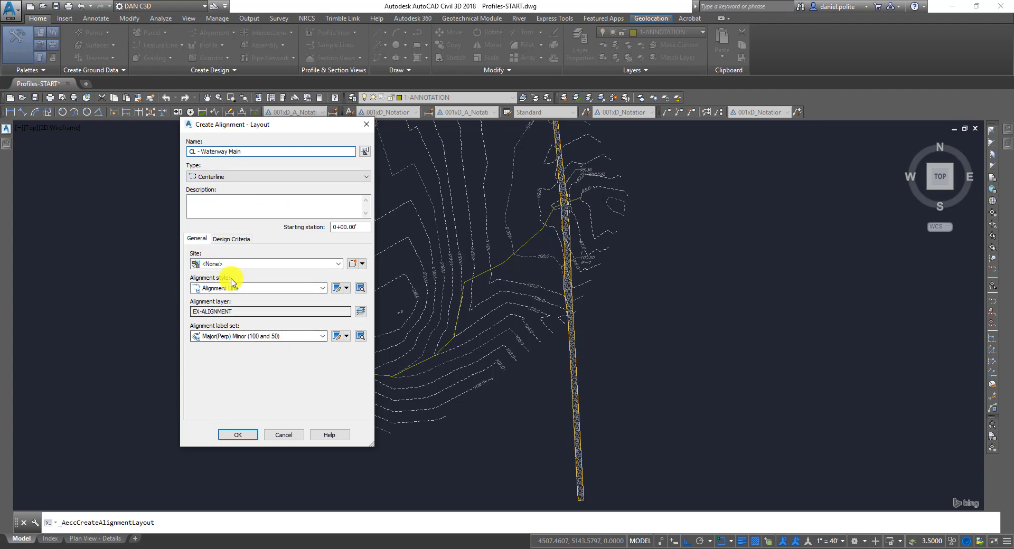
{"action": "left_click", "coordinate": [232, 435]}
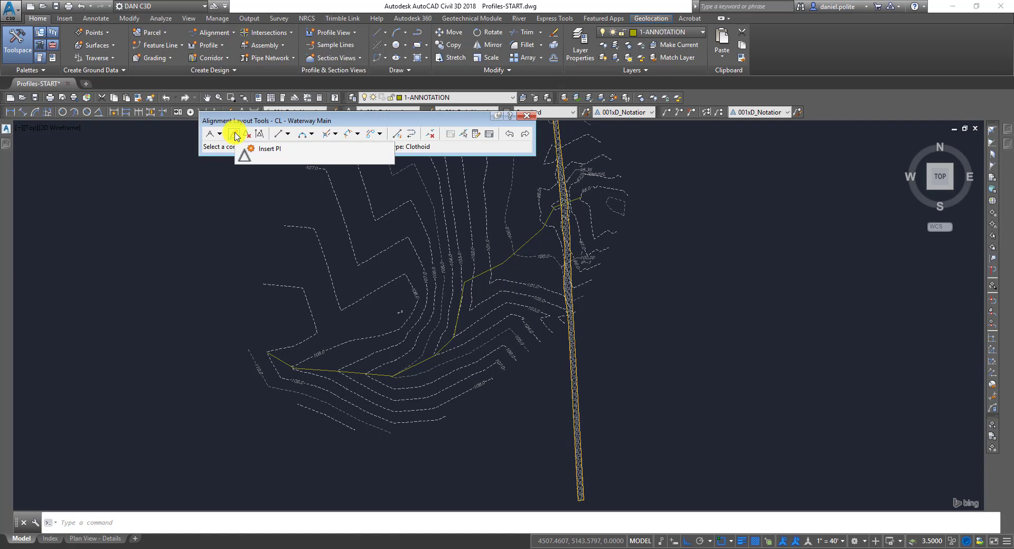
Start laying out the alignment with Tangent-Tangent (No Curves), from the waterway polyline's west end to its first bend.
{"action": "left_click", "coordinate": [289, 137]}
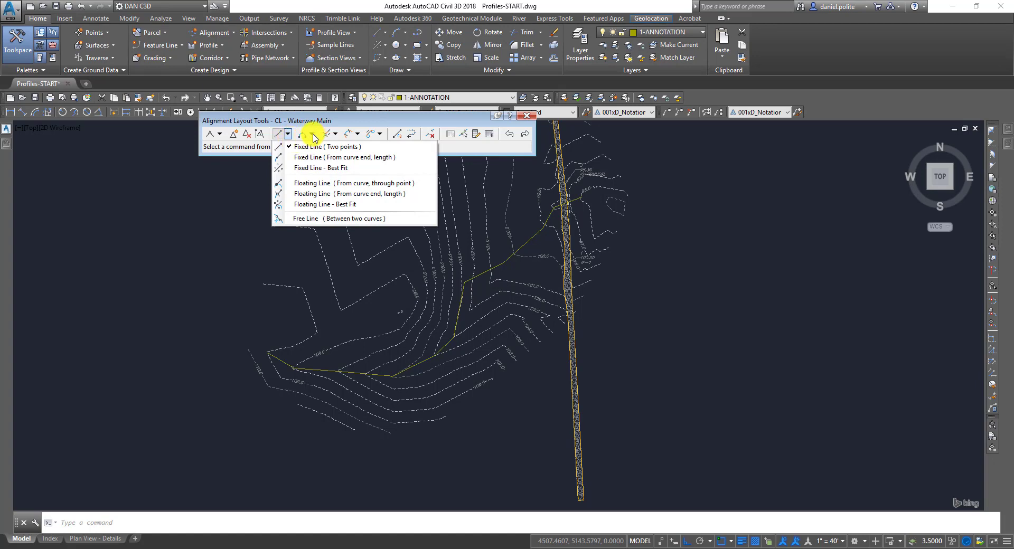
{"action": "left_click", "coordinate": [220, 135]}
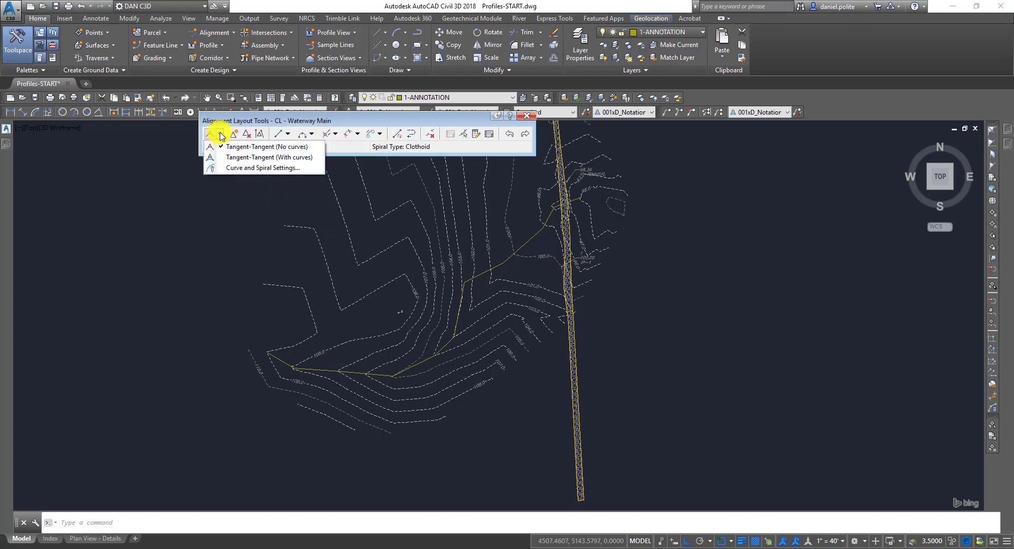
{"action": "left_click", "coordinate": [240, 150]}
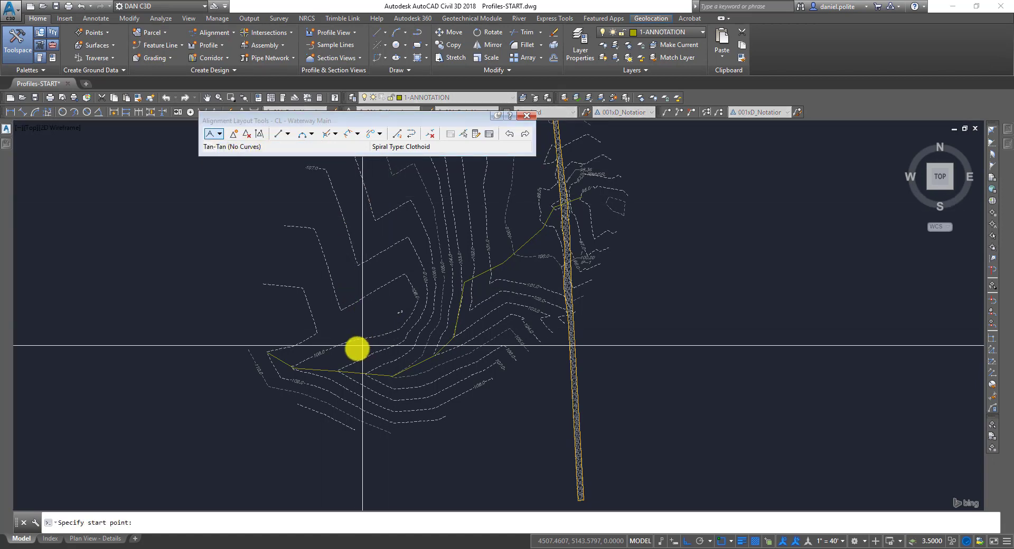
{"action": "scroll", "coordinate": [270, 373], "scroll_direction": "up", "scroll_amount": 6}
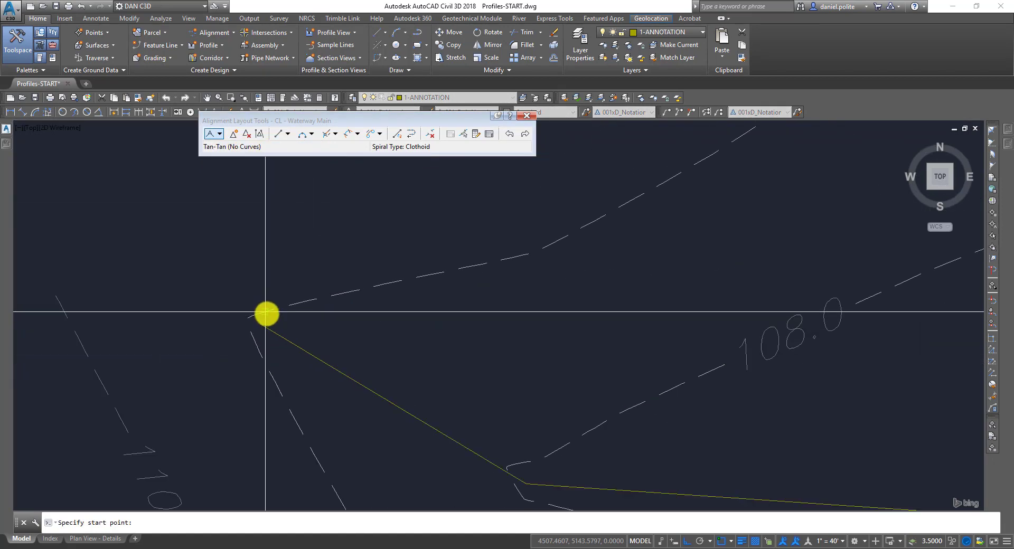
{"action": "left_click", "coordinate": [260, 322]}
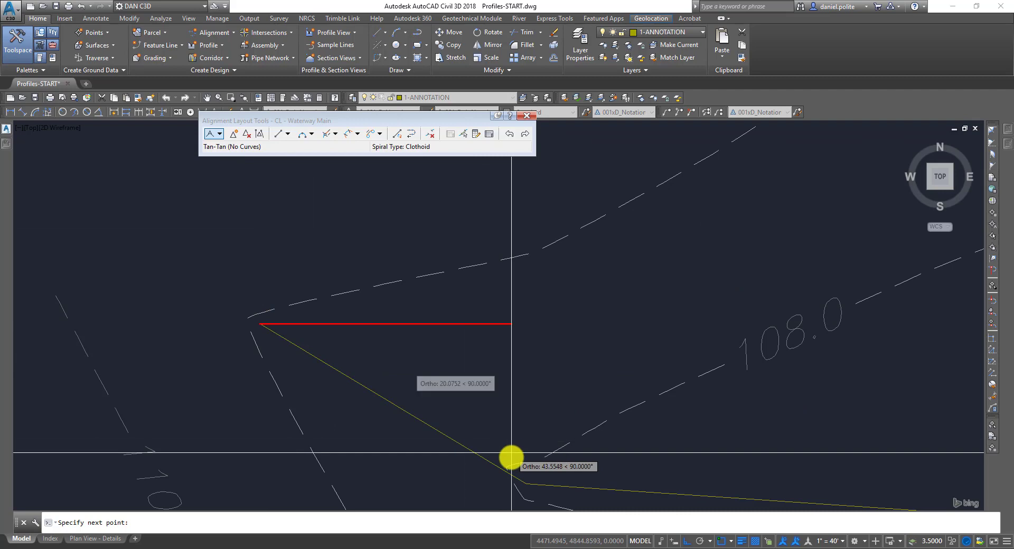
{"action": "left_click", "coordinate": [527, 483]}
Continue the alignment tangents along the polyline's remaining bends to its northeast end beyond the road, and finish the layout.
{"action": "middle_click_drag", "start_coordinate": [581, 441], "coordinate": [213, 206]}
{"action": "scroll", "coordinate": [773, 296], "scroll_direction": "down", "scroll_amount": 4}
{"action": "middle_click_drag", "start_coordinate": [774, 296], "coordinate": [509, 285]}
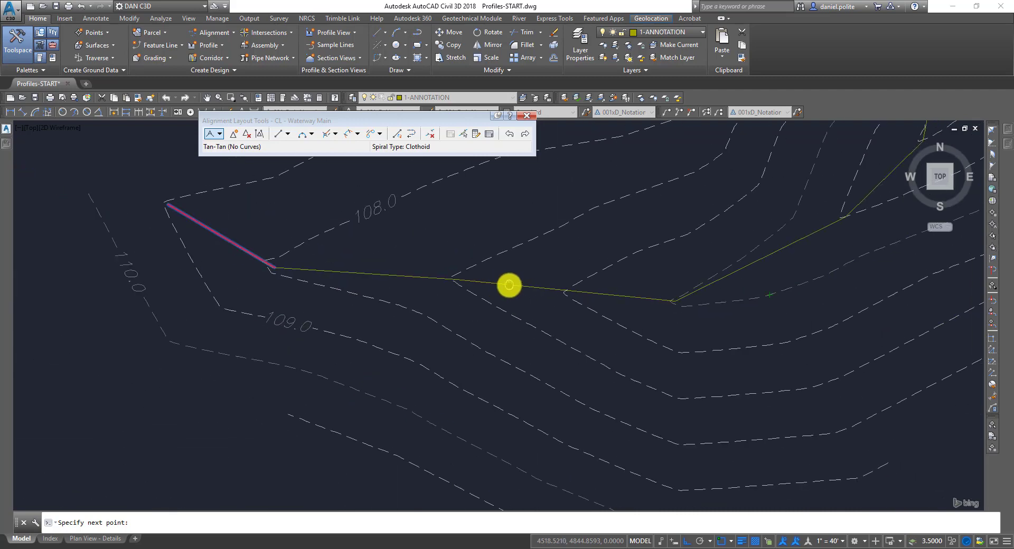
{"action": "scroll", "coordinate": [701, 317], "scroll_direction": "up", "scroll_amount": 6}
{"action": "left_click", "coordinate": [590, 251]}
{"action": "scroll", "coordinate": [656, 282], "scroll_direction": "down", "scroll_amount": 6}
{"action": "middle_click_drag", "start_coordinate": [656, 281], "coordinate": [455, 384]}
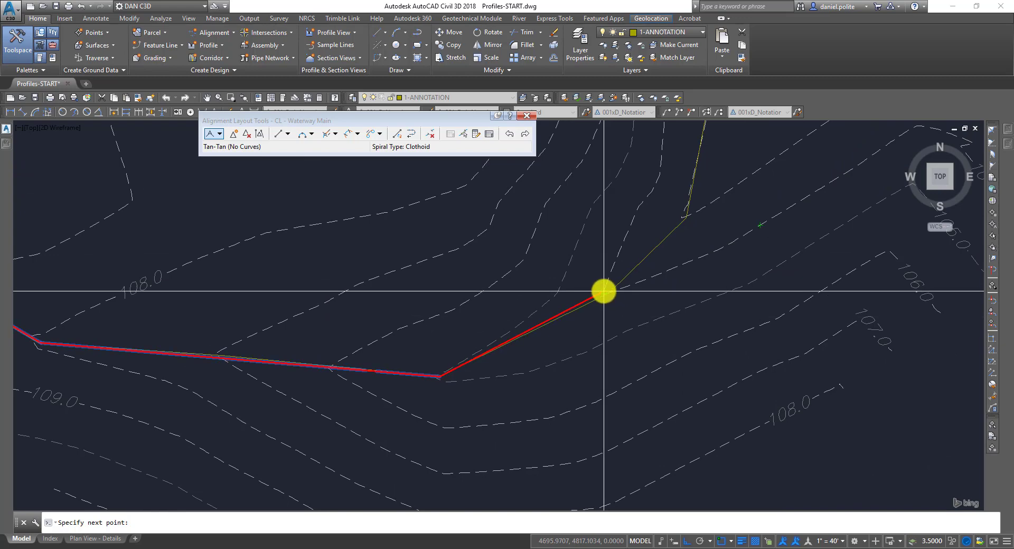
{"action": "left_click", "coordinate": [610, 292]}
{"action": "scroll", "coordinate": [722, 222], "scroll_direction": "down", "scroll_amount": 10}
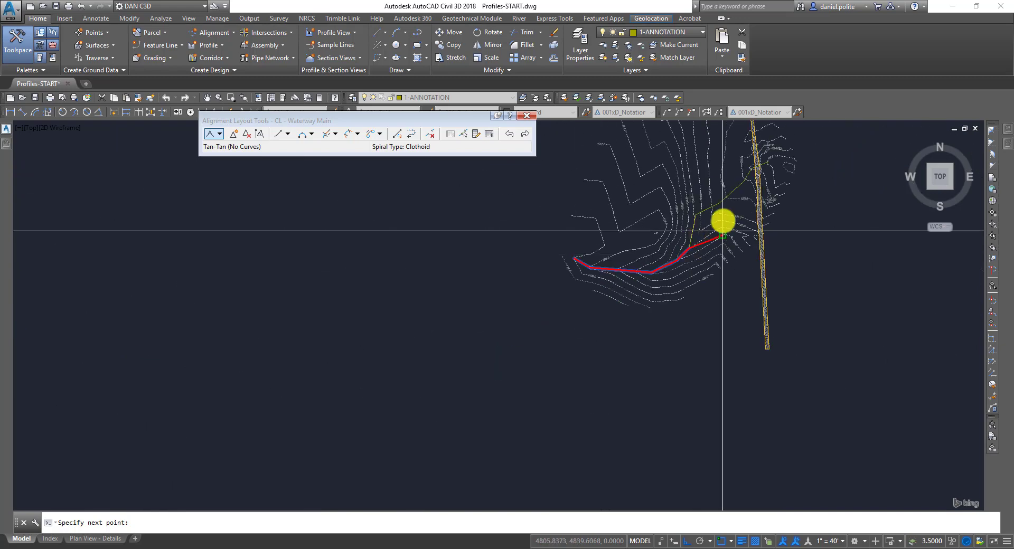
{"action": "scroll", "coordinate": [643, 251], "scroll_direction": "up", "scroll_amount": 10}
{"action": "left_click", "coordinate": [720, 261]}
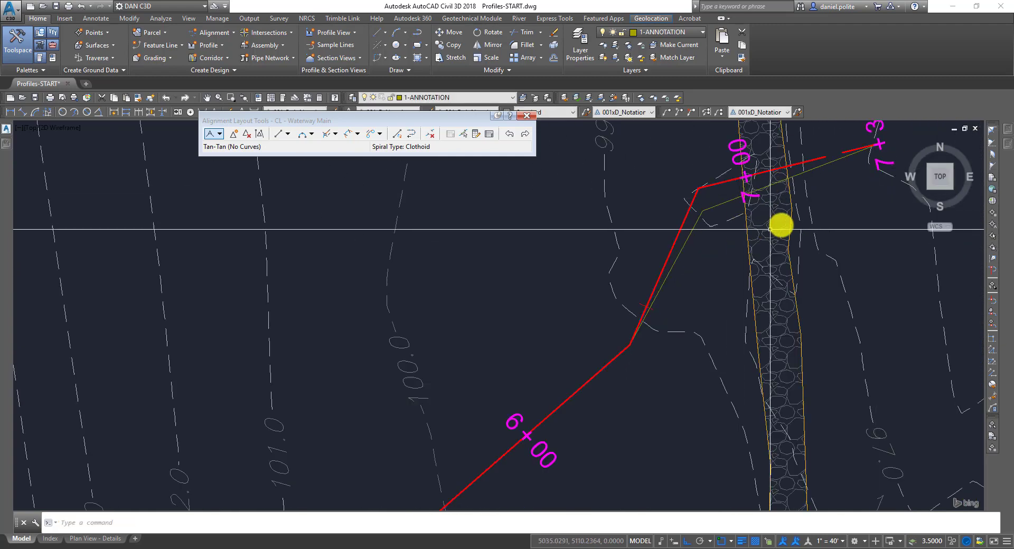
Move the misplaced PI just west of the road onto the polyline's bend and check the whole alignment.
{"action": "left_click", "coordinate": [721, 182]}
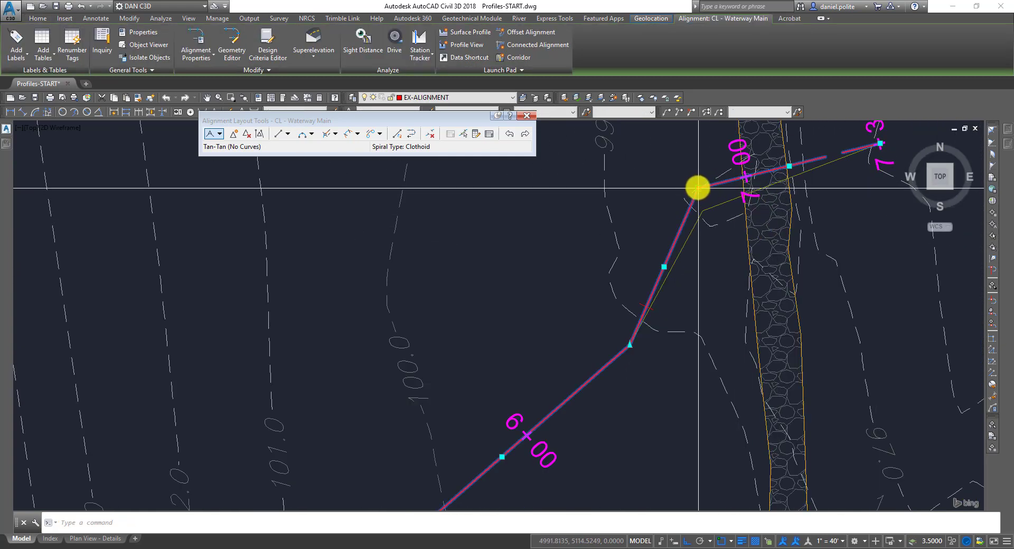
{"action": "left_click", "coordinate": [702, 210]}
{"action": "scroll", "coordinate": [772, 212], "scroll_direction": "down", "scroll_amount": 5}
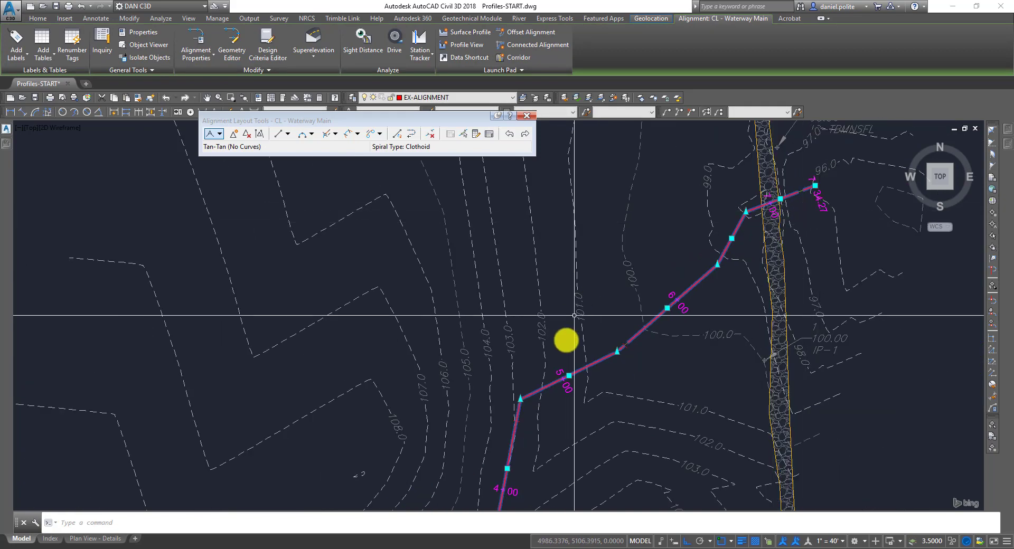
{"action": "middle_click_drag", "start_coordinate": [539, 386], "coordinate": [592, 236]}
{"action": "scroll", "coordinate": [589, 235], "scroll_direction": "down", "scroll_amount": 2}
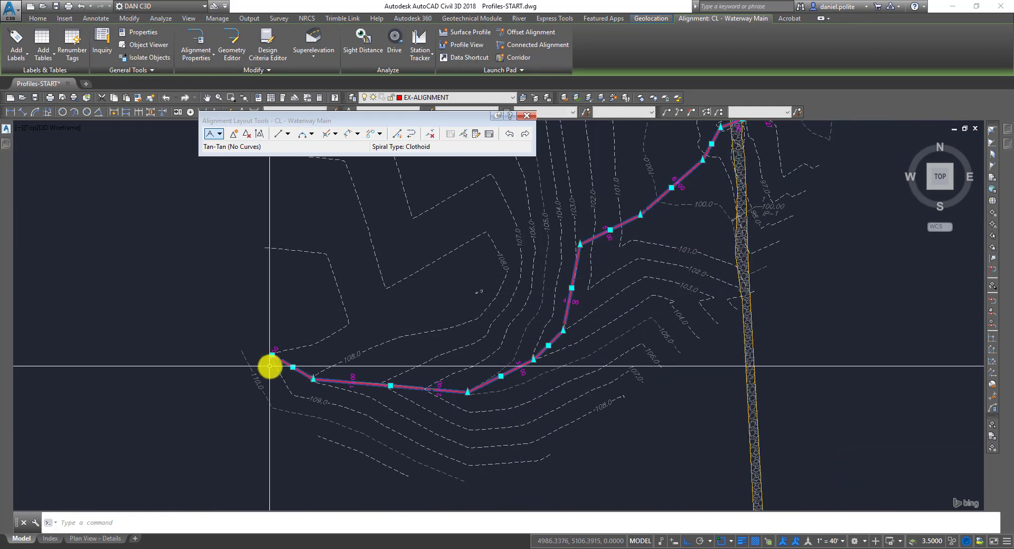
{"action": "scroll", "coordinate": [270, 365], "scroll_direction": "up", "scroll_amount": 5}
{"action": "scroll", "coordinate": [515, 401], "scroll_direction": "down", "scroll_amount": 4}
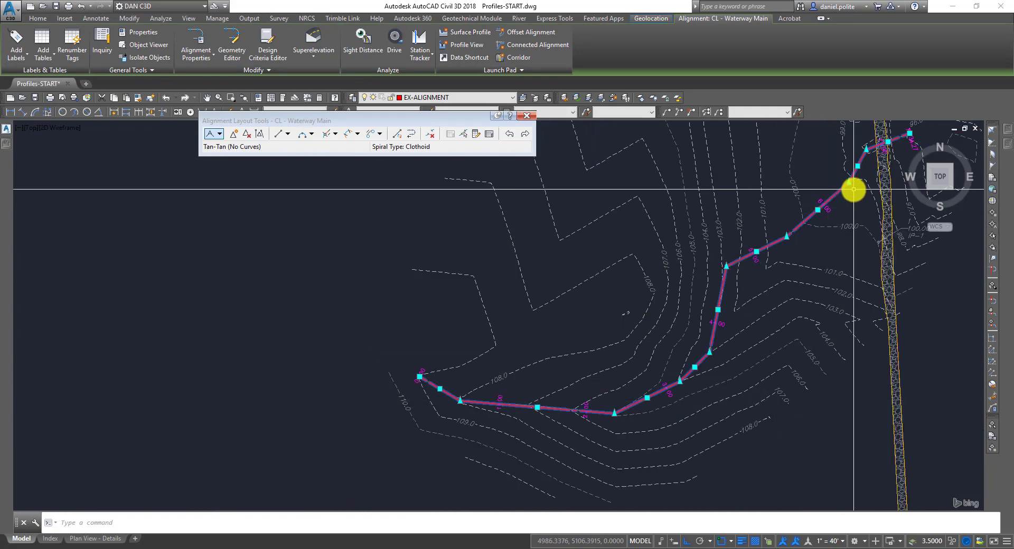
{"action": "middle_click_drag", "start_coordinate": [526, 198], "coordinate": [465, 236]}
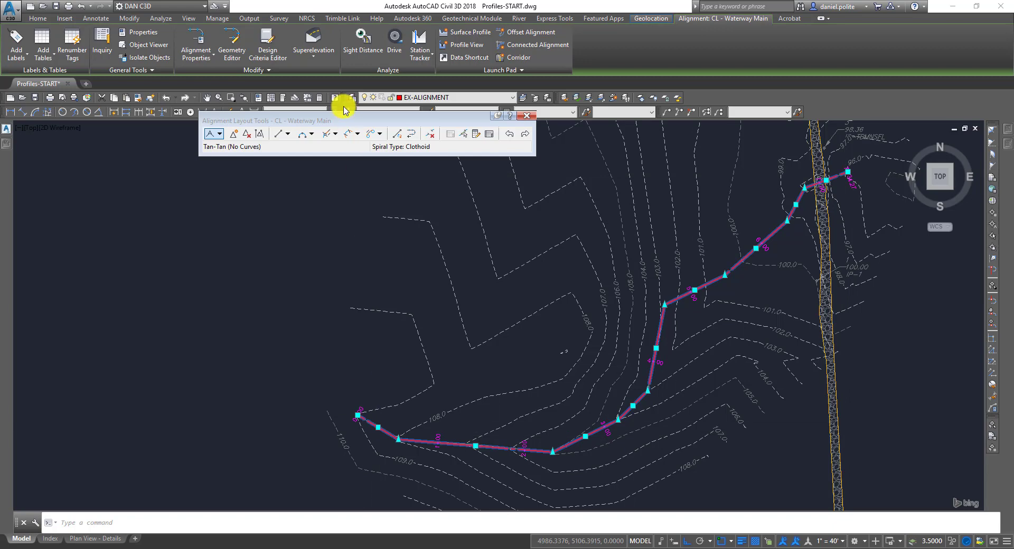
Run REVERSEALIGNMENTDIRECTION on the new waterway alignment.
{"action": "left_click_drag", "start_coordinate": [402, 117], "coordinate": [404, 136]}
{"action": "key", "text": "Escape"}
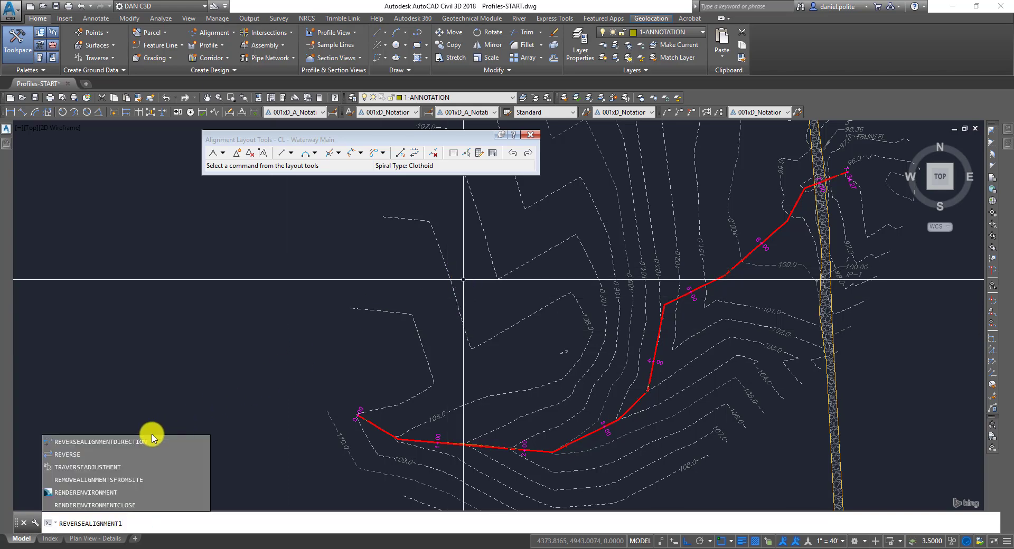
{"action": "left_click", "coordinate": [140, 443]}
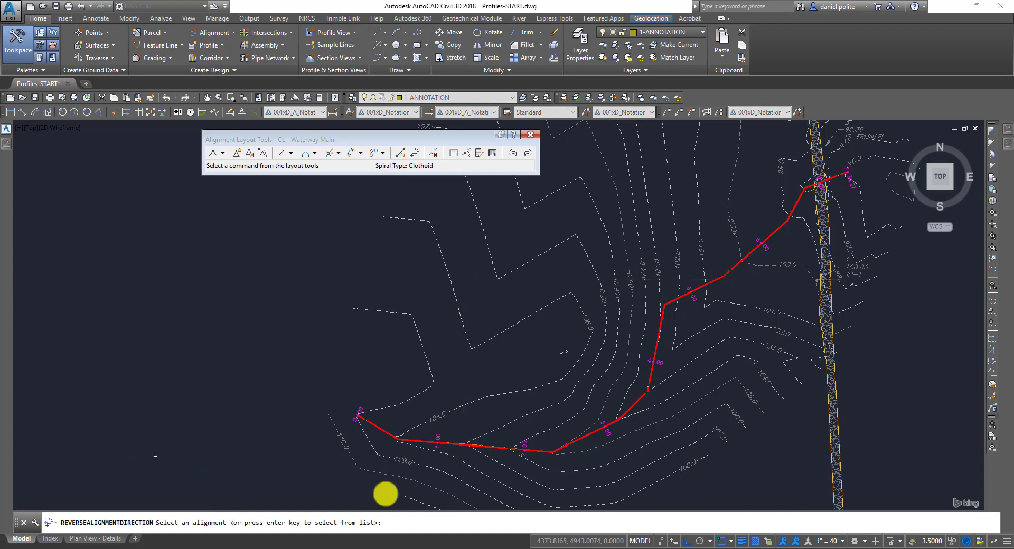
{"action": "left_click", "coordinate": [738, 264]}
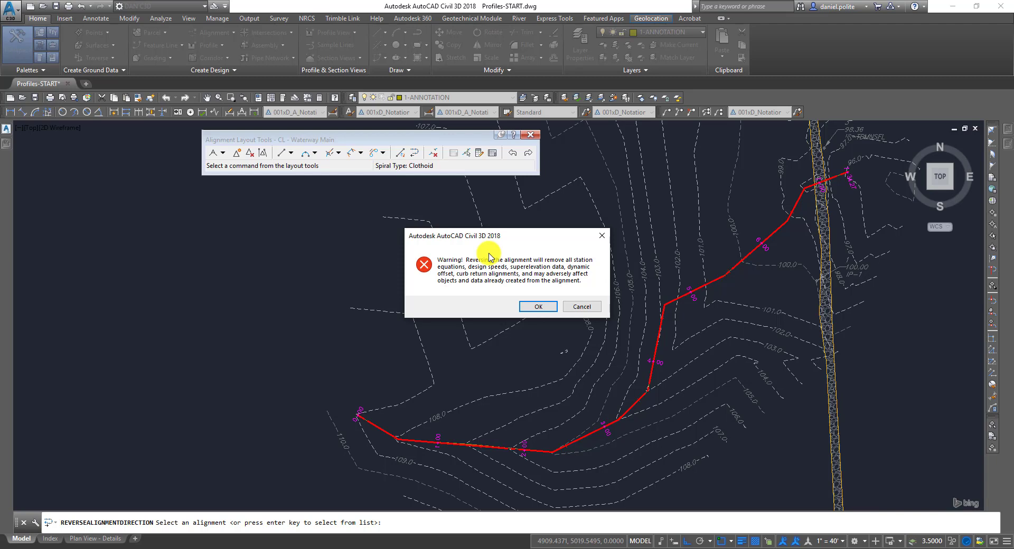
{"action": "key", "text": "Return"}
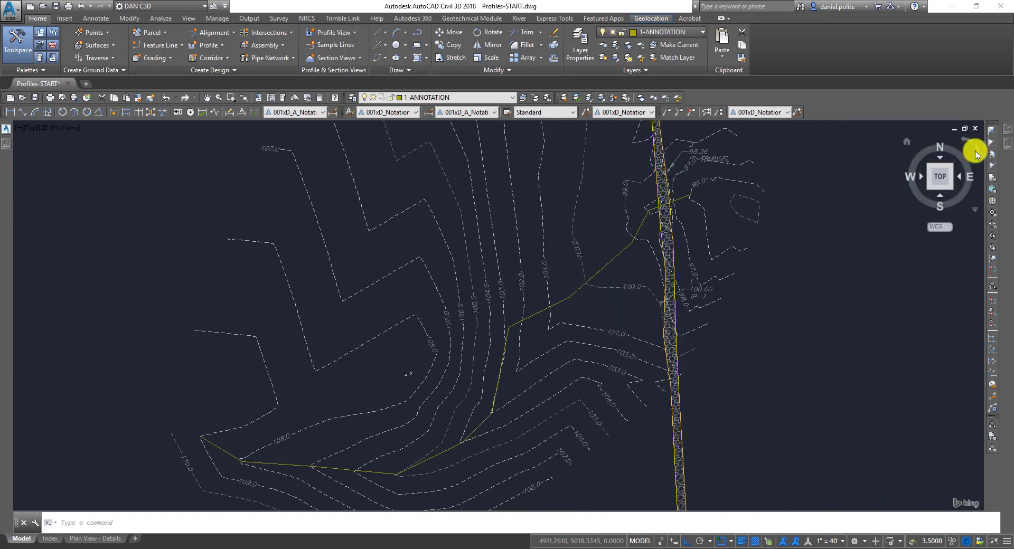
Start an Alignment Lines - Existing polyline at the waterway's west end and trace it through the first two main bends.
{"action": "mouse_move", "coordinate": [1009, 132]}
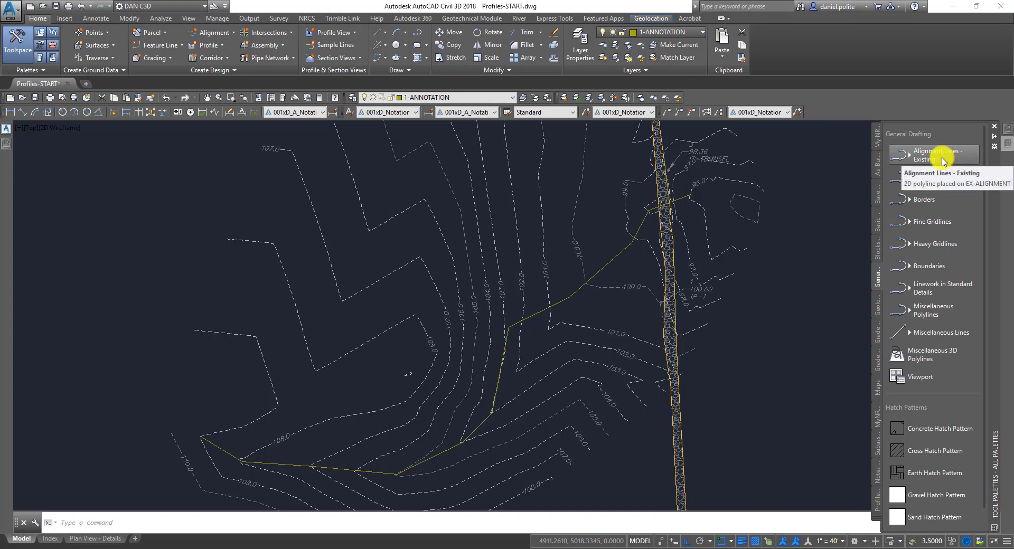
{"action": "left_click", "coordinate": [929, 158]}
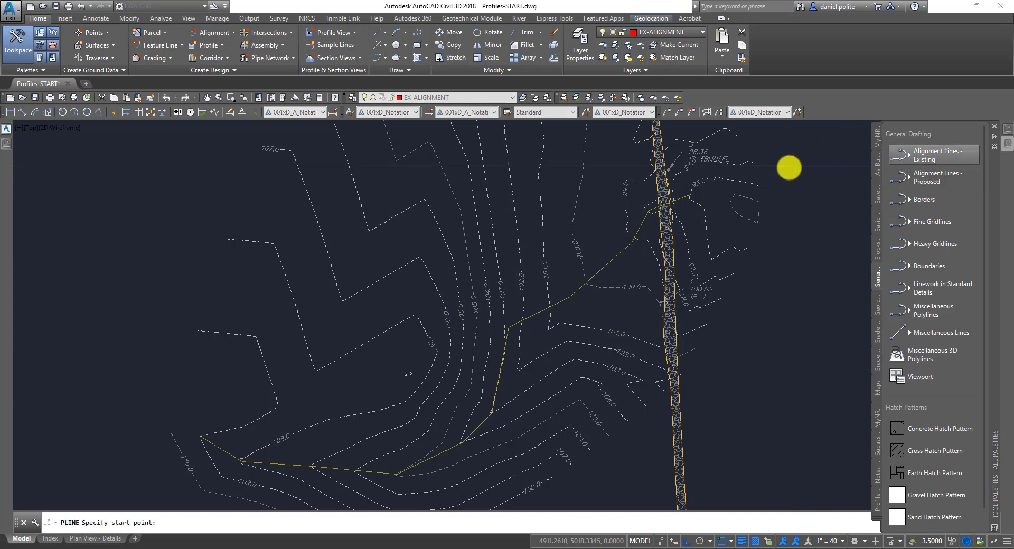
{"action": "scroll", "coordinate": [409, 360], "scroll_direction": "up", "scroll_amount": 6}
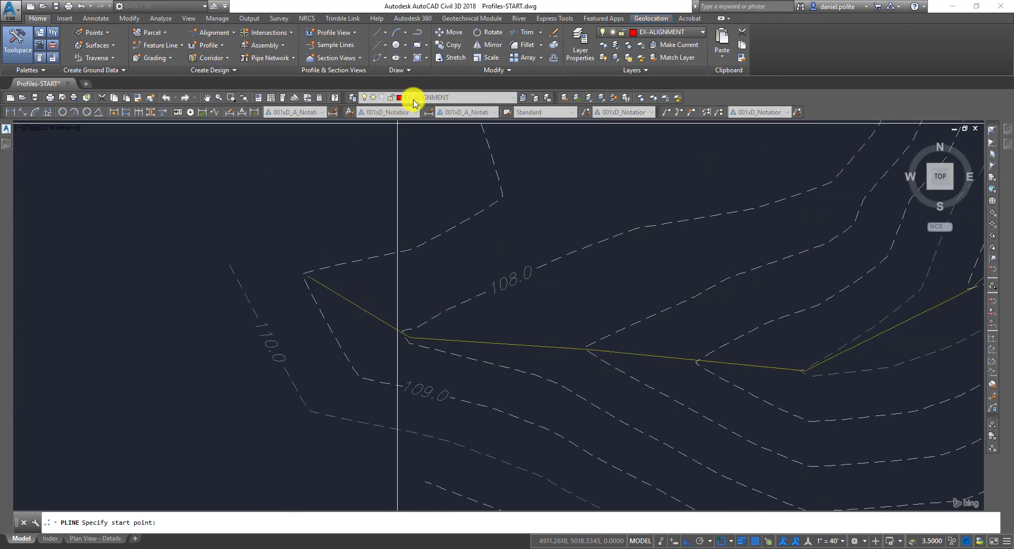
{"action": "left_click", "coordinate": [309, 276]}
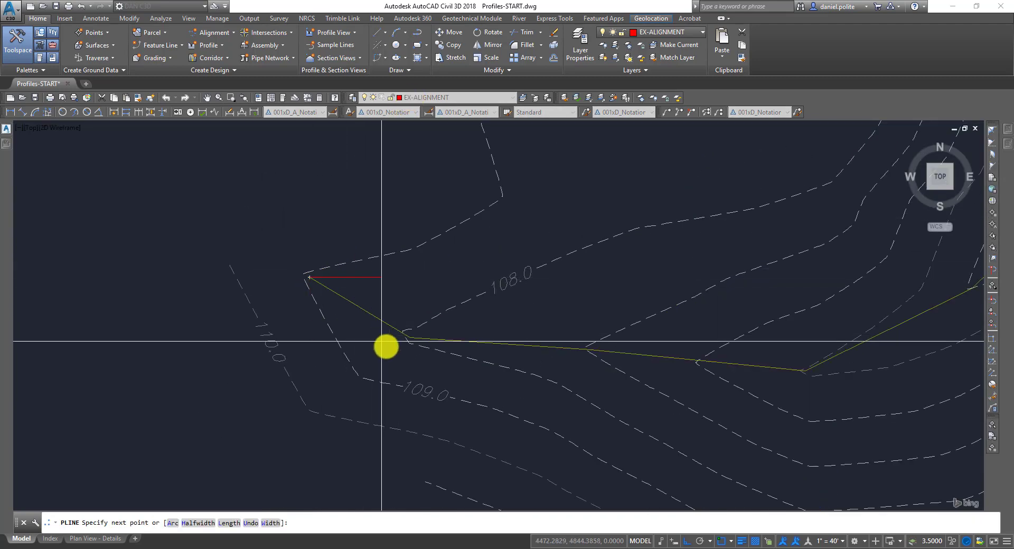
{"action": "left_click", "coordinate": [410, 337]}
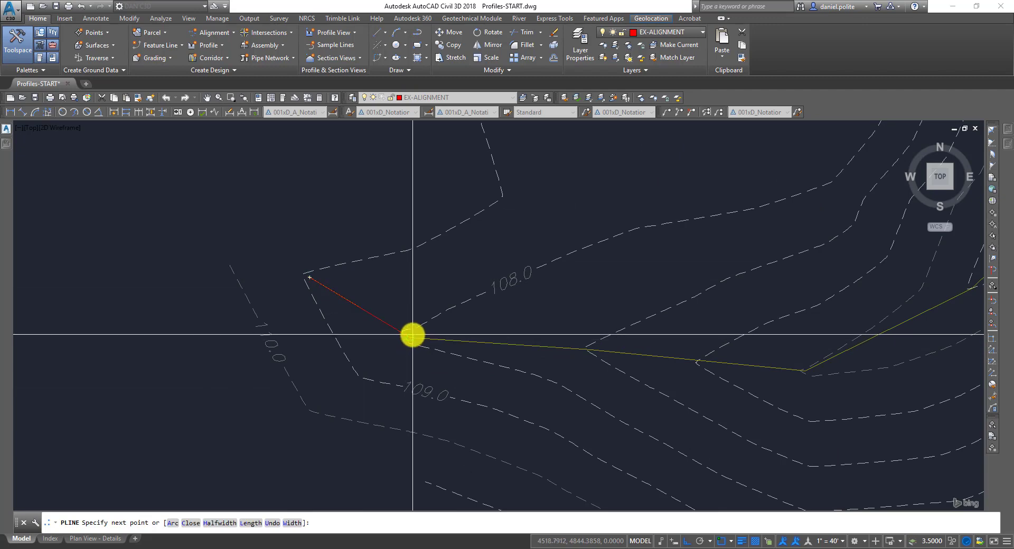
{"action": "left_click", "coordinate": [803, 370]}
{"action": "middle_click_drag", "start_coordinate": [869, 343], "coordinate": [429, 390]}
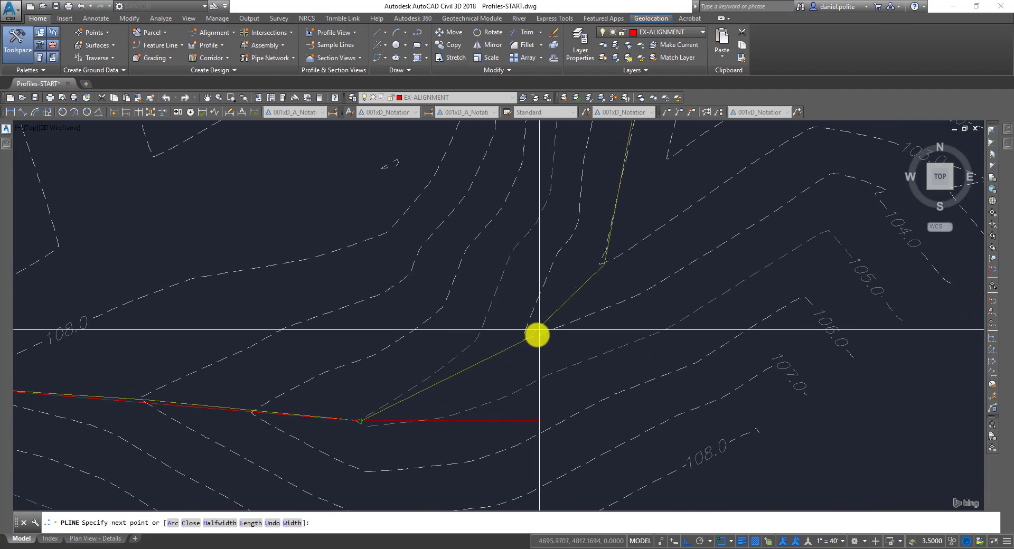
Continue tracing the polyline along the waterway's remaining bends to the northeast end beyond the road and finish it.
{"action": "left_click", "coordinate": [522, 339]}
{"action": "left_click", "coordinate": [603, 264]}
{"action": "middle_click_drag", "start_coordinate": [606, 262], "coordinate": [519, 461]}
{"action": "left_click", "coordinate": [561, 242]}
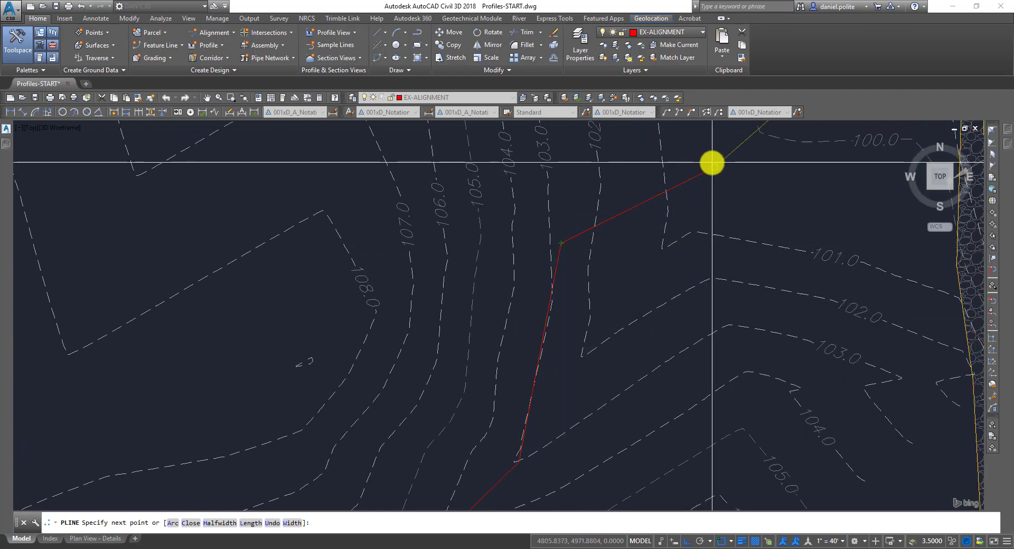
{"action": "left_click", "coordinate": [713, 164]}
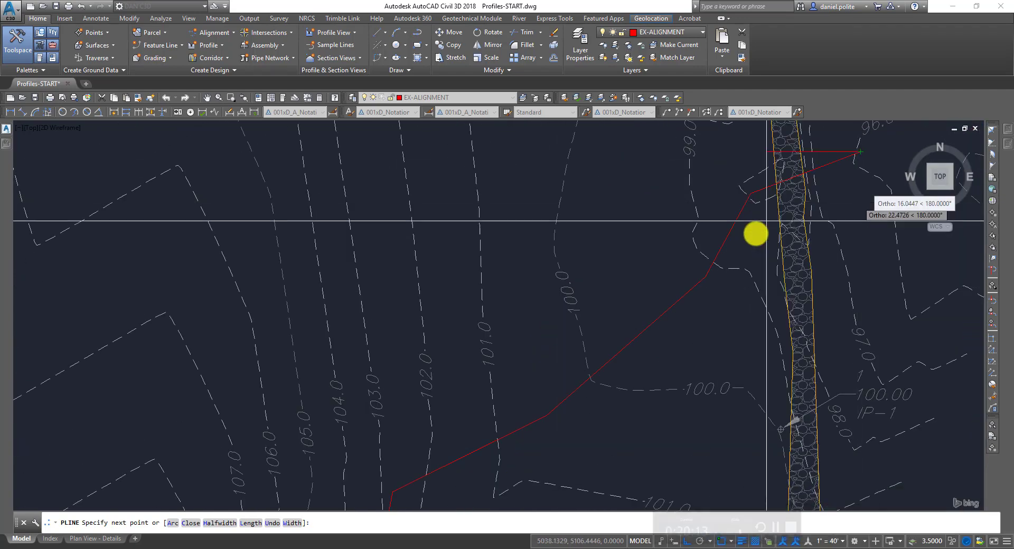
{"action": "scroll", "coordinate": [754, 219], "scroll_direction": "down", "scroll_amount": 3}
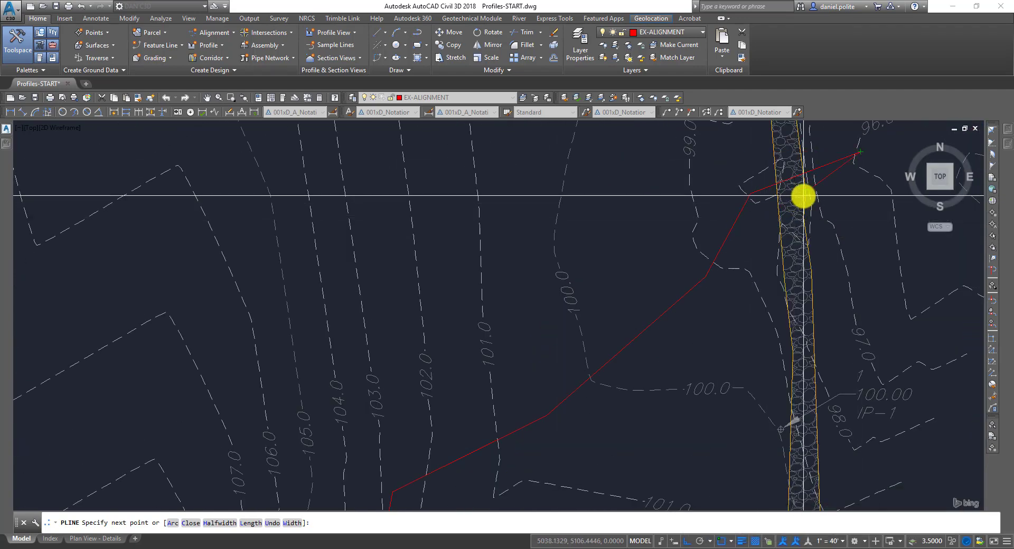
{"action": "key", "text": "Return"}
{"action": "scroll", "coordinate": [813, 185], "scroll_direction": "down", "scroll_amount": 2}
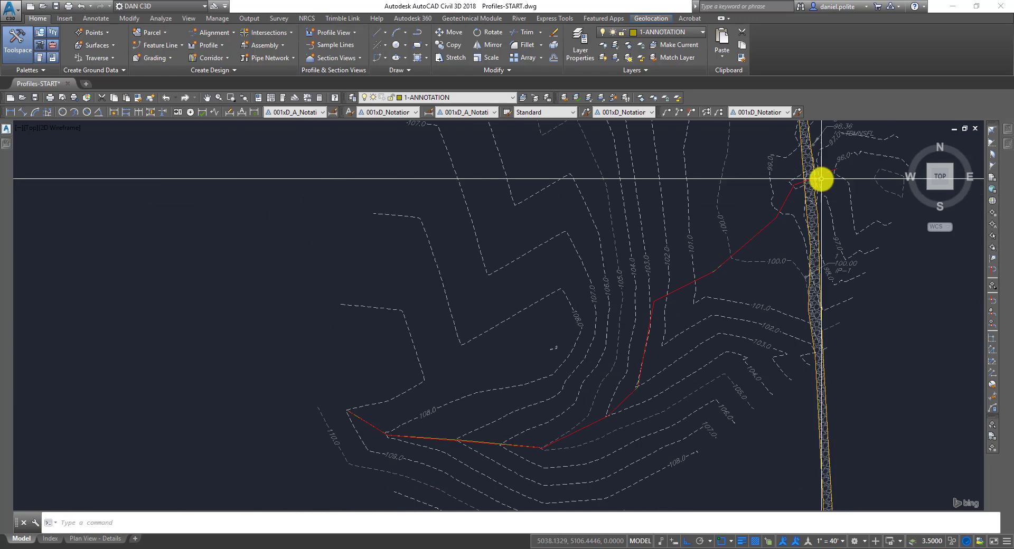
Start Create Alignment from Objects with the retraced waterway polyline and accept the alignment direction.
{"action": "left_click", "coordinate": [789, 195]}
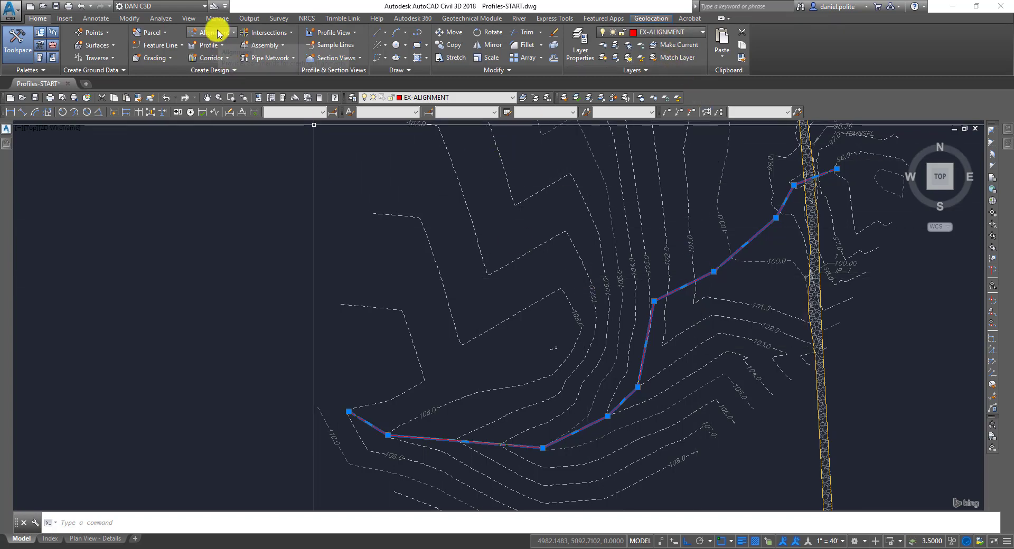
{"action": "left_click", "coordinate": [220, 34]}
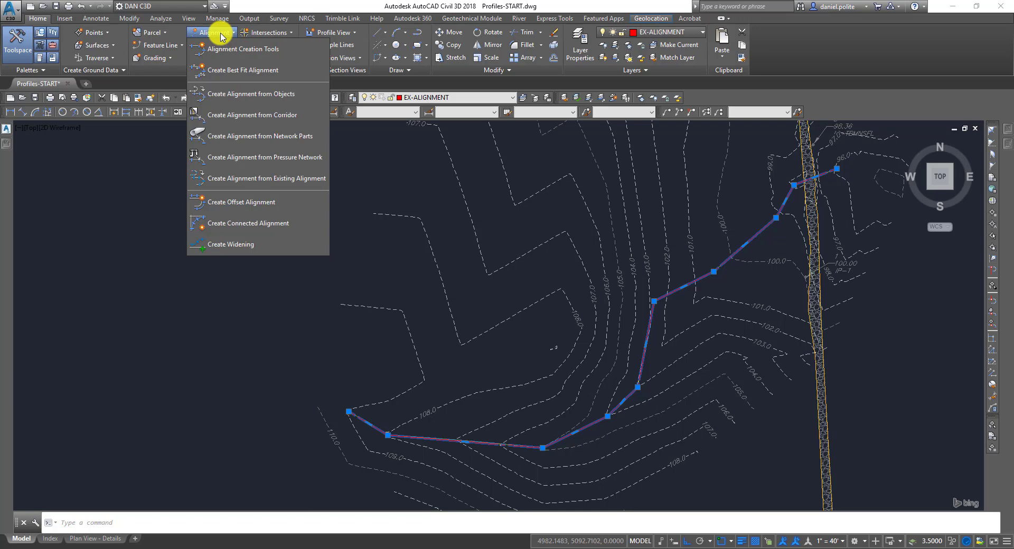
{"action": "left_click", "coordinate": [269, 96]}
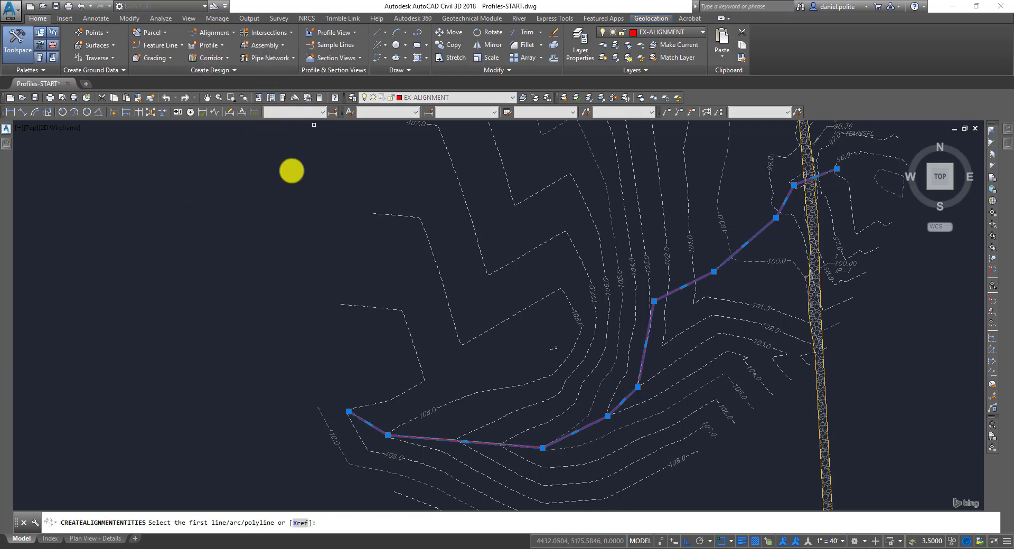
{"action": "left_click", "coordinate": [726, 259]}
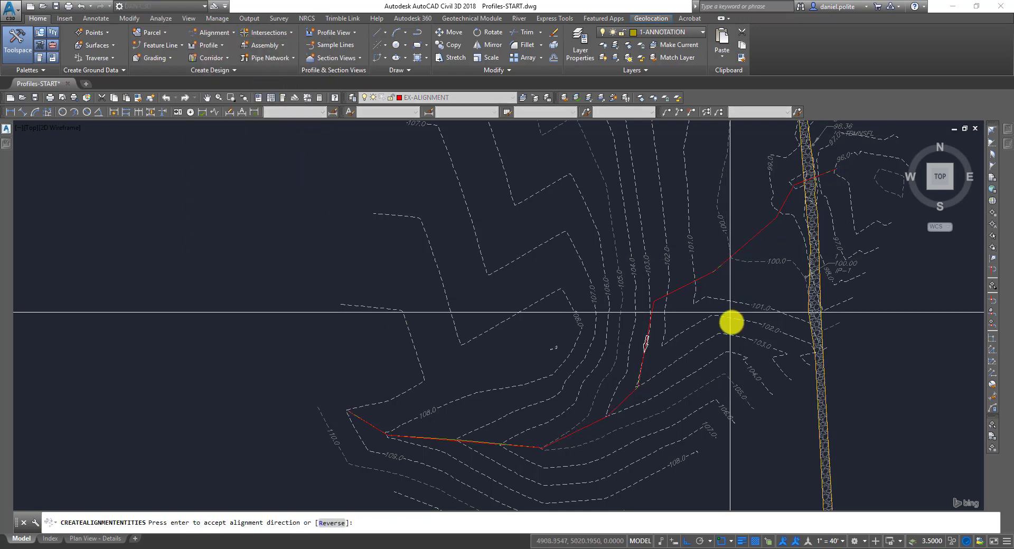
{"action": "key", "text": "Return"}
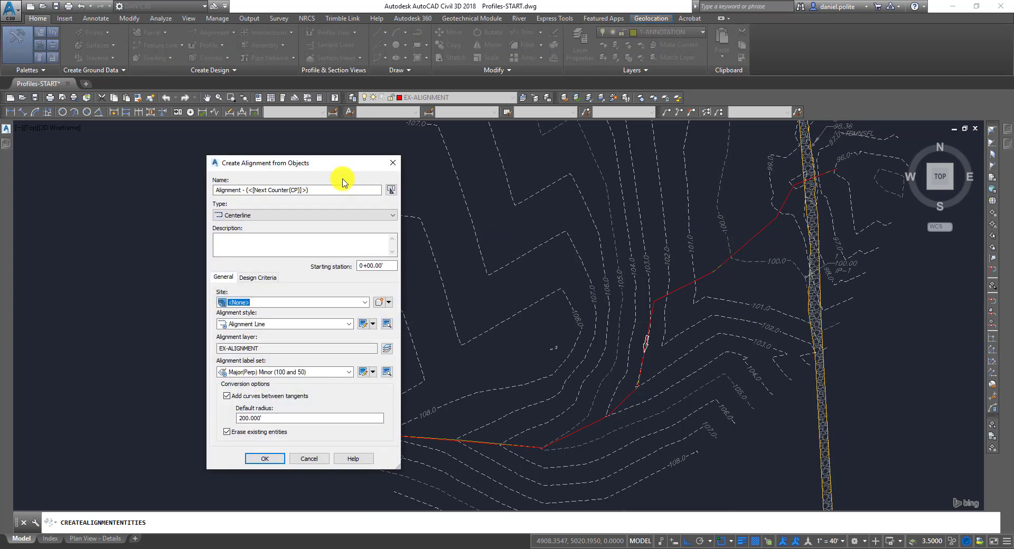
Create the centerline alignment as CL - Waterway Main without adding curves between tangents or erasing existing entities.
{"action": "left_click_drag", "start_coordinate": [318, 191], "coordinate": [139, 183]}
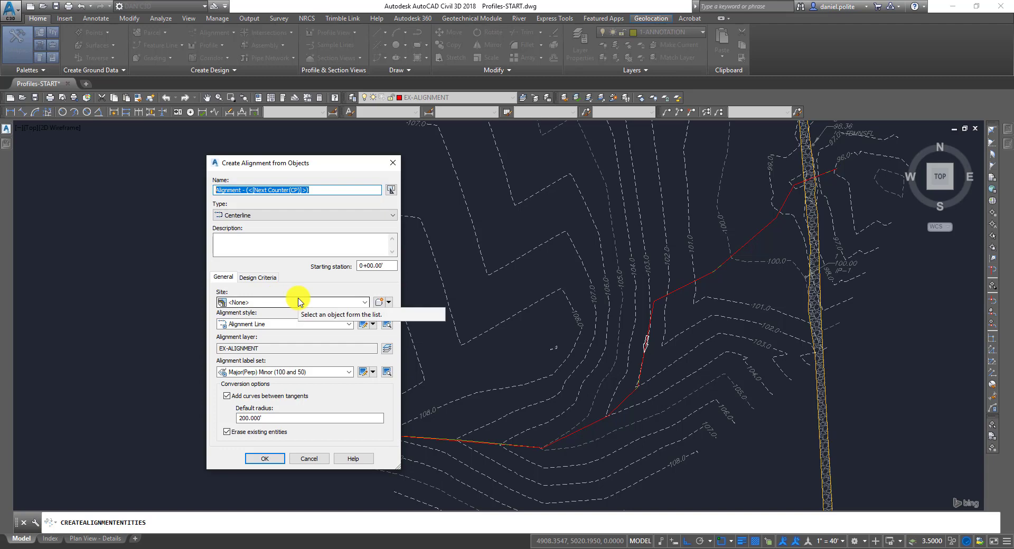
{"action": "type", "text": "CL - Waterway Main"}
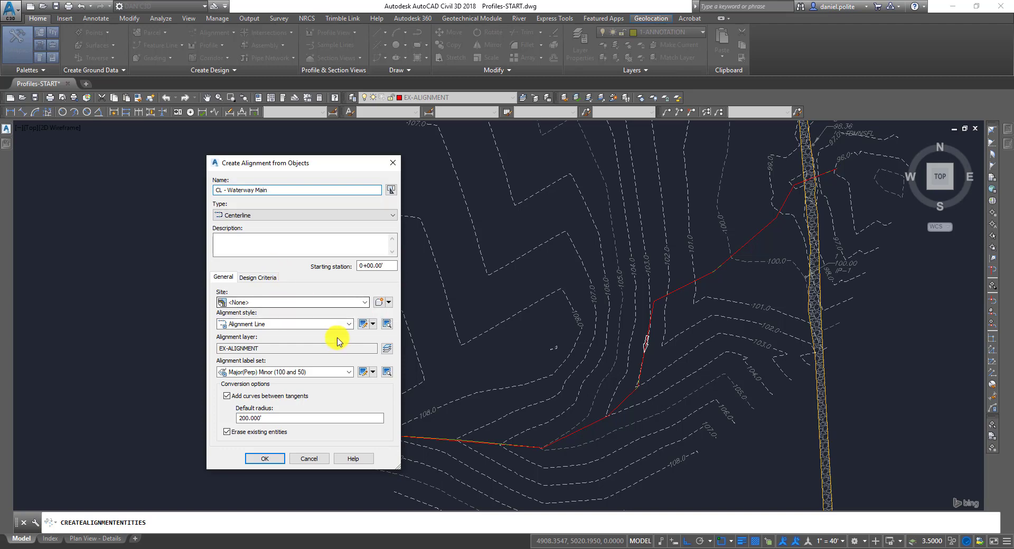
{"action": "left_click", "coordinate": [227, 396]}
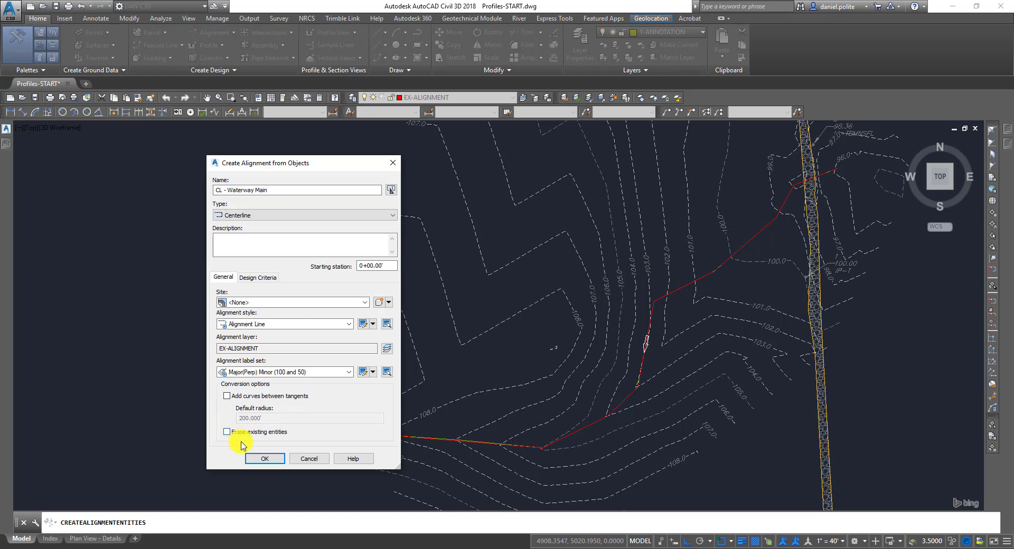
{"action": "left_click", "coordinate": [265, 459]}
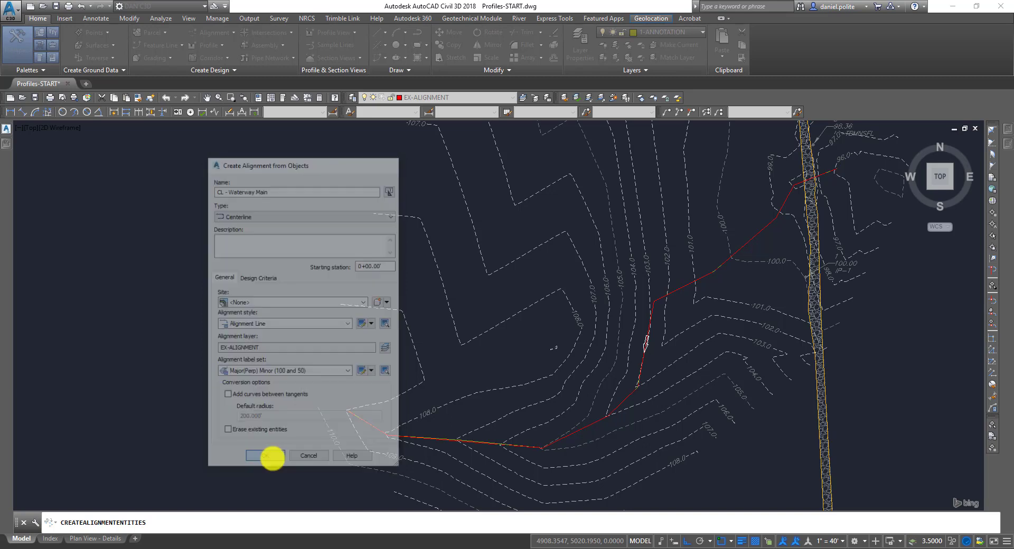
Examine the new waterway alignment's fit and stationing from the road bend down to its west end.
{"action": "mouse_move", "coordinate": [636, 314]}
{"action": "middle_mouse_down"}
{"action": "mouse_move", "coordinate": [536, 296]}
{"action": "mouse_move", "coordinate": [467, 312]}
{"action": "middle_mouse_up"}
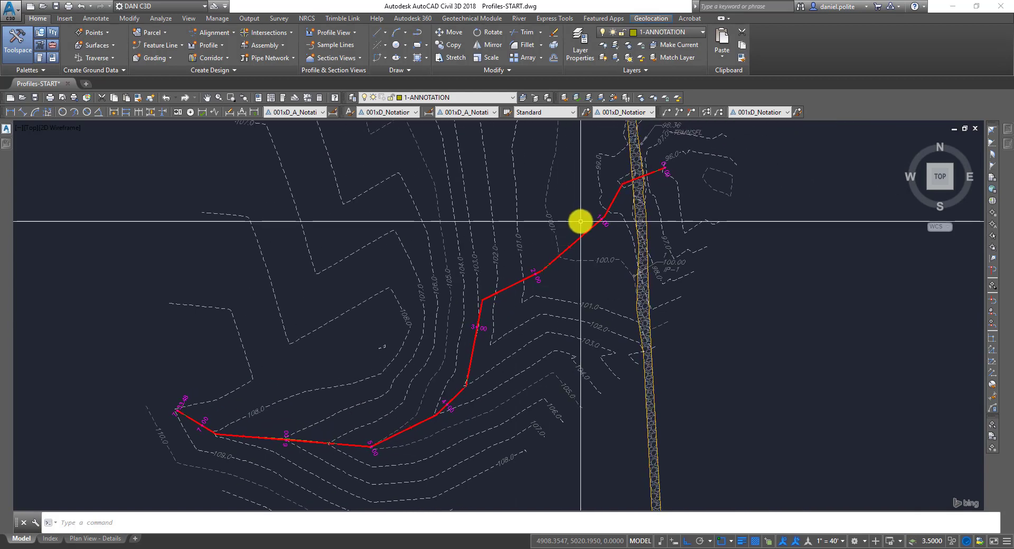
{"action": "mouse_move", "coordinate": [630, 191]}
{"action": "middle_mouse_down"}
{"action": "mouse_move", "coordinate": [612, 219]}
{"action": "mouse_move", "coordinate": [554, 187]}
{"action": "middle_mouse_up"}
{"action": "scroll", "coordinate": [550, 181], "scroll_direction": "up", "scroll_amount": 5}
{"action": "scroll", "coordinate": [569, 193], "scroll_direction": "up", "scroll_amount": 3}
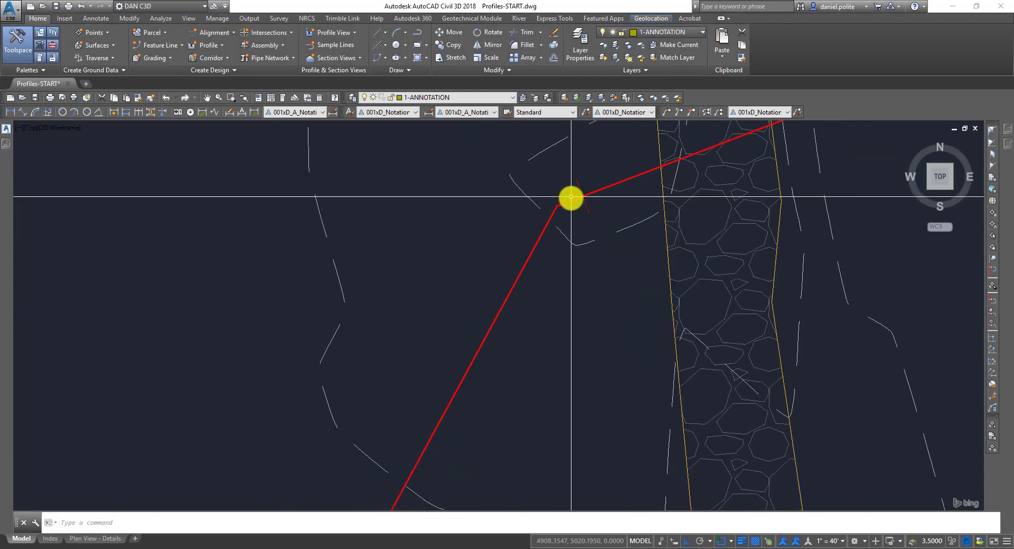
{"action": "left_click", "coordinate": [541, 239]}
{"action": "scroll", "coordinate": [542, 239], "scroll_direction": "down", "scroll_amount": 8}
{"action": "middle_click_drag", "start_coordinate": [405, 394], "coordinate": [527, 290]}
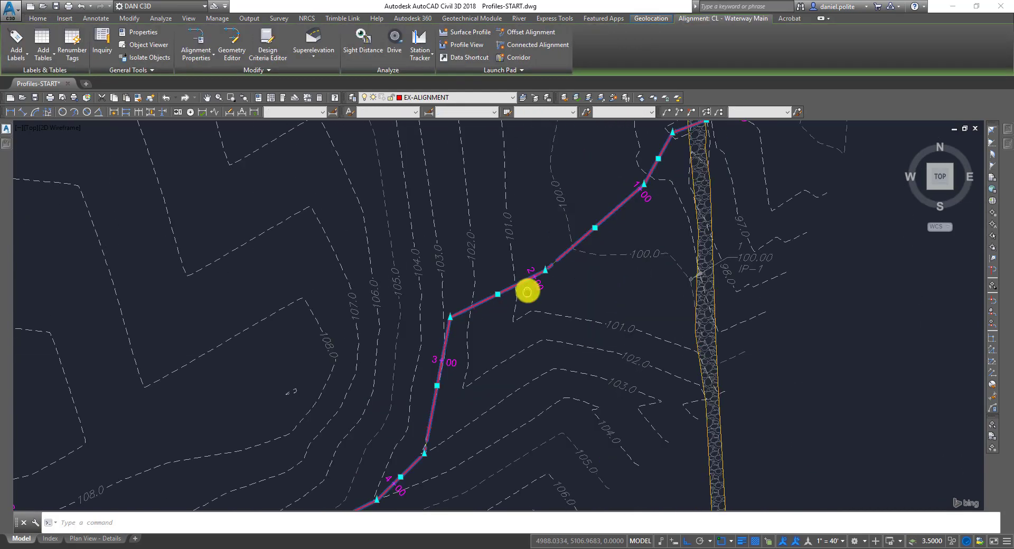
{"action": "middle_click_drag", "start_coordinate": [480, 340], "coordinate": [535, 246]}
{"action": "scroll", "coordinate": [534, 278], "scroll_direction": "down", "scroll_amount": 2}
{"action": "key", "text": "Escape"}
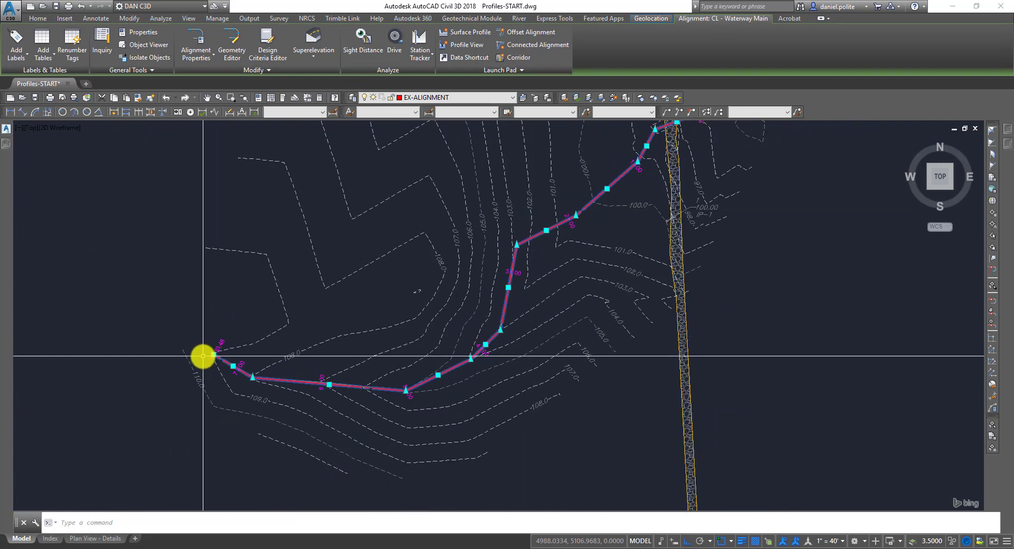
Hide the EX-ALIGNMENT layer, regenerate the drawing and select the polyline underneath at the waterway's west end.
{"action": "scroll", "coordinate": [206, 357], "scroll_direction": "up", "scroll_amount": 12}
{"action": "left_click", "coordinate": [293, 341]}
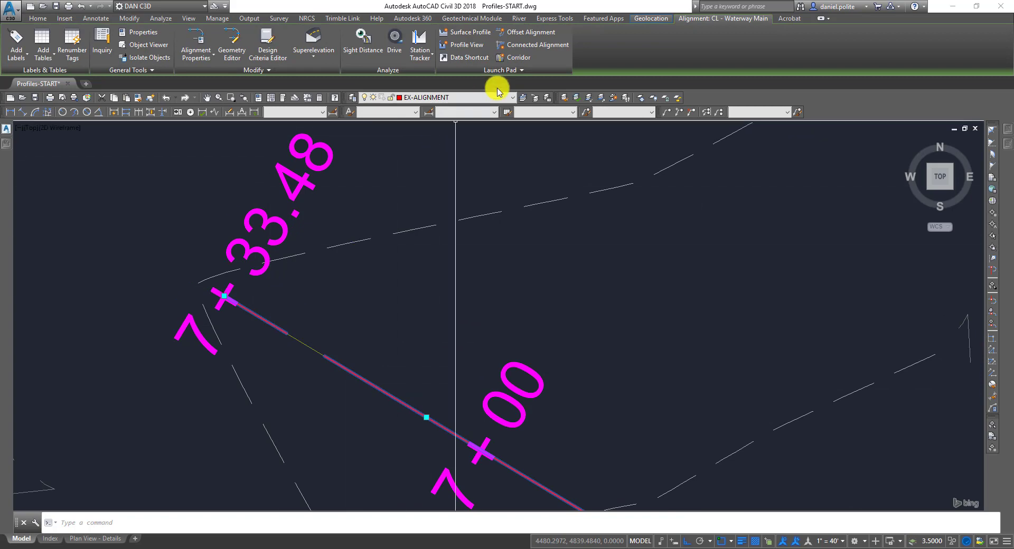
{"action": "left_click", "coordinate": [512, 98]}
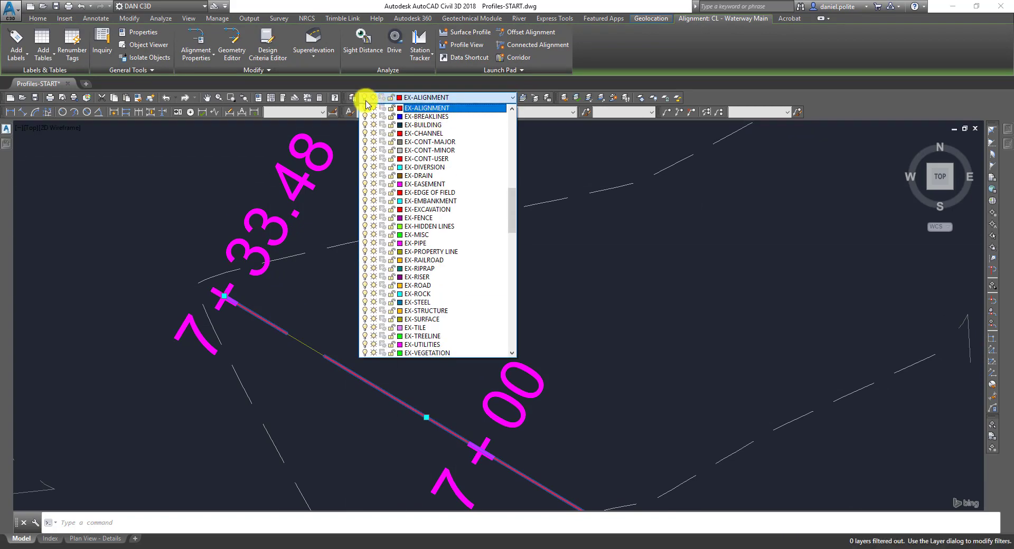
{"action": "key", "text": "Escape"}
{"action": "key", "text": "Escape"}
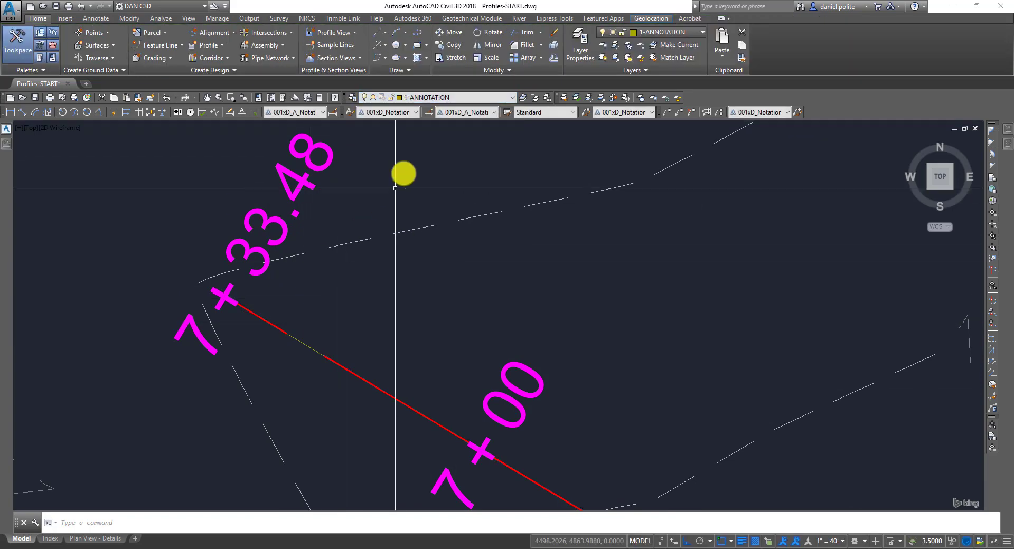
{"action": "left_click", "coordinate": [319, 353]}
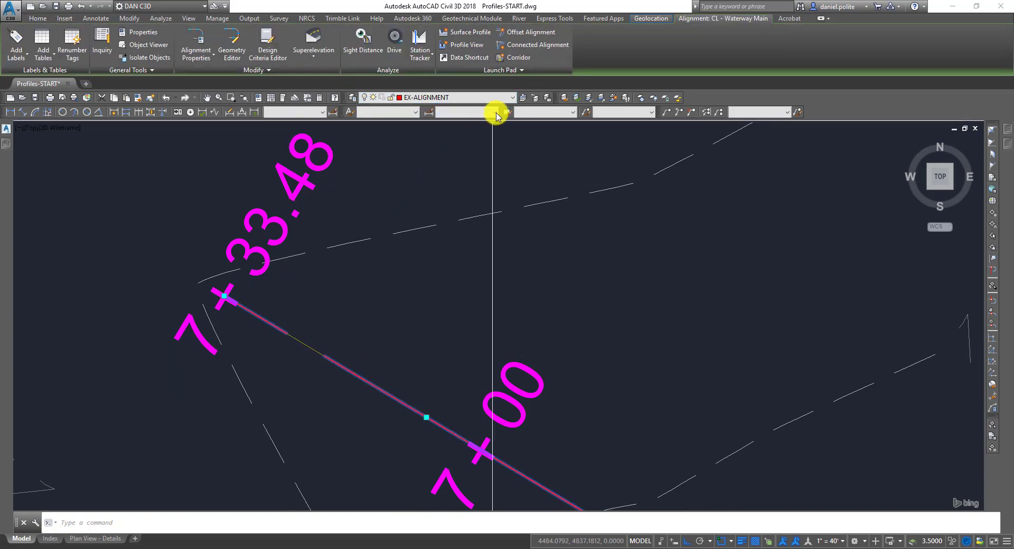
{"action": "key", "text": "Escape"}
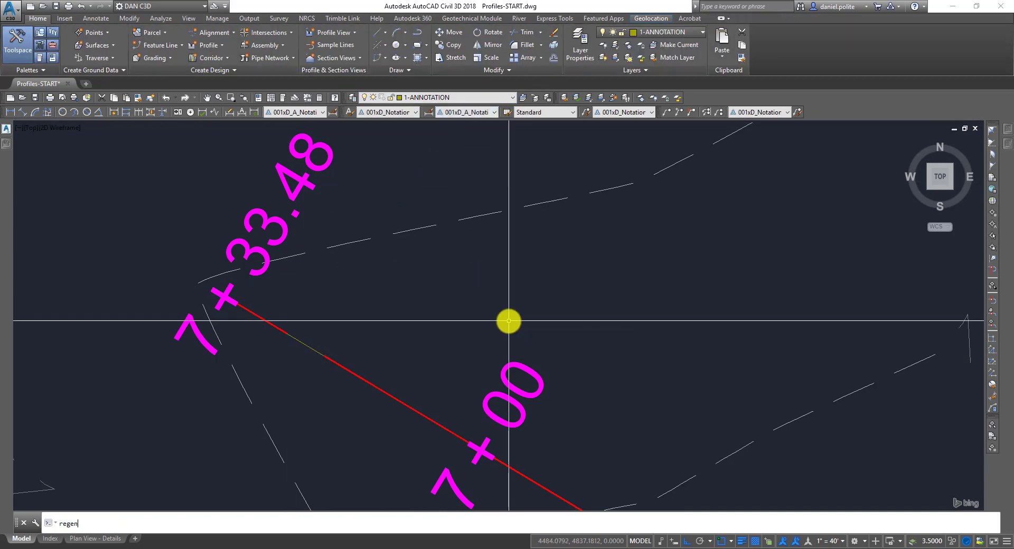
{"action": "type", "text": "regen"}
{"action": "key", "text": "Return"}
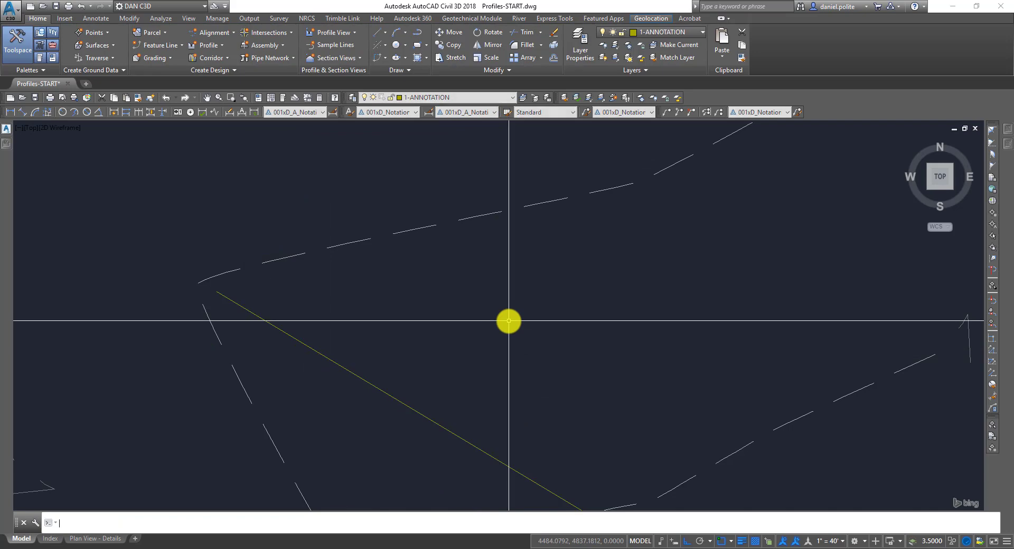
{"action": "left_click", "coordinate": [374, 386]}
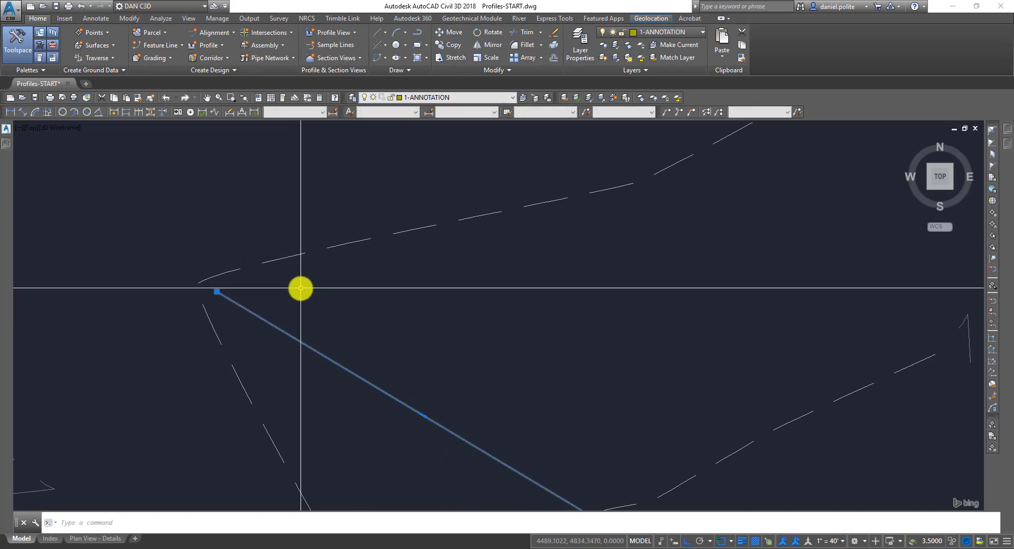
{"action": "scroll", "coordinate": [468, 339], "scroll_direction": "down", "scroll_amount": 5}
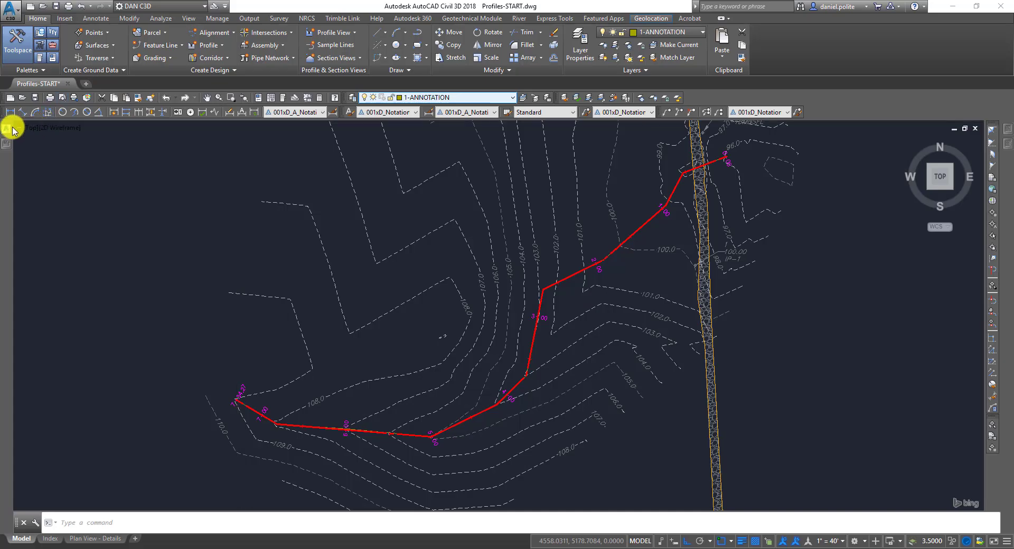
Set the Toolspace settings display to Active Drawing Settings View.
{"action": "mouse_move", "coordinate": [11, 125]}
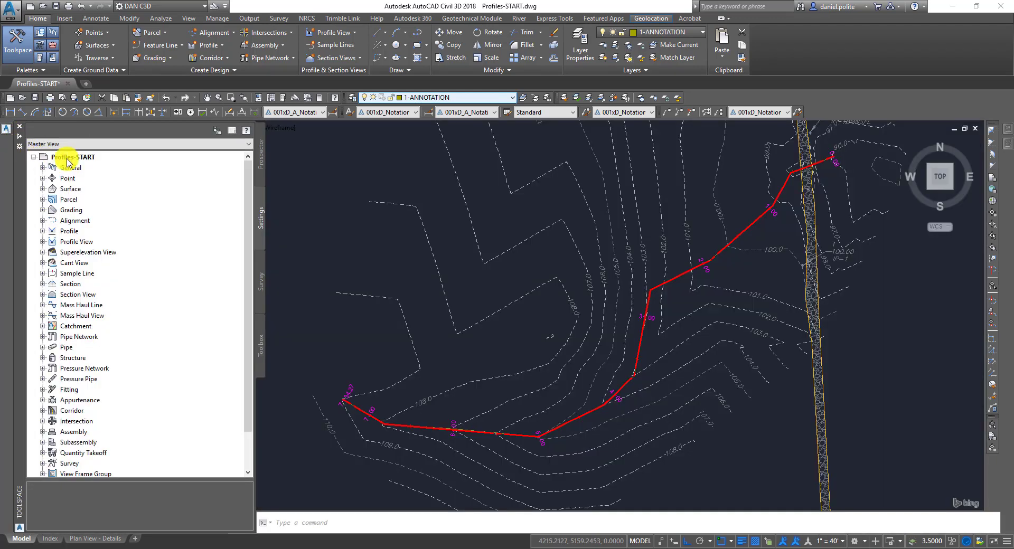
{"action": "left_click", "coordinate": [63, 159]}
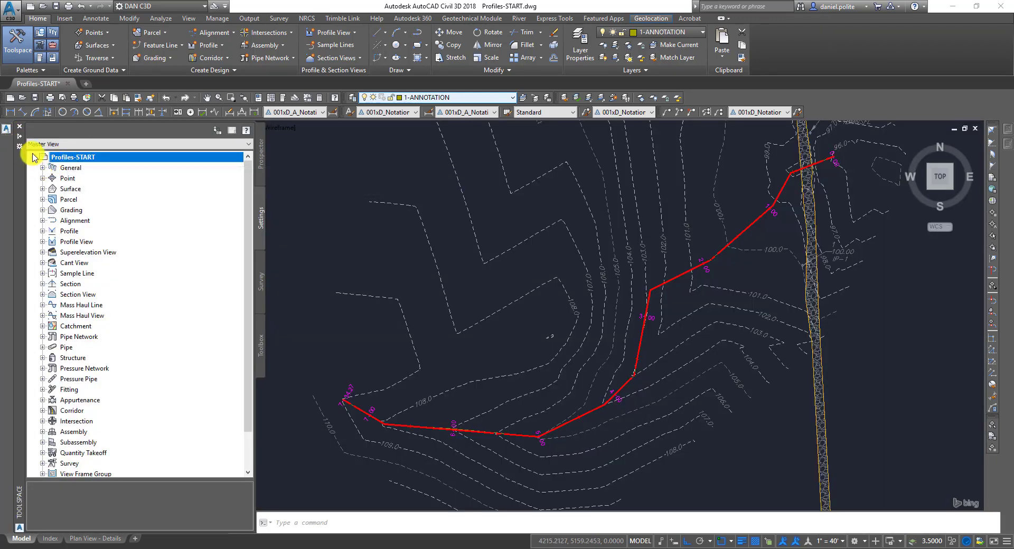
{"action": "left_click", "coordinate": [101, 144]}
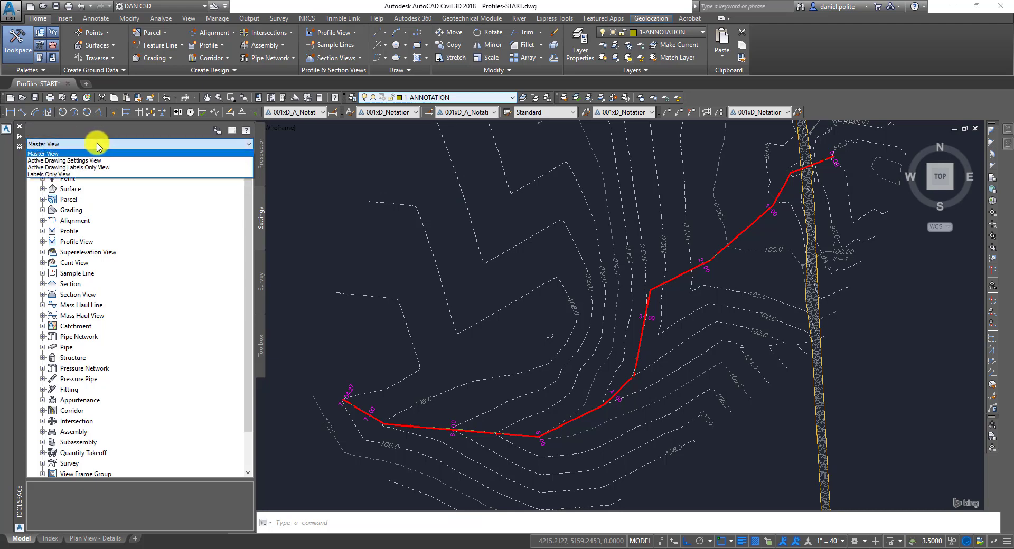
{"action": "left_click", "coordinate": [69, 160]}
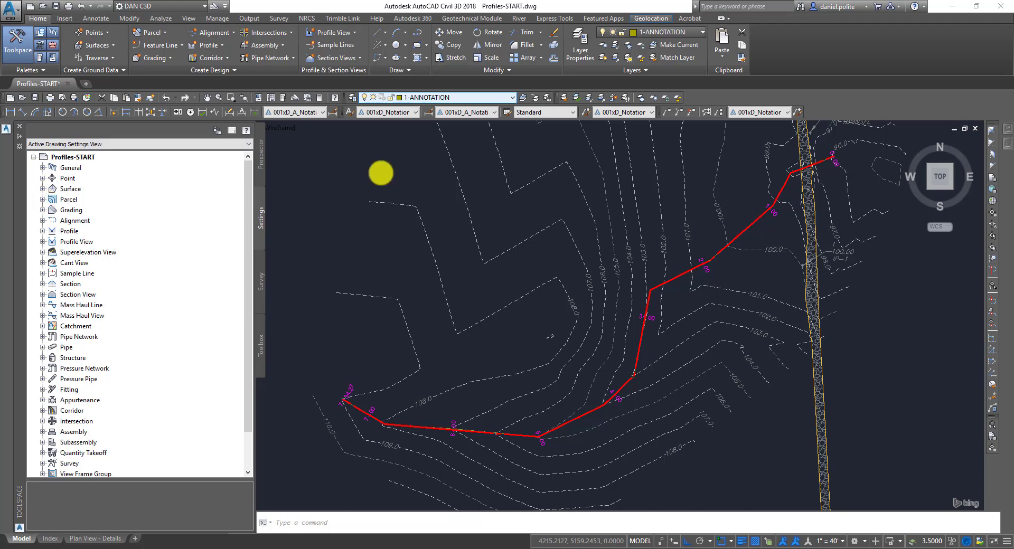
Expand the Profiles-START drawing's centerline alignments and open the properties of CL - Waterway Main.
{"action": "left_click", "coordinate": [261, 154]}
{"action": "left_click", "coordinate": [63, 169]}
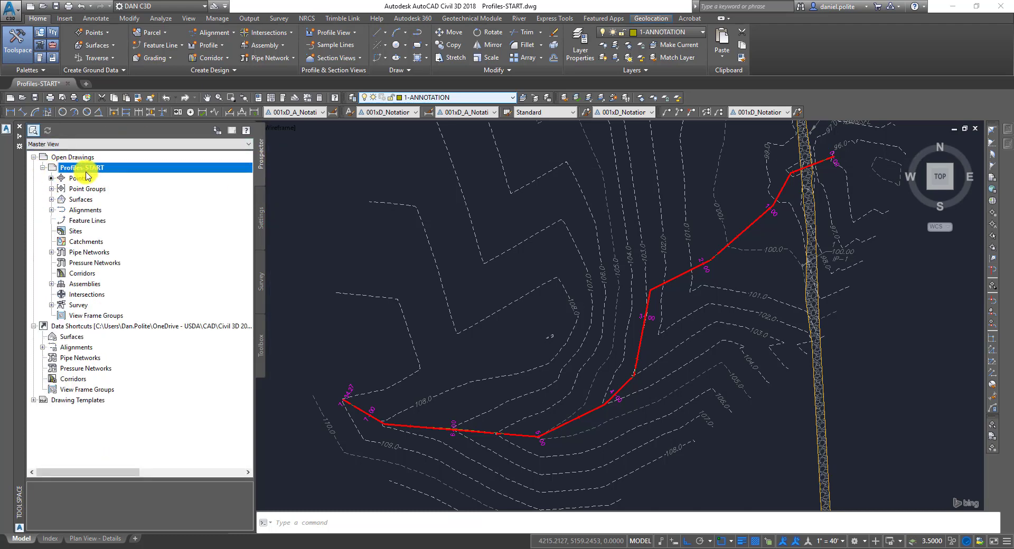
{"action": "left_click", "coordinate": [52, 210]}
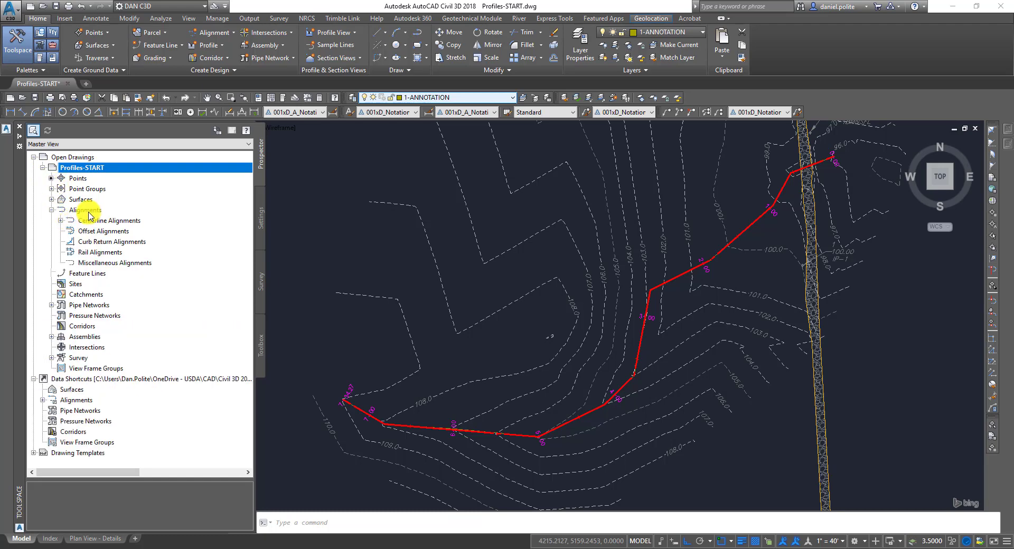
{"action": "left_click", "coordinate": [61, 220]}
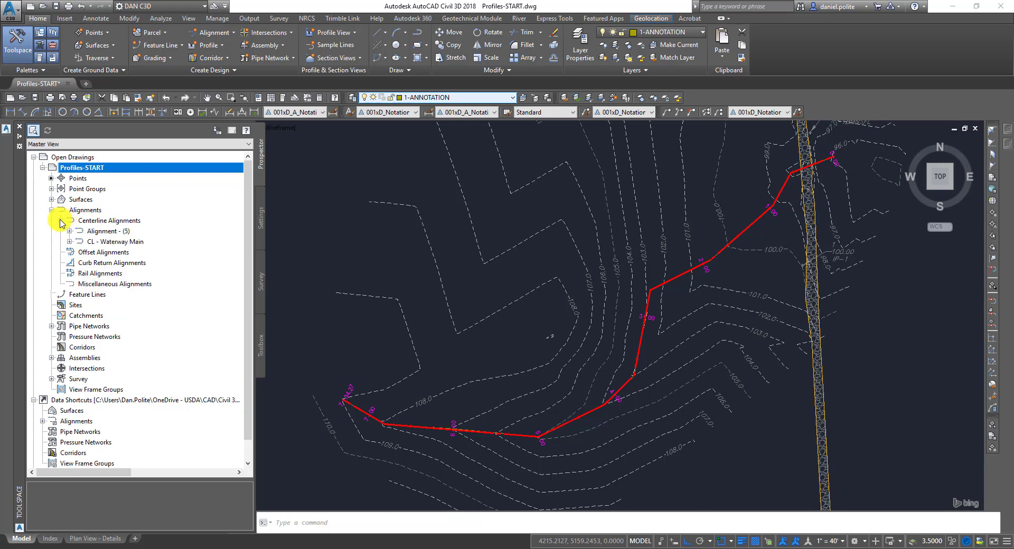
{"action": "left_click", "coordinate": [90, 231]}
{"action": "right_click", "coordinate": [112, 244]}
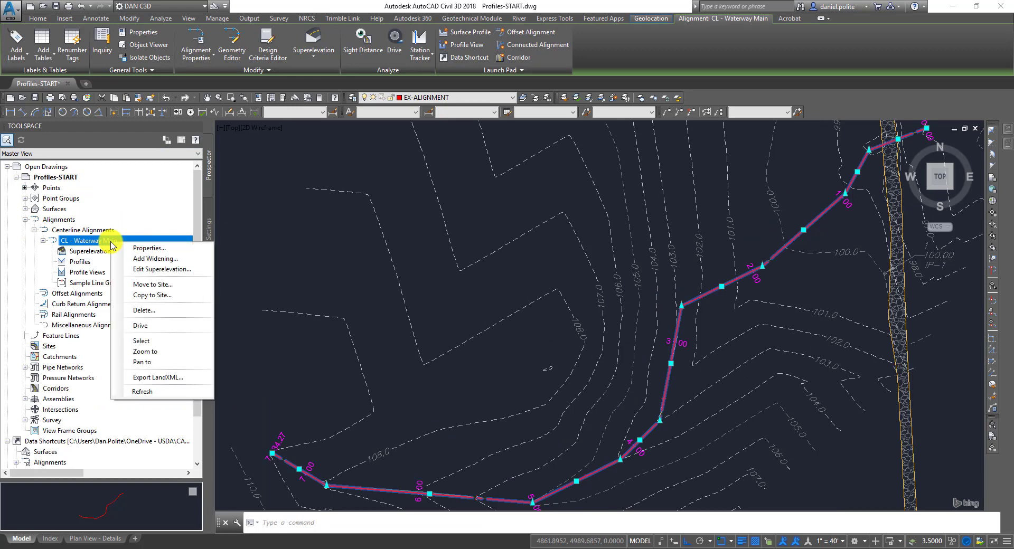
{"action": "left_click", "coordinate": [117, 252]}
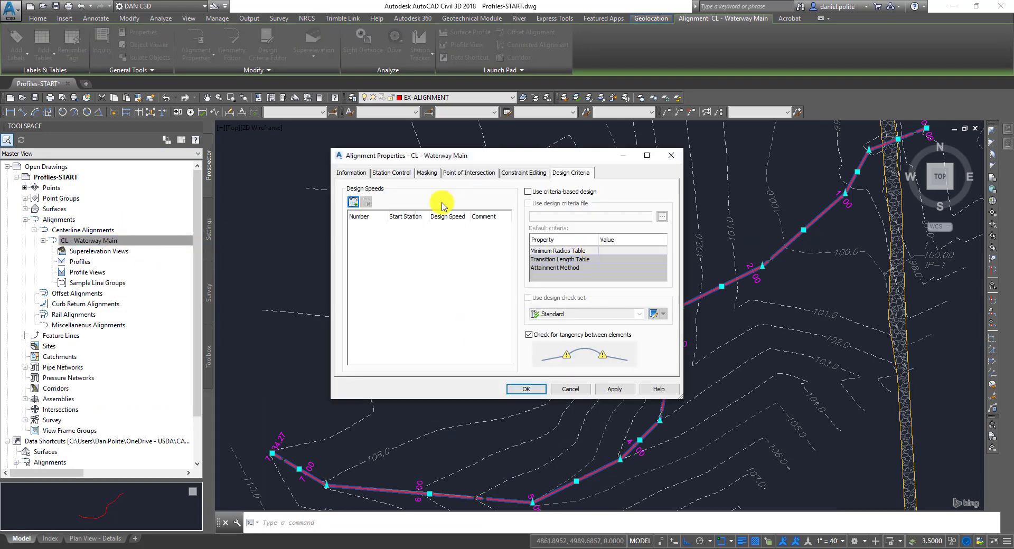
Review the CL - Waterway Main alignment's object style, station control, masking, point of intersection and constraint editing properties.
{"action": "left_click", "coordinate": [355, 172]}
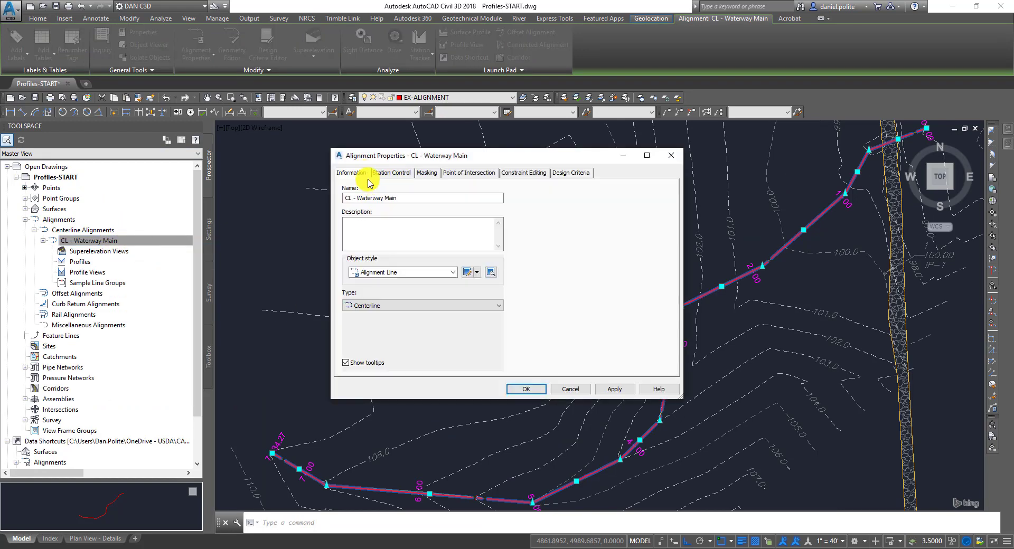
{"action": "left_click", "coordinate": [452, 273]}
{"action": "left_click", "coordinate": [453, 273]}
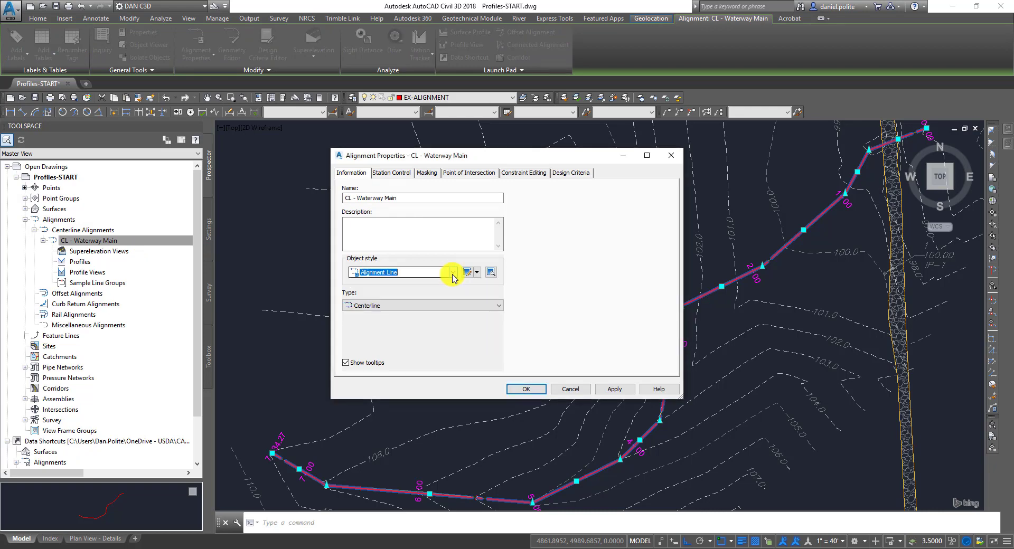
{"action": "left_click", "coordinate": [391, 172]}
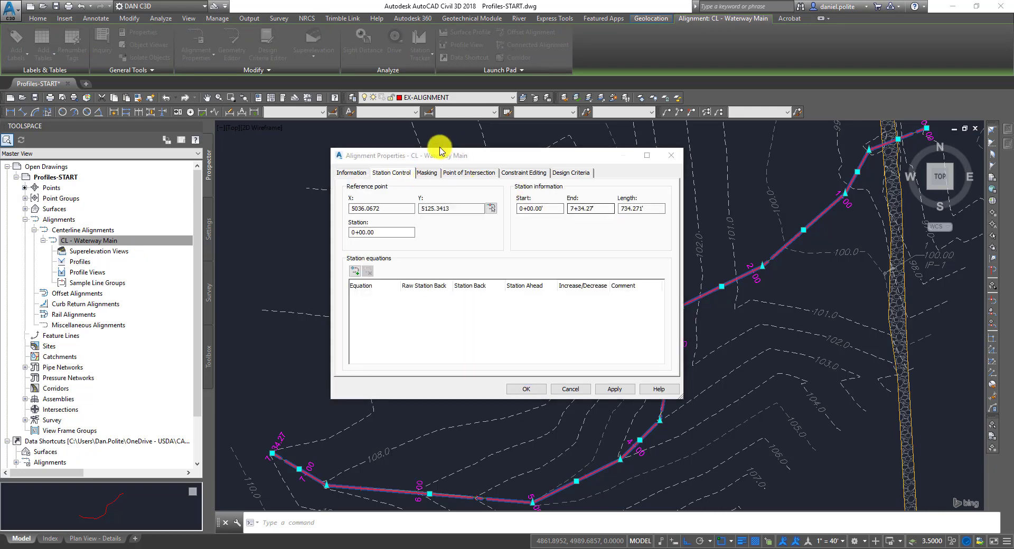
{"action": "left_click", "coordinate": [427, 173]}
{"action": "left_click", "coordinate": [465, 173]}
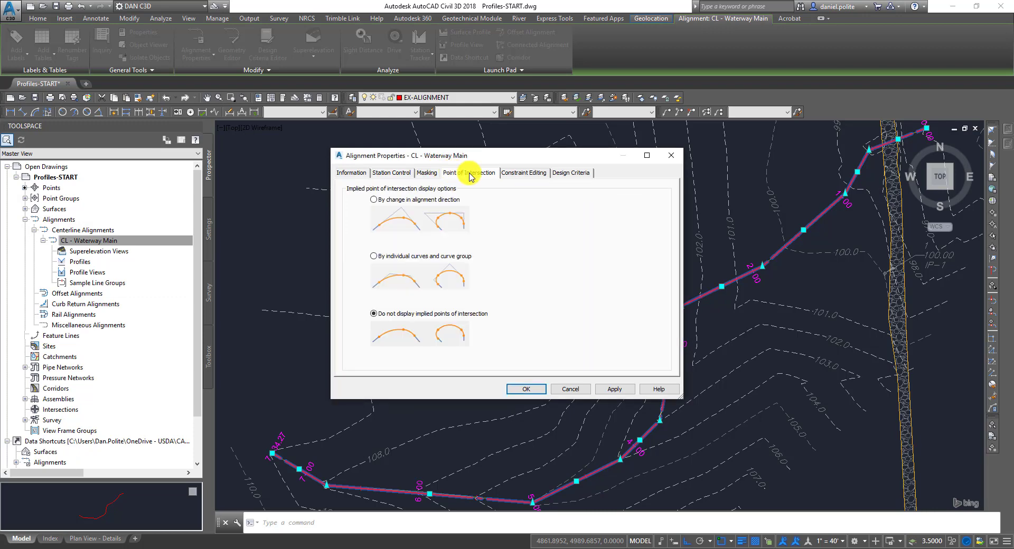
{"action": "left_click", "coordinate": [510, 179]}
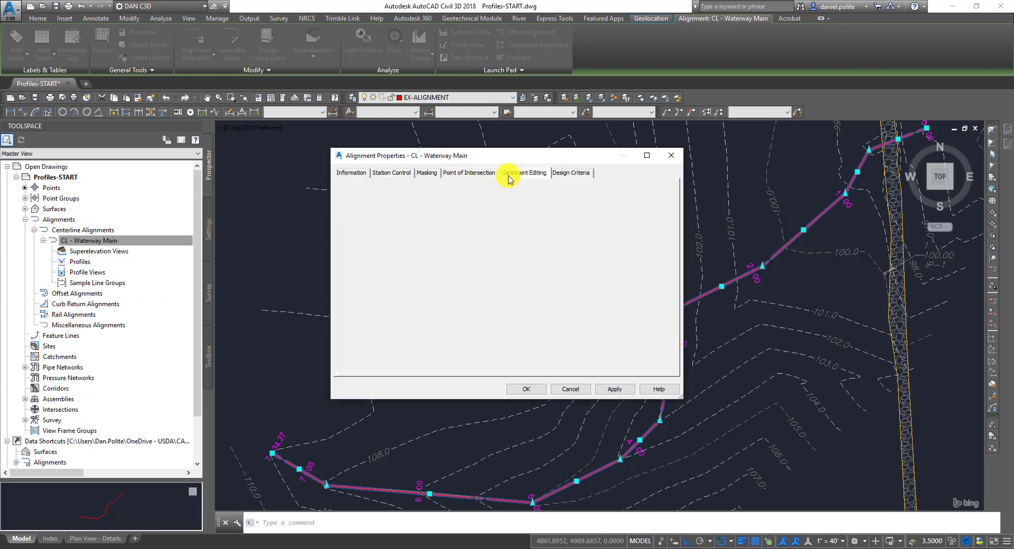
Disable the tangency check between elements in the CL - Waterway Main alignment's design criteria and apply the change.
{"action": "left_click", "coordinate": [558, 176]}
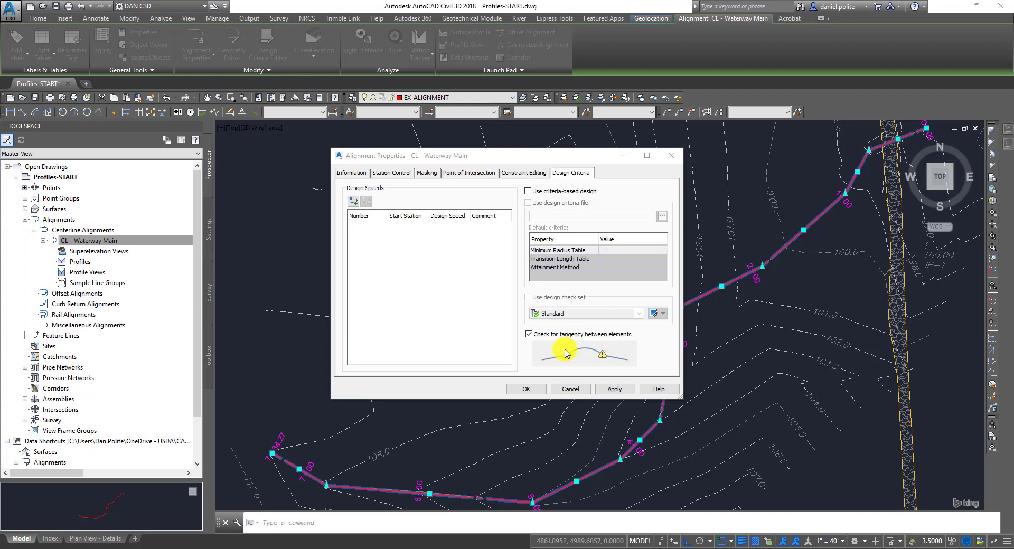
{"action": "left_click", "coordinate": [529, 334]}
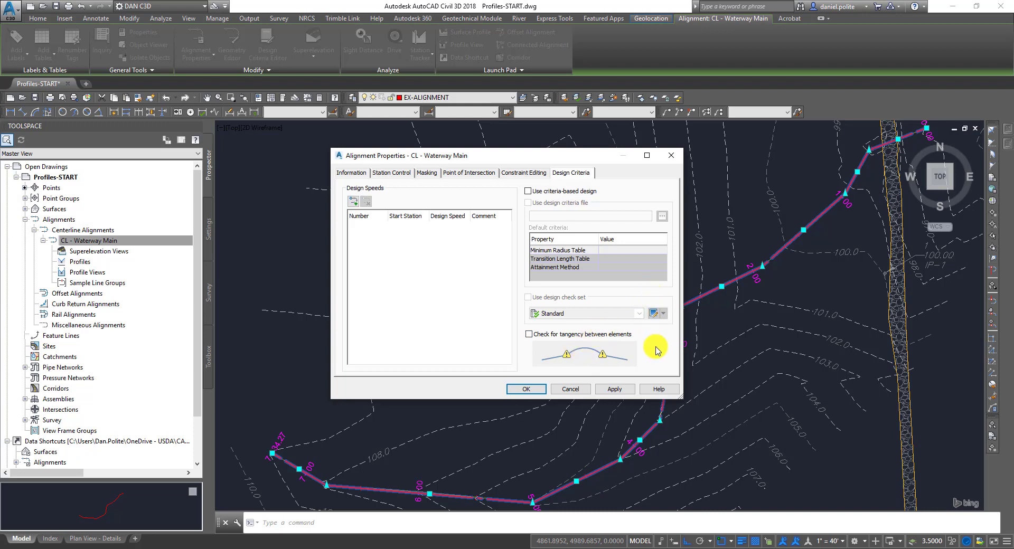
{"action": "left_click", "coordinate": [613, 389]}
{"action": "left_click", "coordinate": [534, 391]}
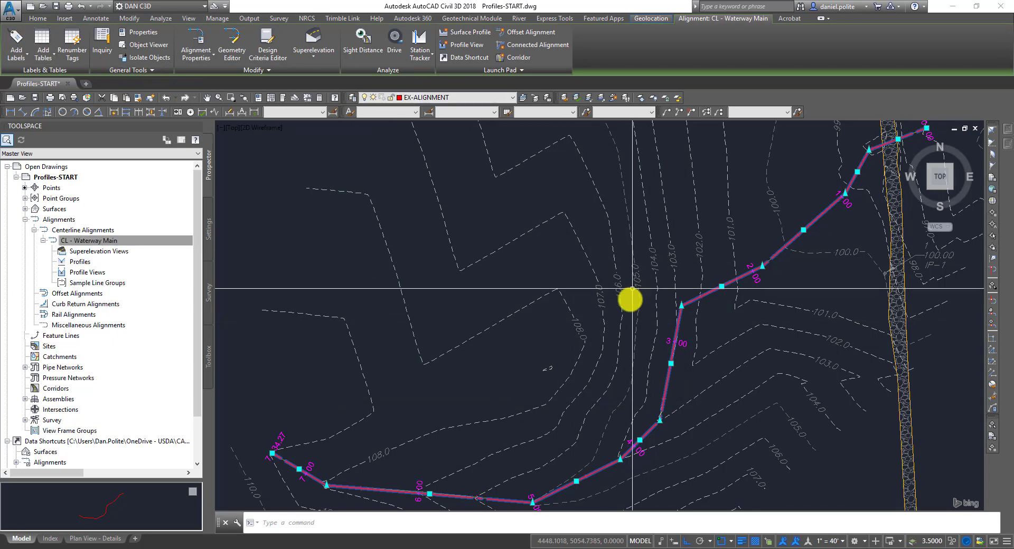
{"action": "scroll", "coordinate": [676, 322], "scroll_direction": "up", "scroll_amount": 4}
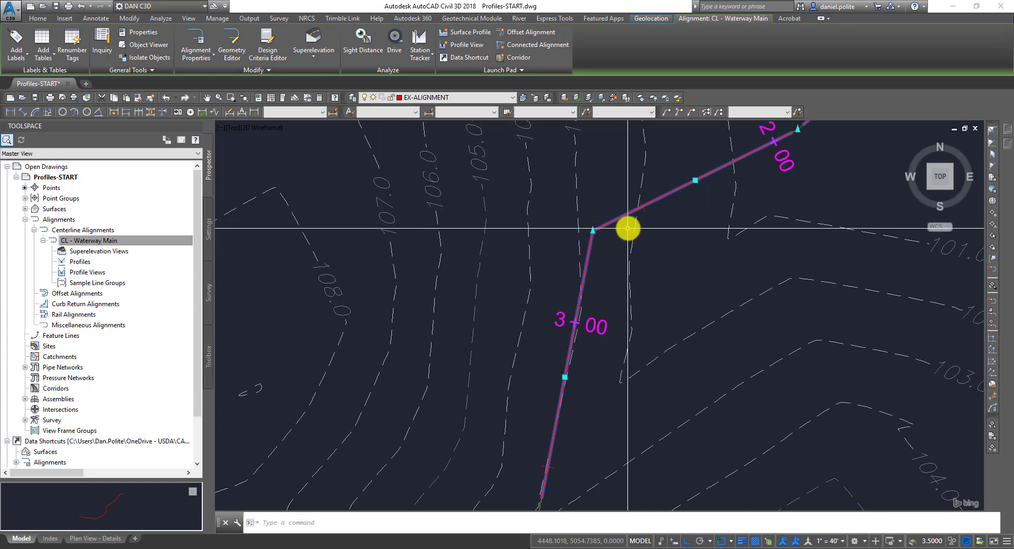
{"action": "mouse_move", "coordinate": [627, 216]}
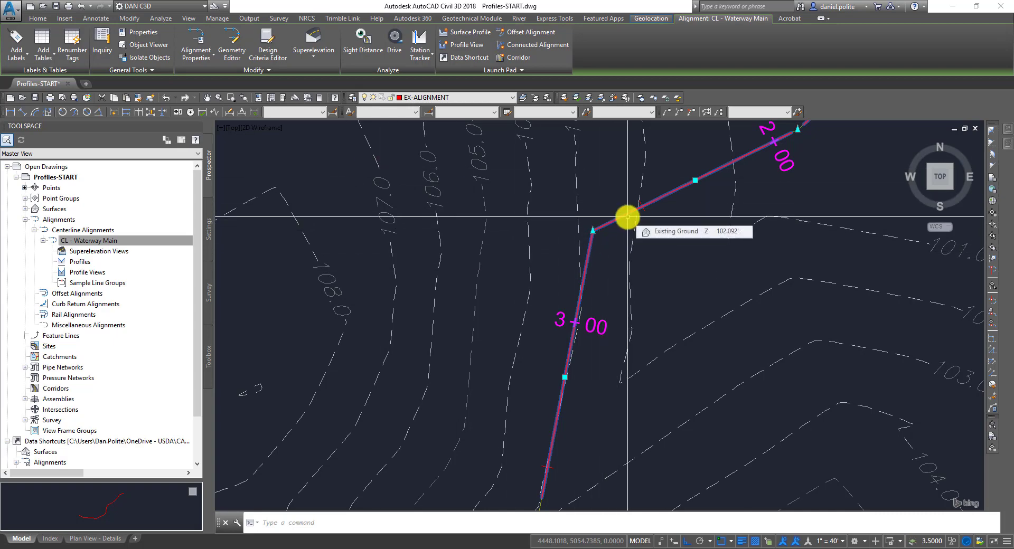
{"action": "scroll", "coordinate": [627, 217], "scroll_direction": "down", "scroll_amount": 2}
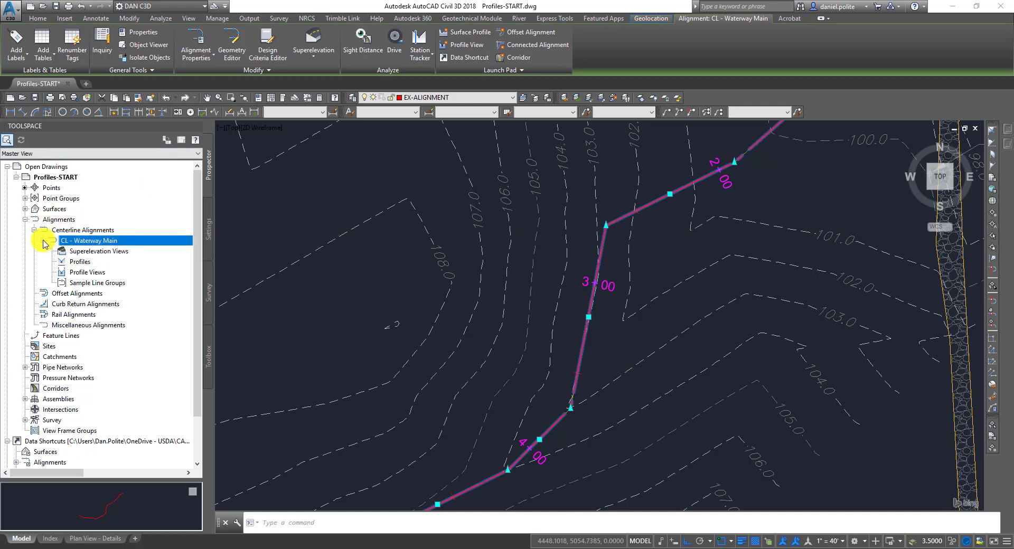
{"action": "scroll", "coordinate": [477, 270], "scroll_direction": "down", "scroll_amount": 2}
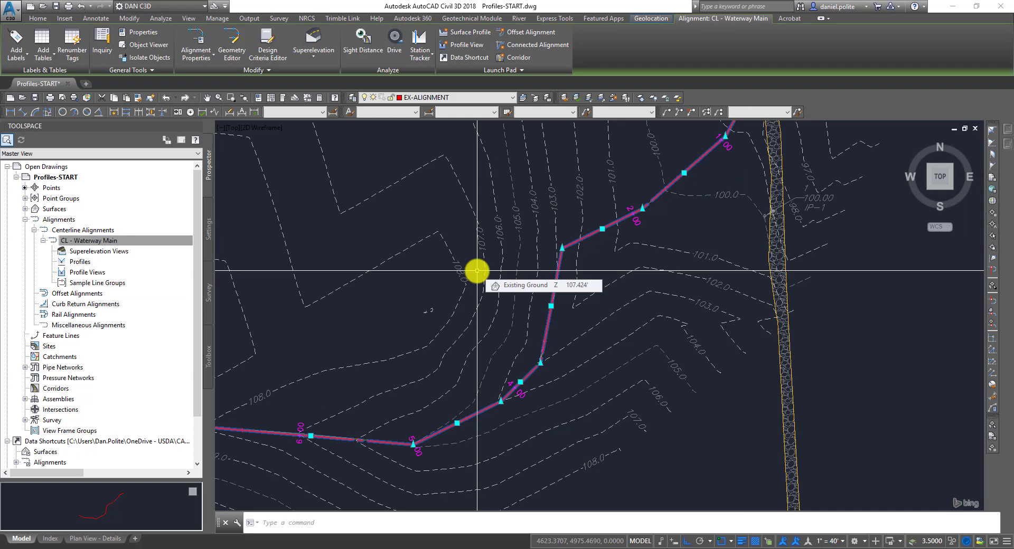
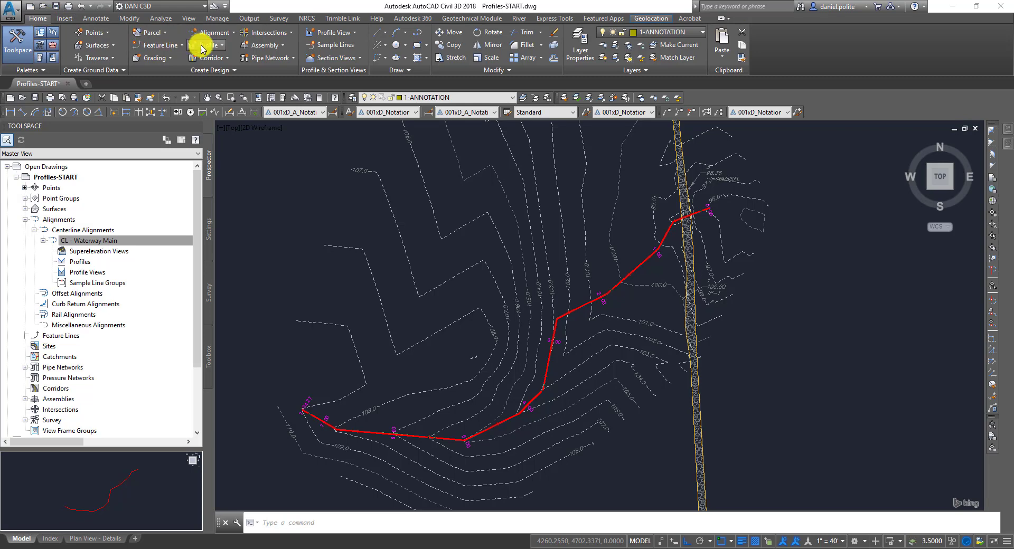
Start creating a surface profile with CL - Waterway Main as its alignment.
{"action": "left_click", "coordinate": [206, 44]}
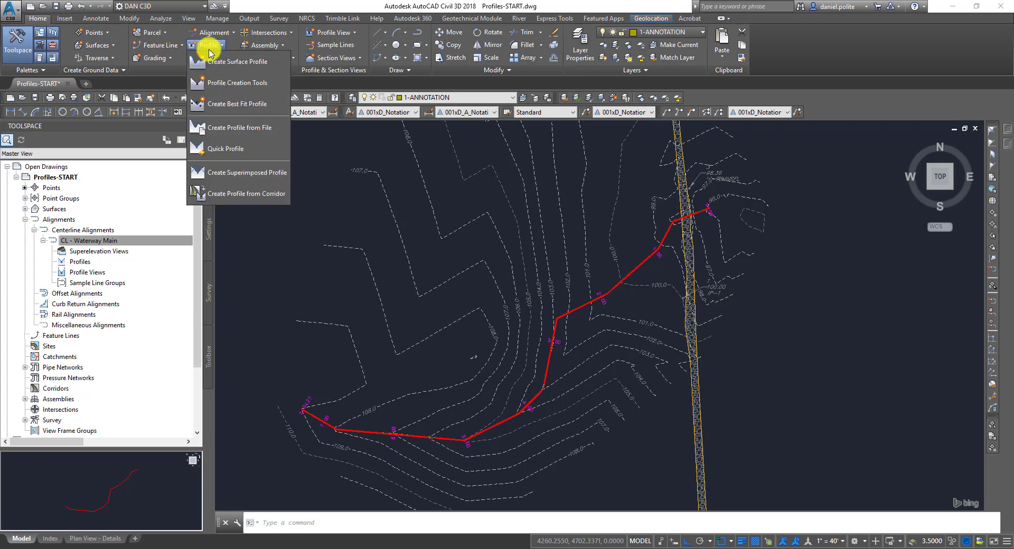
{"action": "left_click", "coordinate": [235, 61]}
{"action": "left_click_drag", "start_coordinate": [680, 186], "coordinate": [436, 174]}
{"action": "left_click", "coordinate": [452, 194]}
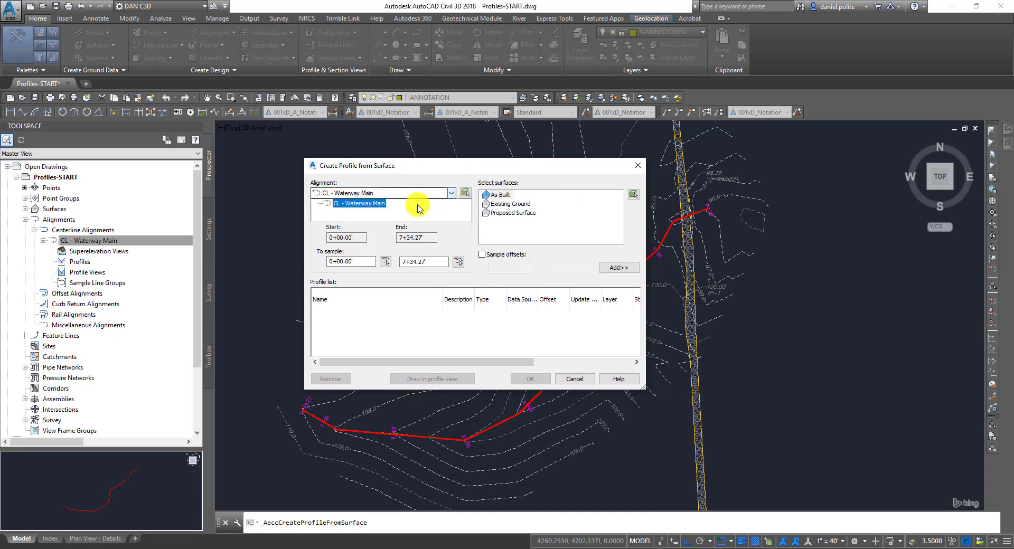
{"action": "left_click", "coordinate": [358, 205]}
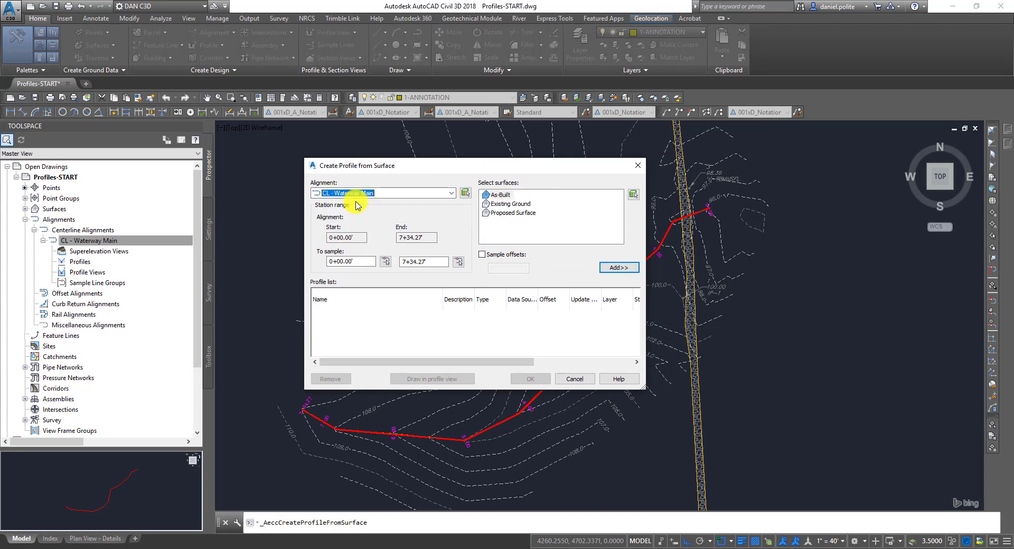
Add the Existing Ground surface to the profile list, sampled over the full station range.
{"action": "left_click", "coordinate": [499, 195]}
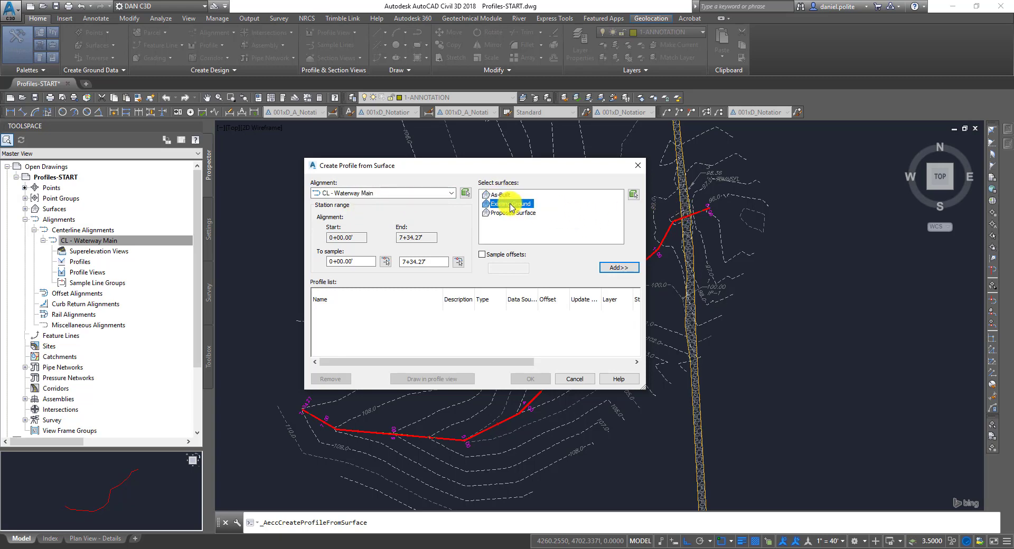
{"action": "left_click", "coordinate": [513, 204]}
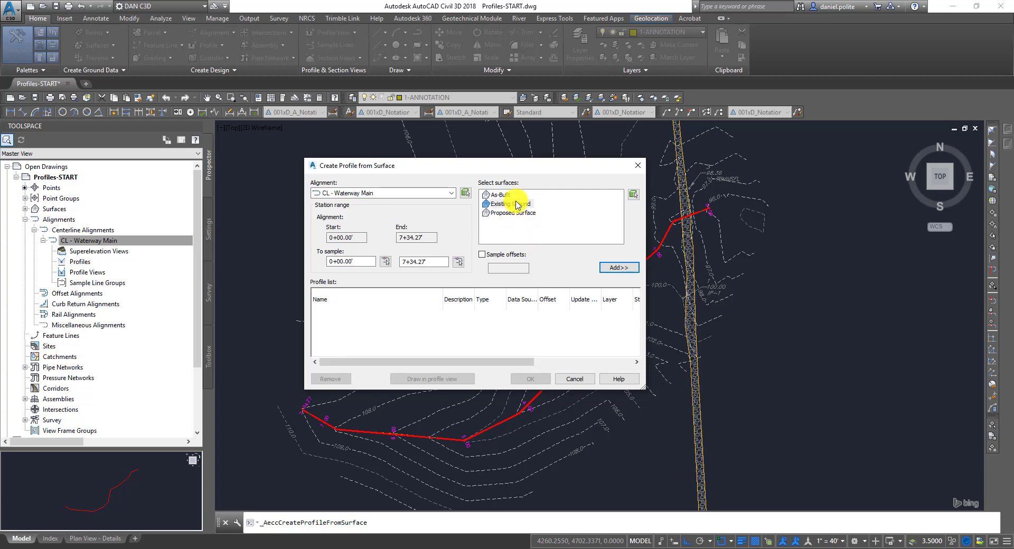
{"action": "left_click", "coordinate": [516, 205]}
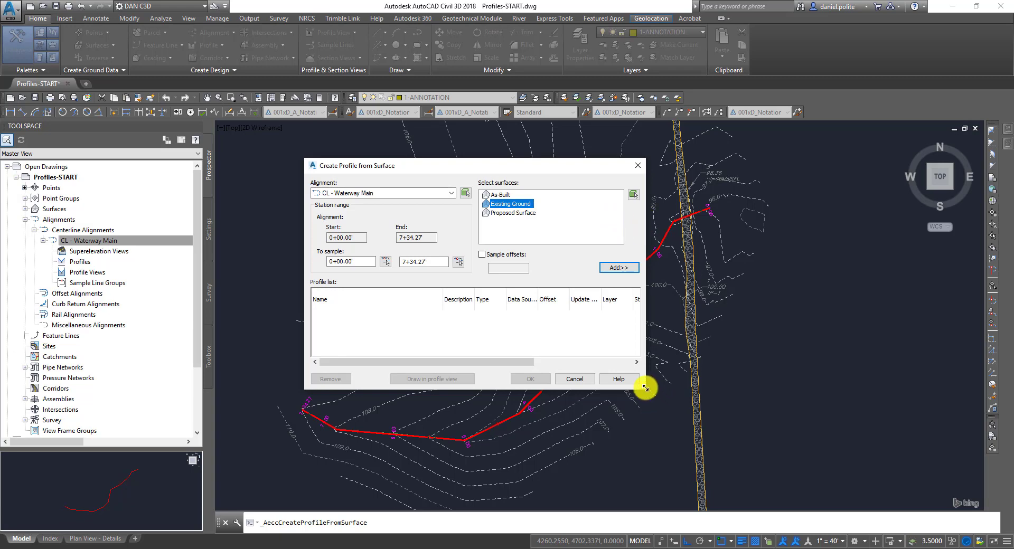
{"action": "left_click_drag", "start_coordinate": [643, 386], "coordinate": [845, 369]}
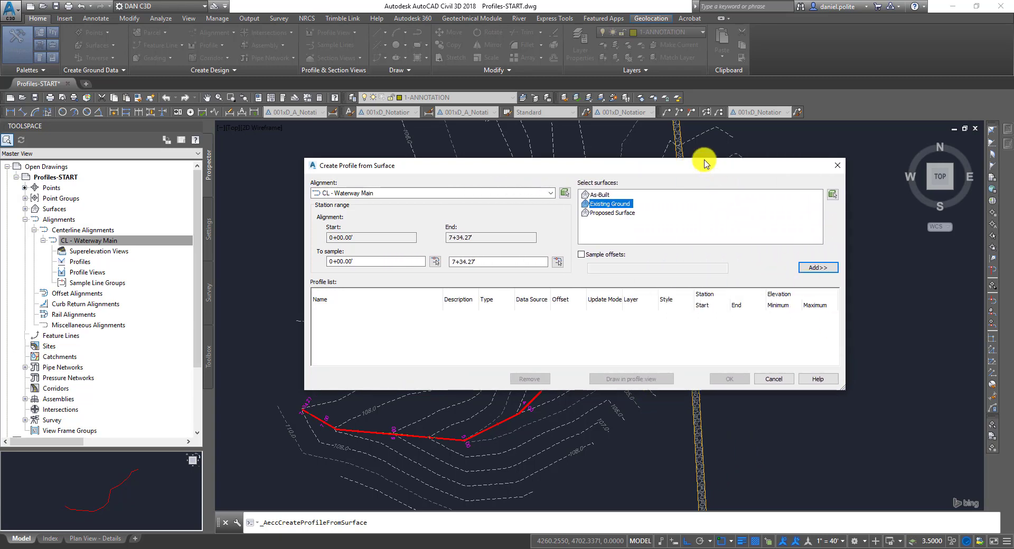
{"action": "left_click_drag", "start_coordinate": [703, 168], "coordinate": [653, 164]}
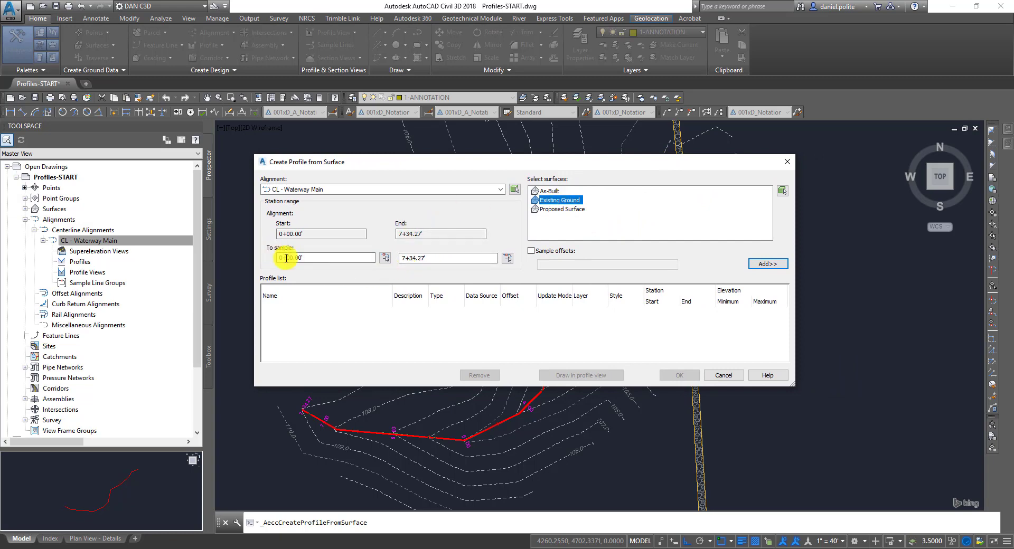
{"action": "left_click", "coordinate": [767, 264]}
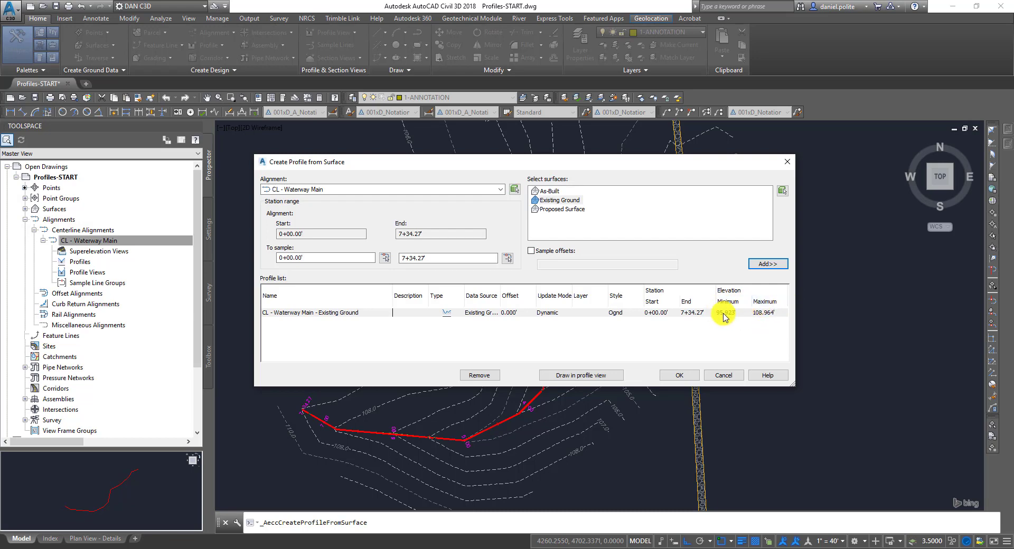
Review the update mode and profile style choices for the Existing Ground profile without changing them.
{"action": "left_click", "coordinate": [561, 316]}
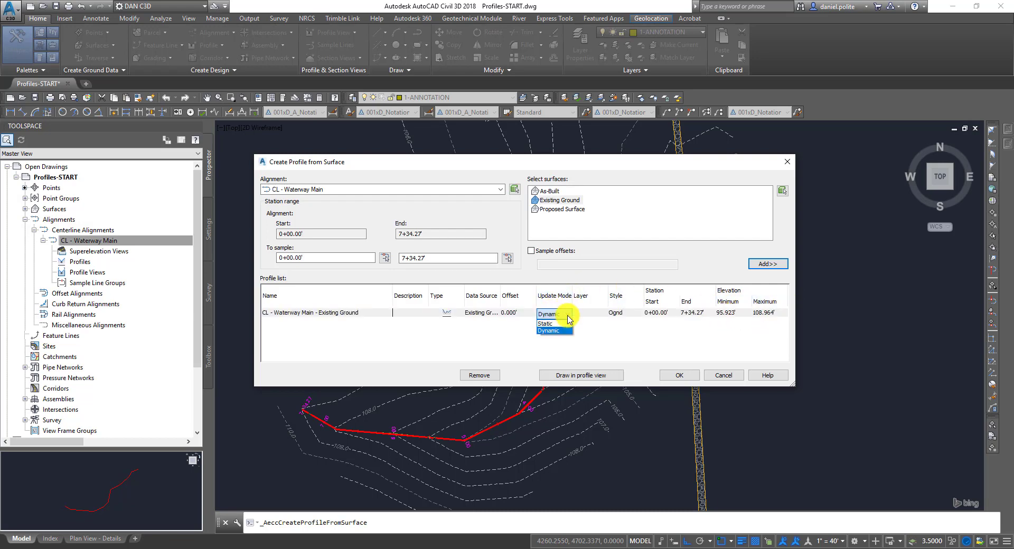
{"action": "left_click", "coordinate": [446, 316]}
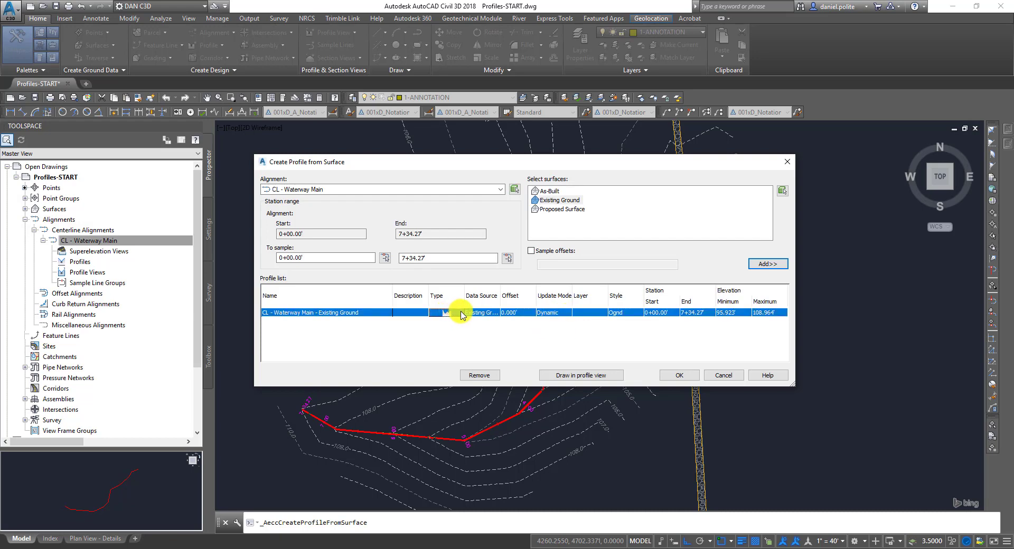
{"action": "left_click", "coordinate": [639, 316]}
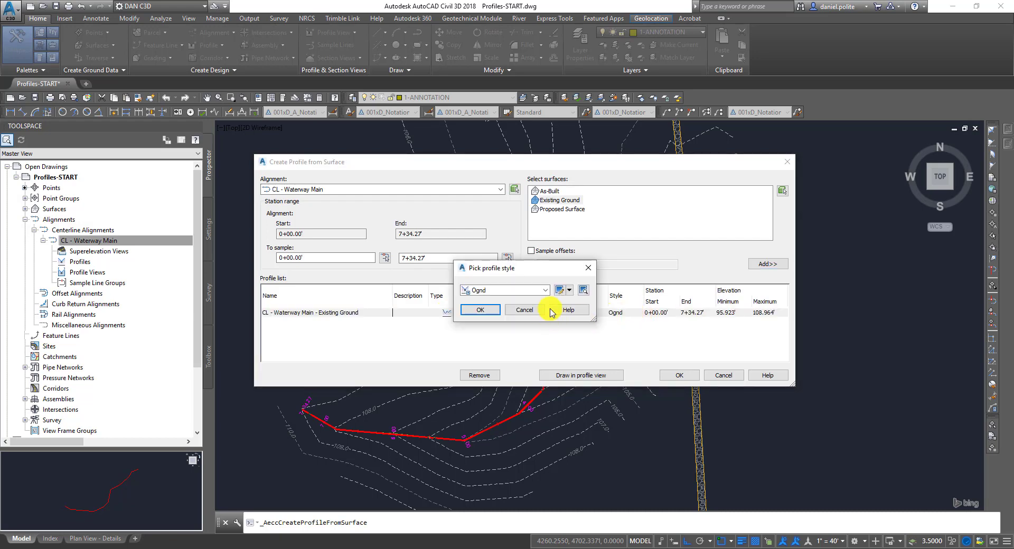
{"action": "left_click", "coordinate": [544, 291]}
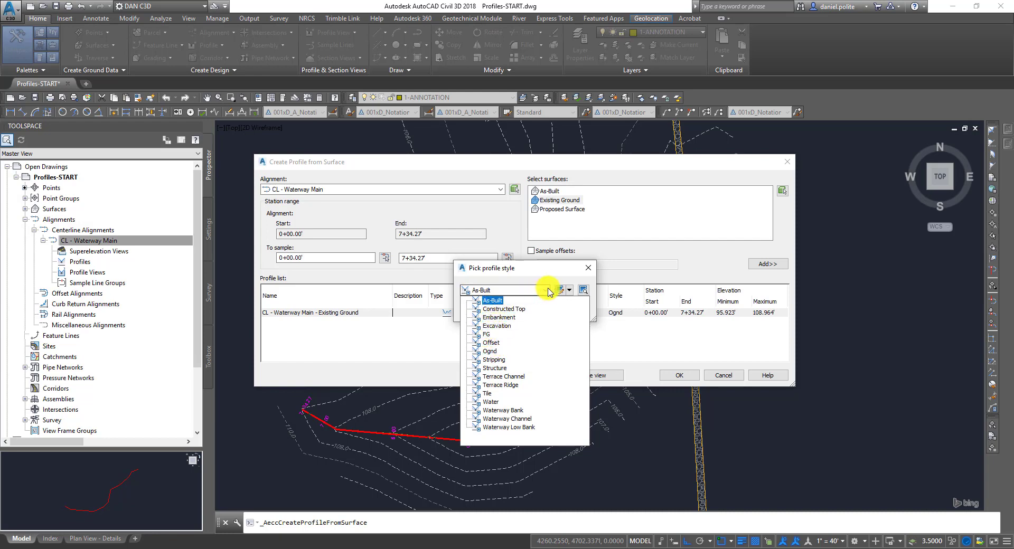
{"action": "left_click", "coordinate": [588, 268]}
{"action": "left_click", "coordinate": [588, 267]}
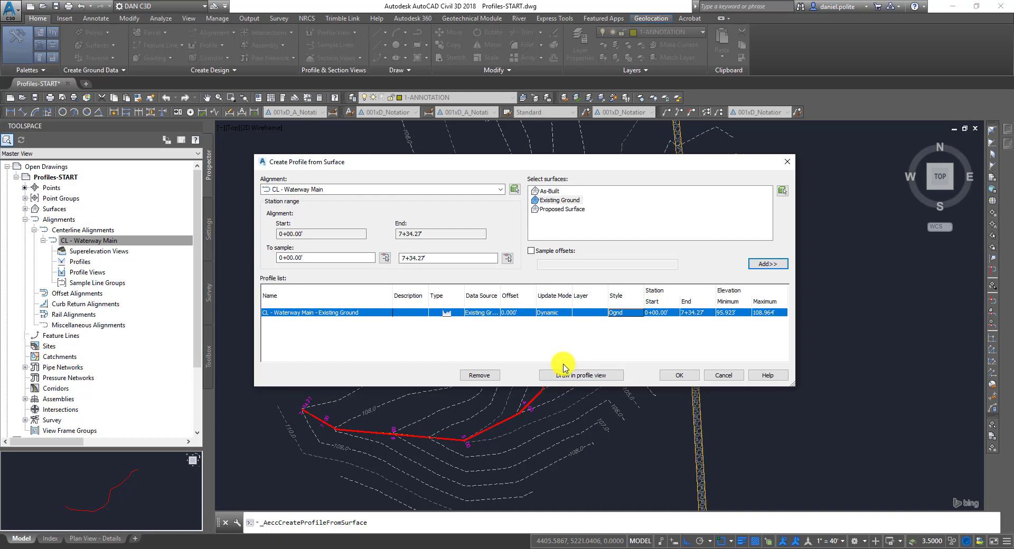
Begin drawing the Existing Ground profile in a new profile view for the CL - Waterway Main alignment.
{"action": "left_click", "coordinate": [576, 375]}
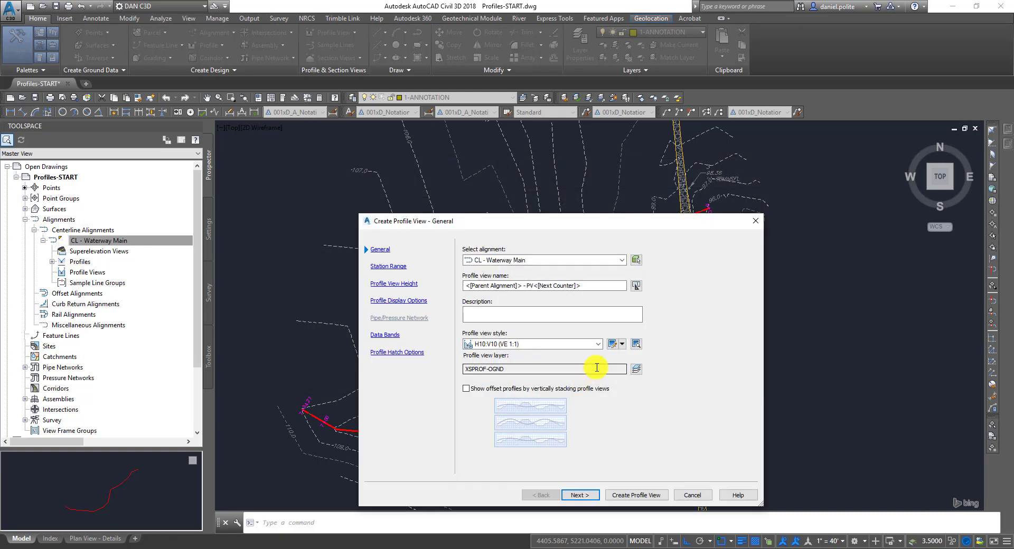
{"action": "left_click_drag", "start_coordinate": [561, 221], "coordinate": [533, 179]}
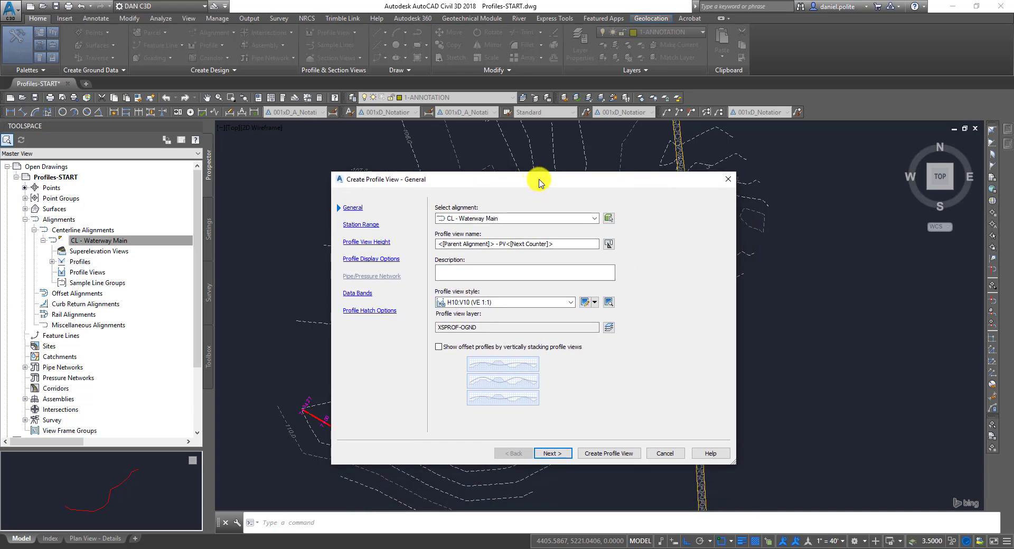
{"action": "left_click", "coordinate": [594, 219]}
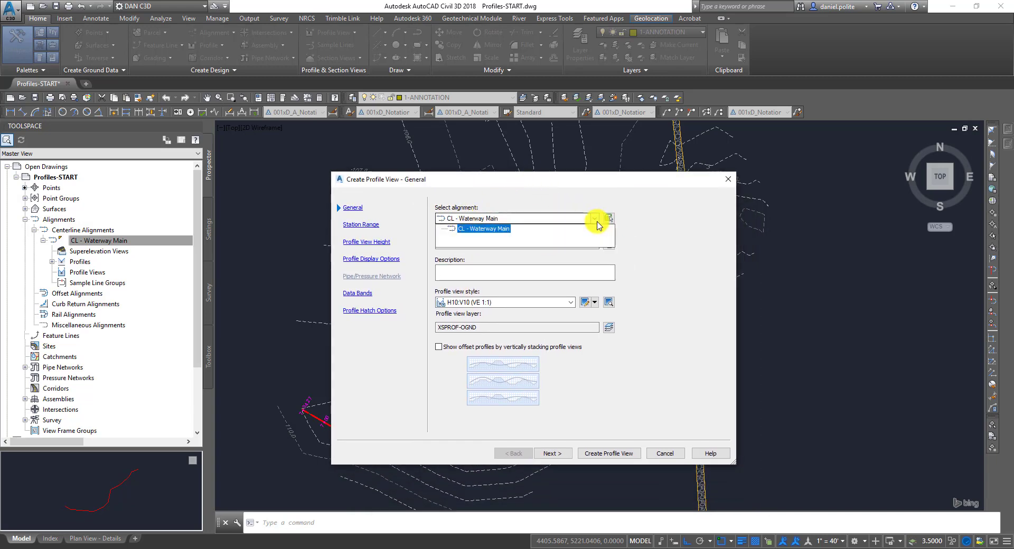
{"action": "left_click", "coordinate": [580, 271]}
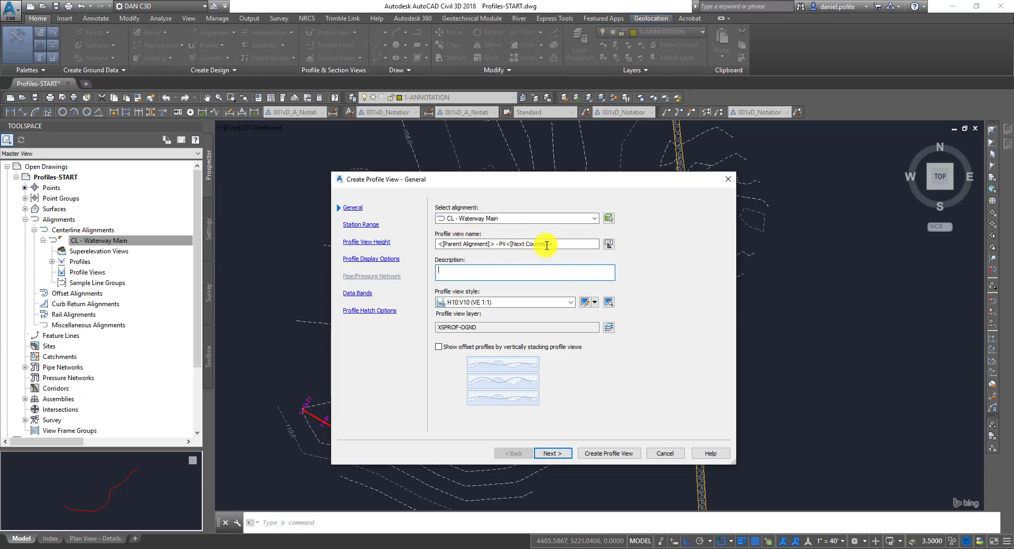
Name the profile view "A to A' - Sta 0+00 to 7+34".
{"action": "left_click_drag", "start_coordinate": [546, 245], "coordinate": [437, 244]}
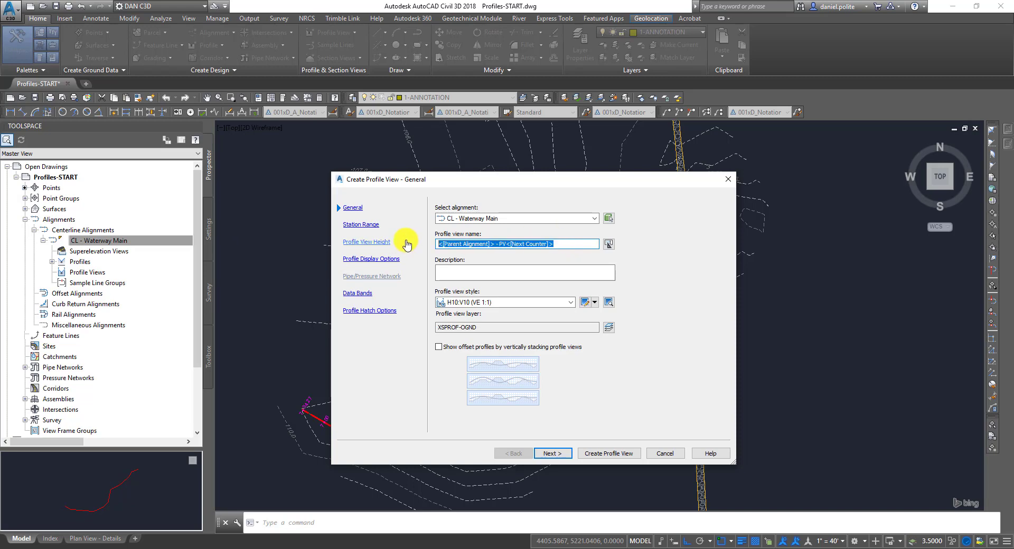
{"action": "type", "text": "A"}
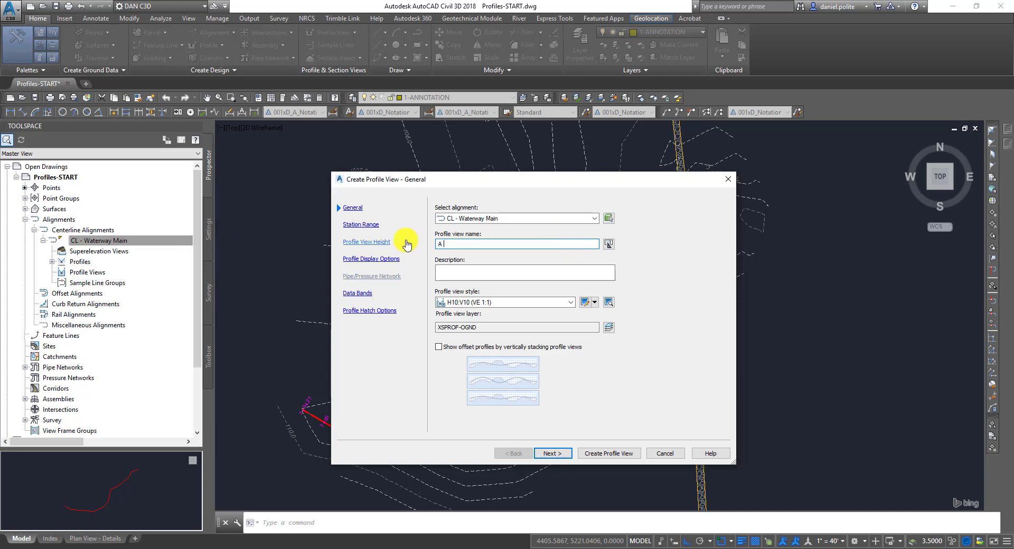
{"action": "type", "text": " to A' - Sta 0+00 to 7+34"}
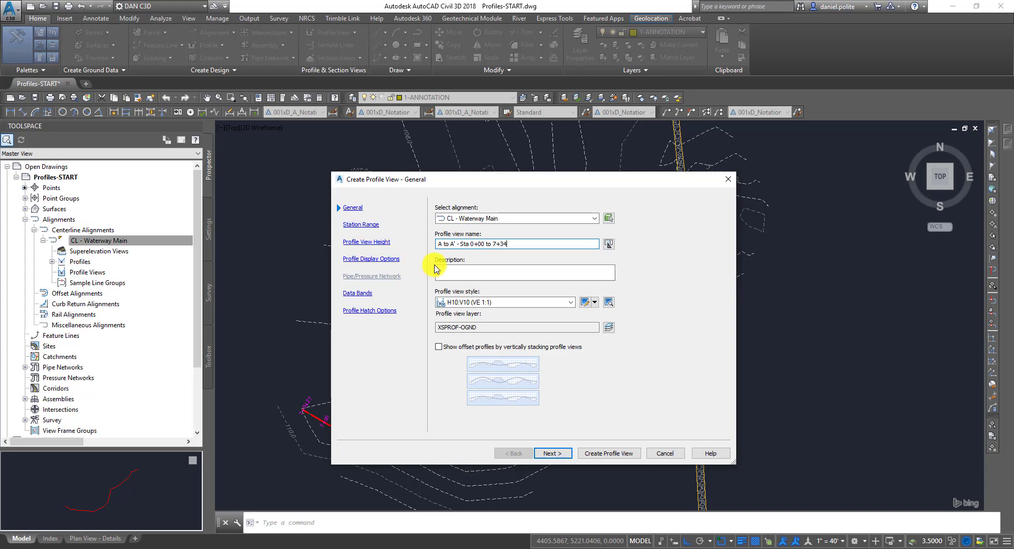
{"action": "left_click", "coordinate": [448, 275]}
{"action": "left_click", "coordinate": [448, 275]}
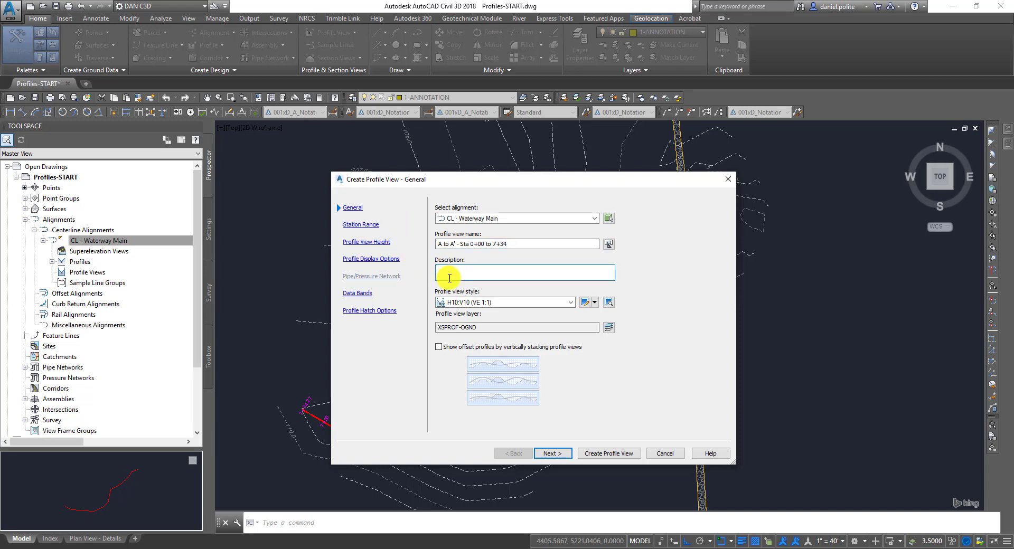
Set the profile view style to H20:V4 (GRID H20:V1).
{"action": "left_click", "coordinate": [573, 305]}
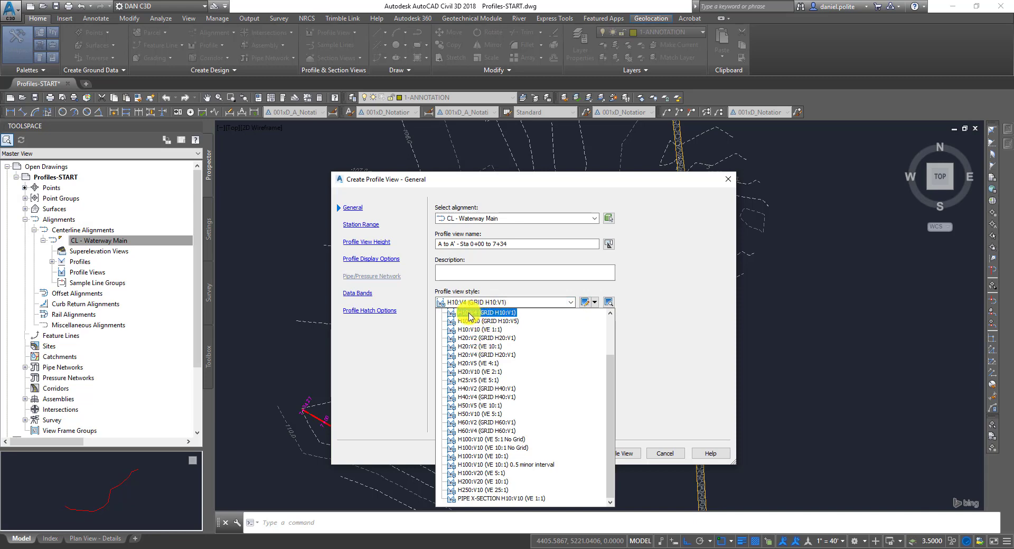
{"action": "scroll", "coordinate": [475, 319], "scroll_direction": "up", "scroll_amount": 2}
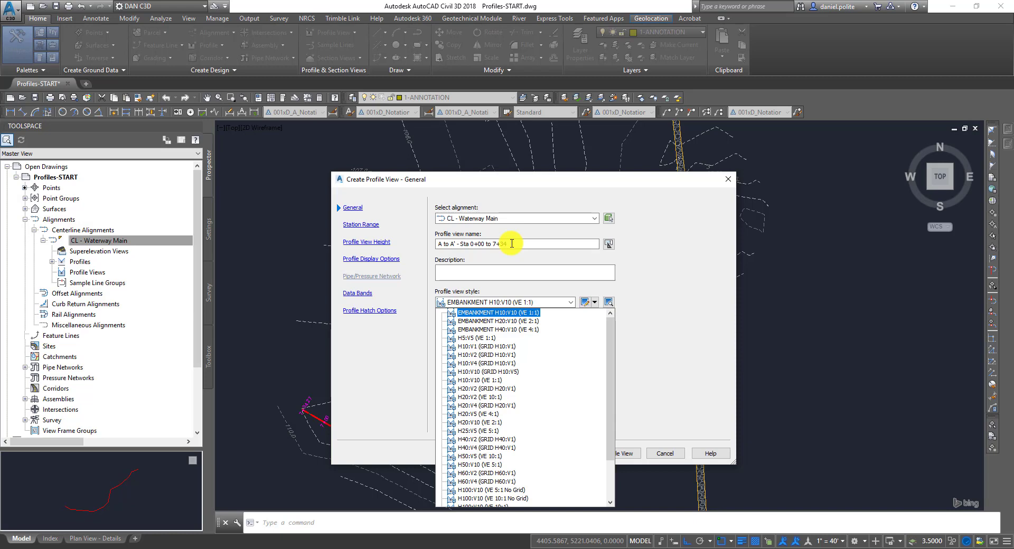
{"action": "left_click", "coordinate": [498, 398]}
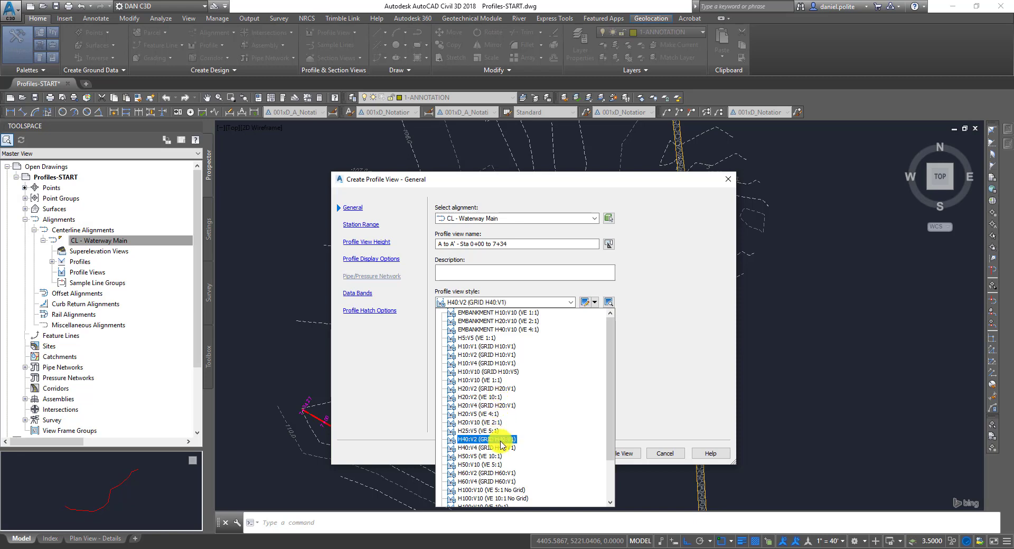
{"action": "left_click", "coordinate": [496, 357]}
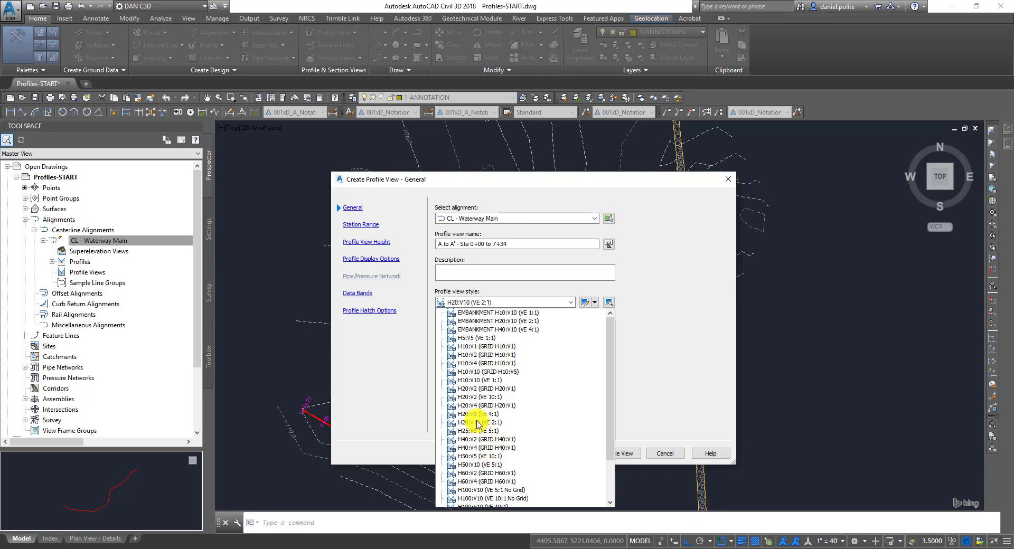
{"action": "left_click", "coordinate": [483, 406]}
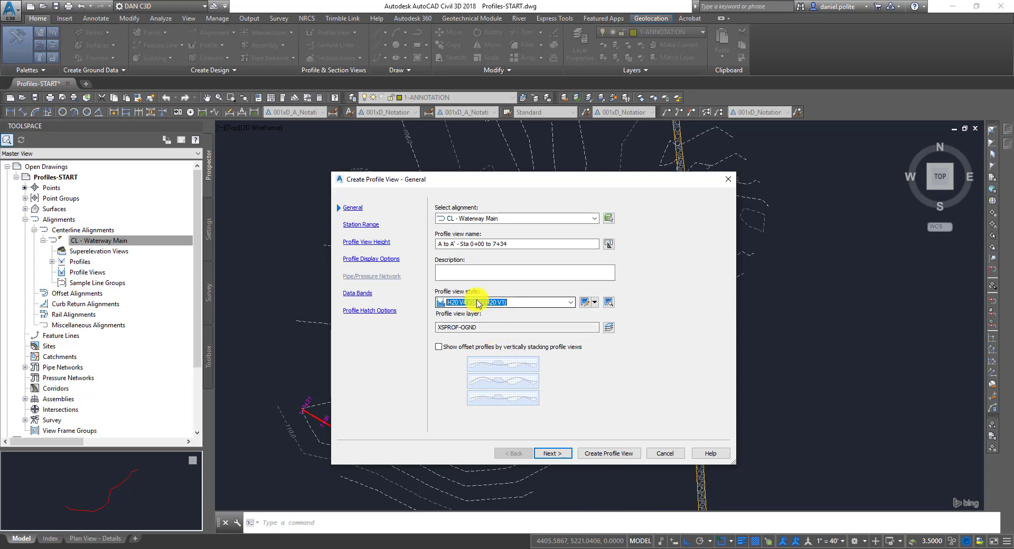
Open the H20:V4 (GRID H20:V1) style for editing and examine its description, graph scale, grid, title annotation and horizontal axis settings.
{"action": "left_click", "coordinate": [586, 303]}
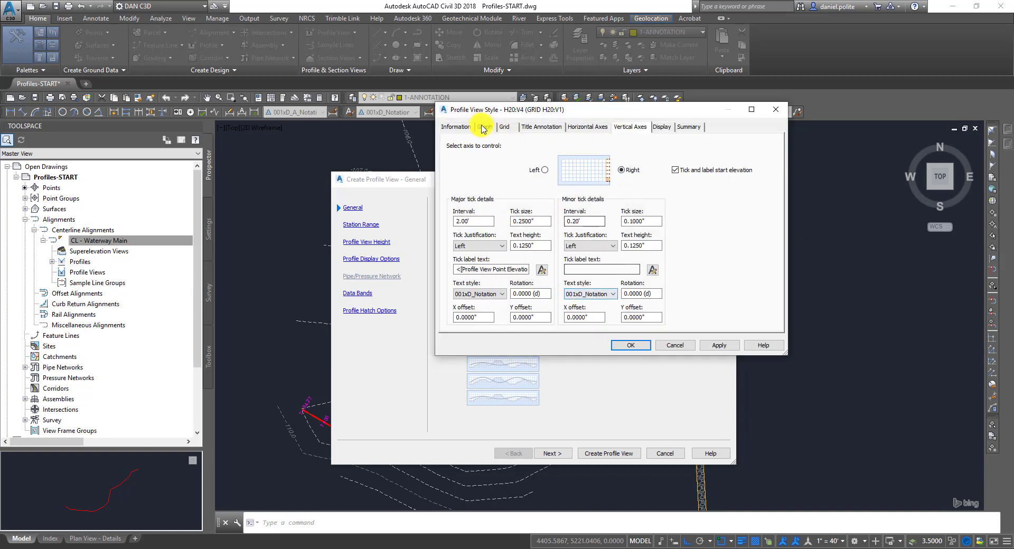
{"action": "left_click", "coordinate": [461, 128]}
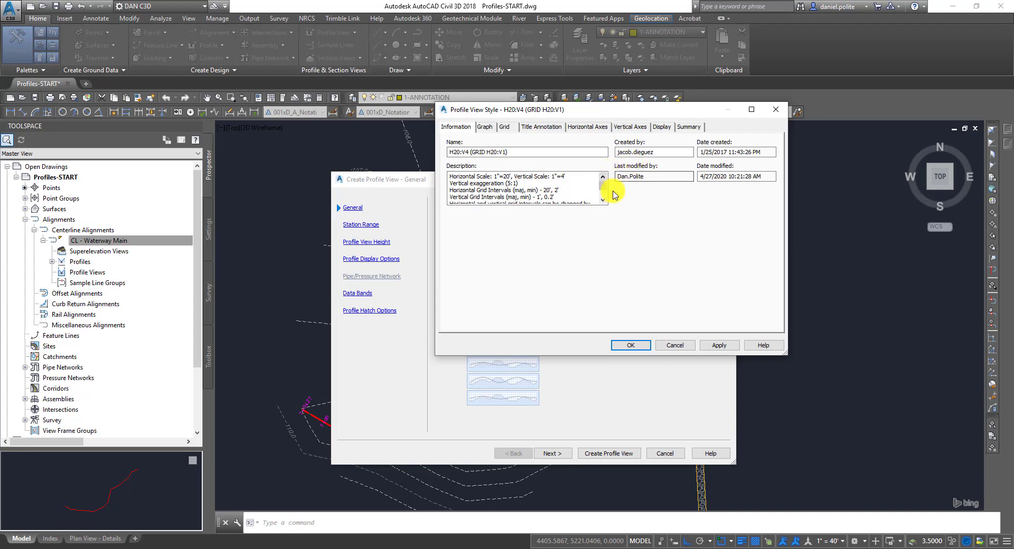
{"action": "mouse_move", "coordinate": [601, 187]}
{"action": "left_mouse_down"}
{"action": "mouse_move", "coordinate": [604, 198]}
{"action": "mouse_move", "coordinate": [600, 188]}
{"action": "left_mouse_up"}
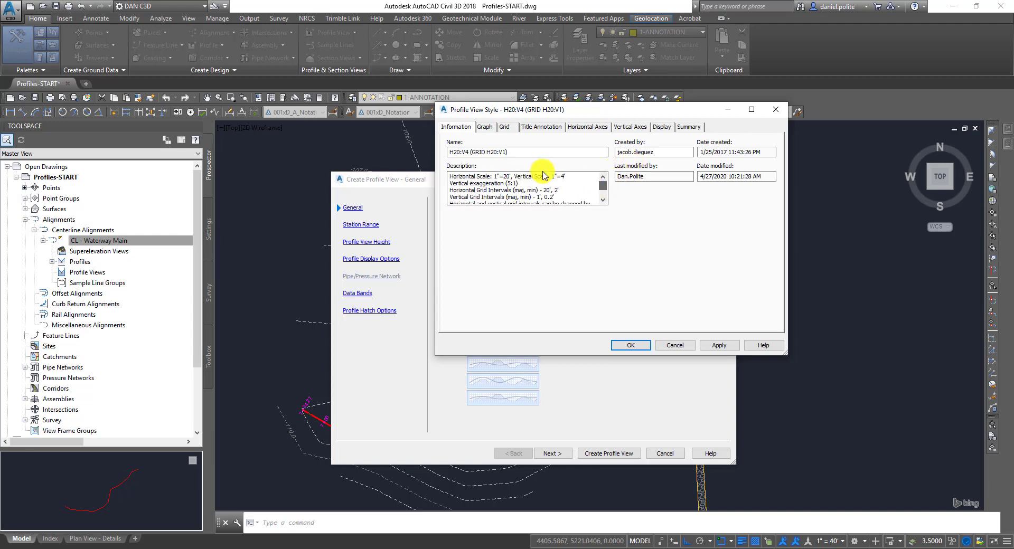
{"action": "left_click", "coordinate": [485, 128]}
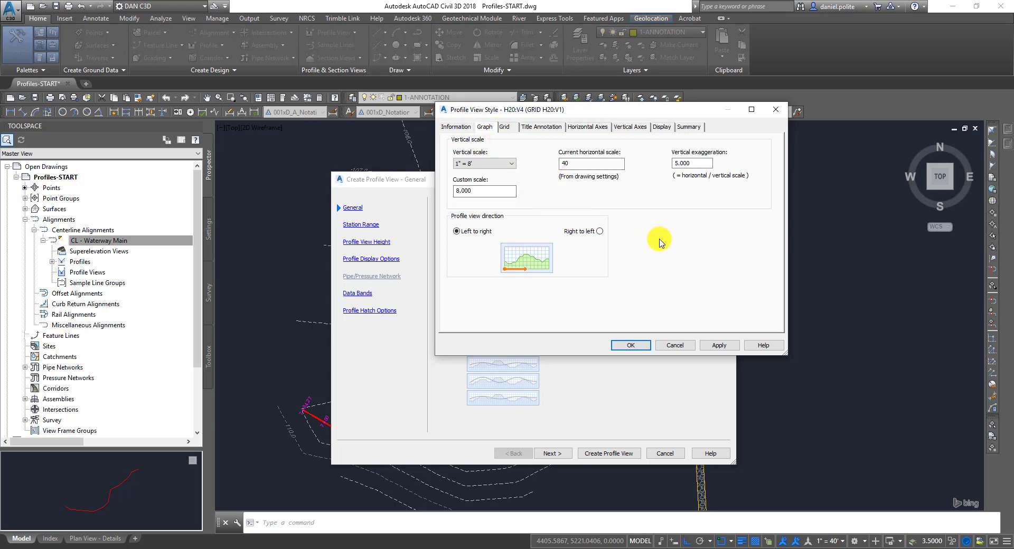
{"action": "left_click", "coordinate": [505, 129]}
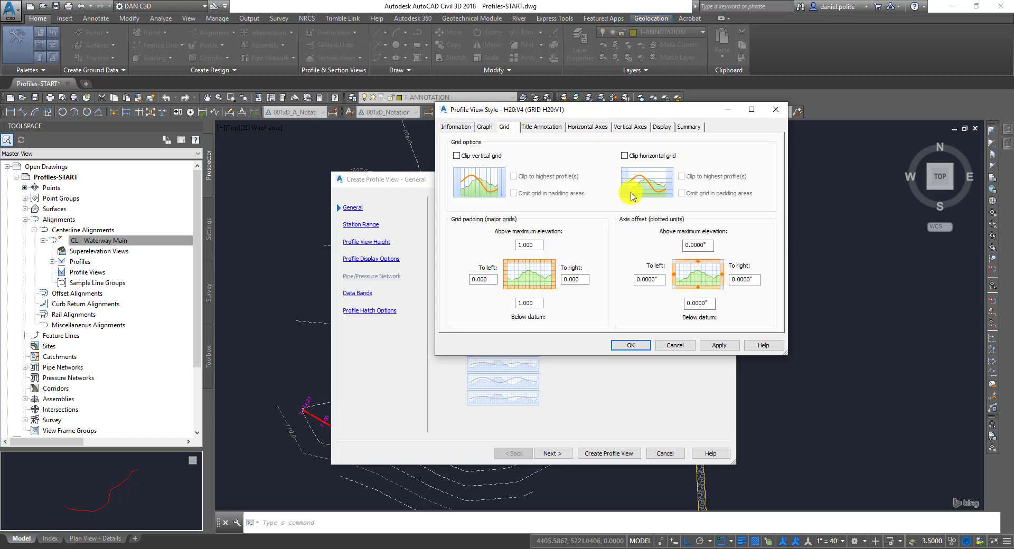
{"action": "left_click", "coordinate": [547, 127]}
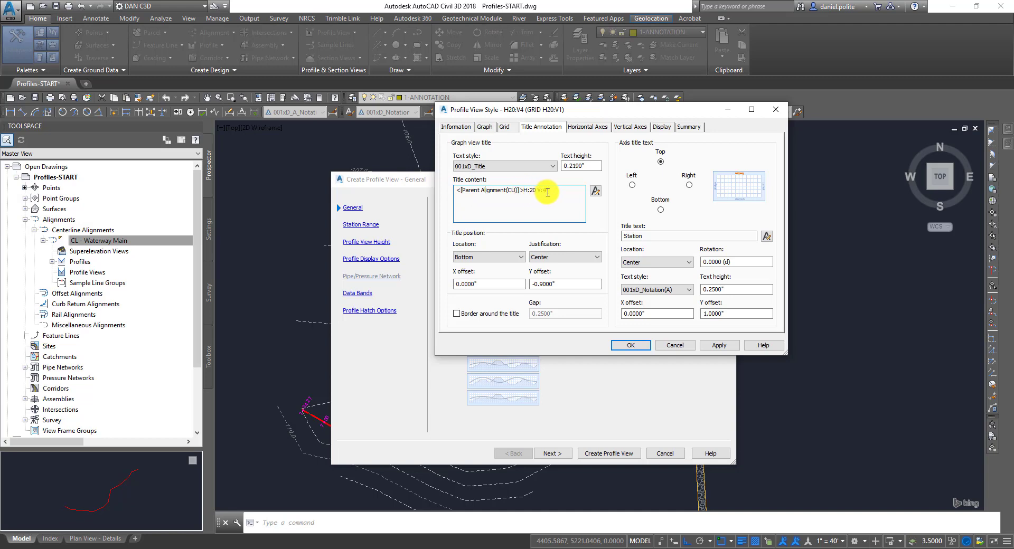
{"action": "left_click", "coordinate": [587, 127]}
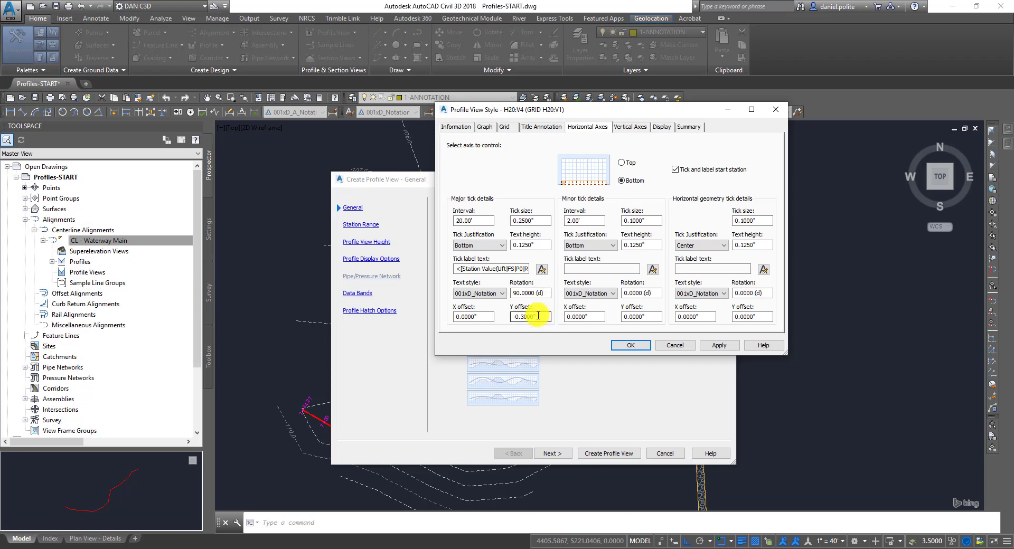
Compare the major and minor tick settings of the style's left and right vertical axes.
{"action": "left_click", "coordinate": [629, 127]}
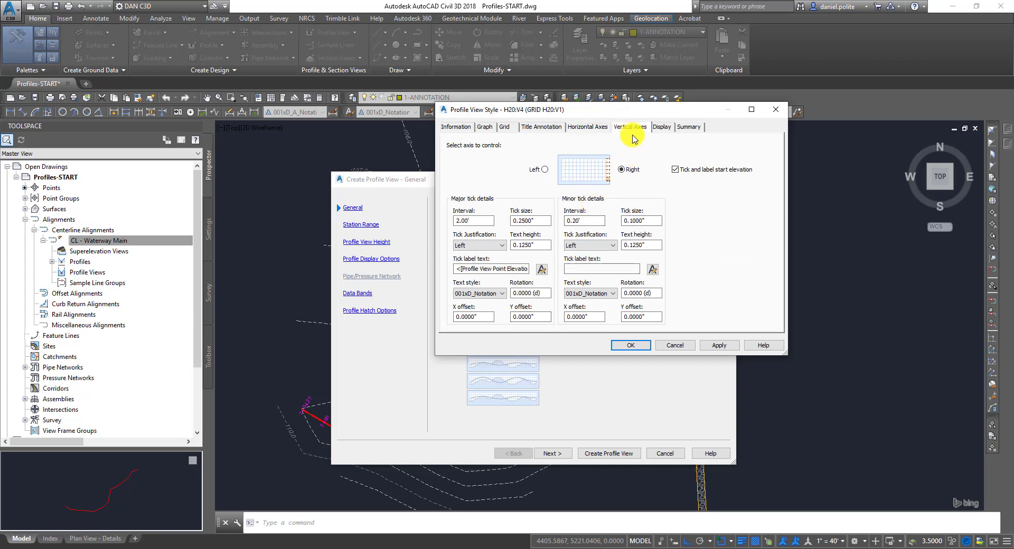
{"action": "left_click", "coordinate": [544, 170]}
{"action": "left_click", "coordinate": [621, 170]}
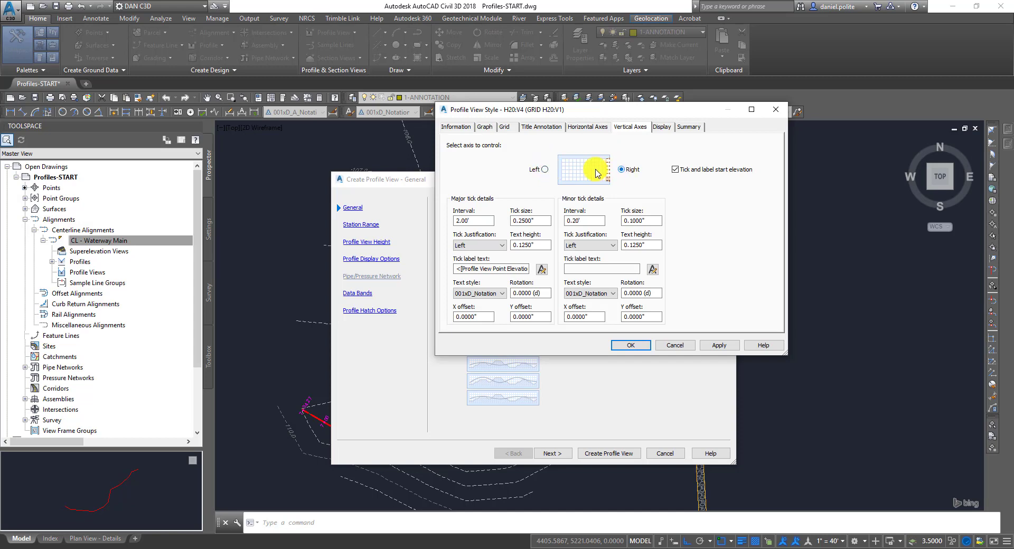
{"action": "left_click", "coordinate": [544, 170]}
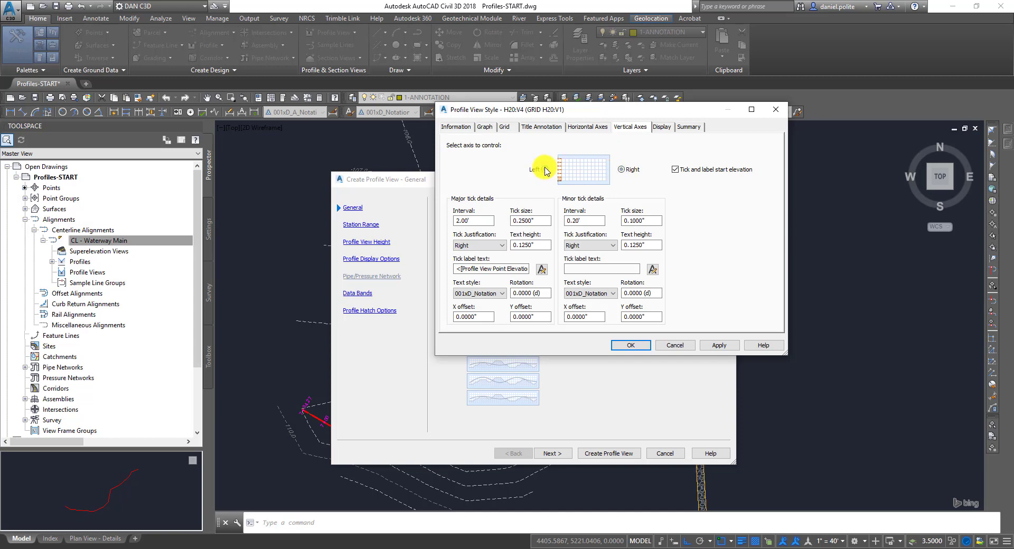
{"action": "left_click", "coordinate": [621, 170]}
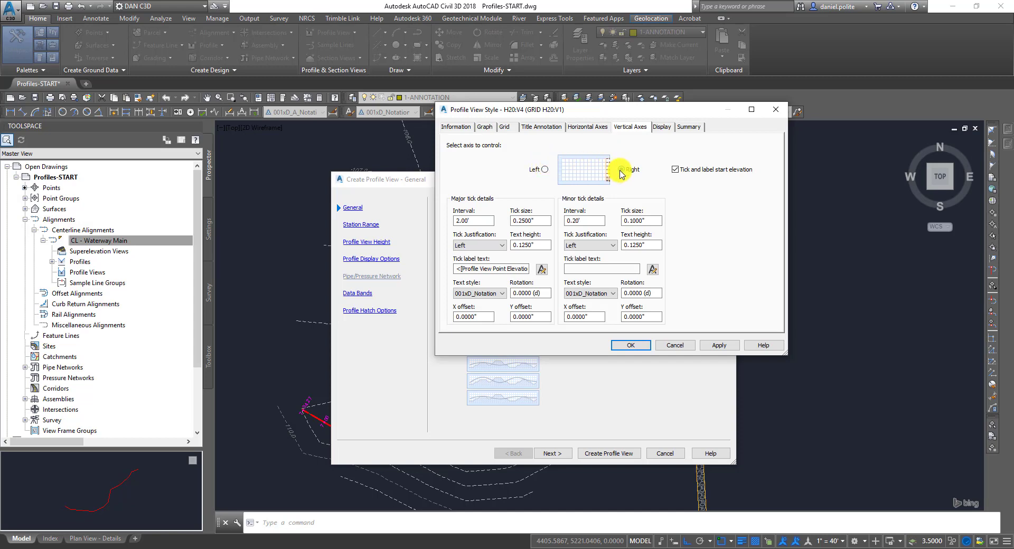
{"action": "left_click", "coordinate": [544, 169]}
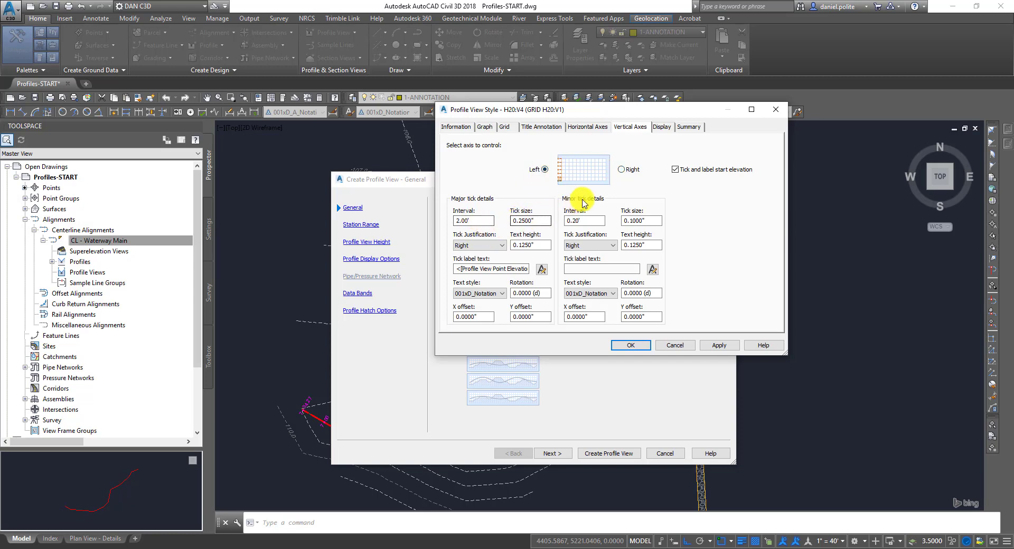
{"action": "left_click", "coordinate": [621, 170]}
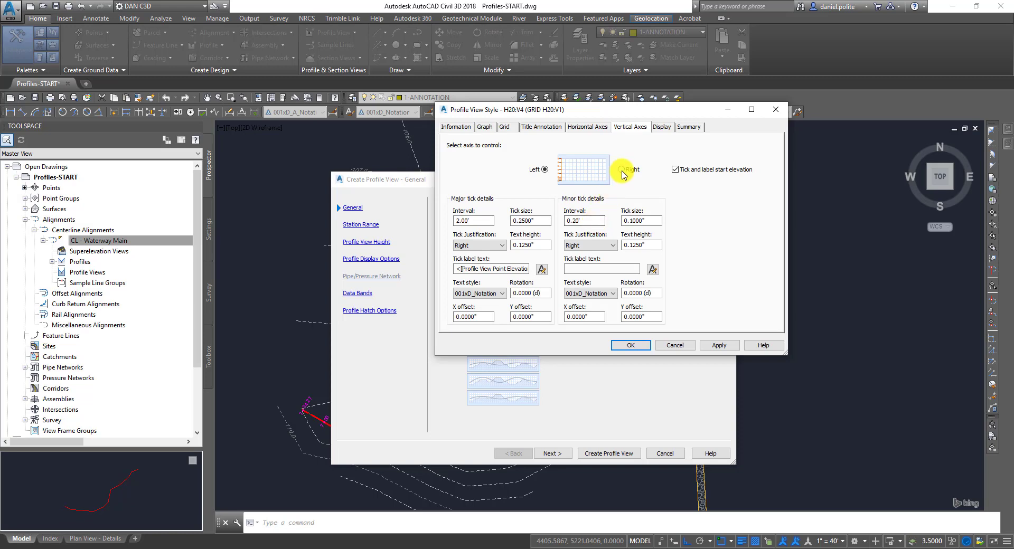
{"action": "left_click", "coordinate": [544, 169]}
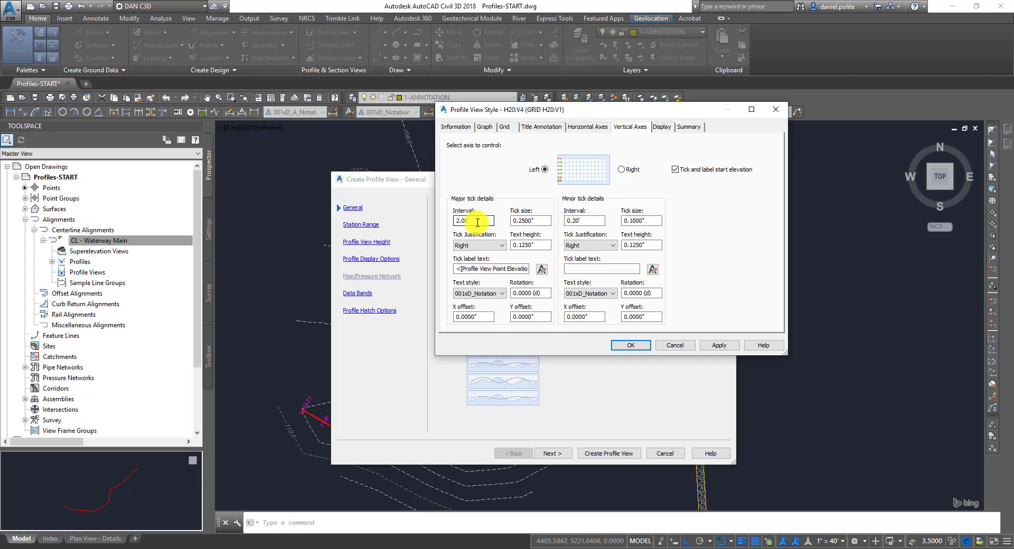
Examine the style's component display in plan view, checking the color assignments of the horizontal and vertical grid lines.
{"action": "left_click", "coordinate": [661, 126]}
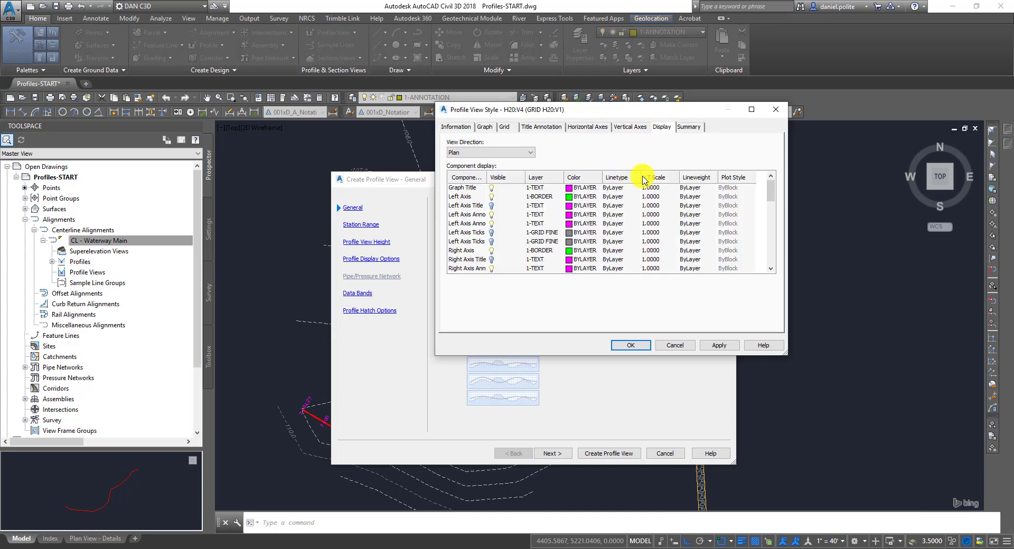
{"action": "left_click", "coordinate": [528, 152]}
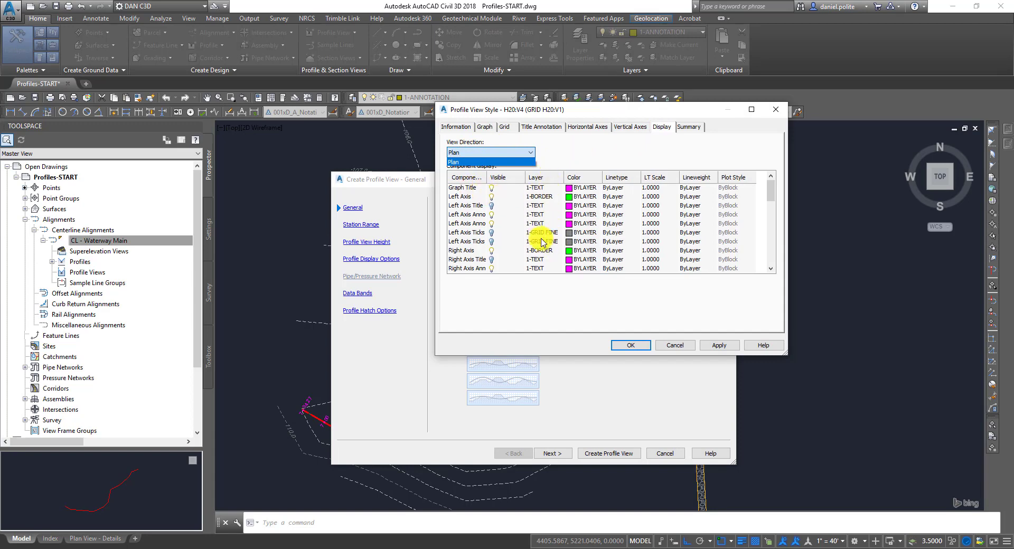
{"action": "scroll", "coordinate": [544, 244], "scroll_direction": "down", "scroll_amount": 6}
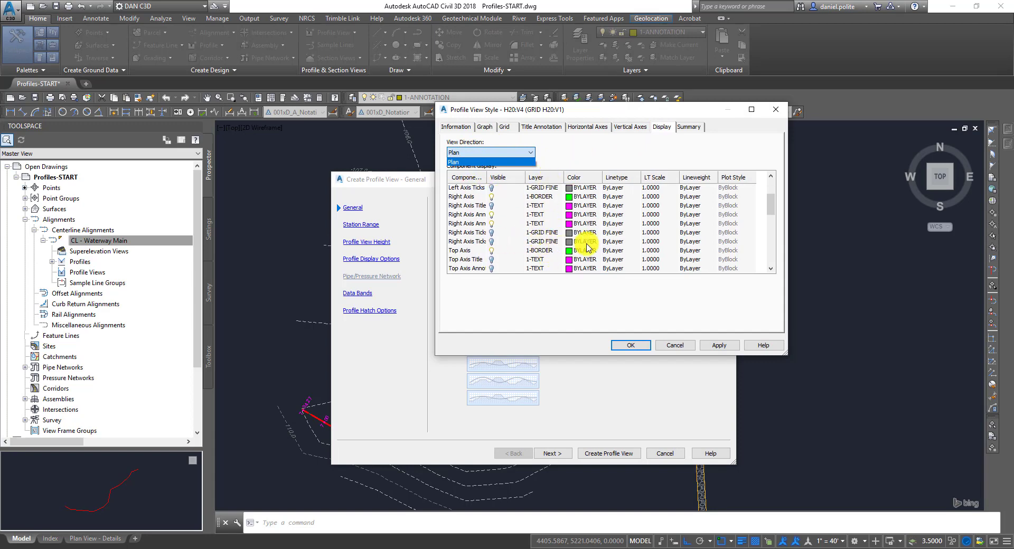
{"action": "scroll", "coordinate": [593, 248], "scroll_direction": "down", "scroll_amount": 1}
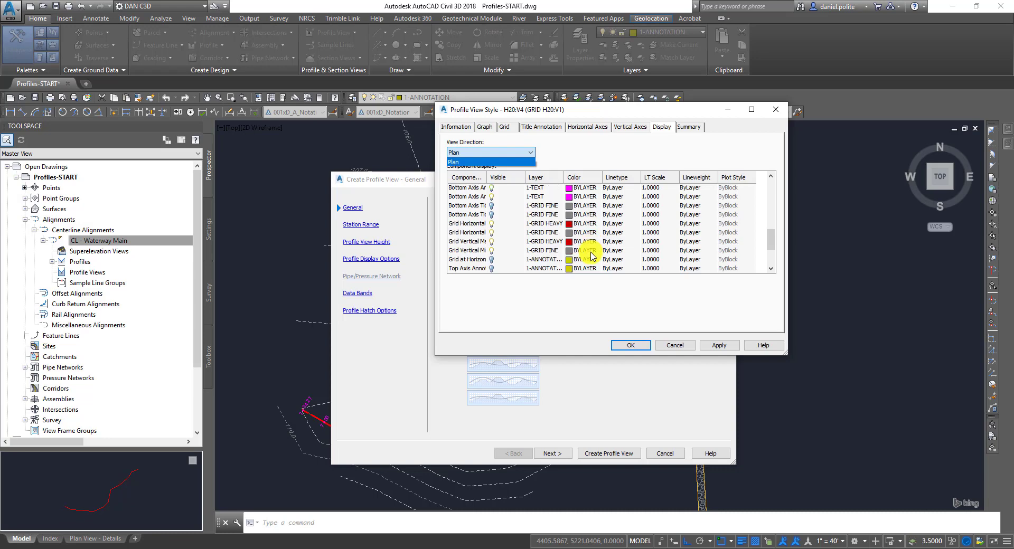
{"action": "left_click", "coordinate": [580, 228]}
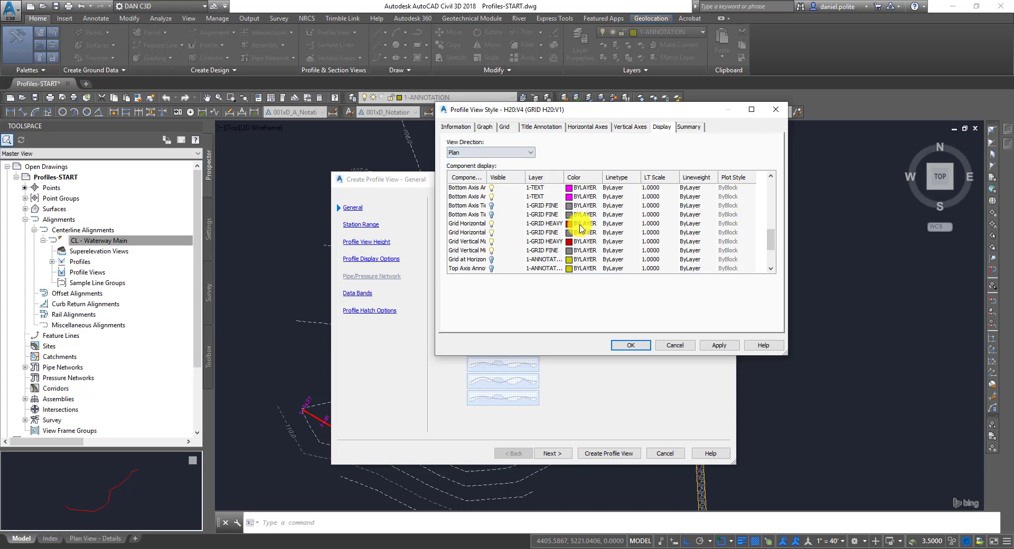
{"action": "left_click", "coordinate": [569, 224]}
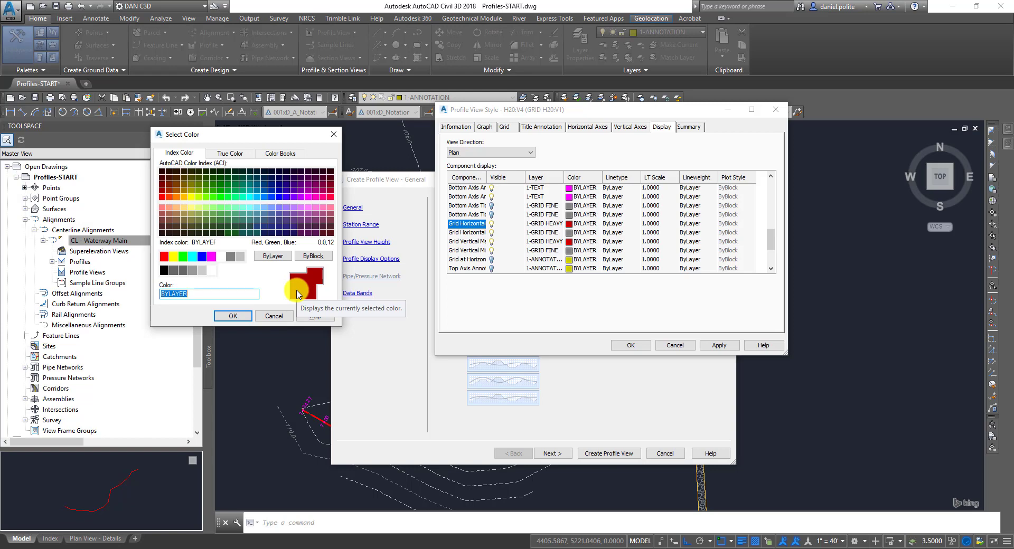
{"action": "left_click", "coordinate": [334, 134]}
{"action": "scroll", "coordinate": [585, 248], "scroll_direction": "down", "scroll_amount": 1}
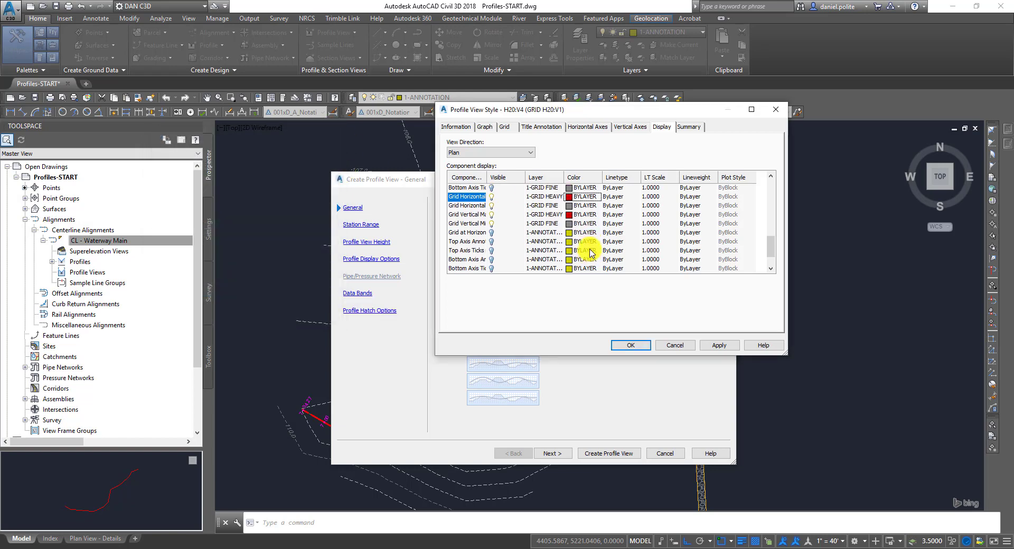
{"action": "left_click", "coordinate": [590, 224]}
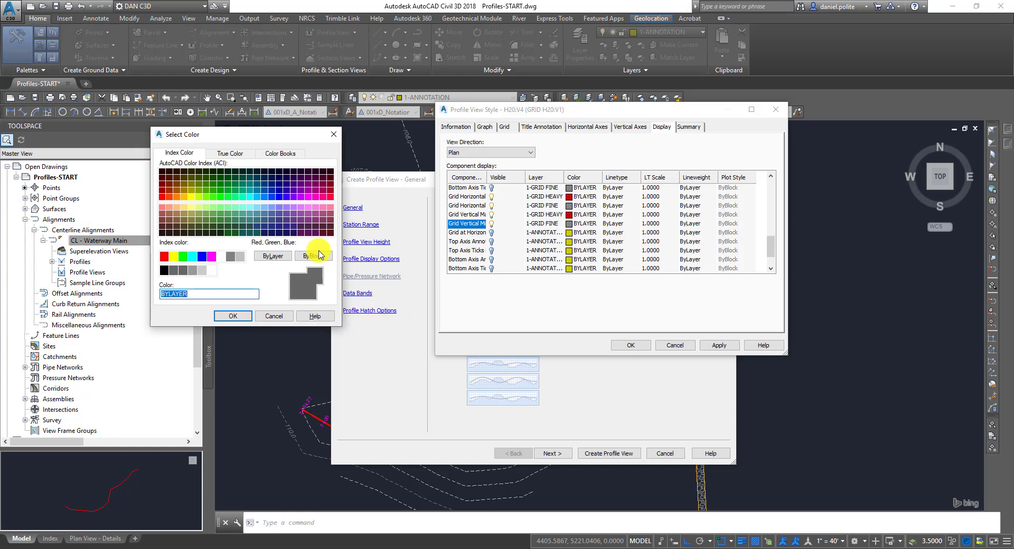
{"action": "left_click", "coordinate": [334, 134]}
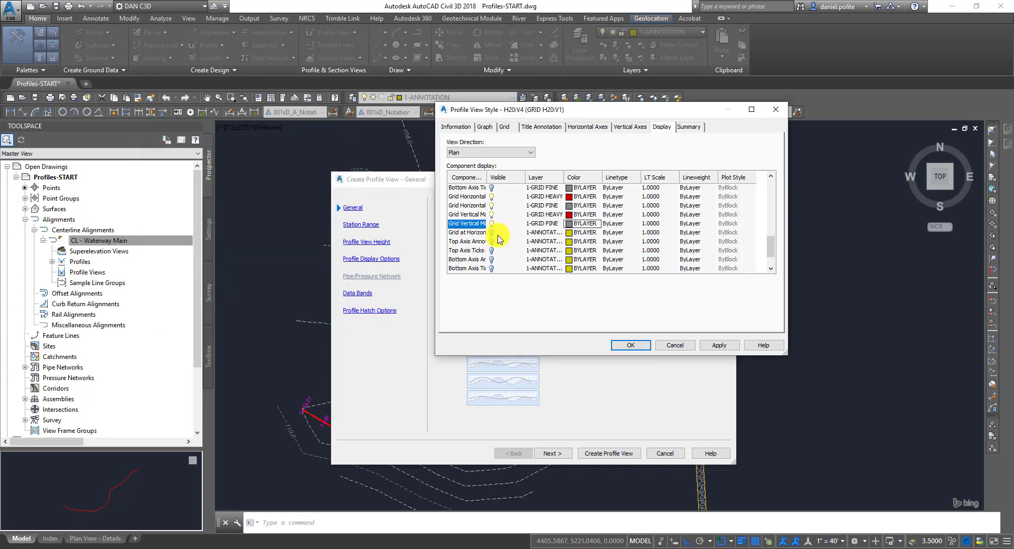
Review the visibility of the style's axis and grid components, and inspect the Information section of its property summary.
{"action": "scroll", "coordinate": [497, 270], "scroll_direction": "down", "scroll_amount": 1}
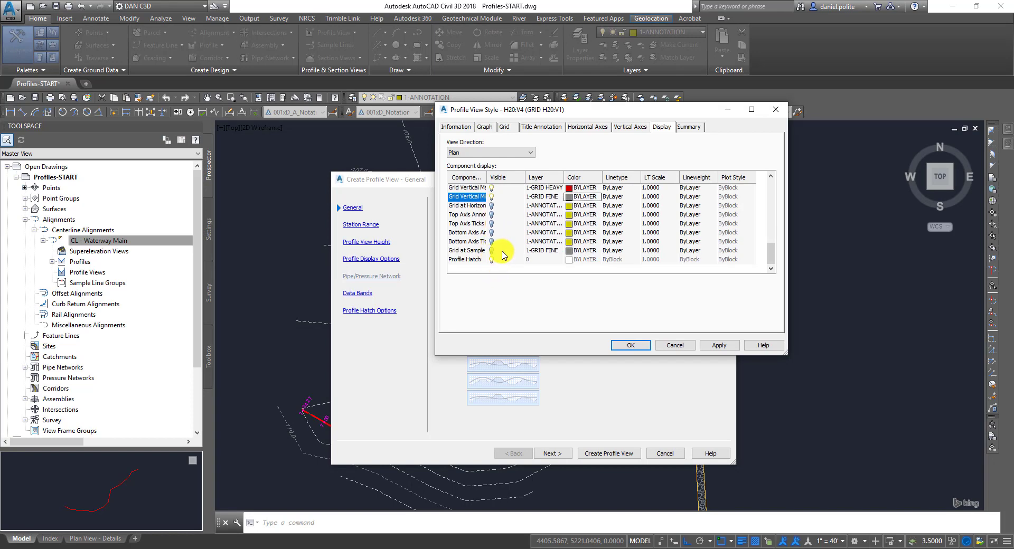
{"action": "scroll", "coordinate": [495, 254], "scroll_direction": "up", "scroll_amount": 3}
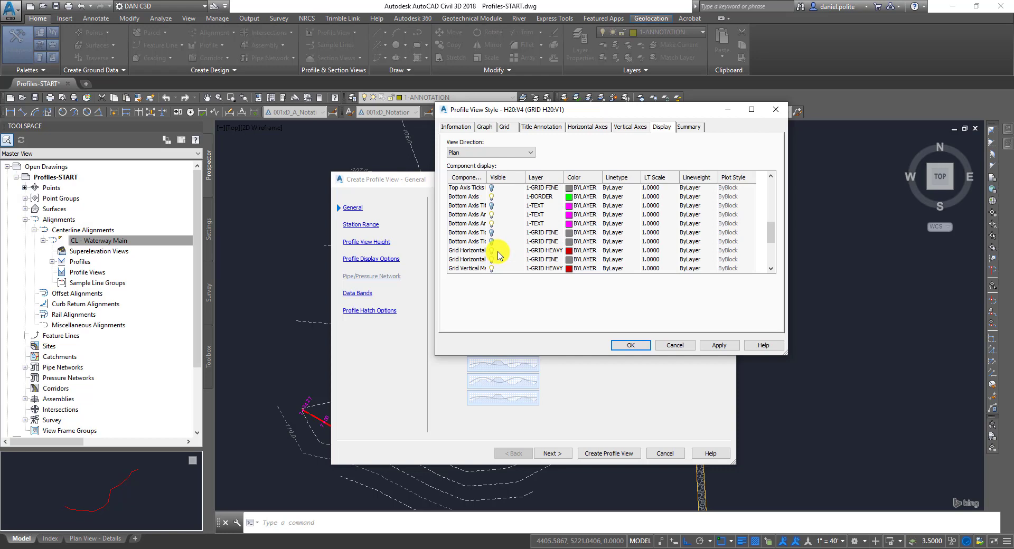
{"action": "scroll", "coordinate": [498, 254], "scroll_direction": "up", "scroll_amount": 1}
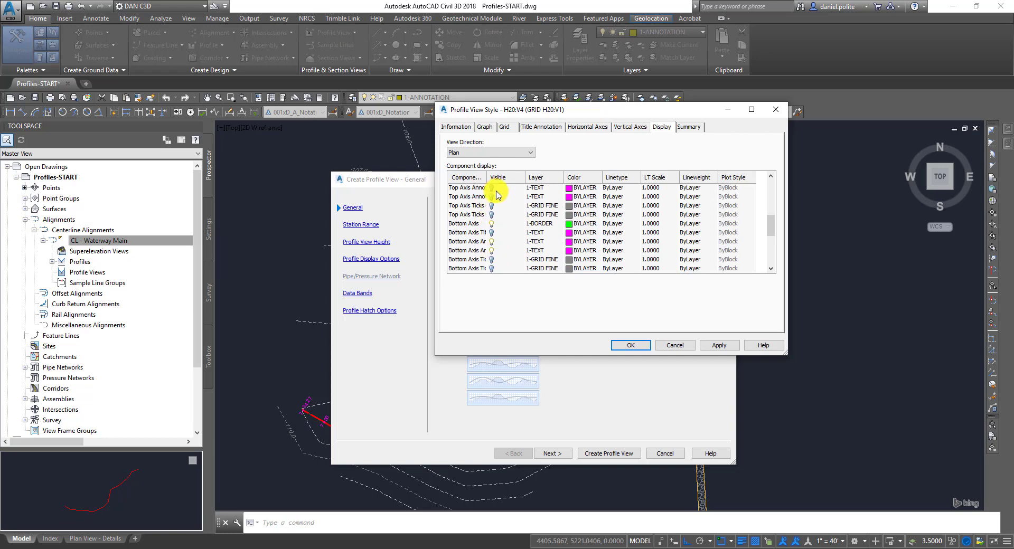
{"action": "scroll", "coordinate": [499, 196], "scroll_direction": "up", "scroll_amount": 4}
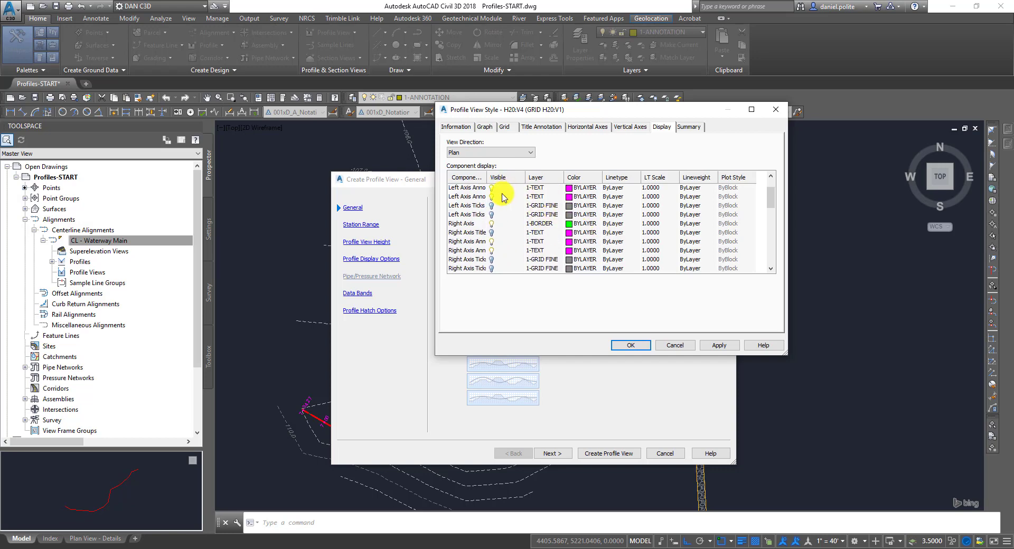
{"action": "scroll", "coordinate": [504, 197], "scroll_direction": "up", "scroll_amount": 1}
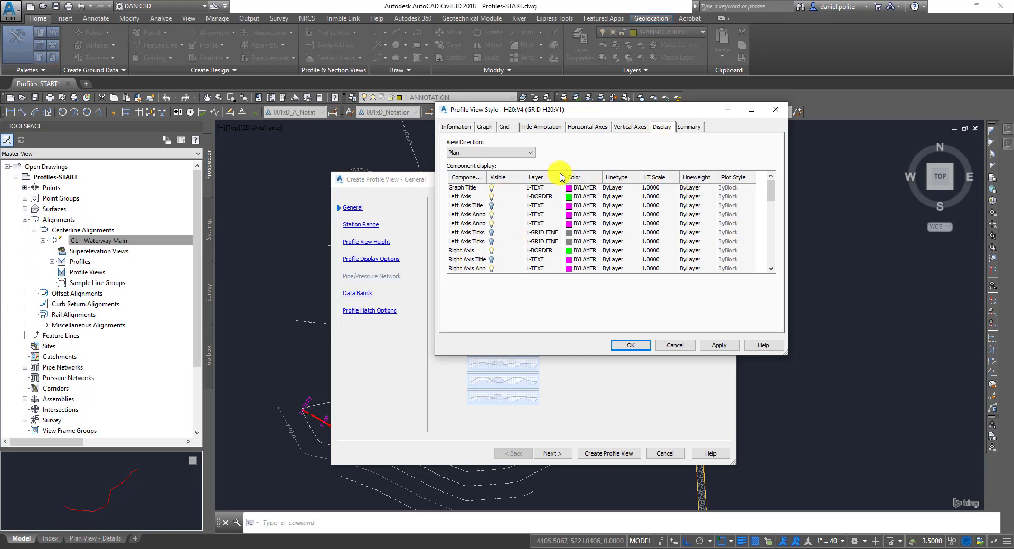
{"action": "left_click", "coordinate": [688, 127]}
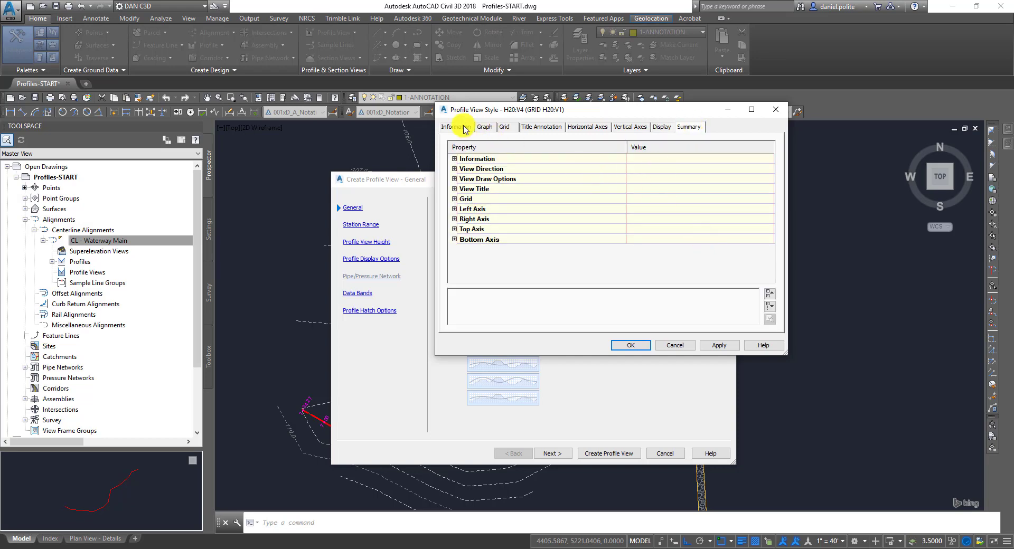
{"action": "left_click", "coordinate": [454, 159]}
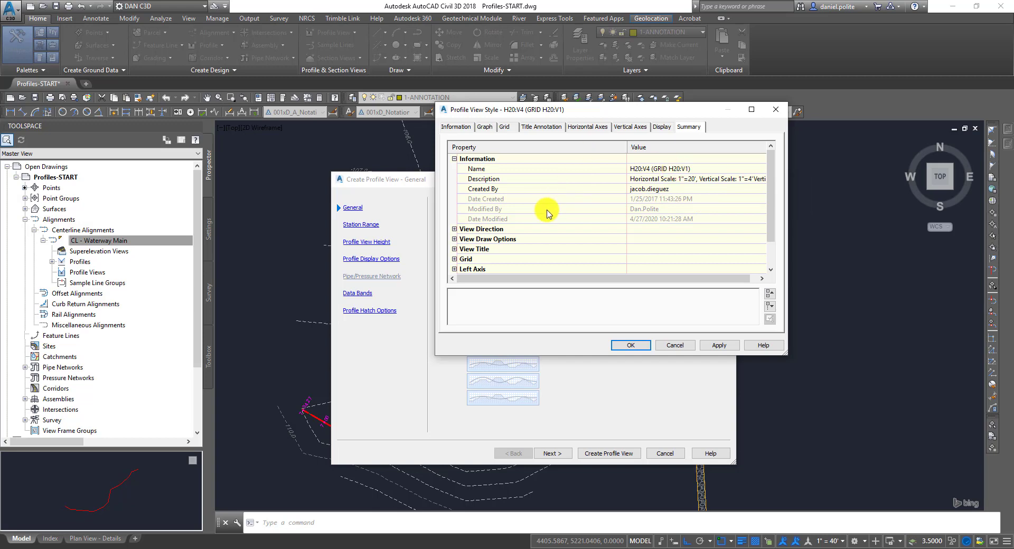
Accept the profile view style and set a user-specified station range ending at 7+60.00'.
{"action": "left_click", "coordinate": [718, 346]}
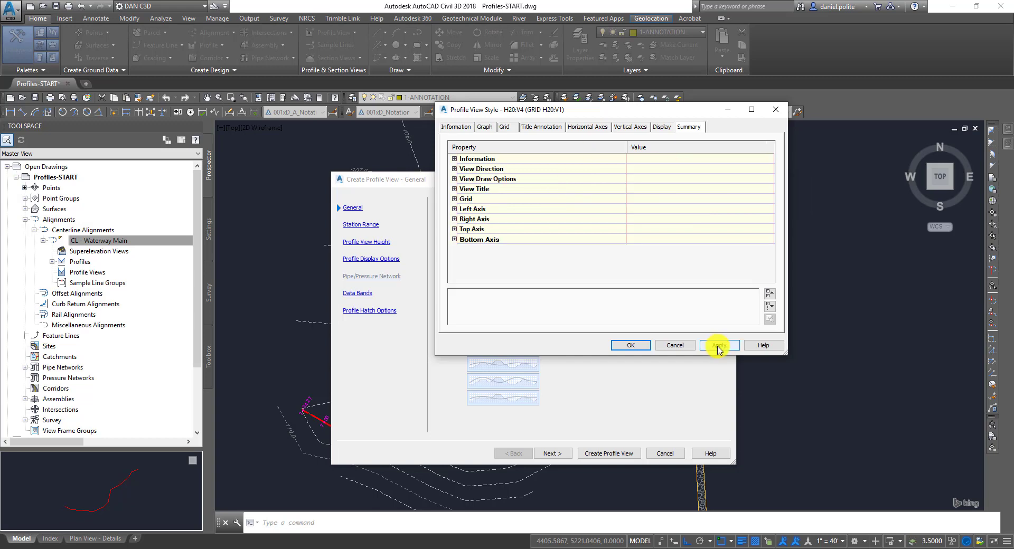
{"action": "left_click", "coordinate": [630, 345]}
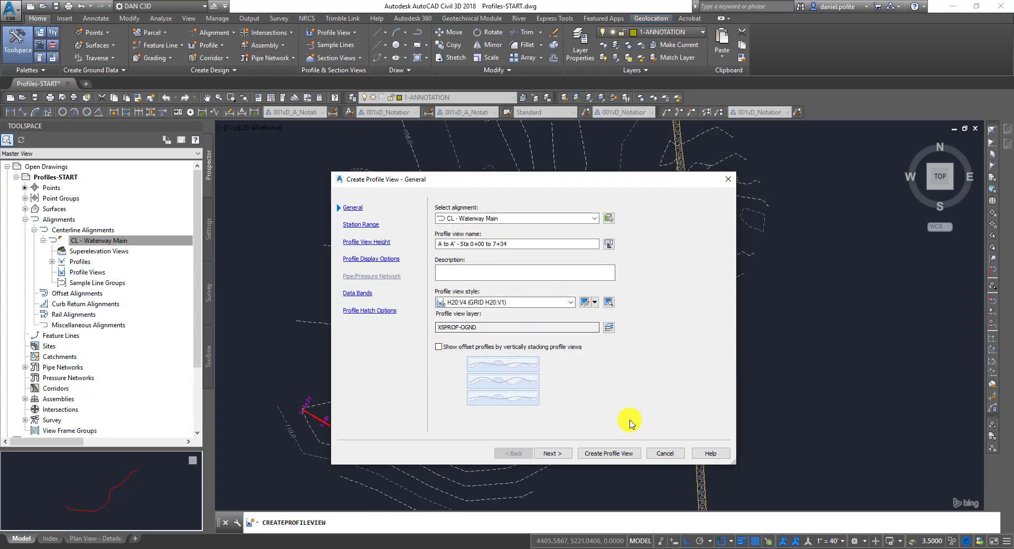
{"action": "left_click", "coordinate": [553, 454]}
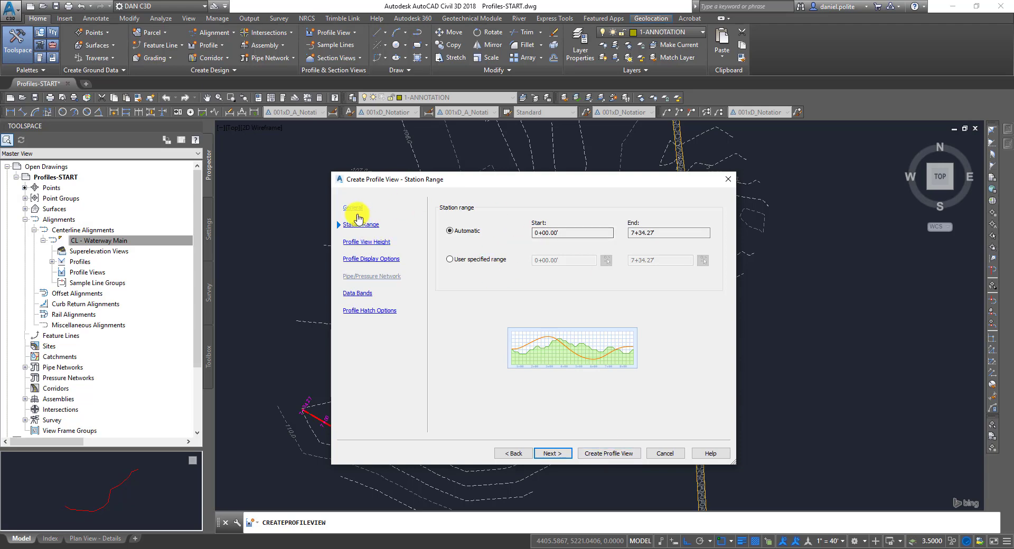
{"action": "left_click", "coordinate": [449, 260]}
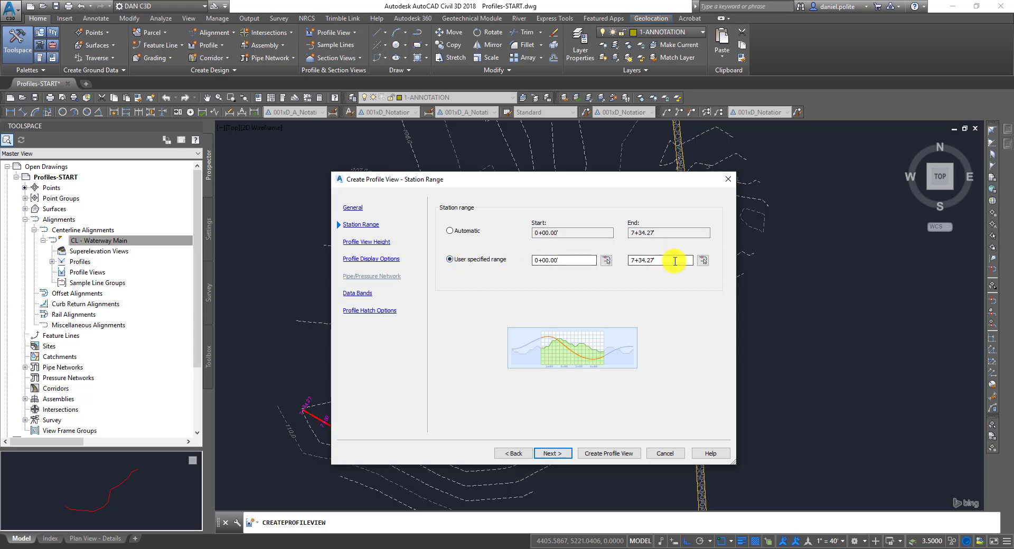
{"action": "left_click_drag", "start_coordinate": [681, 260], "coordinate": [598, 262]}
{"action": "type", "text": "760"}
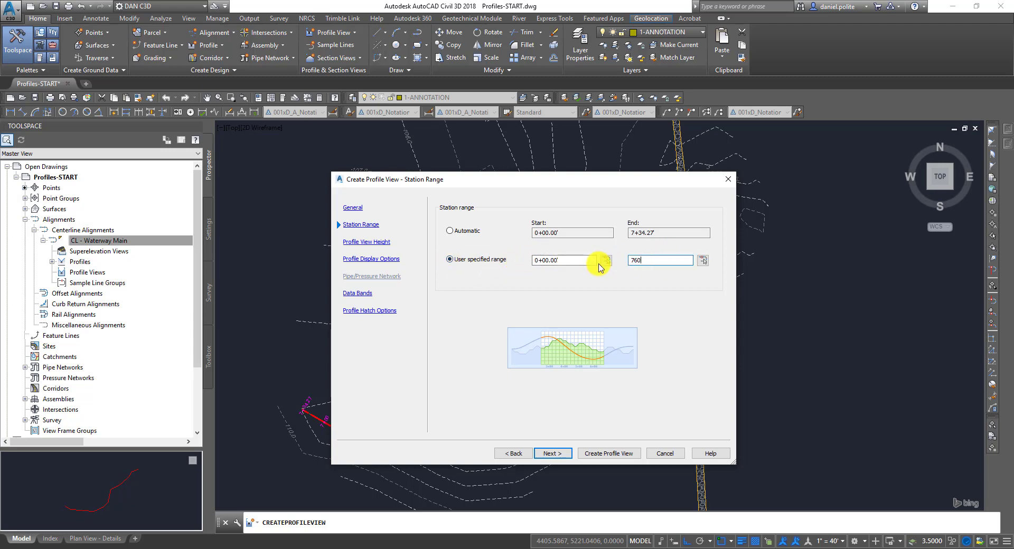
Set a user-specified profile view height with a minimum of 90' and a maximum of 114'.
{"action": "left_click", "coordinate": [376, 242]}
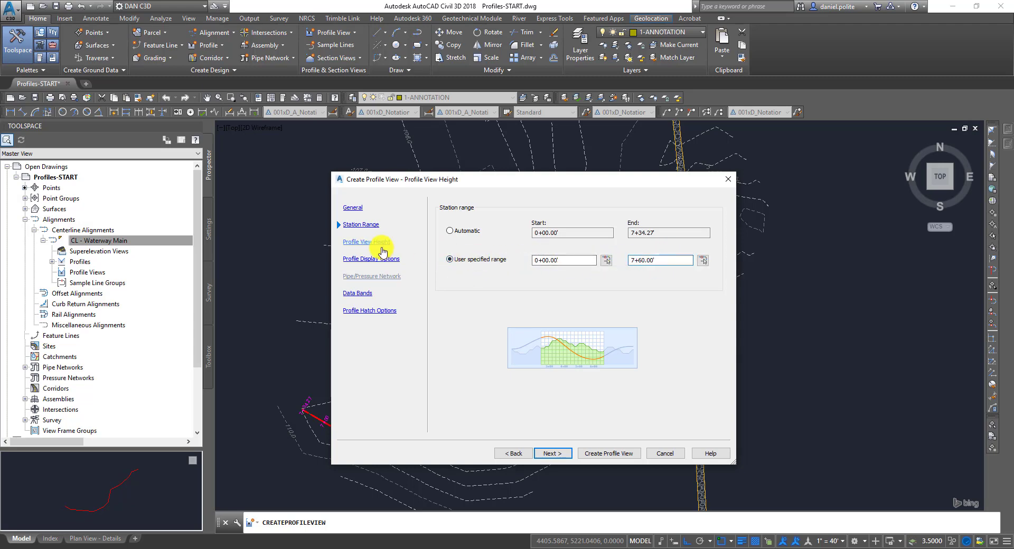
{"action": "left_click", "coordinate": [445, 247]}
{"action": "double_click", "coordinate": [525, 248]}
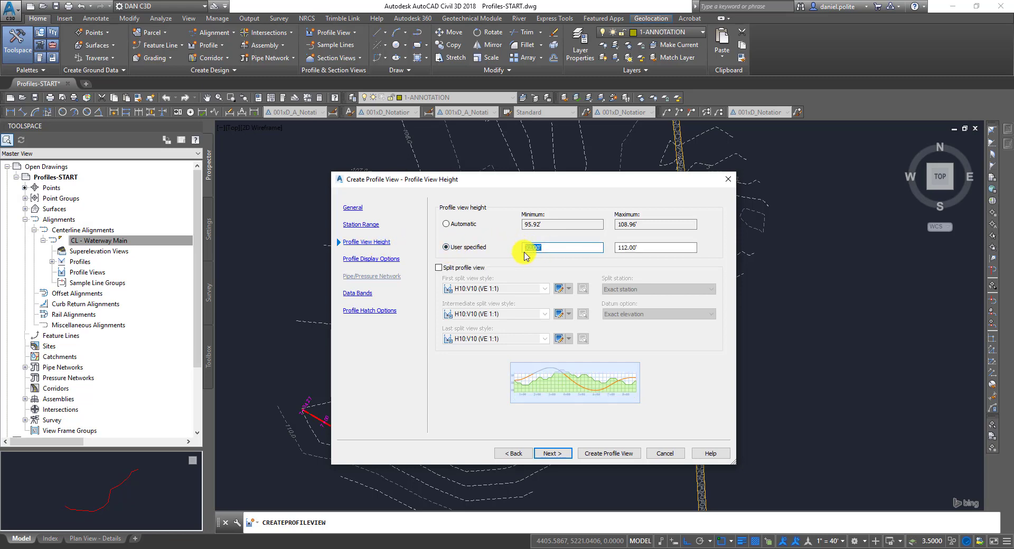
{"action": "type", "text": "90"}
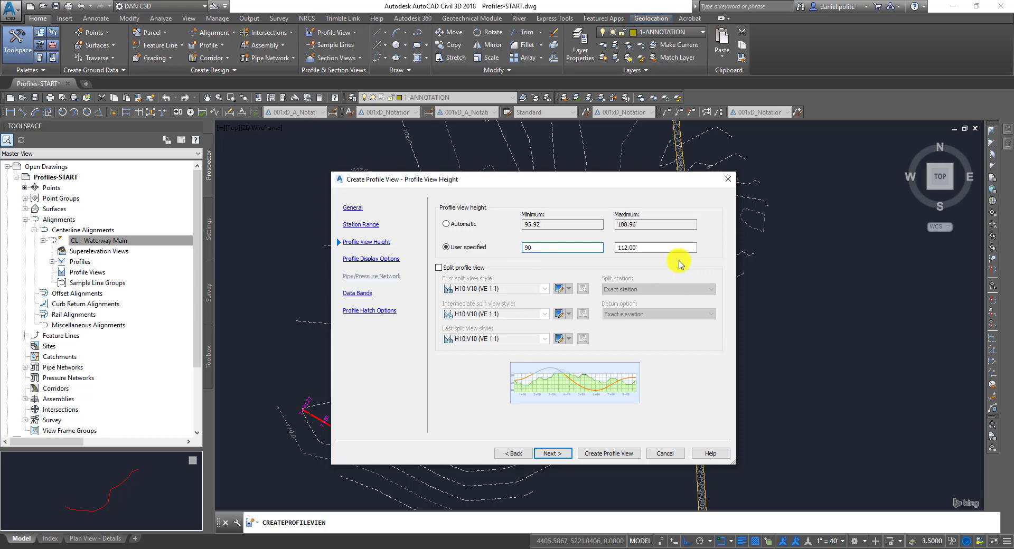
{"action": "key", "text": "Tab"}
{"action": "type", "text": "114"}
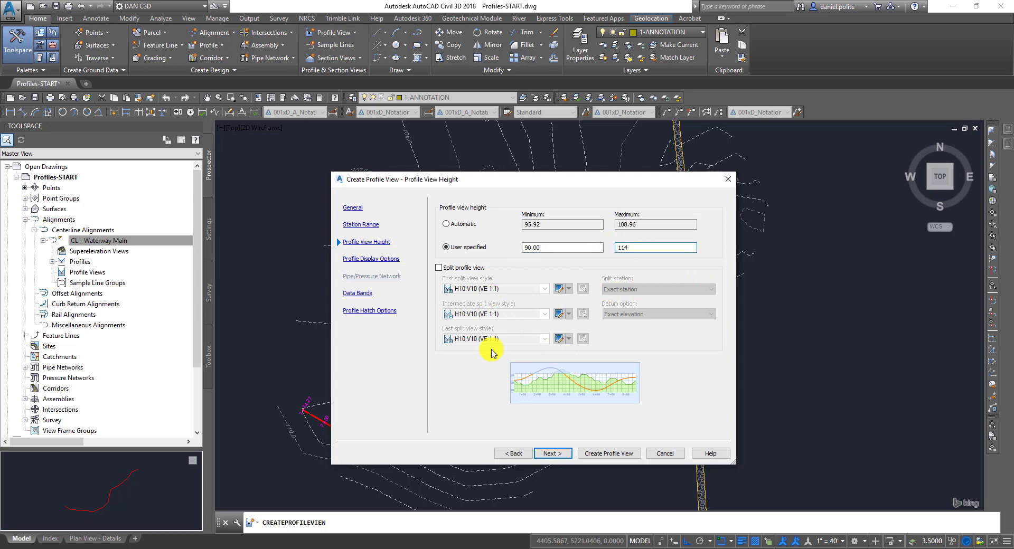
Review the profile display options for CL - Waterway Main, including its Draw setting and assigned profile style.
{"action": "left_click", "coordinate": [553, 454]}
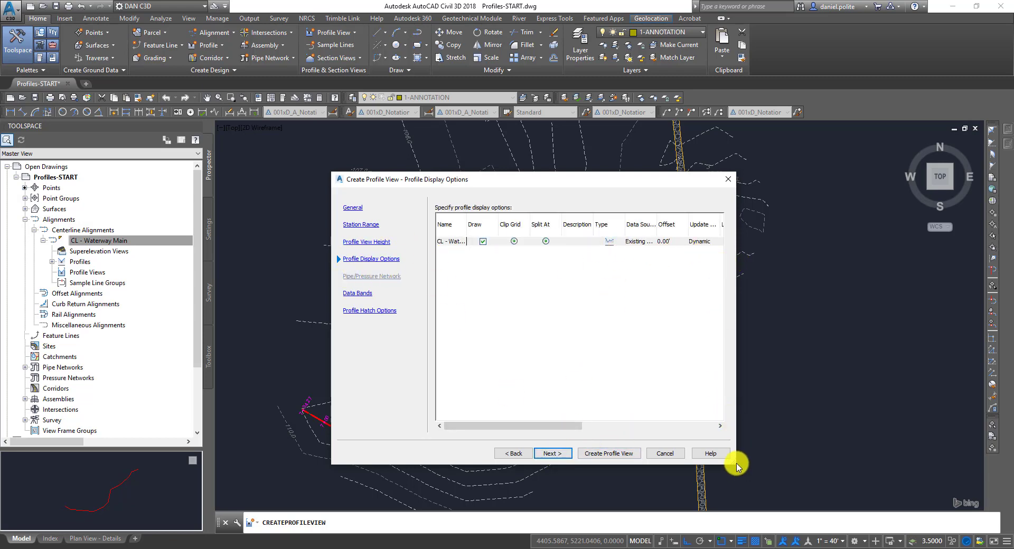
{"action": "left_click_drag", "start_coordinate": [734, 463], "coordinate": [936, 431]}
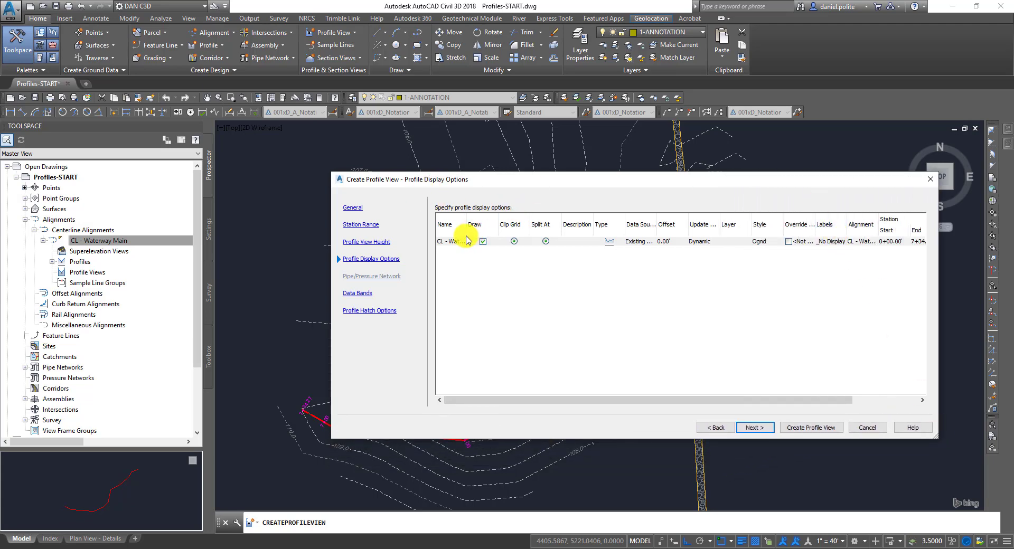
{"action": "left_click", "coordinate": [482, 242]}
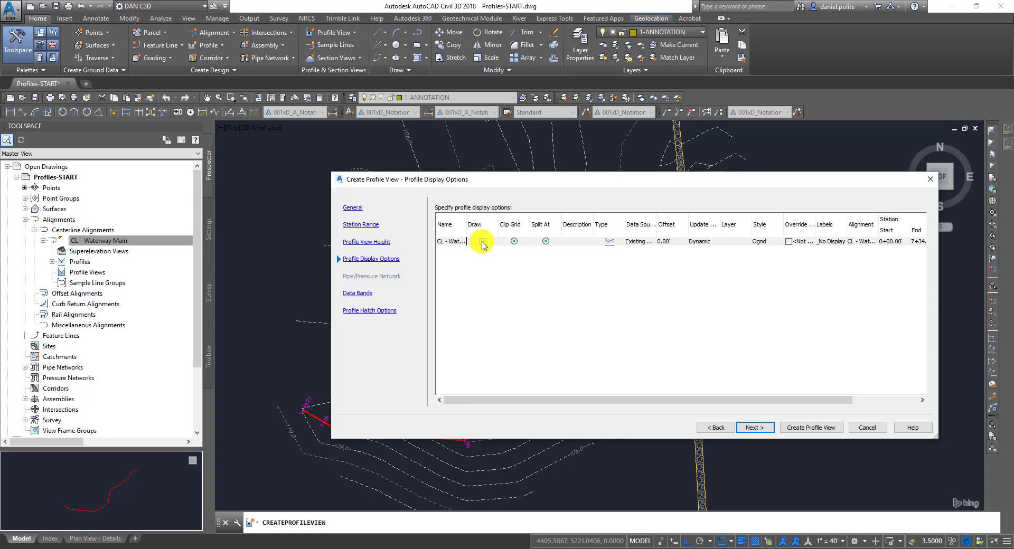
{"action": "left_click", "coordinate": [482, 242]}
{"action": "left_click", "coordinate": [481, 242]}
{"action": "left_click", "coordinate": [481, 243]}
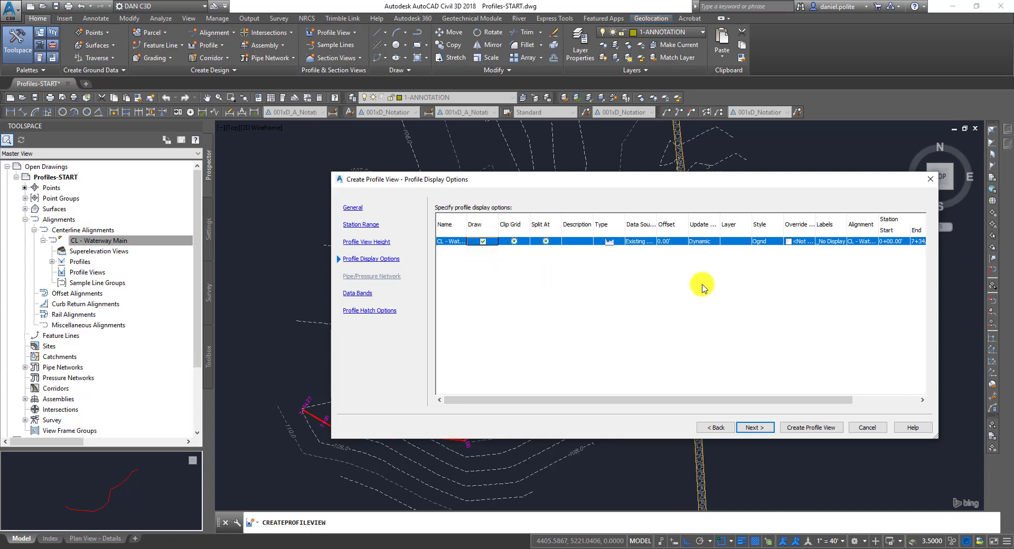
{"action": "left_click", "coordinate": [776, 244]}
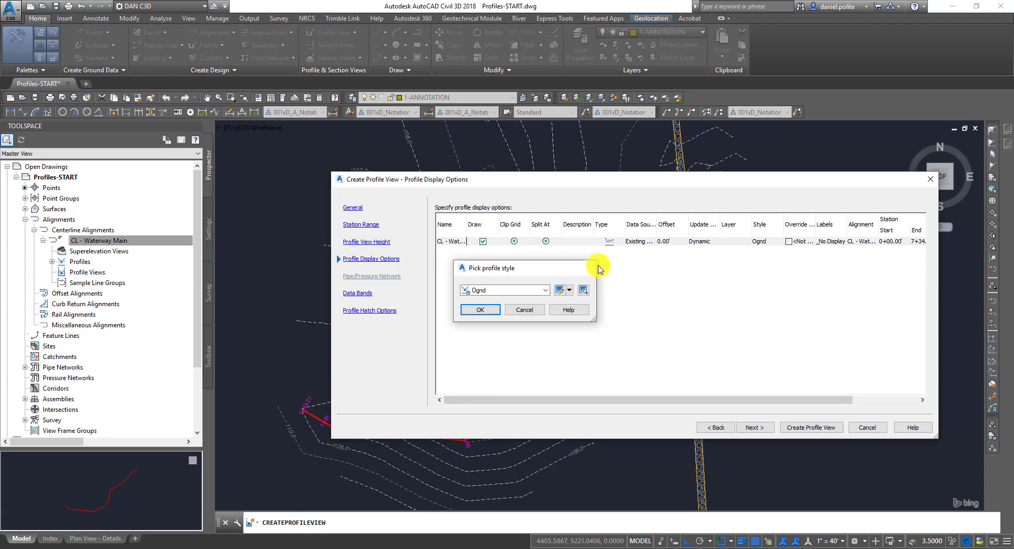
{"action": "key", "text": "Return"}
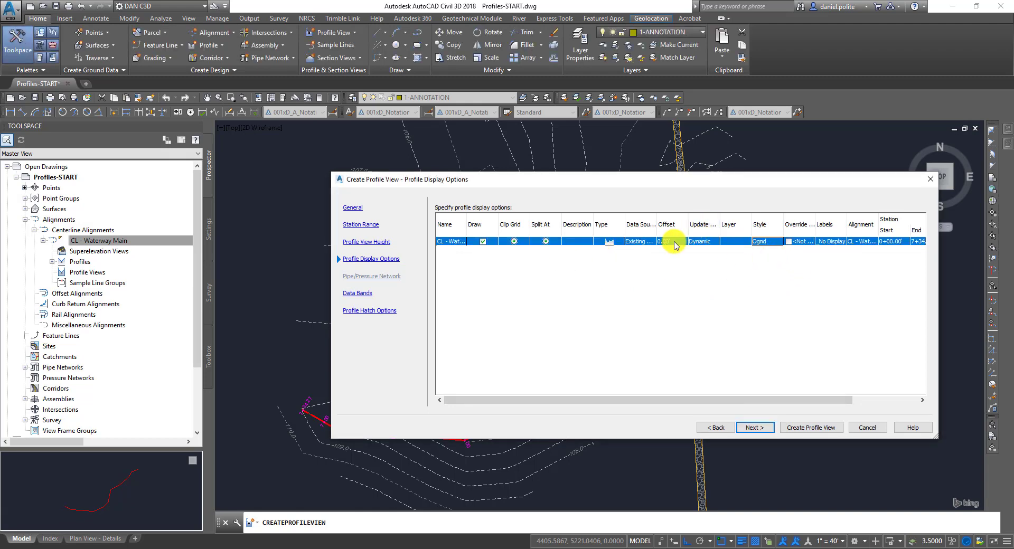
Create the profile view without data bands or hatching and place it in the empty area east of the site plan.
{"action": "left_click", "coordinate": [759, 428]}
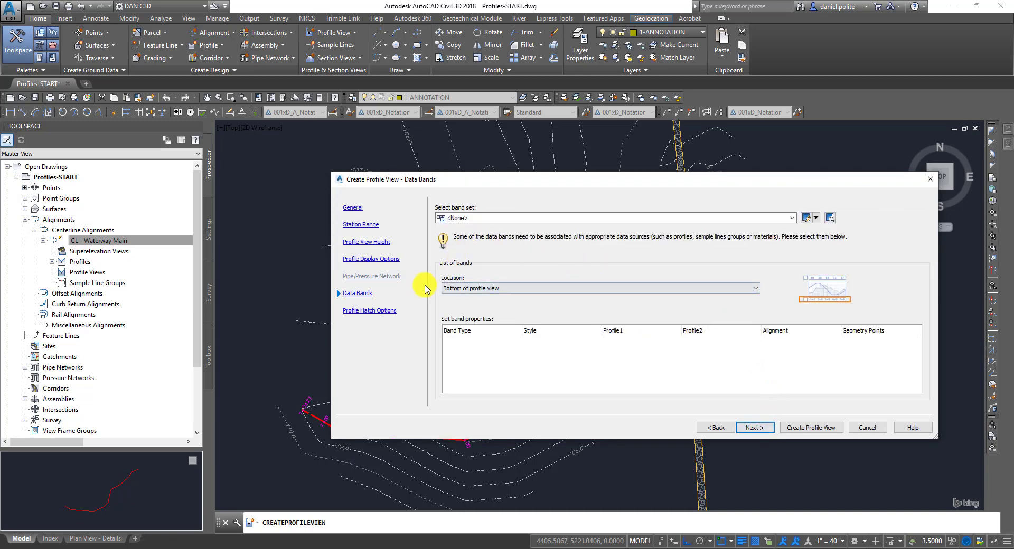
{"action": "left_click", "coordinate": [771, 428]}
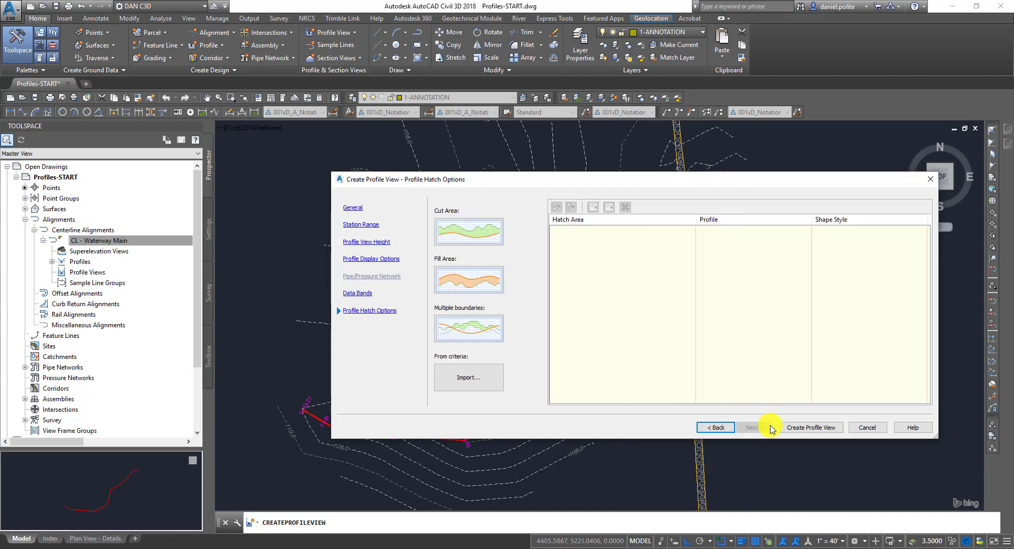
{"action": "left_click", "coordinate": [808, 429]}
{"action": "scroll", "coordinate": [806, 426], "scroll_direction": "down", "scroll_amount": 5}
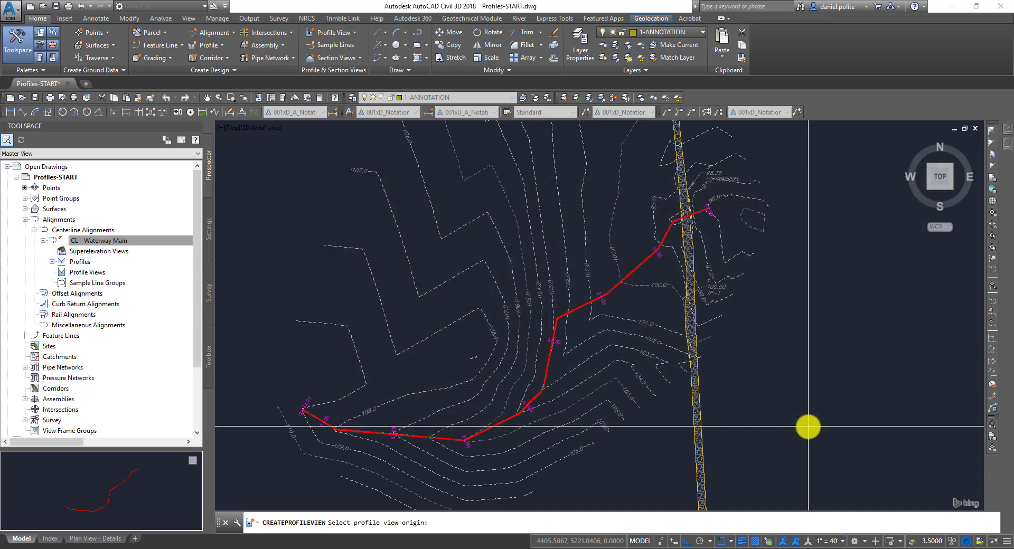
{"action": "mouse_move", "coordinate": [720, 341]}
{"action": "middle_mouse_down"}
{"action": "mouse_move", "coordinate": [593, 310]}
{"action": "mouse_move", "coordinate": [490, 305]}
{"action": "middle_mouse_up"}
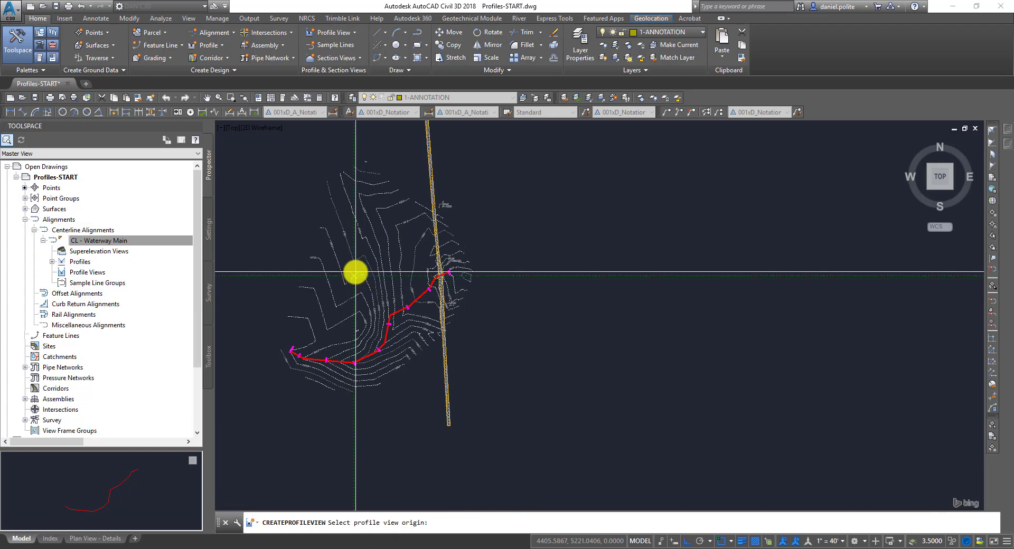
{"action": "left_click", "coordinate": [580, 275]}
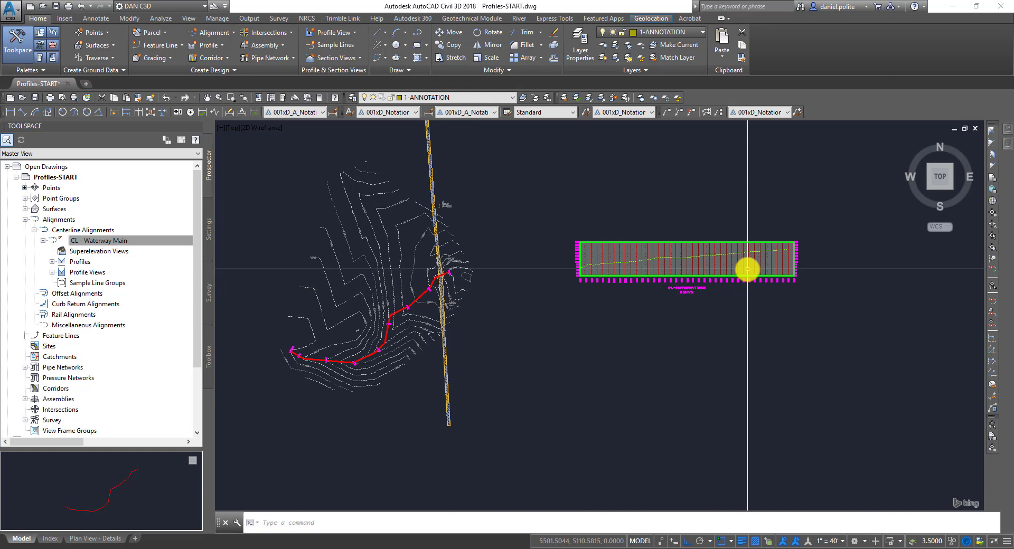
Check the new profile view's title and set the annotation scale to 1" = 20'.
{"action": "scroll", "coordinate": [747, 270], "scroll_direction": "up", "scroll_amount": 4}
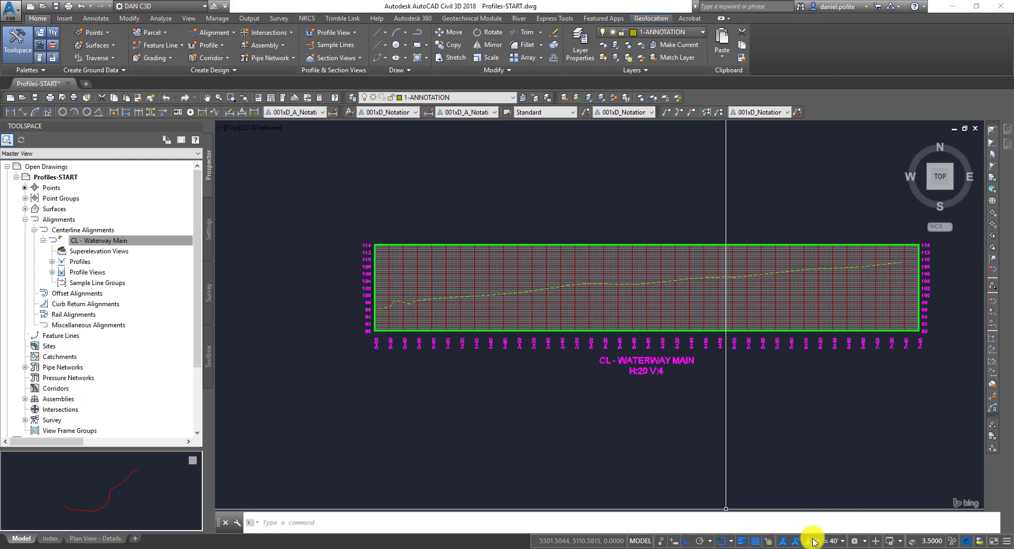
{"action": "scroll", "coordinate": [654, 373], "scroll_direction": "up", "scroll_amount": 4}
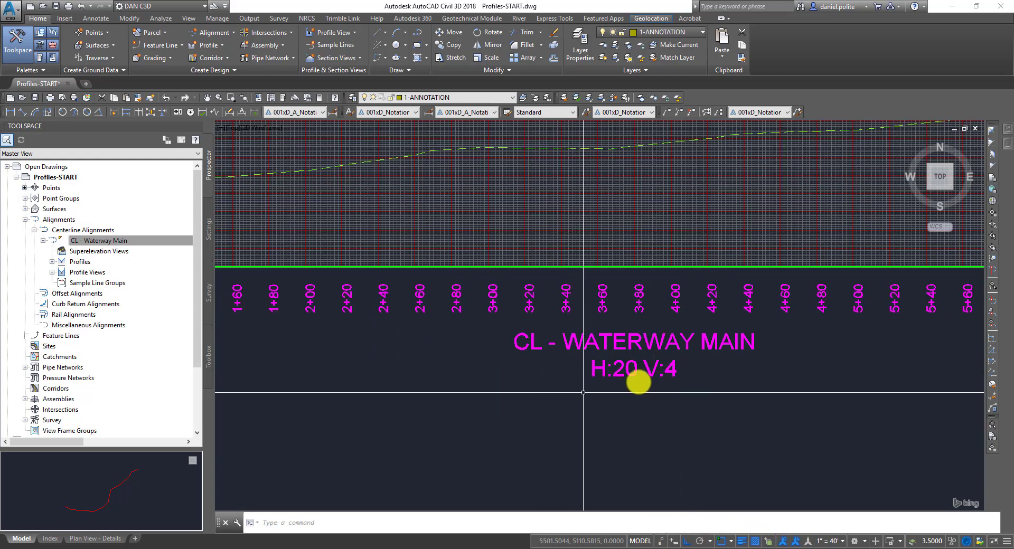
{"action": "scroll", "coordinate": [595, 343], "scroll_direction": "down", "scroll_amount": 4}
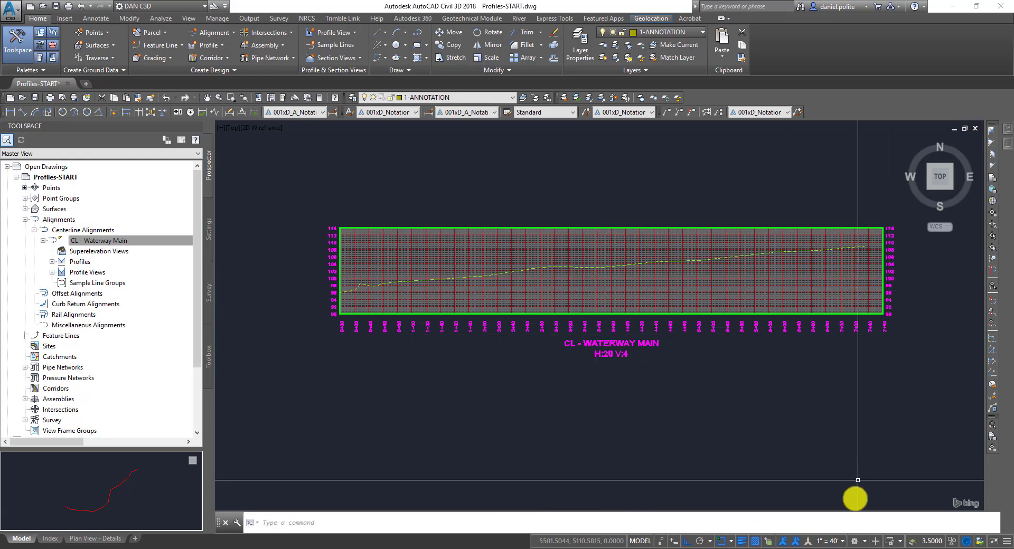
{"action": "left_click", "coordinate": [843, 542]}
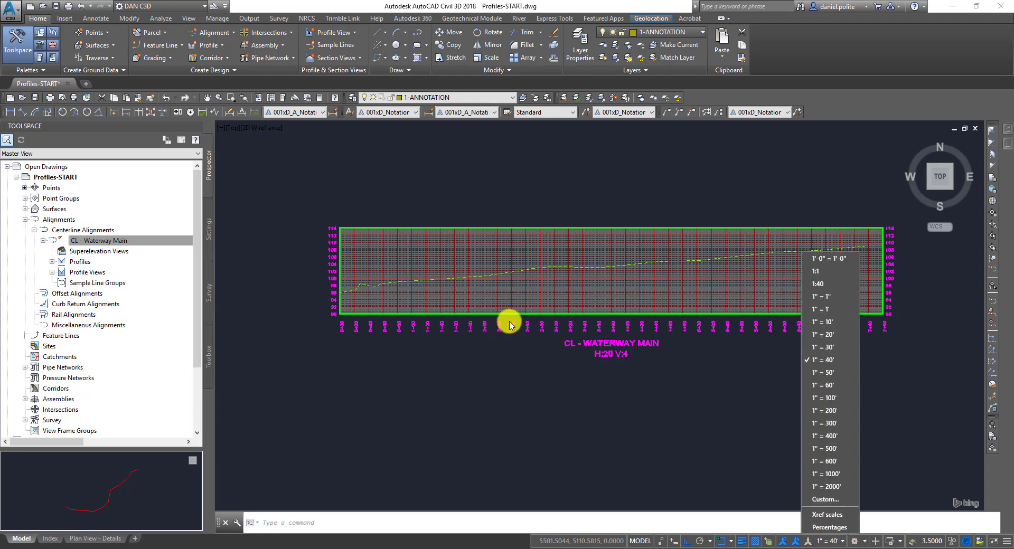
{"action": "left_click", "coordinate": [817, 335]}
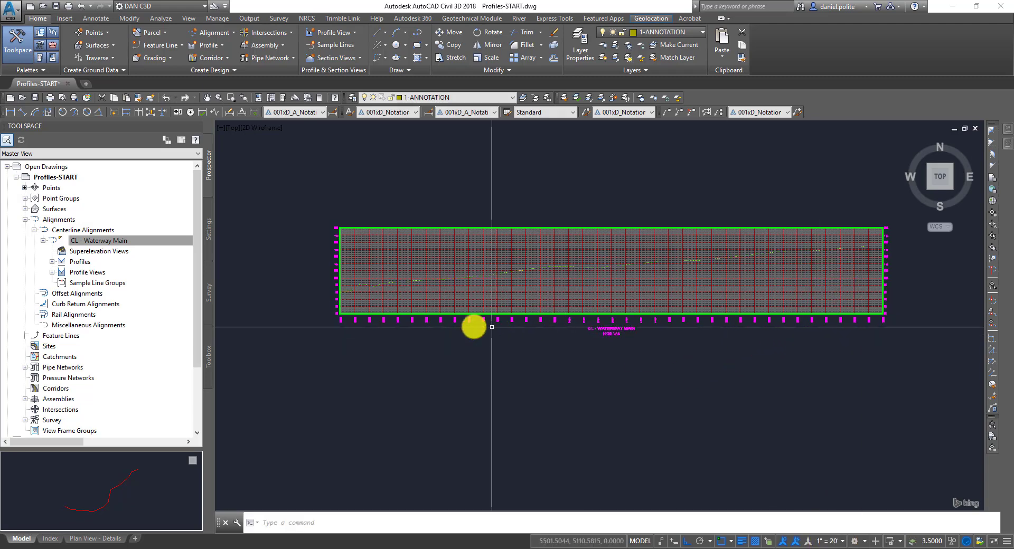
Inspect the profile view's grid, axis labels and existing ground line along its full length at the new annotation scale.
{"action": "scroll", "coordinate": [340, 283], "scroll_direction": "up", "scroll_amount": 4}
{"action": "scroll", "coordinate": [407, 407], "scroll_direction": "down", "scroll_amount": 2}
{"action": "middle_click_drag", "start_coordinate": [729, 391], "coordinate": [526, 349]}
{"action": "middle_click_drag", "start_coordinate": [824, 357], "coordinate": [576, 359]}
{"action": "scroll", "coordinate": [760, 267], "scroll_direction": "up", "scroll_amount": 6}
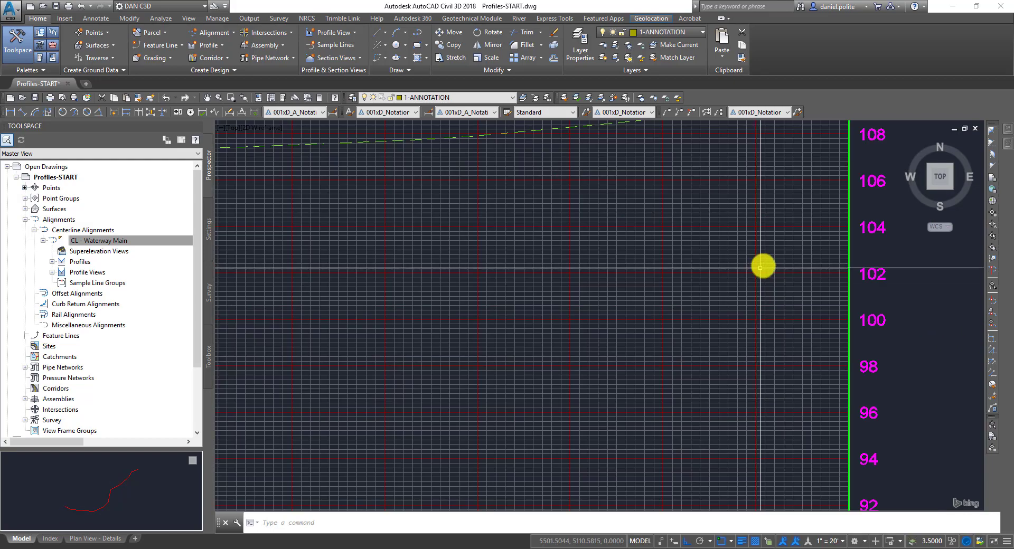
{"action": "scroll", "coordinate": [812, 229], "scroll_direction": "down", "scroll_amount": 2}
{"action": "scroll", "coordinate": [650, 199], "scroll_direction": "down", "scroll_amount": 5}
{"action": "scroll", "coordinate": [753, 254], "scroll_direction": "up", "scroll_amount": 2}
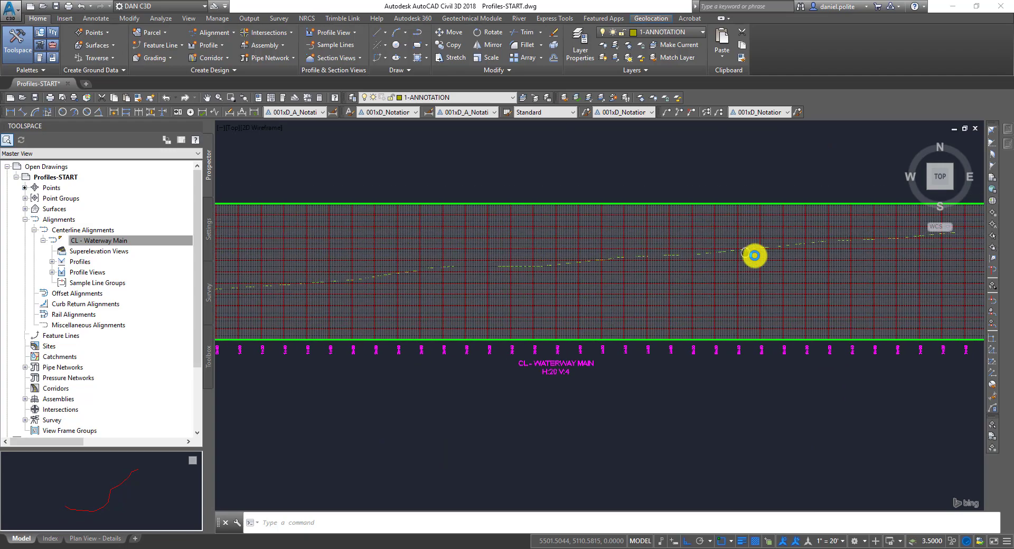
{"action": "scroll", "coordinate": [476, 259], "scroll_direction": "up", "scroll_amount": 4}
{"action": "scroll", "coordinate": [590, 274], "scroll_direction": "down", "scroll_amount": 4}
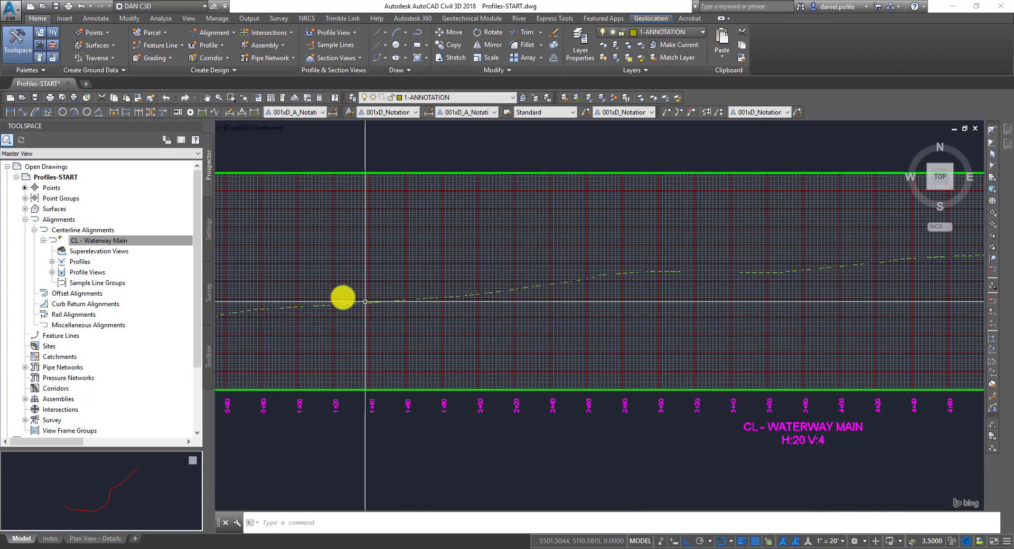
{"action": "middle_click_drag", "start_coordinate": [341, 298], "coordinate": [530, 276]}
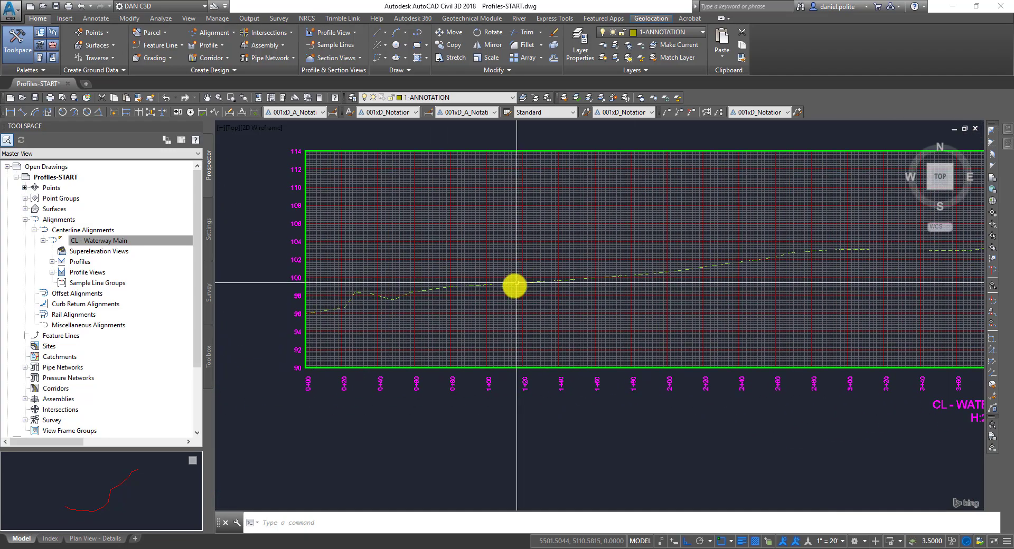
{"action": "left_click", "coordinate": [514, 285]}
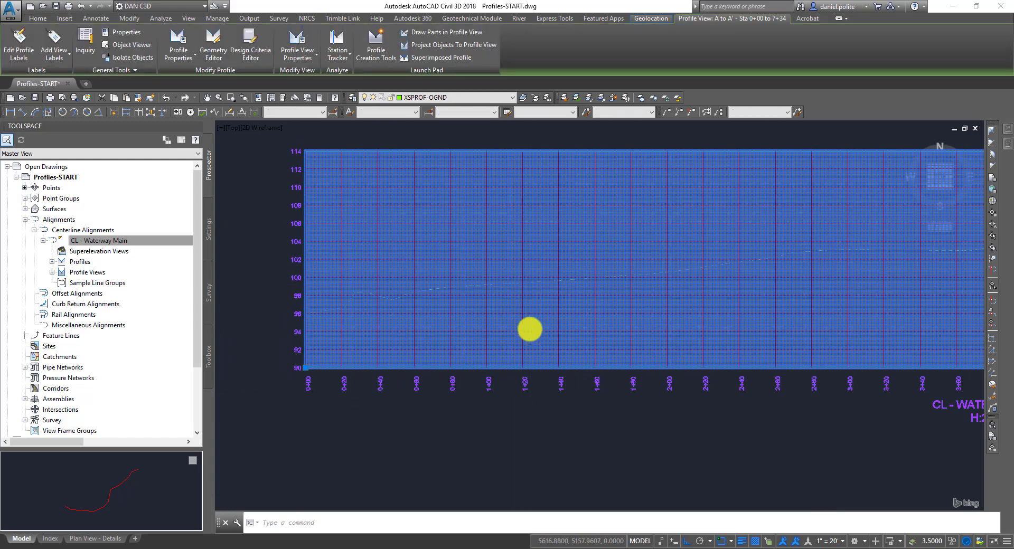
{"action": "key", "text": "Escape"}
{"action": "scroll", "coordinate": [653, 323], "scroll_direction": "down", "scroll_amount": 2}
{"action": "middle_click_drag", "start_coordinate": [721, 333], "coordinate": [546, 364]}
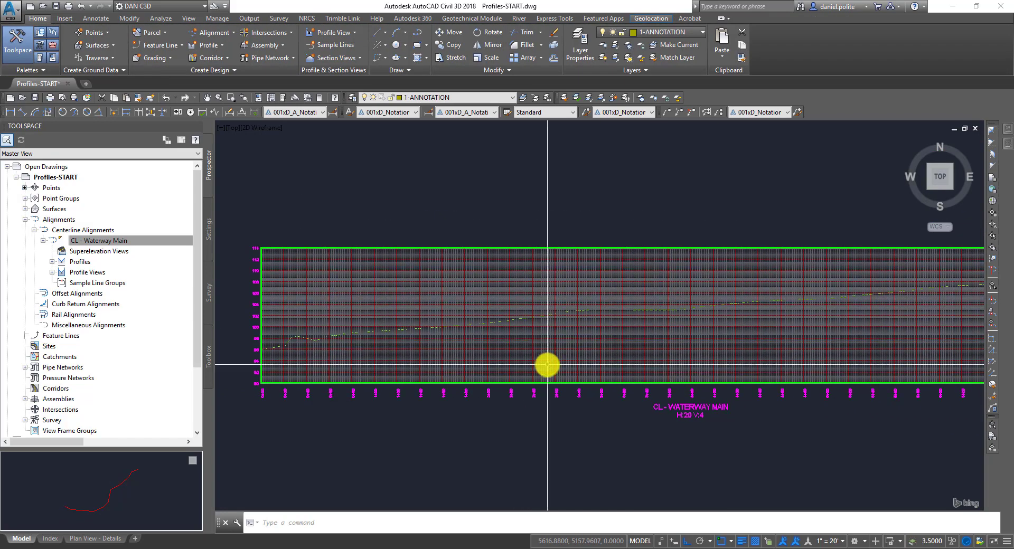
Open the Plan View - Details layout and activate its large empty viewport for working in model space.
{"action": "left_click", "coordinate": [79, 538]}
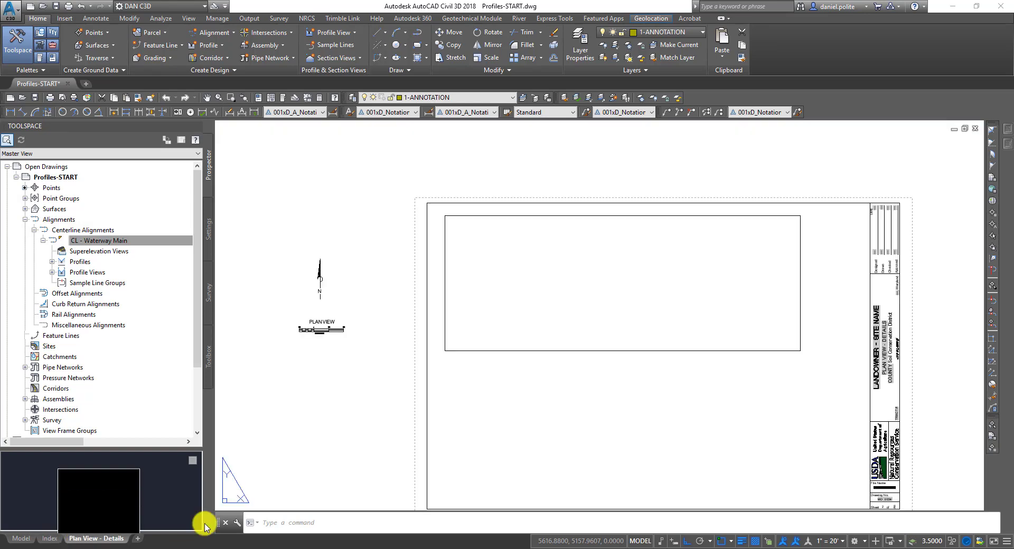
{"action": "left_click", "coordinate": [801, 235]}
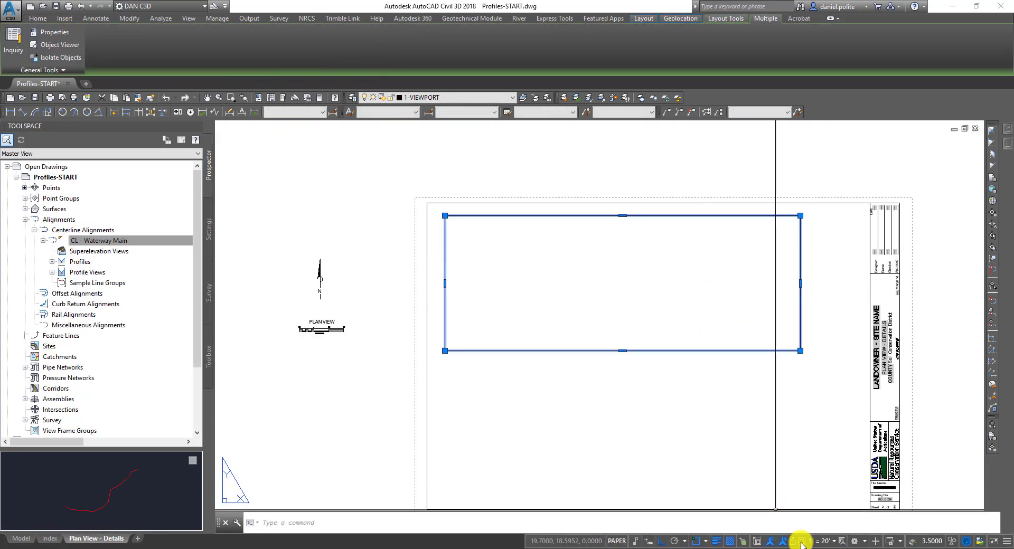
{"action": "left_click", "coordinate": [646, 267]}
{"action": "key", "text": "Escape"}
{"action": "key", "text": "Escape"}
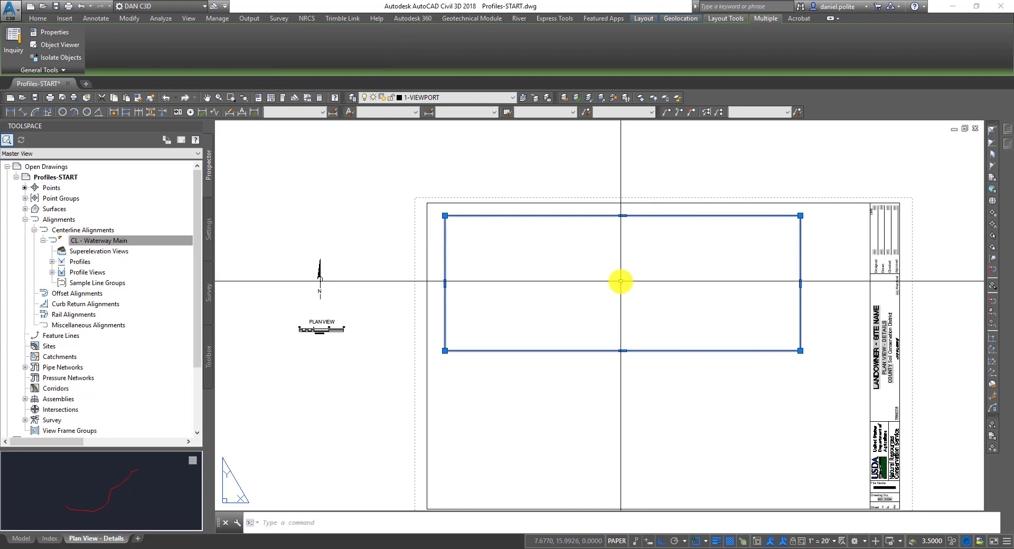
{"action": "middle_click", "coordinate": [620, 281]}
{"action": "middle_click", "coordinate": [621, 280]}
{"action": "double_click", "coordinate": [620, 280]}
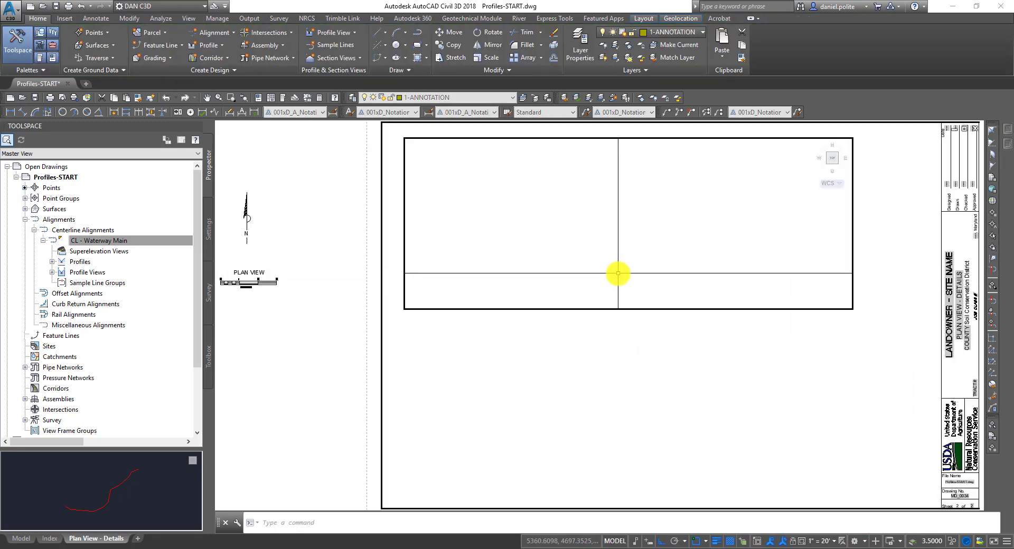
Bring the CL - Waterway Main profile view into the viewport, enlarged and centred away from the site plan.
{"action": "middle_click", "coordinate": [617, 273]}
{"action": "middle_click", "coordinate": [617, 273]}
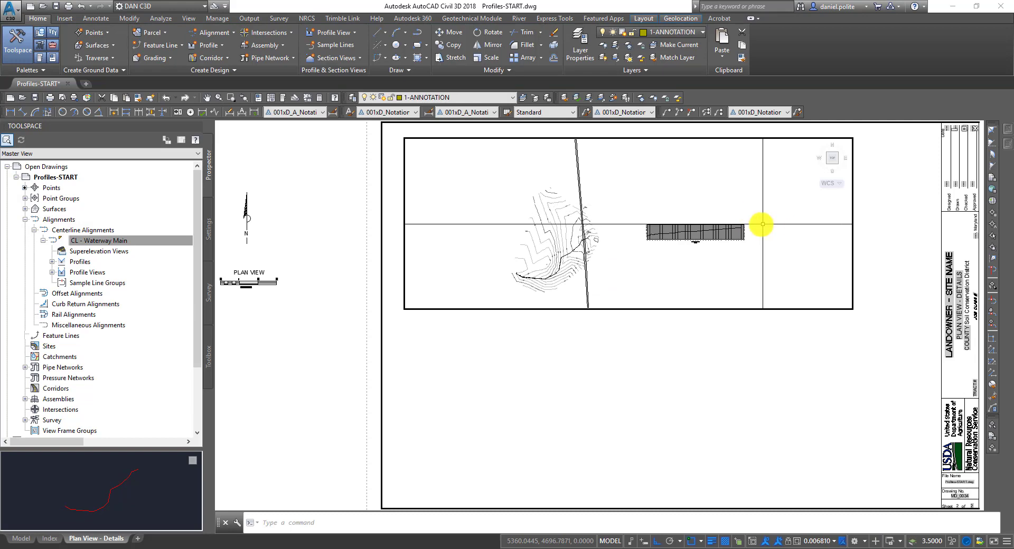
{"action": "scroll", "coordinate": [762, 224], "scroll_direction": "up", "scroll_amount": 5}
{"action": "middle_click_drag", "start_coordinate": [655, 226], "coordinate": [724, 216]}
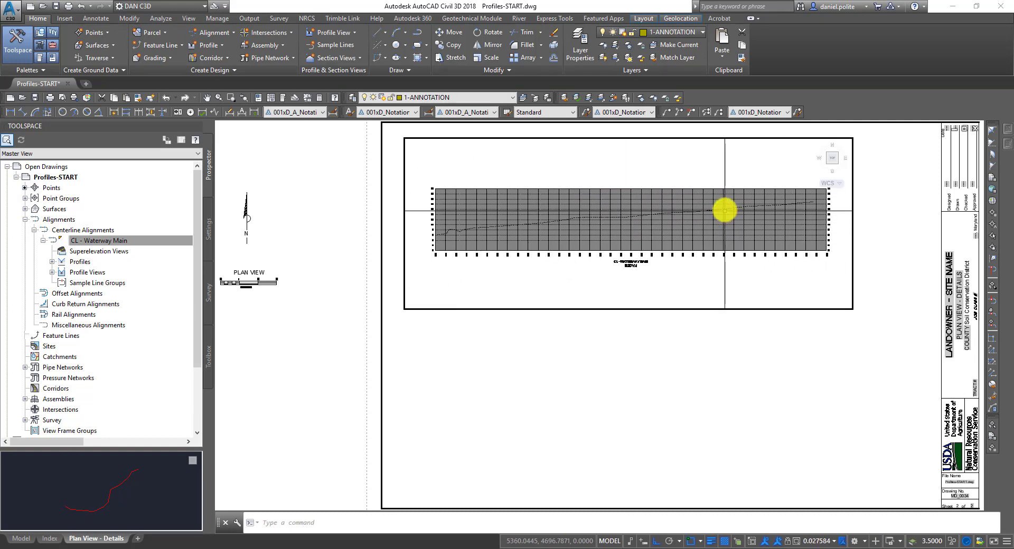
Set the profile viewport's scale to 1" = 20' and widen the viewport to take in the profile view's full length.
{"action": "double_click", "coordinate": [722, 356]}
{"action": "left_click", "coordinate": [720, 346]}
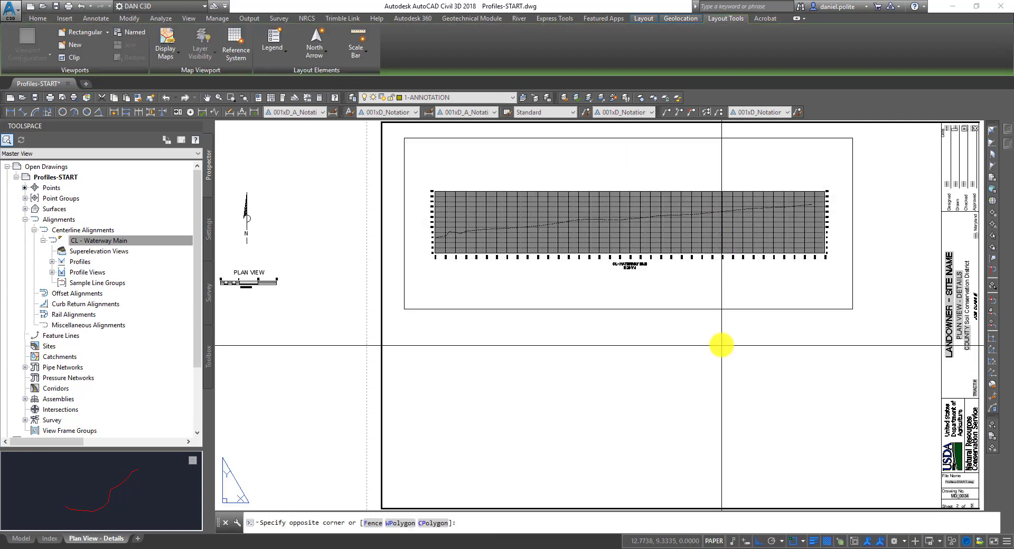
{"action": "left_click", "coordinate": [690, 305]}
{"action": "left_click", "coordinate": [835, 541]}
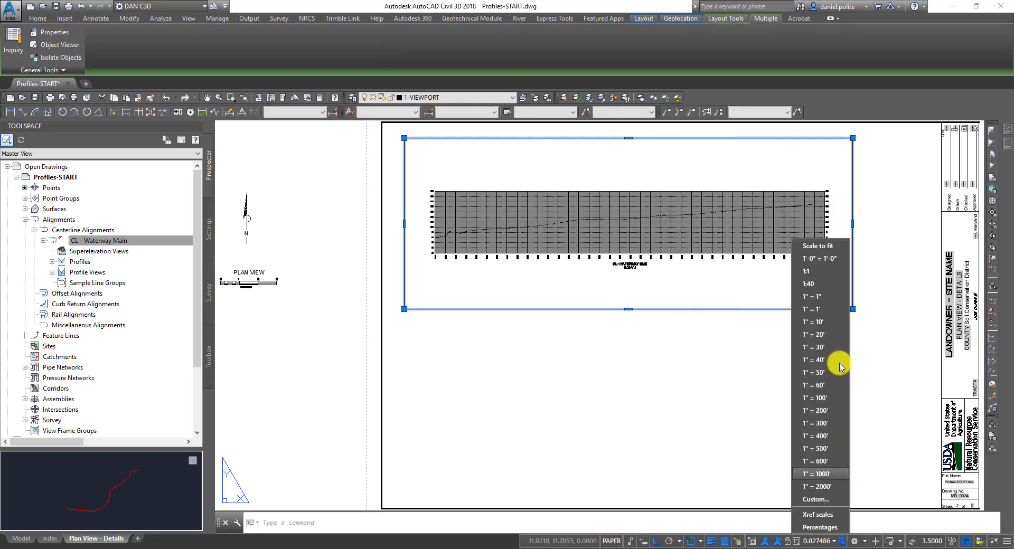
{"action": "left_click", "coordinate": [816, 335]}
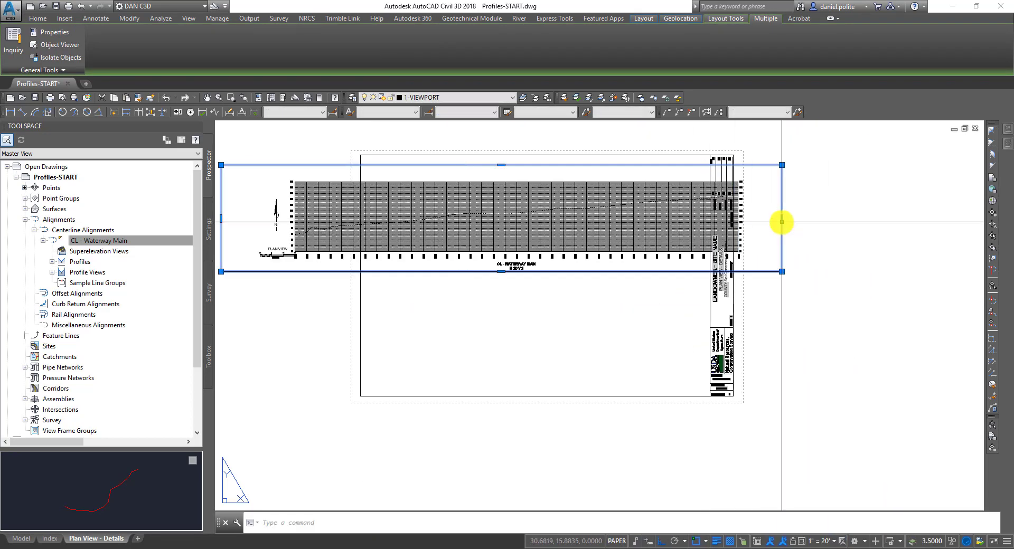
Check how the 1" = 20' profile view fits between the sheet border and the title block.
{"action": "scroll", "coordinate": [303, 254], "scroll_direction": "up", "scroll_amount": 4}
{"action": "scroll", "coordinate": [308, 256], "scroll_direction": "down", "scroll_amount": 5}
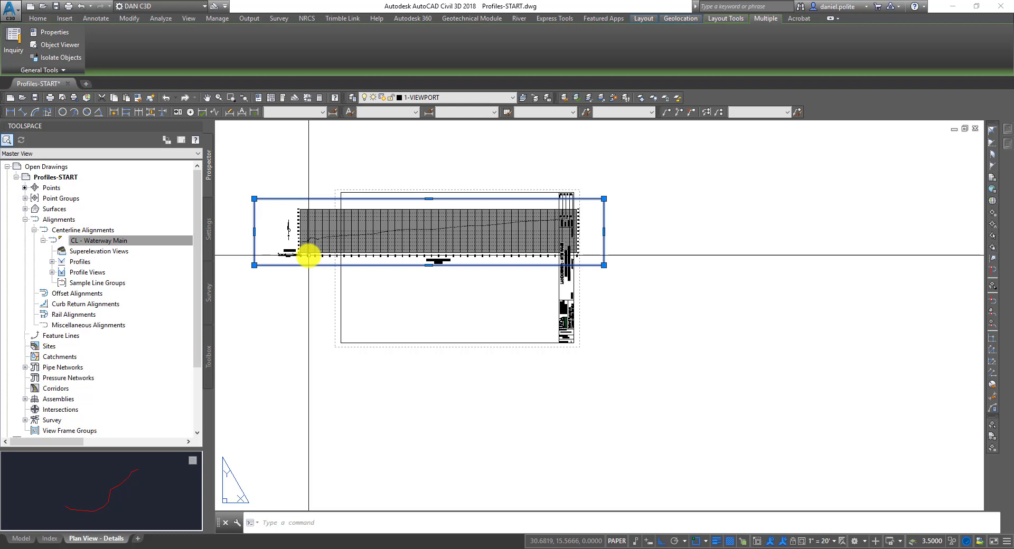
{"action": "scroll", "coordinate": [430, 233], "scroll_direction": "up", "scroll_amount": 5}
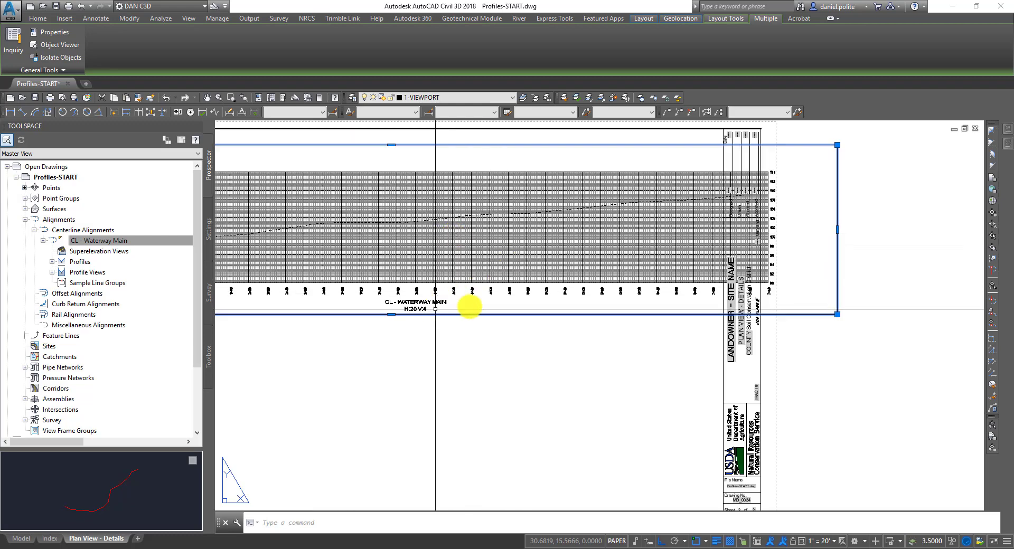
{"action": "scroll", "coordinate": [776, 284], "scroll_direction": "up", "scroll_amount": 2}
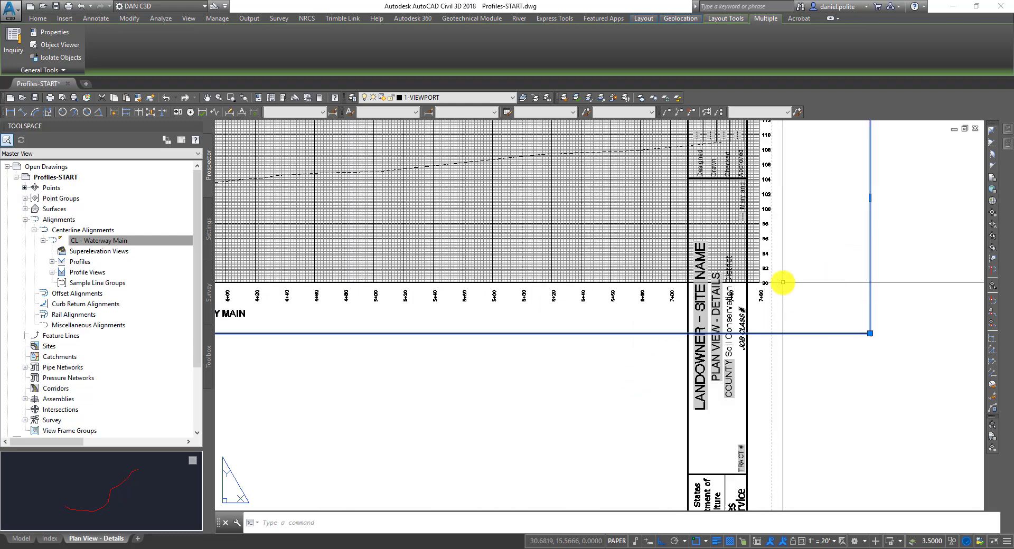
{"action": "scroll", "coordinate": [782, 282], "scroll_direction": "down", "scroll_amount": 4}
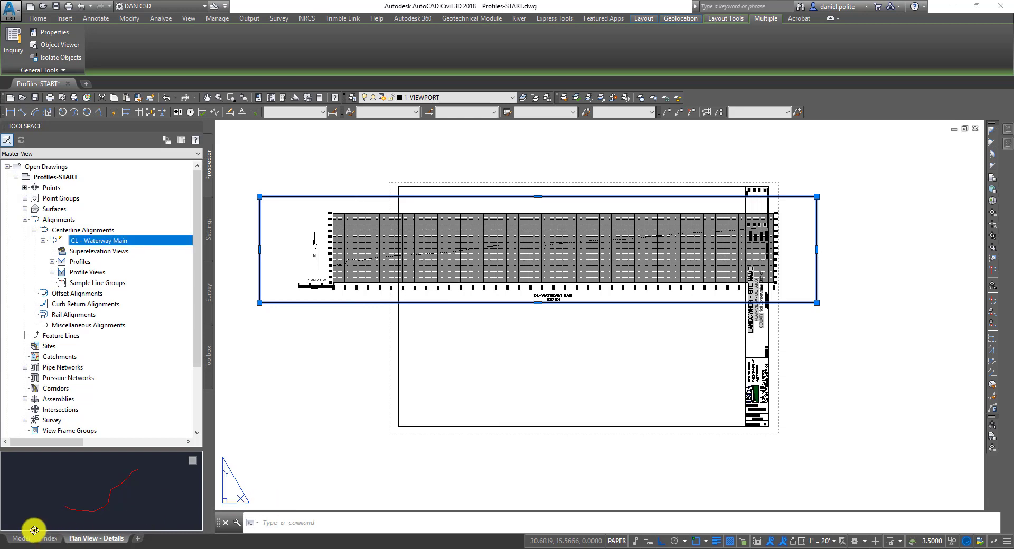
Change the profile view's object style to H40:V2 (GRID H40:V1) and apply it.
{"action": "double_click", "coordinate": [649, 200]}
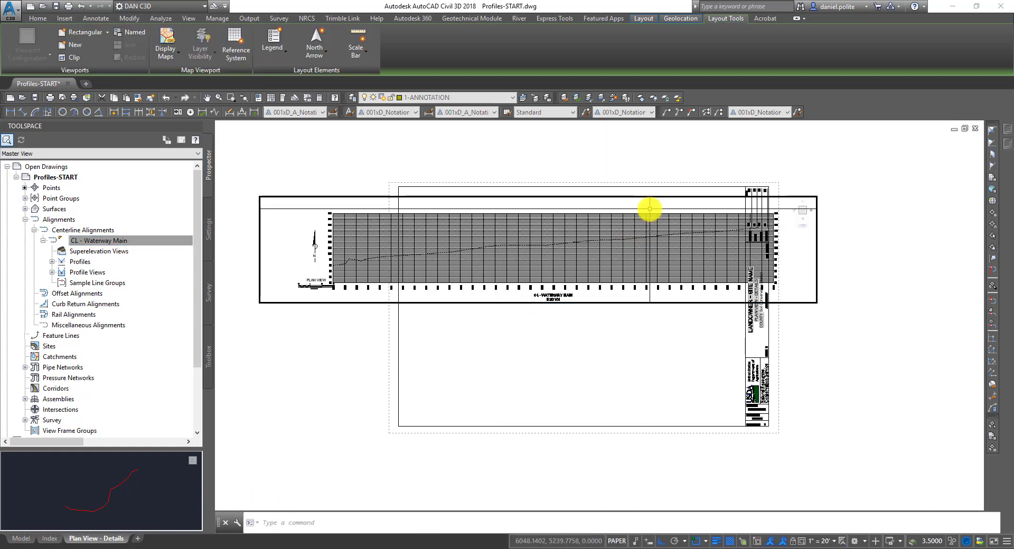
{"action": "left_click", "coordinate": [644, 215]}
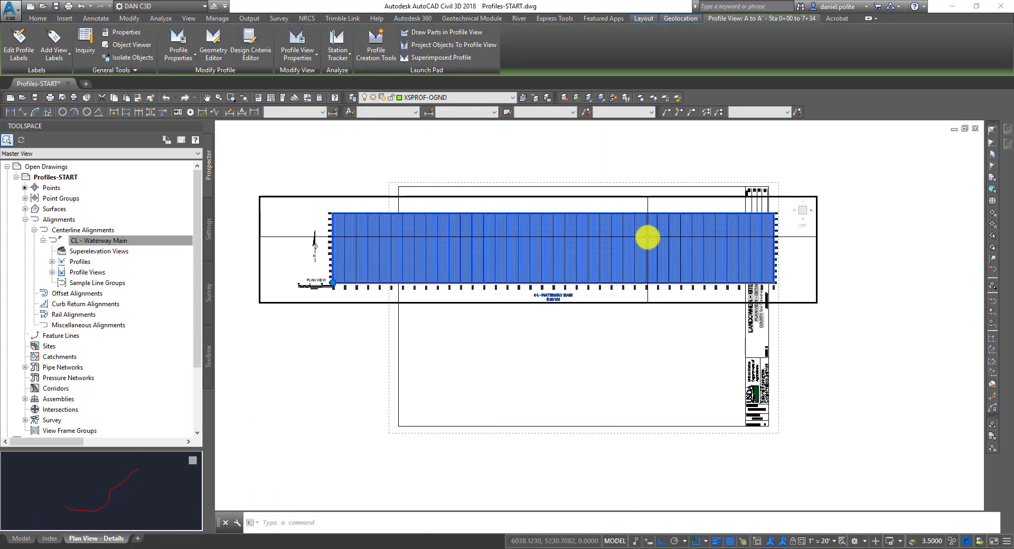
{"action": "right_click", "coordinate": [647, 237]}
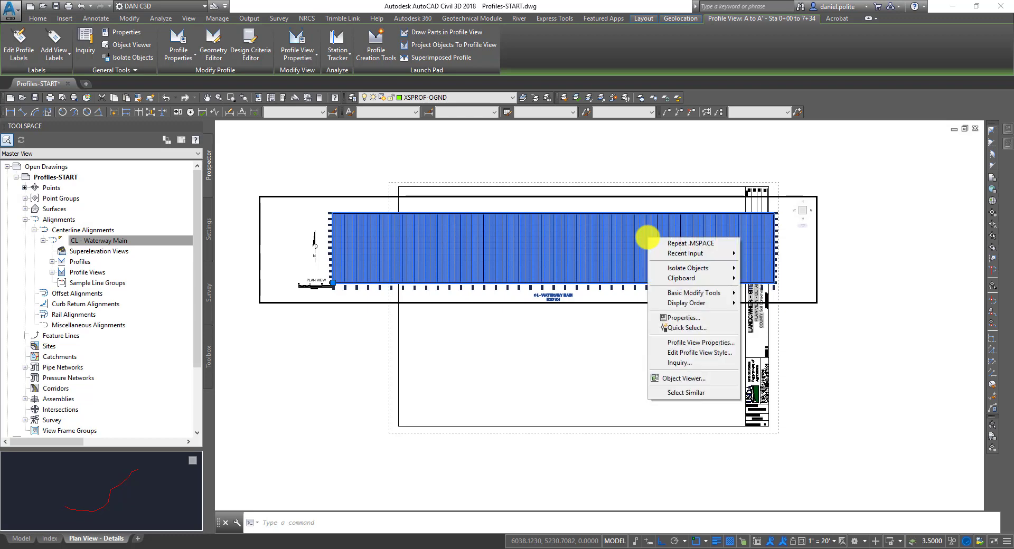
{"action": "left_click", "coordinate": [715, 344]}
{"action": "left_click", "coordinate": [348, 155]}
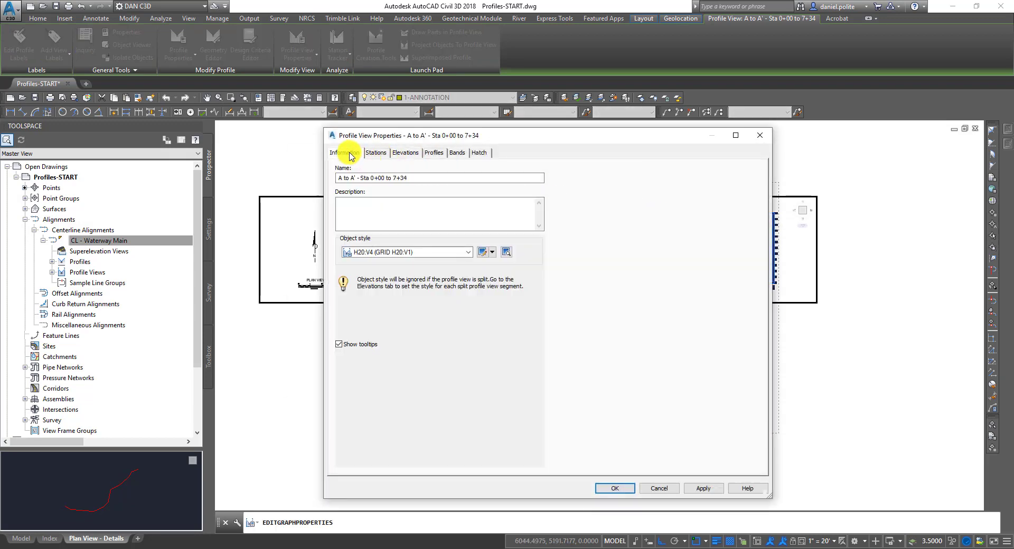
{"action": "left_click", "coordinate": [473, 256]}
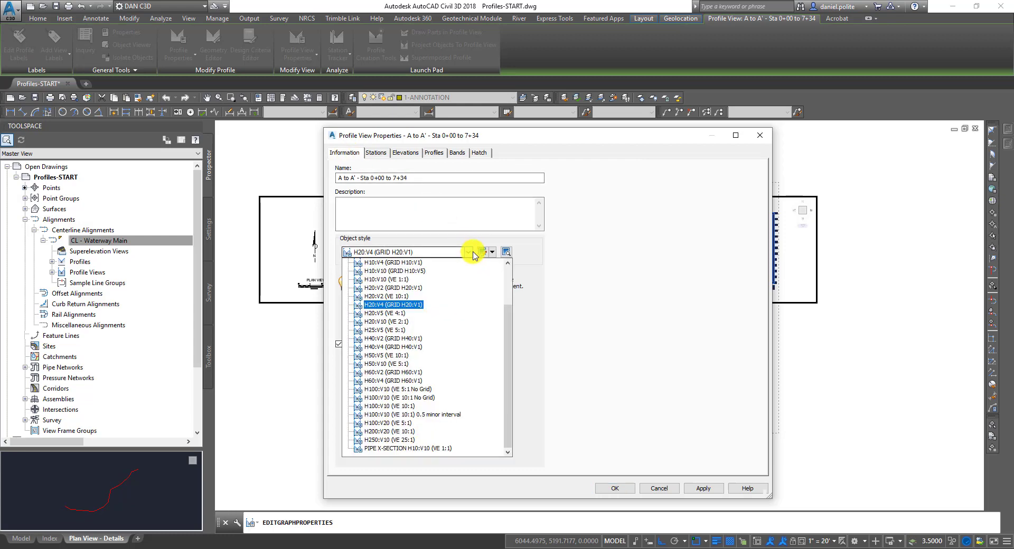
{"action": "left_click", "coordinate": [397, 339]}
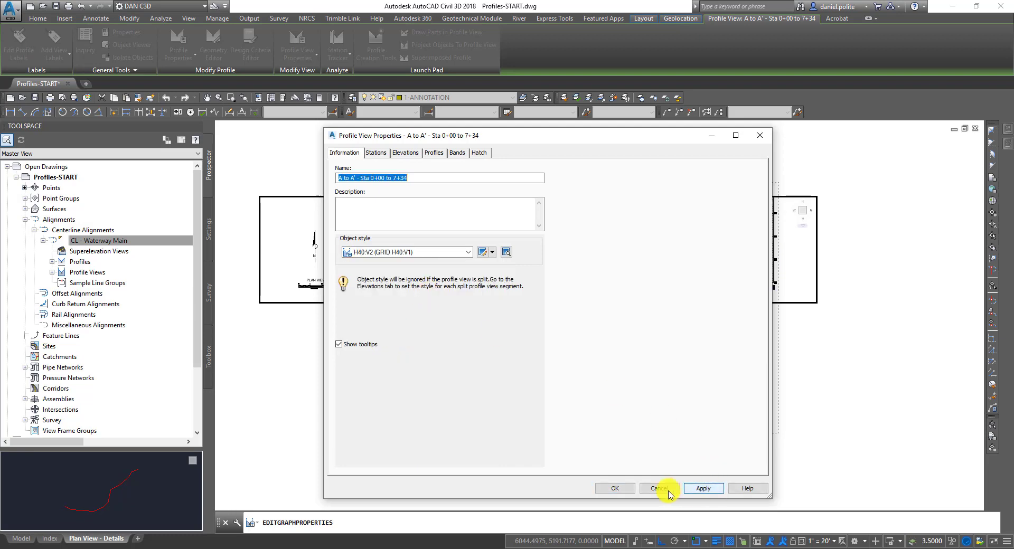
{"action": "left_click", "coordinate": [615, 488]}
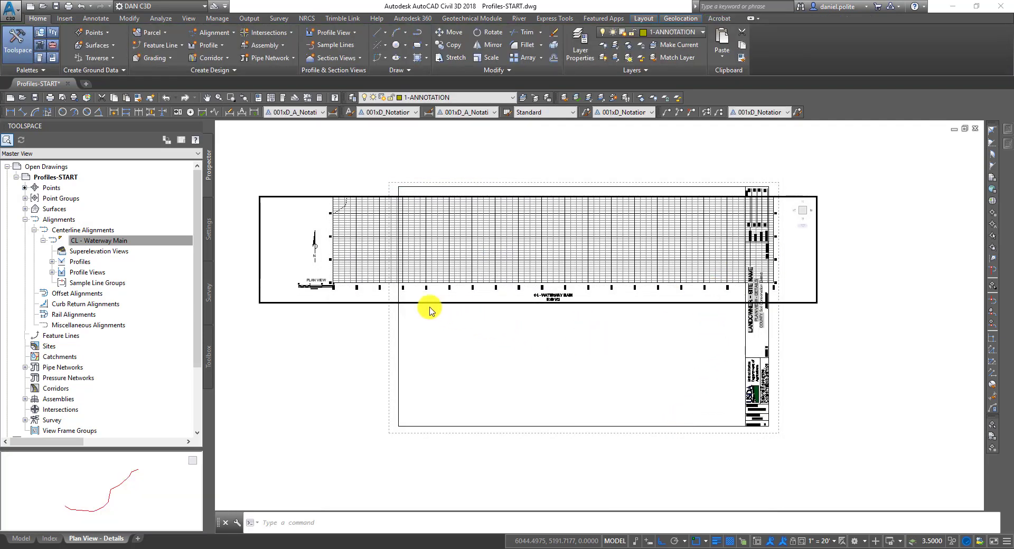
Return to paper space and set the profile viewport's scale to 1" = 40'.
{"action": "scroll", "coordinate": [547, 289], "scroll_direction": "up", "scroll_amount": 3}
{"action": "scroll", "coordinate": [546, 289], "scroll_direction": "down", "scroll_amount": 5}
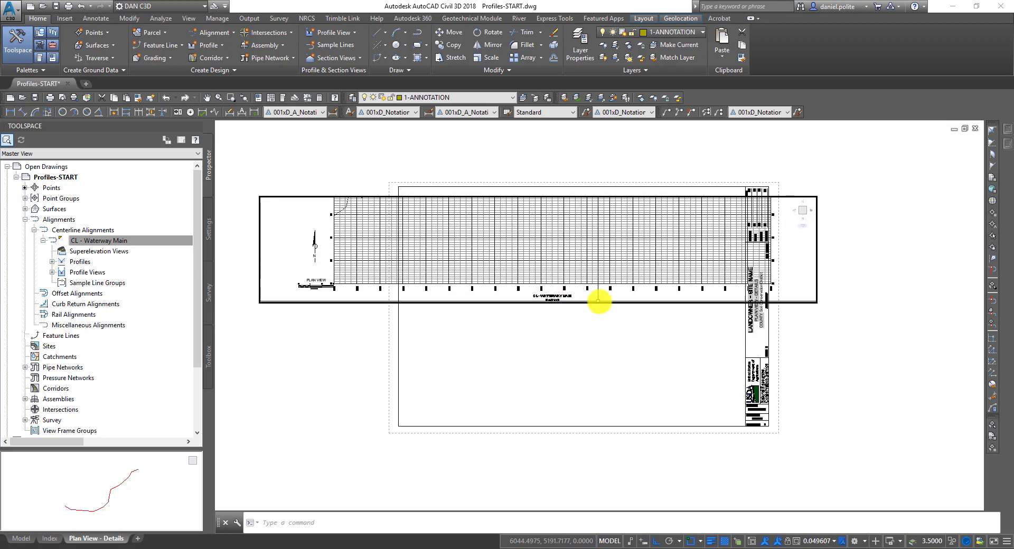
{"action": "double_click", "coordinate": [679, 321]}
{"action": "left_click", "coordinate": [731, 303]}
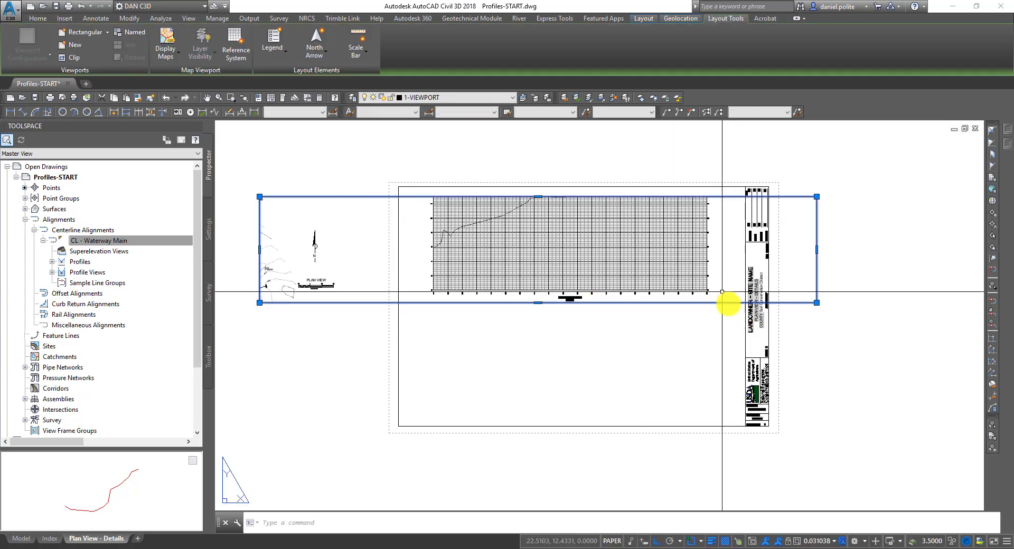
{"action": "left_click", "coordinate": [836, 541]}
{"action": "left_click", "coordinate": [826, 360]}
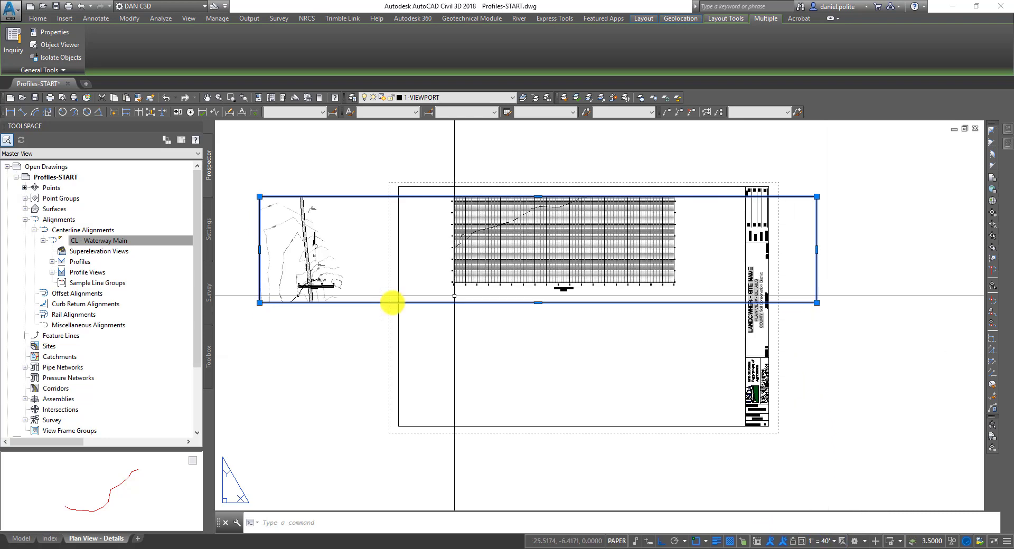
Resize the viewport on its sides and height so its frame closely surrounds the whole profile view.
{"action": "left_click", "coordinate": [259, 249]}
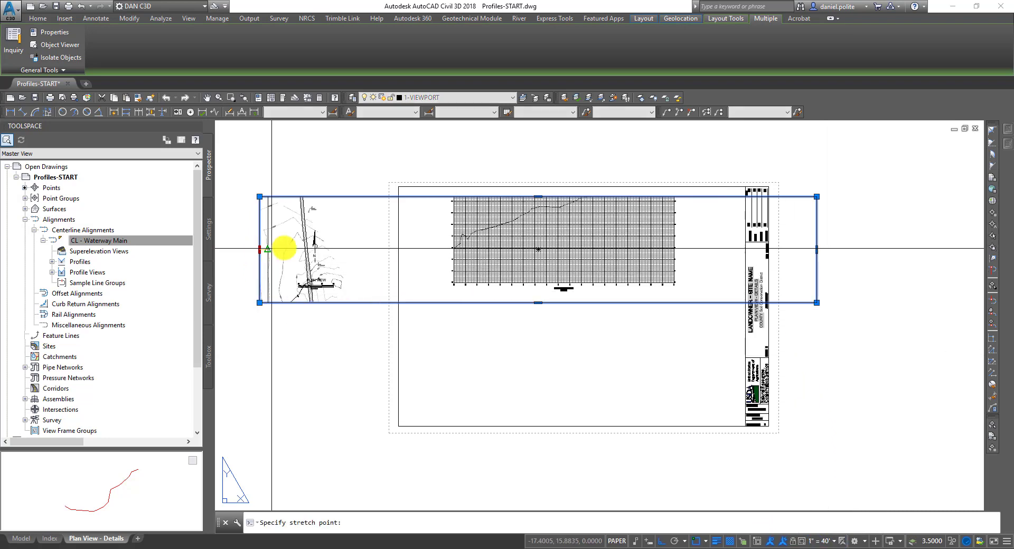
{"action": "left_click", "coordinate": [438, 232]}
{"action": "left_click", "coordinate": [816, 237]}
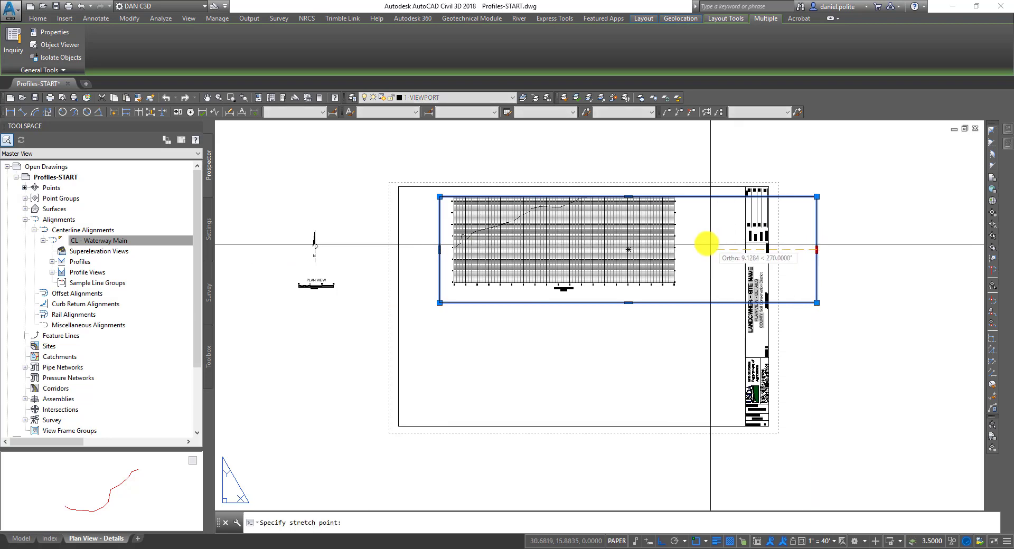
{"action": "left_click", "coordinate": [689, 242]}
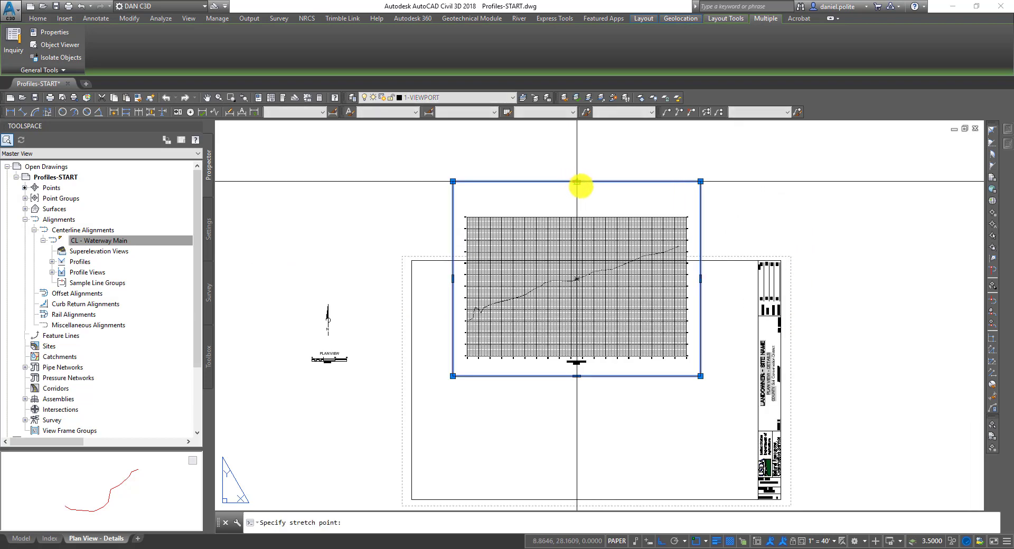
{"action": "left_click", "coordinate": [584, 208]}
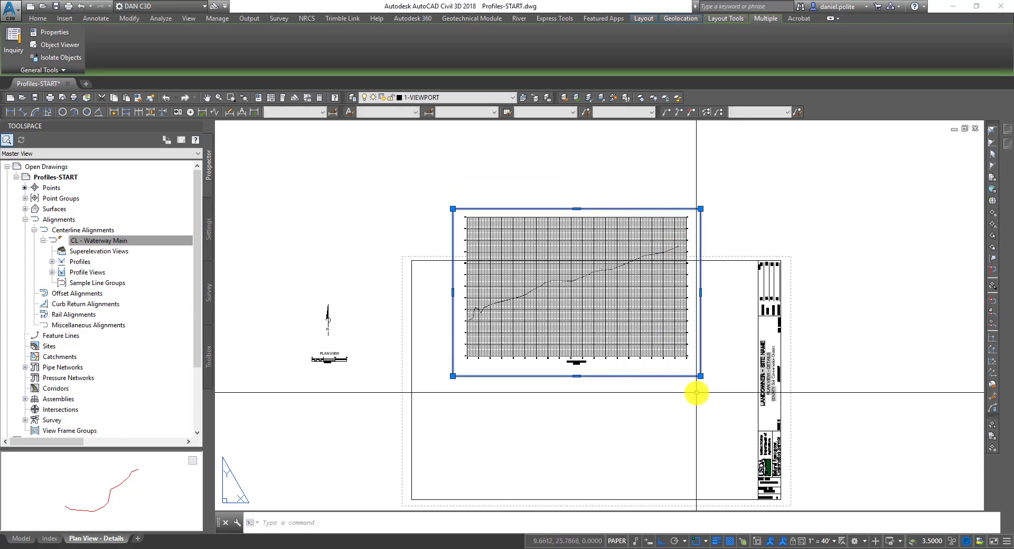
Move the profile viewport with Ortho off to the upper left area inside the sheet border.
{"action": "type", "text": "m"}
{"action": "key", "text": "Return"}
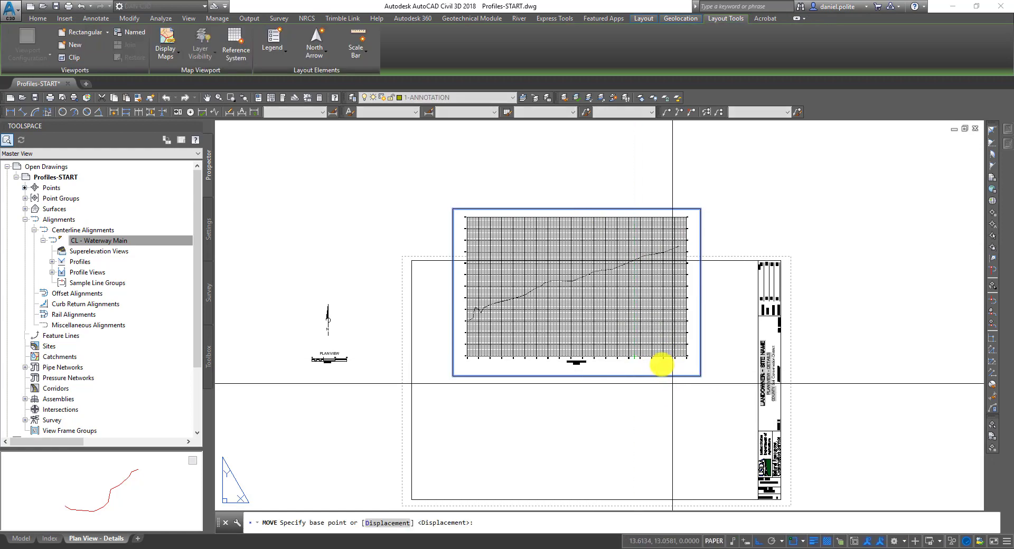
{"action": "left_click", "coordinate": [612, 356]}
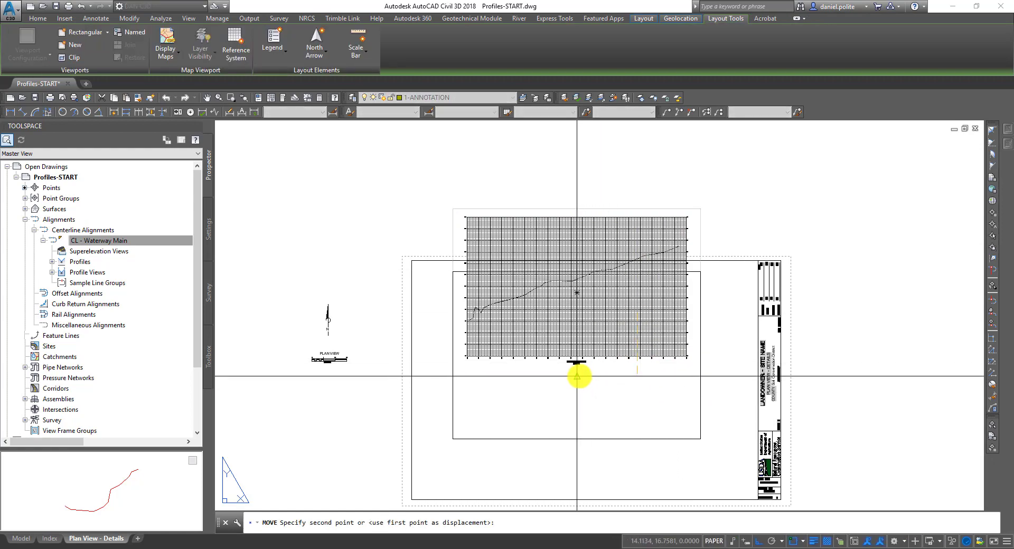
{"action": "scroll", "coordinate": [580, 375], "scroll_direction": "up", "scroll_amount": 2}
{"action": "key", "text": "F8"}
{"action": "scroll", "coordinate": [621, 392], "scroll_direction": "down", "scroll_amount": 2}
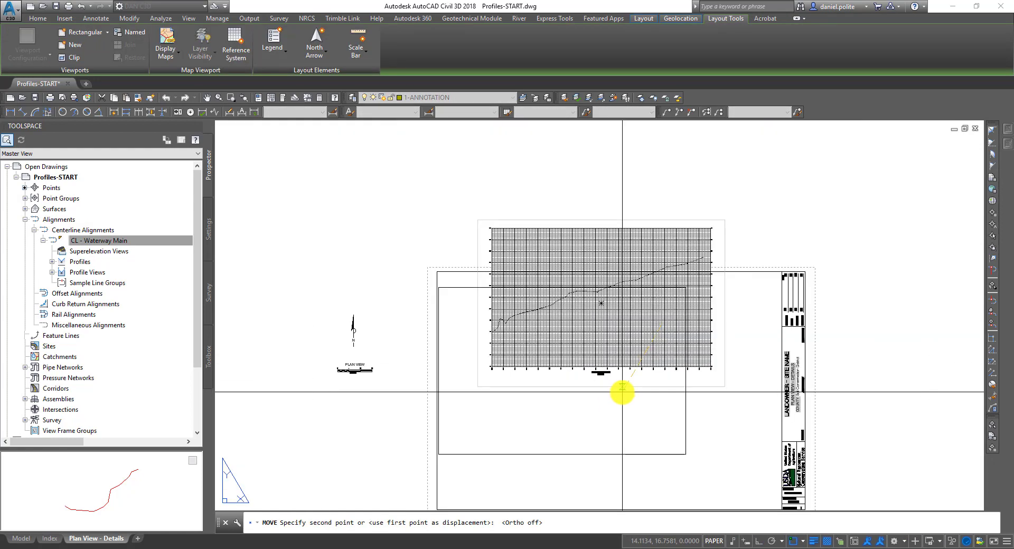
{"action": "left_click", "coordinate": [627, 384]}
{"action": "middle_click_drag", "start_coordinate": [661, 357], "coordinate": [716, 248]}
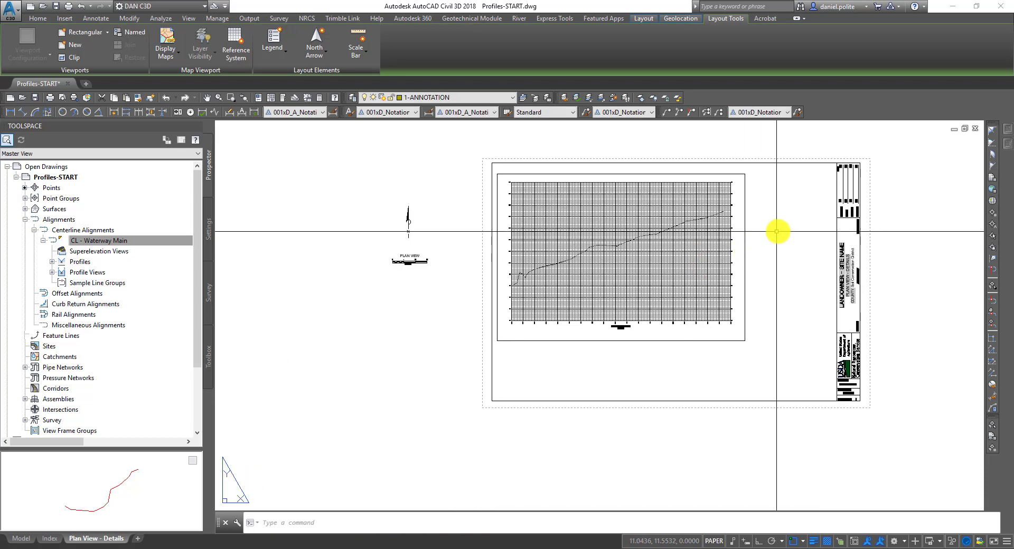
Lock the profile viewport's display and check the profile view title's scale text against the viewport scale.
{"action": "left_click", "coordinate": [777, 230]}
{"action": "left_click", "coordinate": [744, 245]}
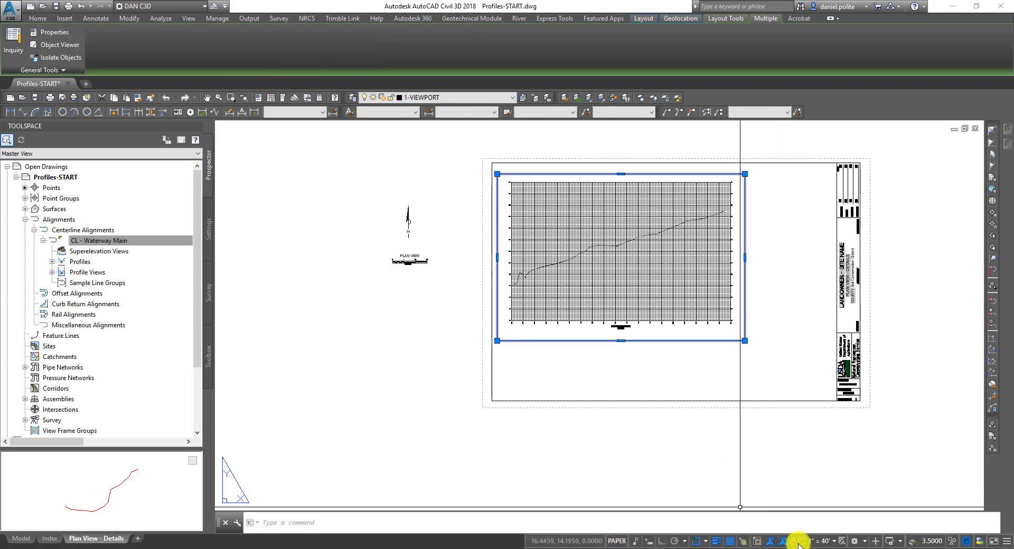
{"action": "scroll", "coordinate": [611, 380], "scroll_direction": "up", "scroll_amount": 8}
{"action": "key", "text": "Escape"}
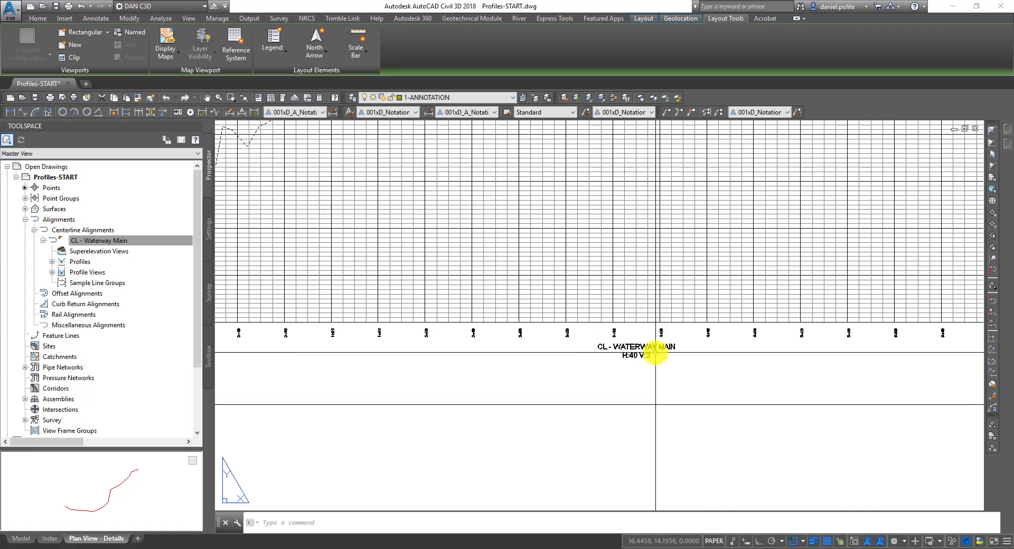
{"action": "left_click", "coordinate": [702, 433]}
{"action": "left_click", "coordinate": [690, 402]}
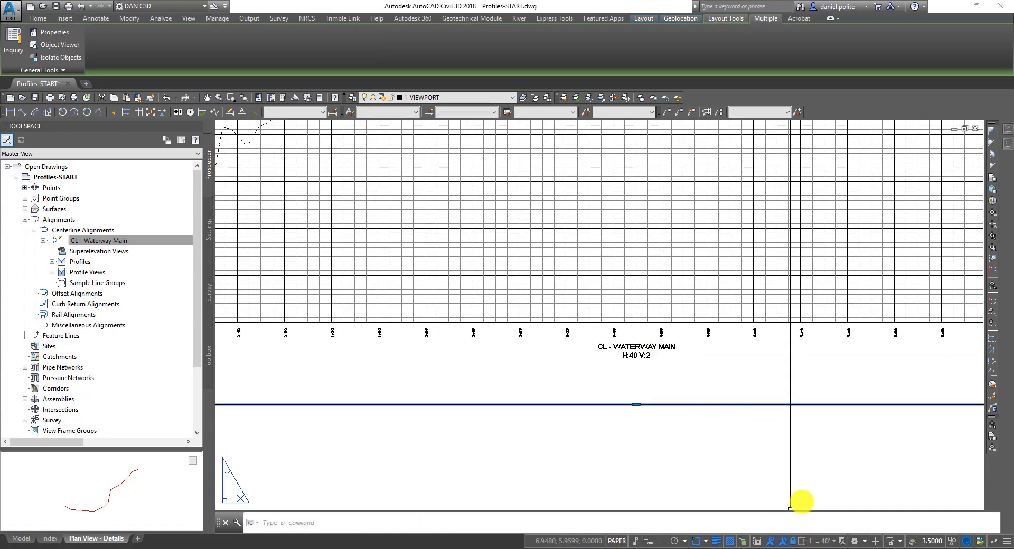
{"action": "scroll", "coordinate": [644, 355], "scroll_direction": "up", "scroll_amount": 4}
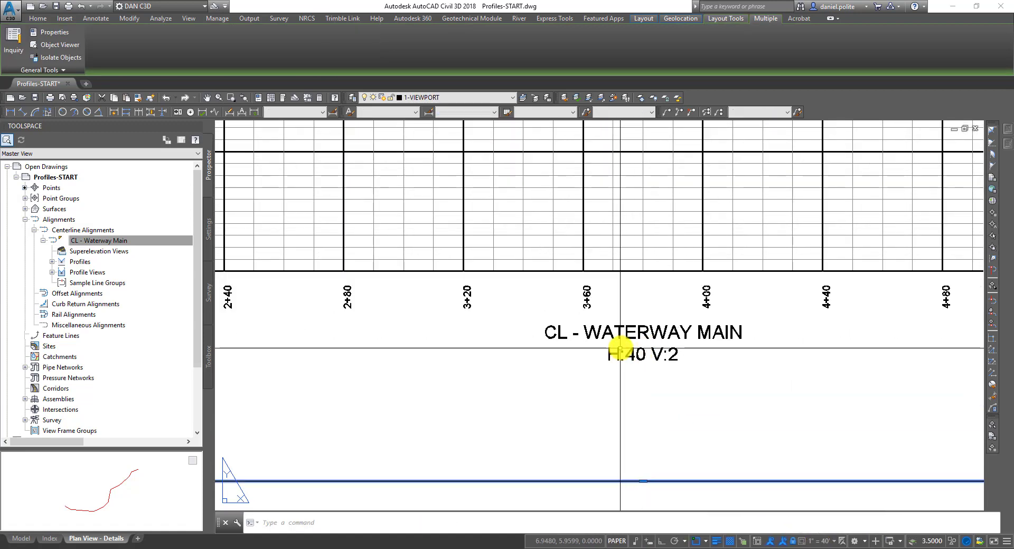
{"action": "scroll", "coordinate": [626, 350], "scroll_direction": "down", "scroll_amount": 5}
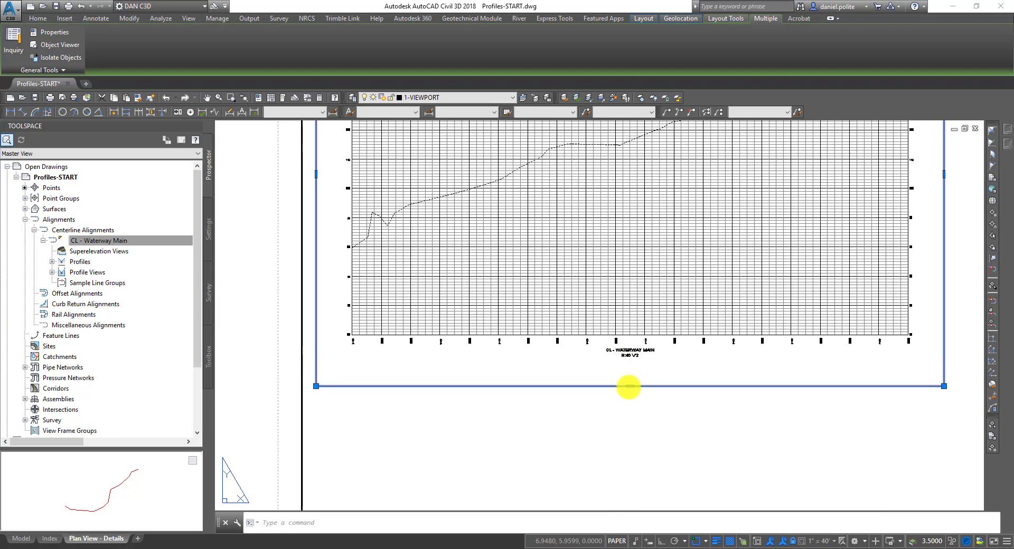
Pull the viewport's lower edge up closer to the profile view title and deselect the viewport.
{"action": "scroll", "coordinate": [628, 387], "scroll_direction": "up", "scroll_amount": 3}
{"action": "scroll", "coordinate": [632, 356], "scroll_direction": "down", "scroll_amount": 3}
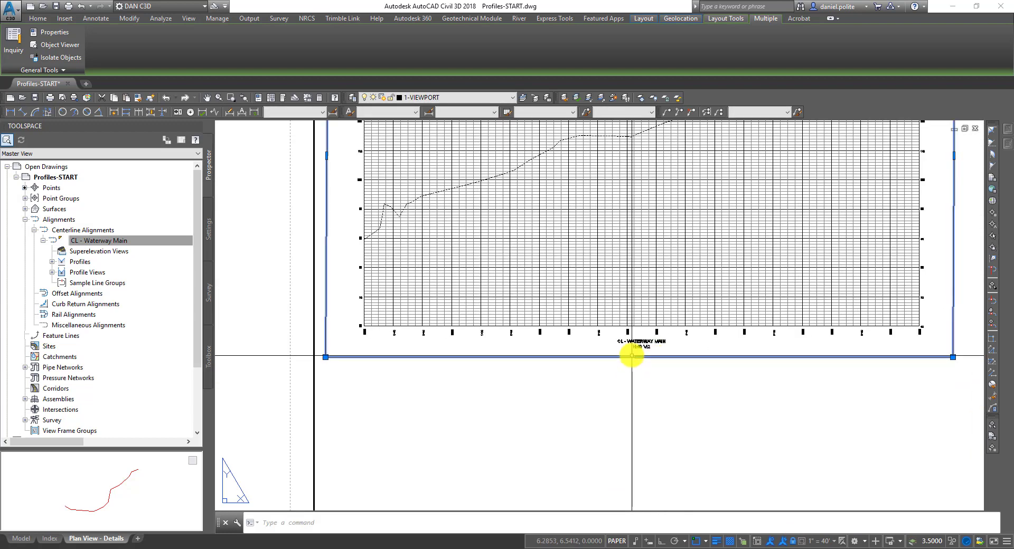
{"action": "scroll", "coordinate": [631, 355], "scroll_direction": "up", "scroll_amount": 3}
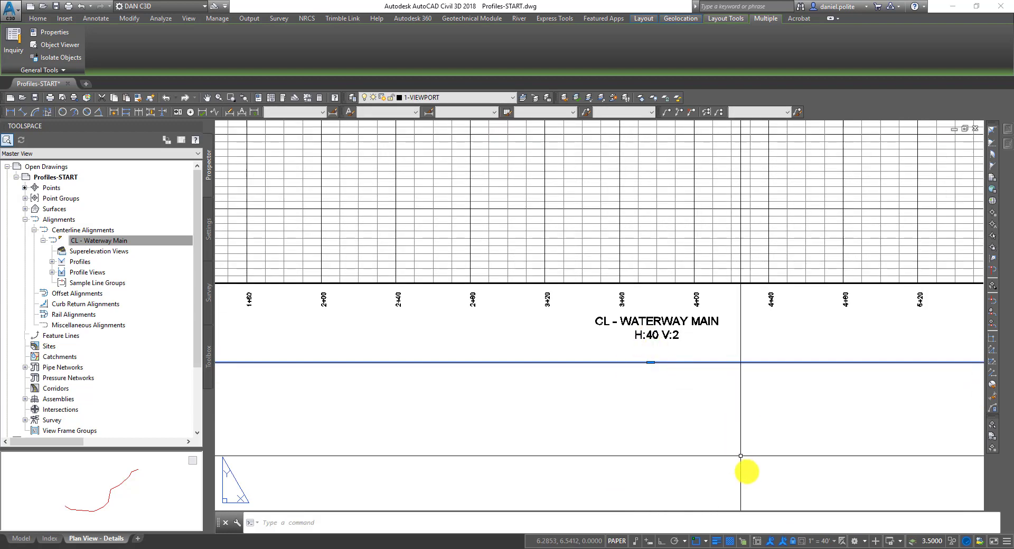
{"action": "key", "text": "Escape"}
{"action": "scroll", "coordinate": [471, 369], "scroll_direction": "down", "scroll_amount": 5}
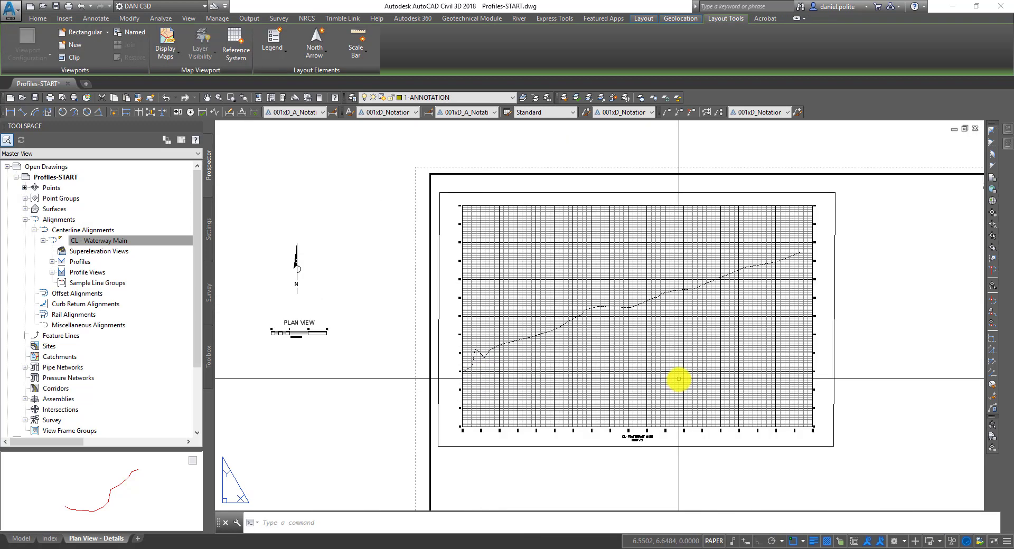
Activate the profile viewport and change the CL - Waterway Main profile view's object style to H40:V4 (GRID H40:V1).
{"action": "scroll", "coordinate": [678, 378], "scroll_direction": "up", "scroll_amount": 3}
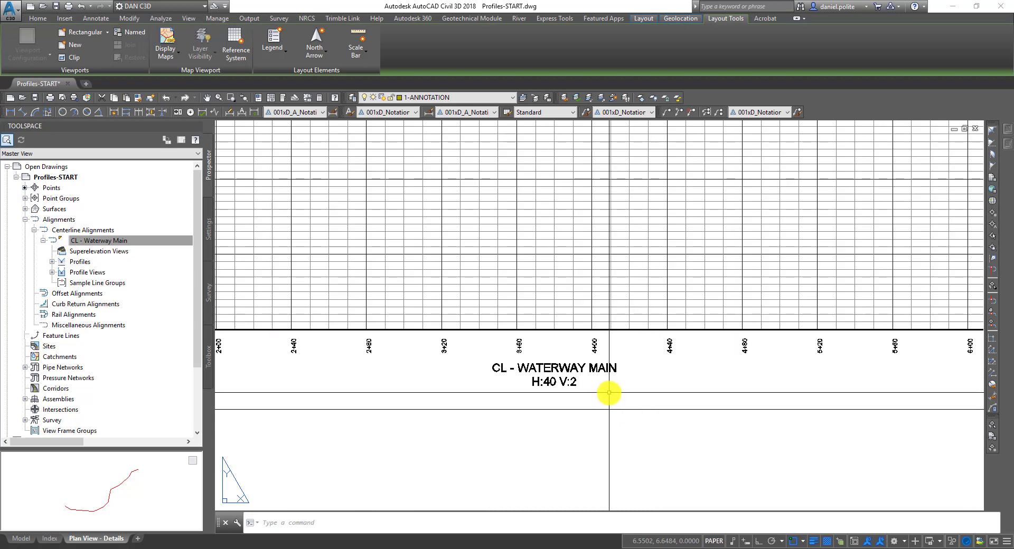
{"action": "left_click", "coordinate": [625, 274]}
{"action": "left_click", "coordinate": [626, 274]}
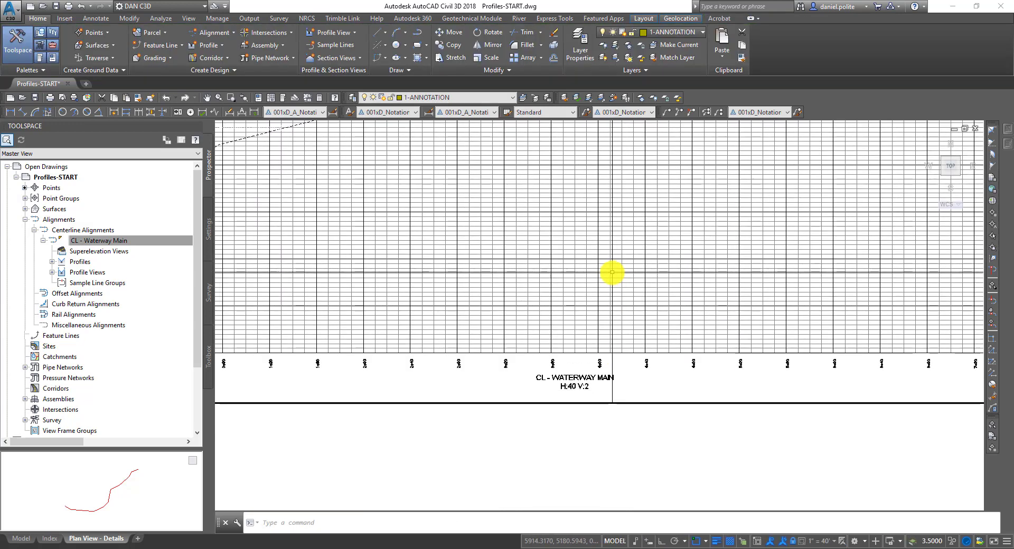
{"action": "left_click", "coordinate": [613, 274]}
{"action": "right_click", "coordinate": [612, 275]}
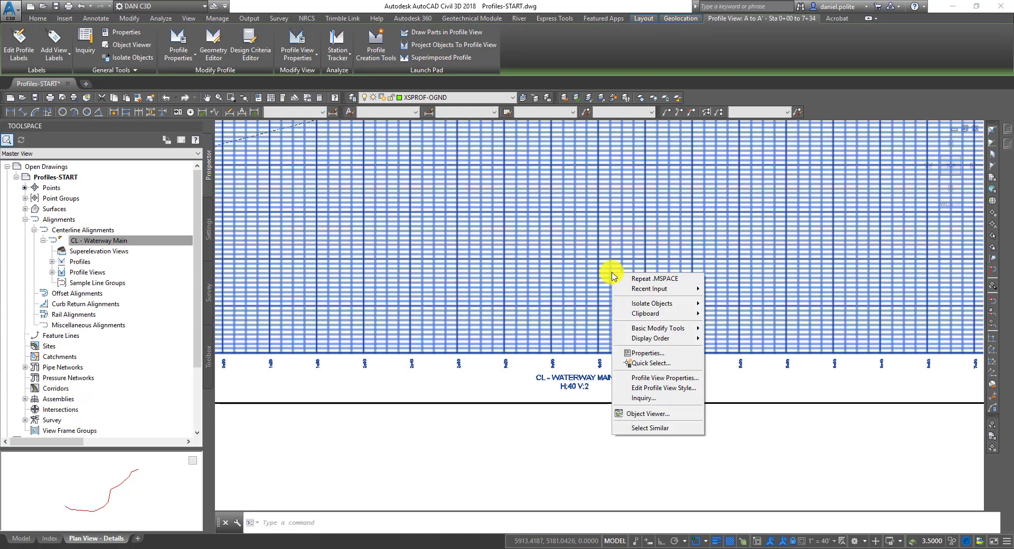
{"action": "left_click", "coordinate": [680, 378]}
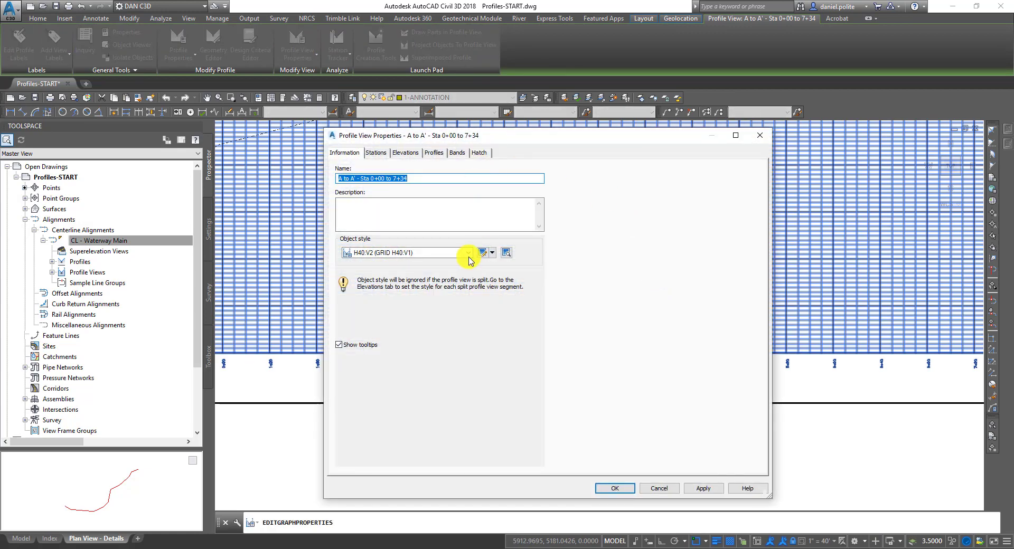
{"action": "left_click", "coordinate": [468, 253]}
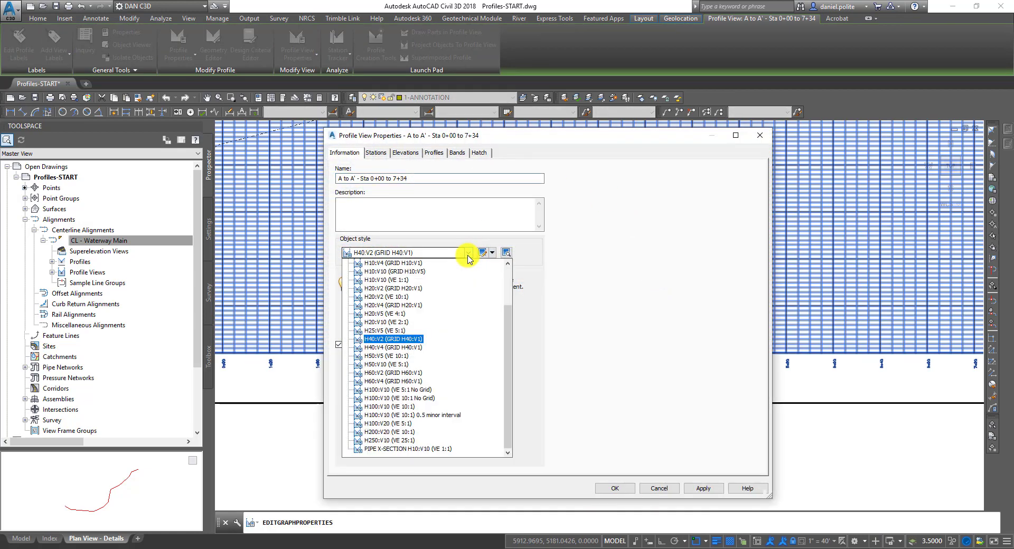
{"action": "left_click", "coordinate": [404, 348]}
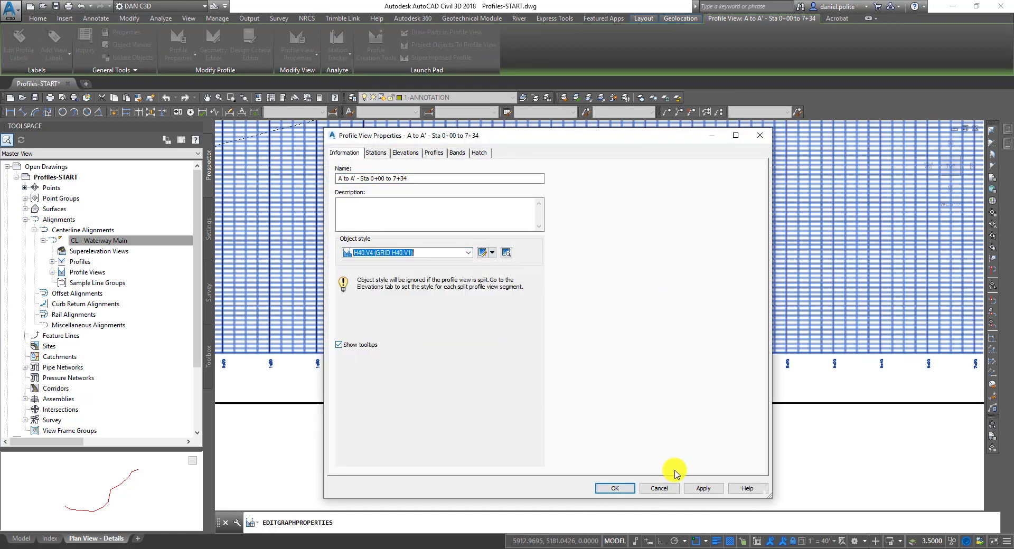
{"action": "left_click", "coordinate": [628, 489]}
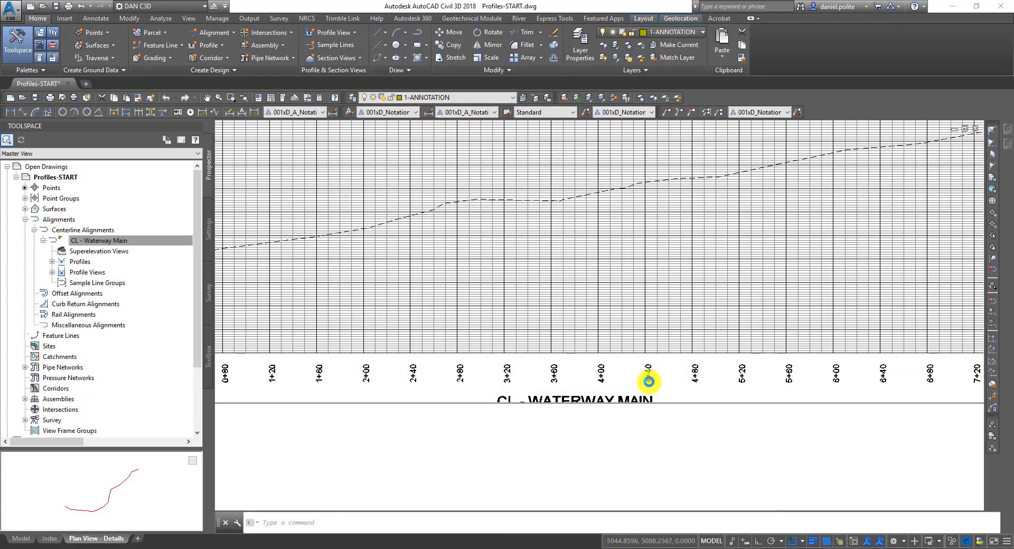
Return to paper space and resize the viewport, lowering its upper edge to just above the grid and its lower edge below the title.
{"action": "scroll", "coordinate": [649, 384], "scroll_direction": "down", "scroll_amount": 4}
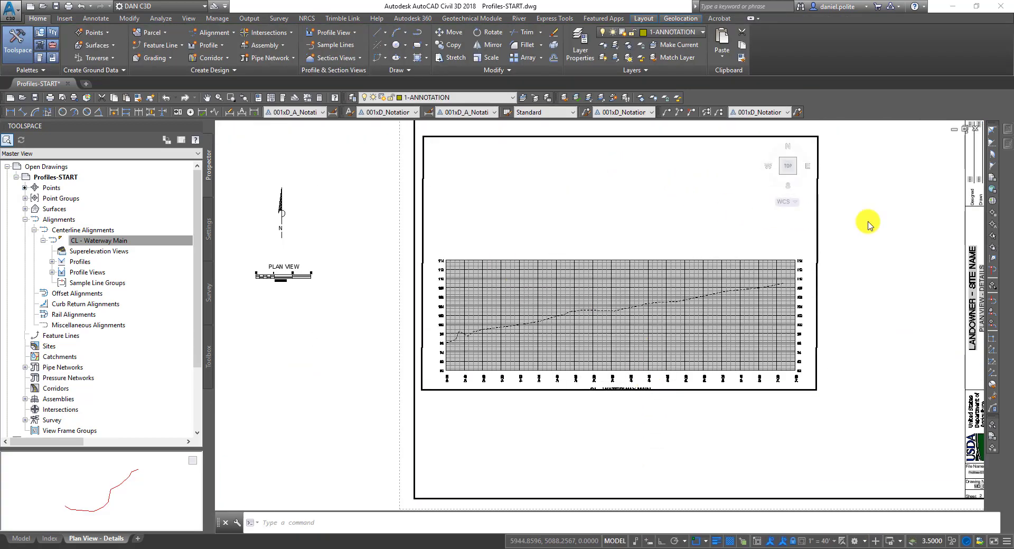
{"action": "left_click", "coordinate": [753, 190]}
{"action": "left_click", "coordinate": [628, 132]}
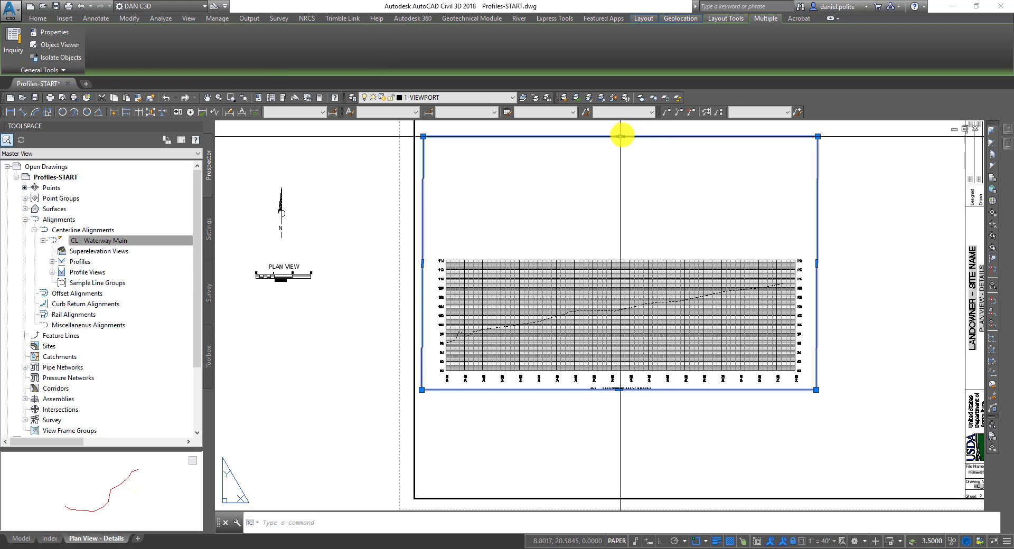
{"action": "left_click", "coordinate": [620, 137]}
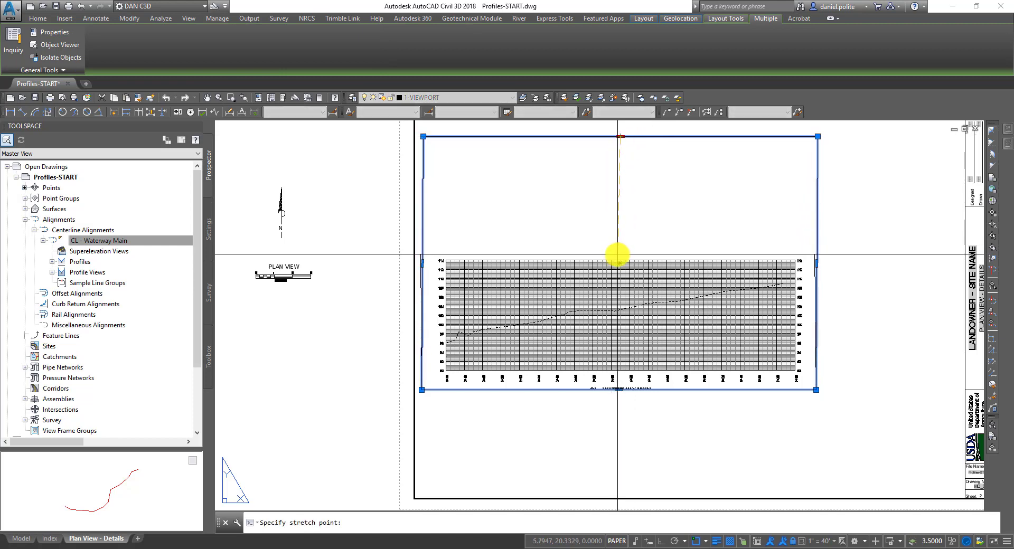
{"action": "left_click", "coordinate": [617, 254]}
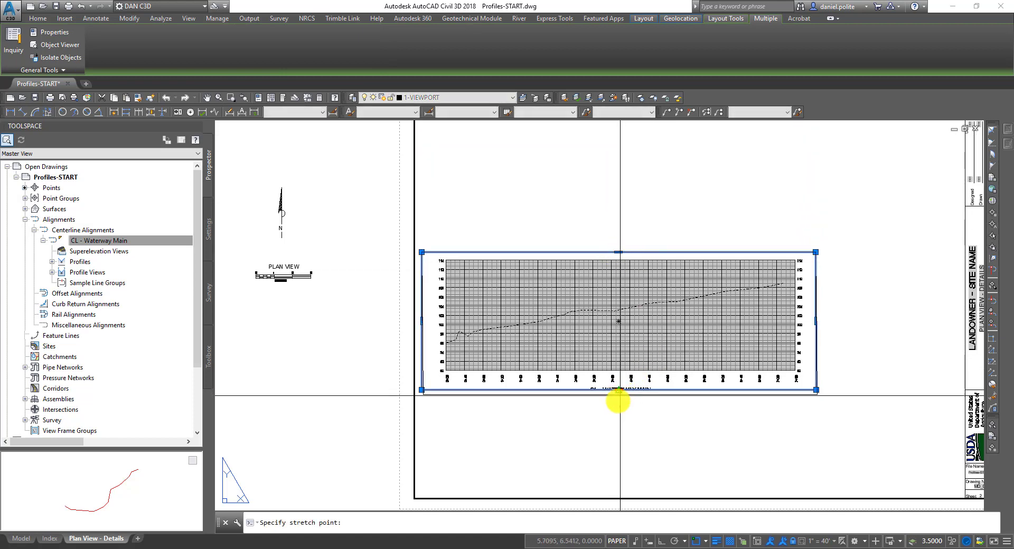
{"action": "left_click", "coordinate": [617, 409]}
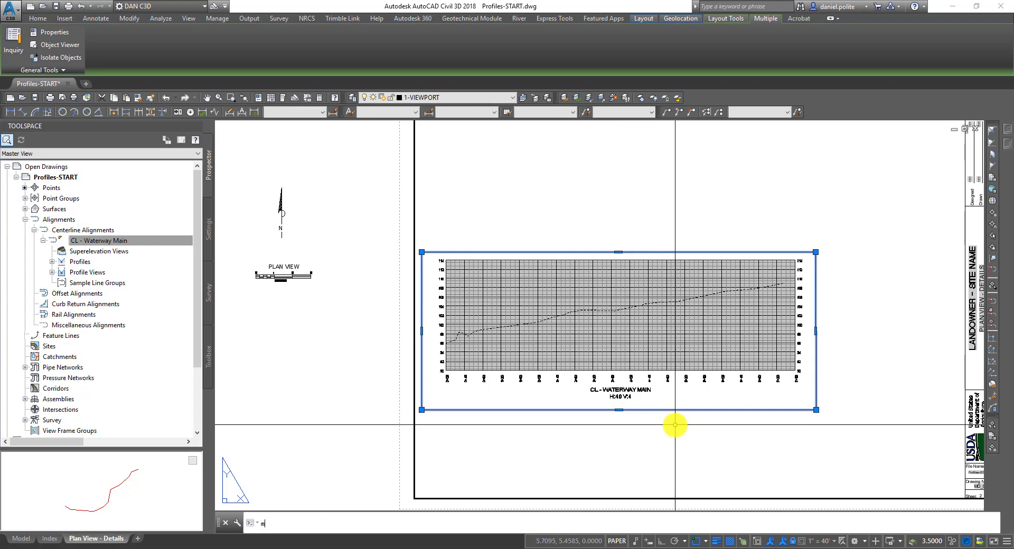
Move the resized profile viewport up into the upper left corner inside the sheet border.
{"action": "key", "text": "Return"}
{"action": "left_click", "coordinate": [663, 351]}
{"action": "scroll", "coordinate": [663, 351], "scroll_direction": "down", "scroll_amount": 2}
{"action": "scroll", "coordinate": [680, 281], "scroll_direction": "up", "scroll_amount": 2}
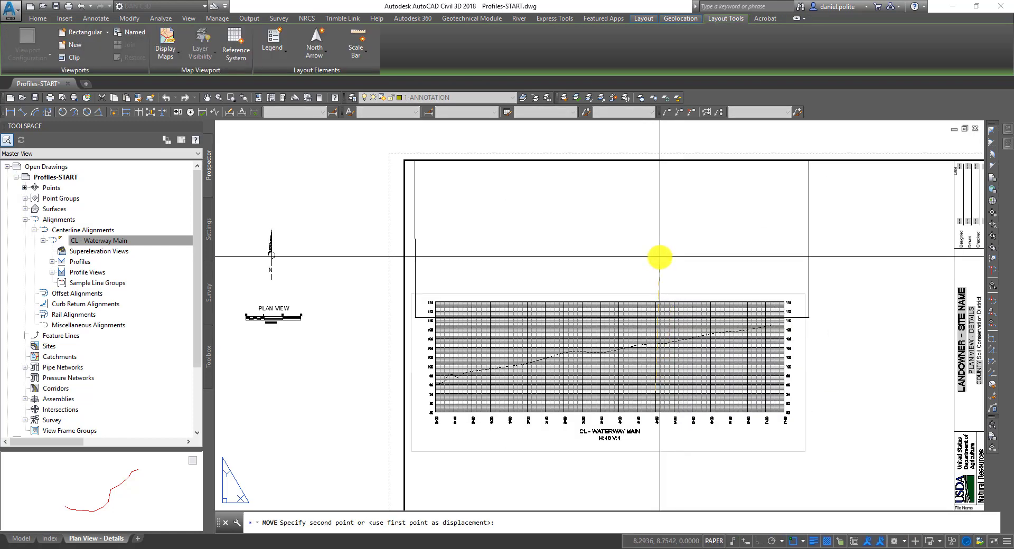
{"action": "left_click", "coordinate": [656, 199]}
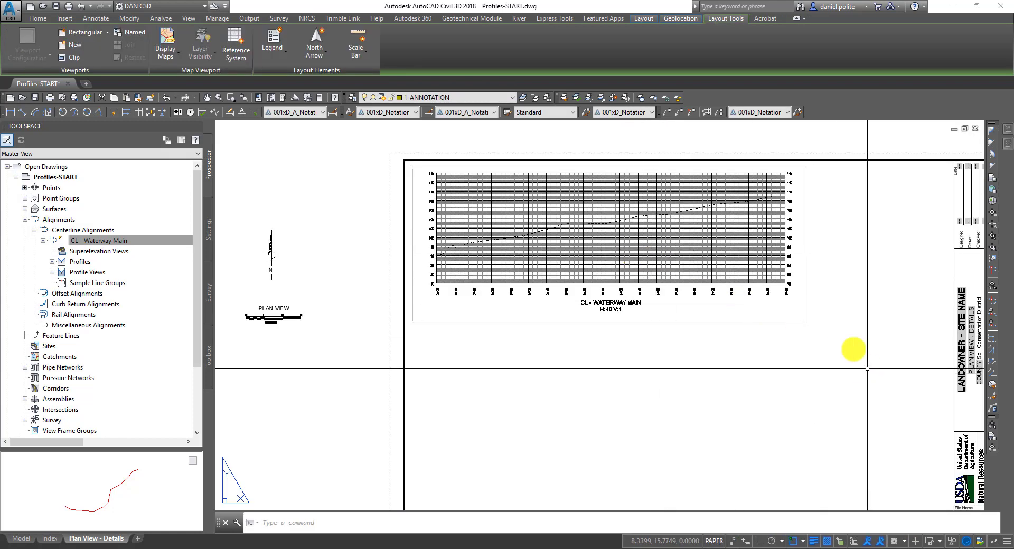
{"action": "left_click", "coordinate": [843, 333]}
{"action": "left_click", "coordinate": [793, 309]}
{"action": "key", "text": "Escape"}
Examine the profile view's title scale, station and elevation labels, and the space around its viewport on the sheet.
{"action": "scroll", "coordinate": [619, 253], "scroll_direction": "up", "scroll_amount": 6}
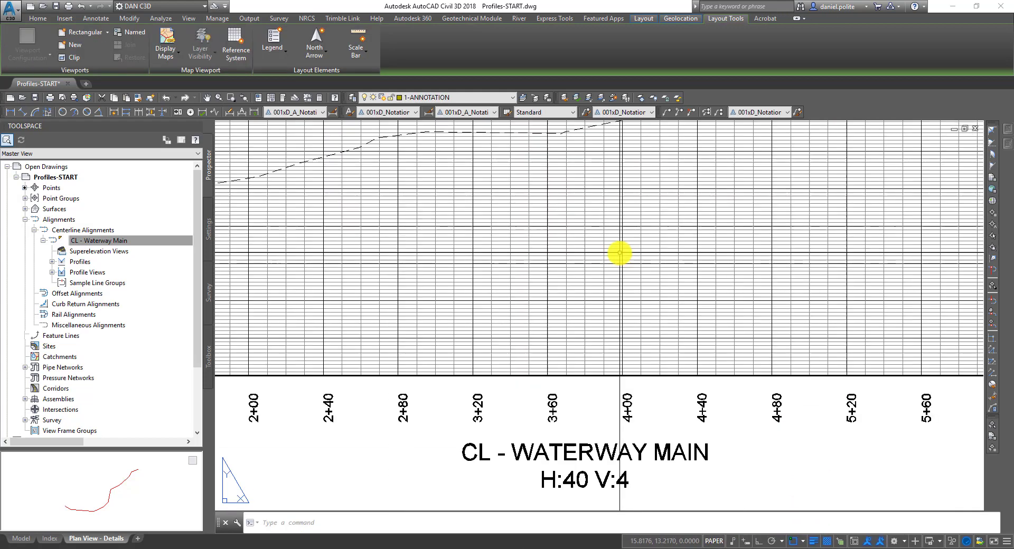
{"action": "scroll", "coordinate": [600, 396], "scroll_direction": "down", "scroll_amount": 4}
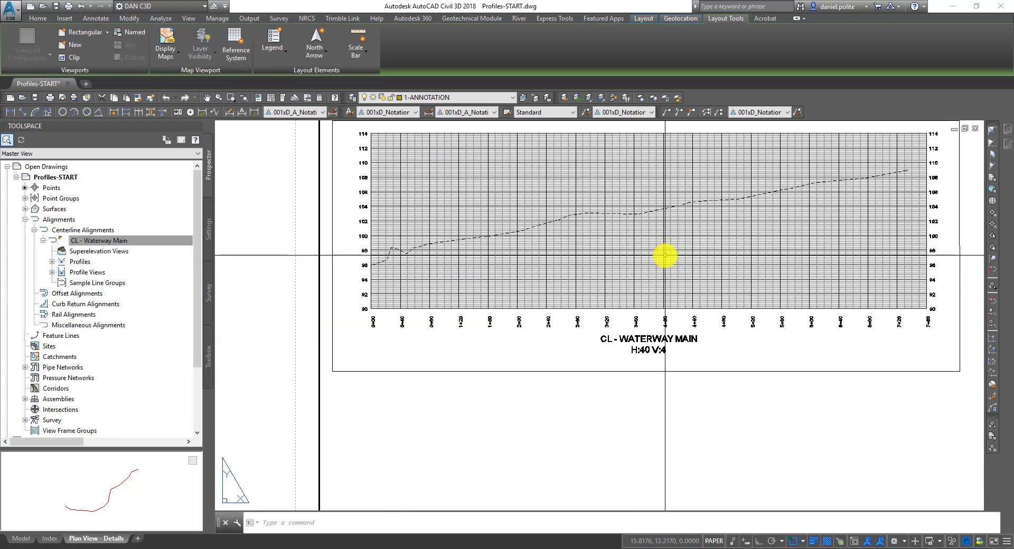
{"action": "middle_click_drag", "start_coordinate": [665, 256], "coordinate": [571, 295]}
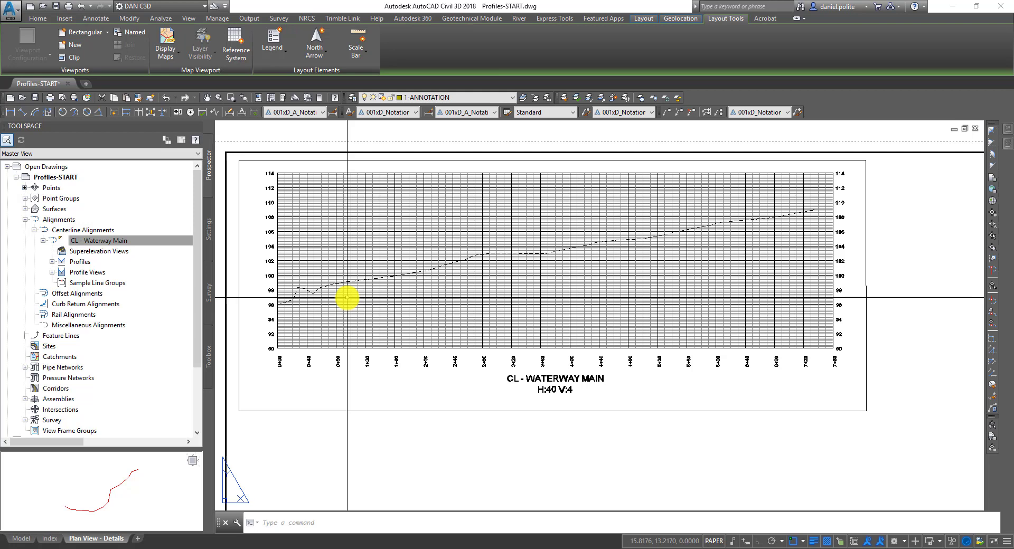
{"action": "scroll", "coordinate": [346, 298], "scroll_direction": "down", "scroll_amount": 3}
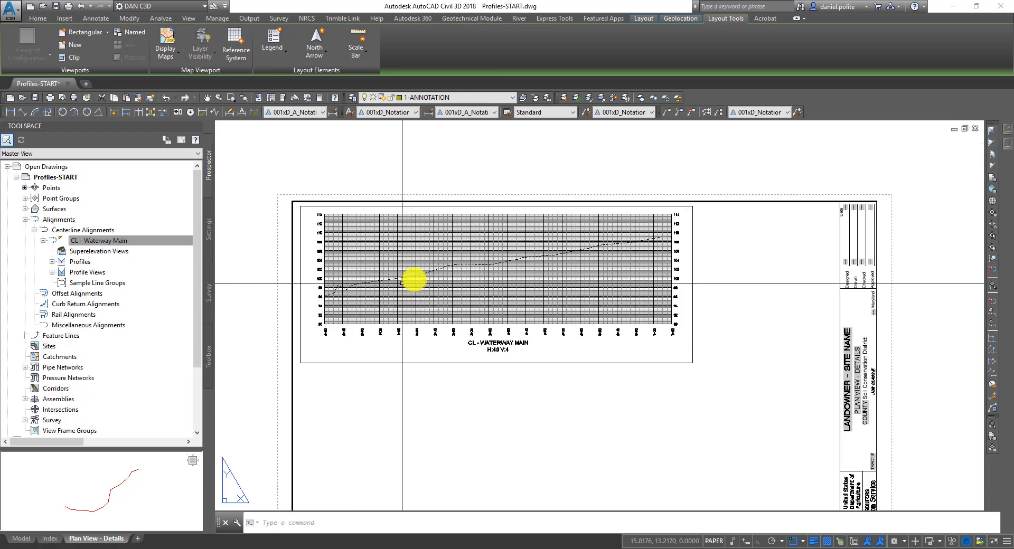
{"action": "scroll", "coordinate": [759, 279], "scroll_direction": "down", "scroll_amount": 2}
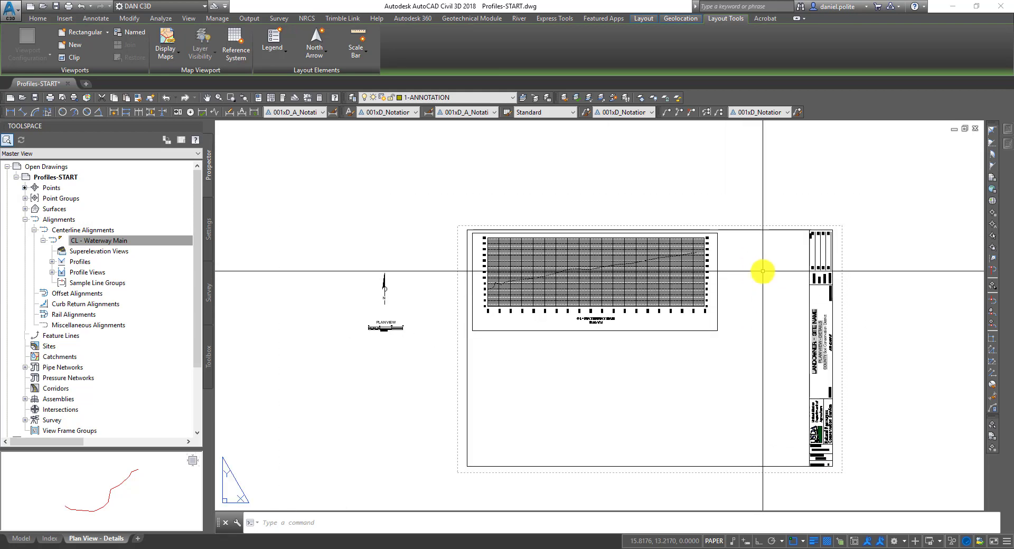
{"action": "middle_click_drag", "start_coordinate": [762, 271], "coordinate": [663, 261]}
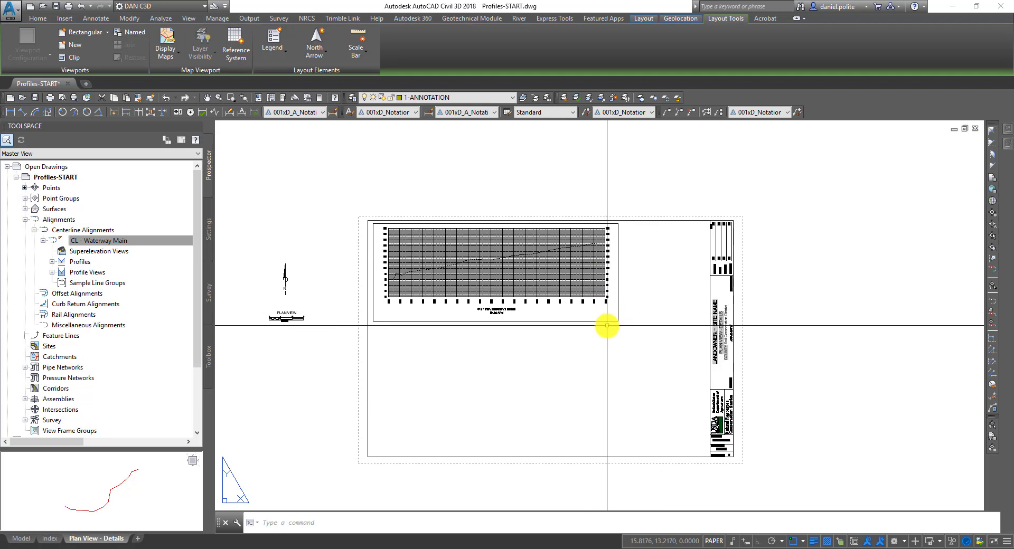
{"action": "scroll", "coordinate": [481, 290], "scroll_direction": "up", "scroll_amount": 5}
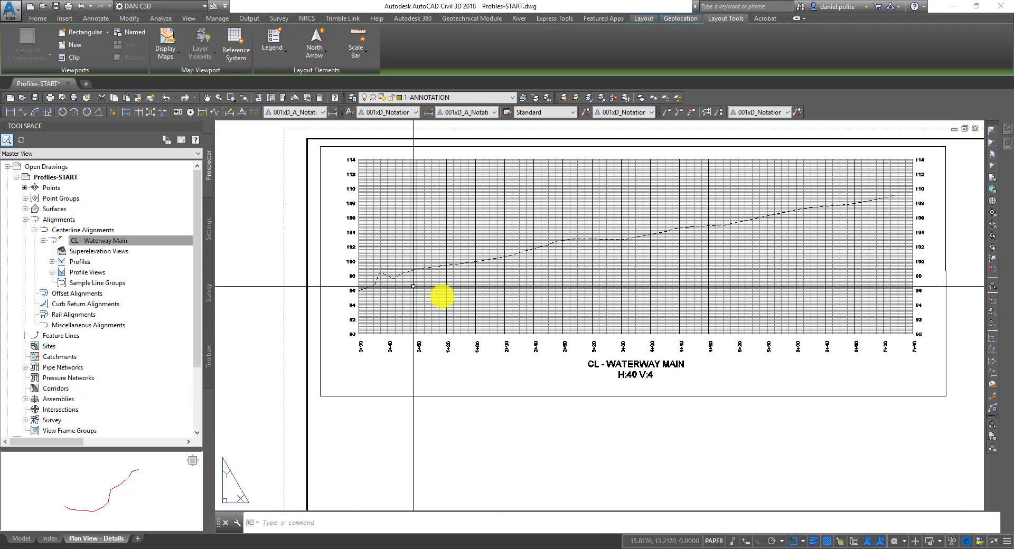
{"action": "scroll", "coordinate": [413, 286], "scroll_direction": "up", "scroll_amount": 2}
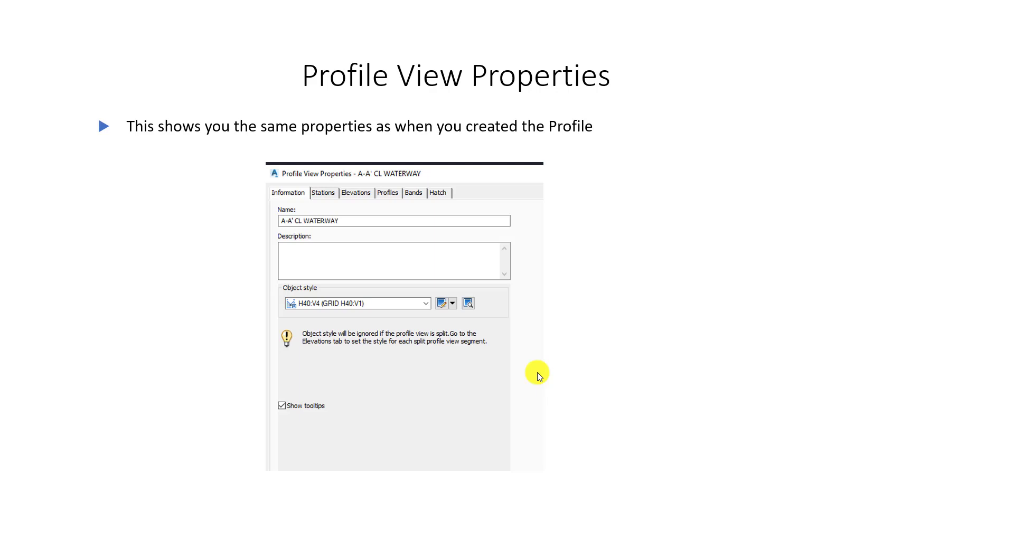
{"action": "key", "text": "Right"}
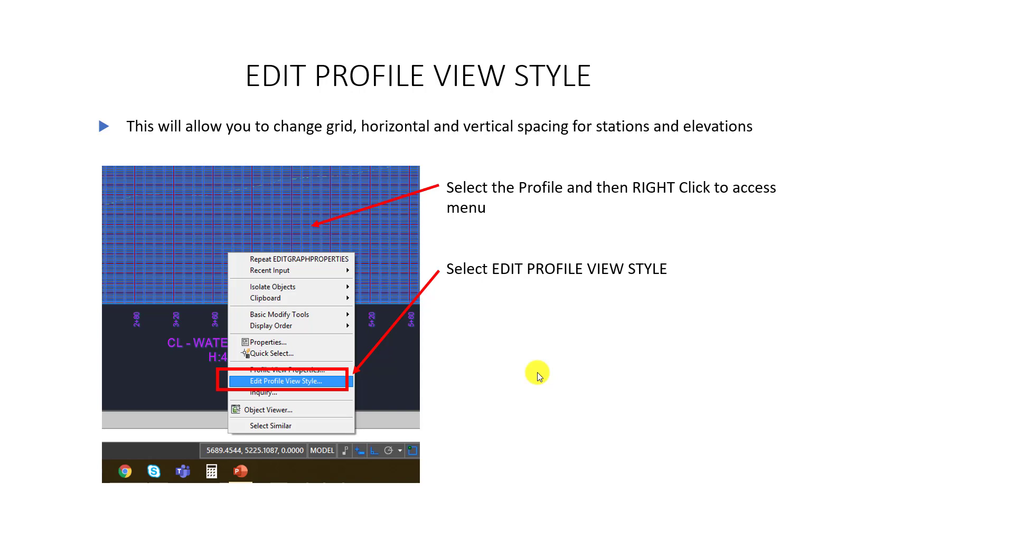
{"action": "left_click", "coordinate": [536, 373]}
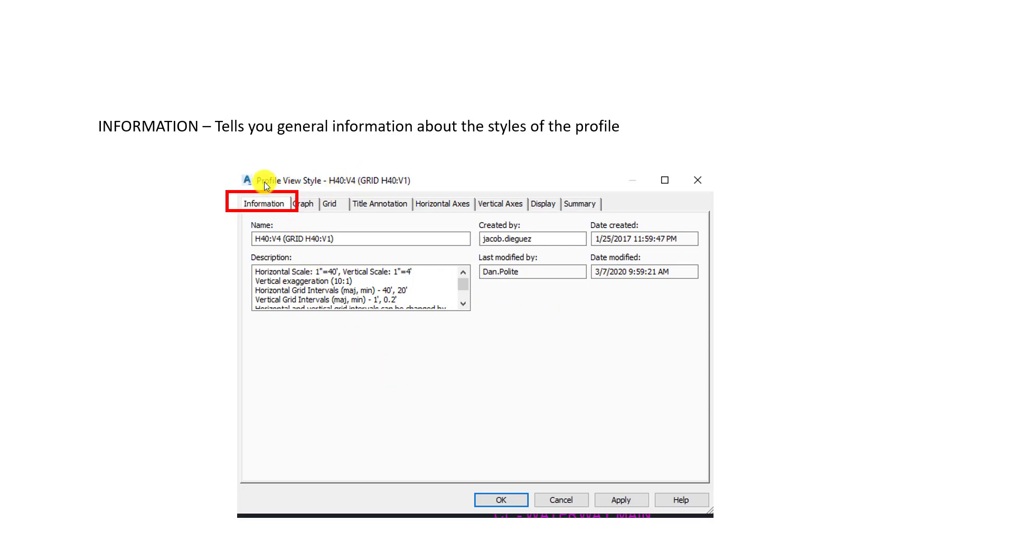
{"action": "left_click", "coordinate": [322, 204]}
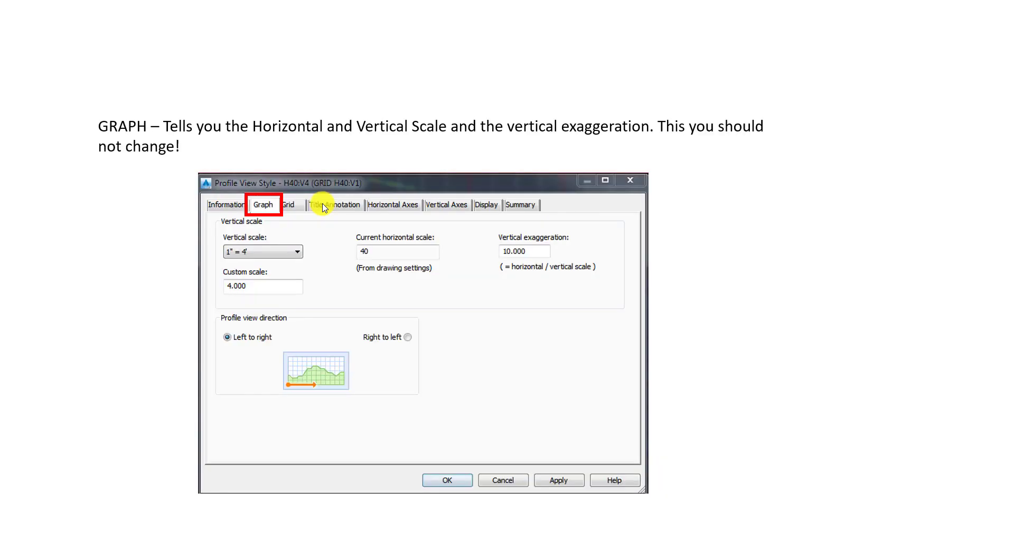
{"action": "left_click", "coordinate": [324, 207]}
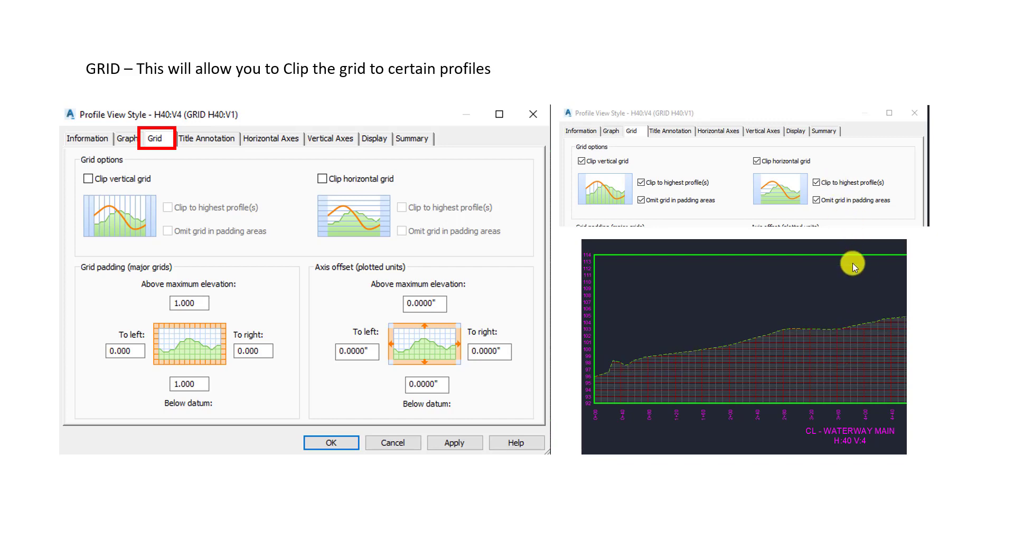
{"action": "key", "text": "Right"}
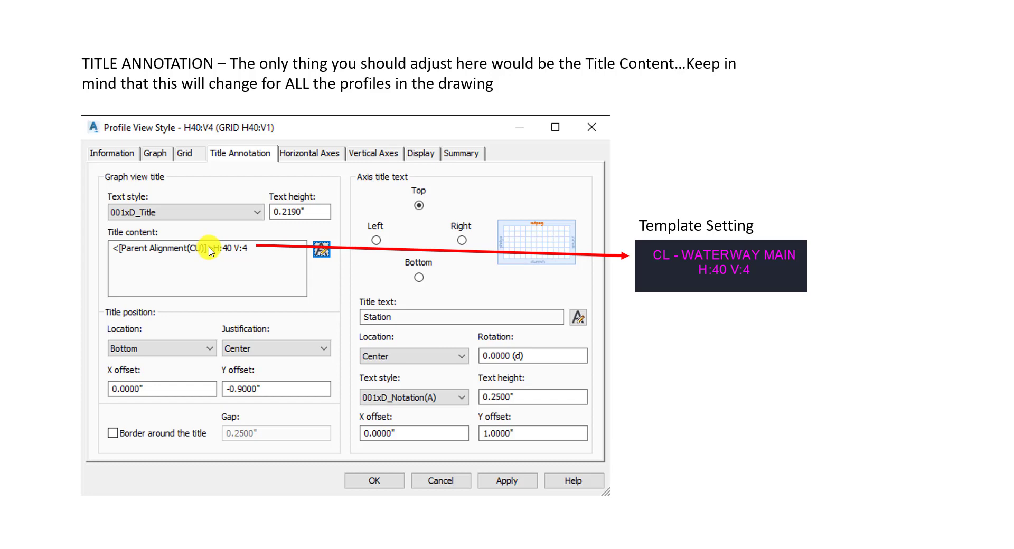
{"action": "left_click", "coordinate": [243, 334]}
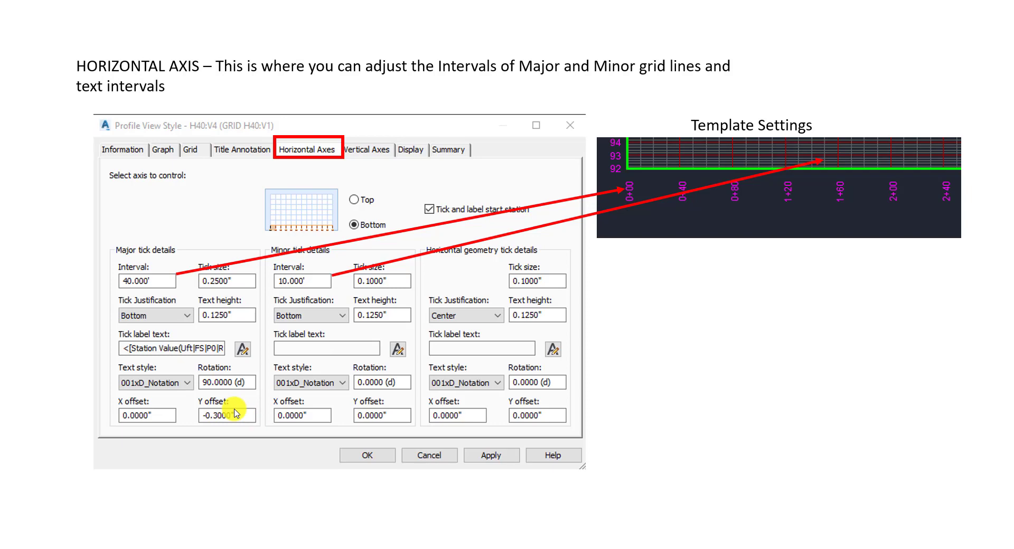
{"action": "left_click", "coordinate": [364, 259]}
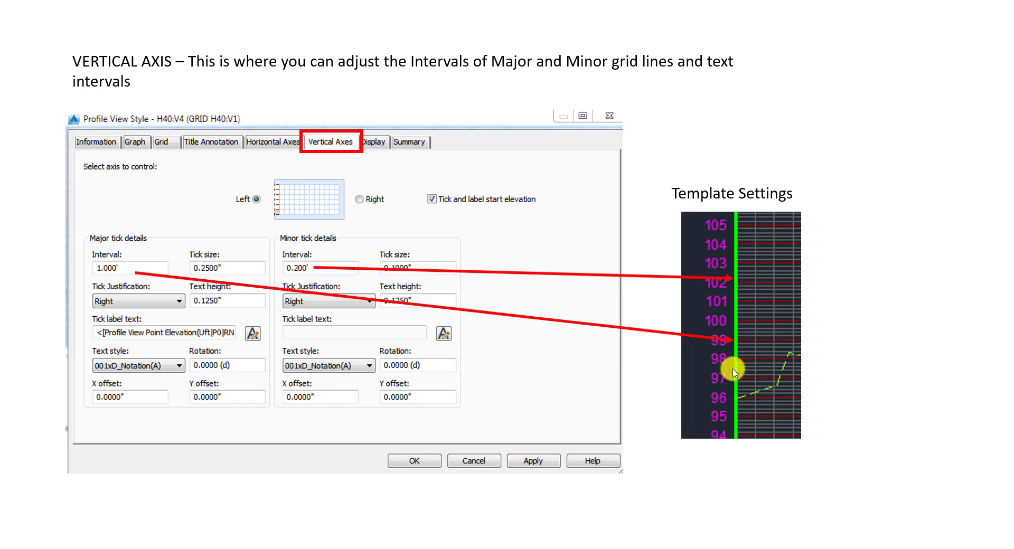
{"action": "left_click", "coordinate": [781, 473]}
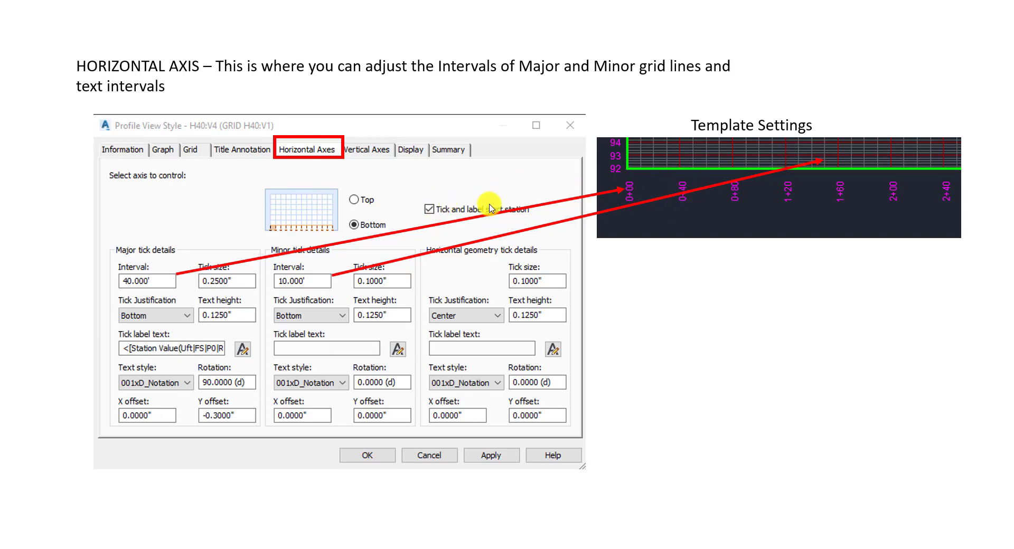
{"action": "left_click", "coordinate": [484, 444]}
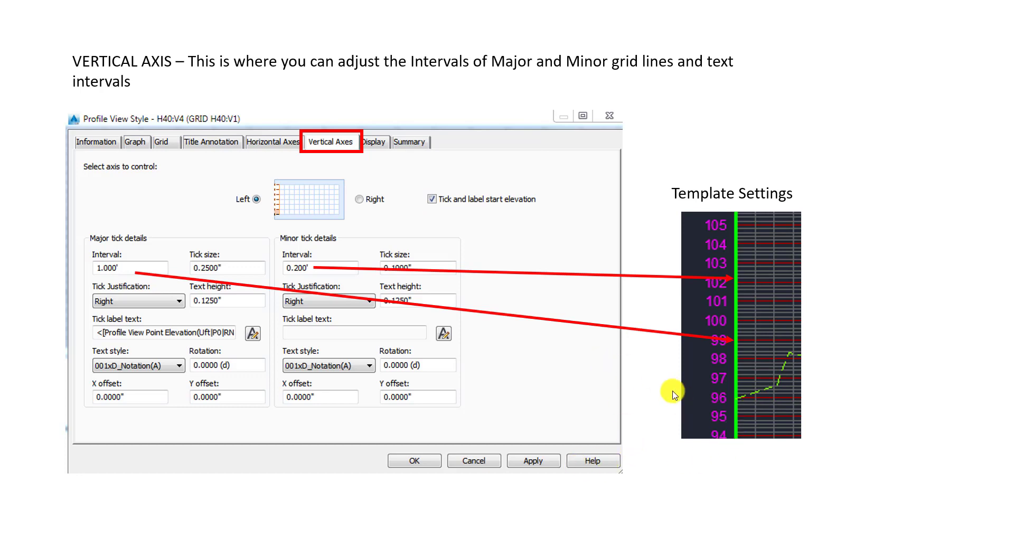
{"action": "key", "text": "Down"}
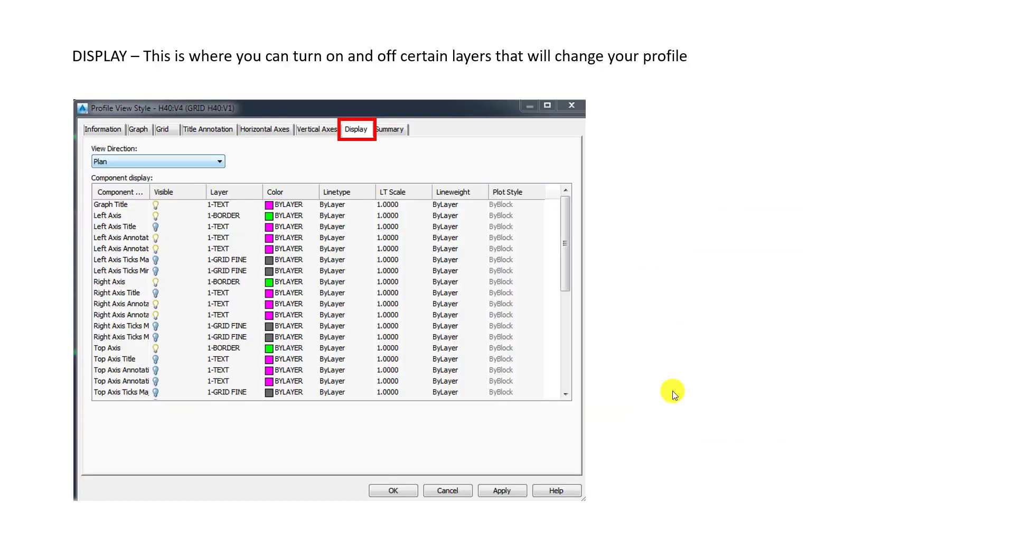
{"action": "key", "text": "Down"}
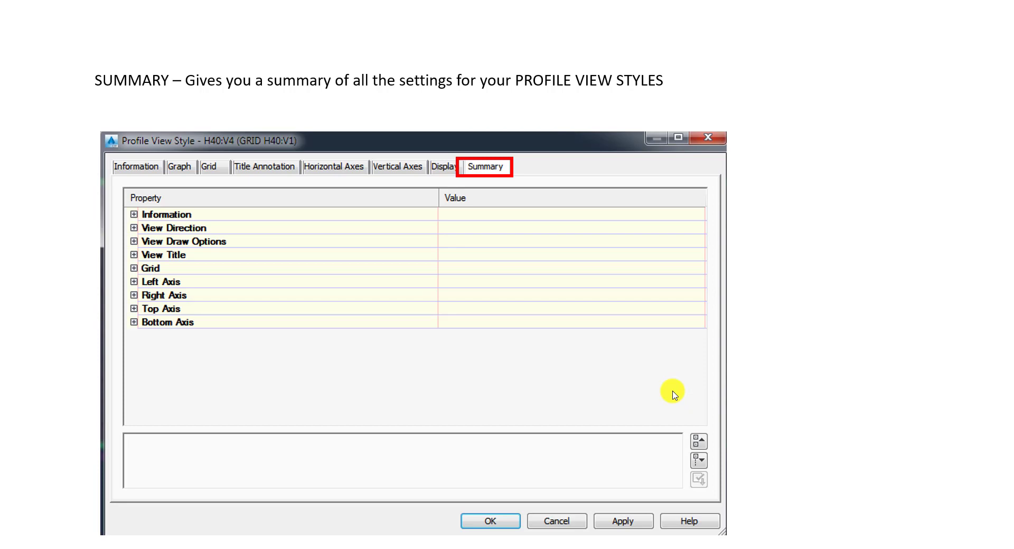
{"action": "key", "text": "Down"}
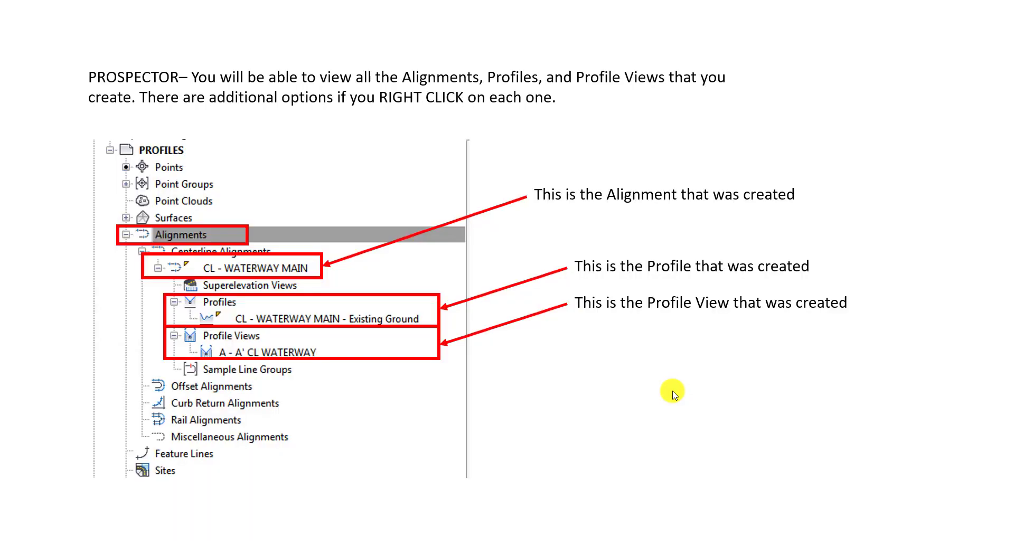
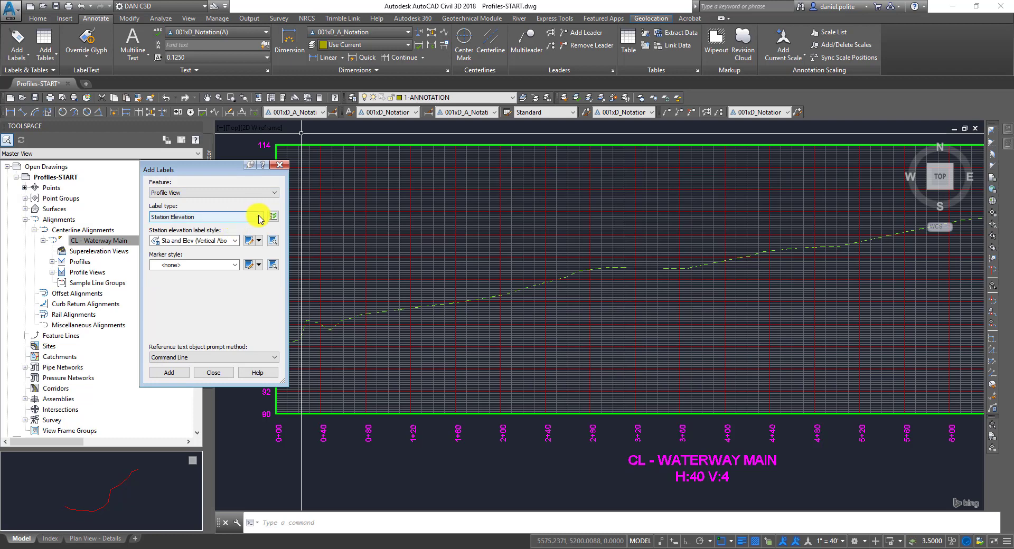
Examine the label types, station elevation label styles and marker styles available for profile view labels, and leave without adding a label.
{"action": "left_click", "coordinate": [260, 219]}
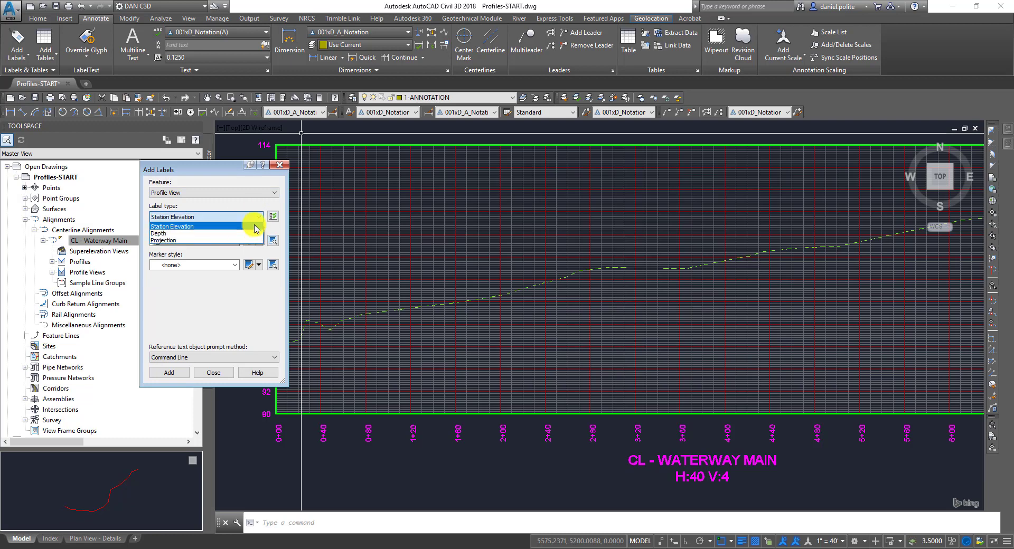
{"action": "left_click", "coordinate": [258, 221]}
{"action": "left_click", "coordinate": [236, 243]}
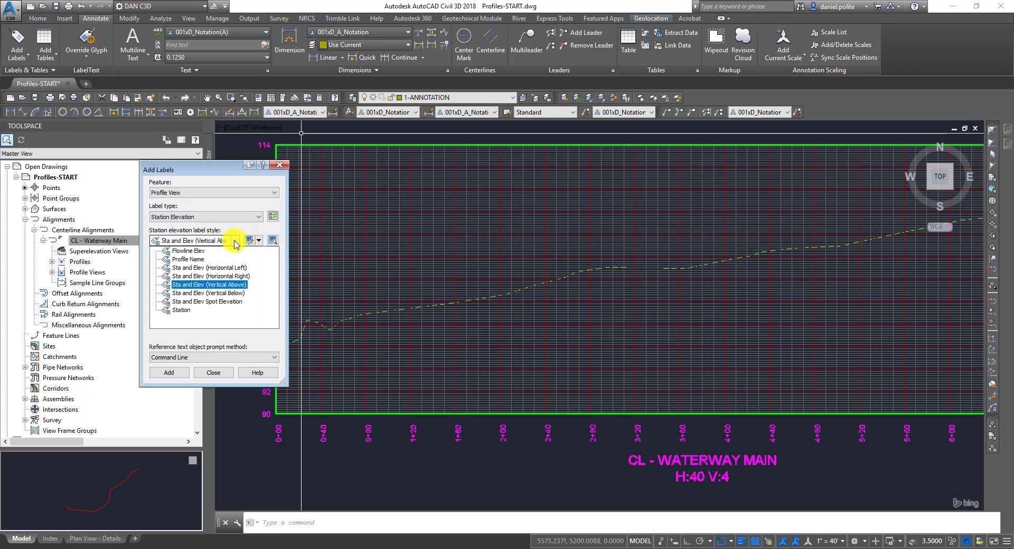
{"action": "left_click", "coordinate": [209, 285]}
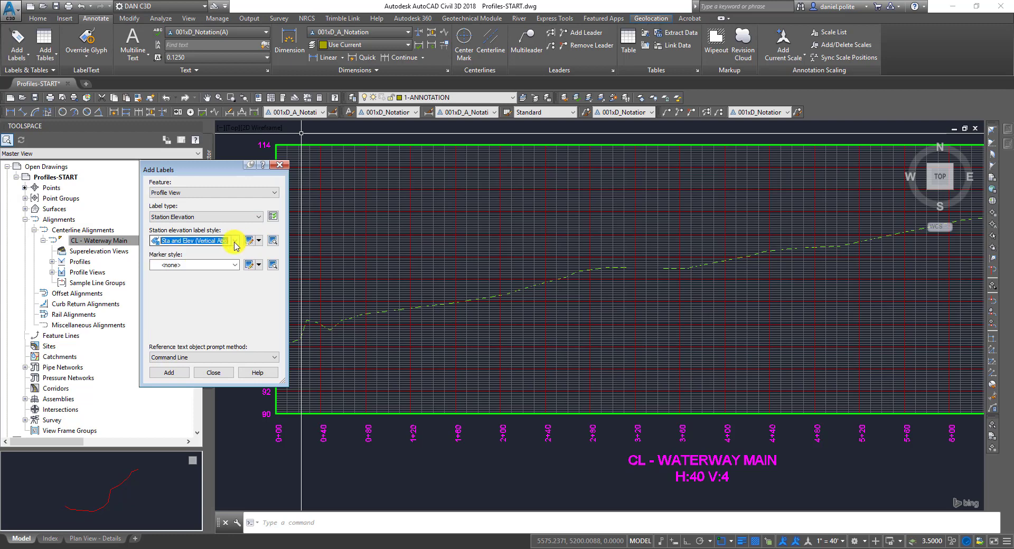
{"action": "left_click", "coordinate": [237, 266]}
{"action": "left_click", "coordinate": [190, 310]}
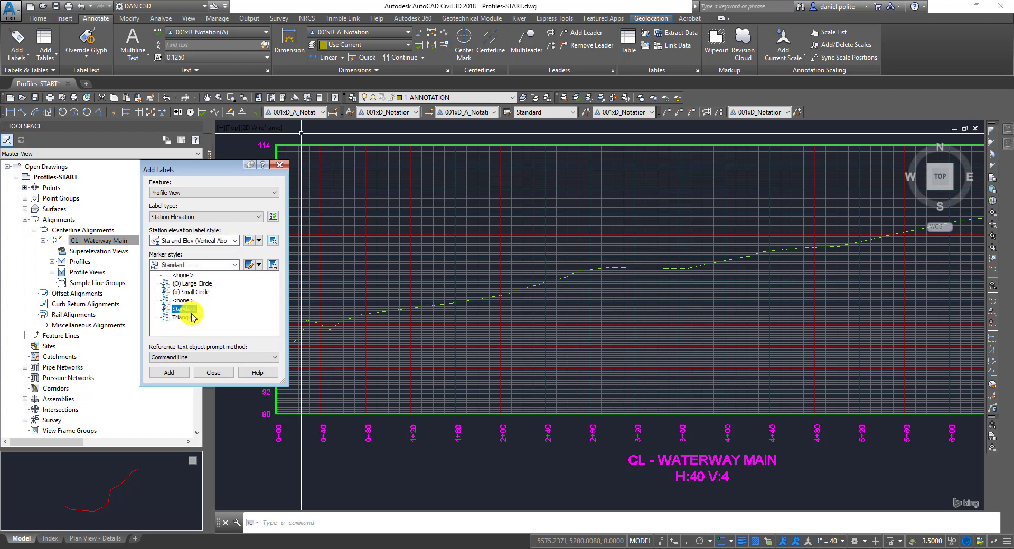
{"action": "left_click", "coordinate": [183, 300]}
{"action": "left_click", "coordinate": [216, 373]}
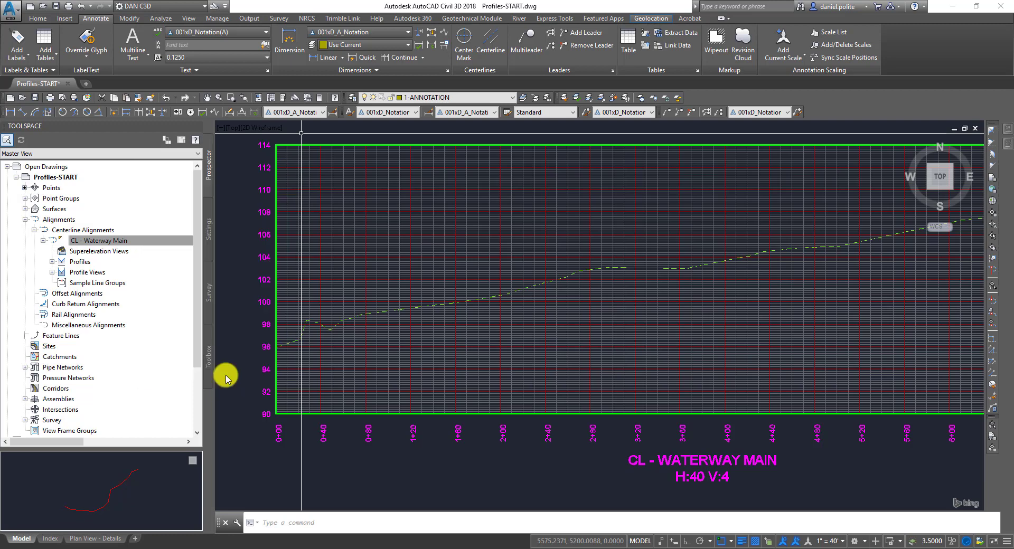
Add a Grade Breaks label in the Station and Elevation (Above - Even Sta 0.1 Elev) style to the existing ground profile's labels.
{"action": "left_click", "coordinate": [536, 285]}
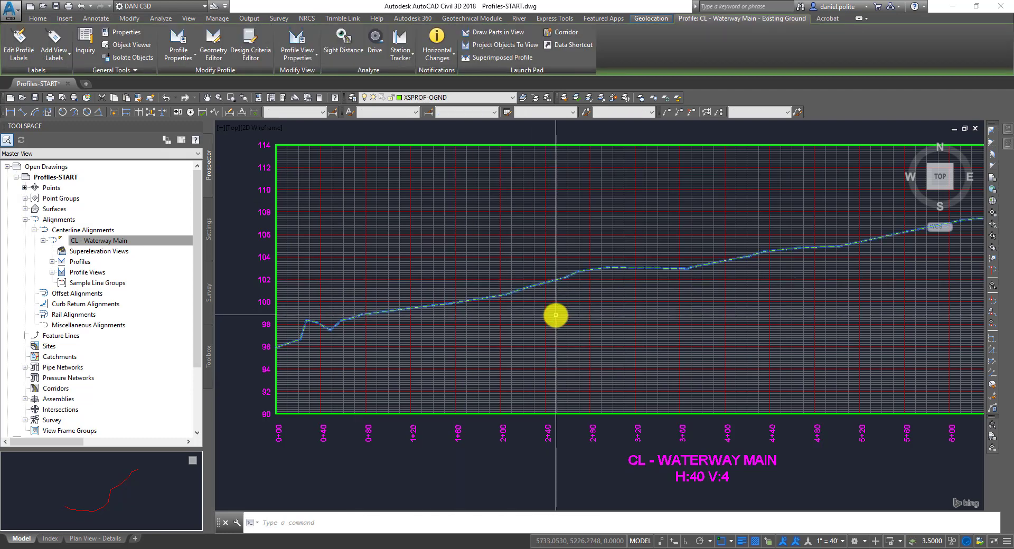
{"action": "middle_click_drag", "start_coordinate": [597, 304], "coordinate": [540, 309]}
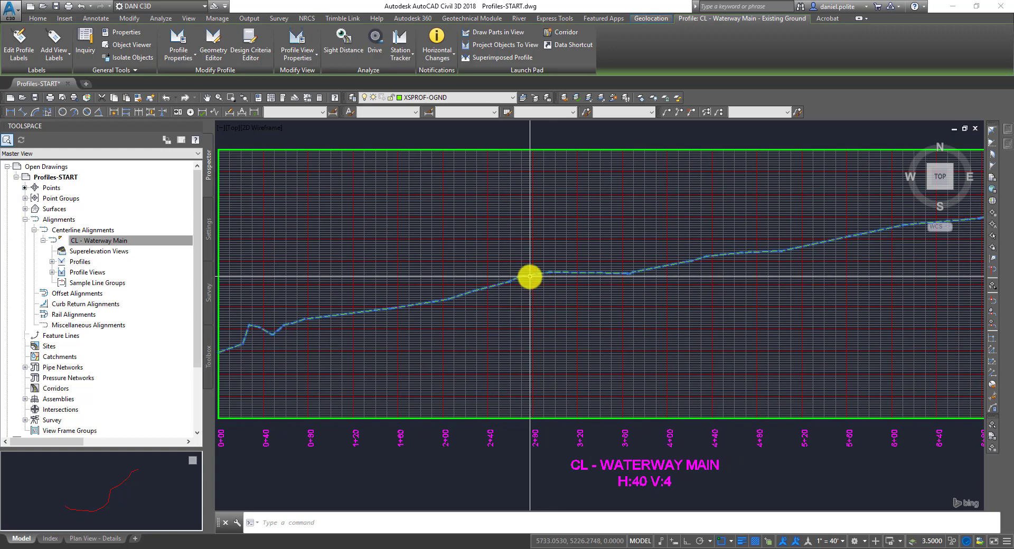
{"action": "right_click", "coordinate": [530, 276]}
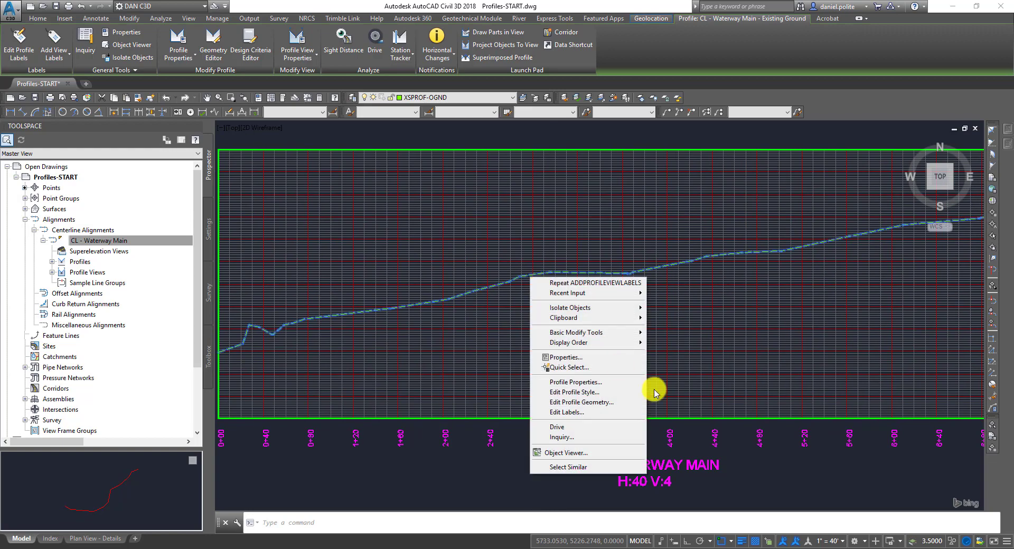
{"action": "left_click", "coordinate": [612, 412]}
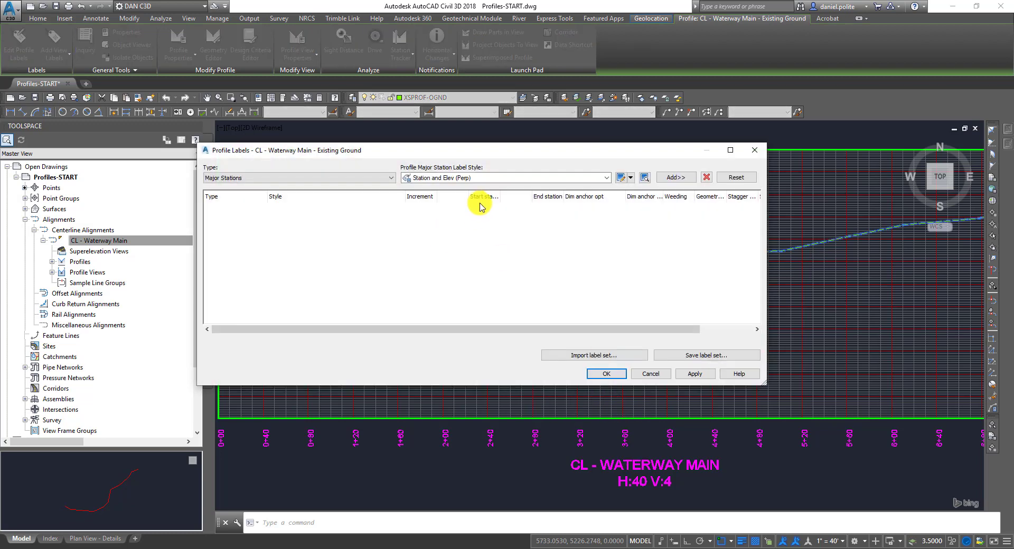
{"action": "left_click", "coordinate": [390, 186]}
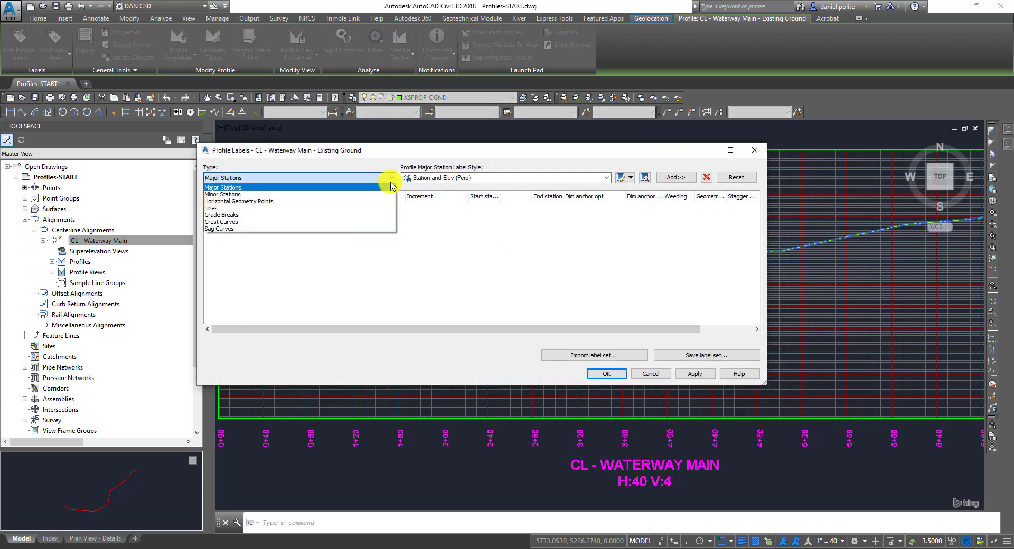
{"action": "left_click", "coordinate": [244, 215]}
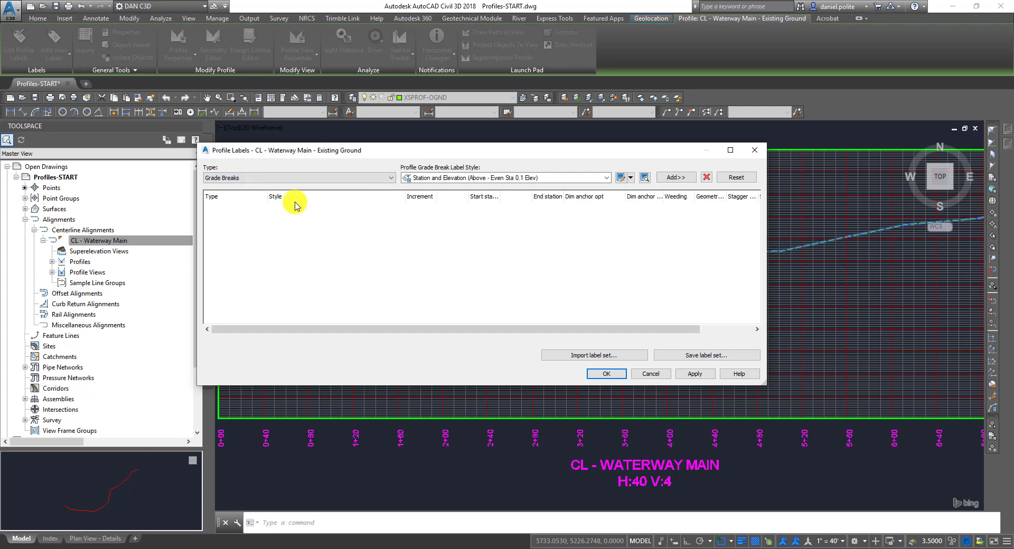
{"action": "left_click", "coordinate": [671, 178]}
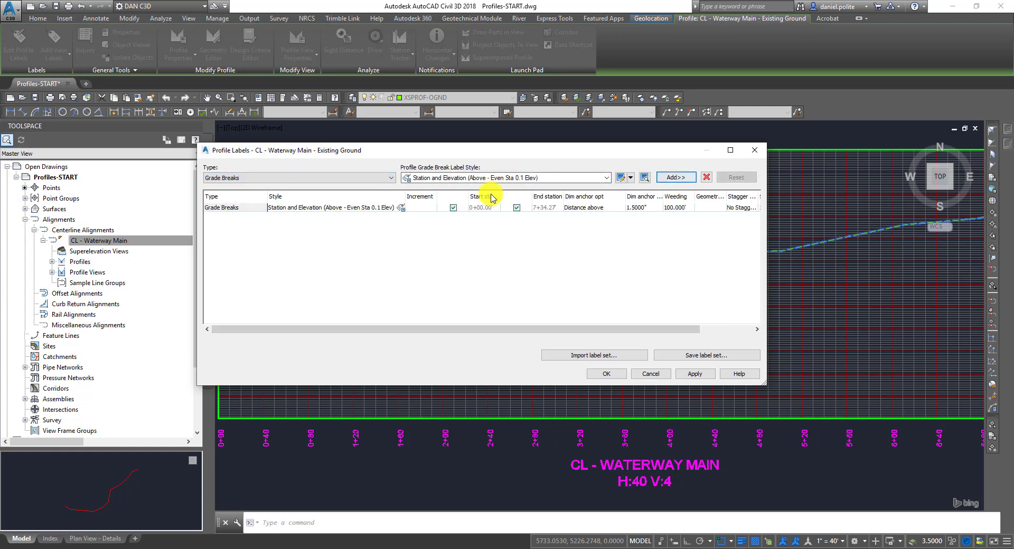
{"action": "left_click", "coordinate": [516, 207]}
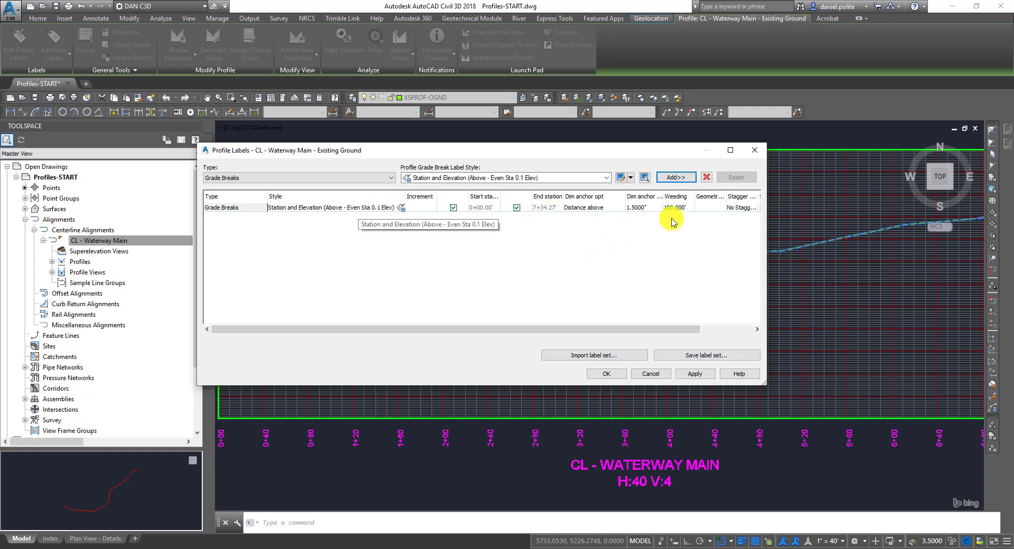
{"action": "left_click_drag", "start_coordinate": [674, 330], "coordinate": [565, 332]}
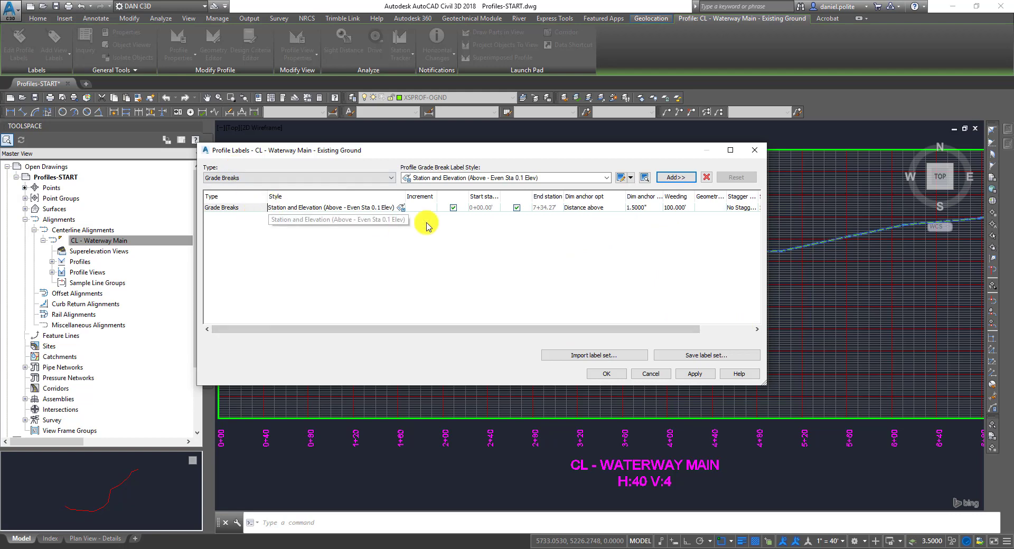
Change the Grade Breaks label style to Wway Station and Elevation (Below) and apply it to the existing ground profile.
{"action": "left_click", "coordinate": [401, 208]}
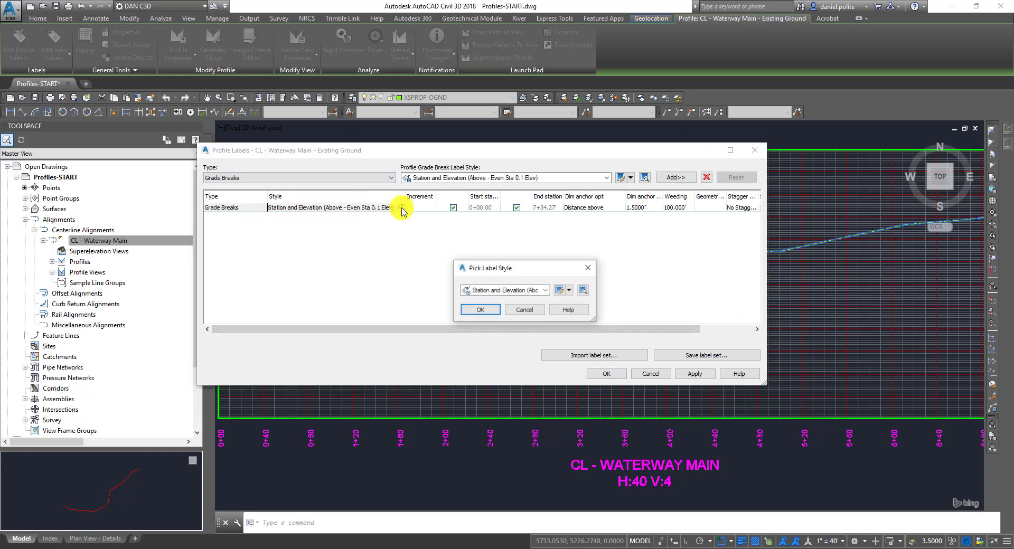
{"action": "left_click", "coordinate": [546, 290]}
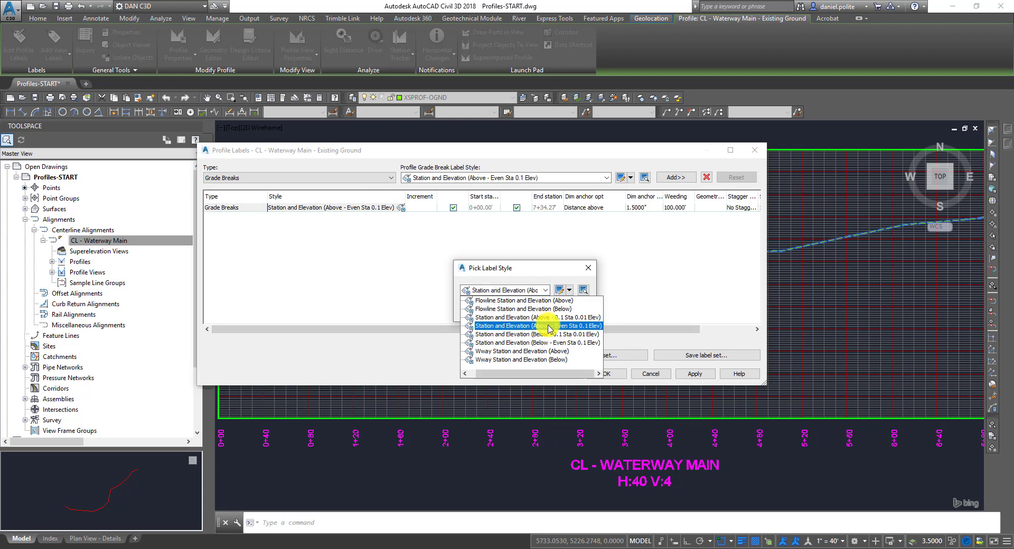
{"action": "left_click", "coordinate": [561, 361]}
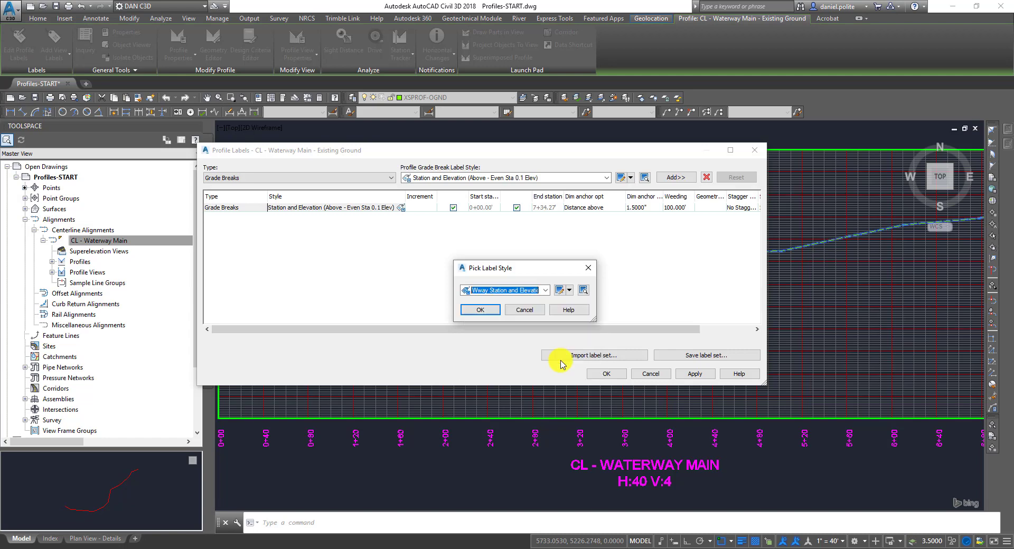
{"action": "left_click", "coordinate": [482, 310]}
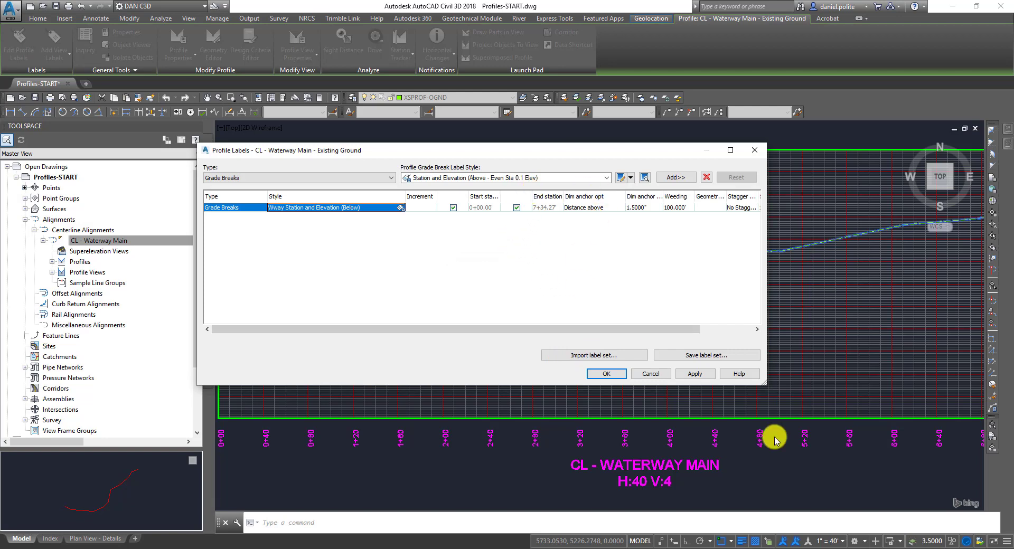
{"action": "left_click", "coordinate": [697, 373]}
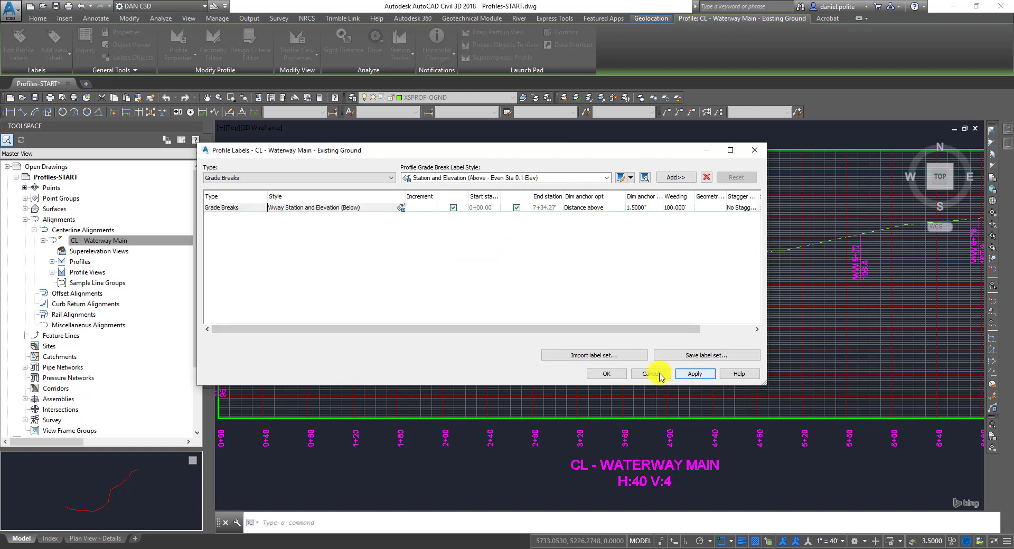
{"action": "left_click", "coordinate": [606, 373]}
Examine the waterway station and elevation labels along the whole existing ground profile, from its start to its end.
{"action": "scroll", "coordinate": [521, 298], "scroll_direction": "down", "scroll_amount": 2}
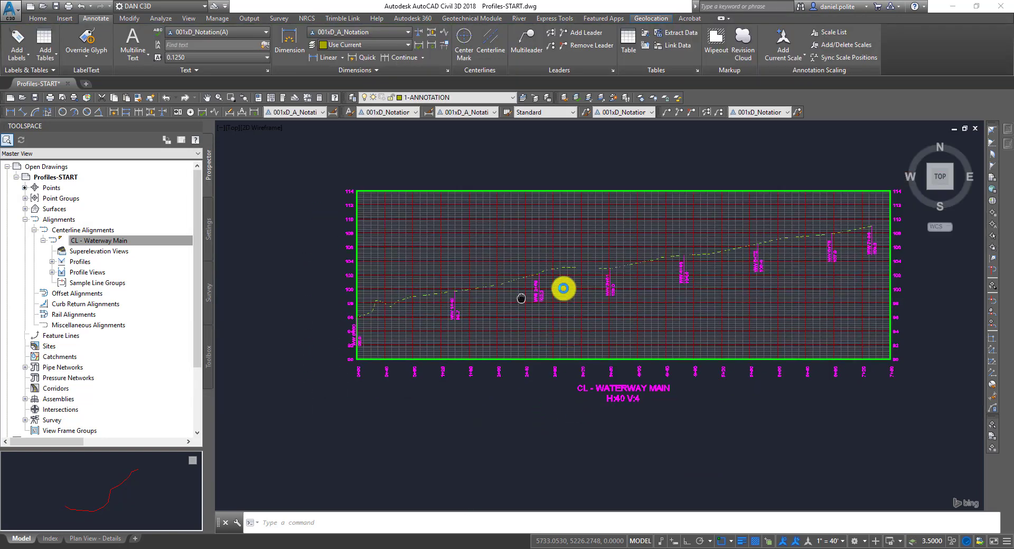
{"action": "scroll", "coordinate": [512, 280], "scroll_direction": "up", "scroll_amount": 3}
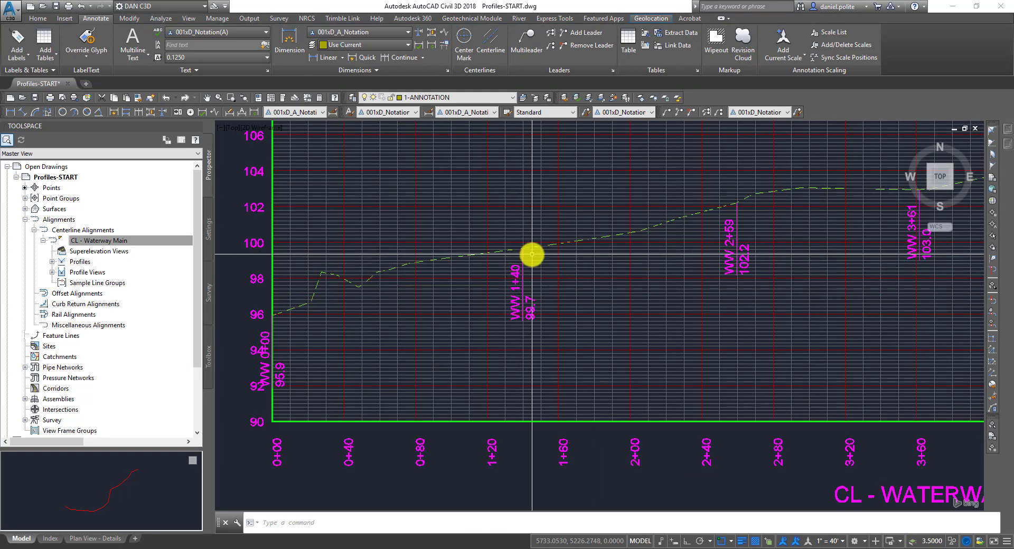
{"action": "left_click", "coordinate": [523, 261]}
{"action": "middle_click_drag", "start_coordinate": [702, 193], "coordinate": [624, 222]}
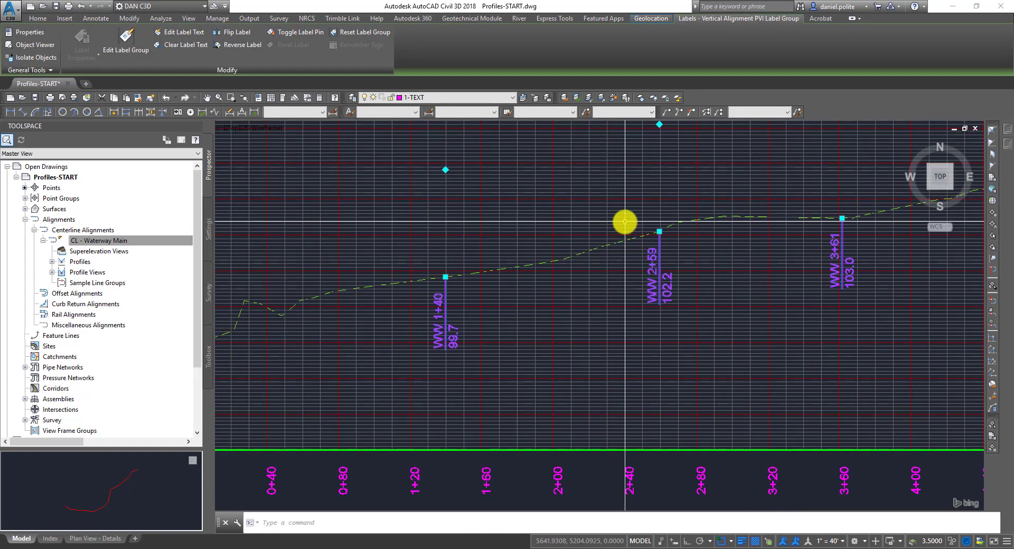
{"action": "scroll", "coordinate": [475, 324], "scroll_direction": "down", "scroll_amount": 3}
{"action": "scroll", "coordinate": [546, 281], "scroll_direction": "up", "scroll_amount": 2}
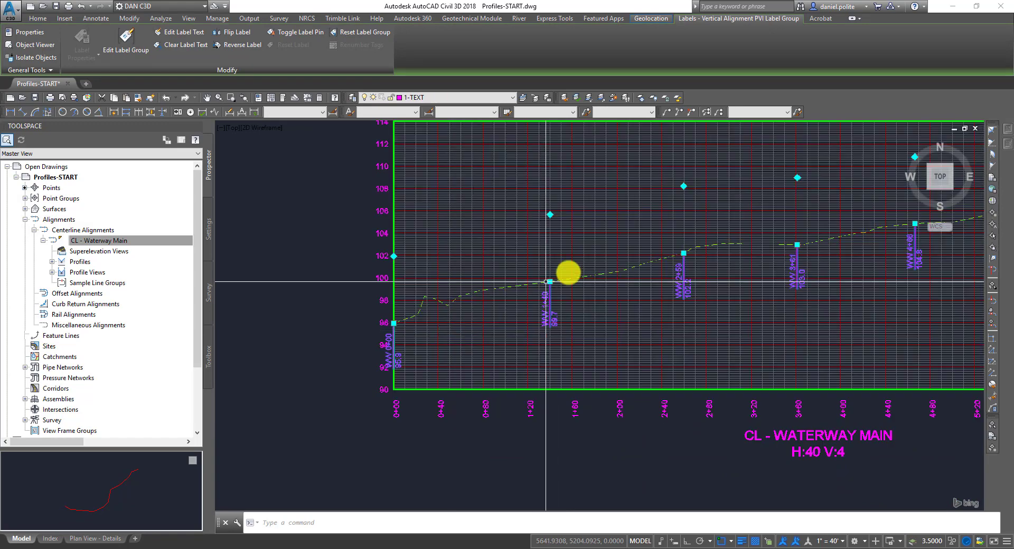
{"action": "middle_click_drag", "start_coordinate": [774, 280], "coordinate": [488, 304]}
{"action": "middle_click_drag", "start_coordinate": [775, 300], "coordinate": [570, 326]}
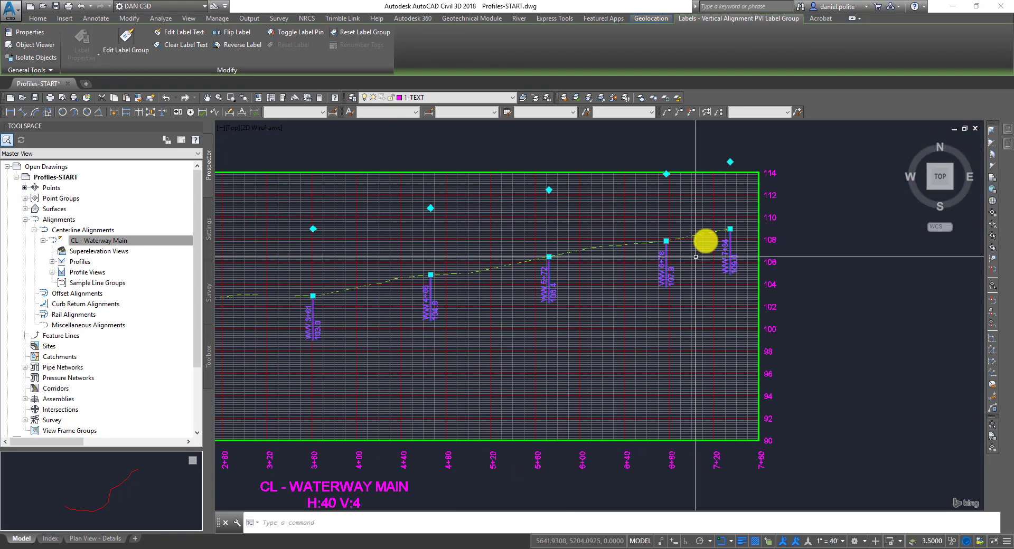
{"action": "scroll", "coordinate": [695, 257], "scroll_direction": "down", "scroll_amount": 3}
{"action": "scroll", "coordinate": [543, 257], "scroll_direction": "up", "scroll_amount": 3}
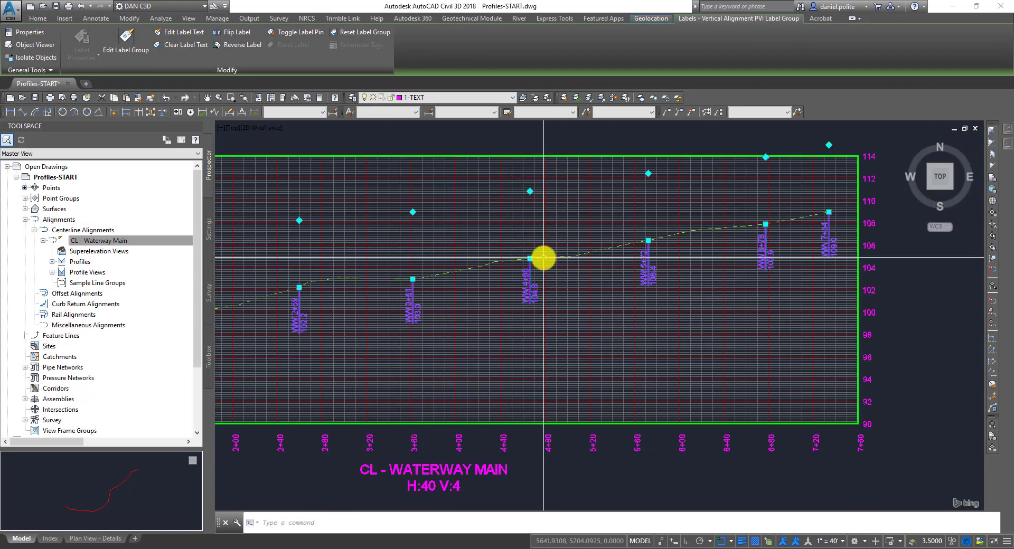
{"action": "key", "text": "Escape"}
{"action": "left_click", "coordinate": [543, 257]}
{"action": "key", "text": "Escape"}
Reopen the existing ground profile's label settings and enable the automatic start and end stations for the Grade Breaks label.
{"action": "left_click", "coordinate": [530, 283]}
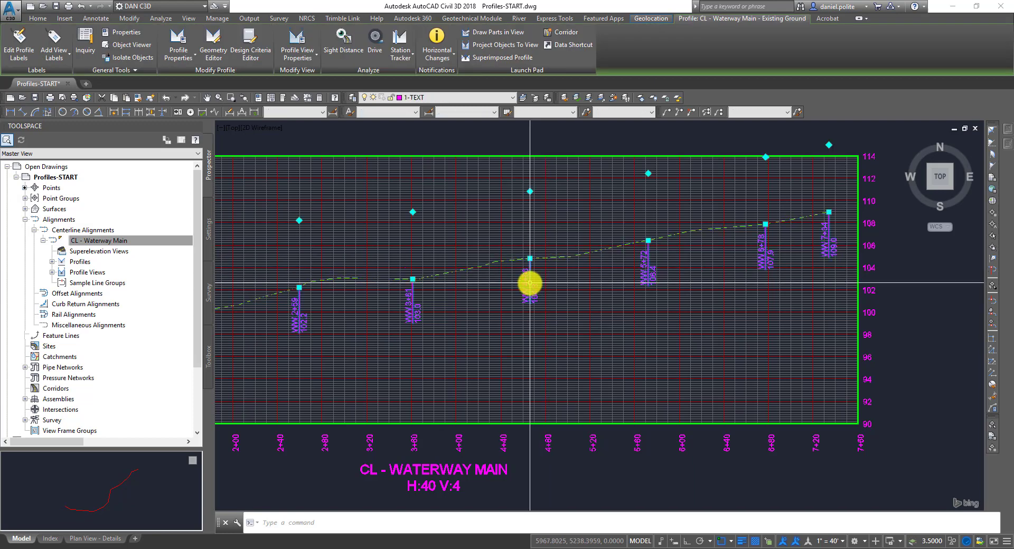
{"action": "double_click", "coordinate": [529, 283]}
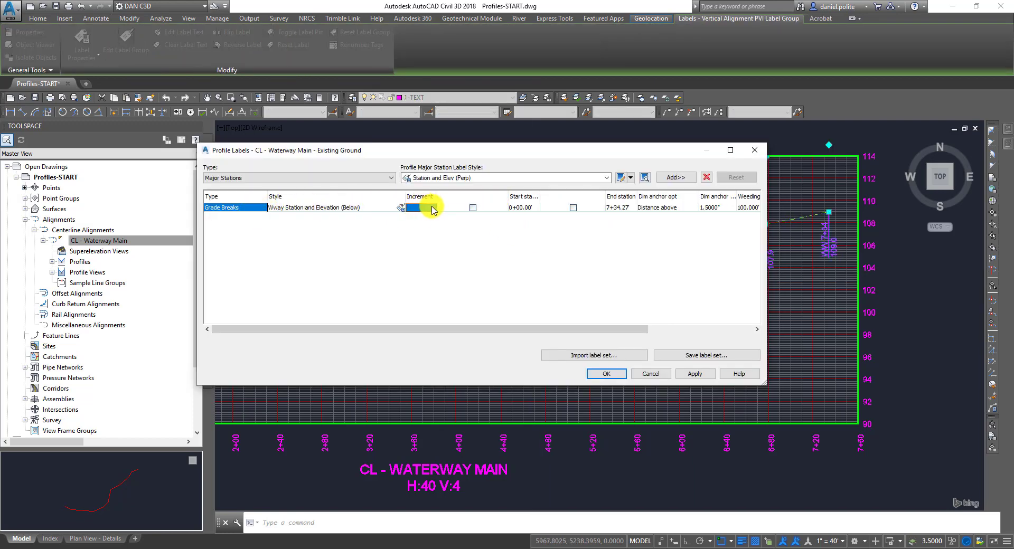
{"action": "left_click", "coordinate": [472, 208]}
{"action": "left_click", "coordinate": [573, 208]}
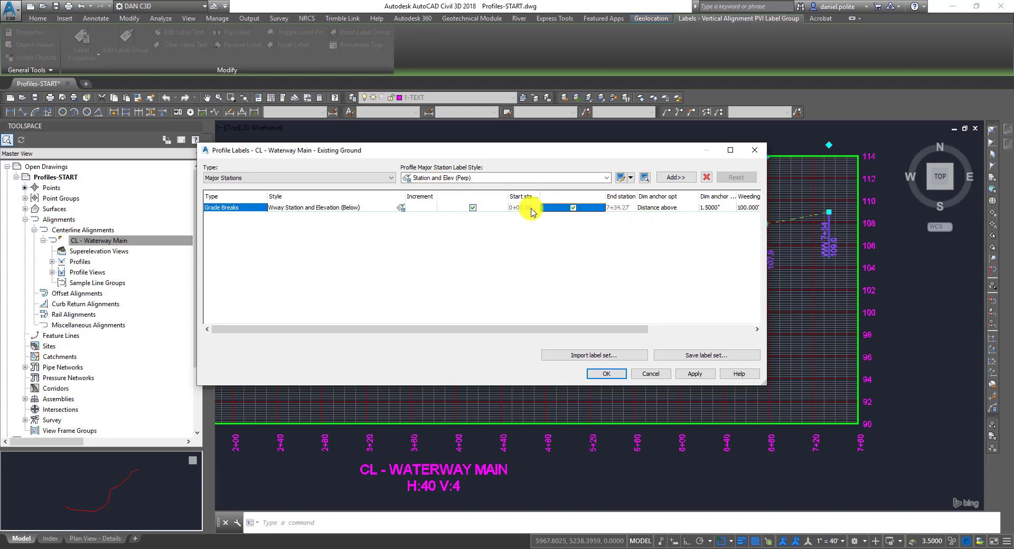
Add a second Grade Breaks label in the Station and Elevation (Above - Even Sta 0.1 Elev) style and apply it.
{"action": "left_click", "coordinate": [391, 180]}
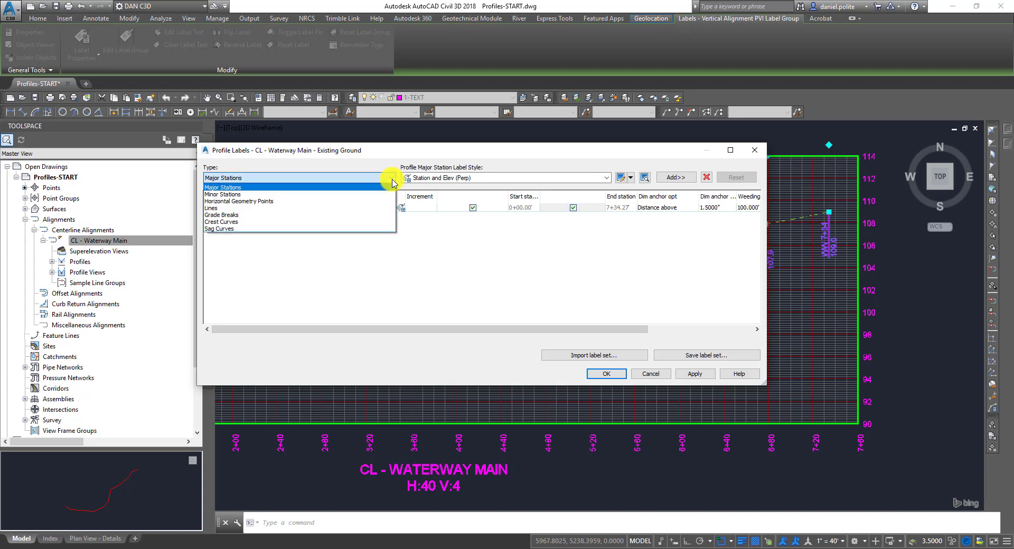
{"action": "left_click", "coordinate": [231, 216]}
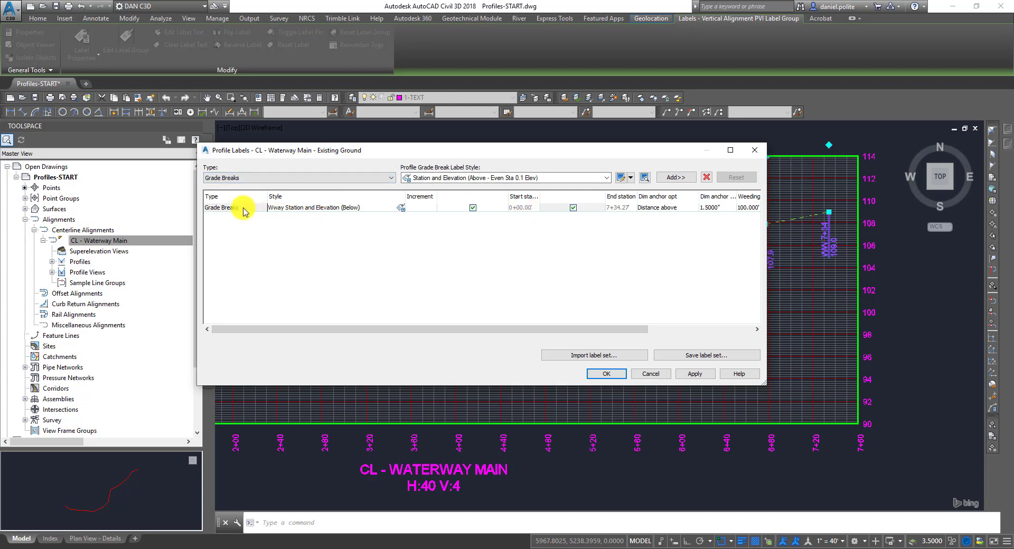
{"action": "left_click", "coordinate": [248, 209]}
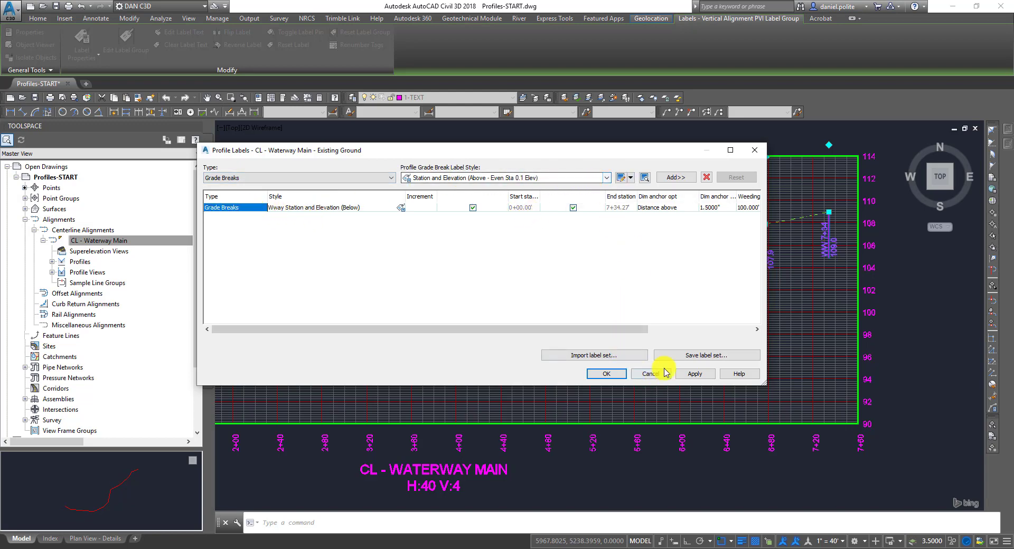
{"action": "left_click", "coordinate": [666, 179]}
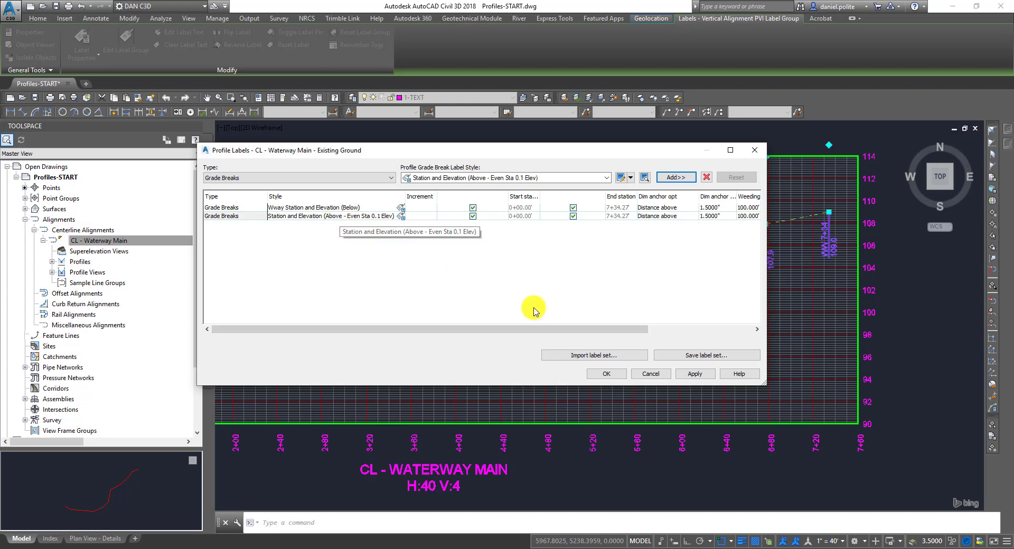
{"action": "left_click", "coordinate": [695, 375]}
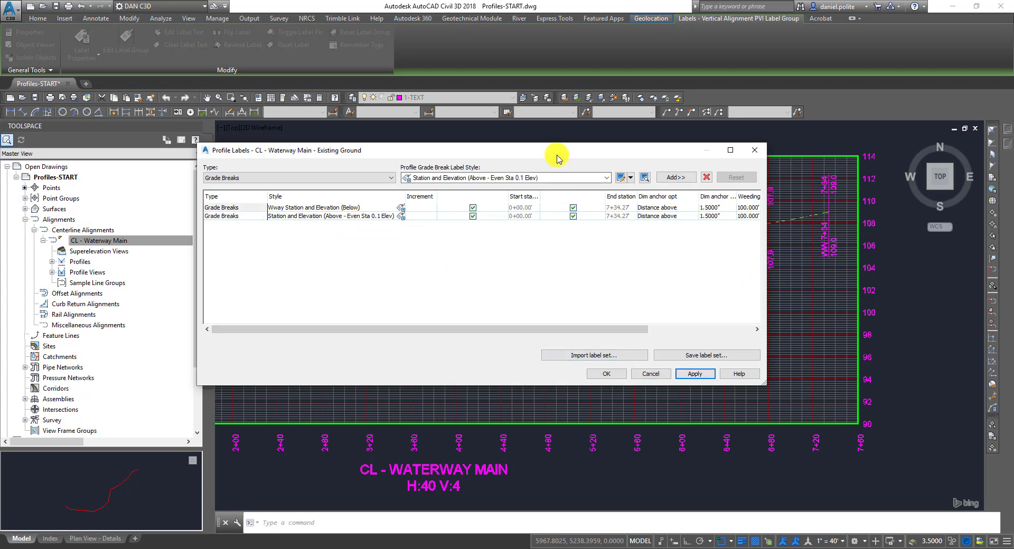
Remove the second Grade Breaks entry, Station and Elevation (Above - Even Sta 0.1 Elev), from the profile's labels.
{"action": "left_click_drag", "start_coordinate": [555, 153], "coordinate": [533, 174]}
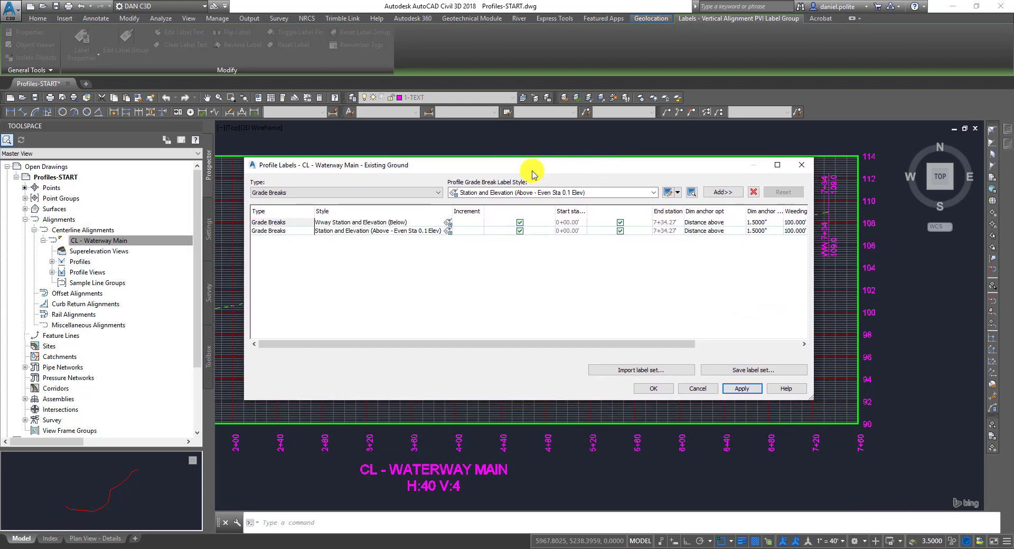
{"action": "left_click", "coordinate": [294, 231]}
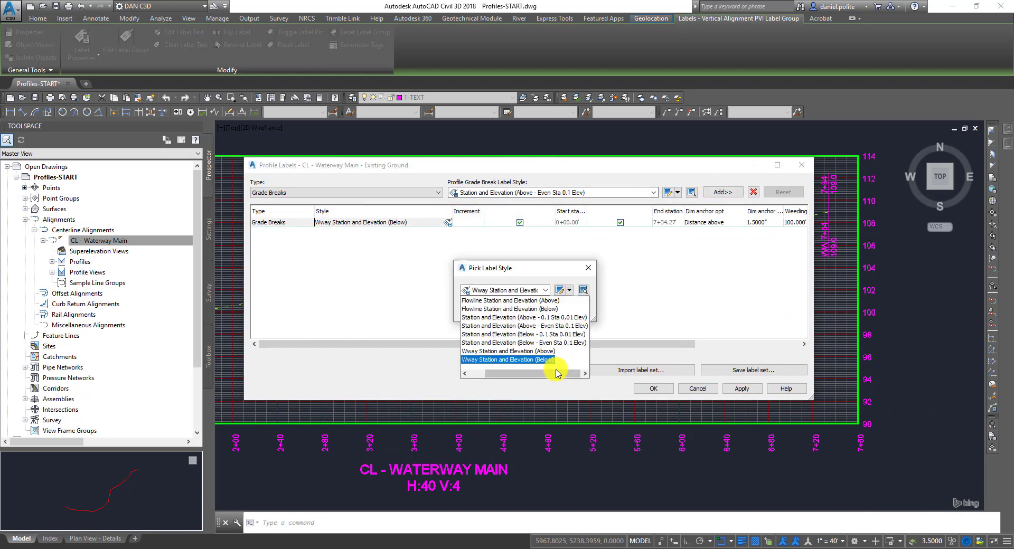
{"action": "left_click", "coordinate": [550, 240]}
{"action": "left_click", "coordinate": [428, 241]}
{"action": "left_click_drag", "start_coordinate": [596, 274], "coordinate": [591, 274]}
{"action": "left_click", "coordinate": [497, 247]}
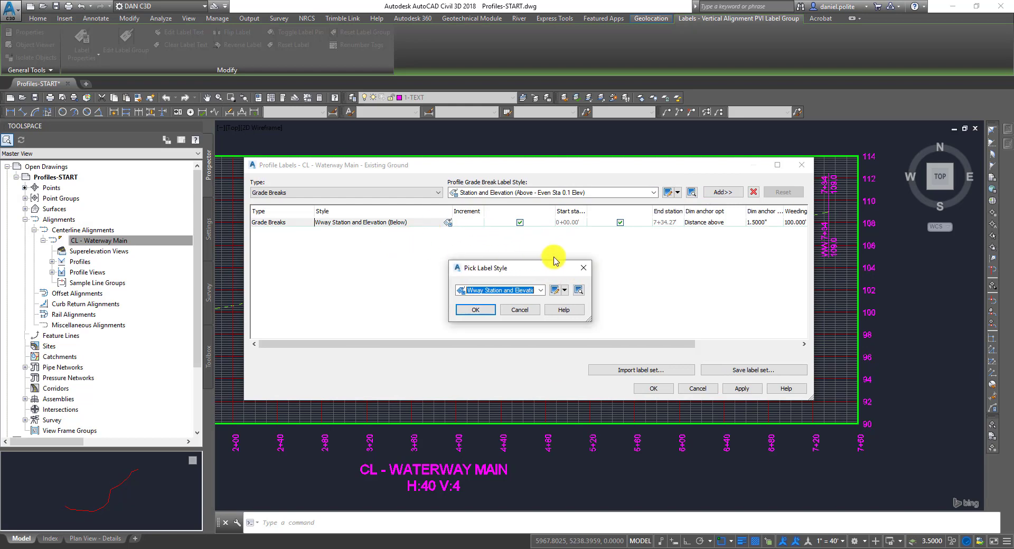
{"action": "left_click", "coordinate": [583, 268]}
Remove the Grade Breaks label entry from the Existing Ground profile labels.
{"action": "left_click", "coordinate": [303, 224]}
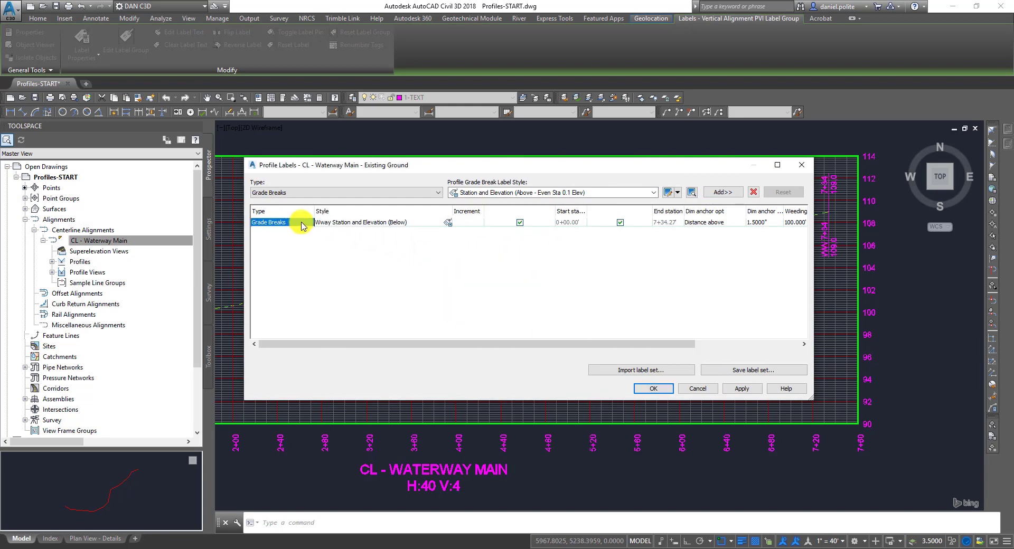
{"action": "left_click", "coordinate": [722, 197]}
{"action": "left_click", "coordinate": [753, 192]}
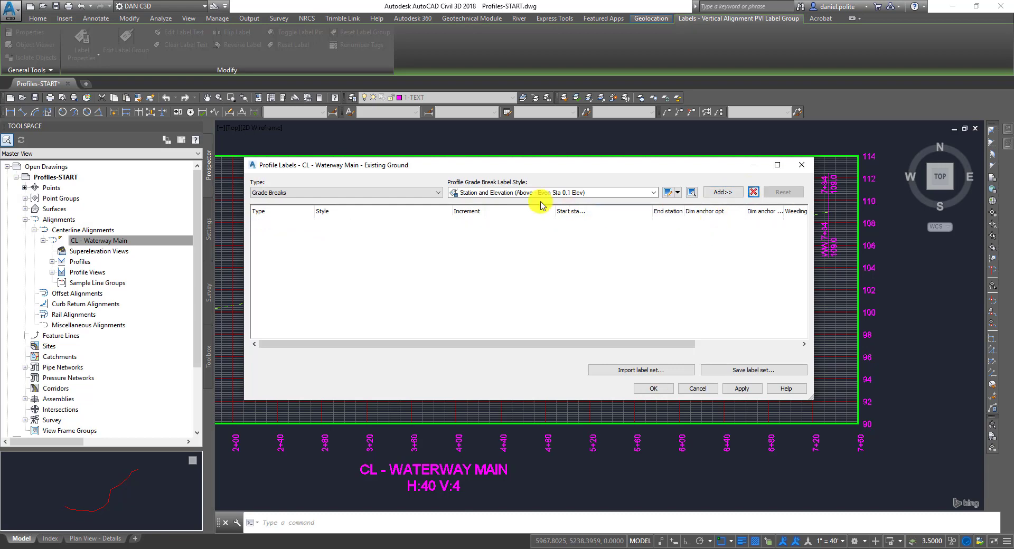
Add a Lines label with the Grade (%) style to the Existing Ground profile and apply it.
{"action": "left_click", "coordinate": [438, 192]}
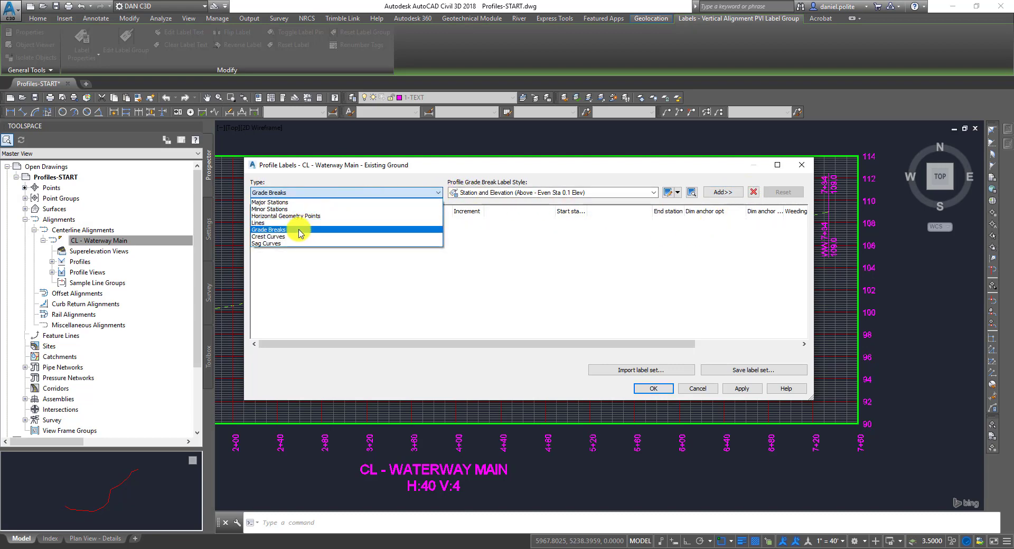
{"action": "left_click", "coordinate": [279, 222]}
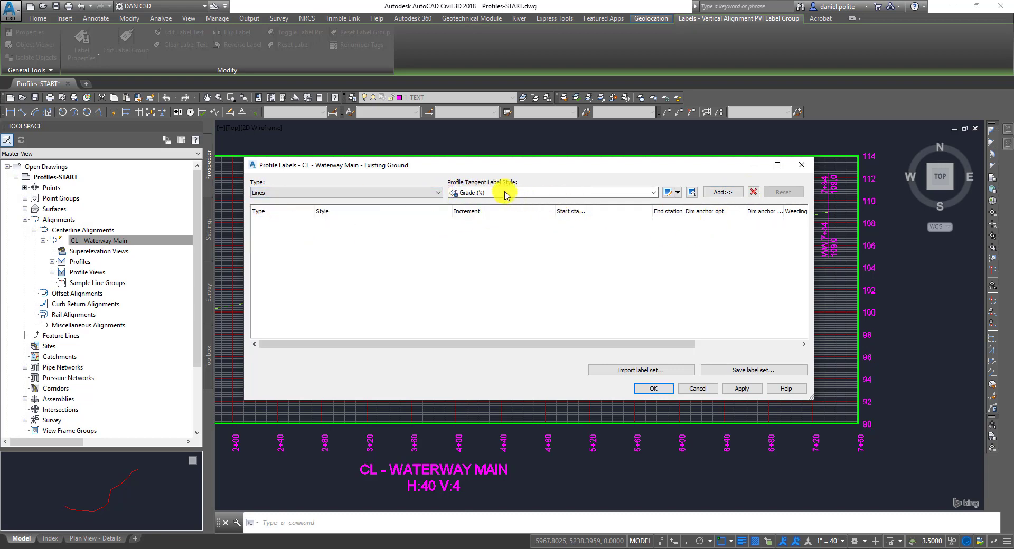
{"action": "left_click", "coordinate": [649, 193]}
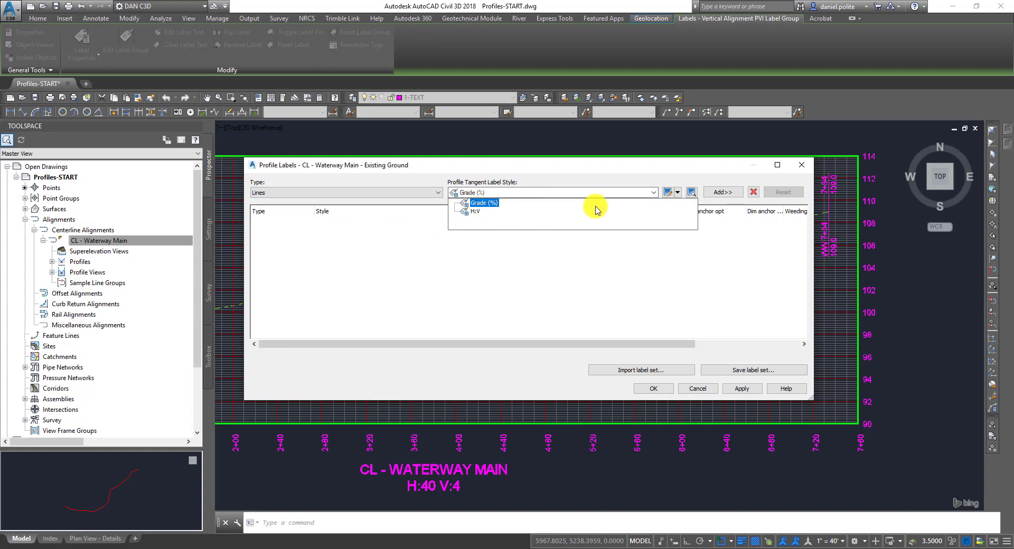
{"action": "left_click", "coordinate": [731, 194]}
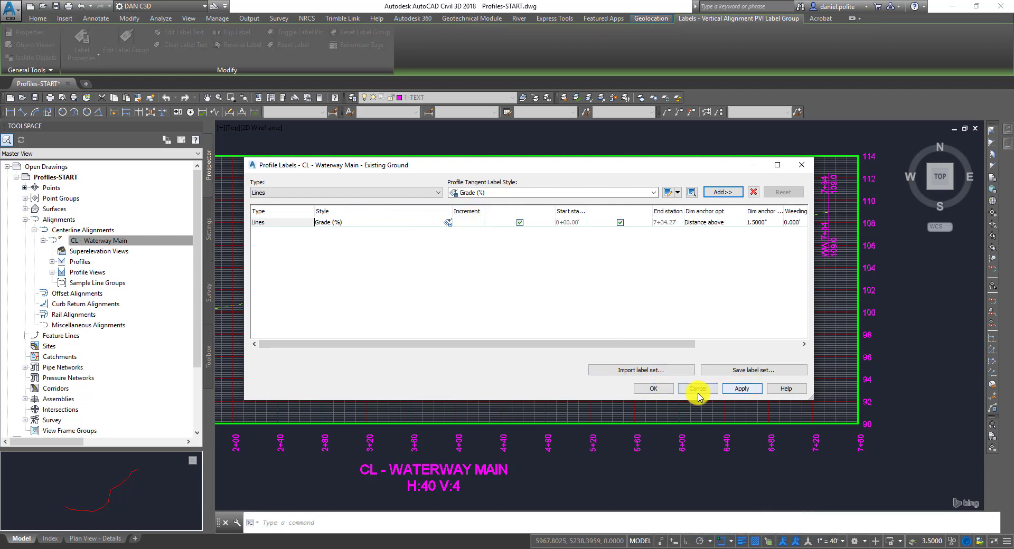
{"action": "left_click", "coordinate": [741, 388]}
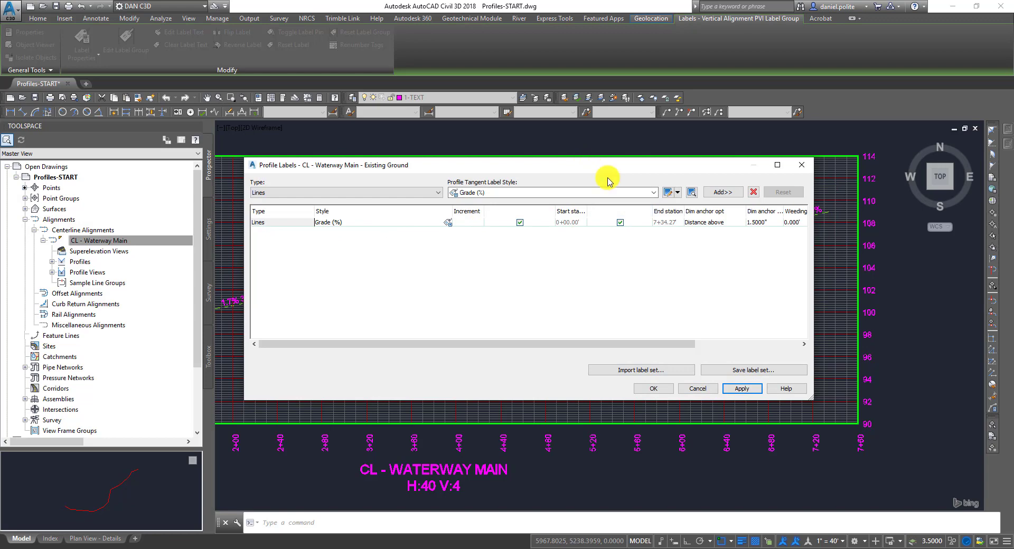
{"action": "left_click_drag", "start_coordinate": [607, 169], "coordinate": [701, 362]}
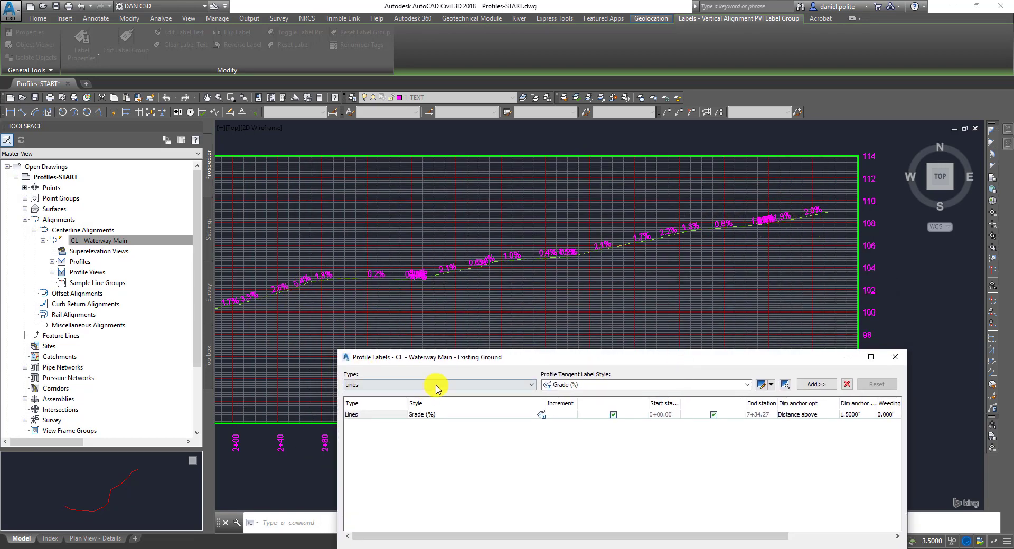
{"action": "left_click_drag", "start_coordinate": [522, 357], "coordinate": [560, 330]}
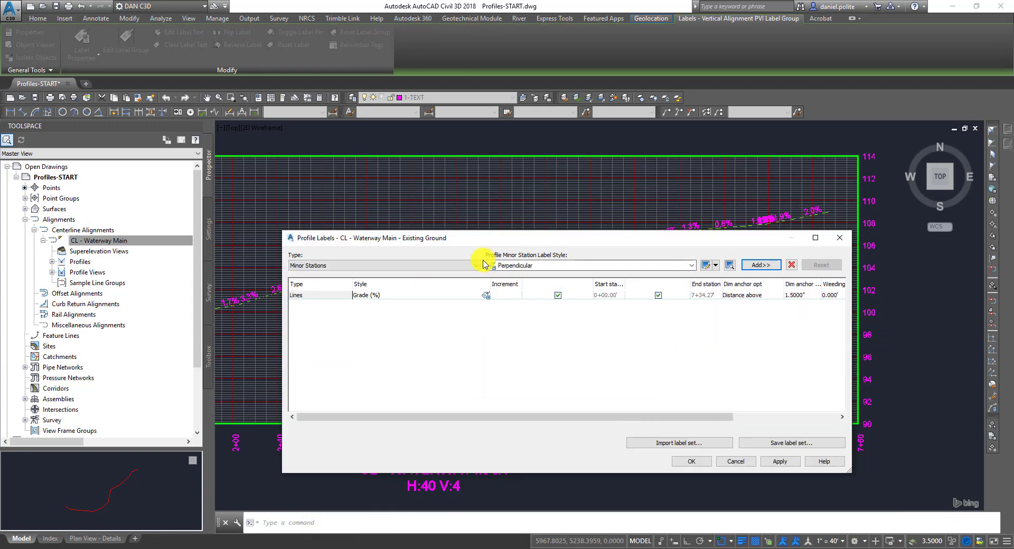
Add a Major Stations label with the Station and Elev (Perp) style, set its increment to 50, and apply it.
{"action": "left_click", "coordinate": [474, 271]}
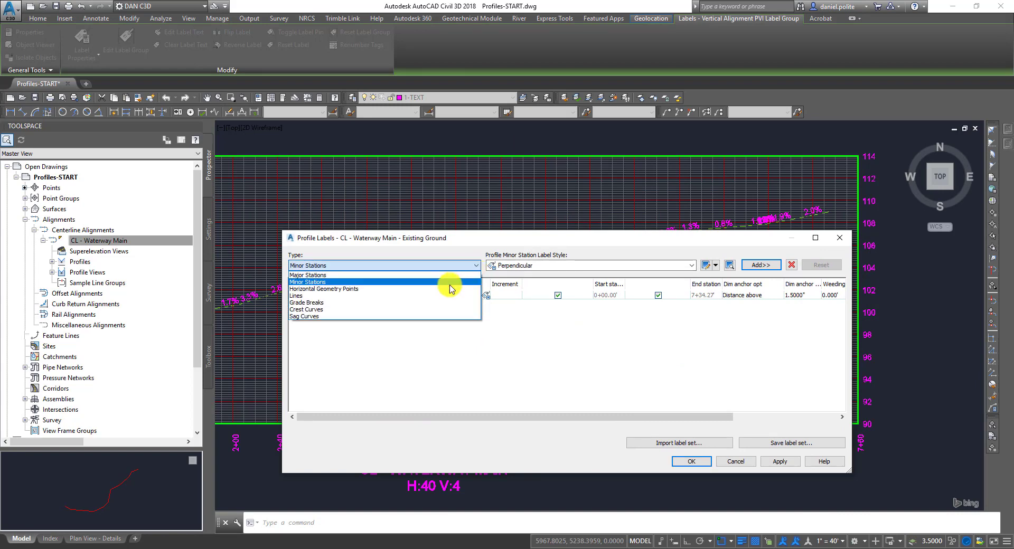
{"action": "left_click", "coordinate": [430, 303]}
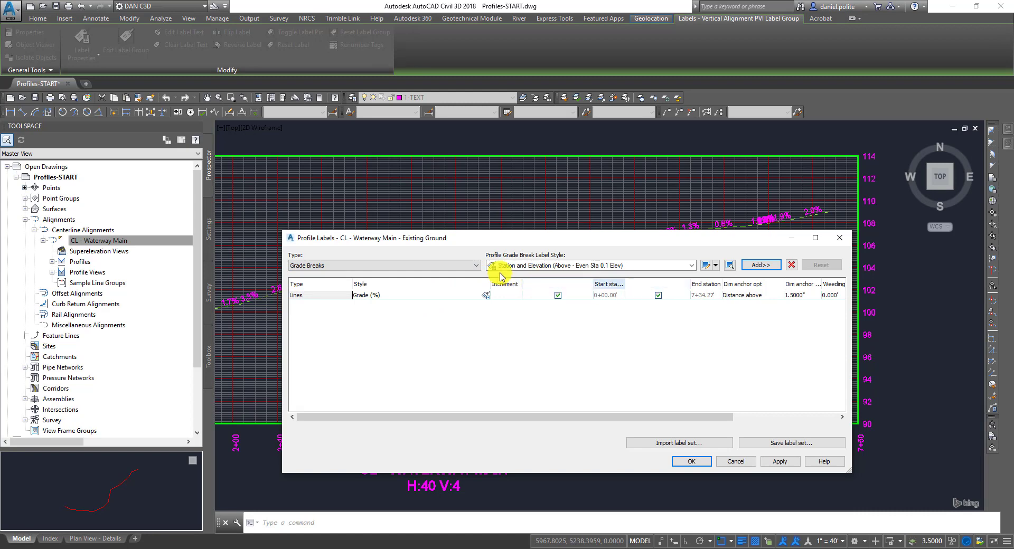
{"action": "left_click", "coordinate": [476, 265]}
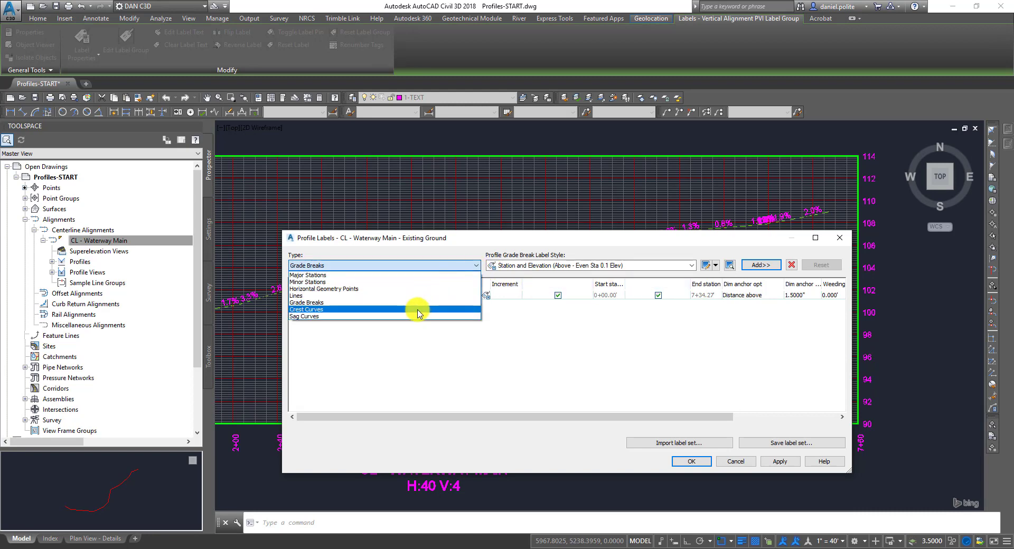
{"action": "left_click", "coordinate": [397, 275]}
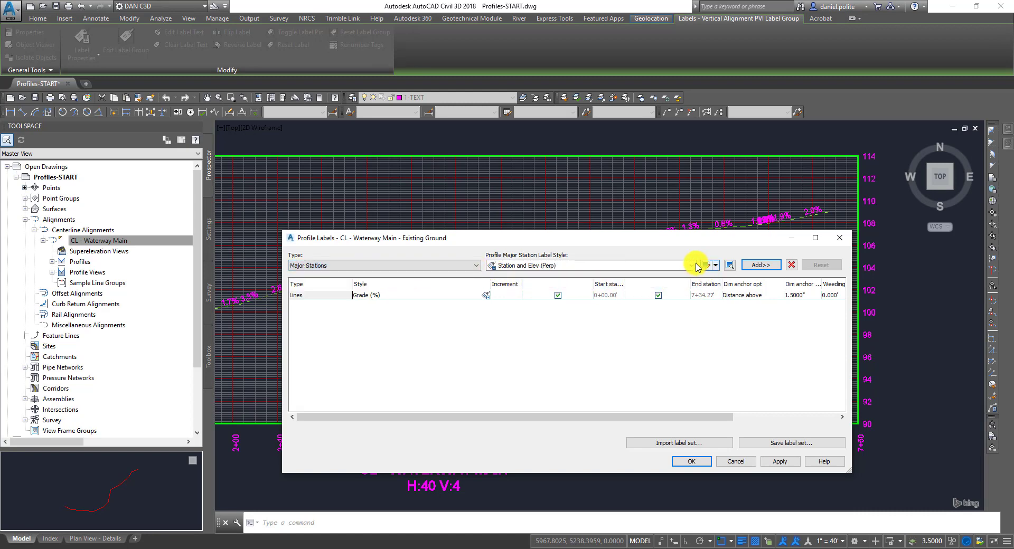
{"action": "left_click", "coordinate": [750, 265]}
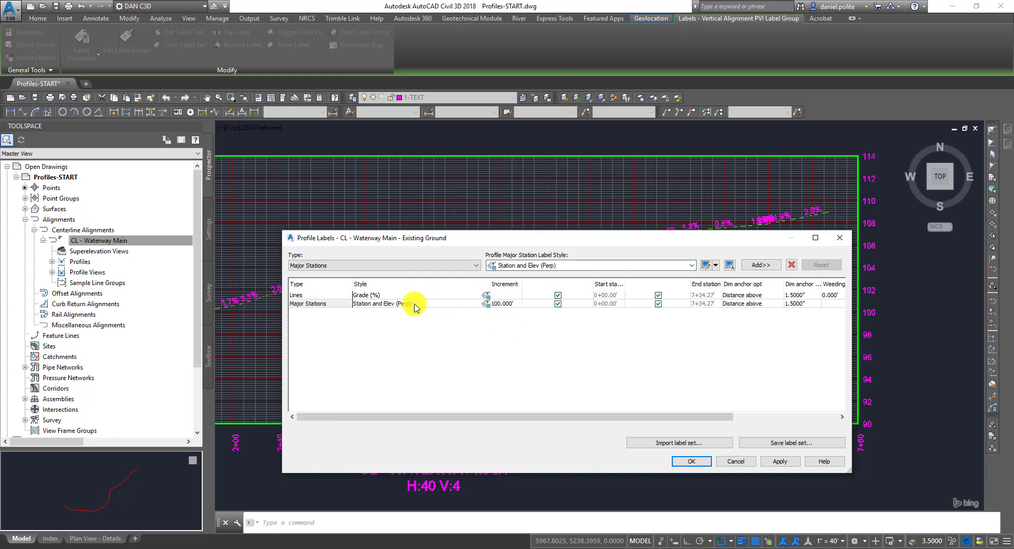
{"action": "left_click", "coordinate": [450, 309]}
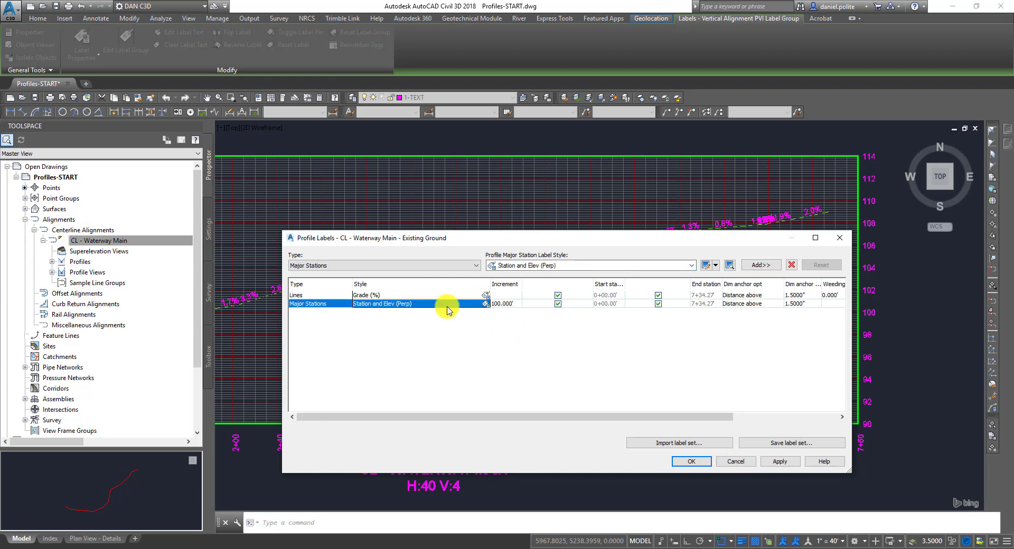
{"action": "left_click", "coordinate": [501, 304]}
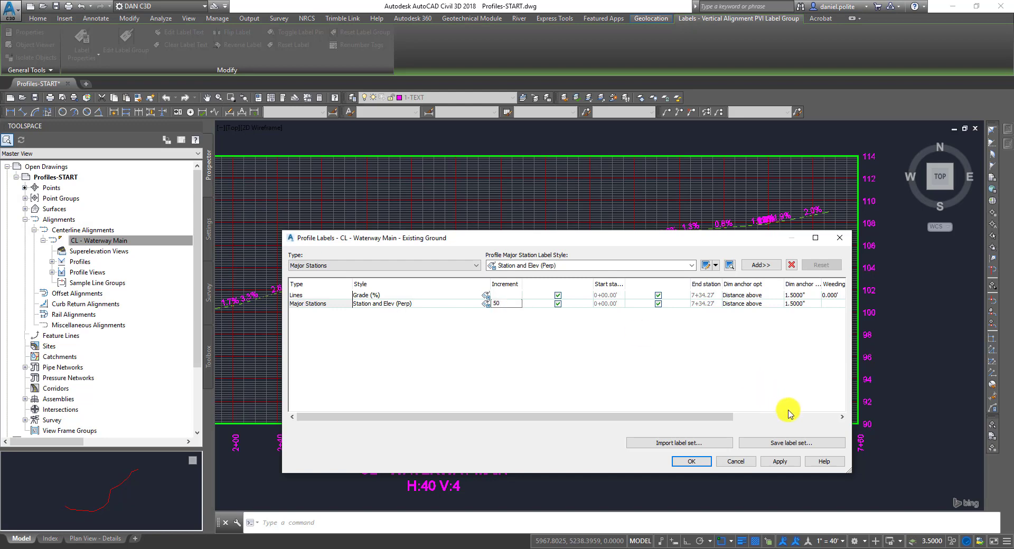
{"action": "left_click", "coordinate": [790, 462]}
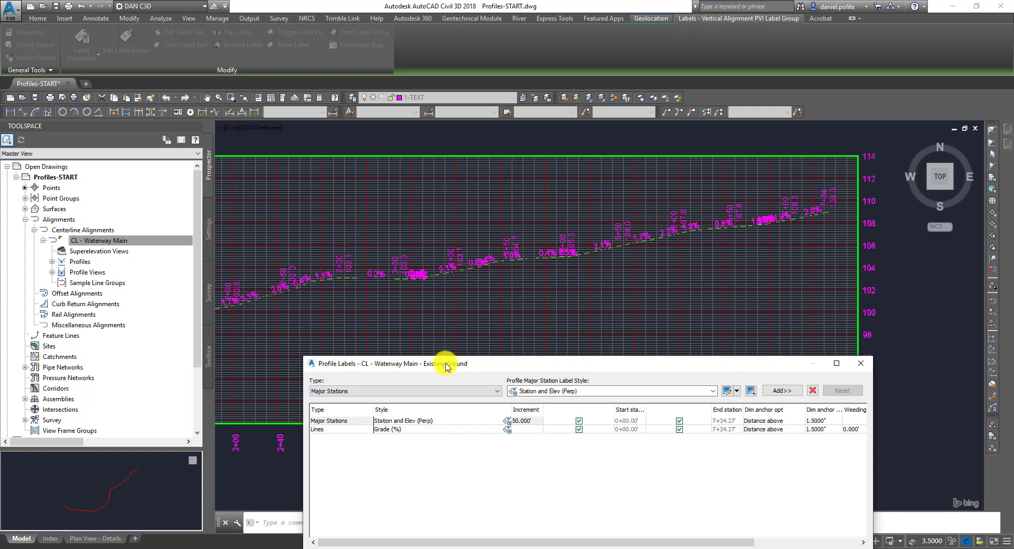
Set the Major Stations label increment to 100 and keep Station and Elev (Perp) as its style.
{"action": "left_click_drag", "start_coordinate": [447, 363], "coordinate": [391, 208]}
{"action": "double_click", "coordinate": [475, 267]}
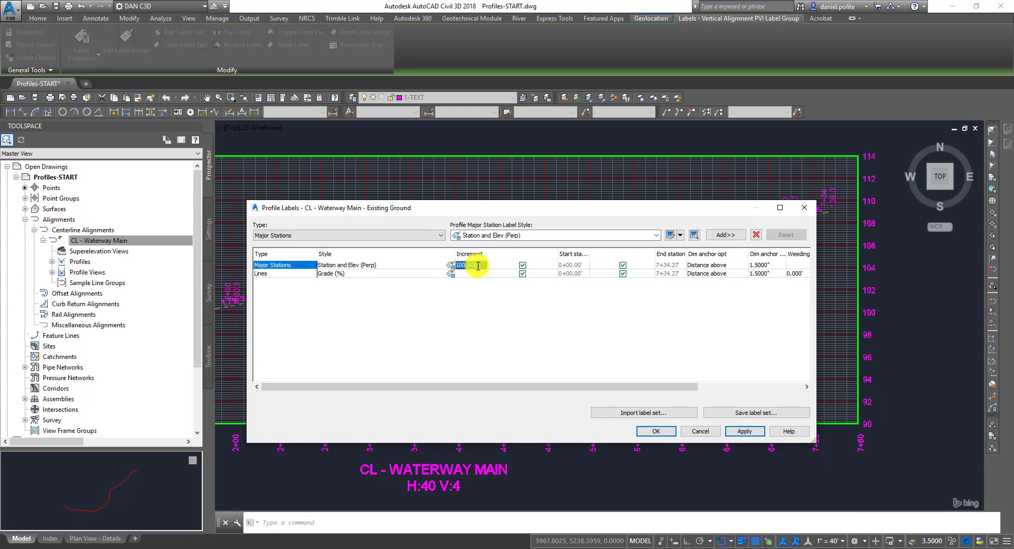
{"action": "left_click", "coordinate": [446, 267]}
{"action": "left_click", "coordinate": [451, 269]}
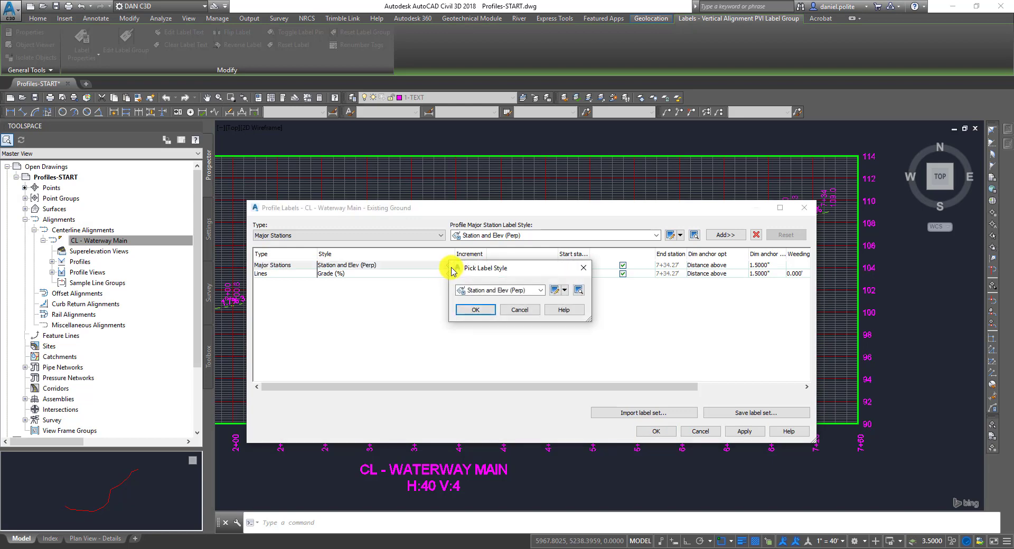
{"action": "left_click", "coordinate": [541, 290]}
{"action": "left_click", "coordinate": [542, 293]}
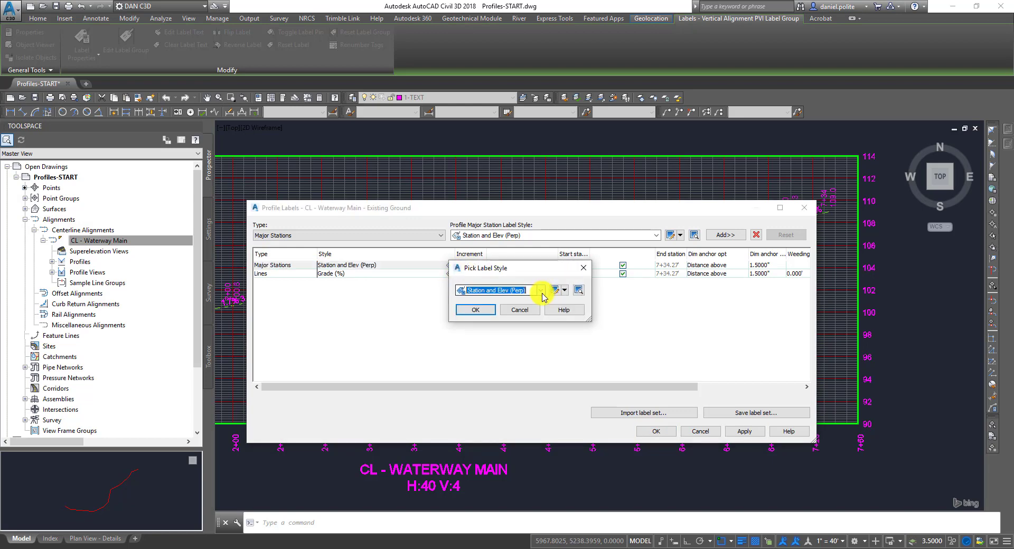
{"action": "left_click", "coordinate": [473, 310]}
Review the dimension anchor options available for the Major Stations label.
{"action": "left_click", "coordinate": [727, 266]}
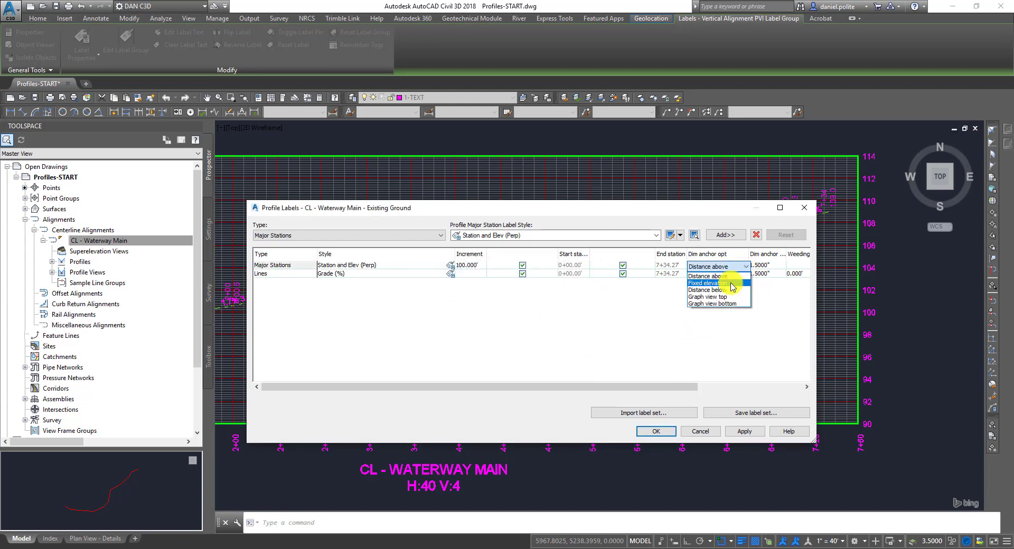
{"action": "left_click", "coordinate": [739, 266]}
{"action": "left_click", "coordinate": [739, 266]}
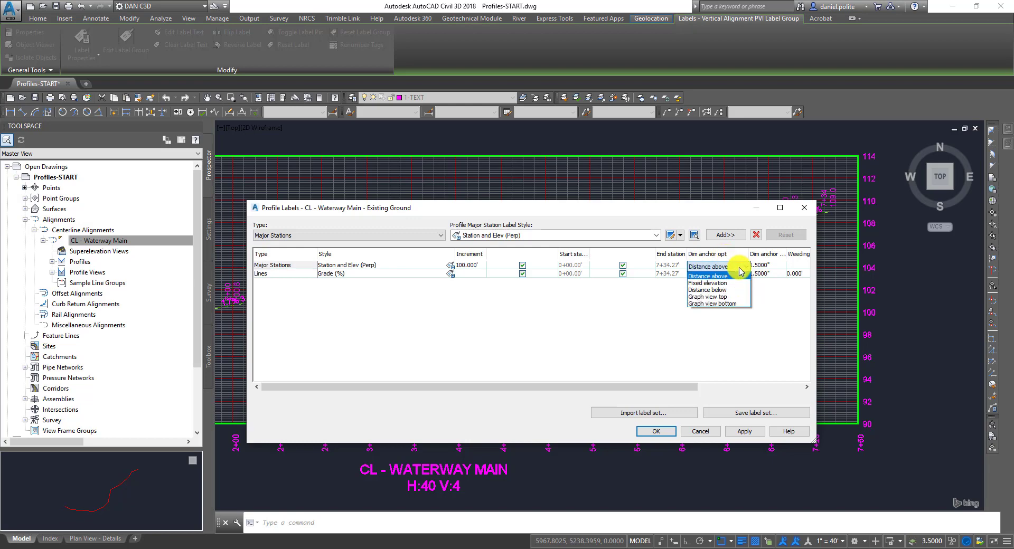
{"action": "left_click", "coordinate": [739, 267]}
{"action": "left_click", "coordinate": [739, 268]}
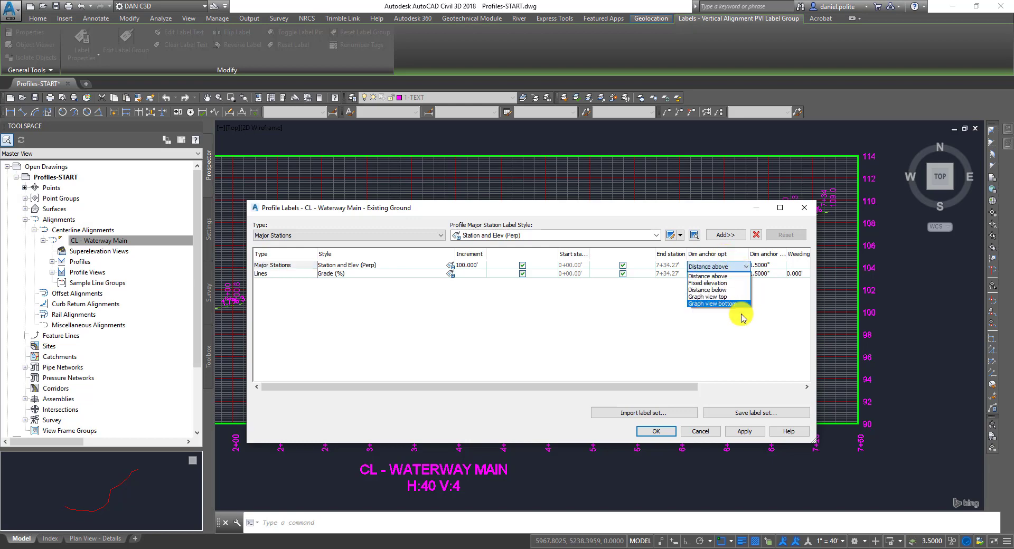
{"action": "left_click", "coordinate": [706, 429]}
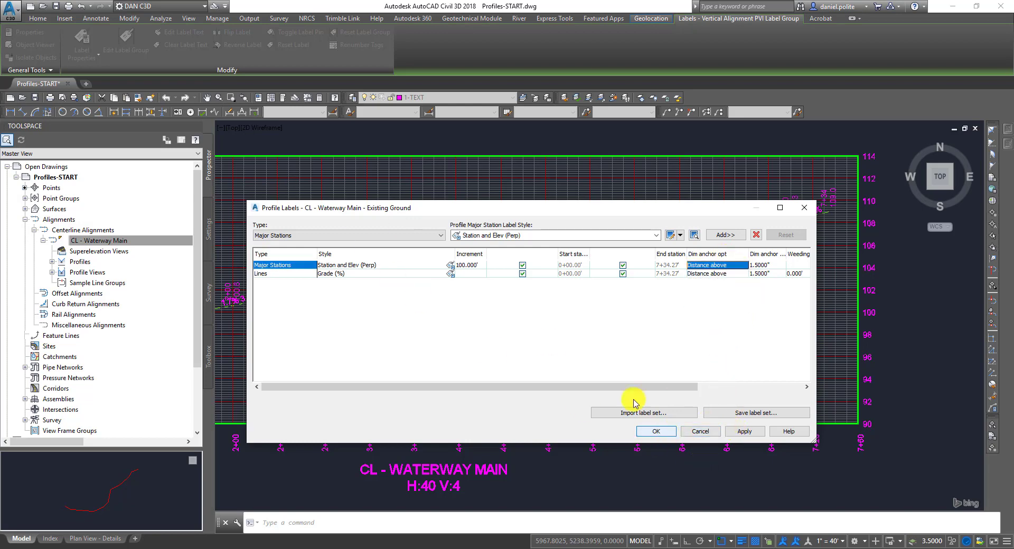
Delete the Lines and Major Stations label entries and accept the empty label list for the Existing Ground profile.
{"action": "left_click", "coordinate": [298, 273]}
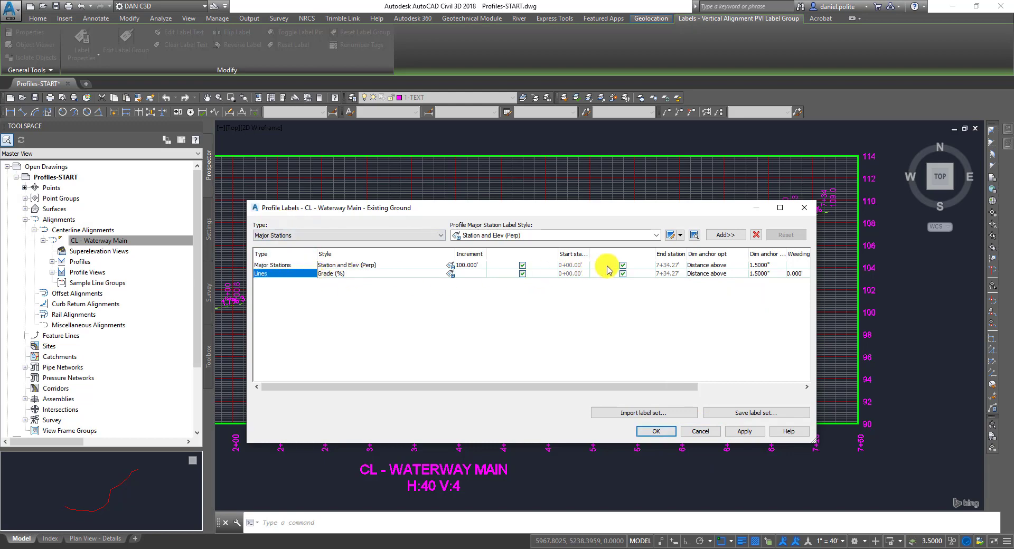
{"action": "left_click", "coordinate": [756, 236]}
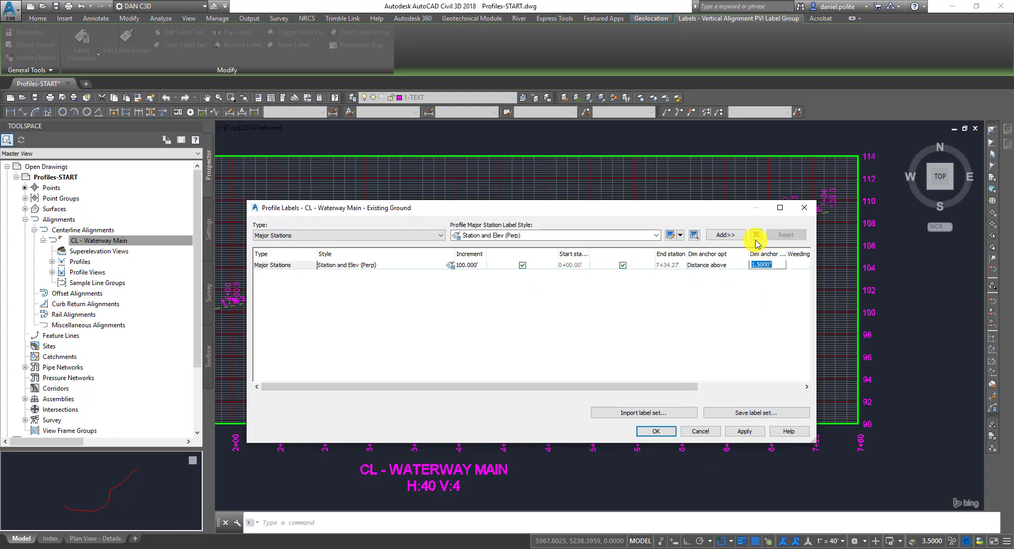
{"action": "left_click", "coordinate": [755, 238]}
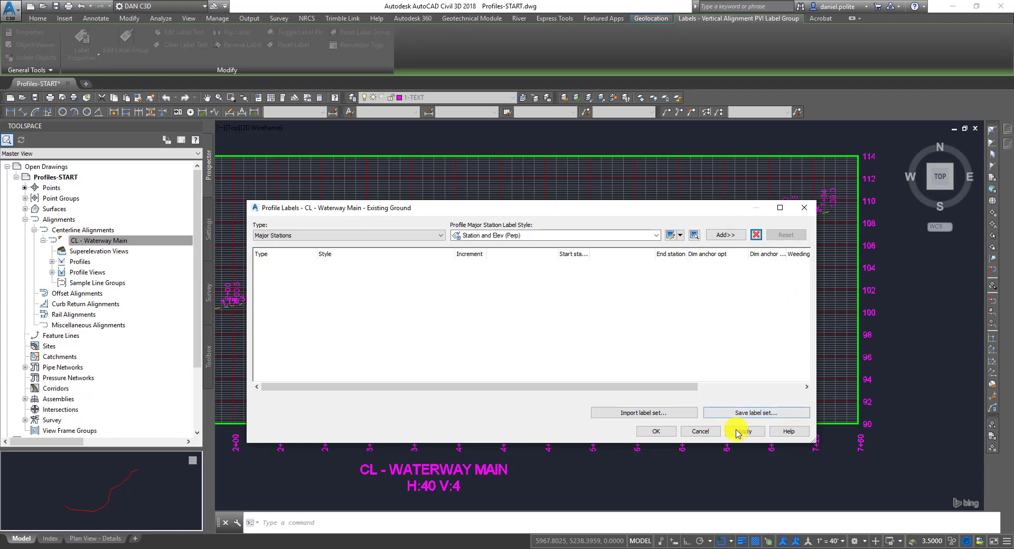
{"action": "left_click", "coordinate": [655, 431]}
Start a new layout profile with the Profile Creation Tools in the CL - Waterway Main profile view.
{"action": "scroll", "coordinate": [422, 278], "scroll_direction": "down", "scroll_amount": 3}
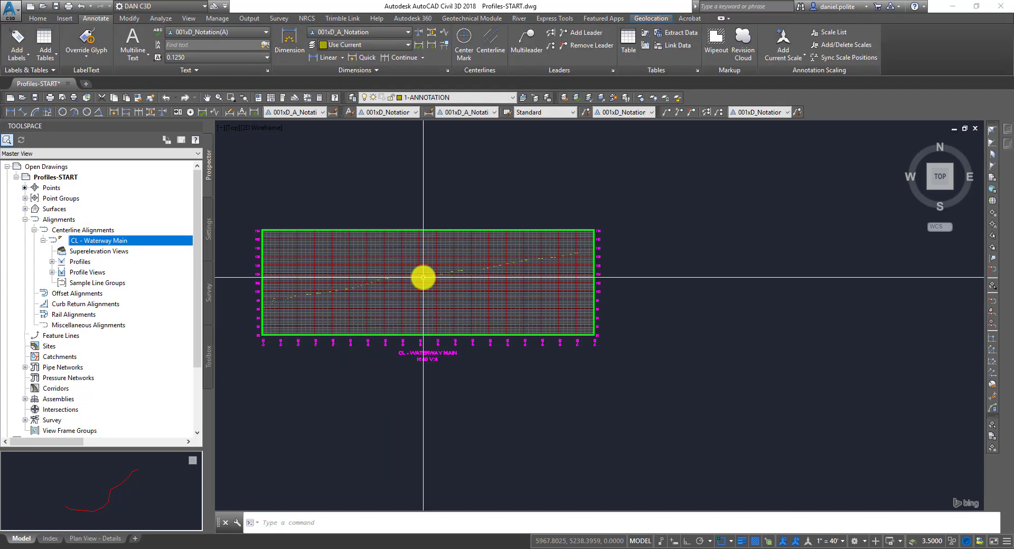
{"action": "middle_click_drag", "start_coordinate": [423, 277], "coordinate": [705, 318]}
{"action": "scroll", "coordinate": [675, 327], "scroll_direction": "up", "scroll_amount": 4}
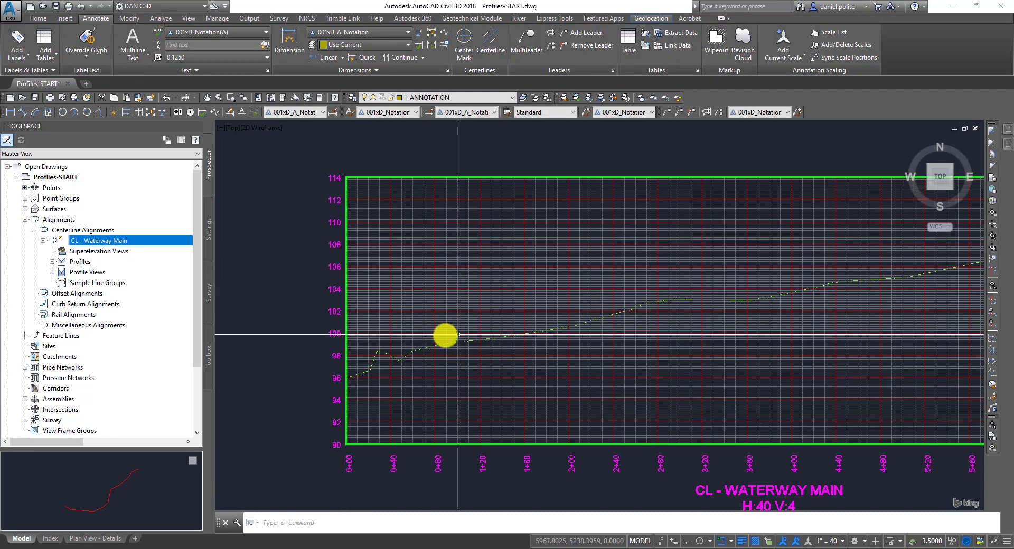
{"action": "middle_click_drag", "start_coordinate": [458, 334], "coordinate": [502, 302]}
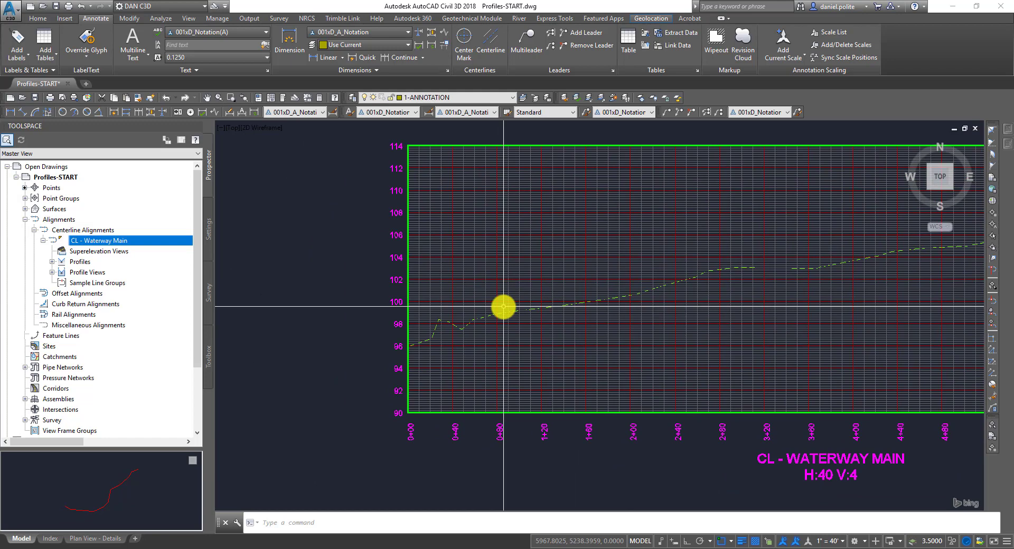
{"action": "middle_click_drag", "start_coordinate": [503, 306], "coordinate": [463, 305]}
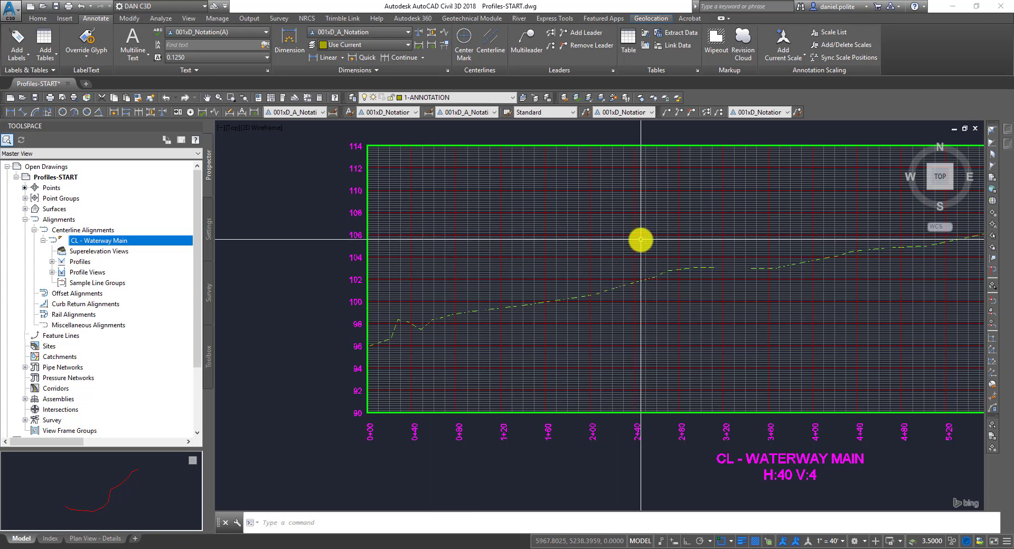
{"action": "middle_click_drag", "start_coordinate": [552, 236], "coordinate": [432, 247]}
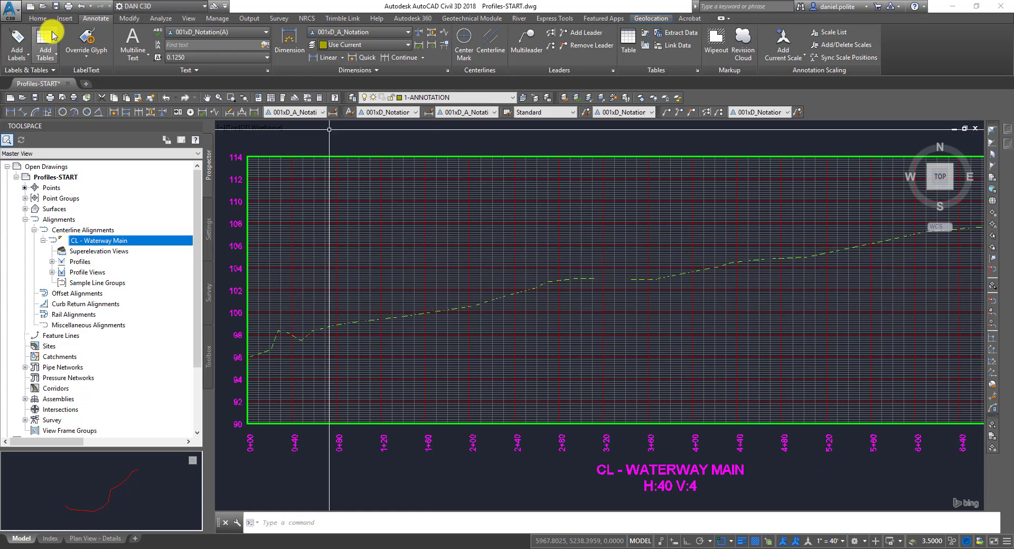
{"action": "left_click", "coordinate": [44, 18]}
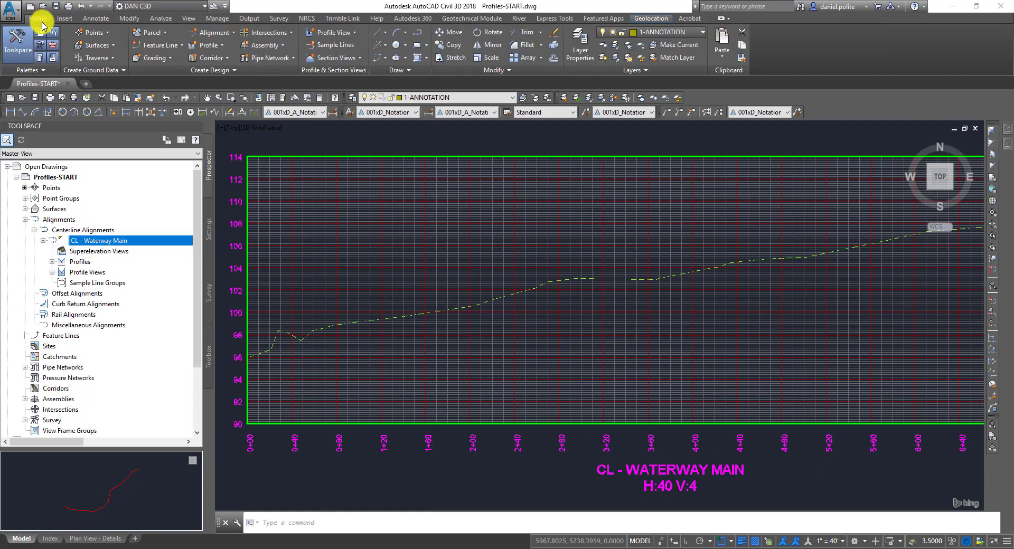
{"action": "left_click", "coordinate": [213, 45]}
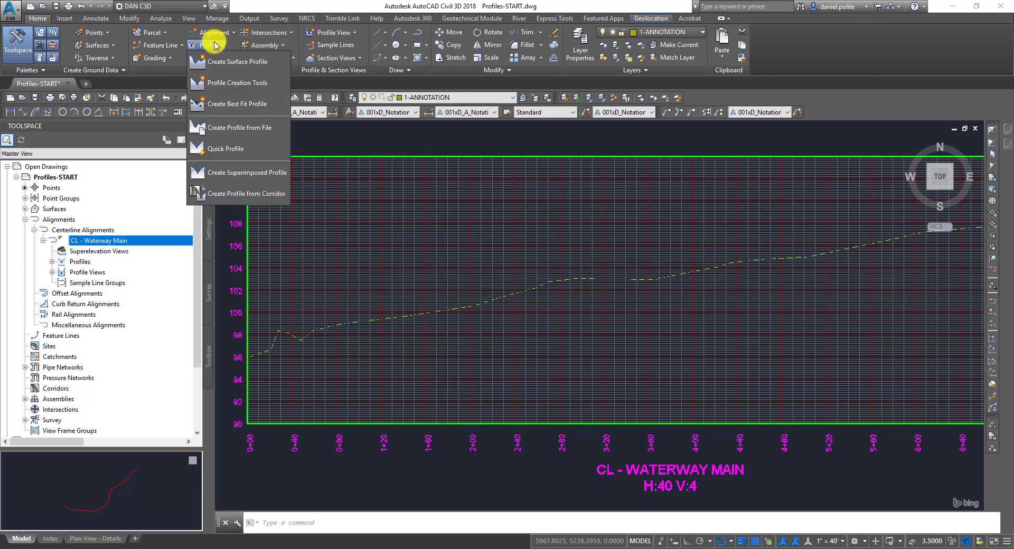
{"action": "left_click", "coordinate": [255, 84]}
{"action": "left_click", "coordinate": [498, 279]}
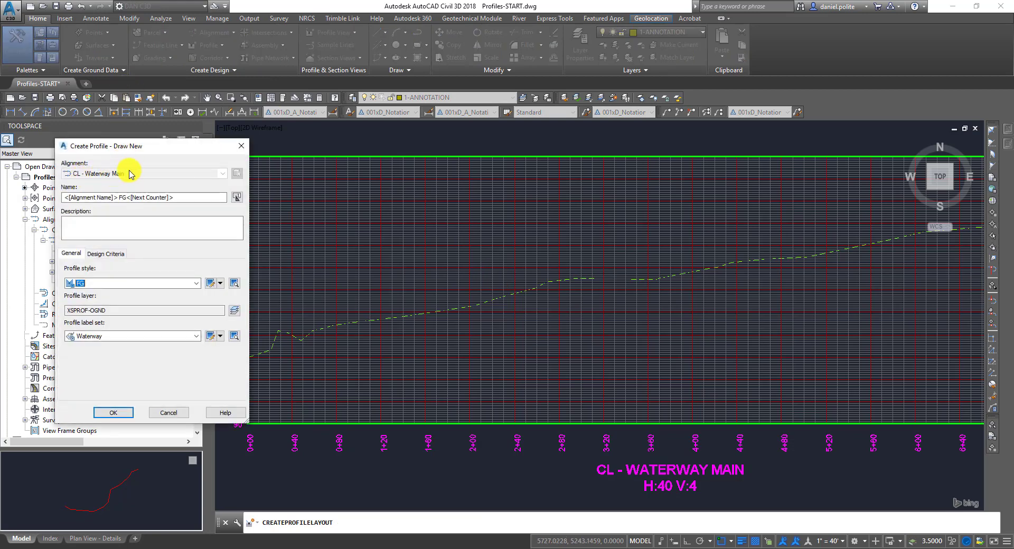
Name the new profile CL WW Existing and give it the Waterway Channel profile style.
{"action": "left_click_drag", "start_coordinate": [184, 200], "coordinate": [47, 193]}
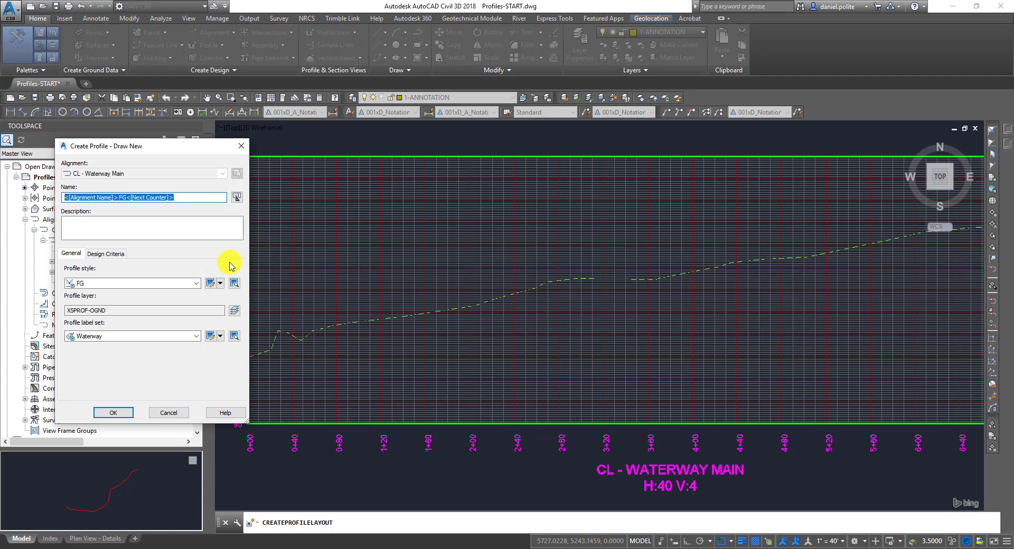
{"action": "type", "text": "CL WW Existing"}
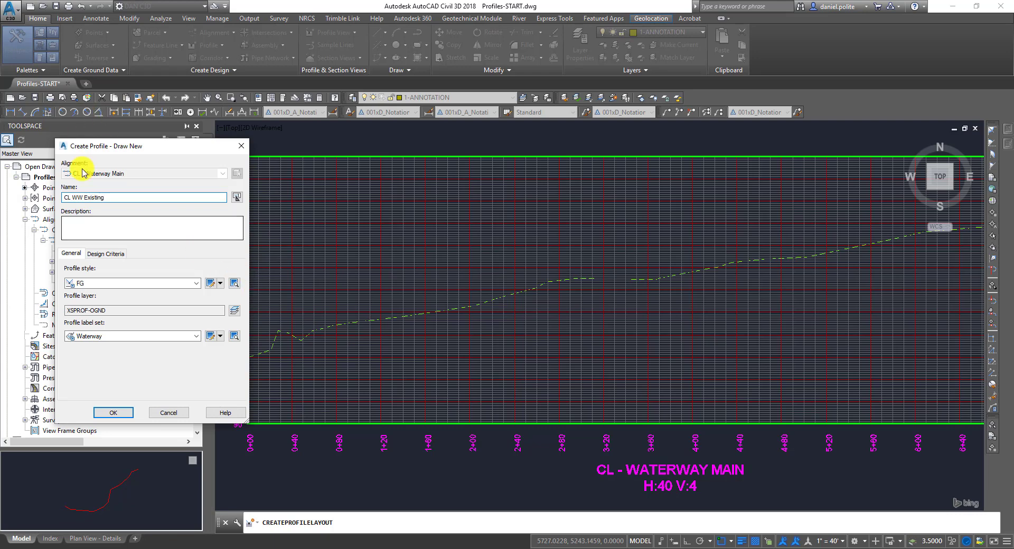
{"action": "left_click", "coordinate": [195, 285]}
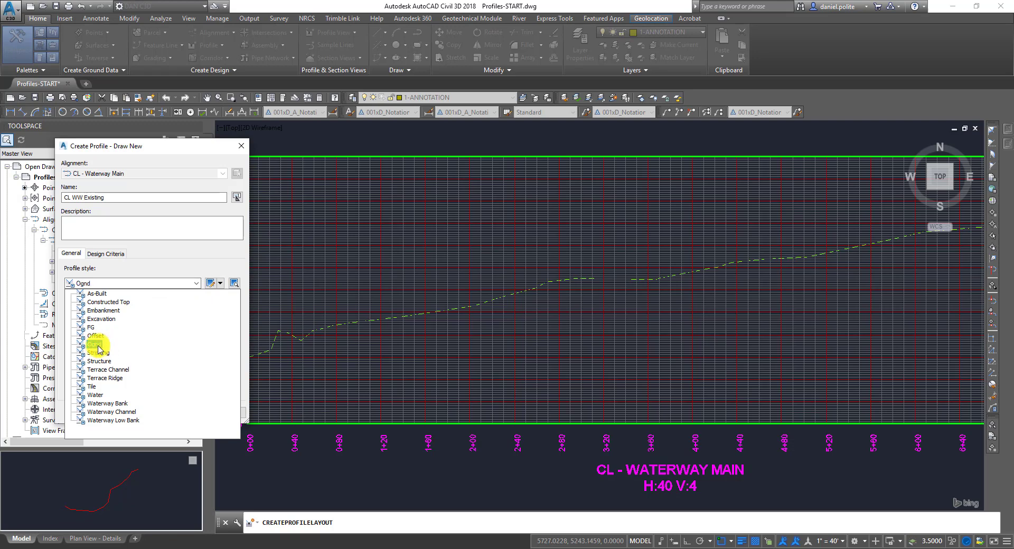
{"action": "left_click", "coordinate": [125, 412]}
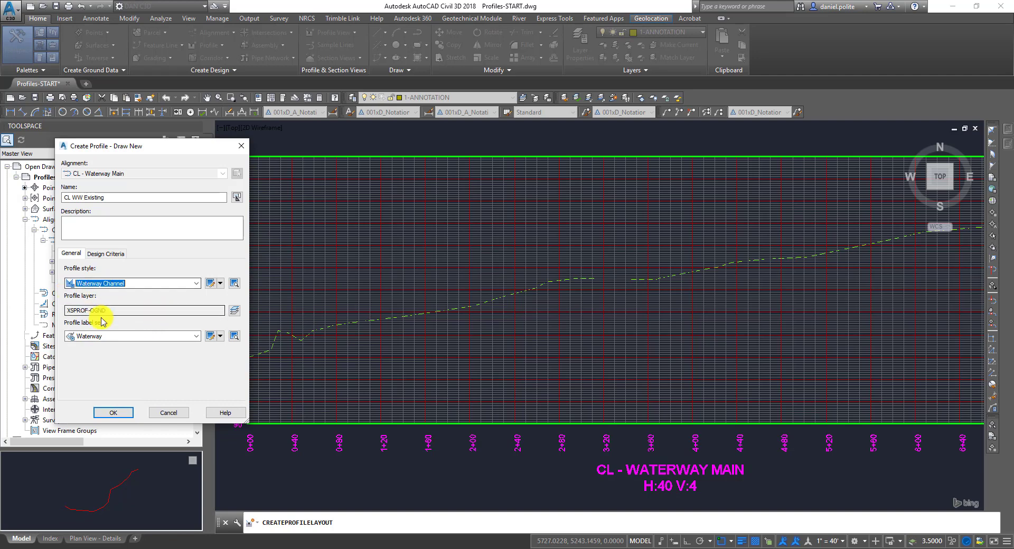
Set the new profile's layer to XSPROF-EMBANKMENT.
{"action": "left_click", "coordinate": [235, 312]}
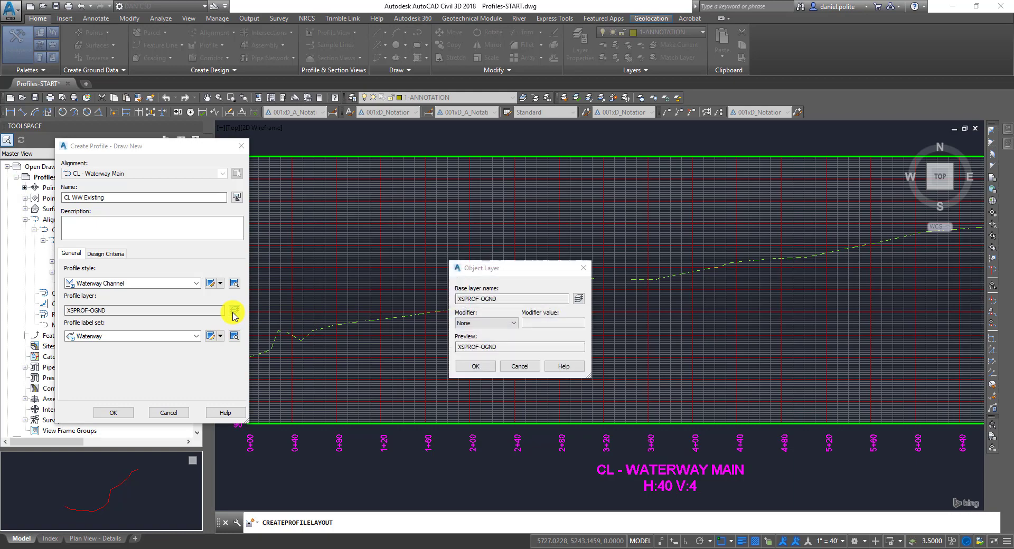
{"action": "left_click", "coordinate": [578, 302]}
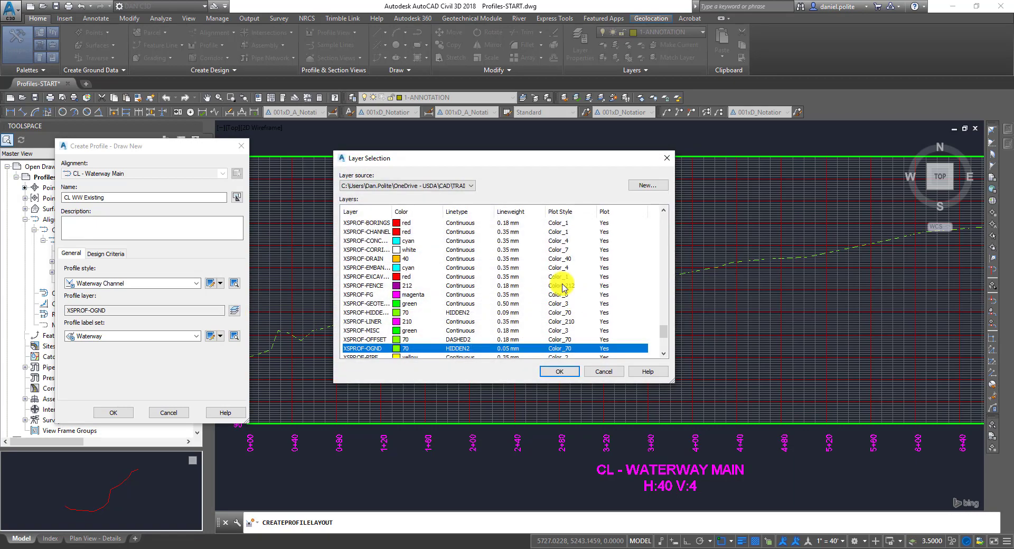
{"action": "scroll", "coordinate": [373, 334], "scroll_direction": "down", "scroll_amount": 1}
{"action": "left_click", "coordinate": [368, 241]}
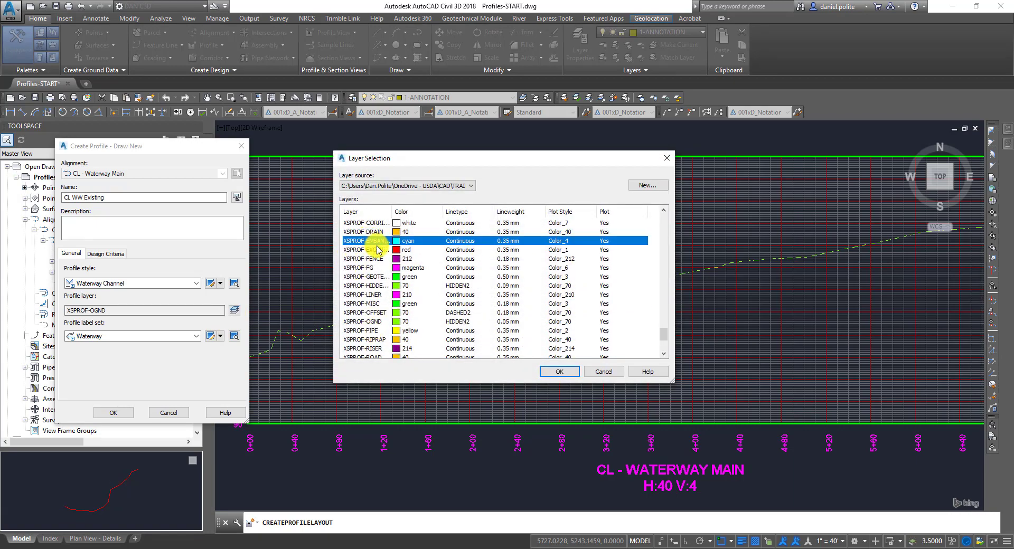
{"action": "left_click", "coordinate": [560, 371]}
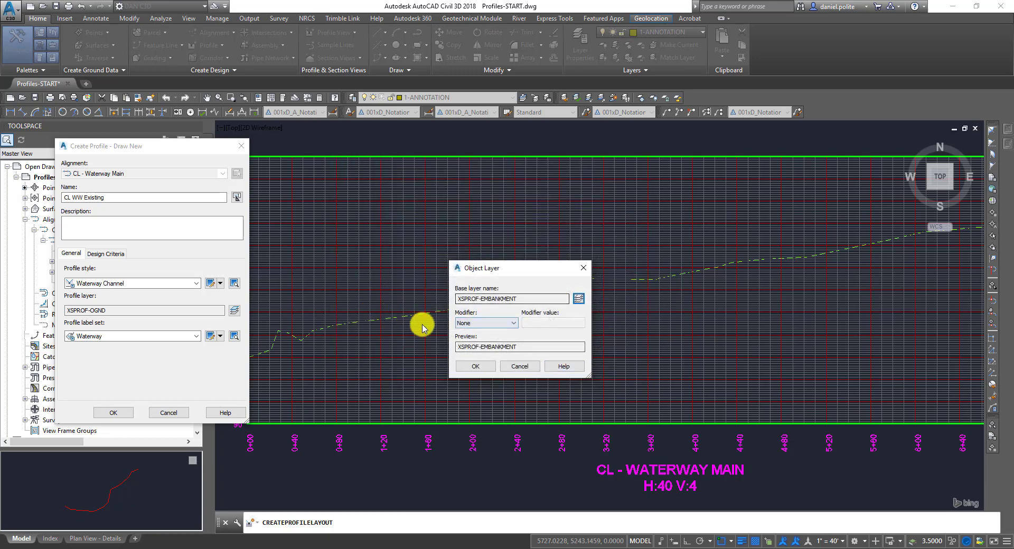
{"action": "left_click", "coordinate": [478, 365]}
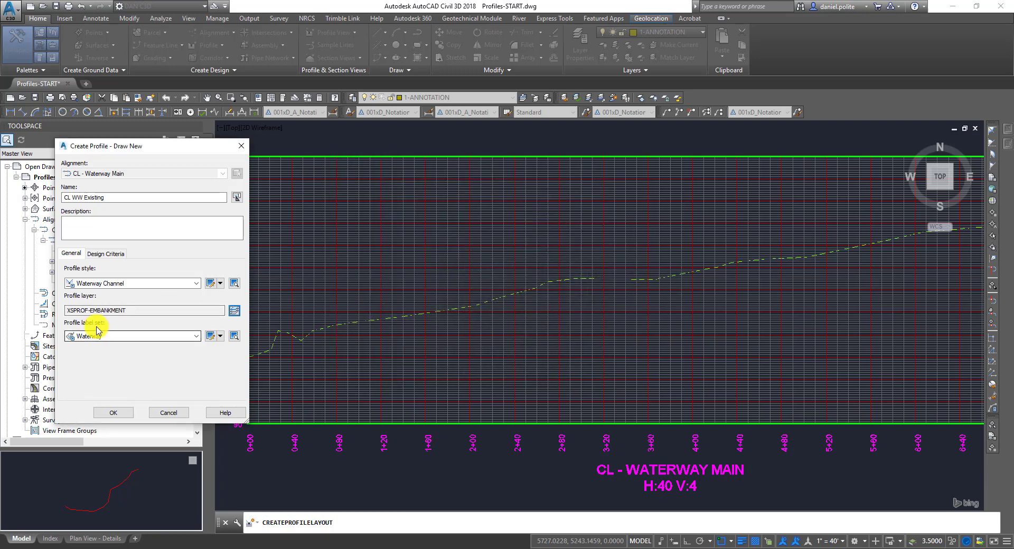
Use the Waterway profile label set and accept the new profile's settings.
{"action": "left_click", "coordinate": [197, 340]}
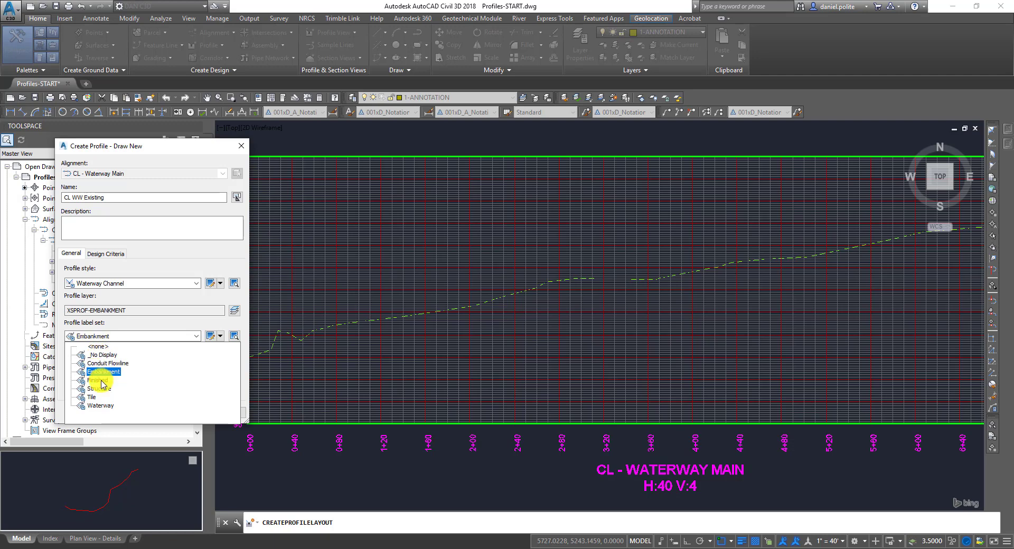
{"action": "left_click", "coordinate": [100, 406]}
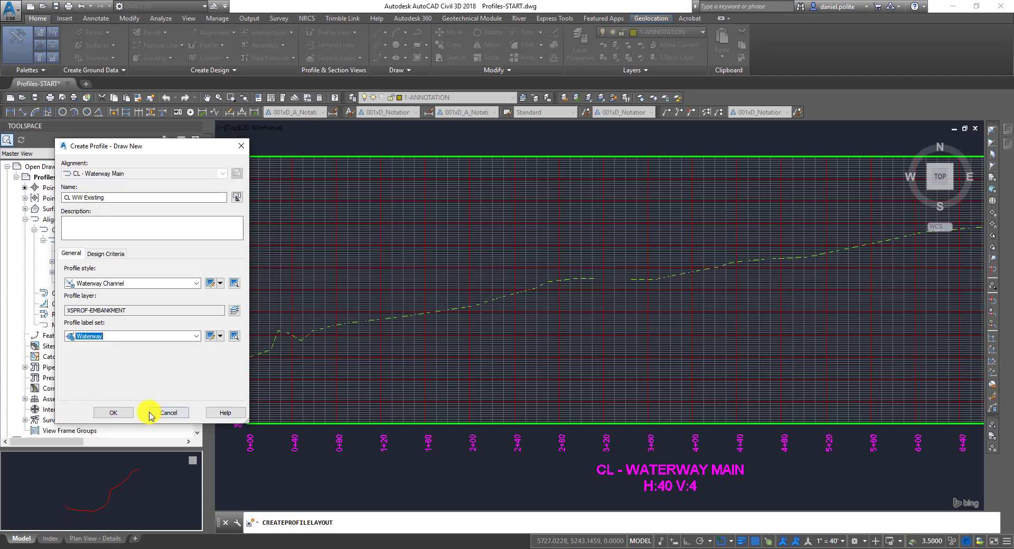
{"action": "left_click", "coordinate": [113, 413]}
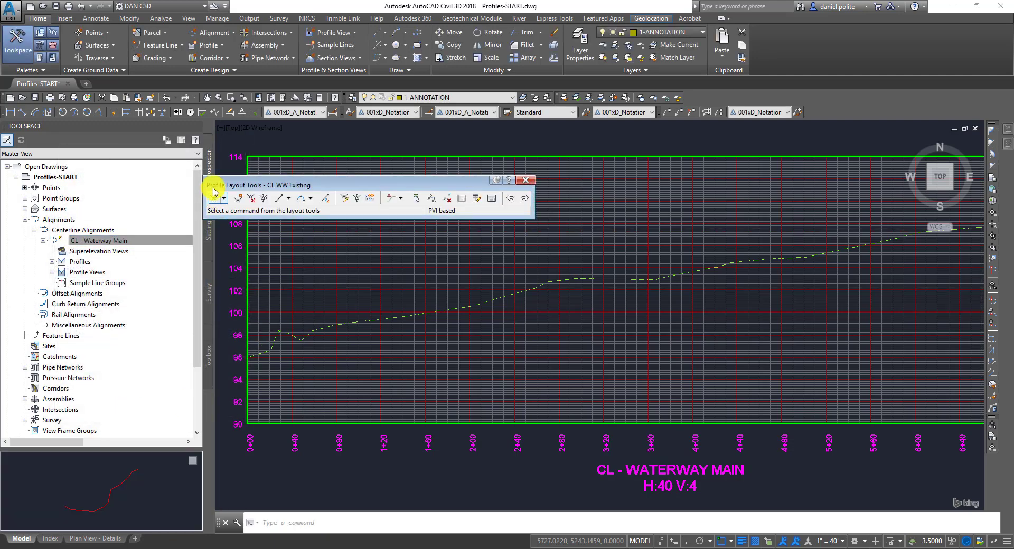
Insert PVIs at the existing ground line's grade breaks from about station 0+48, elevation 97.5, to about 3+67, elevation 102.9.
{"action": "left_click", "coordinate": [239, 199]}
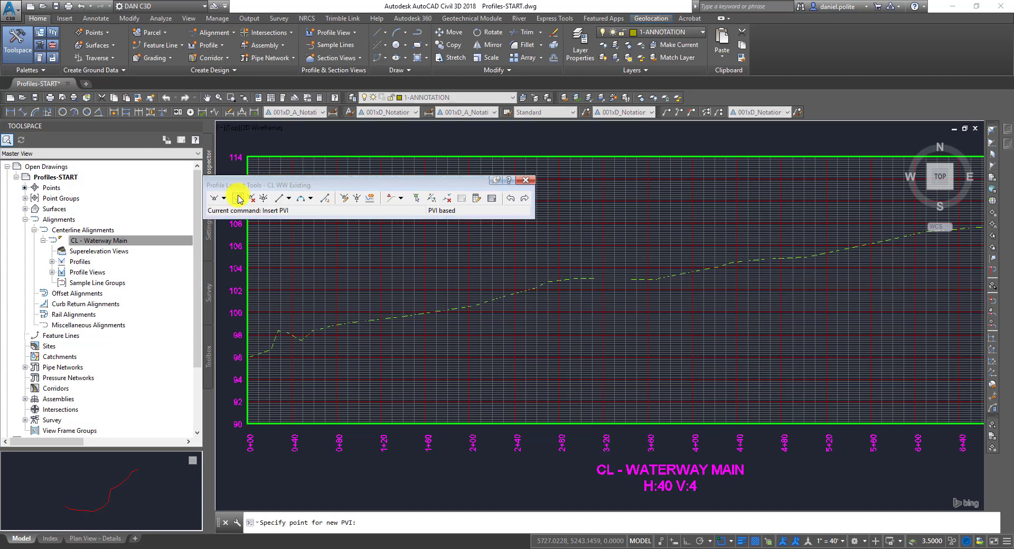
{"action": "scroll", "coordinate": [249, 362], "scroll_direction": "up", "scroll_amount": 4}
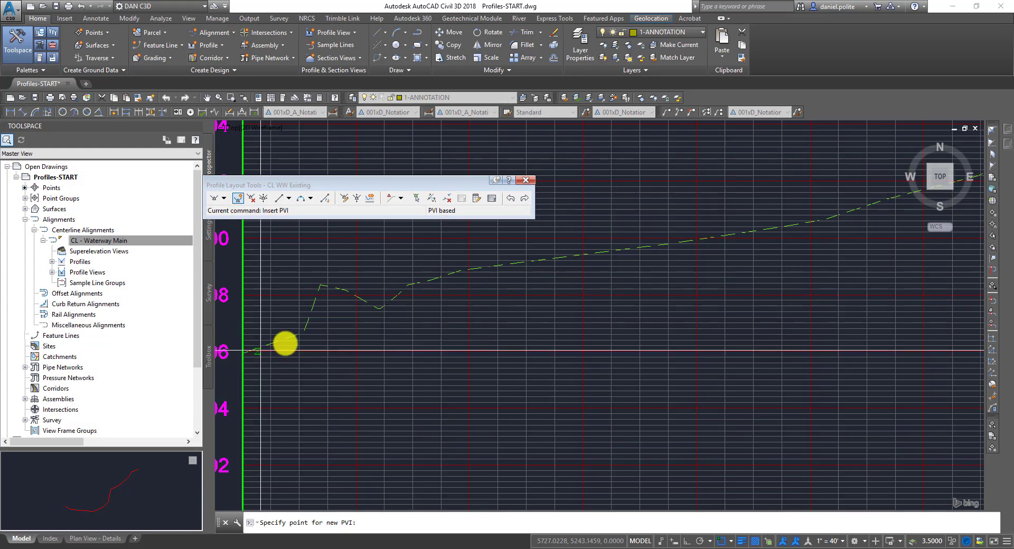
{"action": "left_click", "coordinate": [376, 308]}
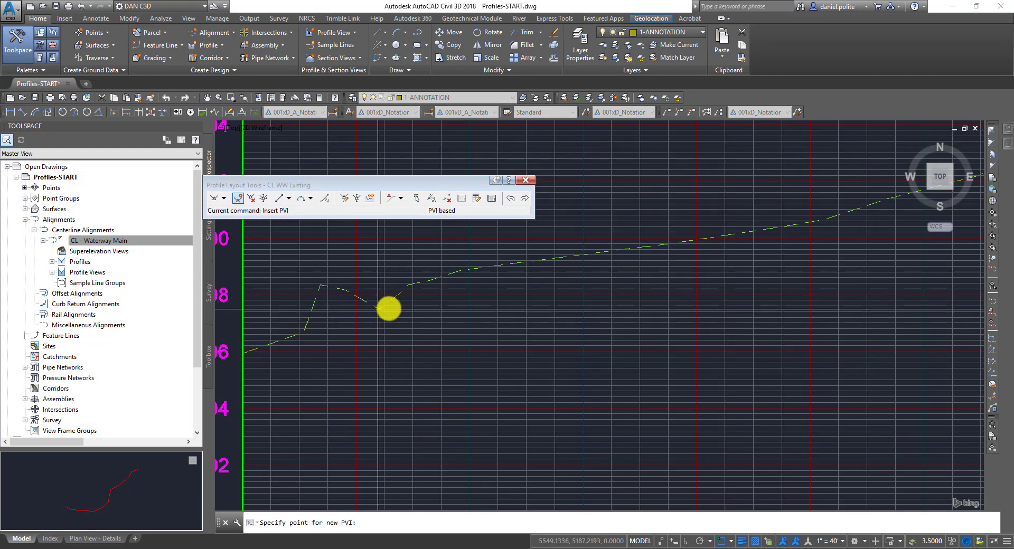
{"action": "middle_click_drag", "start_coordinate": [622, 266], "coordinate": [391, 319]}
{"action": "left_click", "coordinate": [594, 272]}
{"action": "middle_click_drag", "start_coordinate": [720, 243], "coordinate": [609, 293]}
{"action": "left_click", "coordinate": [660, 268]}
{"action": "middle_click_drag", "start_coordinate": [801, 290], "coordinate": [697, 262]}
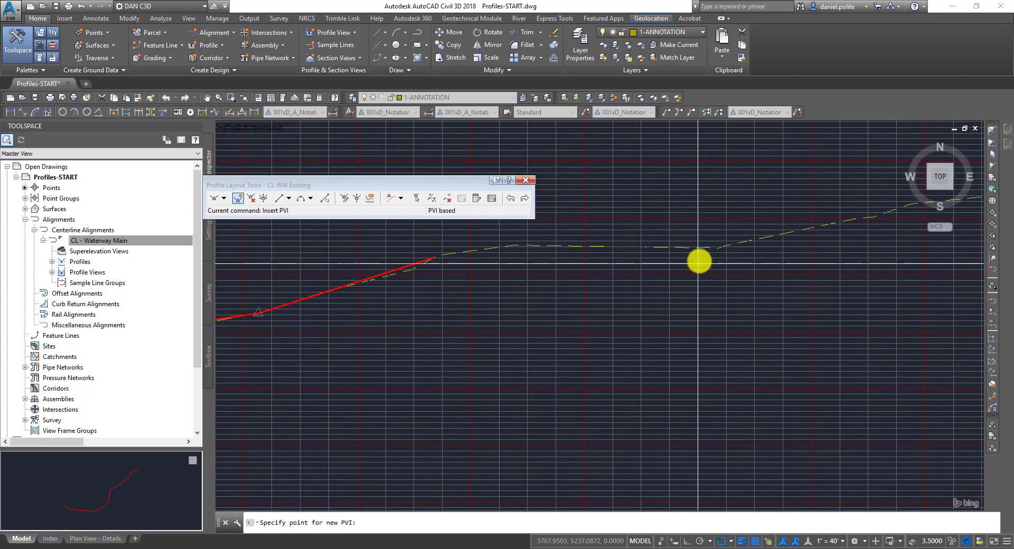
{"action": "left_click", "coordinate": [714, 247]}
{"action": "middle_click_drag", "start_coordinate": [902, 237], "coordinate": [780, 264]}
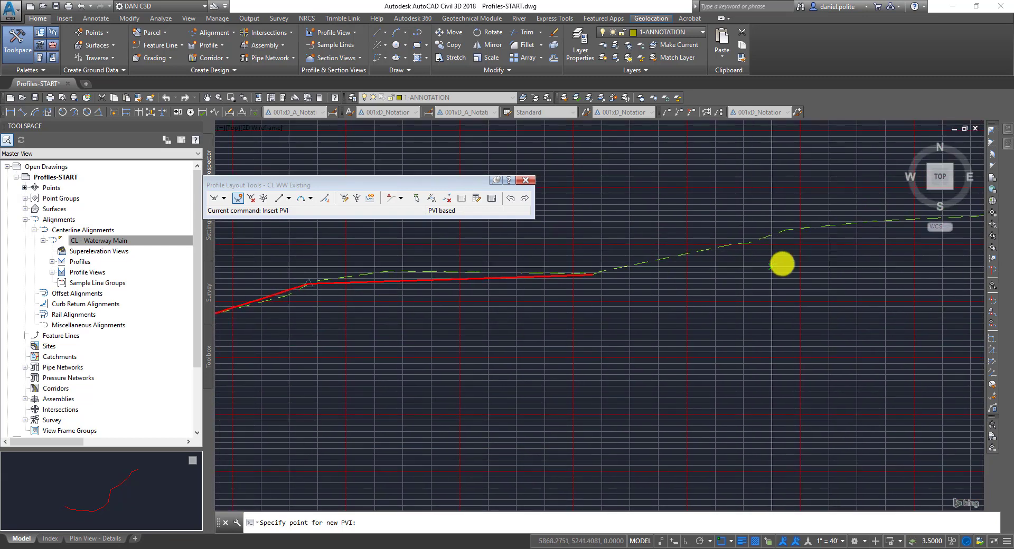
Insert PVIs at about stations 4+35, 5+02 and 6+11, at the next grade break, and at the ground line's far end.
{"action": "left_click", "coordinate": [786, 231]}
{"action": "middle_click_drag", "start_coordinate": [858, 269], "coordinate": [678, 309]}
{"action": "left_click", "coordinate": [795, 255]}
{"action": "middle_click_drag", "start_coordinate": [858, 269], "coordinate": [620, 294]}
{"action": "scroll", "coordinate": [620, 294], "scroll_direction": "down", "scroll_amount": 1}
{"action": "scroll", "coordinate": [758, 257], "scroll_direction": "up", "scroll_amount": 2}
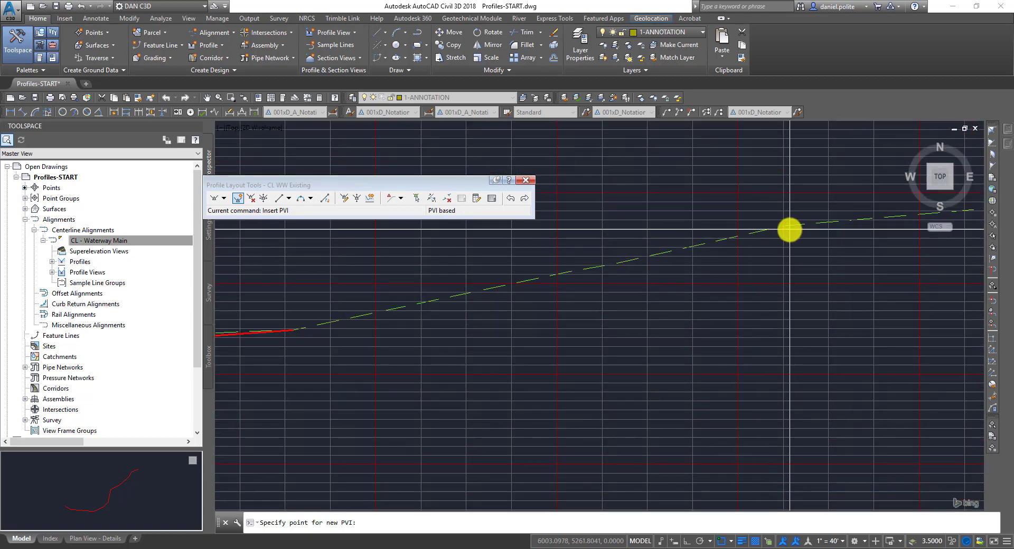
{"action": "left_click", "coordinate": [788, 227]}
{"action": "scroll", "coordinate": [835, 282], "scroll_direction": "down", "scroll_amount": 1}
{"action": "middle_click_drag", "start_coordinate": [834, 282], "coordinate": [481, 312]}
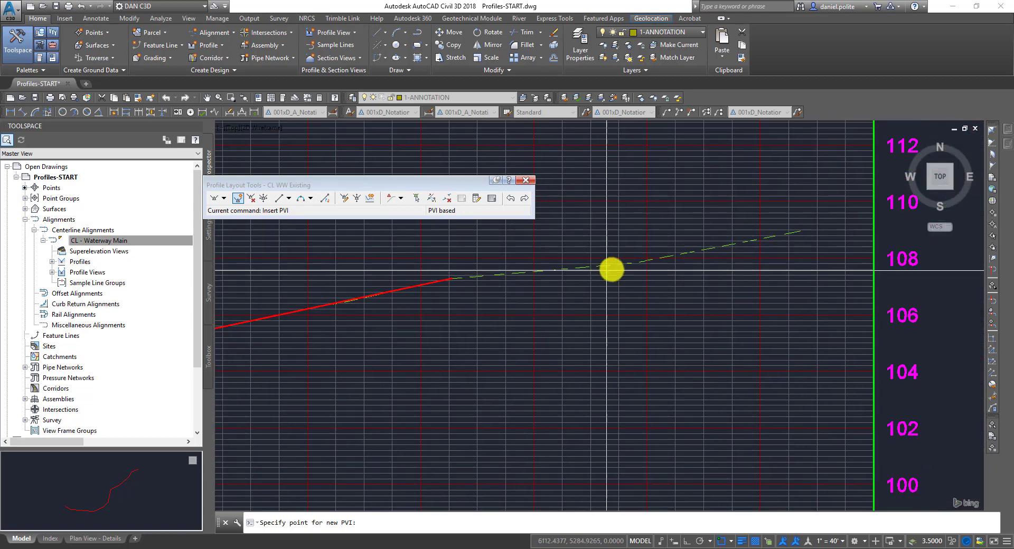
{"action": "left_click", "coordinate": [641, 260]}
{"action": "left_click", "coordinate": [801, 231]}
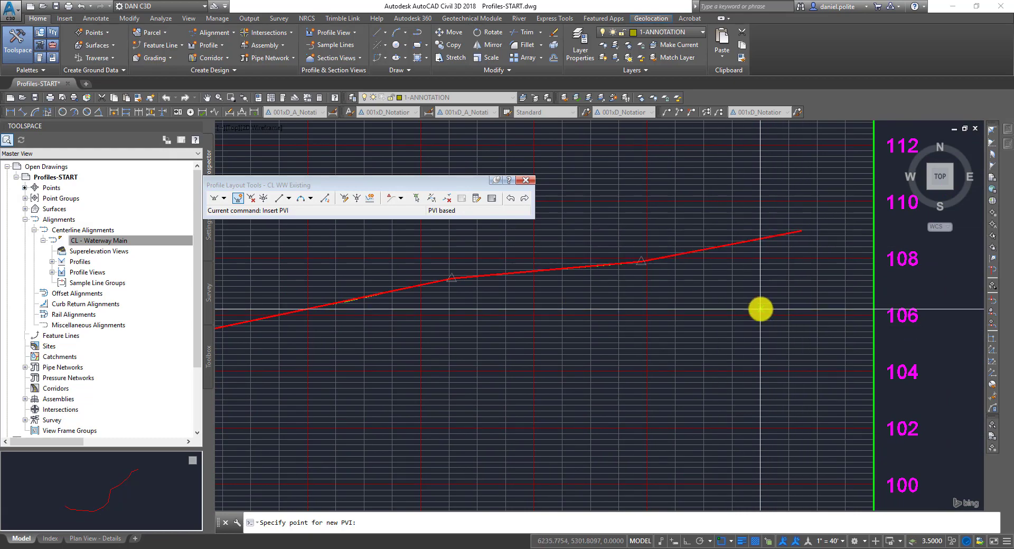
{"action": "key", "text": "Return"}
Examine the PVI station, elevation and grade labels along the CL WW Existing profile.
{"action": "scroll", "coordinate": [715, 354], "scroll_direction": "down", "scroll_amount": 2}
{"action": "scroll", "coordinate": [499, 370], "scroll_direction": "down", "scroll_amount": 2}
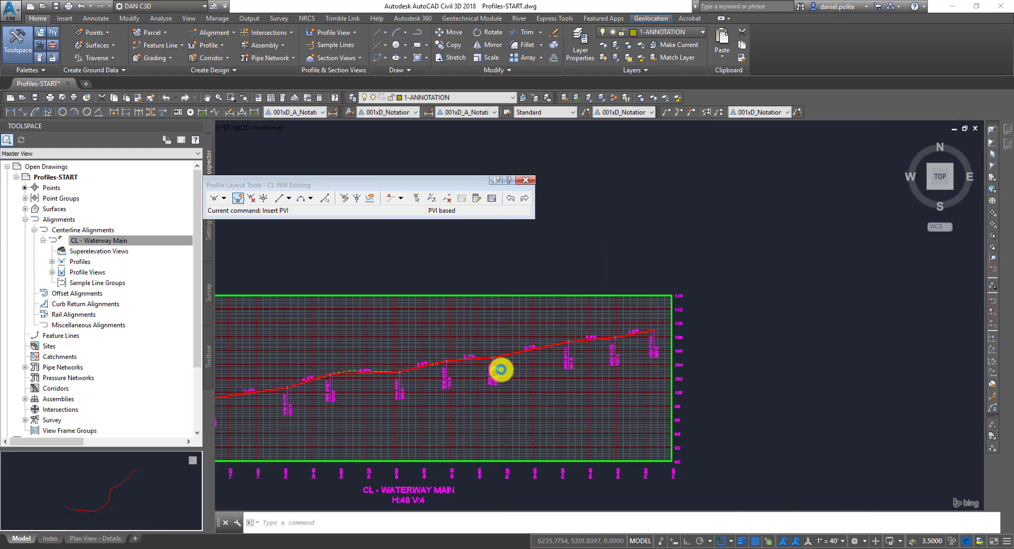
{"action": "middle_click_drag", "start_coordinate": [489, 397], "coordinate": [676, 380]}
{"action": "middle_click_drag", "start_coordinate": [432, 341], "coordinate": [501, 314]}
{"action": "scroll", "coordinate": [587, 399], "scroll_direction": "up", "scroll_amount": 2}
{"action": "scroll", "coordinate": [464, 337], "scroll_direction": "up", "scroll_amount": 2}
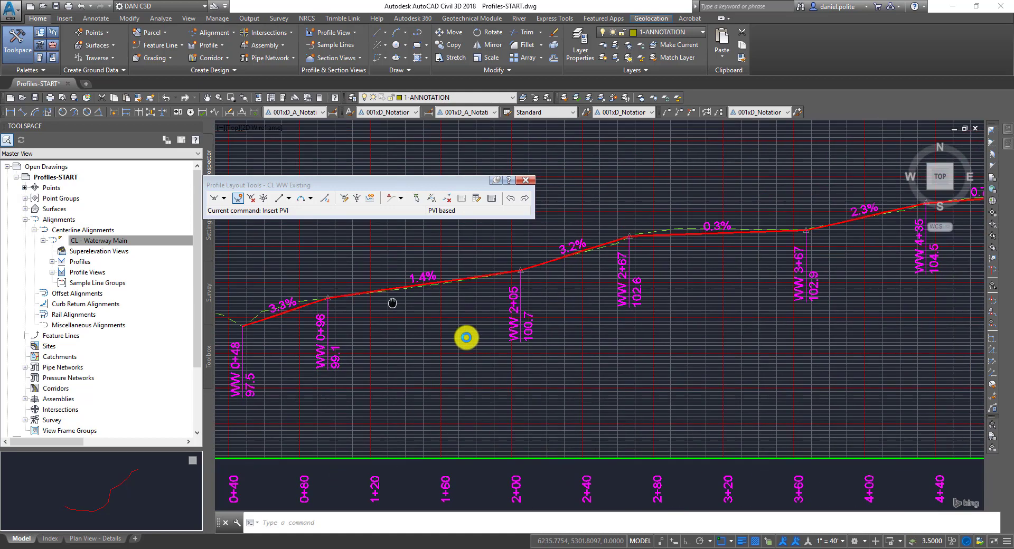
{"action": "scroll", "coordinate": [389, 351], "scroll_direction": "up", "scroll_amount": 2}
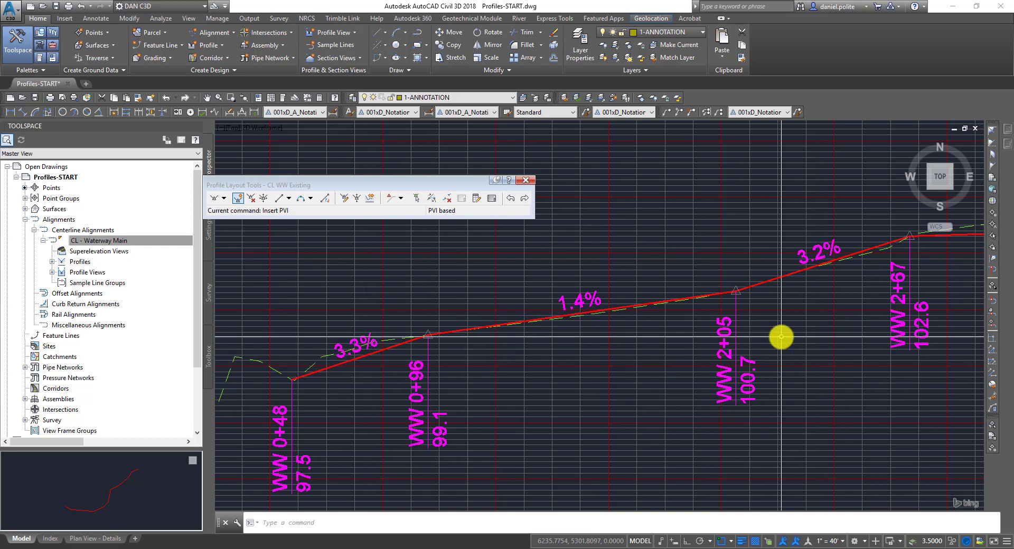
{"action": "middle_click_drag", "start_coordinate": [780, 337], "coordinate": [521, 380]}
{"action": "scroll", "coordinate": [521, 380], "scroll_direction": "down", "scroll_amount": 2}
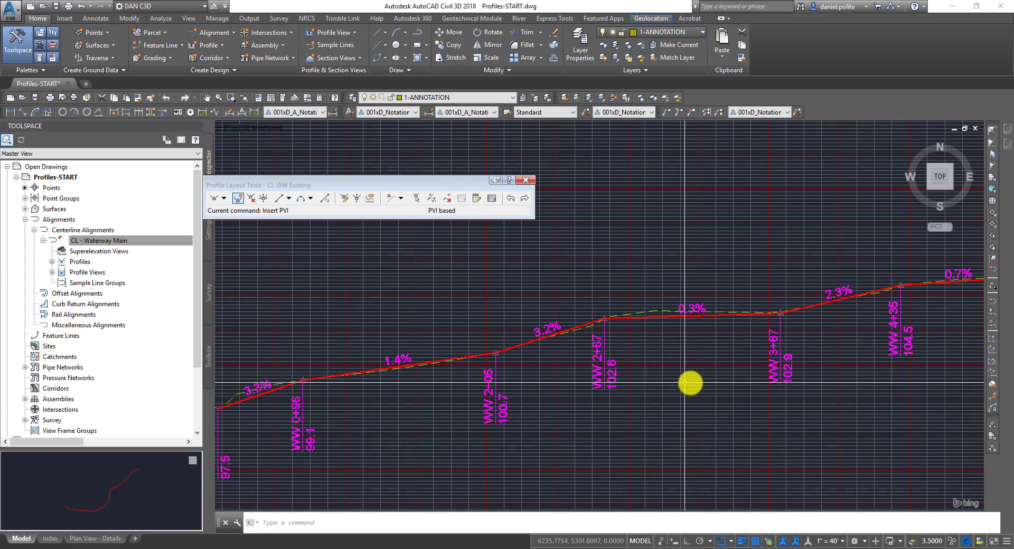
{"action": "middle_click_drag", "start_coordinate": [685, 382], "coordinate": [464, 373]}
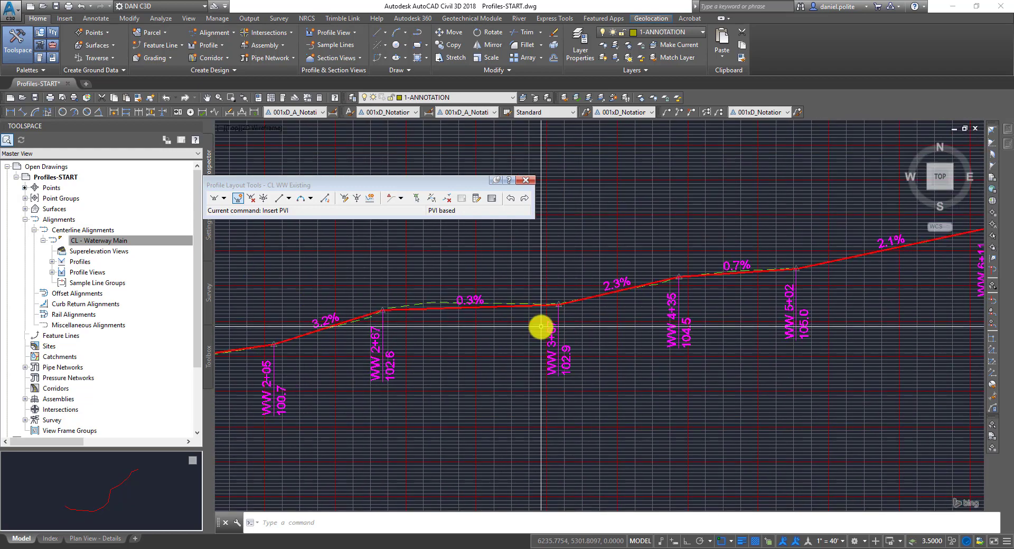
{"action": "scroll", "coordinate": [541, 326], "scroll_direction": "down", "scroll_amount": 3}
{"action": "scroll", "coordinate": [821, 319], "scroll_direction": "down", "scroll_amount": 2}
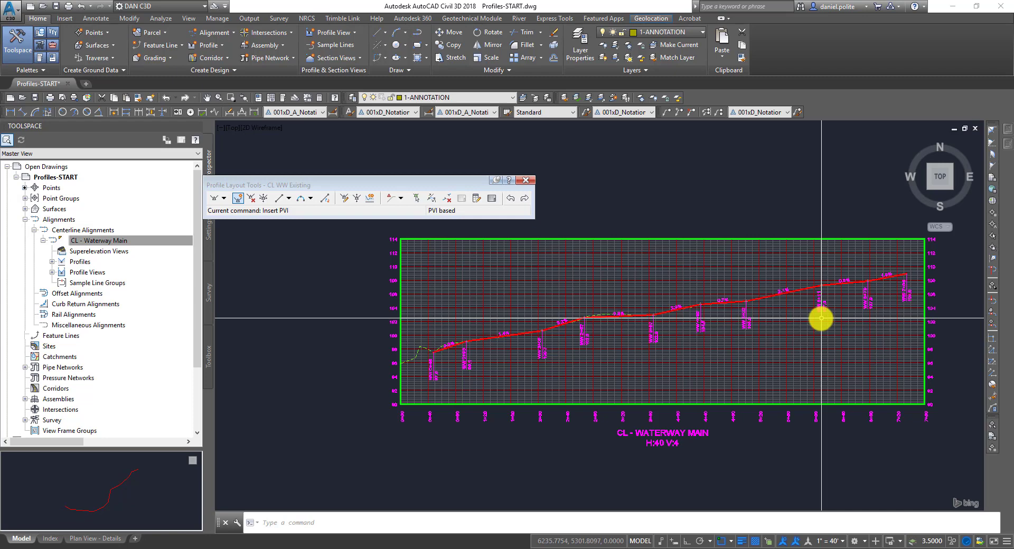
{"action": "scroll", "coordinate": [603, 319], "scroll_direction": "up", "scroll_amount": 2}
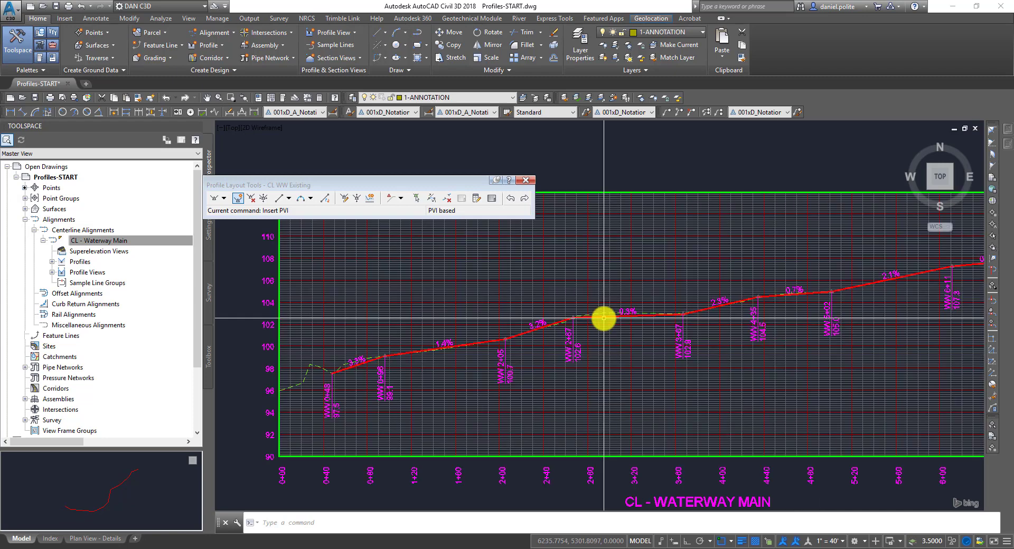
Delete the CL WW Existing profile from the Waterway Main profile view.
{"action": "scroll", "coordinate": [603, 318], "scroll_direction": "up", "scroll_amount": 2}
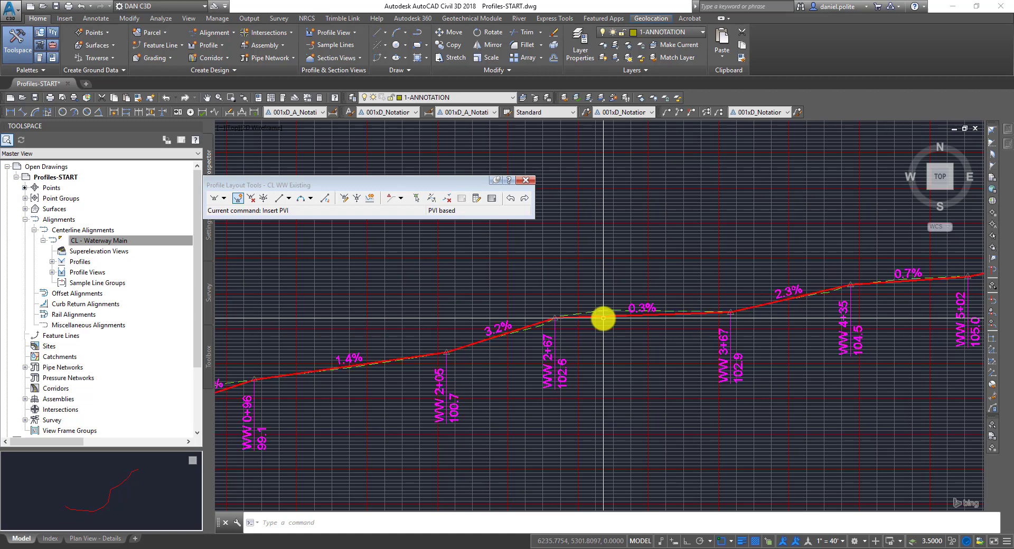
{"action": "scroll", "coordinate": [603, 318], "scroll_direction": "down", "scroll_amount": 4}
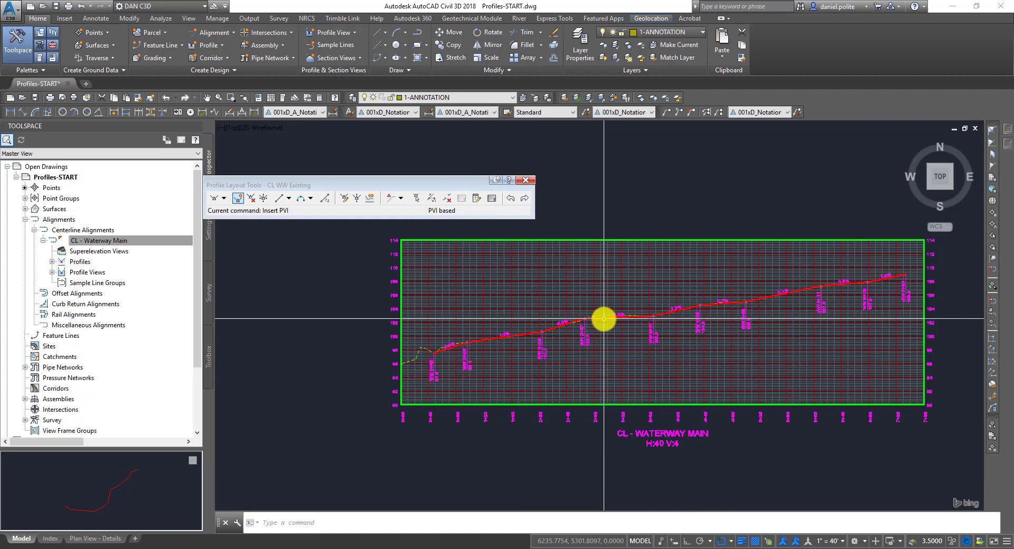
{"action": "scroll", "coordinate": [574, 358], "scroll_direction": "up", "scroll_amount": 4}
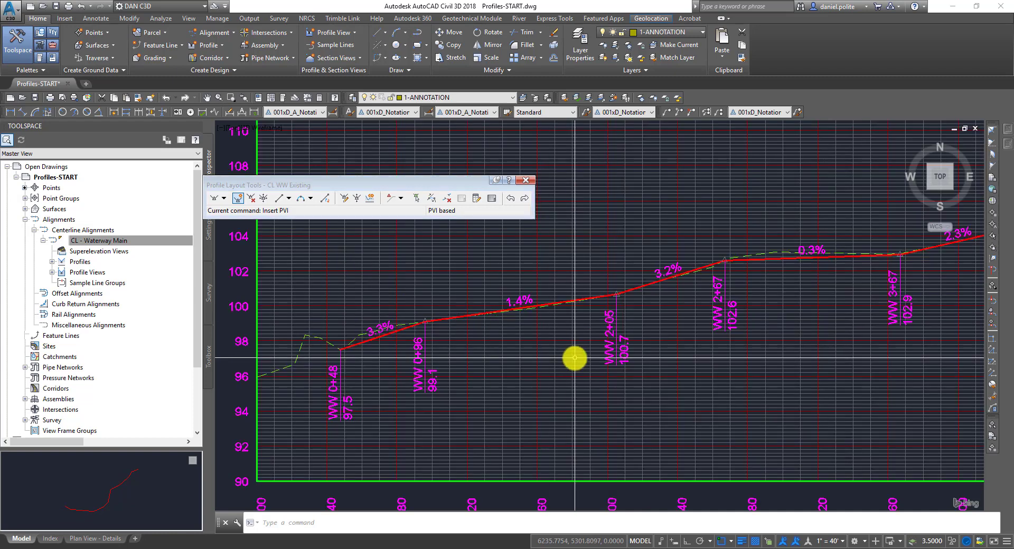
{"action": "left_click", "coordinate": [581, 300]}
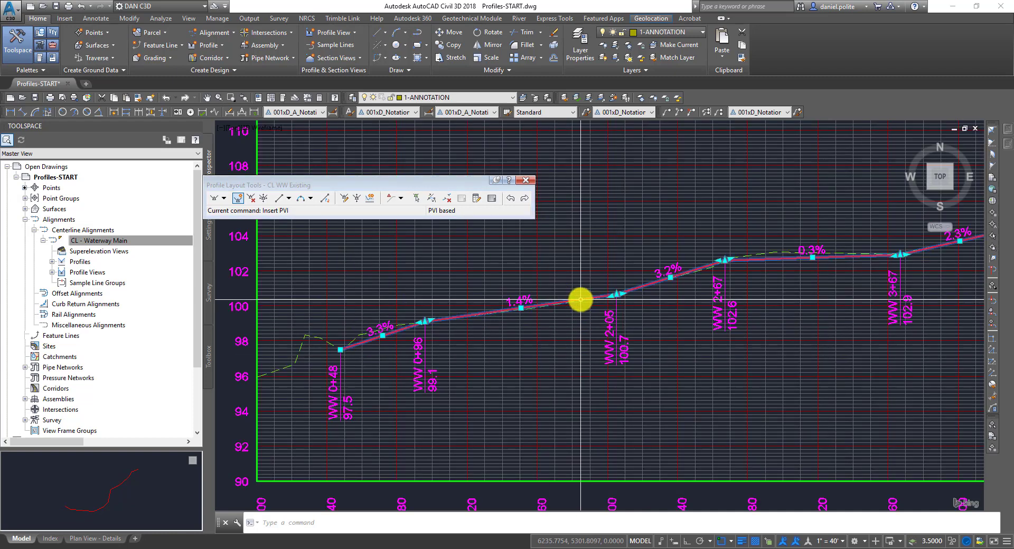
{"action": "key", "text": "Delete"}
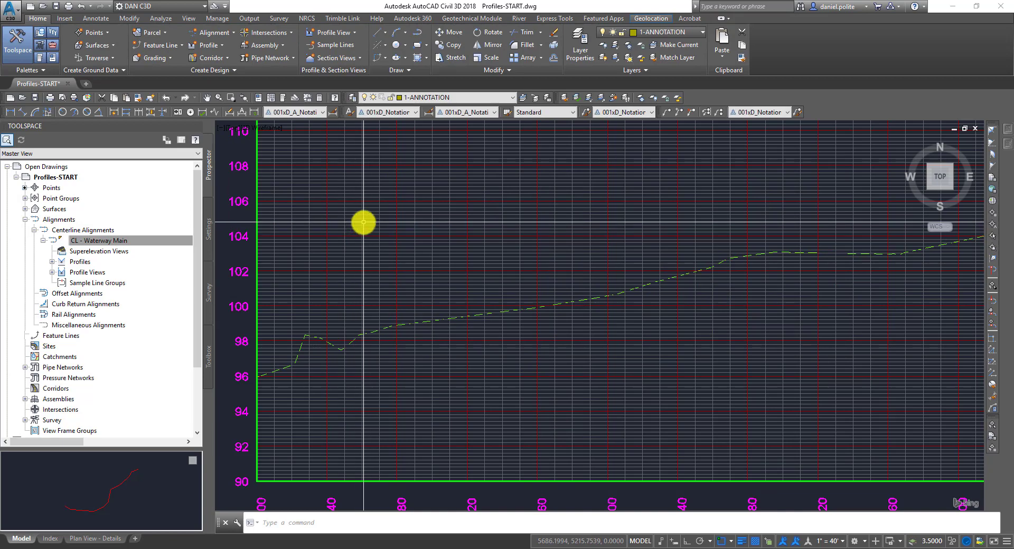
Start a new layout profile in the Waterway Main profile view and name it CL Proposed WW Main.
{"action": "scroll", "coordinate": [588, 328], "scroll_direction": "down", "scroll_amount": 2}
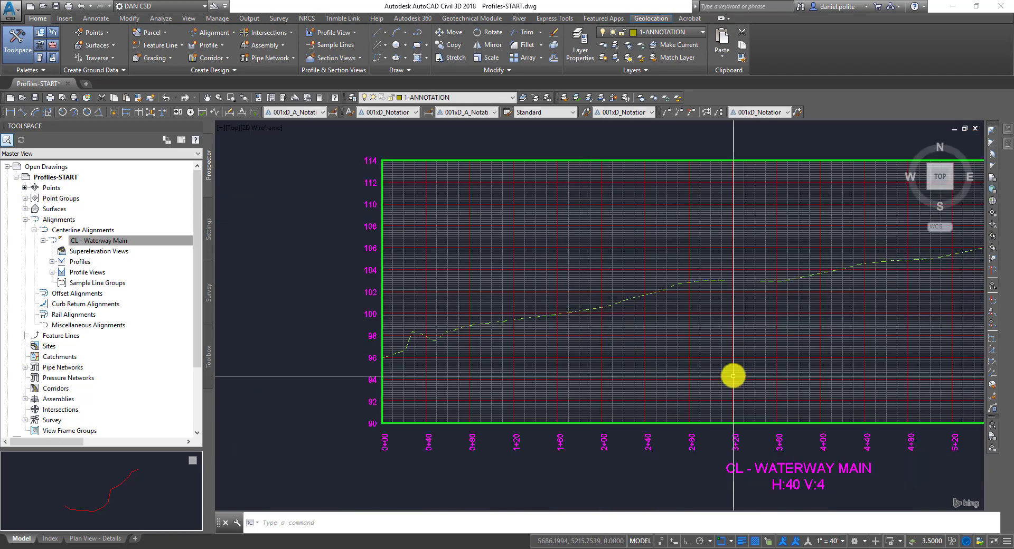
{"action": "middle_click_drag", "start_coordinate": [733, 376], "coordinate": [677, 379]}
{"action": "left_click", "coordinate": [410, 301]}
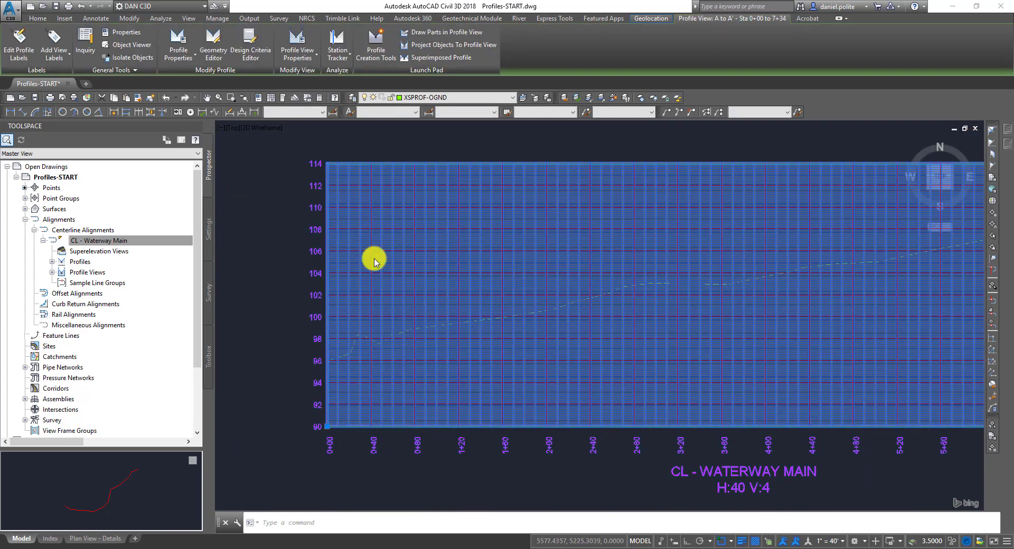
{"action": "key", "text": "Escape"}
{"action": "left_click", "coordinate": [210, 47]}
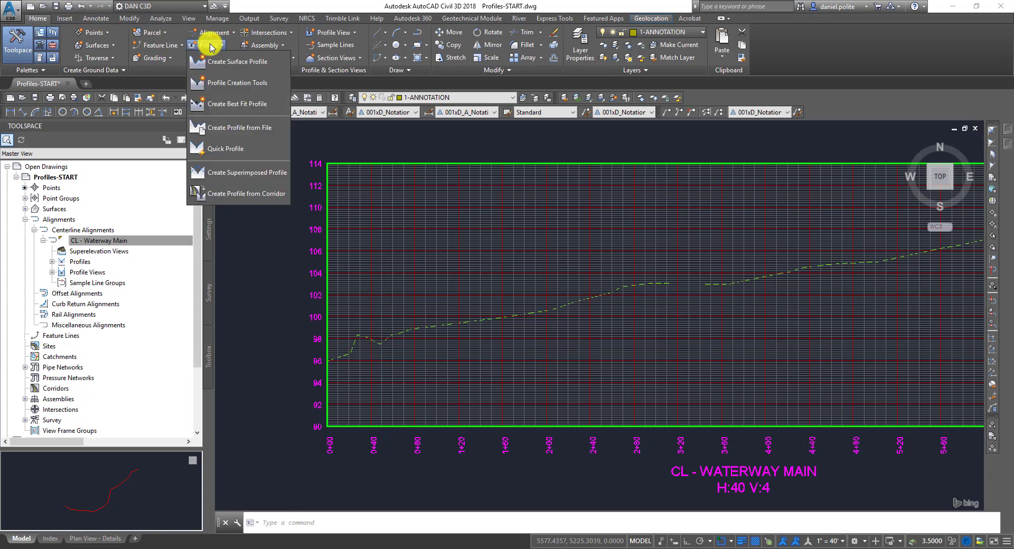
{"action": "left_click", "coordinate": [240, 85]}
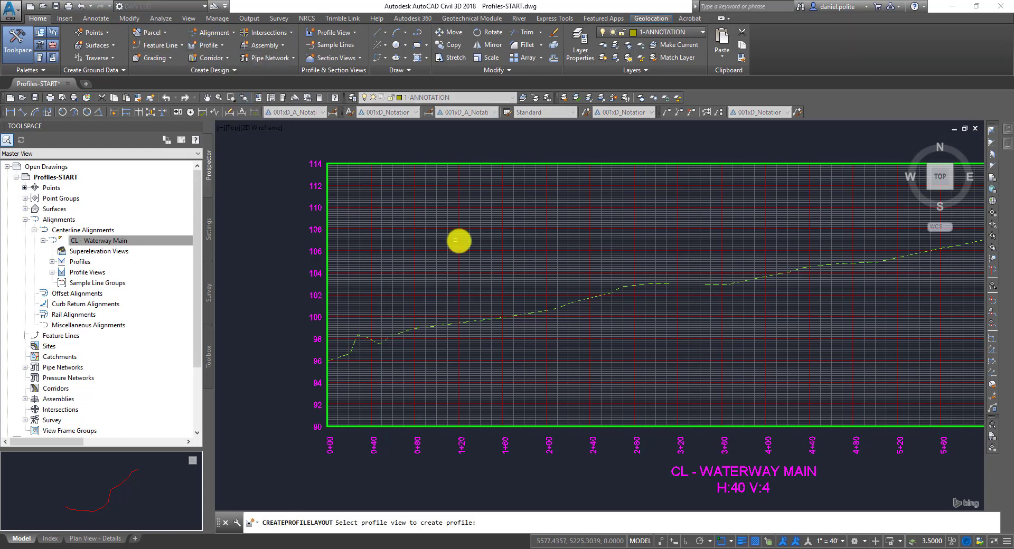
{"action": "left_click", "coordinate": [481, 255]}
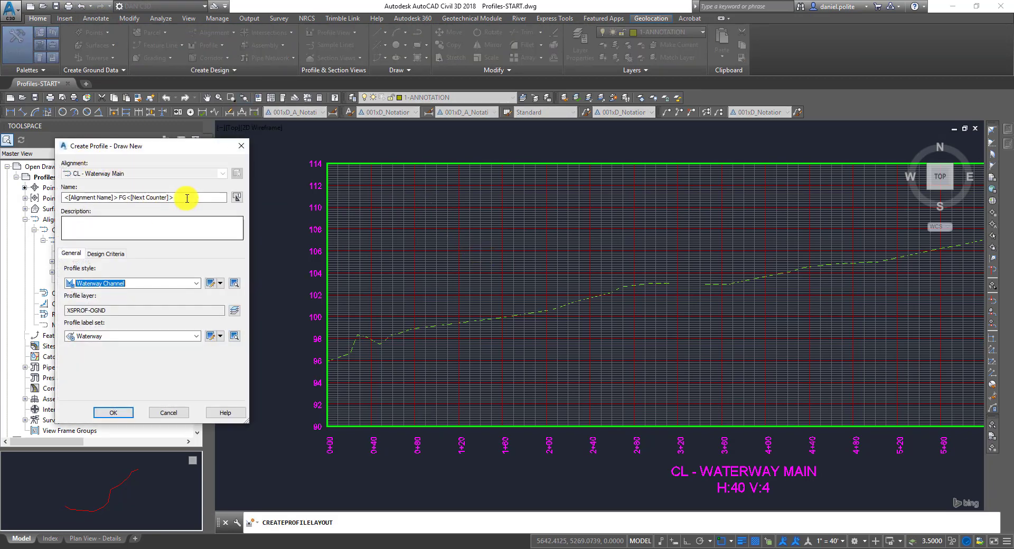
{"action": "left_click_drag", "start_coordinate": [186, 195], "coordinate": [44, 170]}
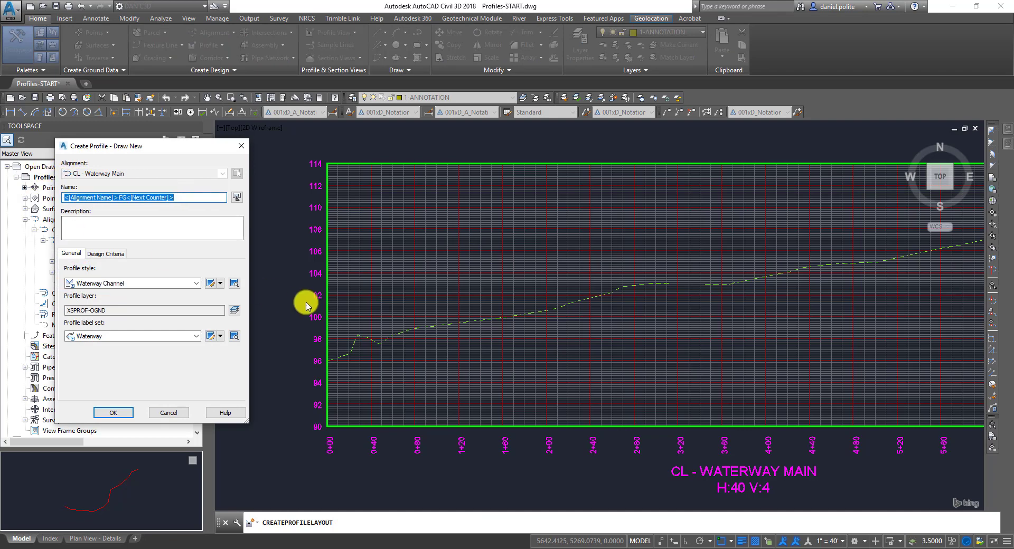
{"action": "type", "text": "CL Proposed WW Main"}
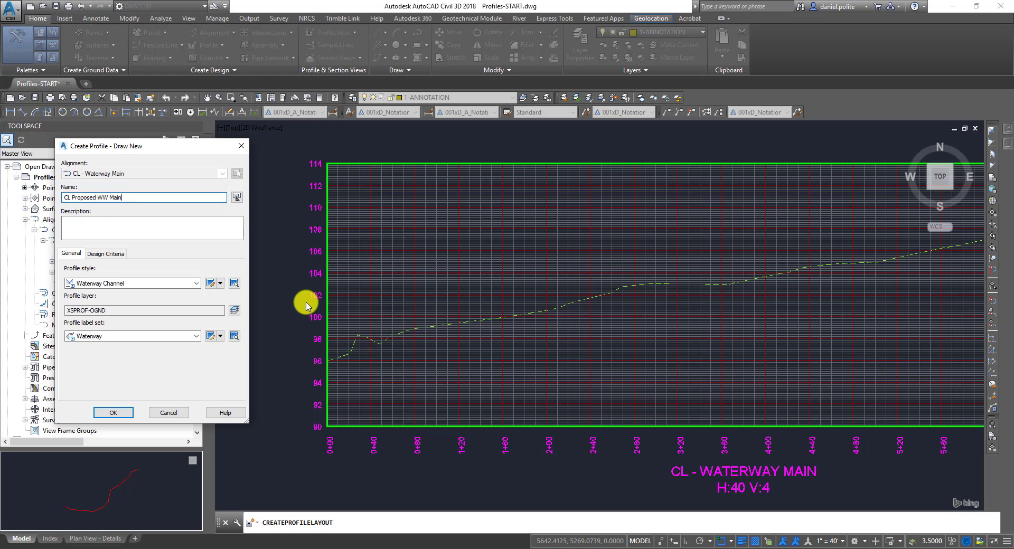
Assign the FG profile style and the Waterway label set, and accept the new profile's settings.
{"action": "left_click", "coordinate": [198, 284]}
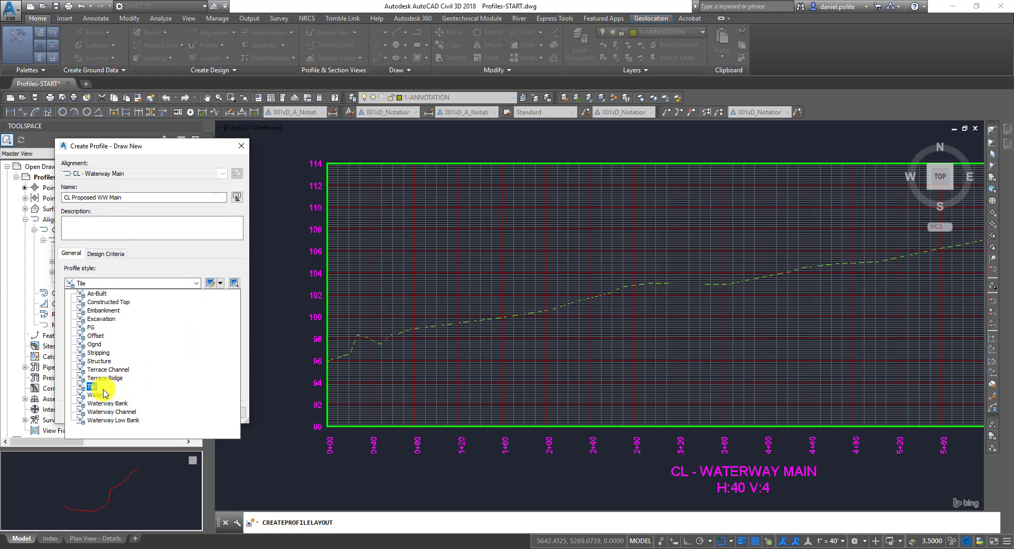
{"action": "left_click", "coordinate": [91, 327]}
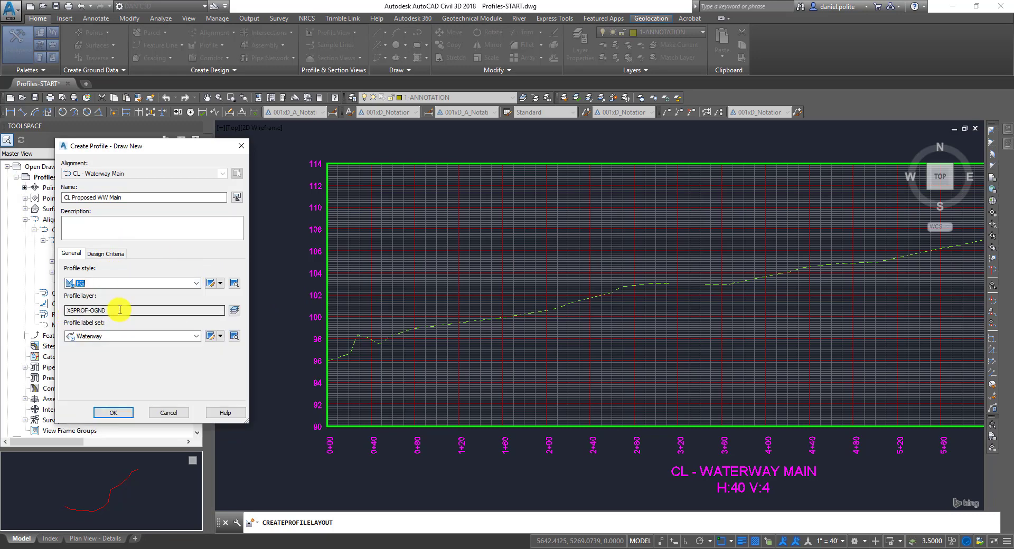
{"action": "left_click", "coordinate": [196, 336]}
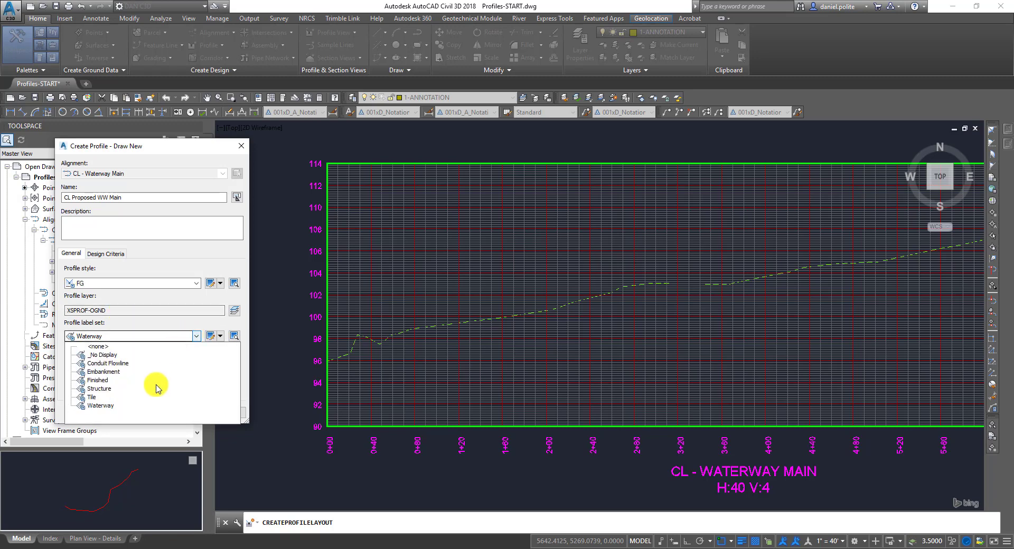
{"action": "left_click", "coordinate": [100, 406]}
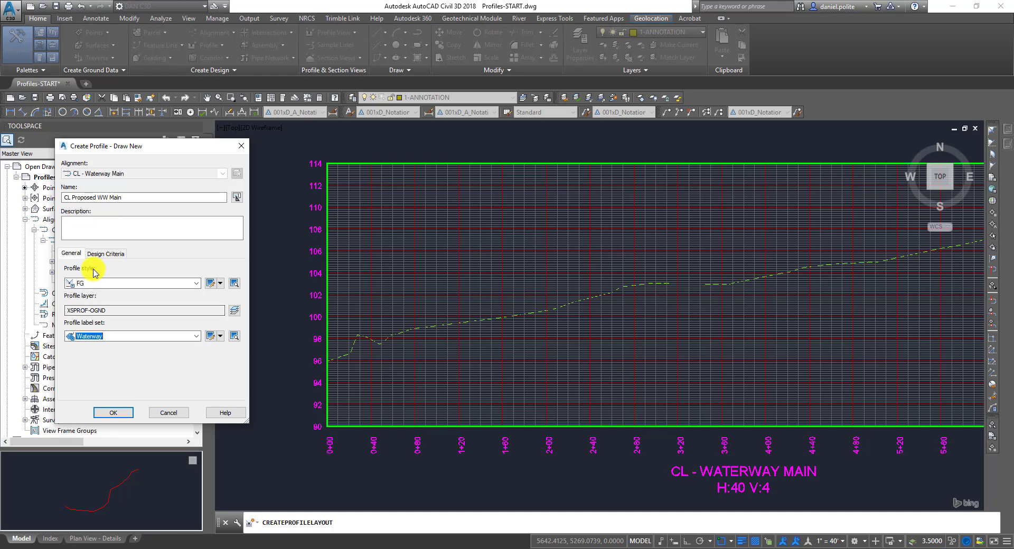
{"action": "left_click", "coordinate": [118, 414]}
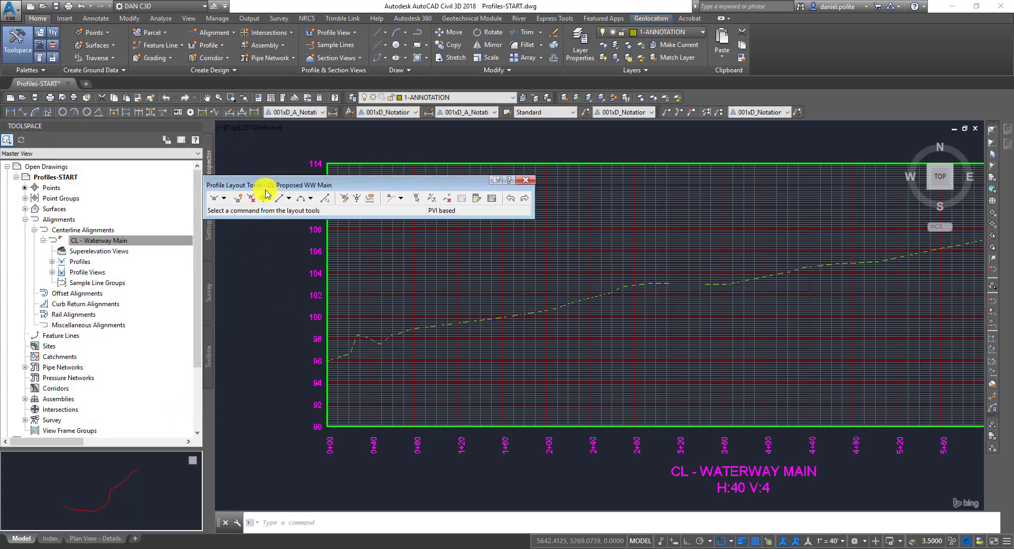
Insert proposed PVIs at about station 0+49, elevation 97.5; 2+00, elevation 99.4; and 2+70, elevation 101.4, with the last two below ground.
{"action": "left_click_drag", "start_coordinate": [263, 188], "coordinate": [327, 162]}
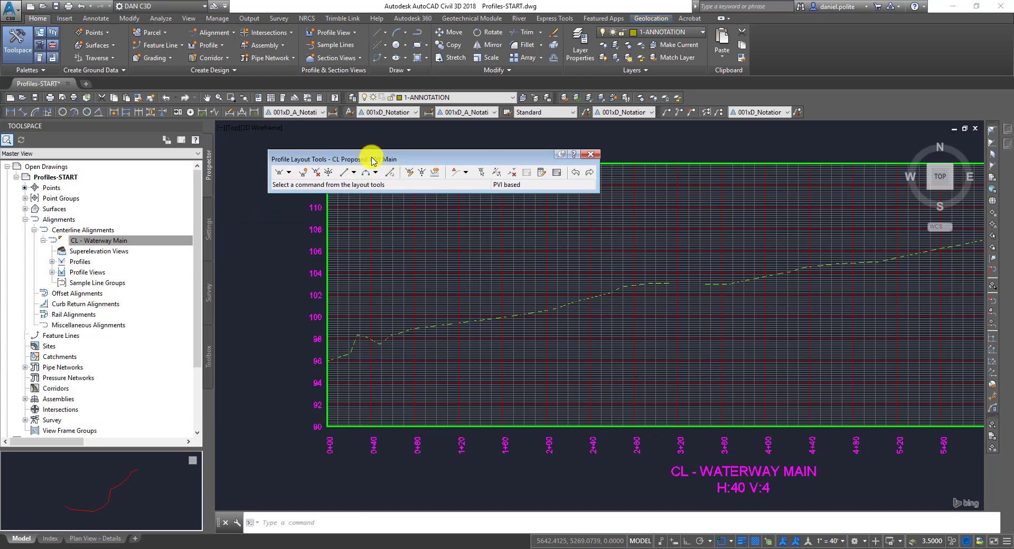
{"action": "left_click", "coordinate": [306, 174]}
{"action": "scroll", "coordinate": [369, 343], "scroll_direction": "up", "scroll_amount": 4}
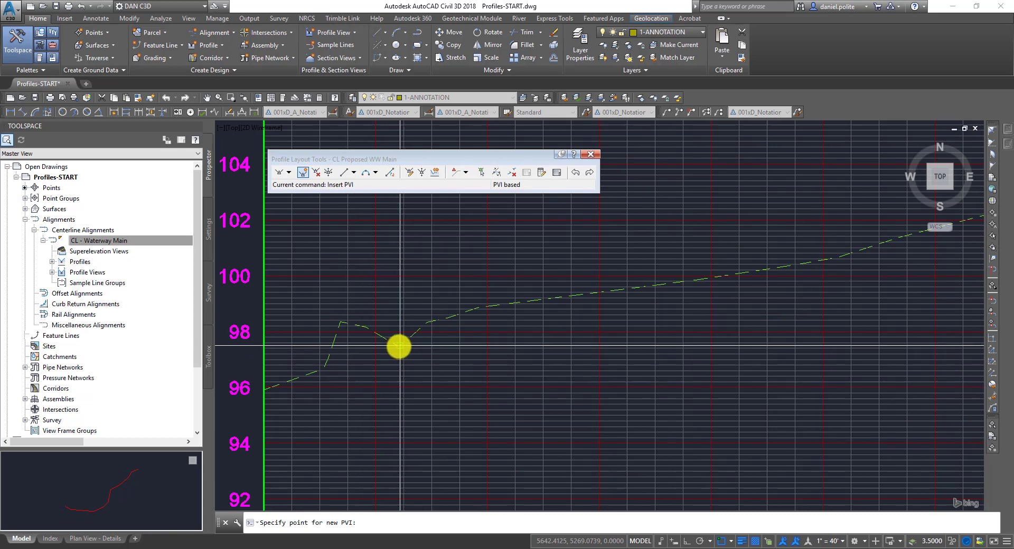
{"action": "middle_click_drag", "start_coordinate": [547, 321], "coordinate": [435, 380]}
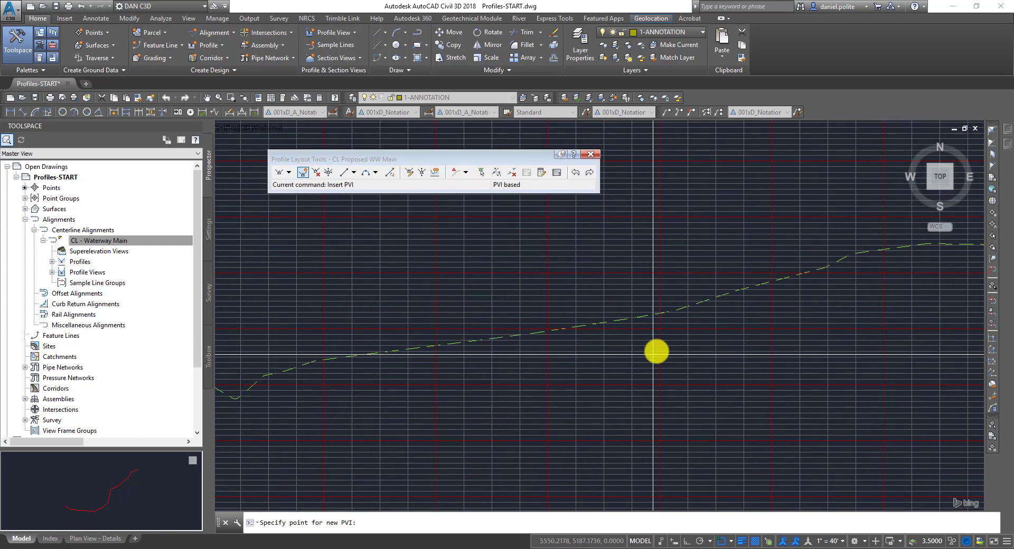
{"action": "left_click", "coordinate": [658, 346]}
{"action": "middle_click_drag", "start_coordinate": [745, 321], "coordinate": [457, 359]}
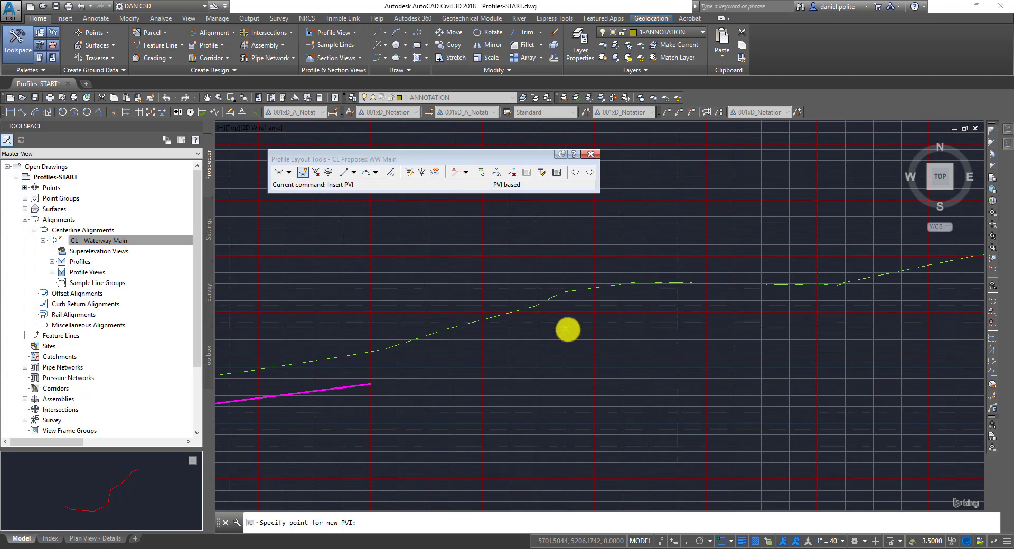
{"action": "left_click", "coordinate": [567, 330]}
Insert proposed PVIs at about station 3+65, elevation 102.4; 4+45, elevation 103.8; and 5+02, elevation 105.0, on the ground line, and finish.
{"action": "middle_click_drag", "start_coordinate": [769, 323], "coordinate": [593, 323]}
{"action": "left_click", "coordinate": [611, 321]}
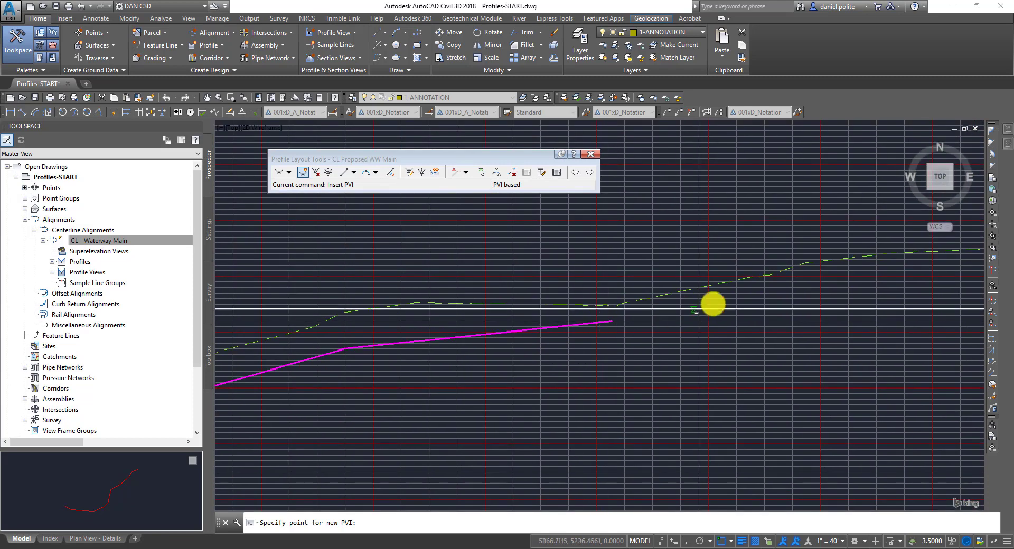
{"action": "middle_click_drag", "start_coordinate": [698, 308], "coordinate": [429, 357]}
{"action": "left_click", "coordinate": [550, 343]}
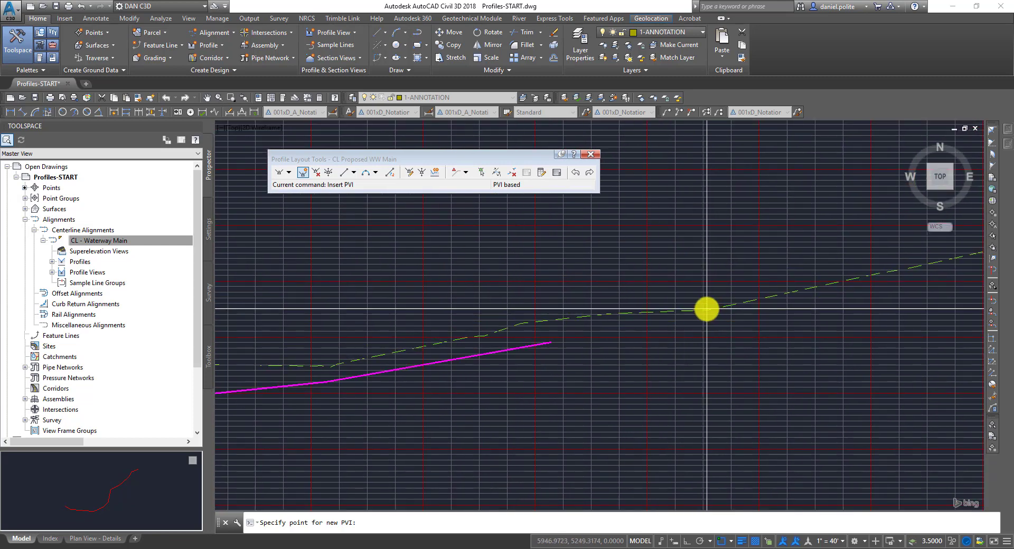
{"action": "left_click", "coordinate": [708, 311]}
{"action": "key", "text": "Return"}
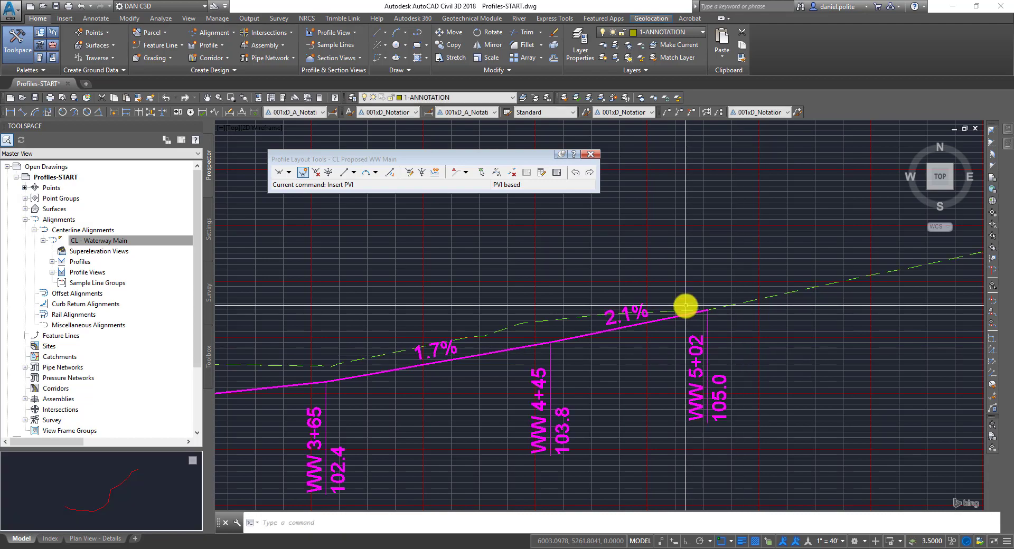
Examine the station, elevation and grade labels along the CL Proposed WW Main profile, and close the profile layout tools.
{"action": "scroll", "coordinate": [685, 305], "scroll_direction": "down", "scroll_amount": 3}
{"action": "middle_click_drag", "start_coordinate": [417, 351], "coordinate": [515, 339]}
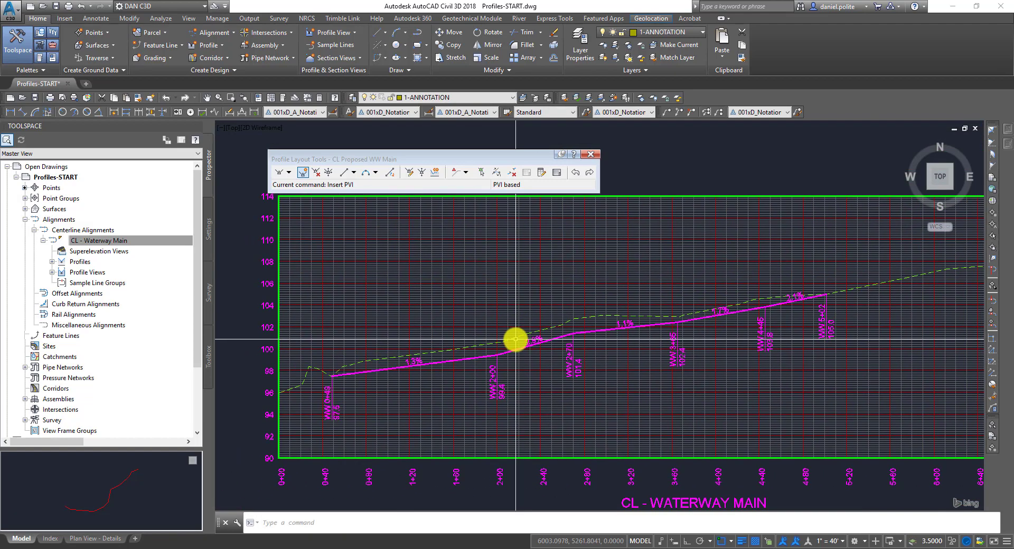
{"action": "scroll", "coordinate": [319, 389], "scroll_direction": "up", "scroll_amount": 4}
{"action": "scroll", "coordinate": [347, 384], "scroll_direction": "down", "scroll_amount": 4}
{"action": "scroll", "coordinate": [358, 410], "scroll_direction": "up", "scroll_amount": 4}
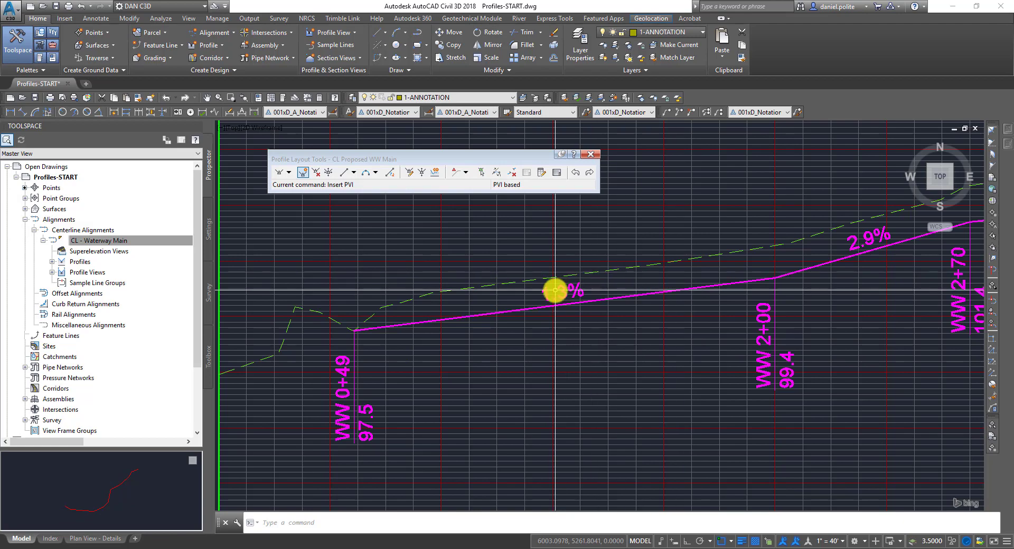
{"action": "scroll", "coordinate": [555, 291], "scroll_direction": "down", "scroll_amount": 2}
{"action": "middle_click_drag", "start_coordinate": [784, 290], "coordinate": [471, 348]}
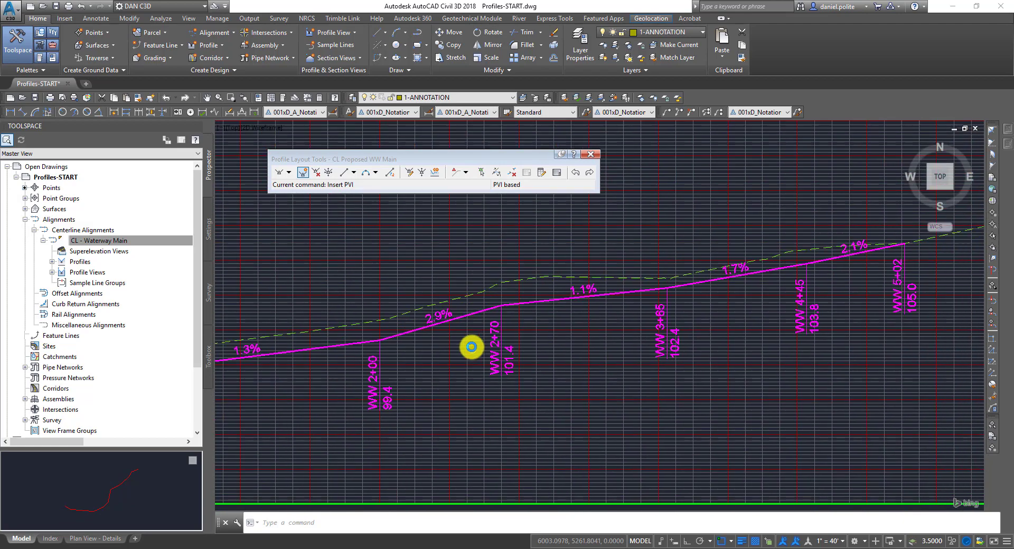
{"action": "scroll", "coordinate": [471, 348], "scroll_direction": "down", "scroll_amount": 2}
{"action": "middle_click_drag", "start_coordinate": [403, 369], "coordinate": [579, 349]}
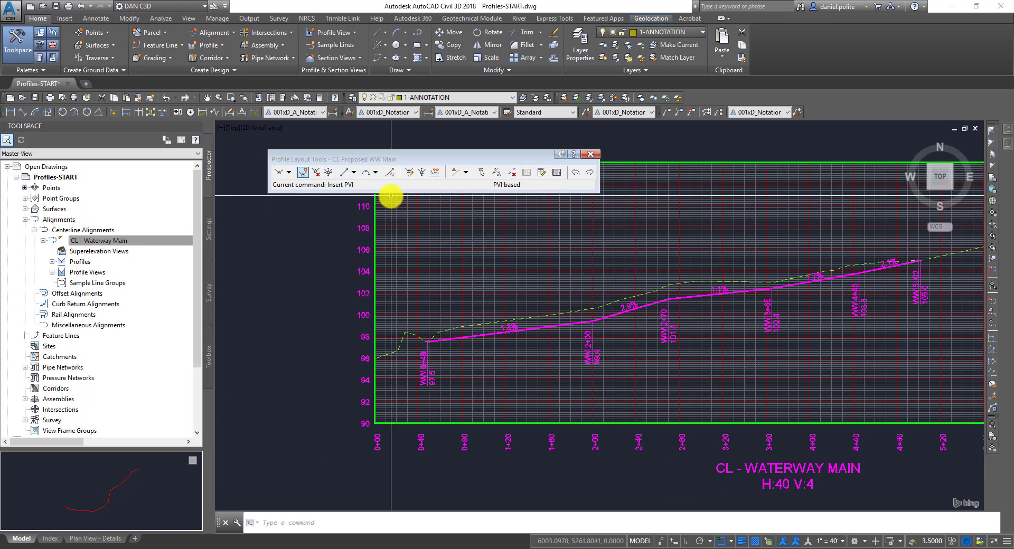
{"action": "left_click", "coordinate": [585, 154]}
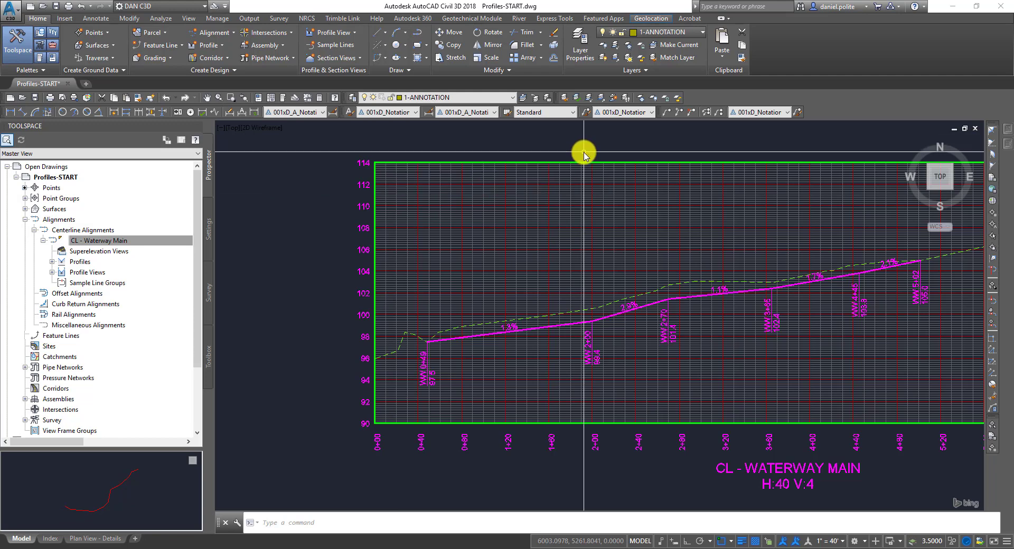
{"action": "type", "text": "pl"}
{"action": "key", "text": "Return"}
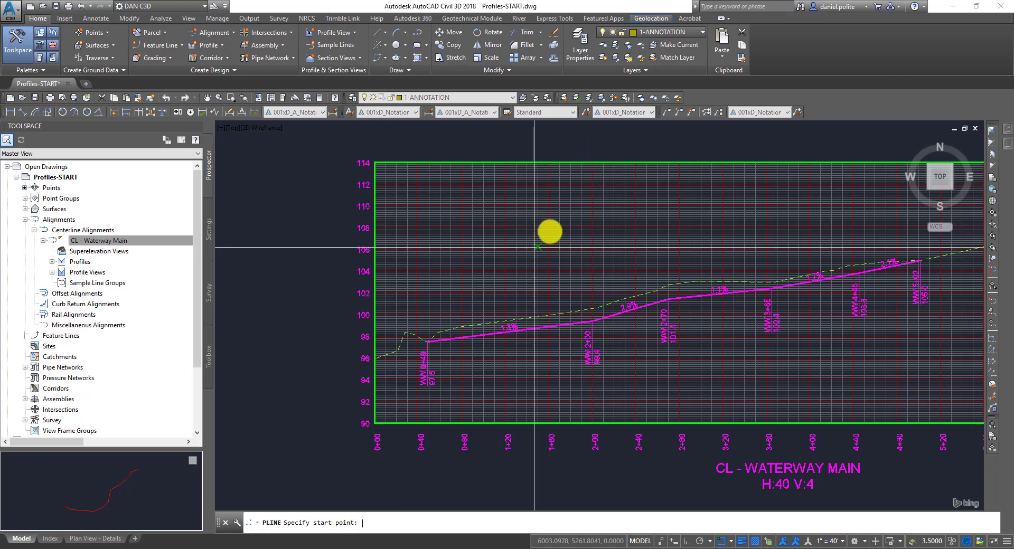
{"action": "key", "text": "Escape"}
Make XSPROF-EXCAVATION the current layer.
{"action": "left_click", "coordinate": [513, 97]}
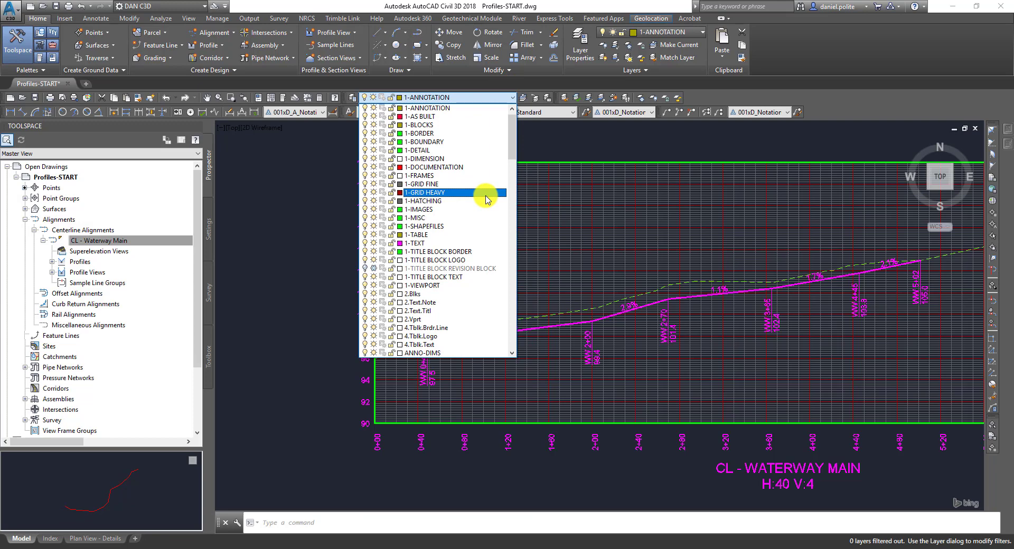
{"action": "key", "text": "x"}
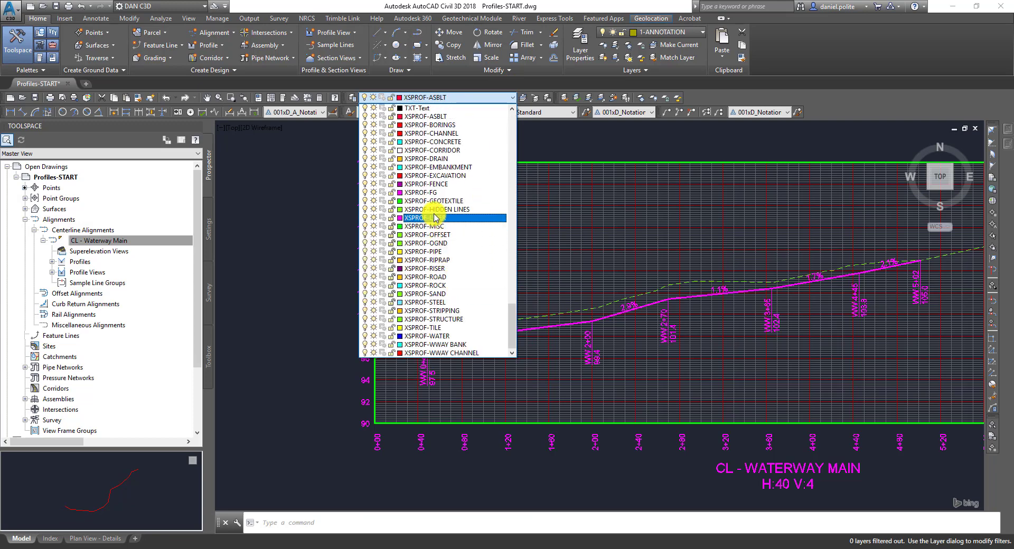
{"action": "left_click", "coordinate": [439, 176]}
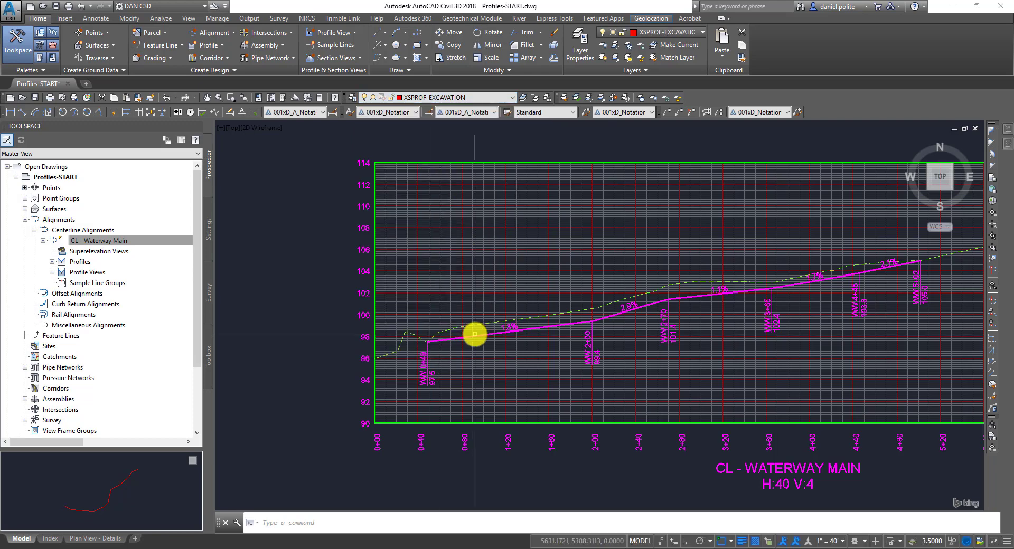
Start a polyline at the profile's 0+49 point and run it slightly above the proposed line through stations 2+00 and 2+70.
{"action": "type", "text": "pl"}
{"action": "key", "text": "Return"}
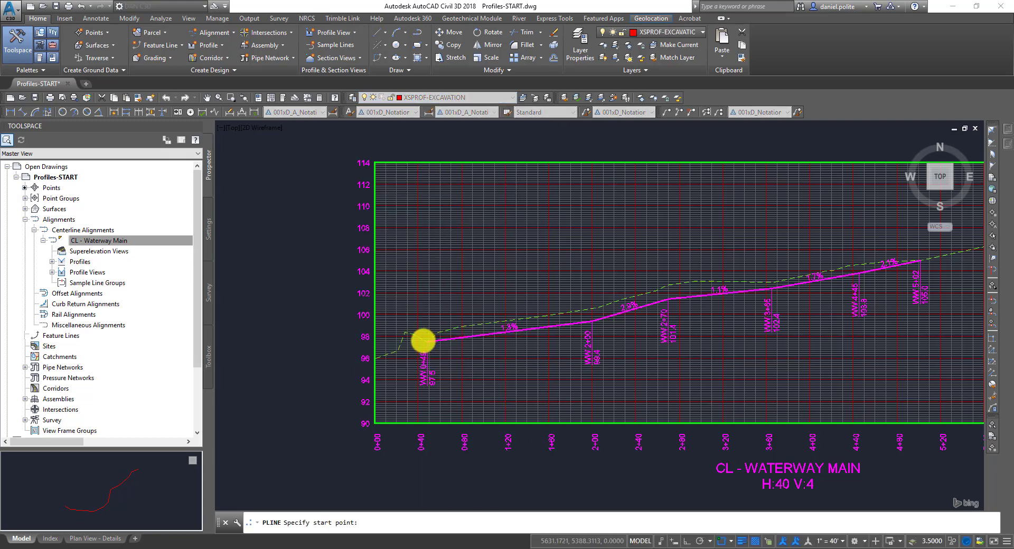
{"action": "scroll", "coordinate": [425, 342], "scroll_direction": "up", "scroll_amount": 5}
{"action": "left_click", "coordinate": [438, 347]}
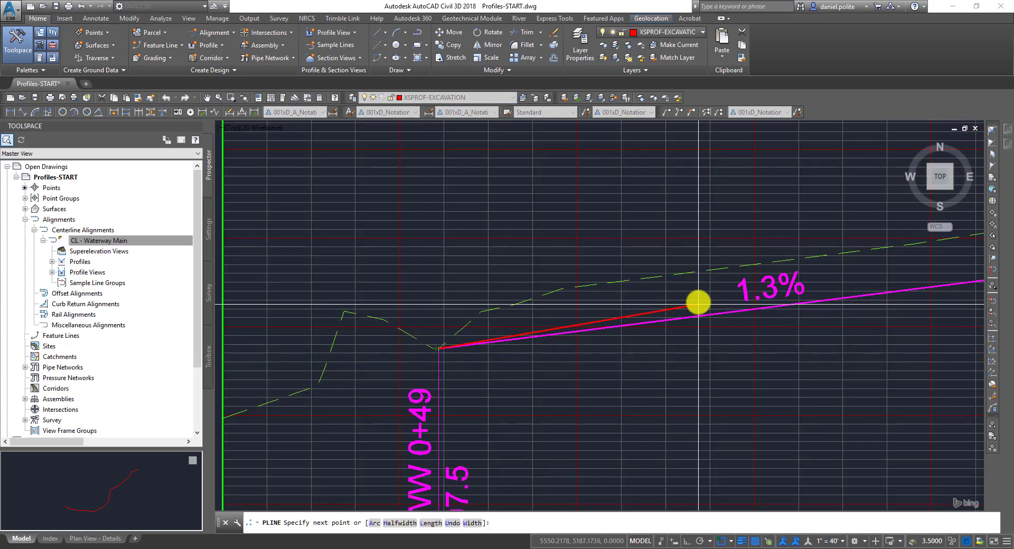
{"action": "middle_click_drag", "start_coordinate": [697, 301], "coordinate": [409, 359]}
{"action": "left_click", "coordinate": [747, 294]}
{"action": "middle_click_drag", "start_coordinate": [746, 294], "coordinate": [467, 366]}
{"action": "left_click", "coordinate": [778, 267]}
{"action": "middle_click_drag", "start_coordinate": [850, 282], "coordinate": [452, 378]}
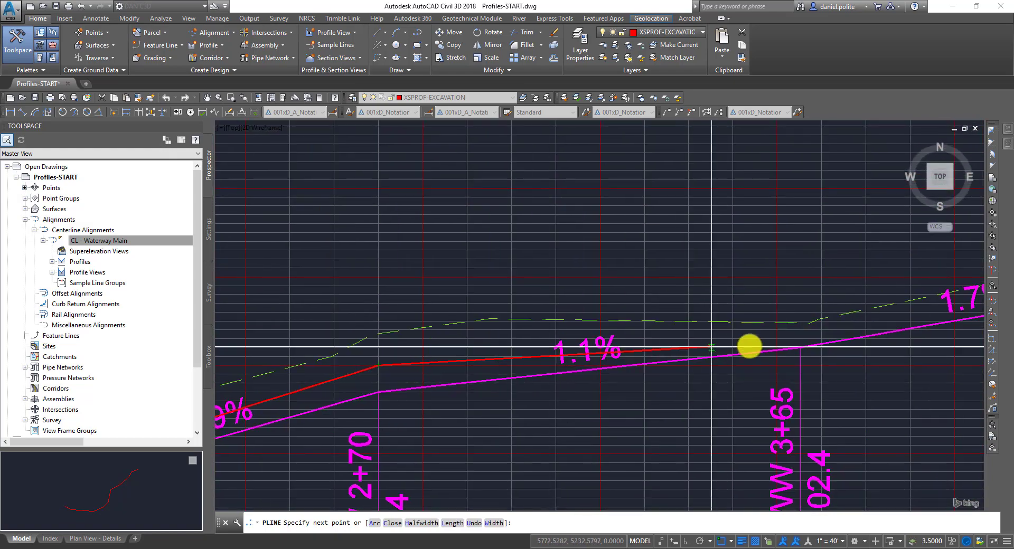
Continue the excavation polyline just above the proposed line at station 3+65, end it on the profile's 5+02 endpoint, and finish.
{"action": "left_click", "coordinate": [802, 342]}
{"action": "middle_click_drag", "start_coordinate": [839, 335], "coordinate": [342, 328]}
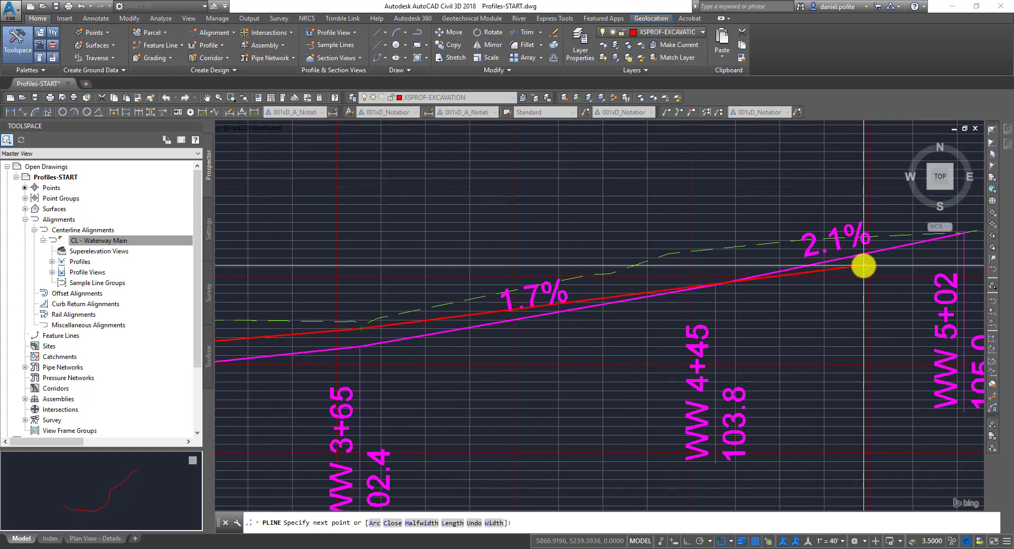
{"action": "scroll", "coordinate": [958, 240], "scroll_direction": "up", "scroll_amount": 4}
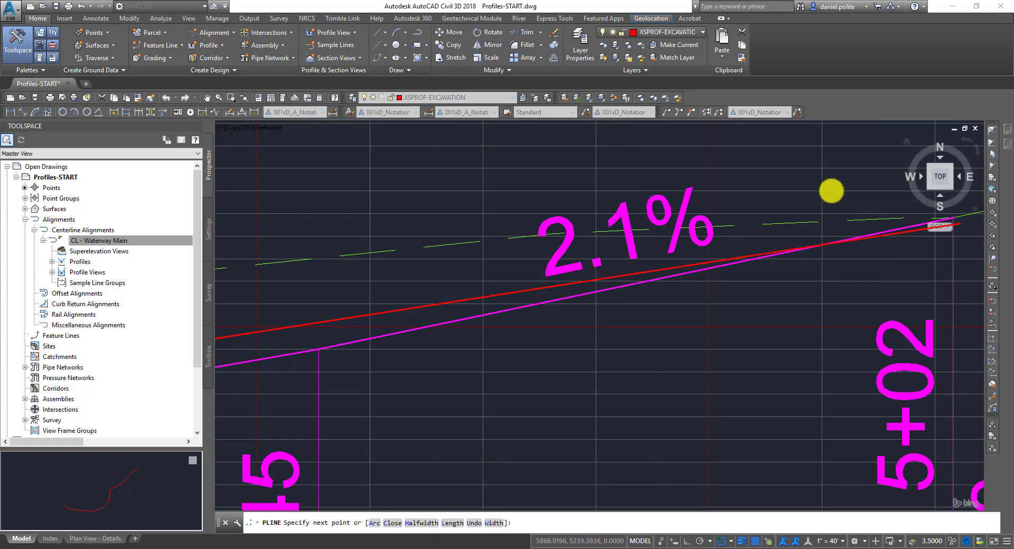
{"action": "middle_click_drag", "start_coordinate": [831, 191], "coordinate": [701, 249]}
{"action": "left_click", "coordinate": [768, 269]}
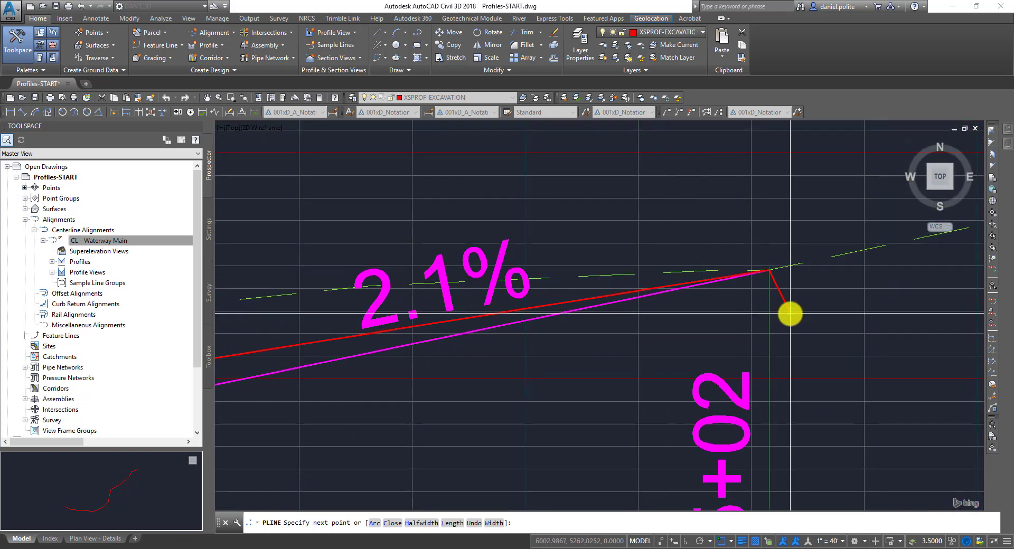
{"action": "key", "text": "Return"}
Select the excavation polyline, examine its course against the proposed profile, and clear the selection.
{"action": "left_click", "coordinate": [666, 286]}
{"action": "scroll", "coordinate": [727, 274], "scroll_direction": "down", "scroll_amount": 7}
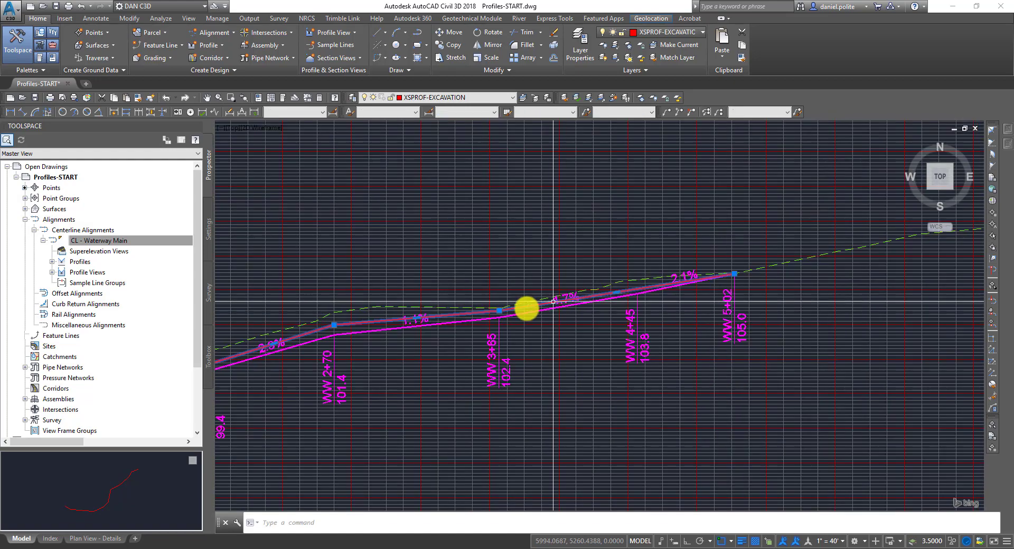
{"action": "scroll", "coordinate": [398, 333], "scroll_direction": "down", "scroll_amount": 4}
{"action": "scroll", "coordinate": [544, 323], "scroll_direction": "up", "scroll_amount": 6}
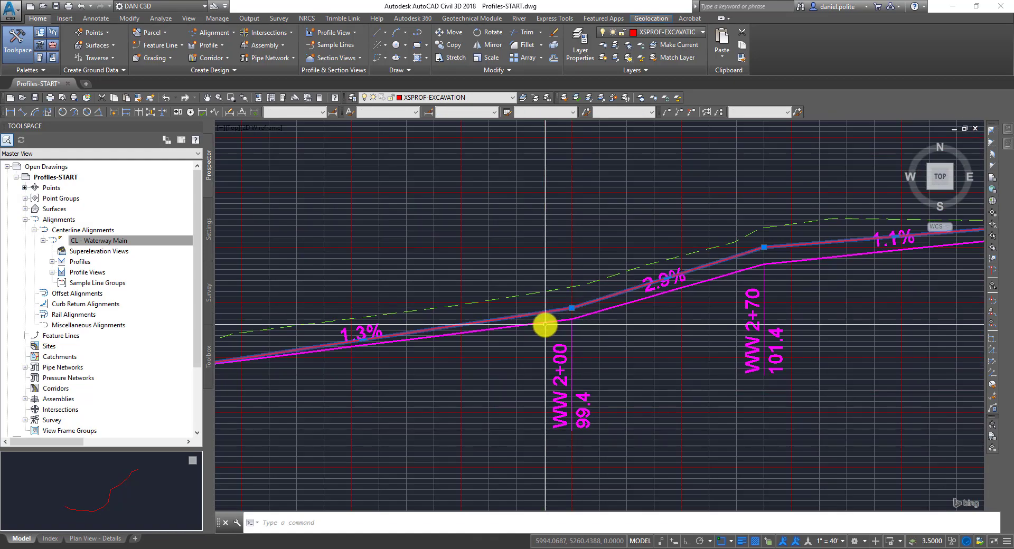
{"action": "left_click", "coordinate": [498, 217]}
{"action": "left_click", "coordinate": [480, 199]}
{"action": "key", "text": "Escape"}
{"action": "scroll", "coordinate": [543, 354], "scroll_direction": "down", "scroll_amount": 4}
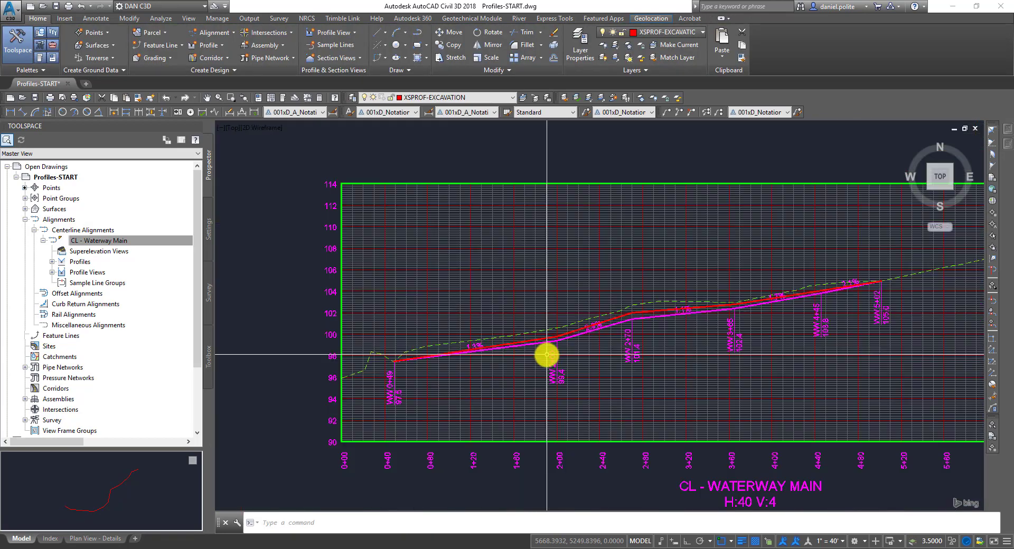
Move the Waterway Main profile view up and away from the excavation polyline.
{"action": "left_click", "coordinate": [536, 387]}
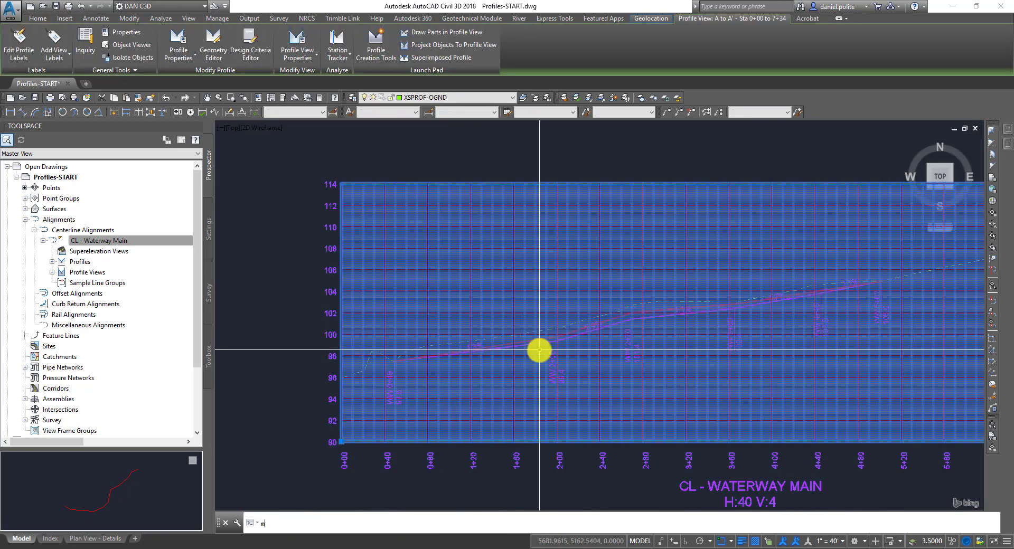
{"action": "type", "text": "m"}
{"action": "key", "text": "Return"}
{"action": "left_click", "coordinate": [502, 269]}
{"action": "scroll", "coordinate": [507, 296], "scroll_direction": "down", "scroll_amount": 4}
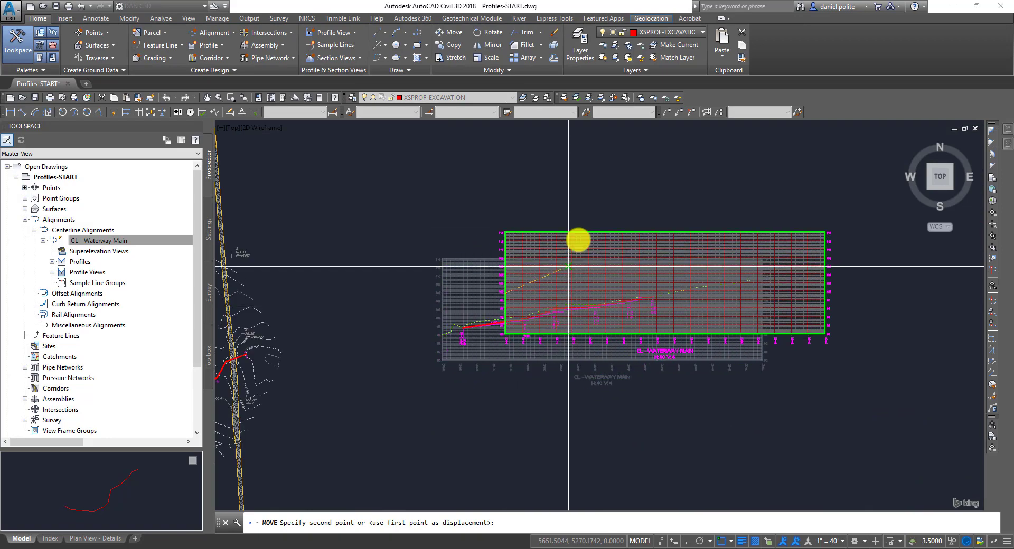
{"action": "left_click", "coordinate": [560, 207]}
{"action": "scroll", "coordinate": [491, 317], "scroll_direction": "down", "scroll_amount": 2}
{"action": "scroll", "coordinate": [476, 305], "scroll_direction": "up", "scroll_amount": 5}
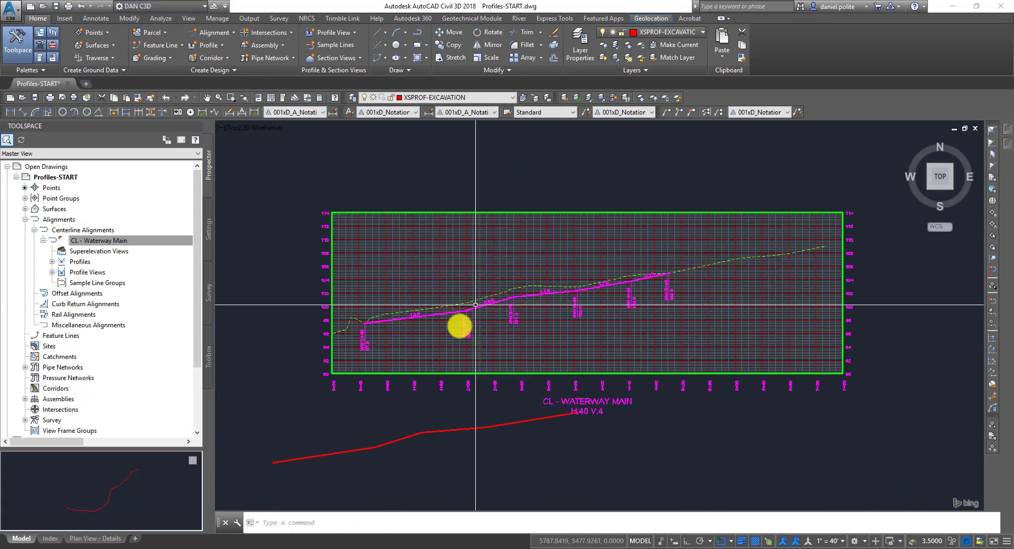
Select the CL Proposed WW Main profile in the moved view, compare it with the polyline left behind, and deselect it.
{"action": "scroll", "coordinate": [478, 311], "scroll_direction": "up", "scroll_amount": 2}
{"action": "left_click", "coordinate": [478, 301]}
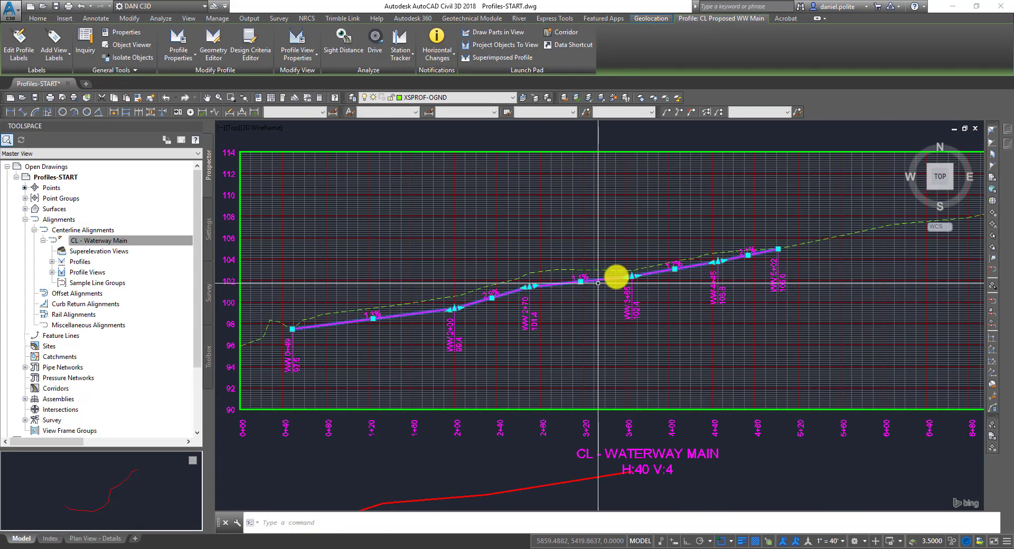
{"action": "scroll", "coordinate": [696, 344], "scroll_direction": "down", "scroll_amount": 2}
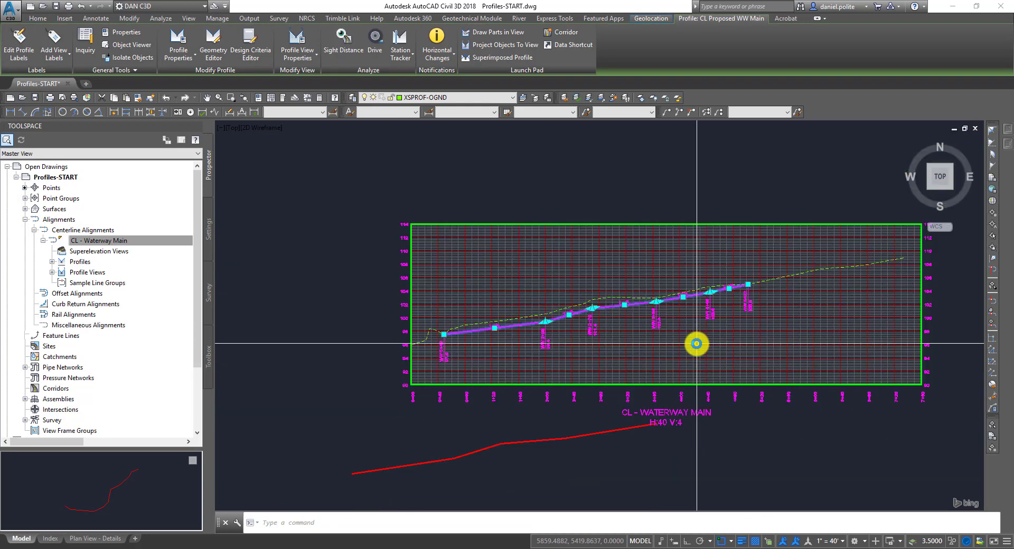
{"action": "scroll", "coordinate": [622, 366], "scroll_direction": "down", "scroll_amount": 2}
{"action": "scroll", "coordinate": [643, 407], "scroll_direction": "up", "scroll_amount": 5}
{"action": "key", "text": "Escape"}
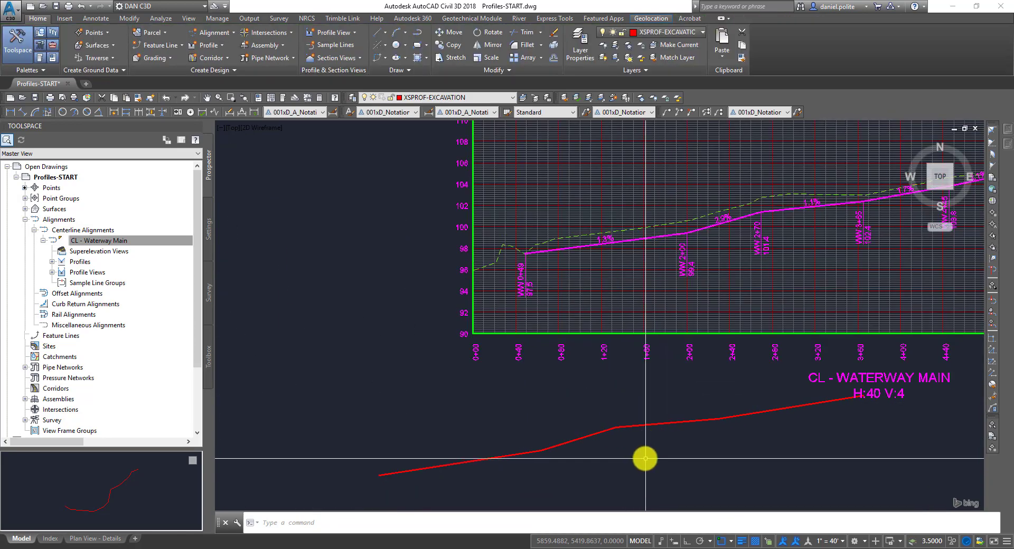
Undo the move of the Waterway Main profile view.
{"action": "type", "text": "u"}
{"action": "key", "text": "Return"}
{"action": "type", "text": "u"}
{"action": "key", "text": "Return"}
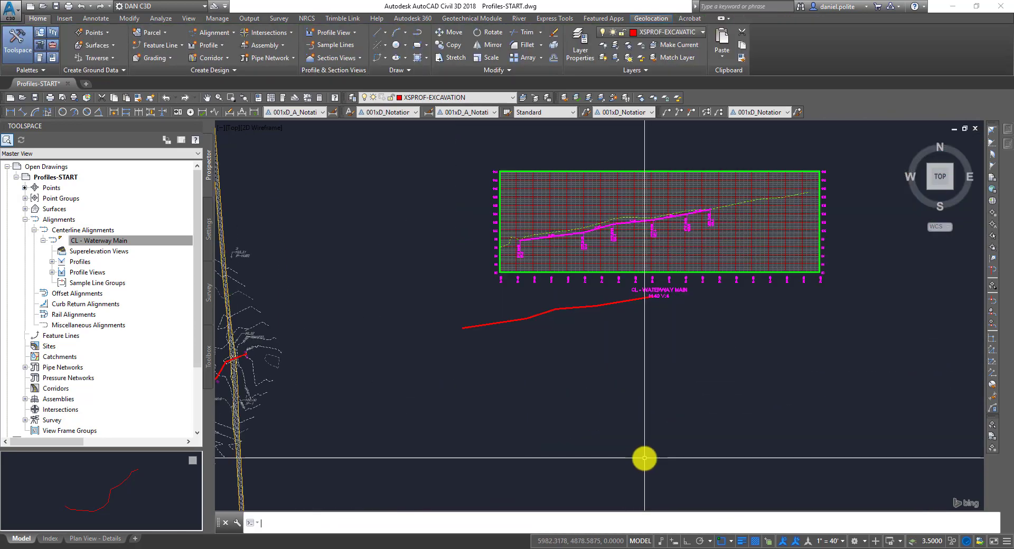
{"action": "type", "text": "u"}
{"action": "key", "text": "Return"}
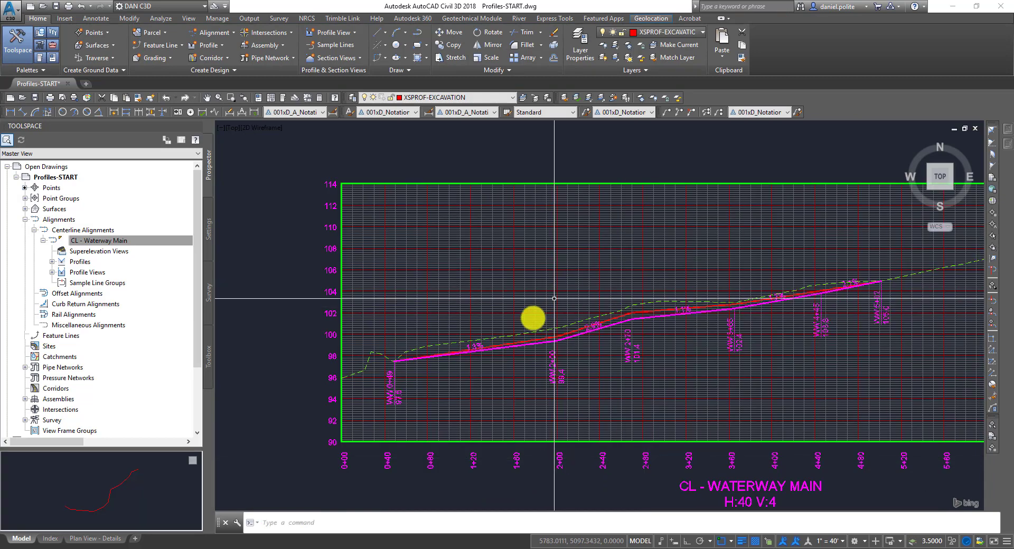
Select the excavation polyline in the profile view and compare it with the CL Proposed WW Main profile.
{"action": "scroll", "coordinate": [531, 327], "scroll_direction": "up", "scroll_amount": 2}
{"action": "left_click", "coordinate": [543, 345]}
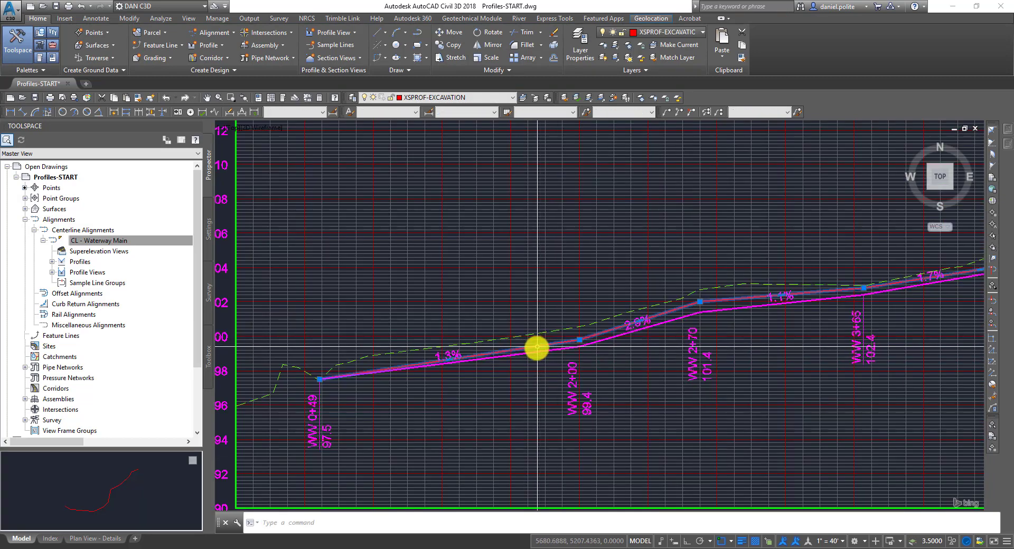
{"action": "scroll", "coordinate": [545, 344], "scroll_direction": "up", "scroll_amount": 3}
{"action": "scroll", "coordinate": [547, 344], "scroll_direction": "down", "scroll_amount": 4}
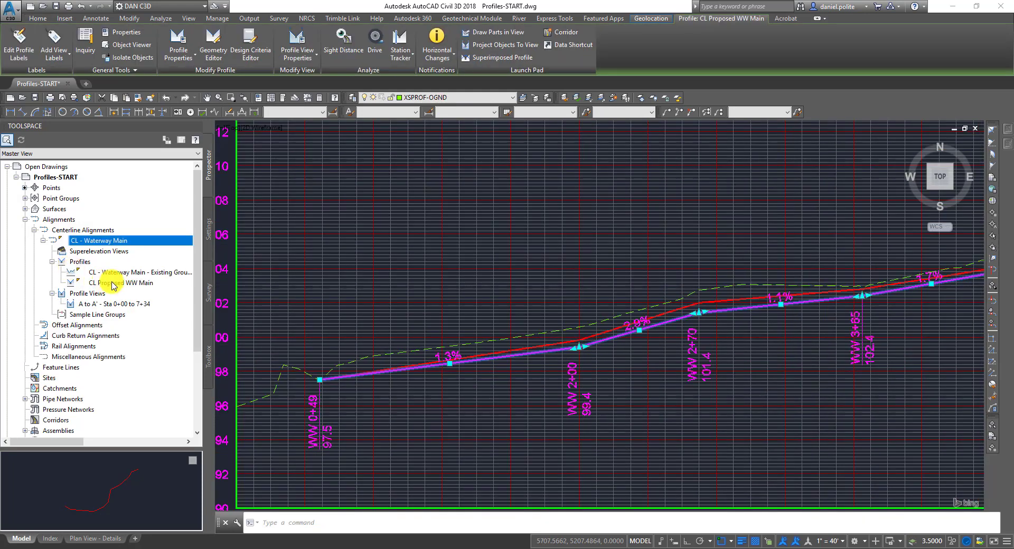
Review the CL Proposed WW Main profile's properties, including object styles, profile data, design criteria and locking, and close them.
{"action": "left_click", "coordinate": [112, 286]}
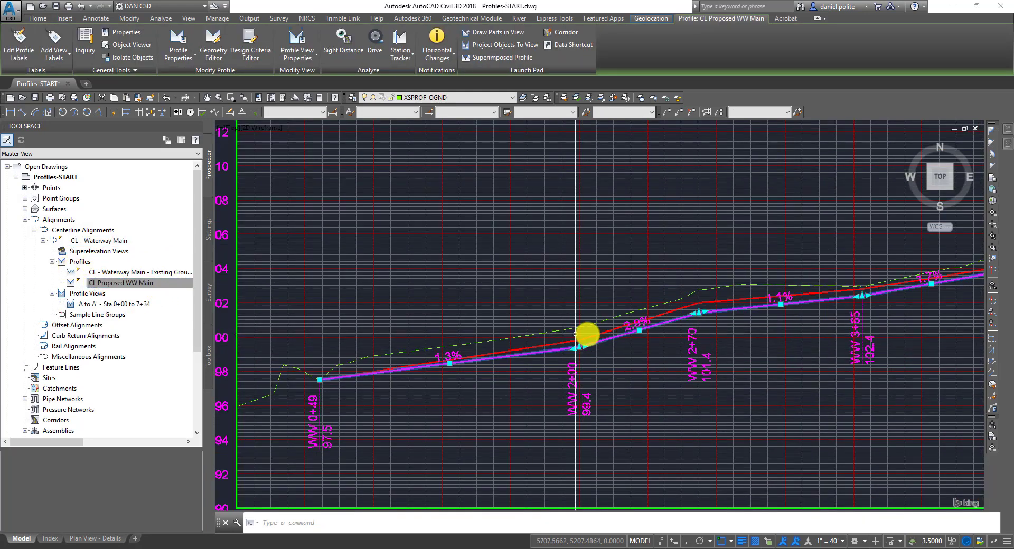
{"action": "right_click", "coordinate": [133, 283]}
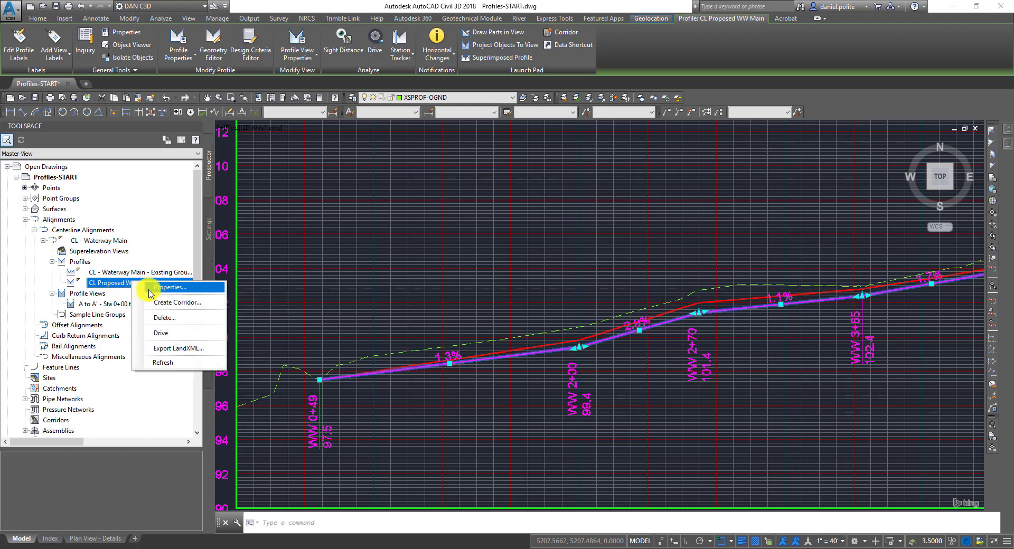
{"action": "left_click", "coordinate": [149, 288]}
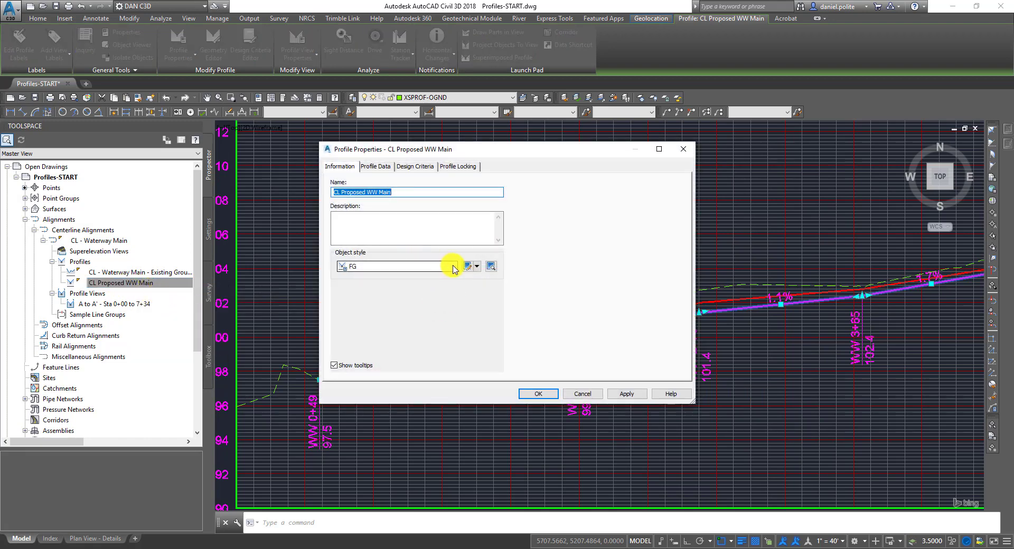
{"action": "left_click", "coordinate": [453, 267]}
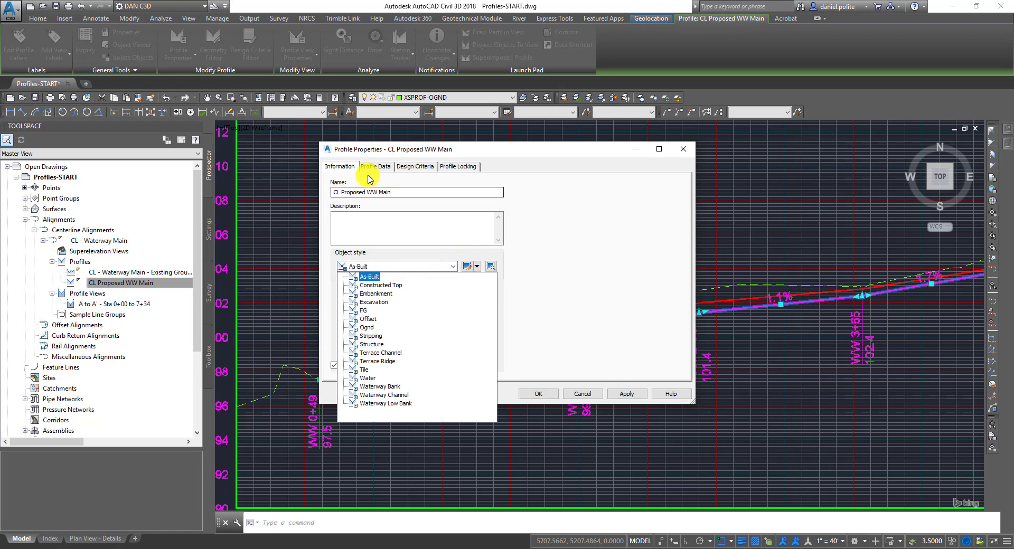
{"action": "left_click", "coordinate": [373, 167]}
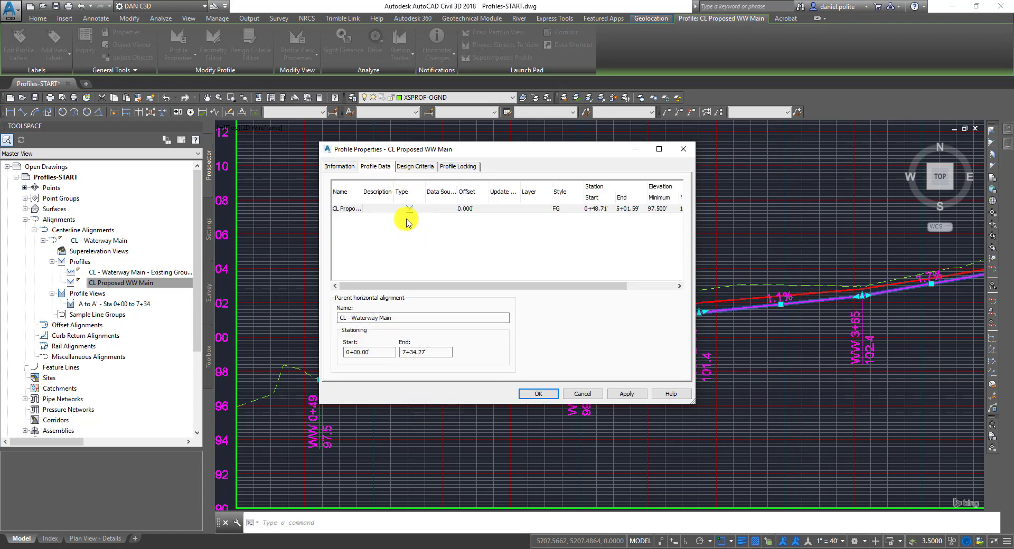
{"action": "left_click", "coordinate": [408, 209]}
{"action": "left_click", "coordinate": [422, 167]}
{"action": "left_click", "coordinate": [464, 167]}
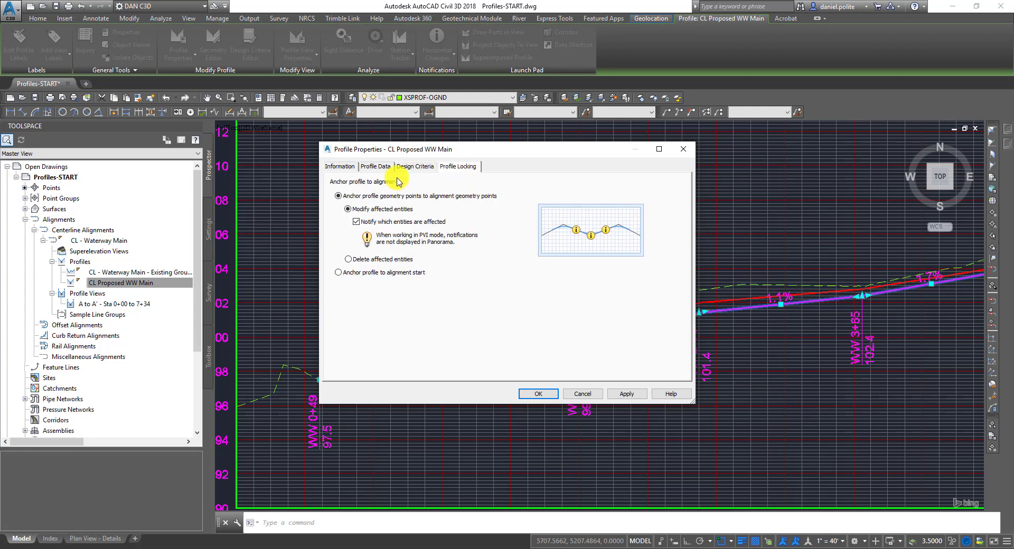
{"action": "left_click", "coordinate": [332, 166]}
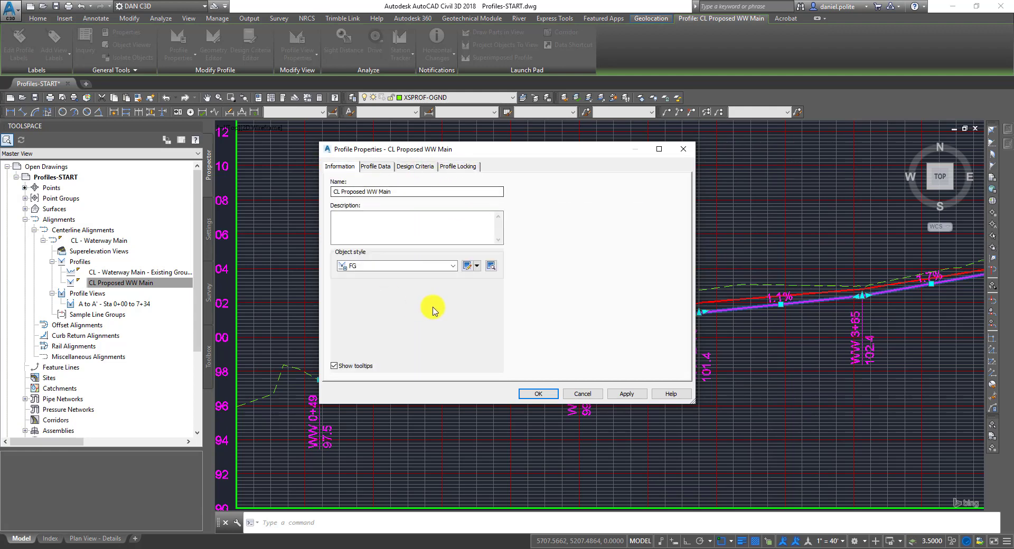
{"action": "left_click", "coordinate": [538, 394]}
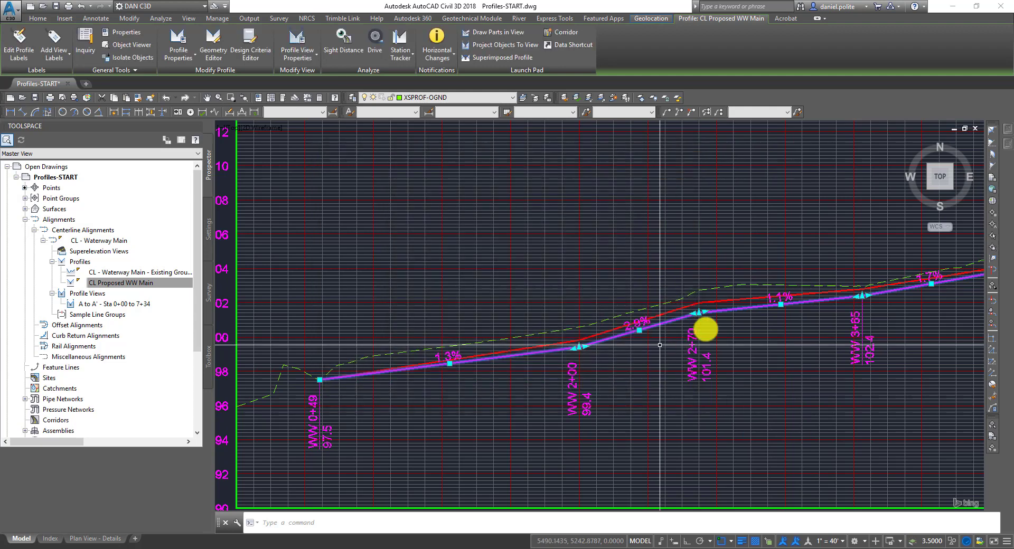
Open the profile view's style H40:V4 (GRID H40:V1) for editing and review its information and graph settings.
{"action": "left_click", "coordinate": [671, 263]}
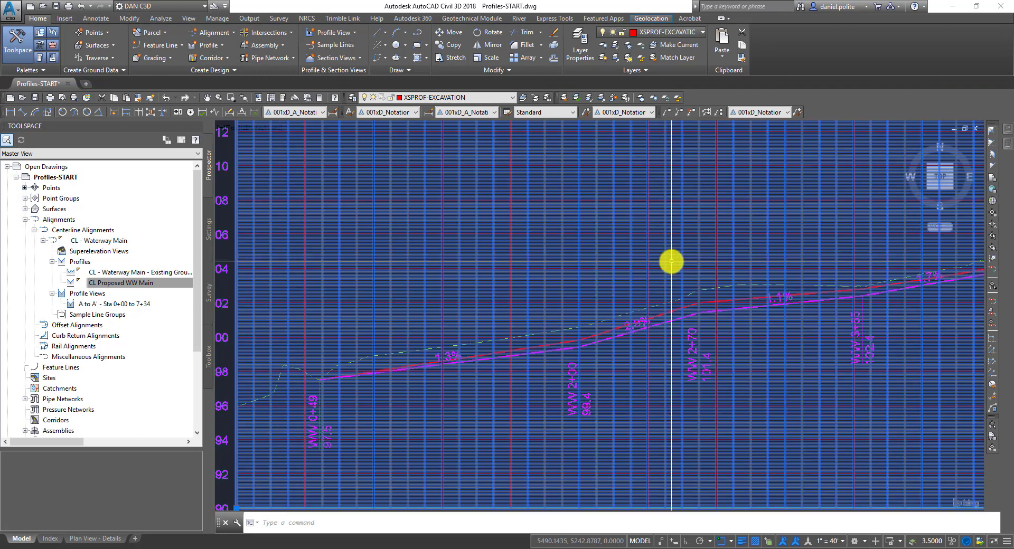
{"action": "right_click", "coordinate": [672, 265]}
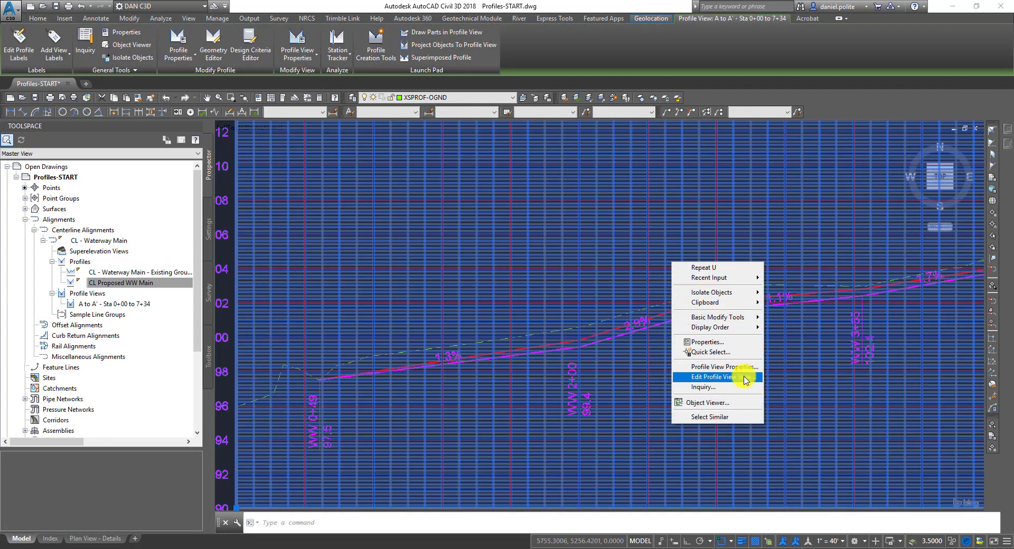
{"action": "left_click", "coordinate": [744, 377]}
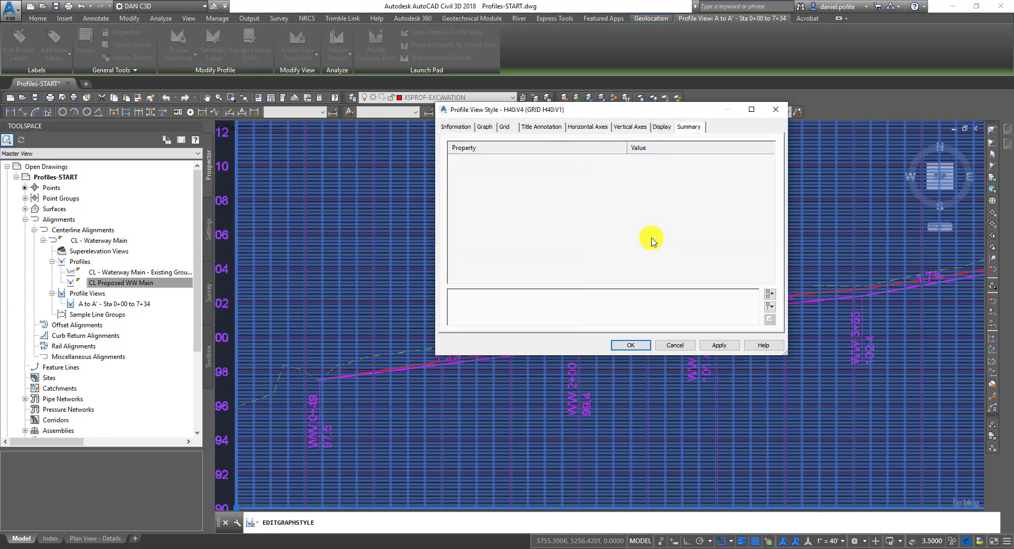
{"action": "left_click", "coordinate": [455, 127]}
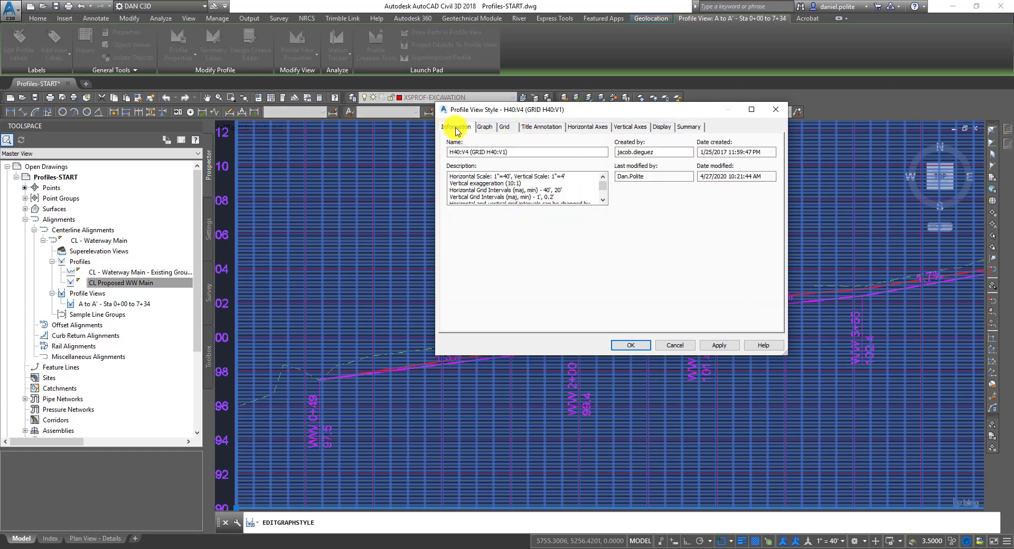
{"action": "left_click", "coordinate": [483, 129]}
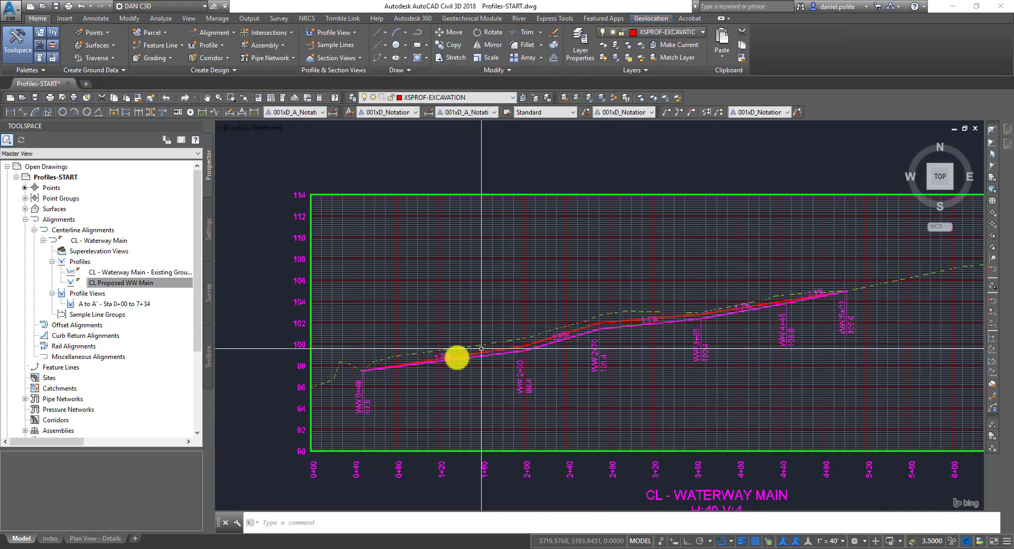
Select the CL Proposed WW Main profile, examine it against the excavation polyline, and clear the selection.
{"action": "scroll", "coordinate": [481, 349], "scroll_direction": "up", "scroll_amount": 4}
{"action": "left_click", "coordinate": [611, 340]}
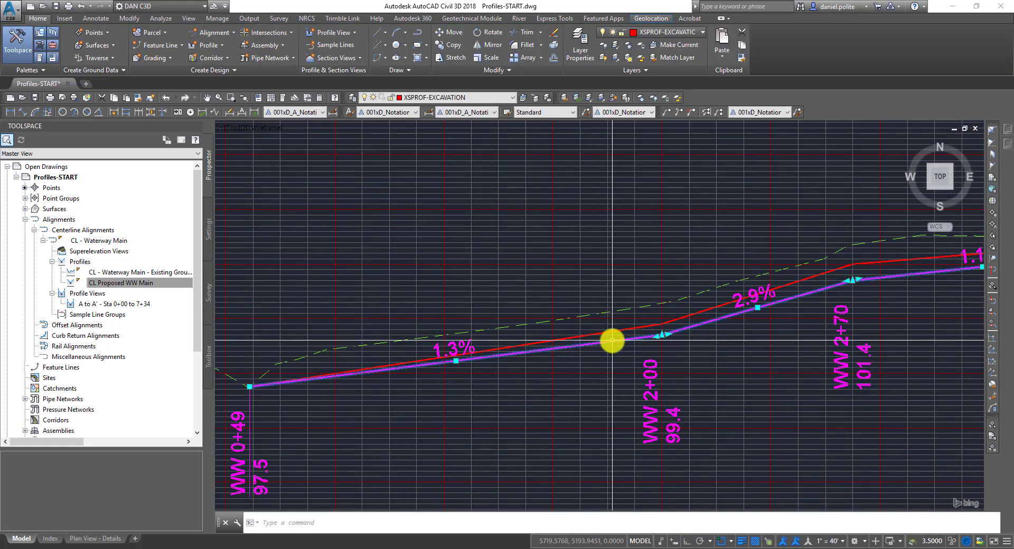
{"action": "scroll", "coordinate": [548, 238], "scroll_direction": "down", "scroll_amount": 2}
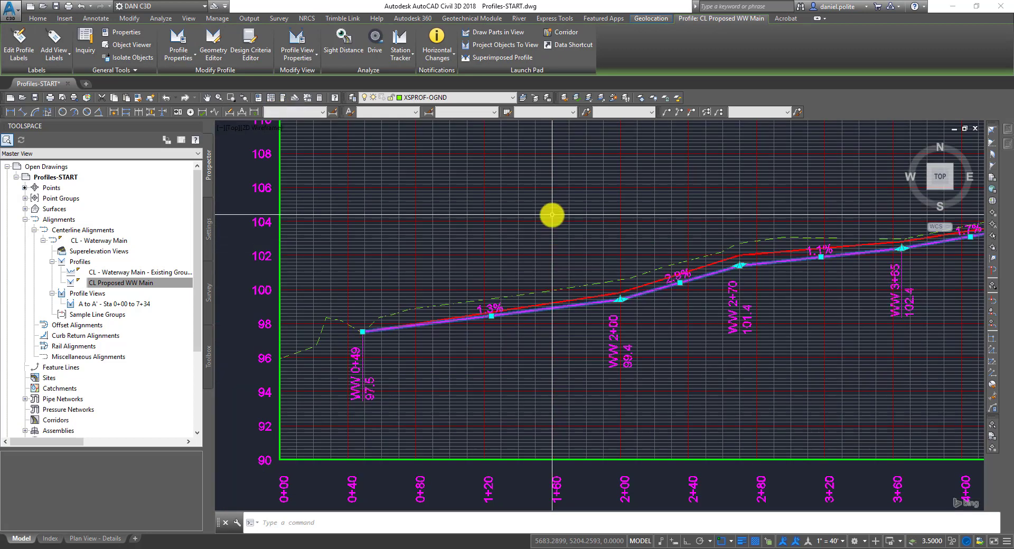
{"action": "key", "text": "Escape"}
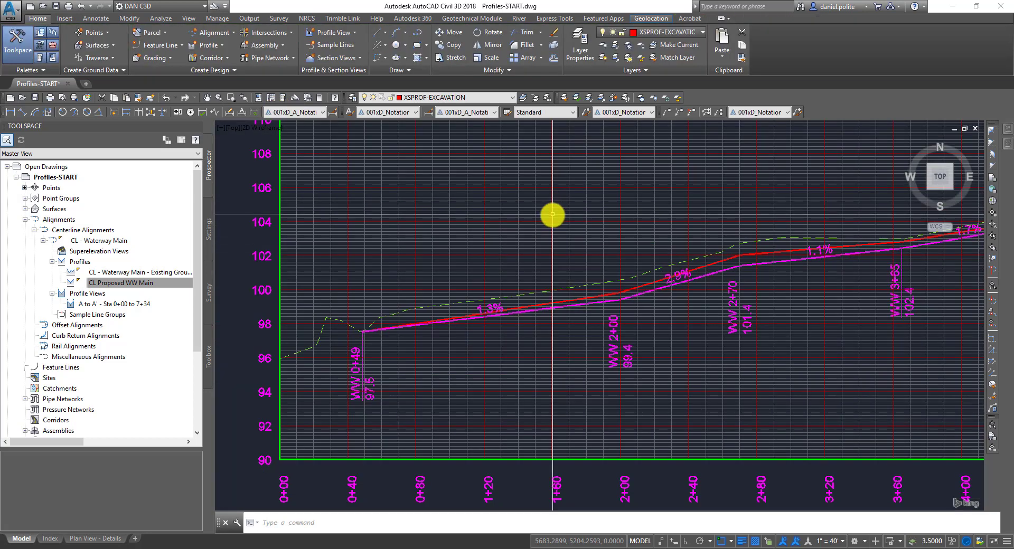
Review the CL - Waterway Main alignment, its surfaces and listed profiles in Create Profile from Surface, and cancel.
{"action": "left_click", "coordinate": [210, 45]}
{"action": "left_click", "coordinate": [232, 61]}
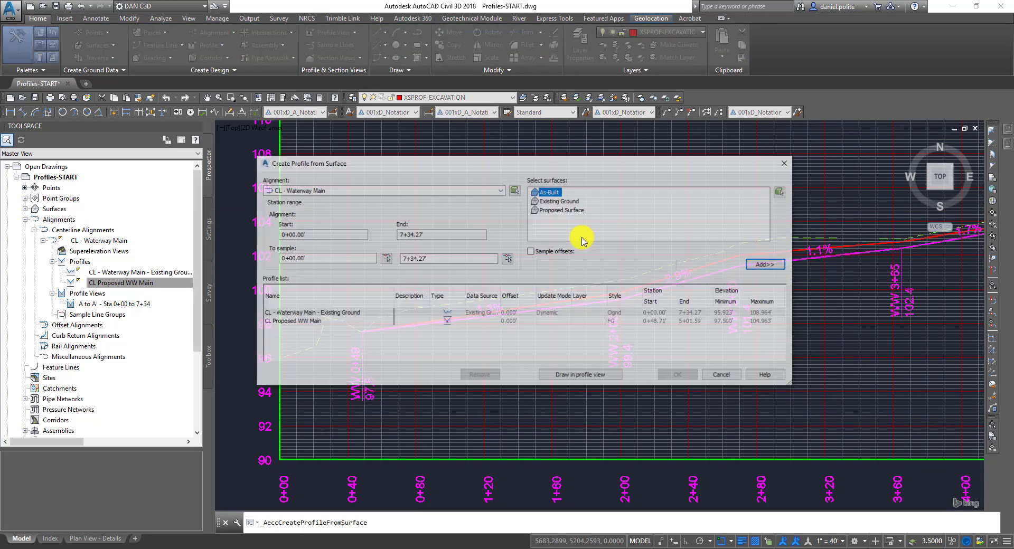
{"action": "left_click", "coordinate": [499, 190]}
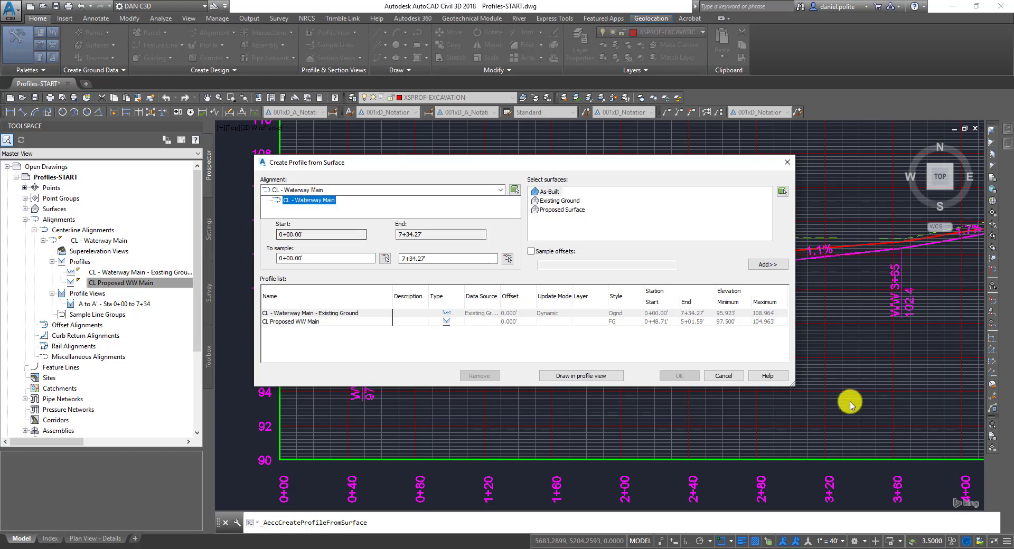
{"action": "left_click", "coordinate": [482, 186]}
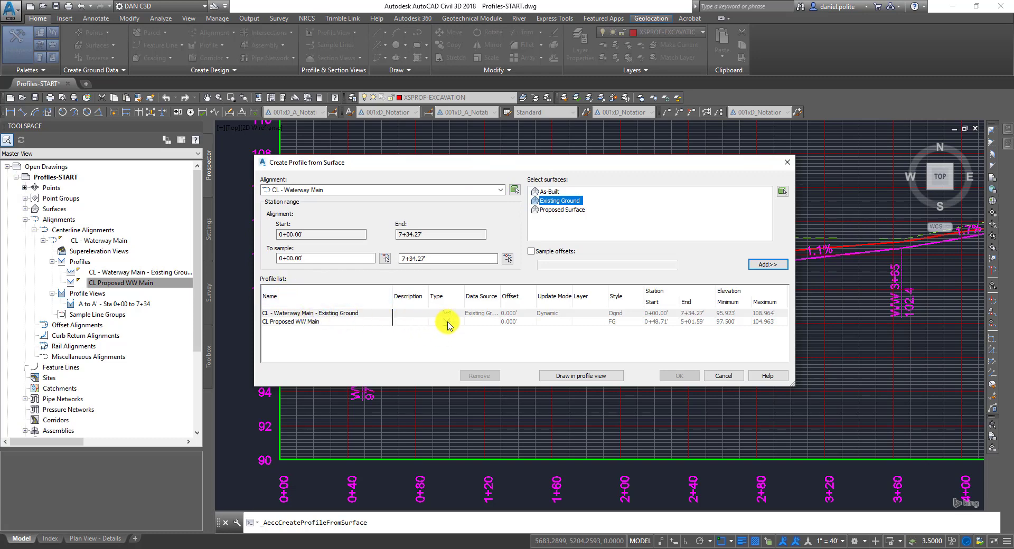
{"action": "left_click", "coordinate": [318, 323]}
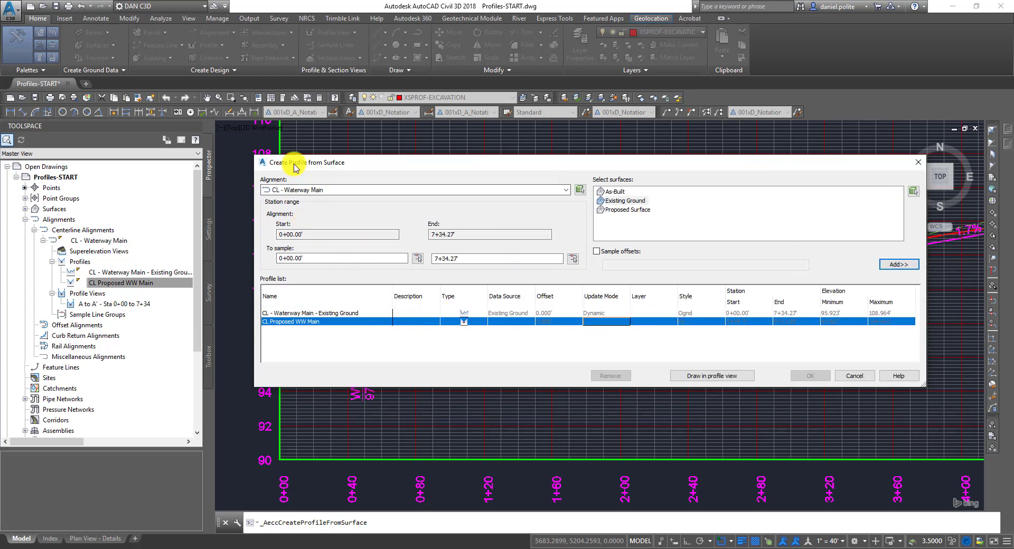
{"action": "left_click", "coordinate": [363, 315]}
{"action": "left_click", "coordinate": [357, 323]}
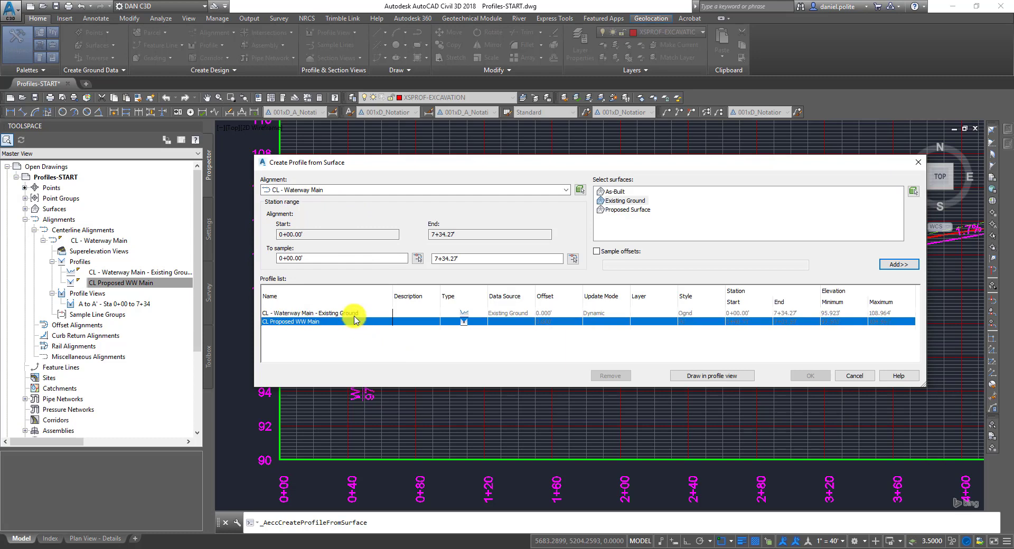
{"action": "left_click", "coordinate": [350, 314]}
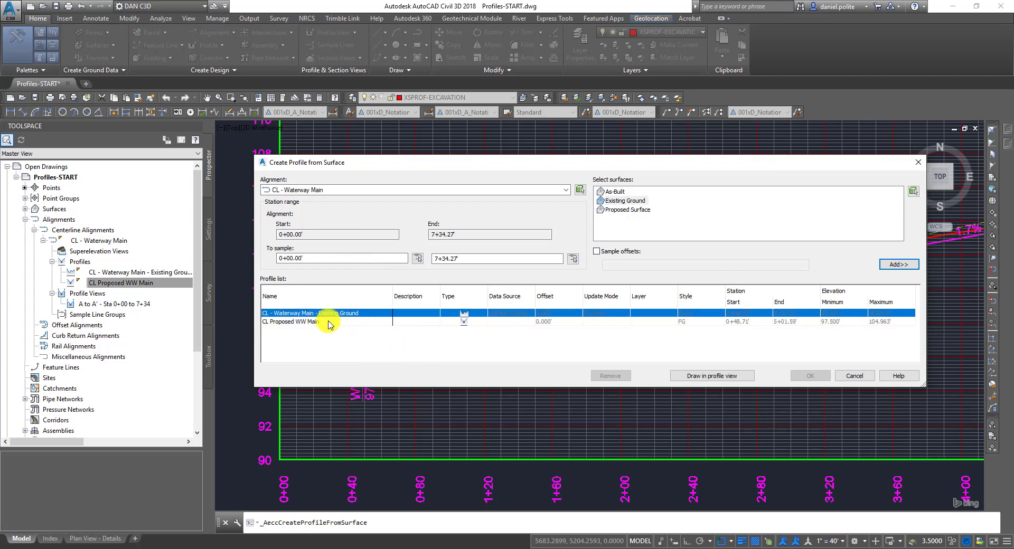
{"action": "left_click", "coordinate": [297, 322]}
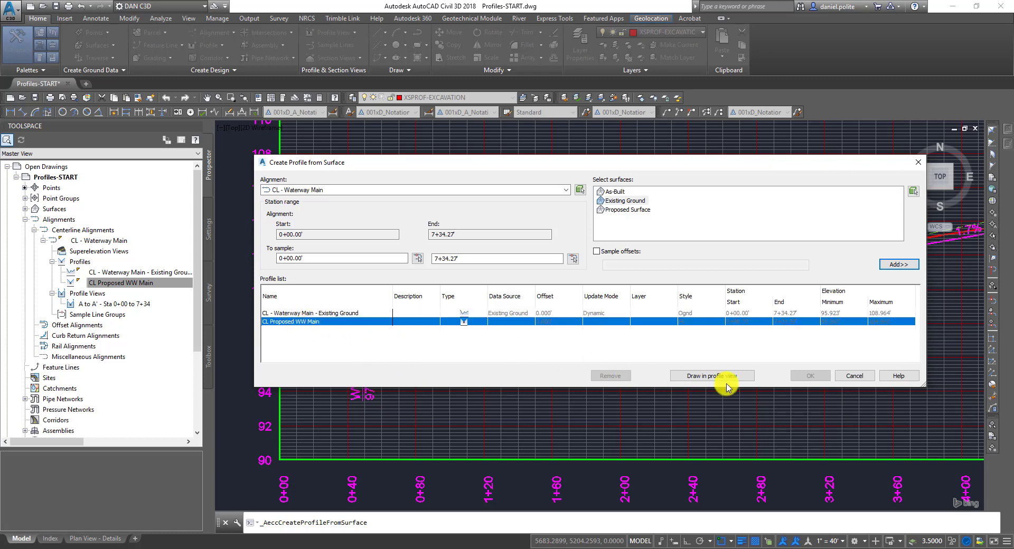
{"action": "left_click", "coordinate": [854, 376]}
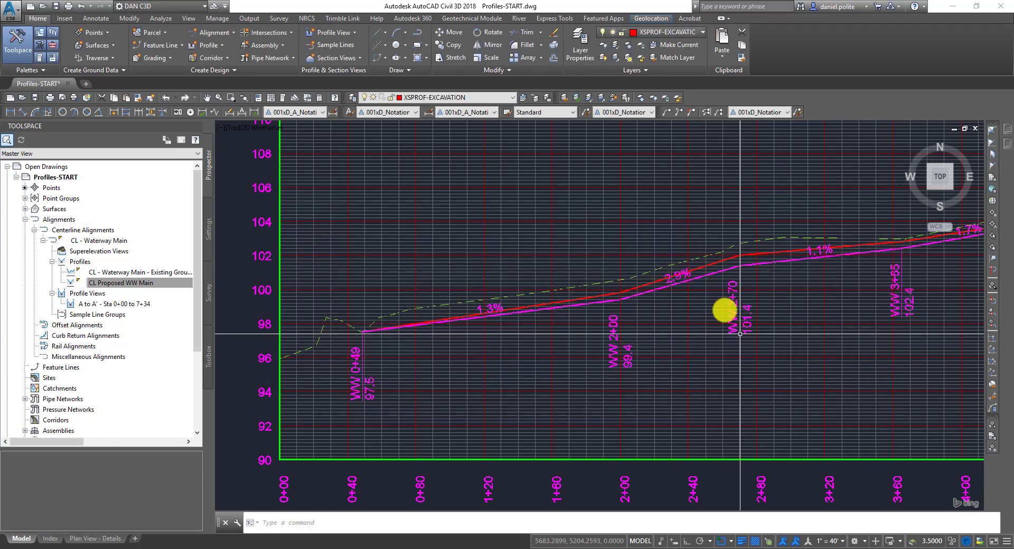
Select the CL Proposed WW Main profile, locate it among the alignment's profiles, clear the selection and compare it with the excavation polyline.
{"action": "left_click", "coordinate": [693, 278]}
{"action": "left_click", "coordinate": [104, 284]}
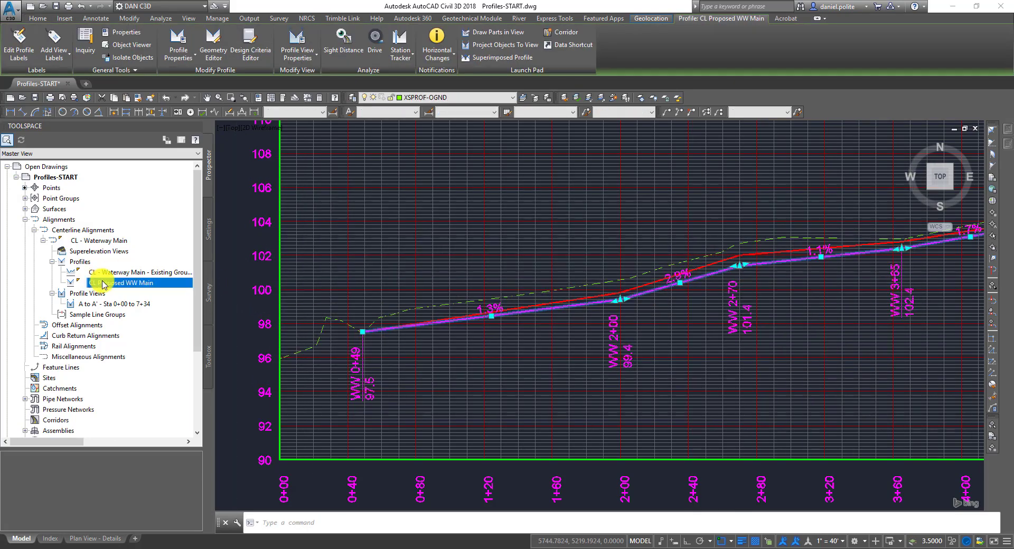
{"action": "scroll", "coordinate": [549, 326], "scroll_direction": "down", "scroll_amount": 4}
{"action": "key", "text": "Escape"}
{"action": "scroll", "coordinate": [651, 303], "scroll_direction": "up", "scroll_amount": 4}
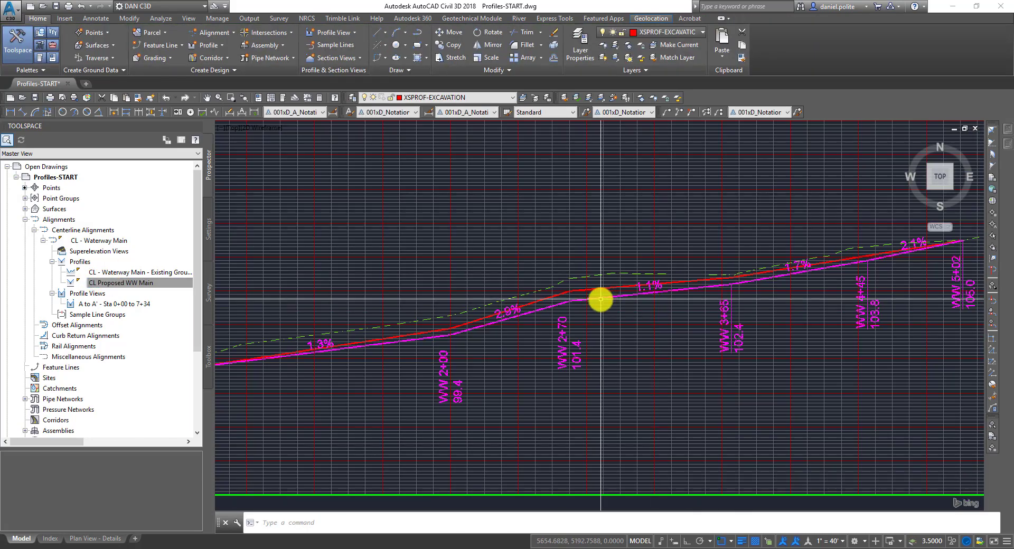
{"action": "mouse_move", "coordinate": [596, 288]}
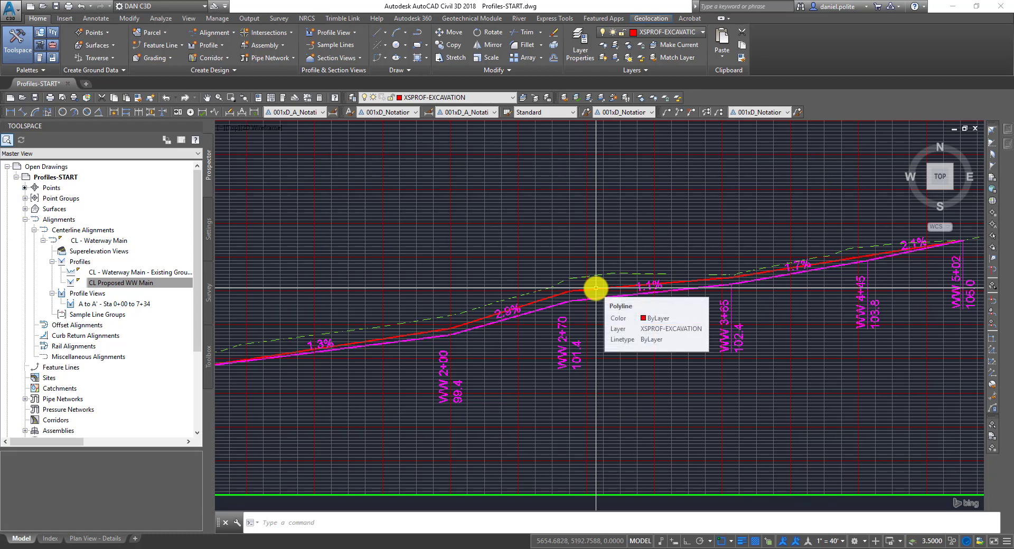
{"action": "scroll", "coordinate": [595, 288], "scroll_direction": "down", "scroll_amount": 4}
{"action": "scroll", "coordinate": [557, 295], "scroll_direction": "up", "scroll_amount": 2}
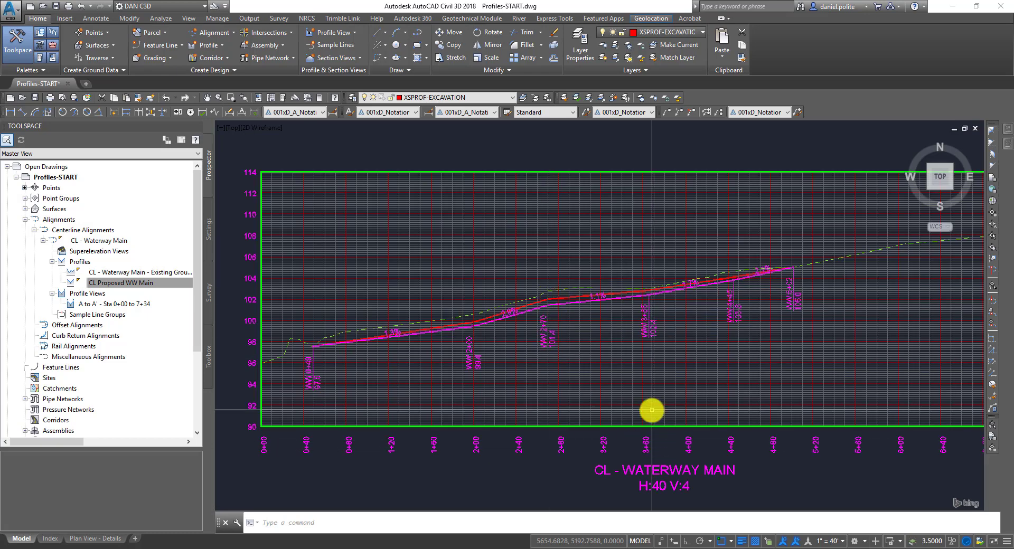
Switch to the Plan View - Details layout and examine the CL - Waterway Main profile view in its viewport.
{"action": "left_click", "coordinate": [93, 538]}
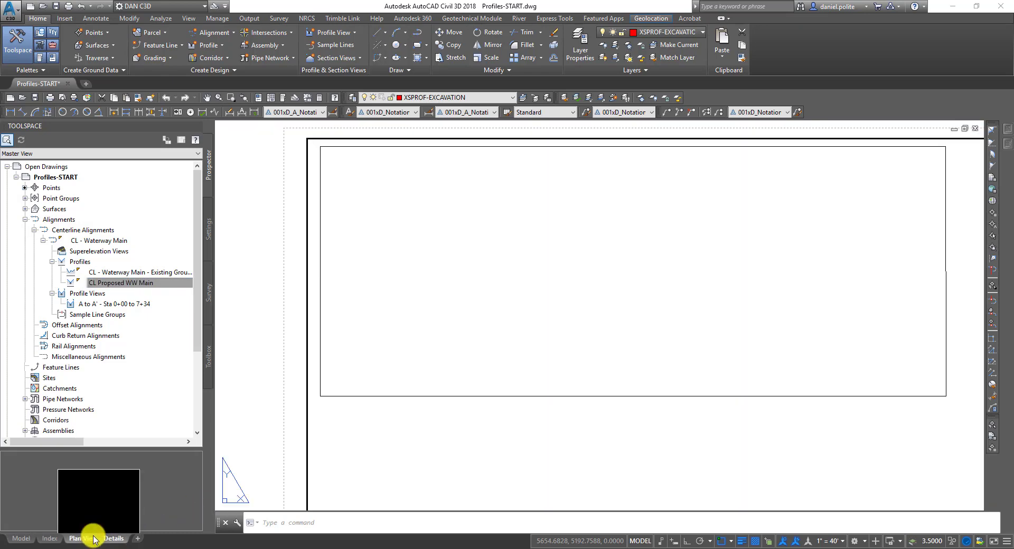
{"action": "scroll", "coordinate": [601, 301], "scroll_direction": "down", "scroll_amount": 2}
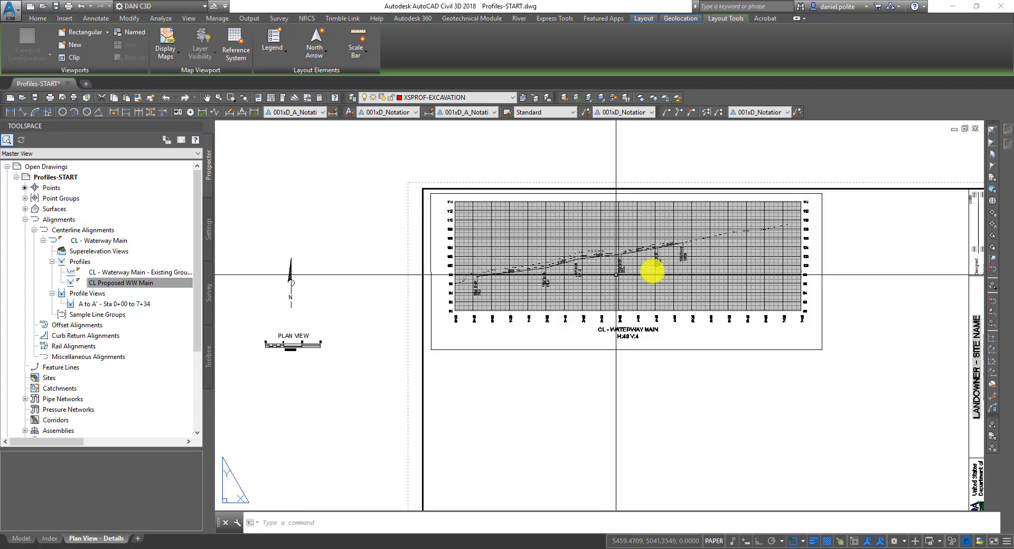
{"action": "scroll", "coordinate": [559, 294], "scroll_direction": "up", "scroll_amount": 4}
{"action": "middle_click_drag", "start_coordinate": [559, 294], "coordinate": [649, 331]}
{"action": "scroll", "coordinate": [493, 268], "scroll_direction": "down", "scroll_amount": 3}
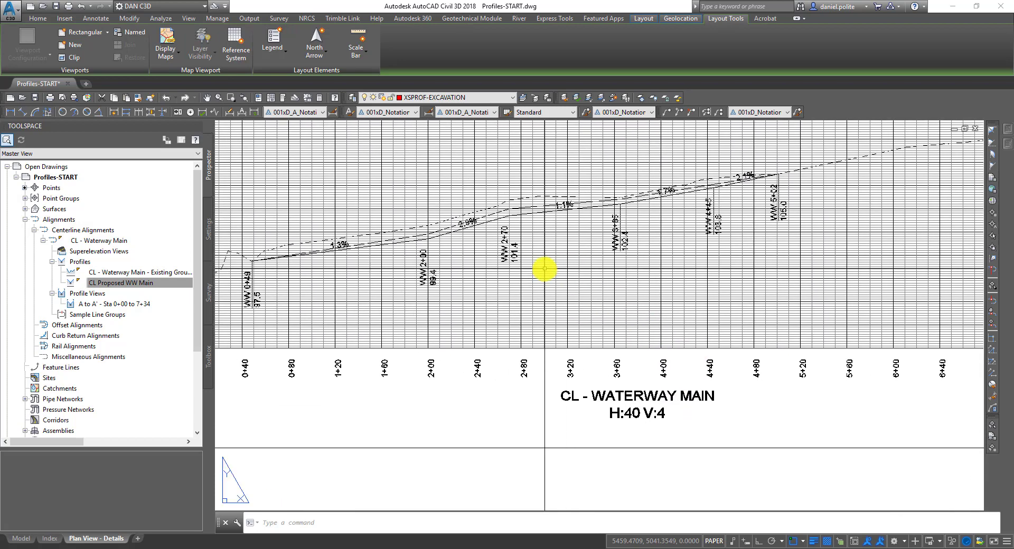
Select the profile viewport on the layout, check its scale, and clear the selection.
{"action": "left_click", "coordinate": [723, 391]}
{"action": "left_click", "coordinate": [702, 358]}
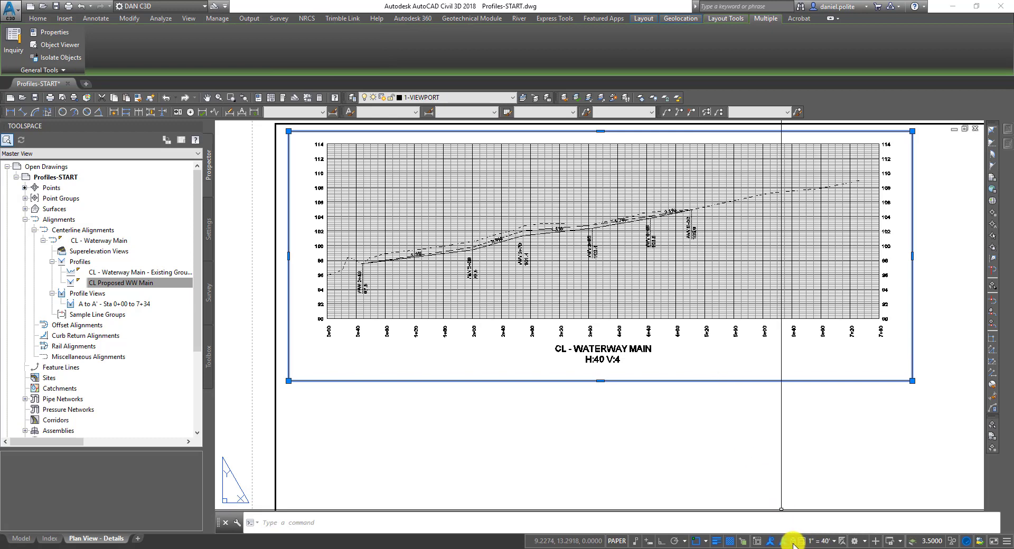
{"action": "scroll", "coordinate": [800, 497], "scroll_direction": "down", "scroll_amount": 2}
{"action": "key", "text": "Escape"}
{"action": "middle_click_drag", "start_coordinate": [824, 431], "coordinate": [744, 410]}
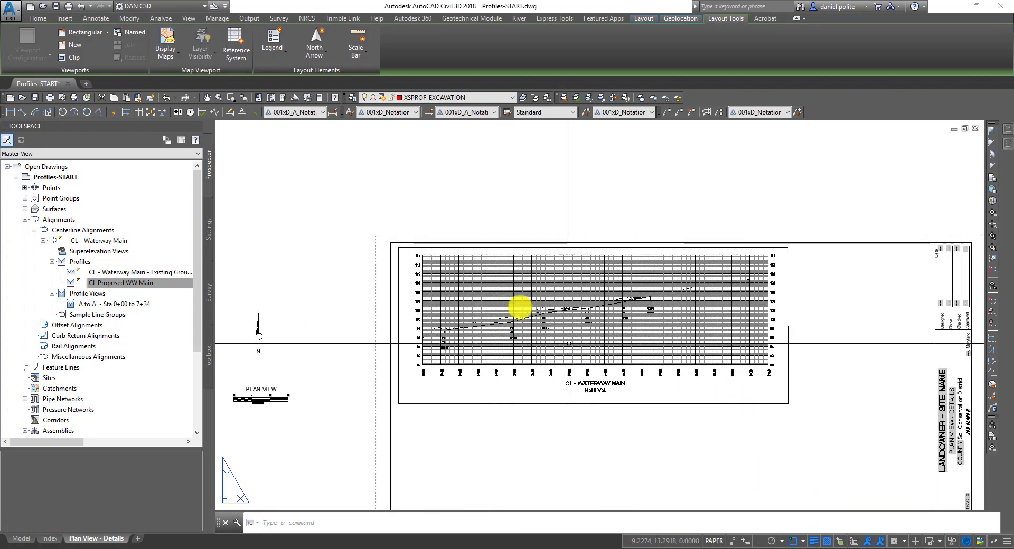
Examine the profile and excavation lines on the sheet, recheck the viewport's scale, and deselect the viewport.
{"action": "scroll", "coordinate": [577, 378], "scroll_direction": "up", "scroll_amount": 1}
{"action": "scroll", "coordinate": [412, 289], "scroll_direction": "up", "scroll_amount": 5}
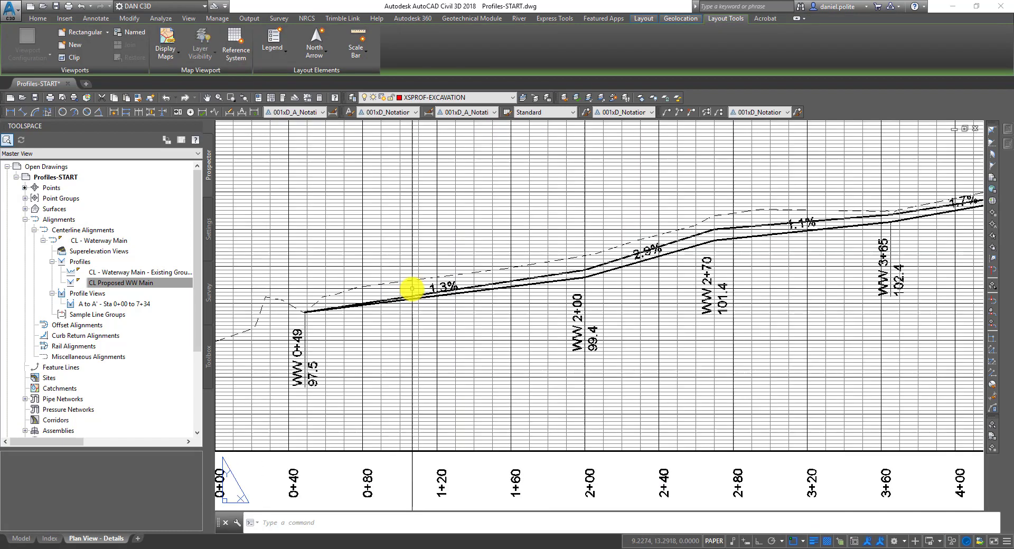
{"action": "scroll", "coordinate": [476, 346], "scroll_direction": "down", "scroll_amount": 4}
{"action": "scroll", "coordinate": [665, 440], "scroll_direction": "down", "scroll_amount": 2}
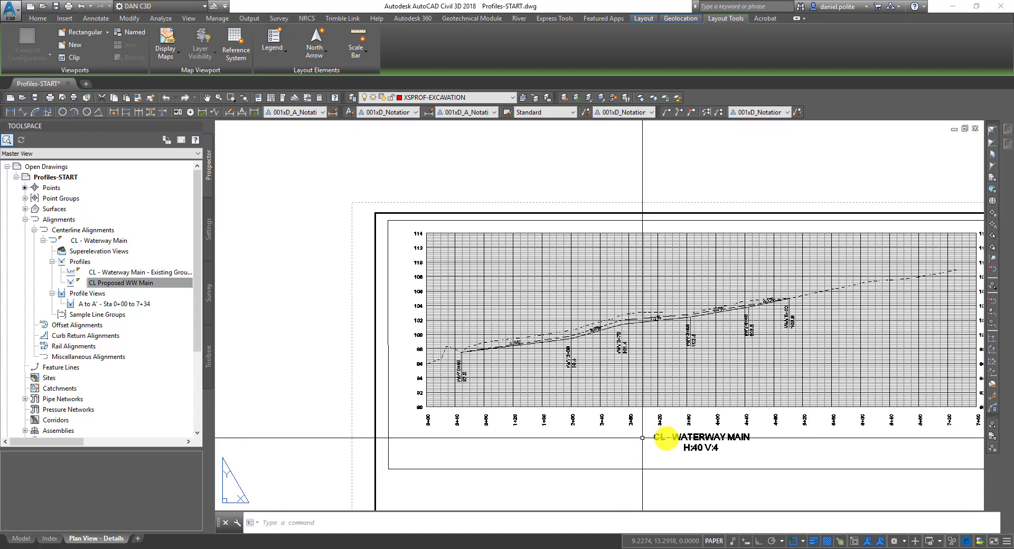
{"action": "middle_click_drag", "start_coordinate": [692, 441], "coordinate": [641, 400]}
{"action": "left_click", "coordinate": [671, 444]}
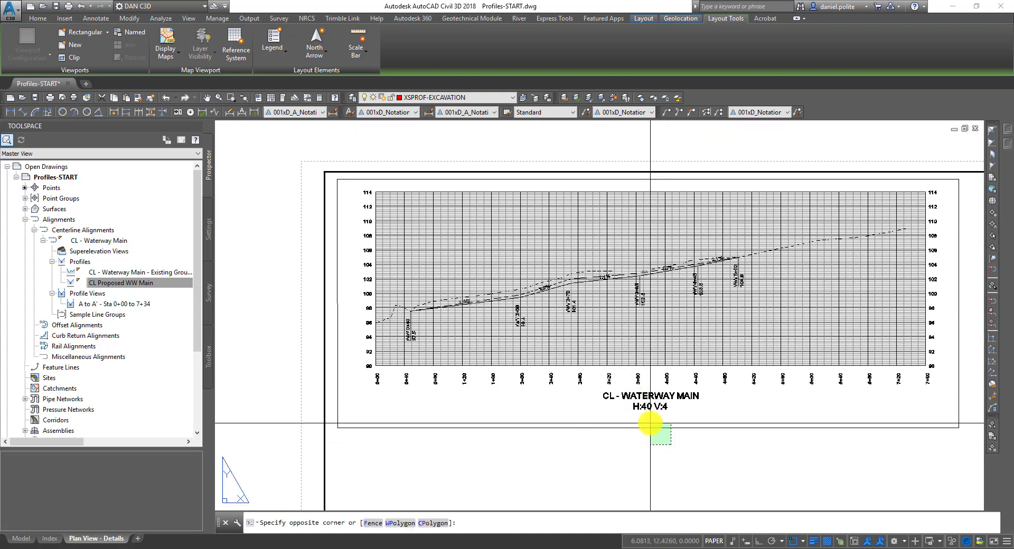
{"action": "left_click", "coordinate": [650, 423]}
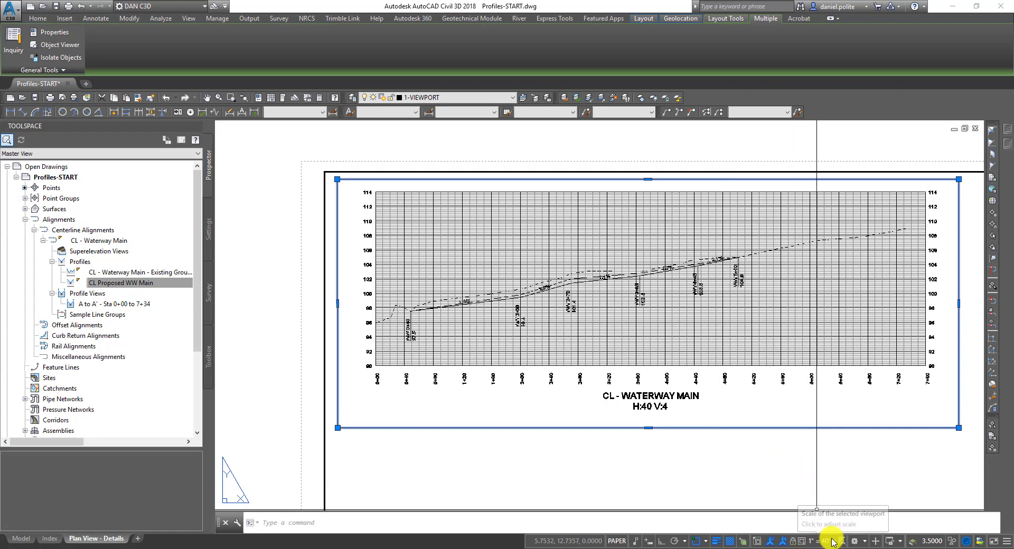
{"action": "key", "text": "Escape"}
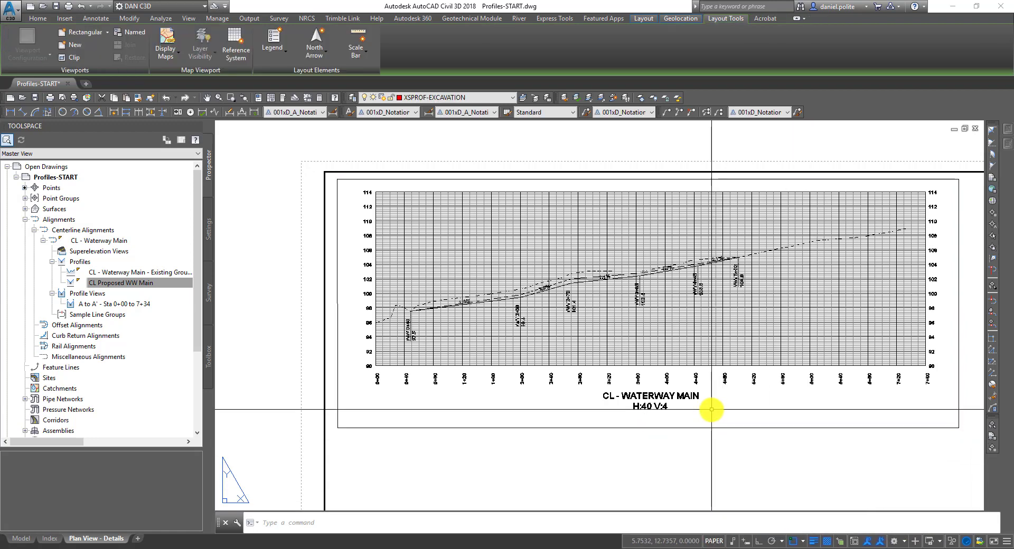
Activate the viewport and change the A to A' profile view's object style to H40:V2 (GRID H40:V1).
{"action": "double_click", "coordinate": [711, 350]}
{"action": "left_click", "coordinate": [709, 350]}
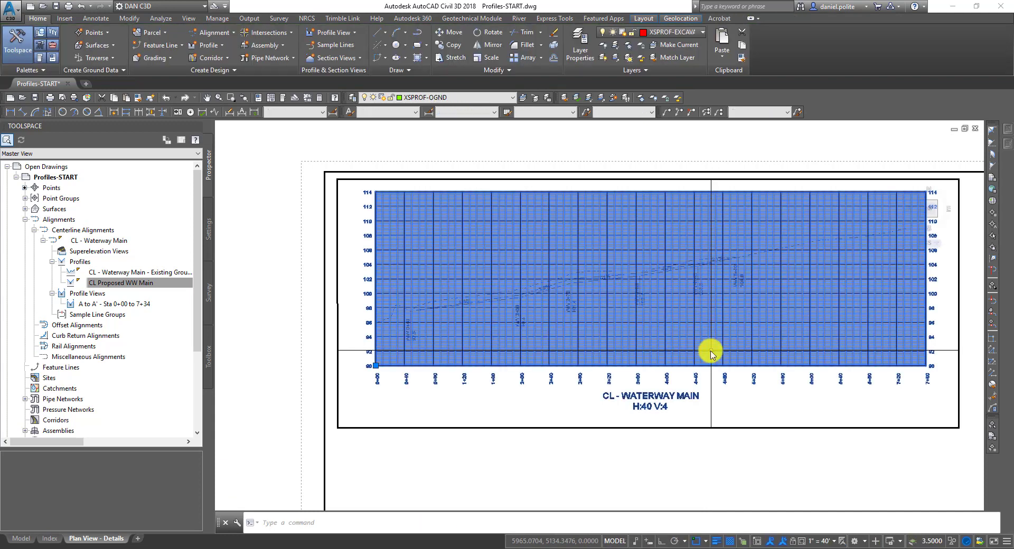
{"action": "right_click", "coordinate": [711, 352]}
{"action": "left_click", "coordinate": [690, 373]}
{"action": "right_click", "coordinate": [690, 310]}
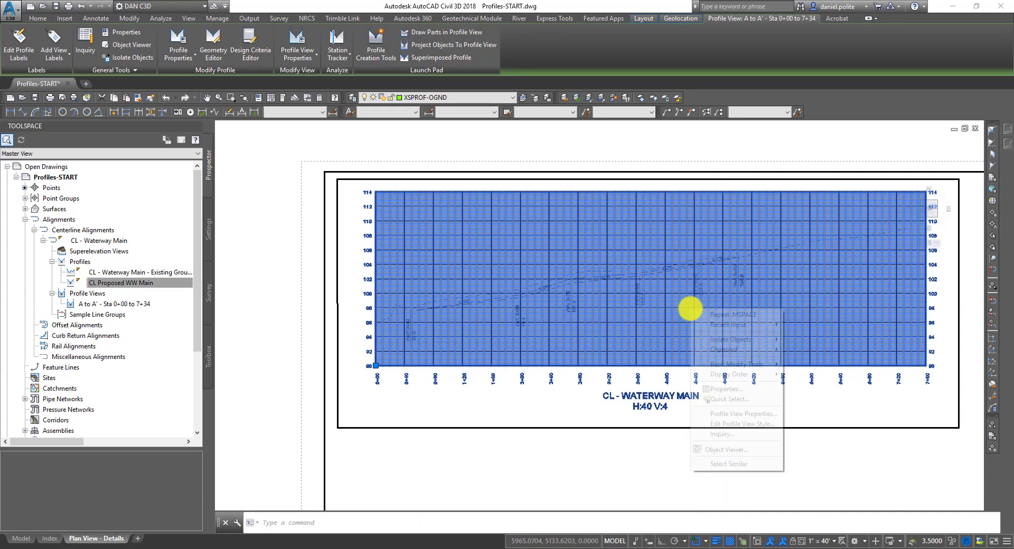
{"action": "left_click", "coordinate": [730, 416]}
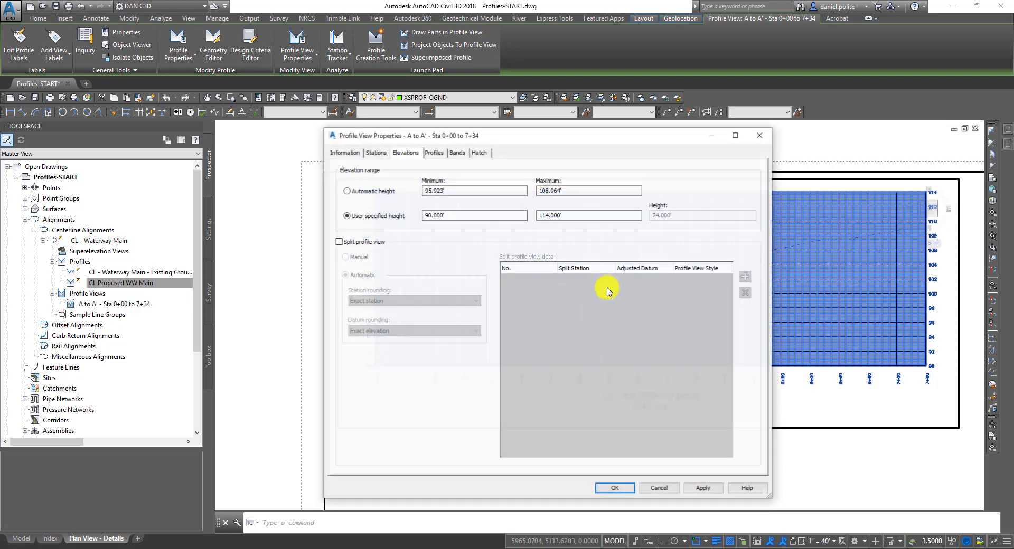
{"action": "left_click", "coordinate": [327, 152]}
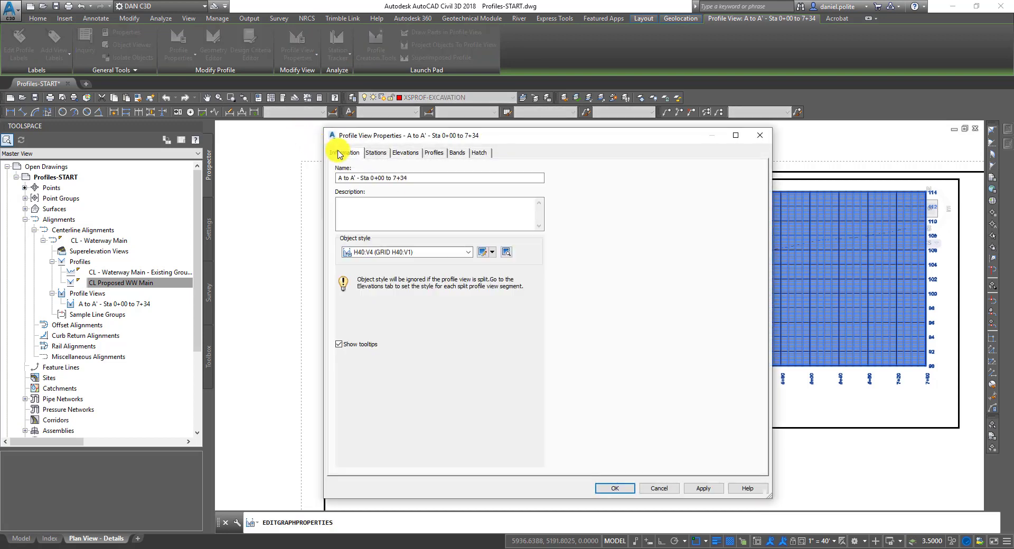
{"action": "left_click", "coordinate": [469, 253]}
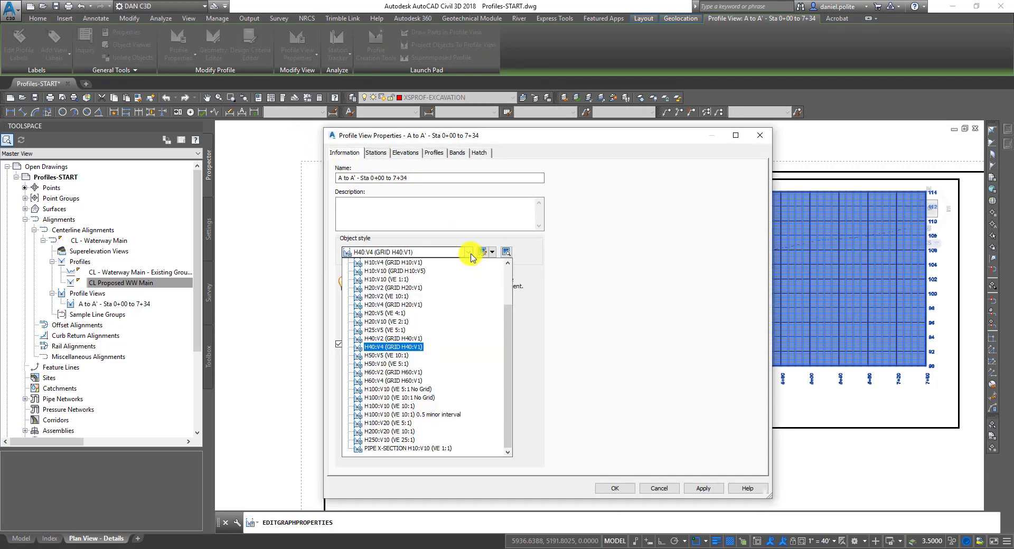
{"action": "left_click", "coordinate": [410, 338]}
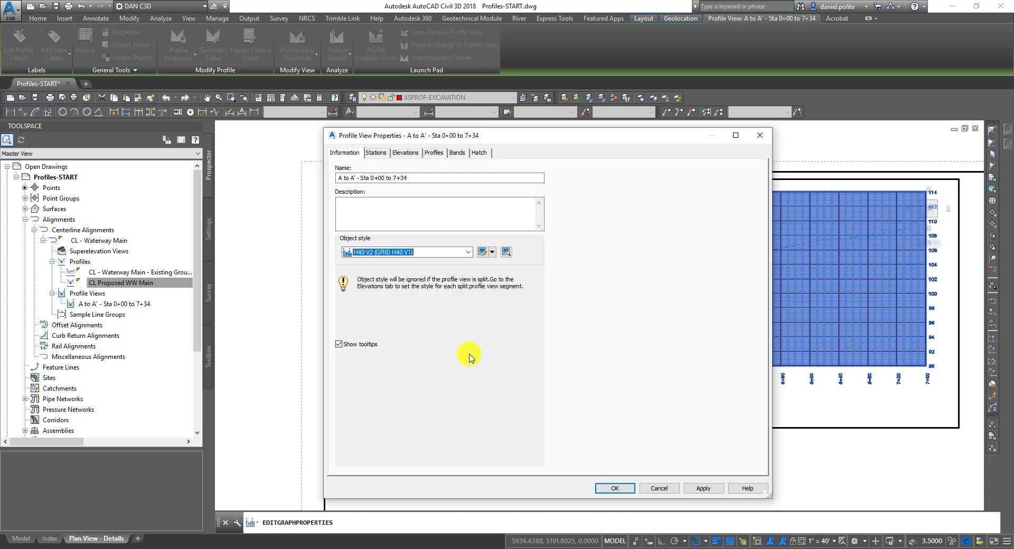
{"action": "left_click", "coordinate": [702, 488]}
{"action": "left_click", "coordinate": [615, 489]}
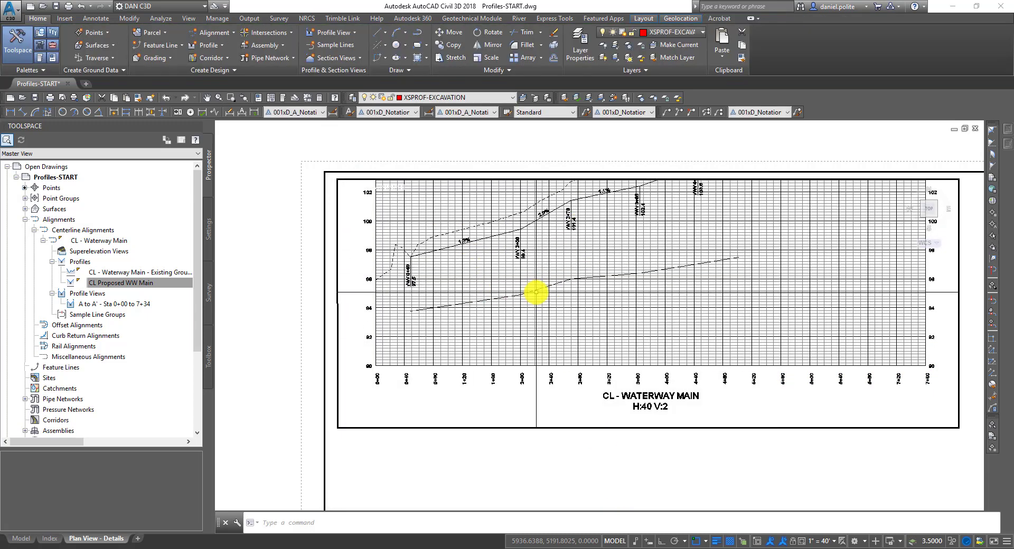
Lock the viewport, select the CL Proposed WW Main profile to examine it against the grid, and clear the selection.
{"action": "left_click", "coordinate": [793, 541]}
{"action": "scroll", "coordinate": [538, 217], "scroll_direction": "up", "scroll_amount": 5}
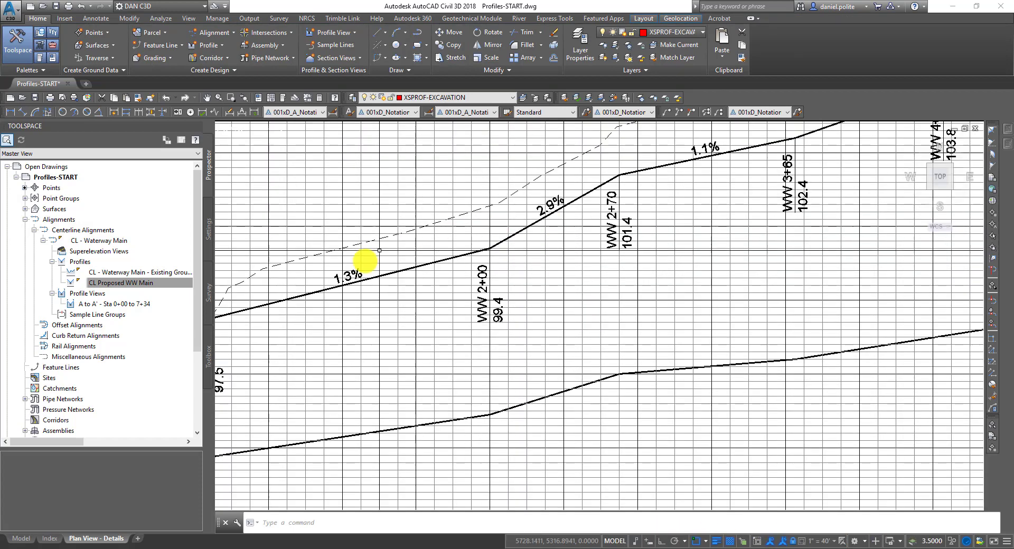
{"action": "left_click", "coordinate": [449, 294]}
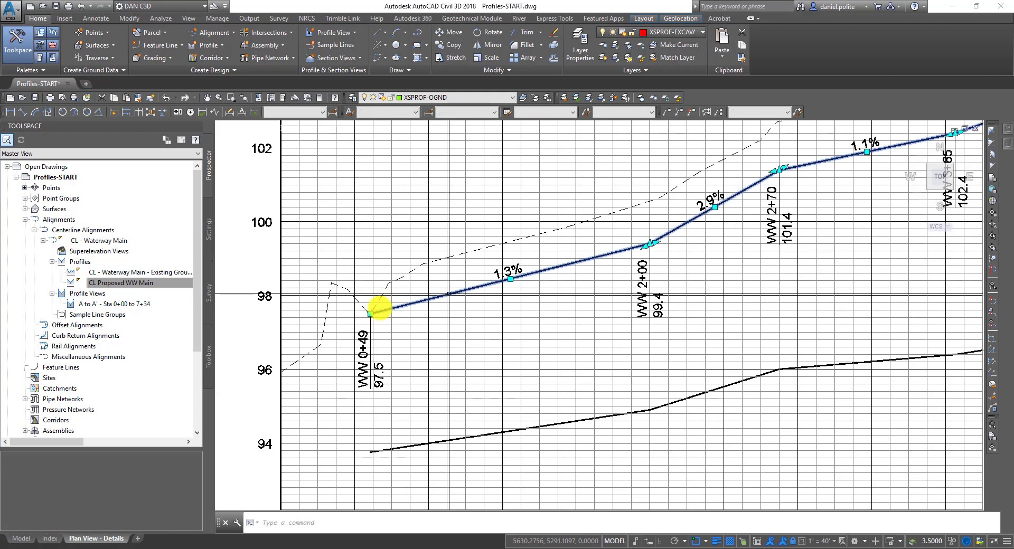
{"action": "scroll", "coordinate": [472, 265], "scroll_direction": "down", "scroll_amount": 3}
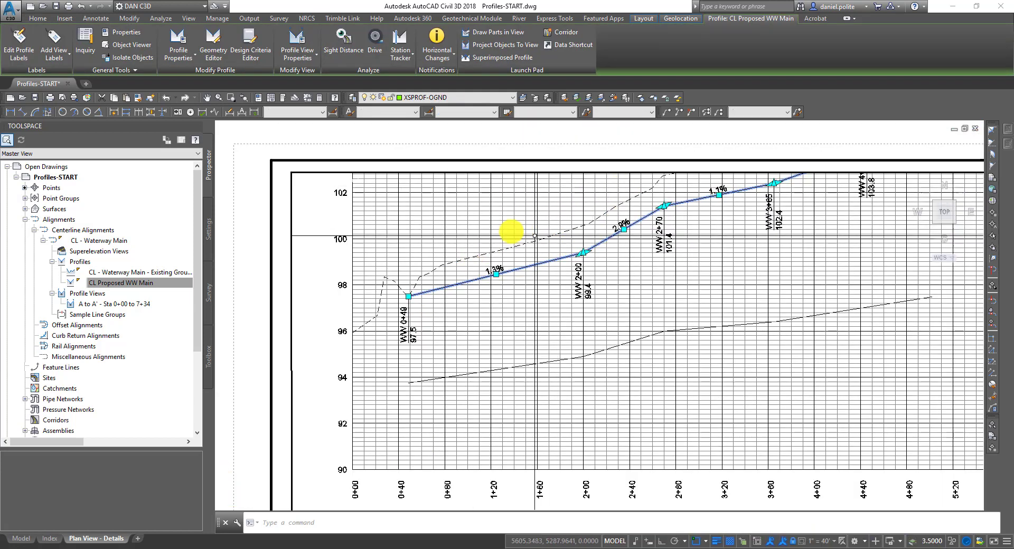
{"action": "scroll", "coordinate": [686, 243], "scroll_direction": "down", "scroll_amount": 3}
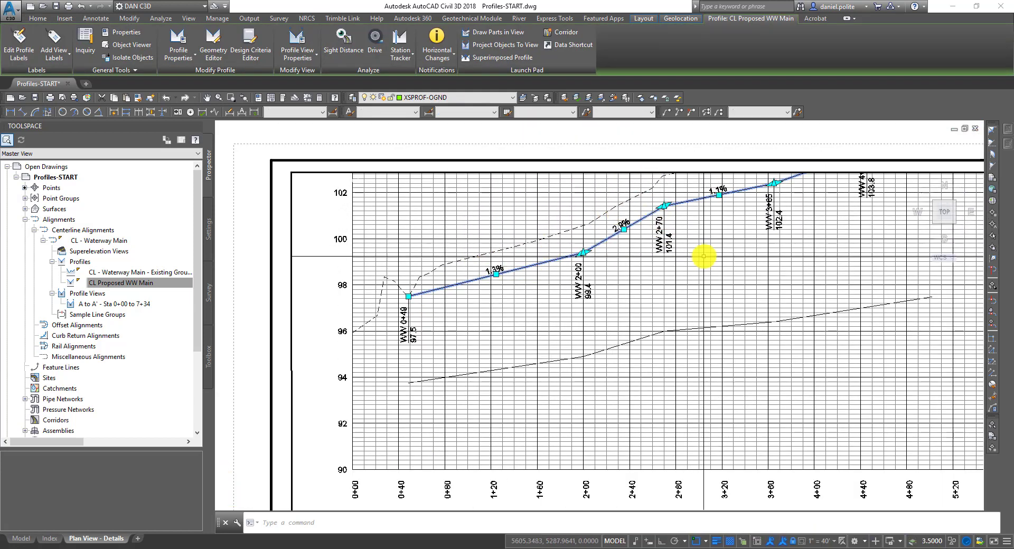
{"action": "key", "text": "Escape"}
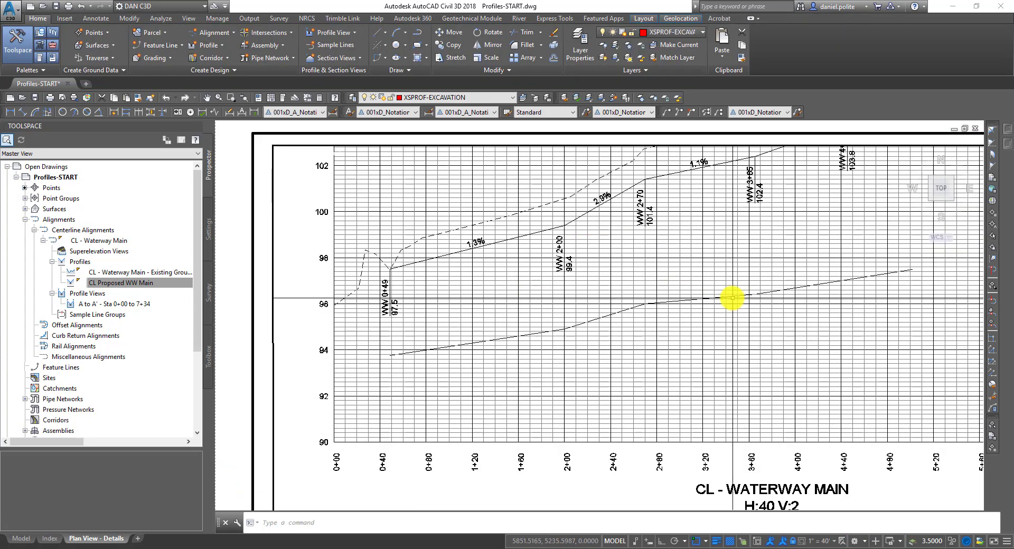
Select the excavation polyline in the viewport and compare its position with the CL Proposed WW Main profile.
{"action": "left_click", "coordinate": [736, 301]}
{"action": "scroll", "coordinate": [430, 283], "scroll_direction": "down", "scroll_amount": 2}
{"action": "scroll", "coordinate": [607, 285], "scroll_direction": "up", "scroll_amount": 3}
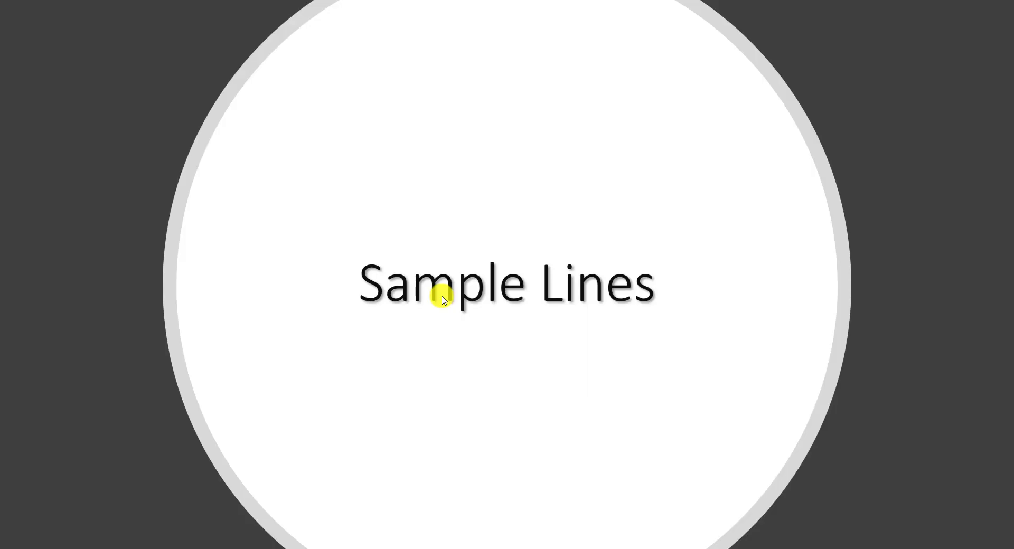
{"action": "left_click", "coordinate": [443, 299]}
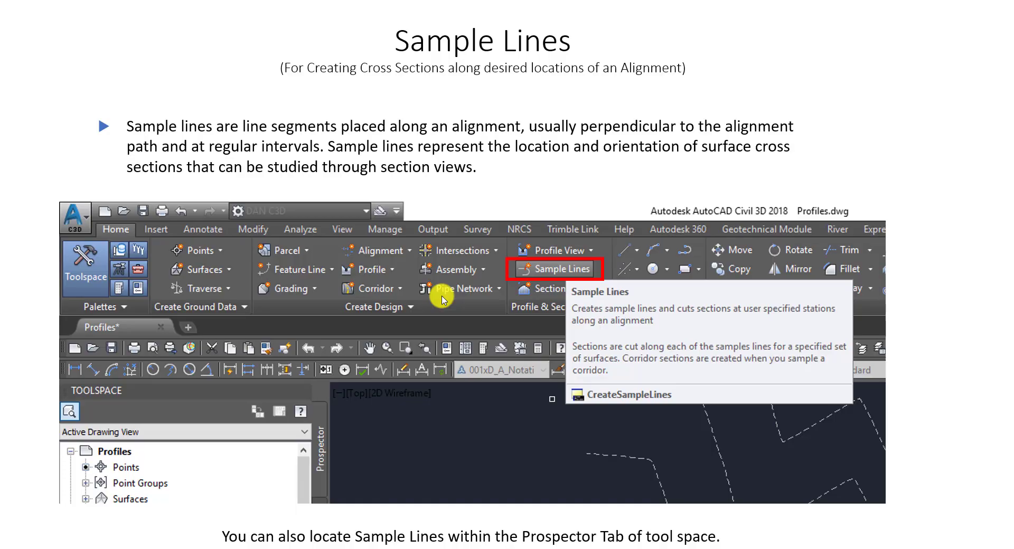
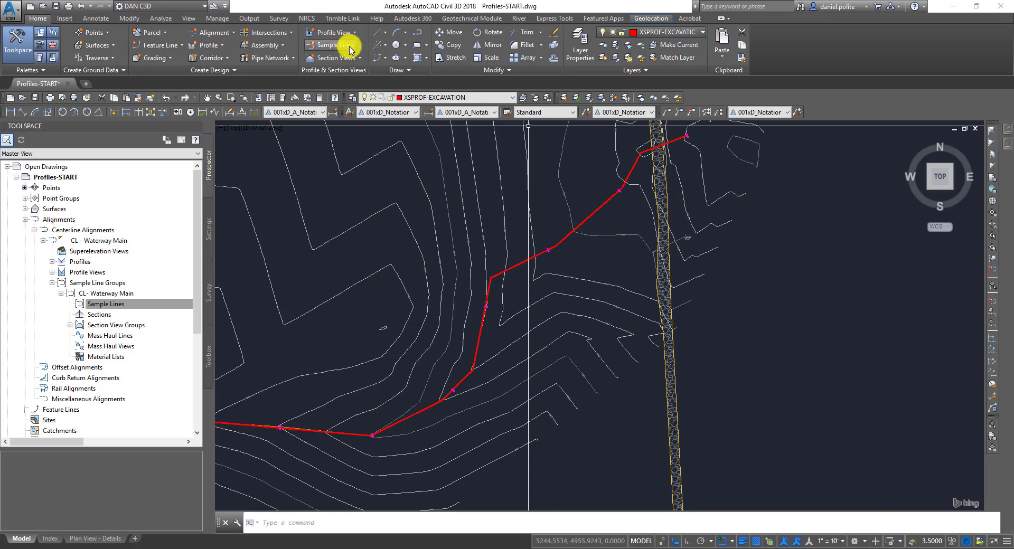
Create a sample line on the CL - Waterway Main alignment near station 6+22 with left and right swath widths of 50 feet.
{"action": "left_click", "coordinate": [349, 49]}
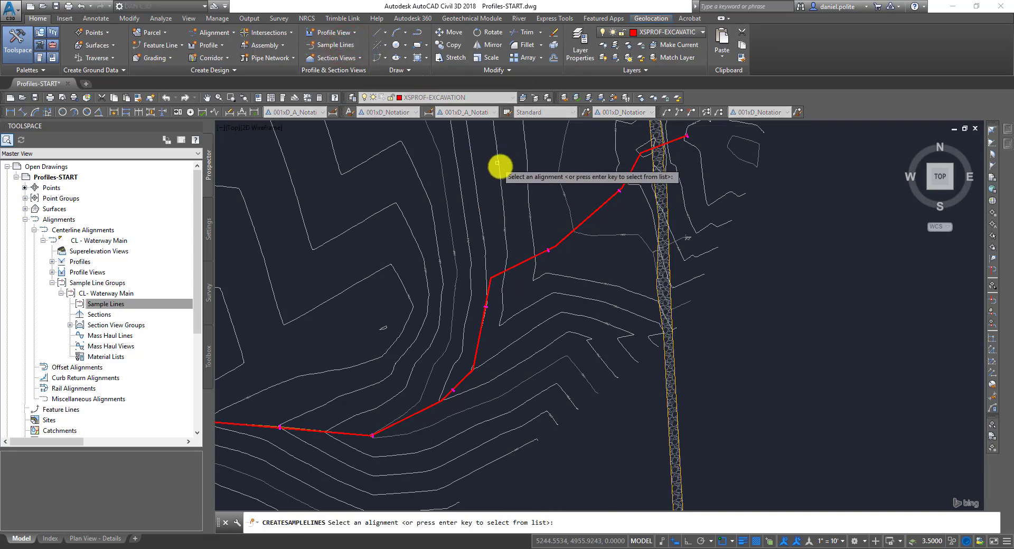
{"action": "left_click", "coordinate": [585, 221]}
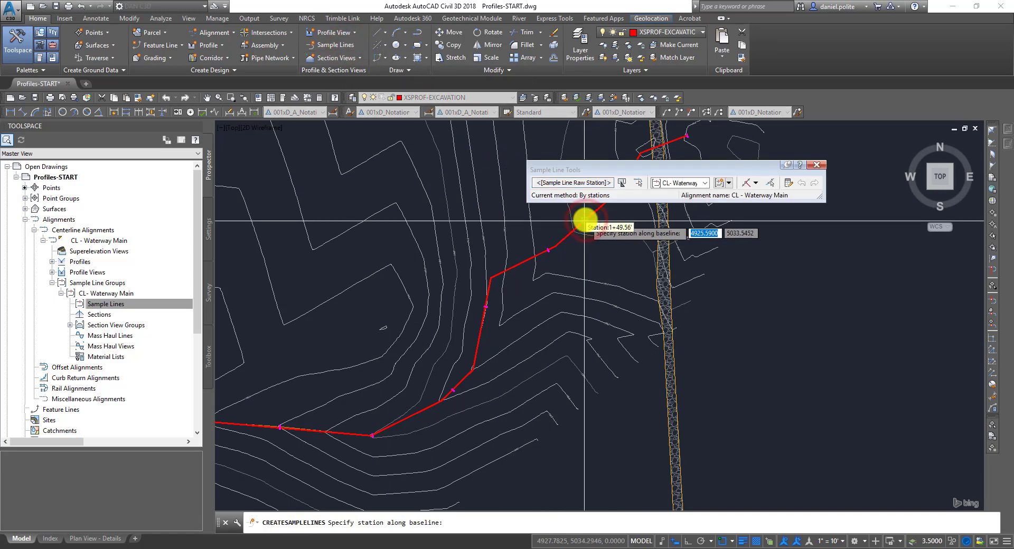
{"action": "middle_click_drag", "start_coordinate": [480, 355], "coordinate": [516, 255]}
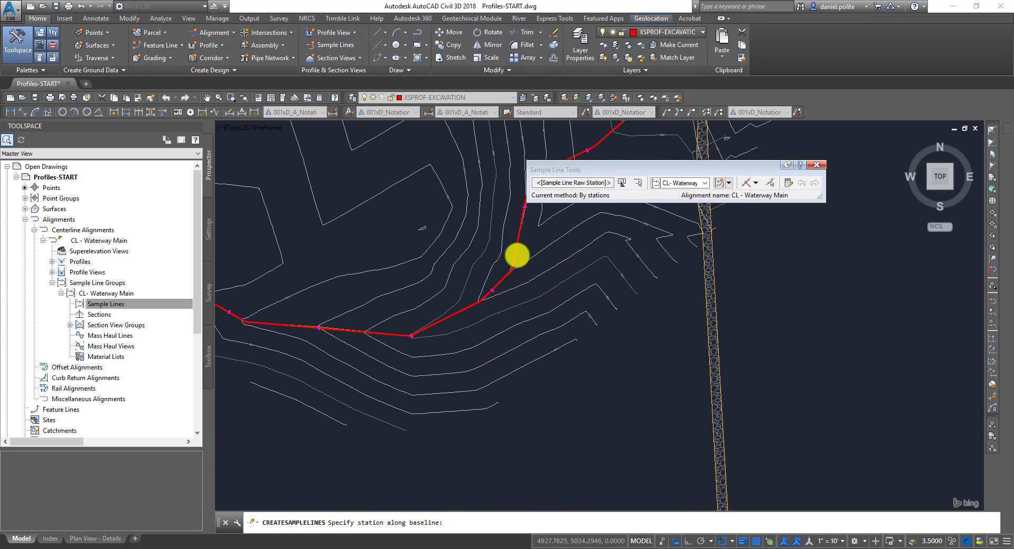
{"action": "scroll", "coordinate": [365, 334], "scroll_direction": "up", "scroll_amount": 2}
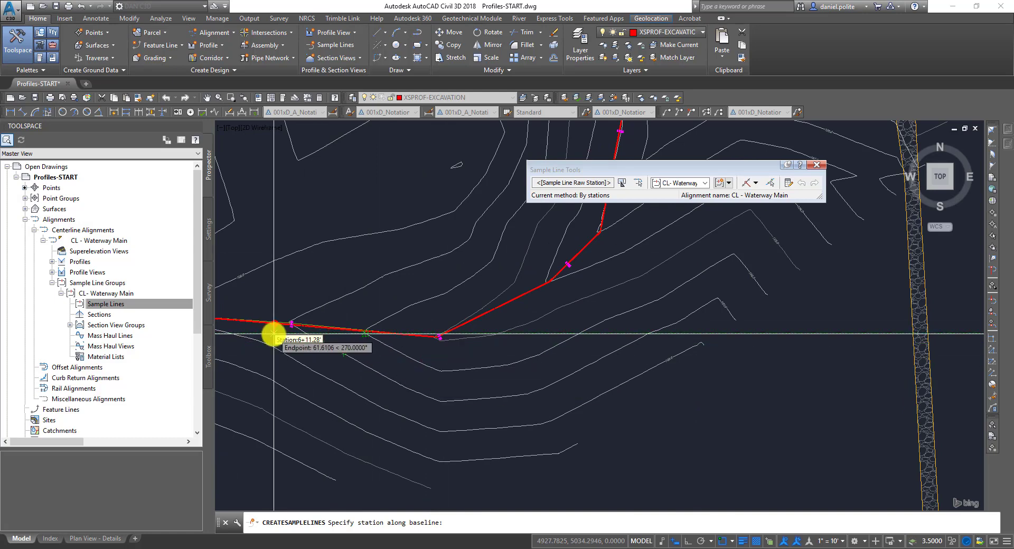
{"action": "middle_click_drag", "start_coordinate": [274, 333], "coordinate": [361, 368]}
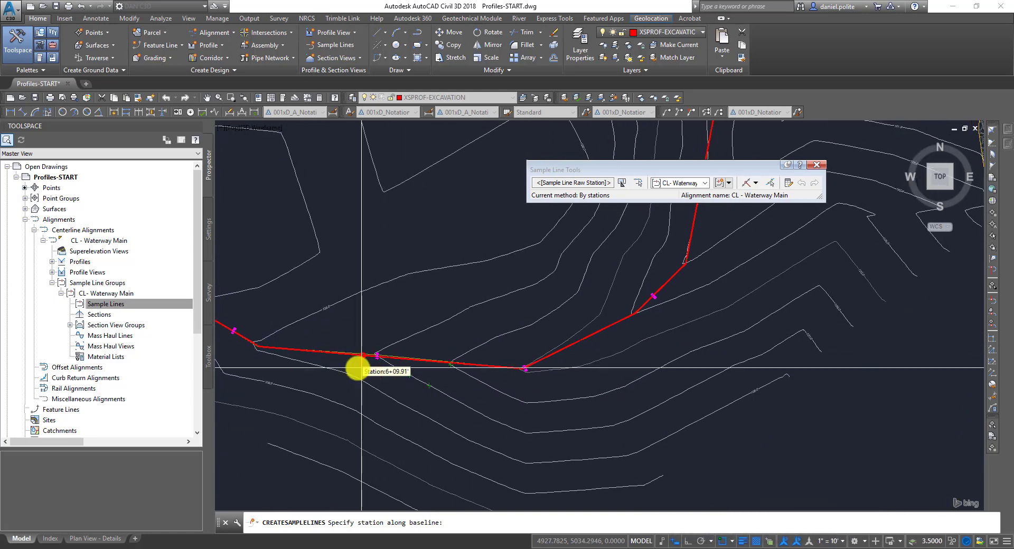
{"action": "scroll", "coordinate": [362, 367], "scroll_direction": "up", "scroll_amount": 2}
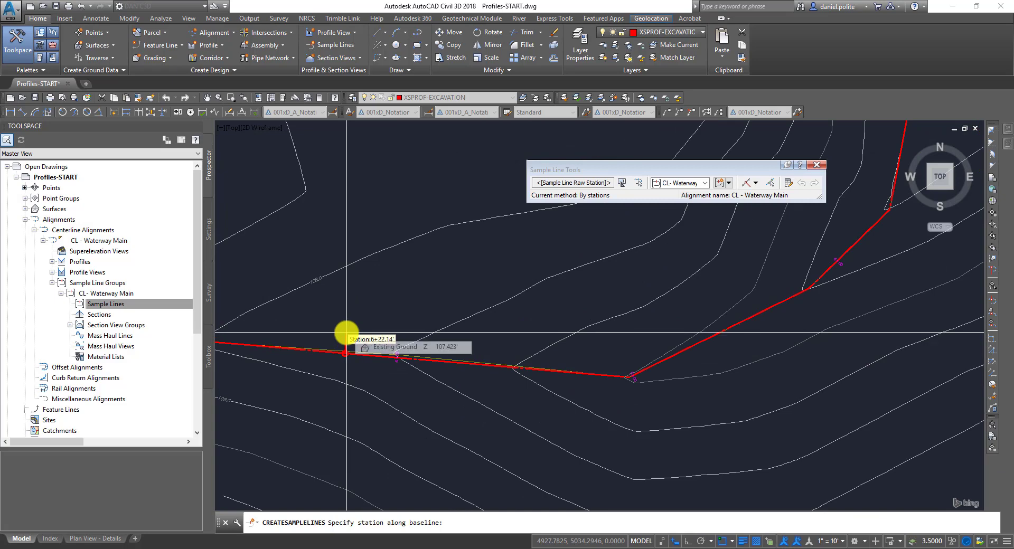
{"action": "left_click", "coordinate": [346, 330]}
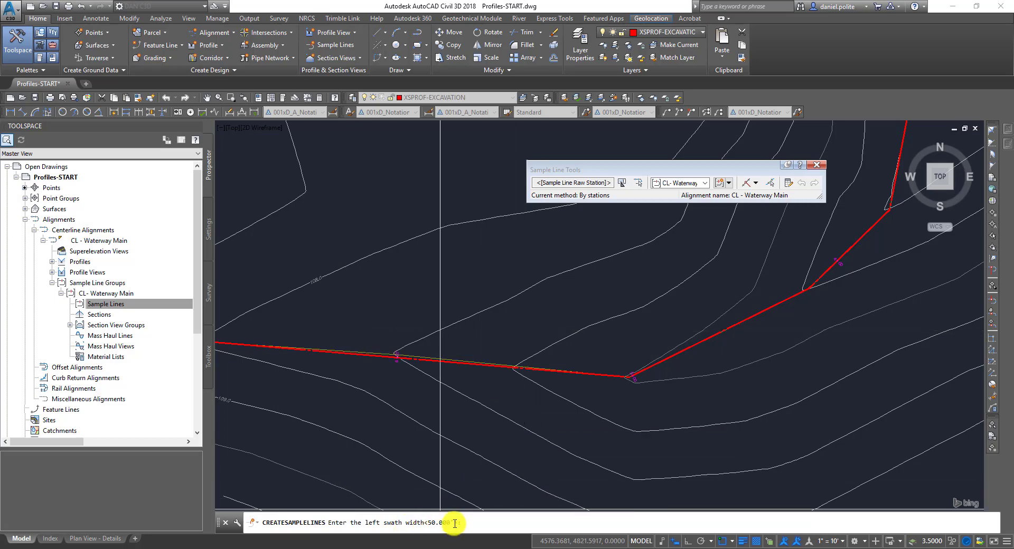
{"action": "key", "text": "Return"}
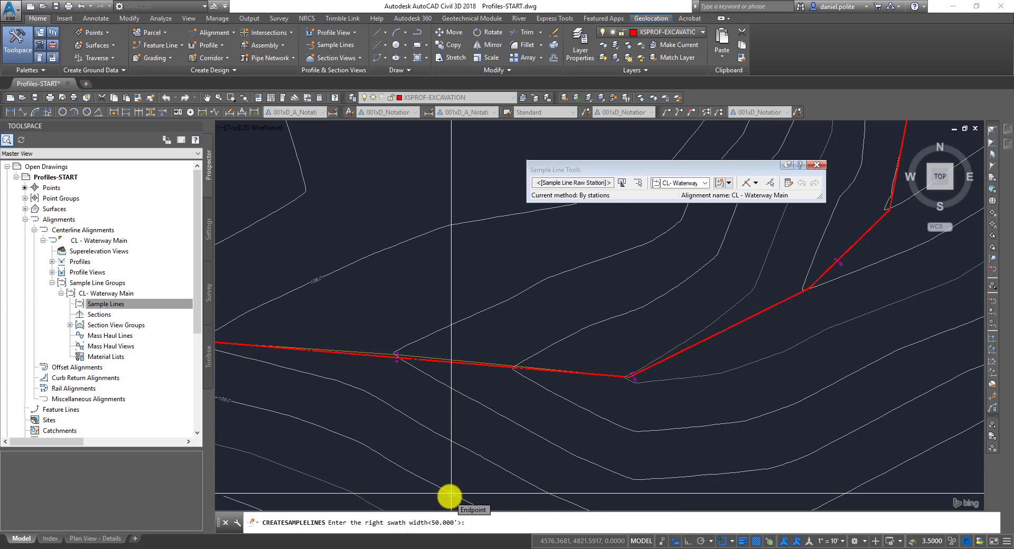
{"action": "key", "text": "Return"}
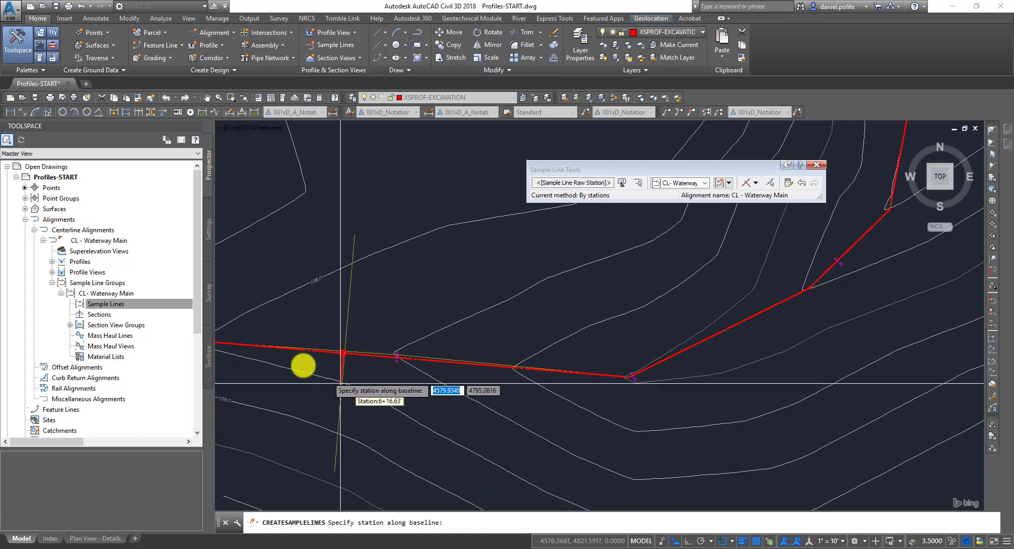
Add a sample line at station 4+00 with left and right swath widths of 60 feet, and finish creating sample lines.
{"action": "scroll", "coordinate": [318, 347], "scroll_direction": "up", "scroll_amount": 1}
{"action": "scroll", "coordinate": [365, 228], "scroll_direction": "down", "scroll_amount": 2}
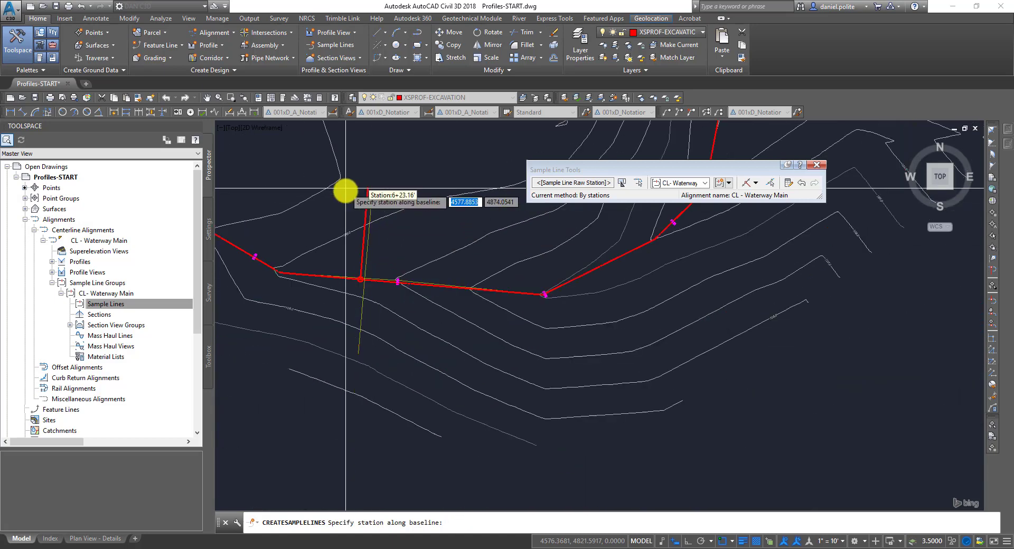
{"action": "middle_click_drag", "start_coordinate": [497, 245], "coordinate": [494, 244]}
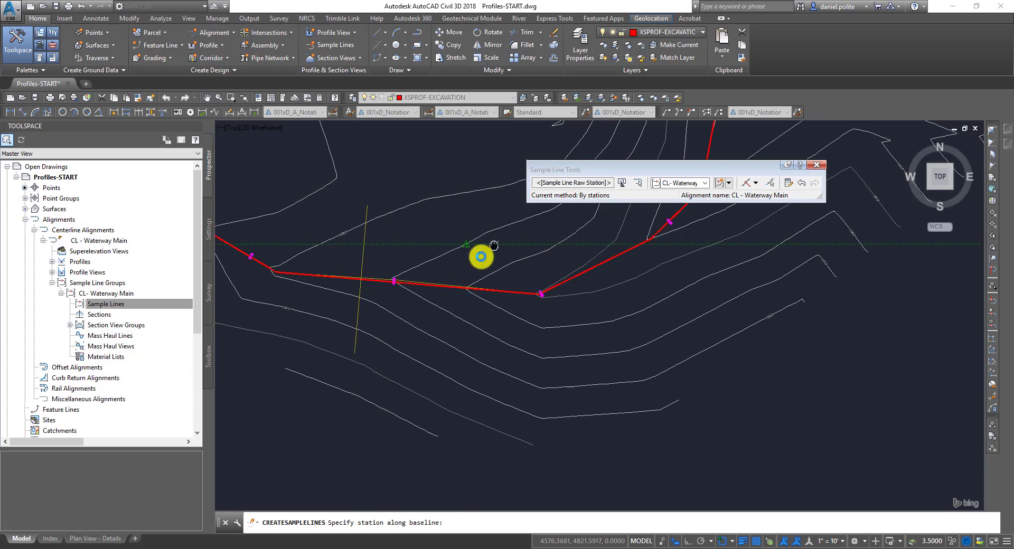
{"action": "scroll", "coordinate": [520, 343], "scroll_direction": "up", "scroll_amount": 3}
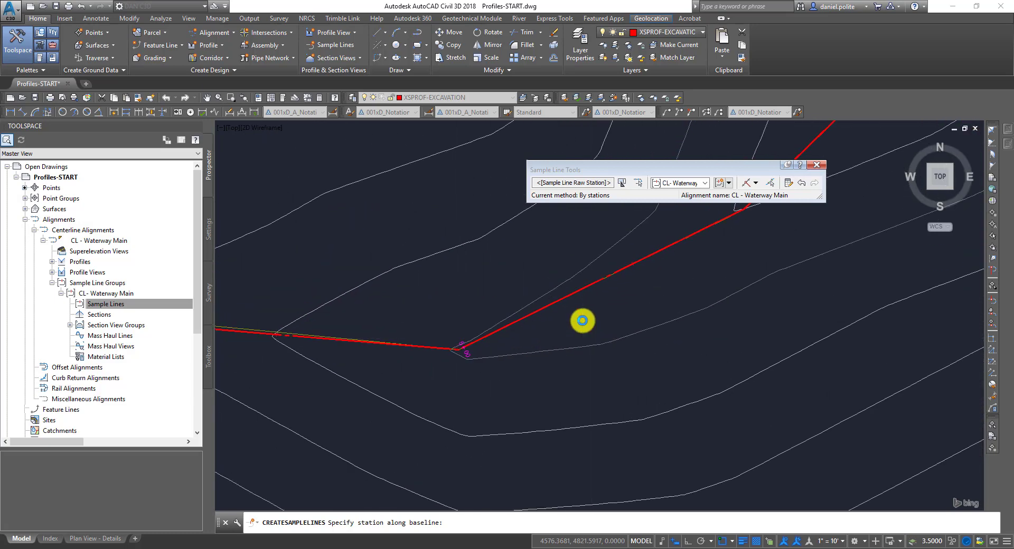
{"action": "middle_click_drag", "start_coordinate": [582, 321], "coordinate": [393, 420]}
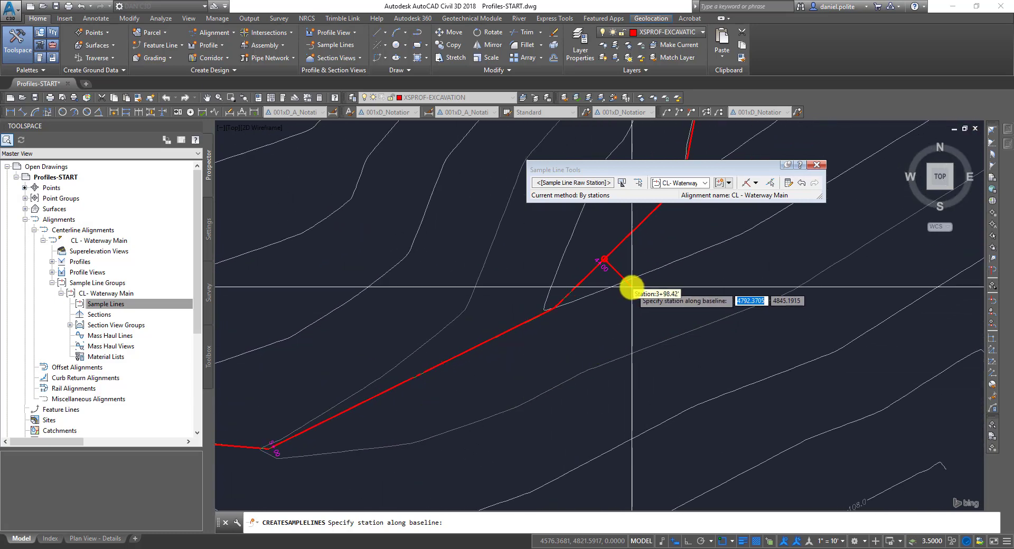
{"action": "type", "text": "400"}
{"action": "key", "text": "Return"}
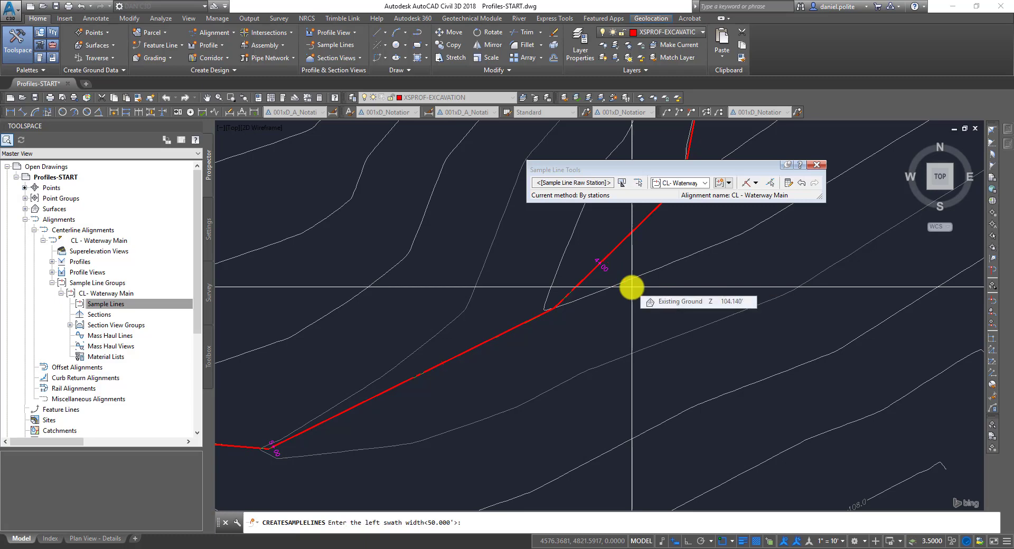
{"action": "type", "text": "60"}
{"action": "key", "text": "Return"}
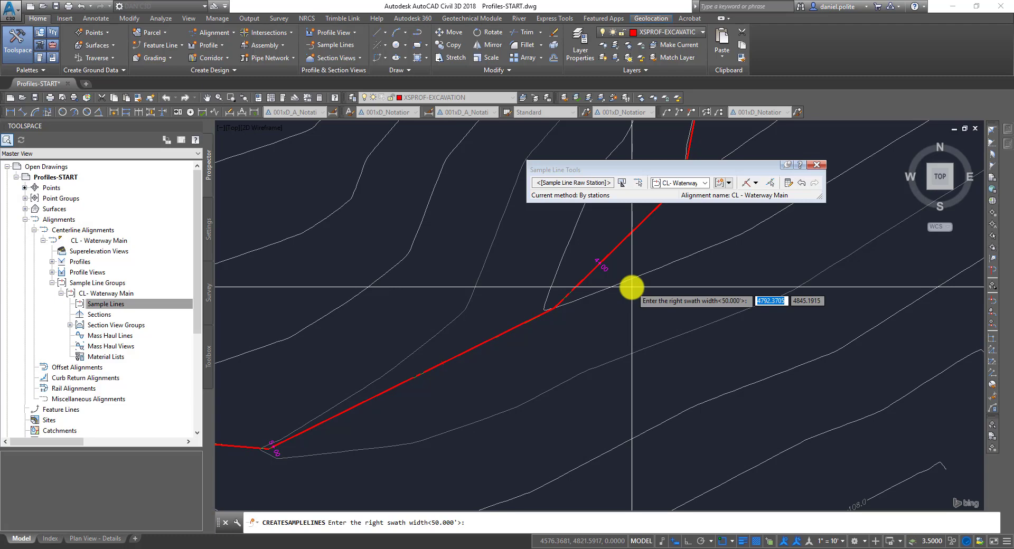
{"action": "type", "text": "60"}
{"action": "key", "text": "Return"}
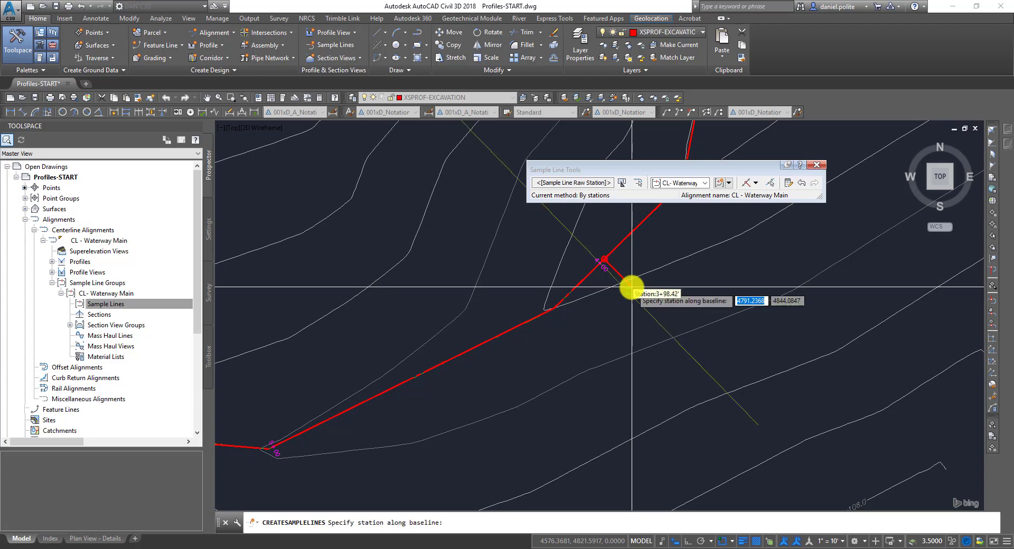
{"action": "scroll", "coordinate": [632, 288], "scroll_direction": "down", "scroll_amount": 4}
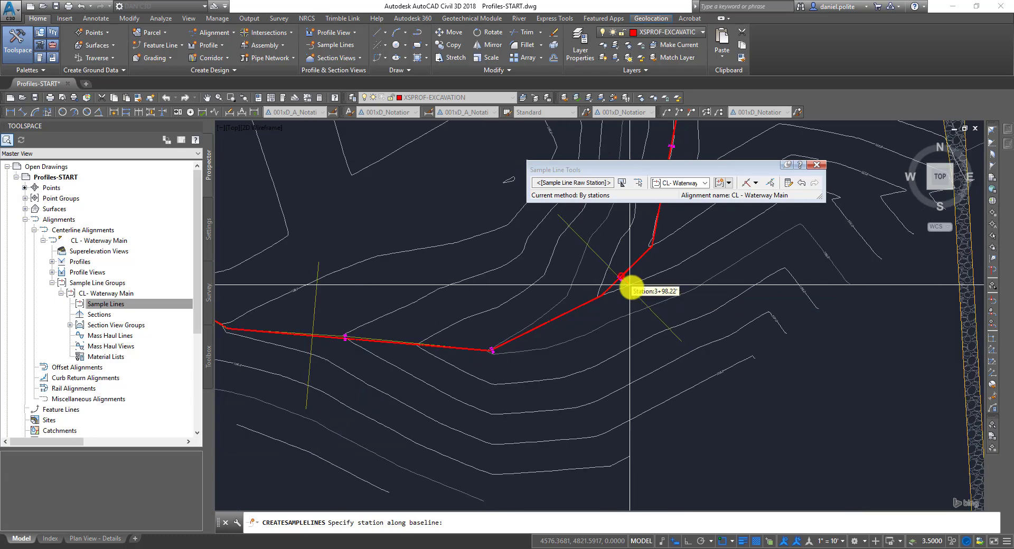
{"action": "key", "text": "Return"}
Examine the two new sample lines and their station labels along the waterway alignment.
{"action": "scroll", "coordinate": [632, 286], "scroll_direction": "up", "scroll_amount": 4}
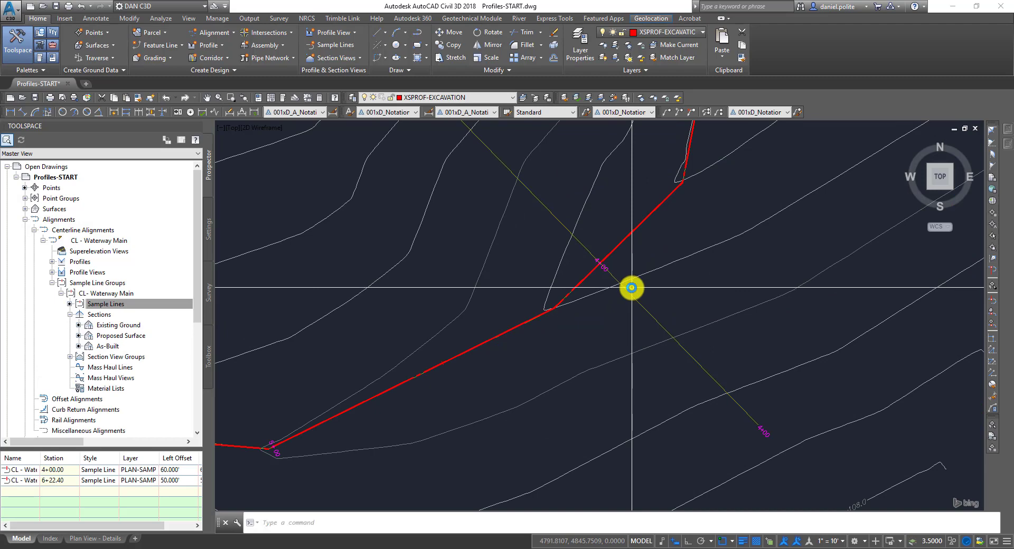
{"action": "scroll", "coordinate": [637, 293], "scroll_direction": "down", "scroll_amount": 4}
{"action": "scroll", "coordinate": [717, 371], "scroll_direction": "up", "scroll_amount": 2}
{"action": "scroll", "coordinate": [549, 224], "scroll_direction": "up", "scroll_amount": 2}
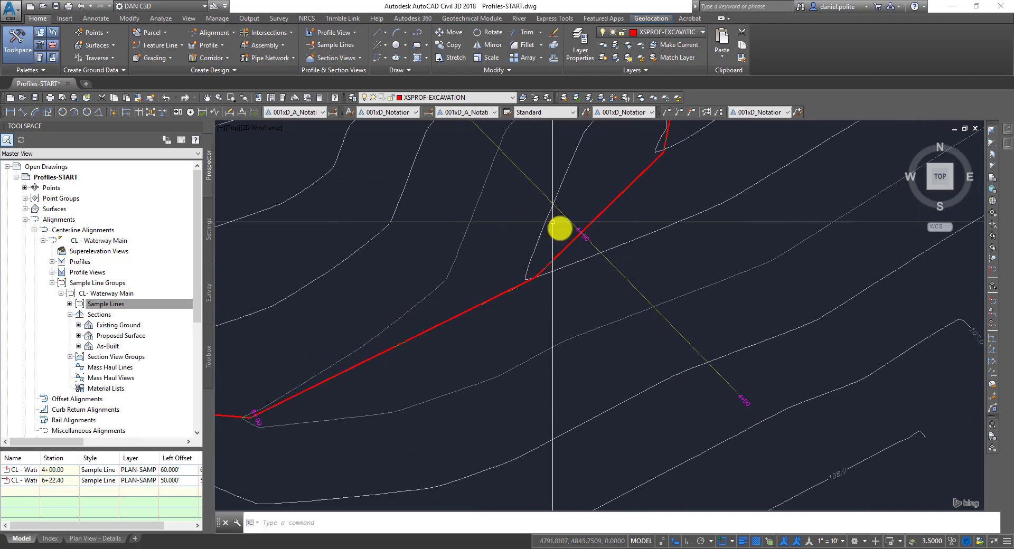
{"action": "scroll", "coordinate": [745, 383], "scroll_direction": "down", "scroll_amount": 6}
{"action": "scroll", "coordinate": [744, 384], "scroll_direction": "up", "scroll_amount": 2}
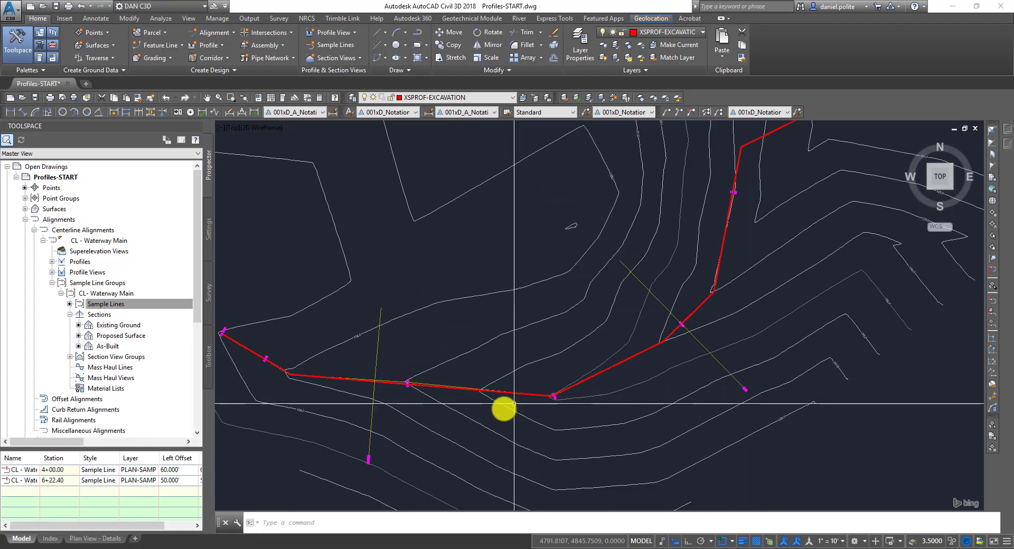
{"action": "scroll", "coordinate": [513, 403], "scroll_direction": "up", "scroll_amount": 6}
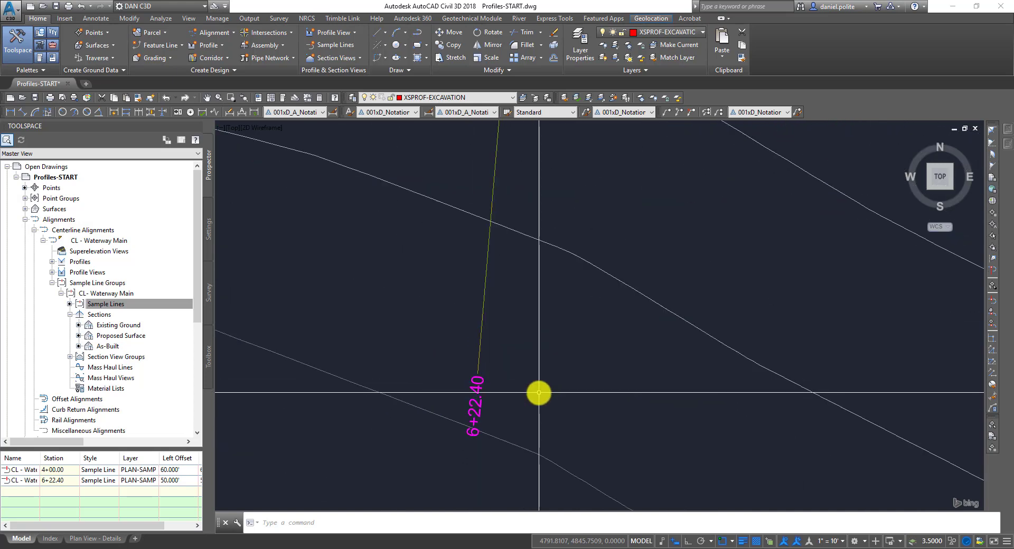
{"action": "scroll", "coordinate": [538, 392], "scroll_direction": "down", "scroll_amount": 4}
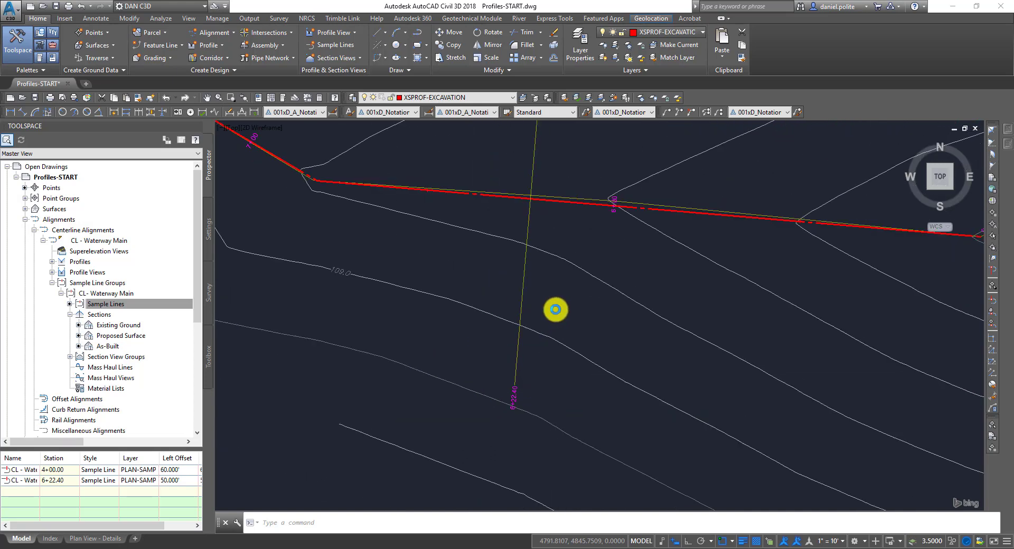
{"action": "scroll", "coordinate": [555, 310], "scroll_direction": "down", "scroll_amount": 4}
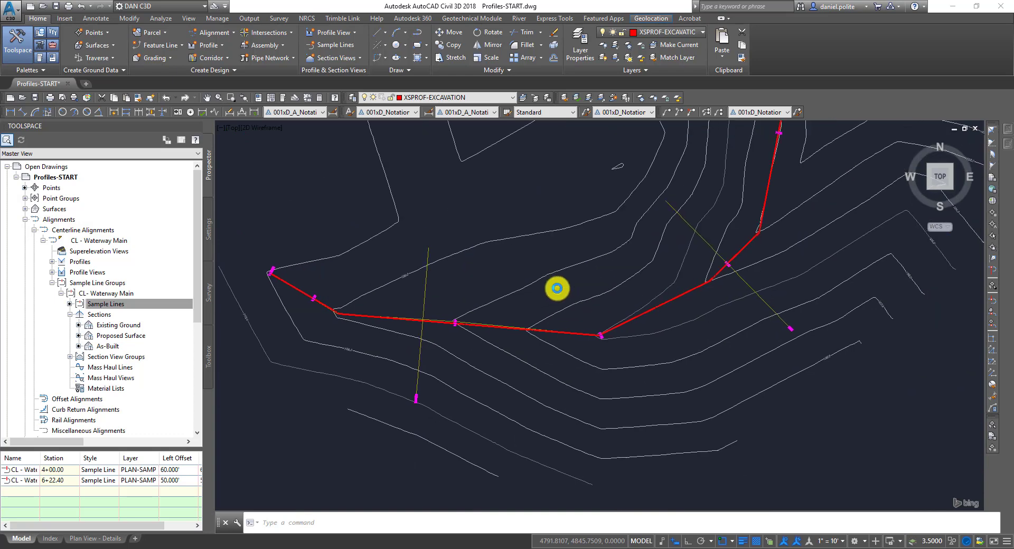
Start a single section view for the CL - Waterway Main sample line at 4+00 with the style H10:V2 (GRID H10:V1).
{"action": "left_click", "coordinate": [326, 62]}
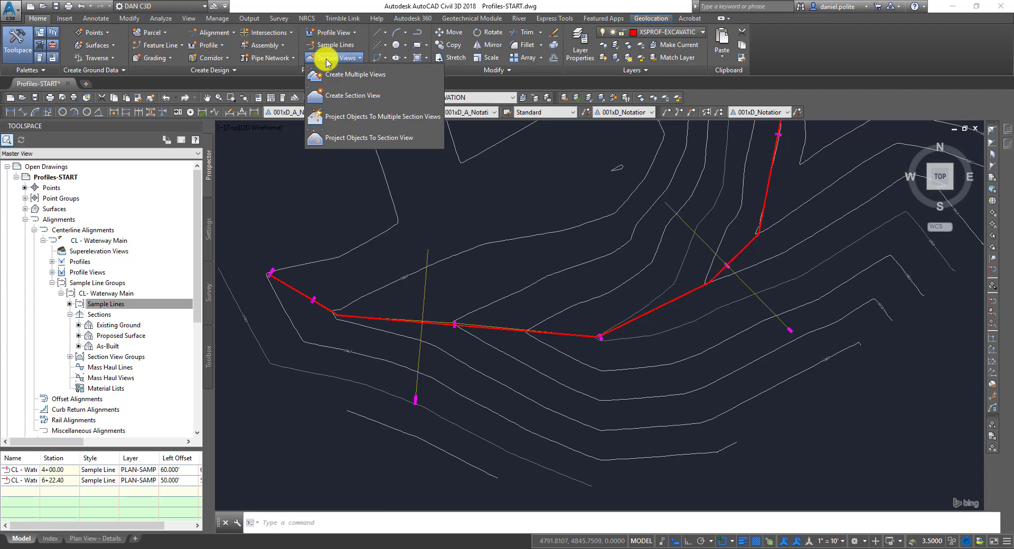
{"action": "left_click", "coordinate": [362, 96]}
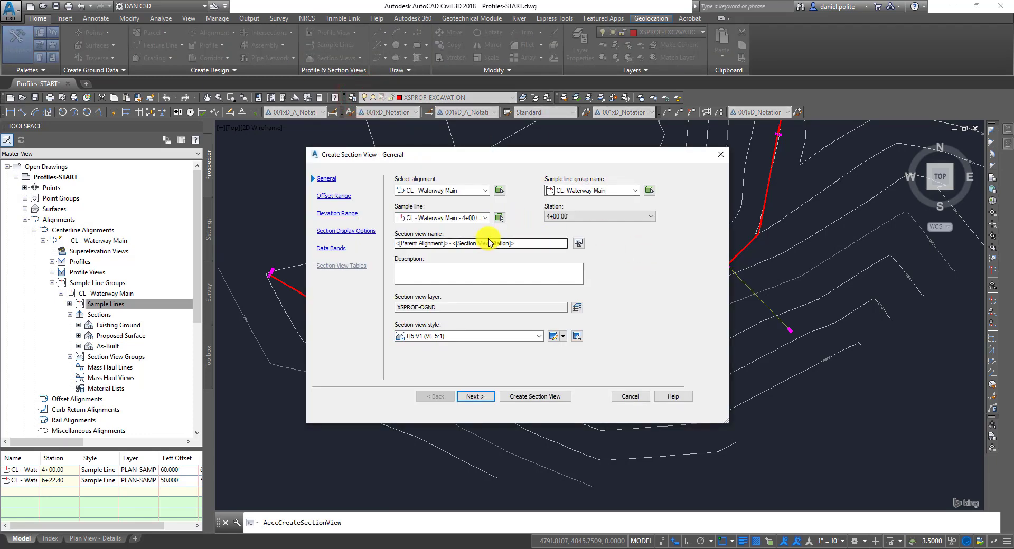
{"action": "left_click", "coordinate": [484, 190]}
{"action": "left_click", "coordinate": [487, 192]}
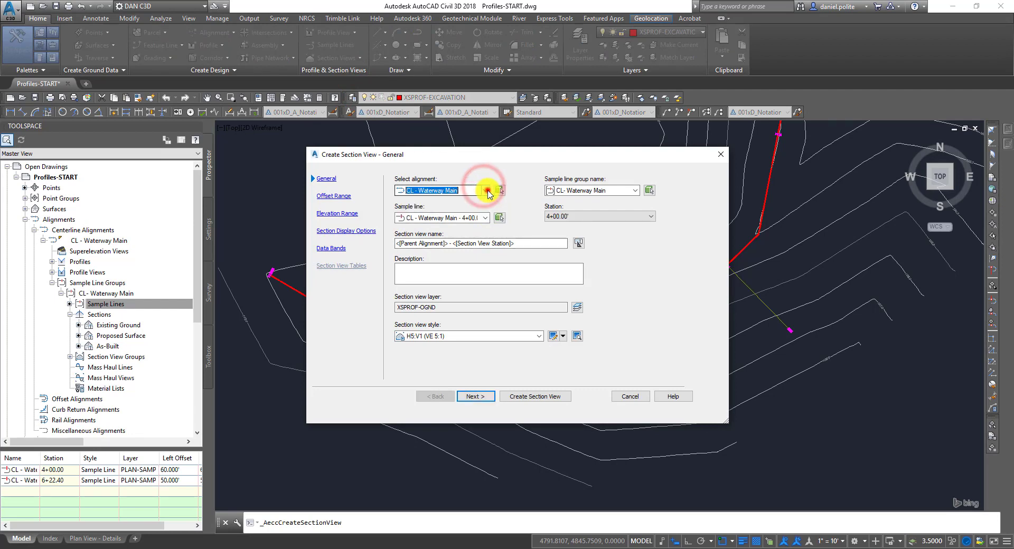
{"action": "left_click", "coordinate": [485, 217]}
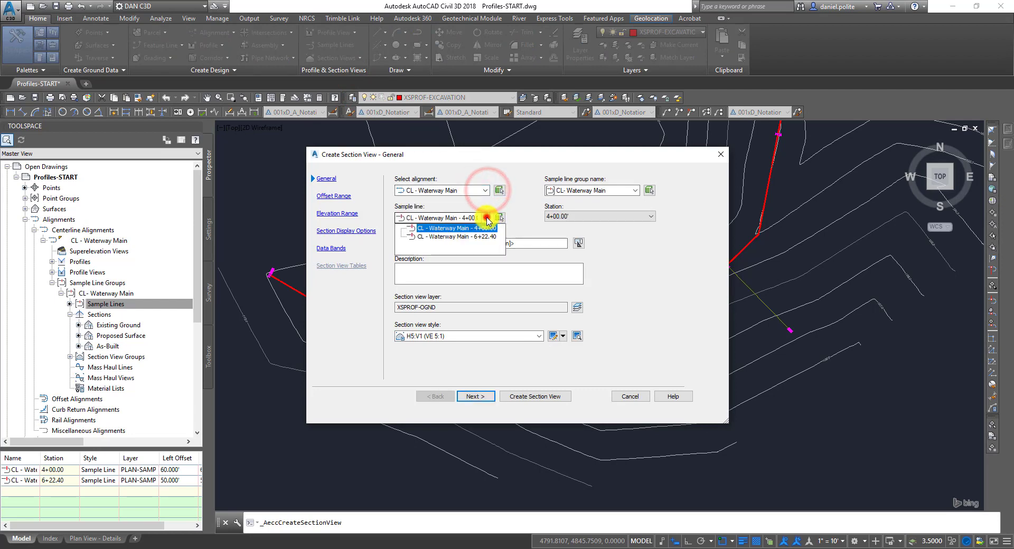
{"action": "left_click", "coordinate": [464, 229]}
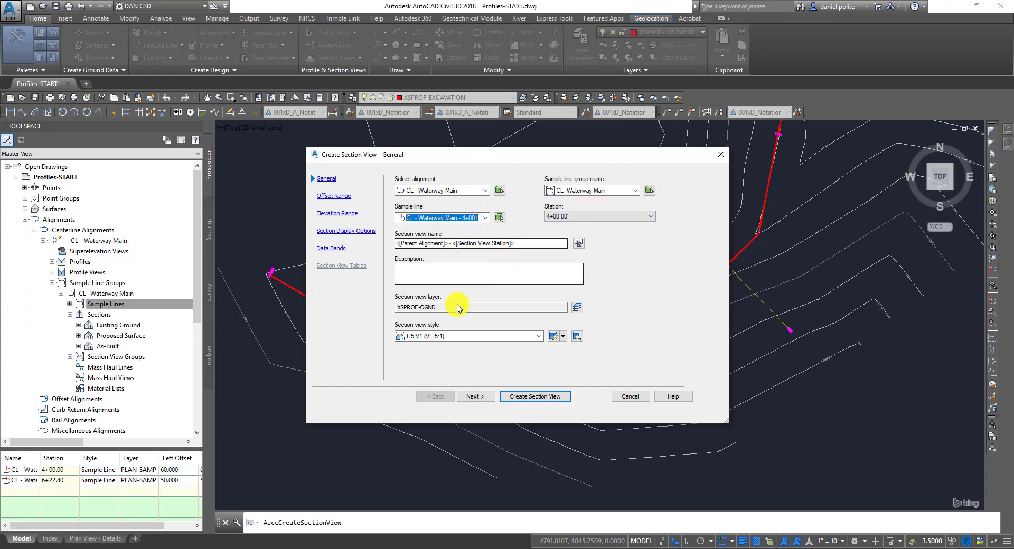
{"action": "left_click", "coordinate": [539, 337]}
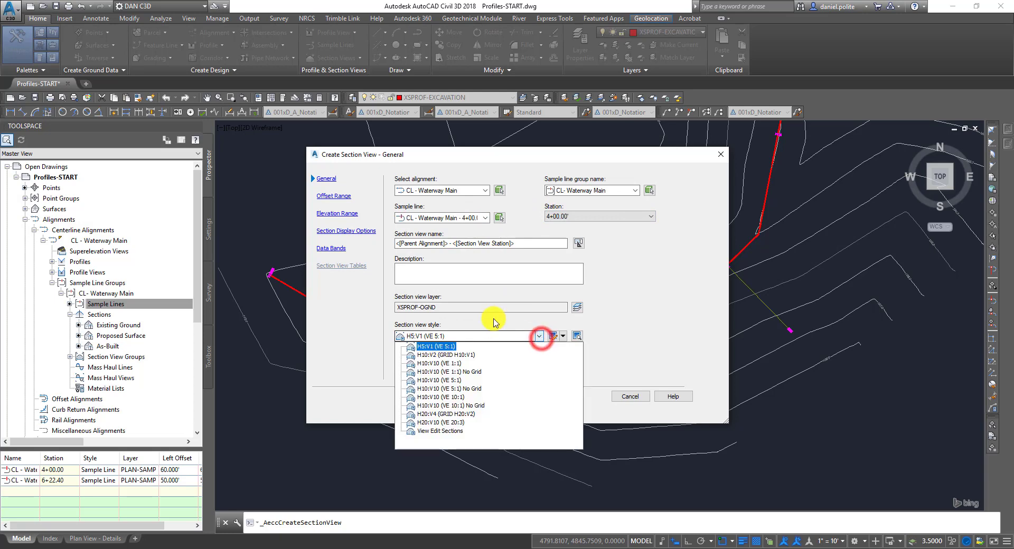
{"action": "left_click", "coordinate": [447, 356]}
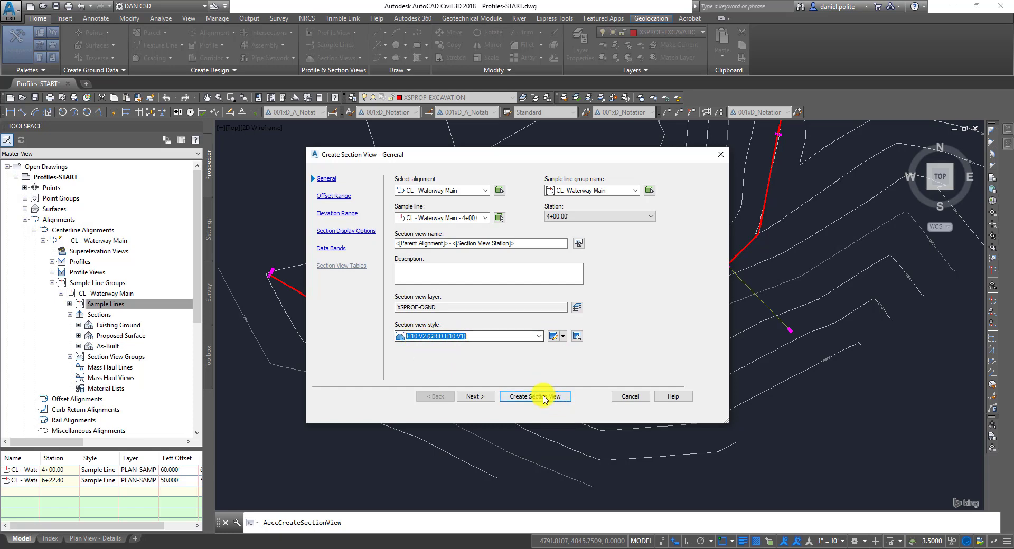
Give the section view a user-specified offset range with a left offset of -80 feet, and proceed to the elevation range.
{"action": "left_click", "coordinate": [475, 397]}
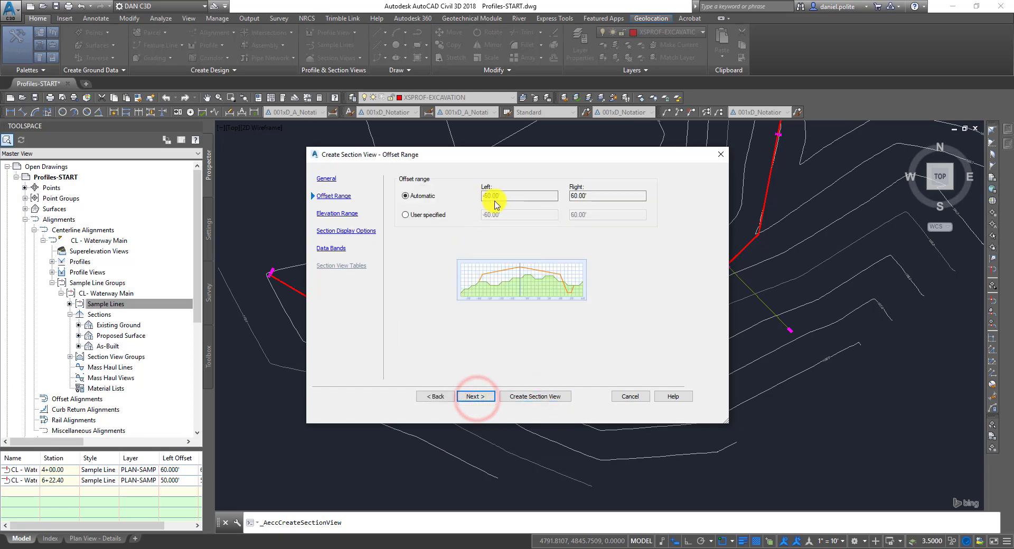
{"action": "left_click", "coordinate": [405, 214]}
{"action": "left_click_drag", "start_coordinate": [512, 214], "coordinate": [441, 208]}
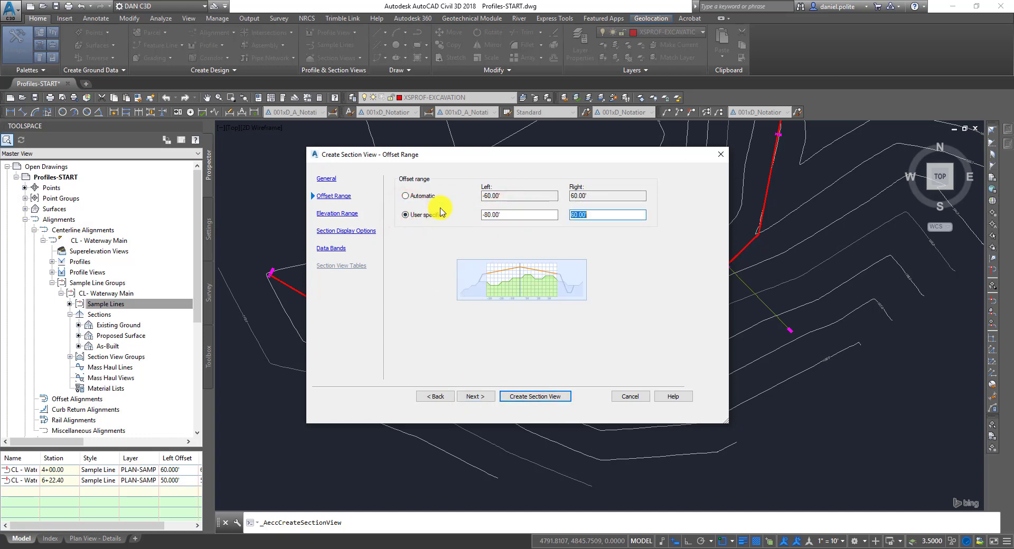
{"action": "left_click", "coordinate": [481, 397]}
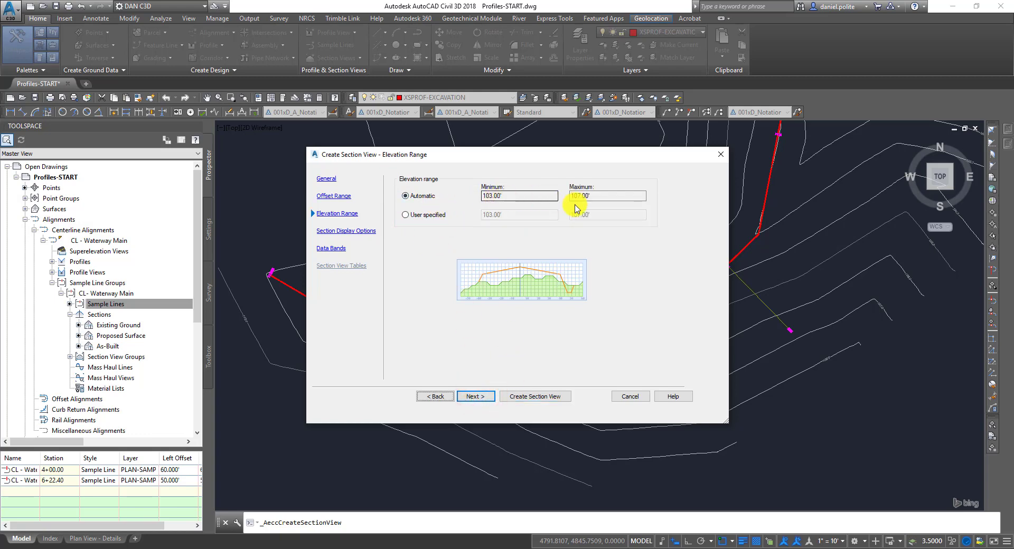
Give the section view a user-specified elevation range from 102 to 108 feet, and proceed to the section display options.
{"action": "left_click", "coordinate": [405, 215]}
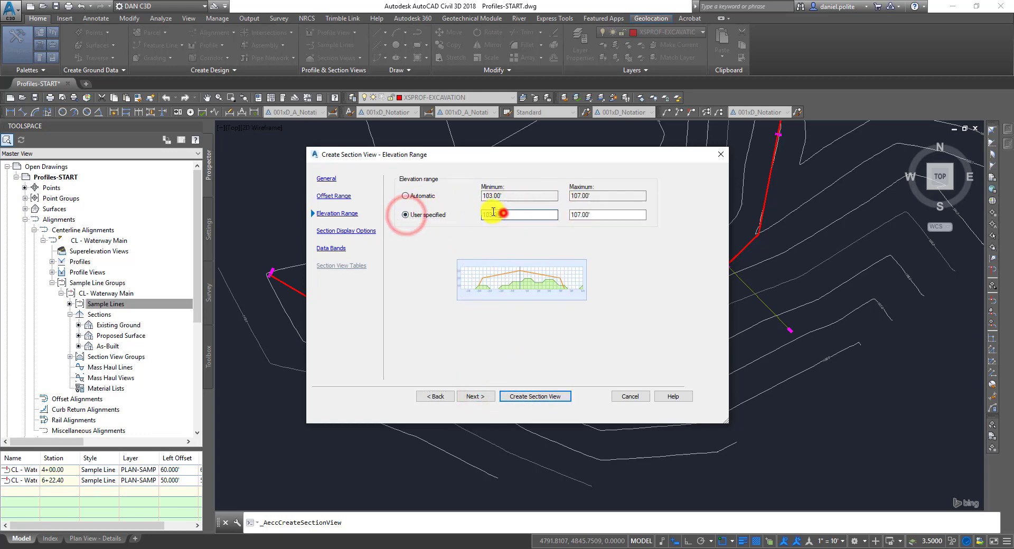
{"action": "left_click_drag", "start_coordinate": [498, 215], "coordinate": [468, 215]}
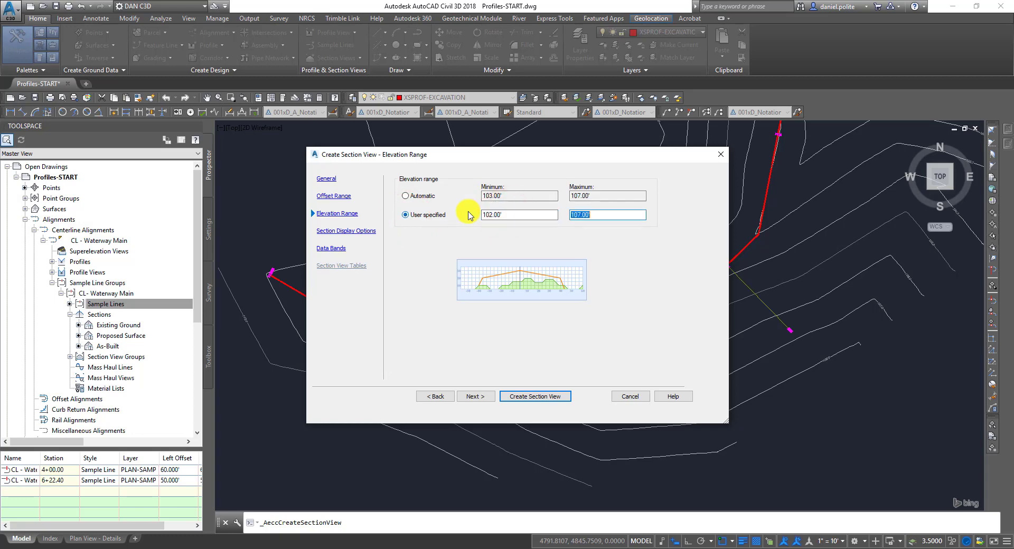
{"action": "left_click", "coordinate": [477, 396]}
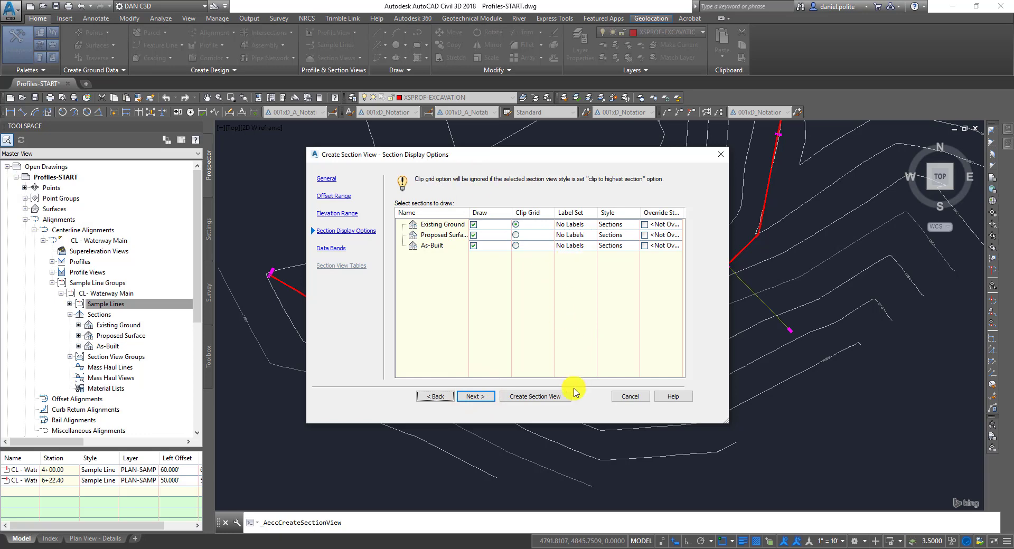
Create the section view with all three surfaces drawn and no band set, placing it in the empty area below the profile view.
{"action": "left_click", "coordinate": [486, 396]}
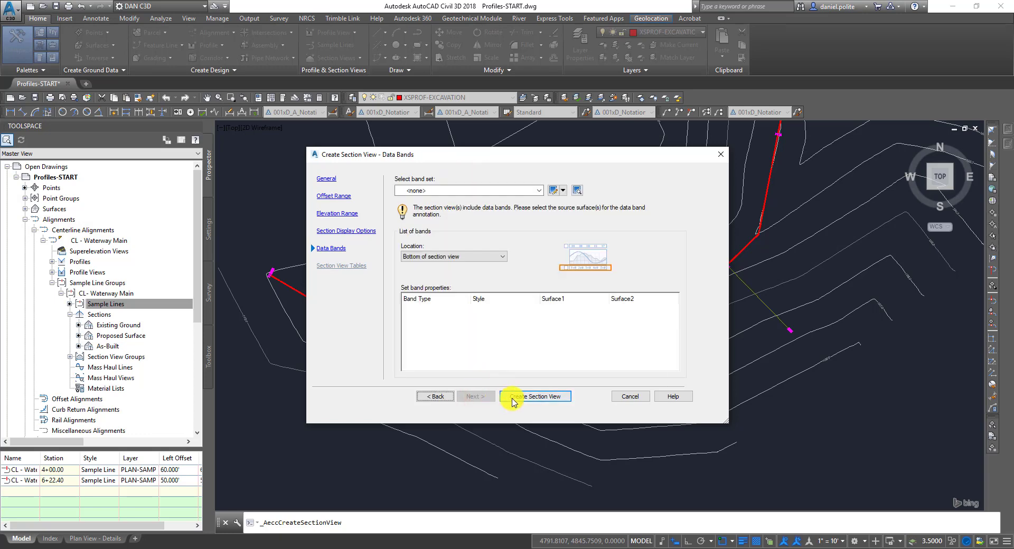
{"action": "left_click", "coordinate": [511, 396]}
{"action": "scroll", "coordinate": [343, 181], "scroll_direction": "down", "scroll_amount": 8}
{"action": "middle_click_drag", "start_coordinate": [503, 205], "coordinate": [452, 292]}
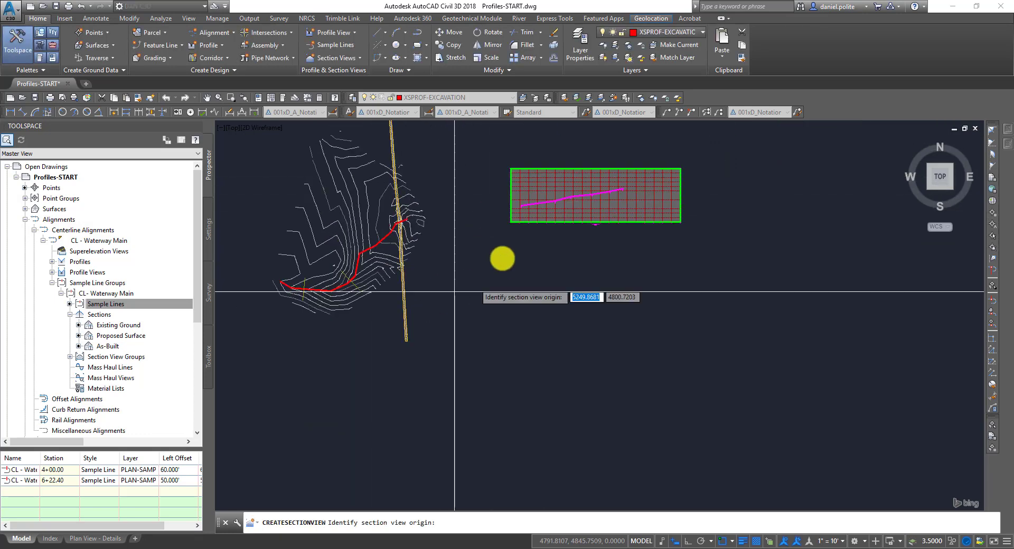
{"action": "scroll", "coordinate": [508, 246], "scroll_direction": "up", "scroll_amount": 4}
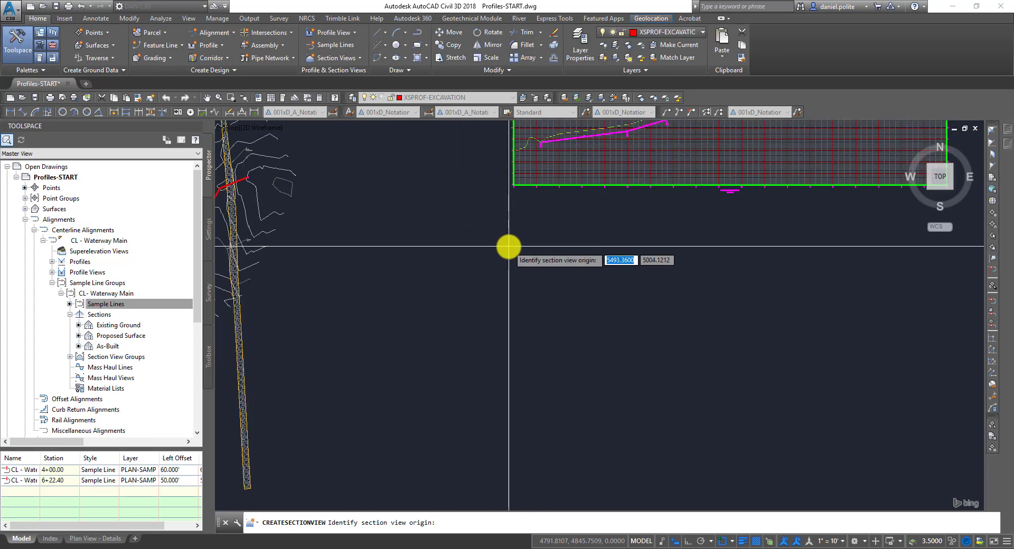
{"action": "left_click", "coordinate": [512, 303]}
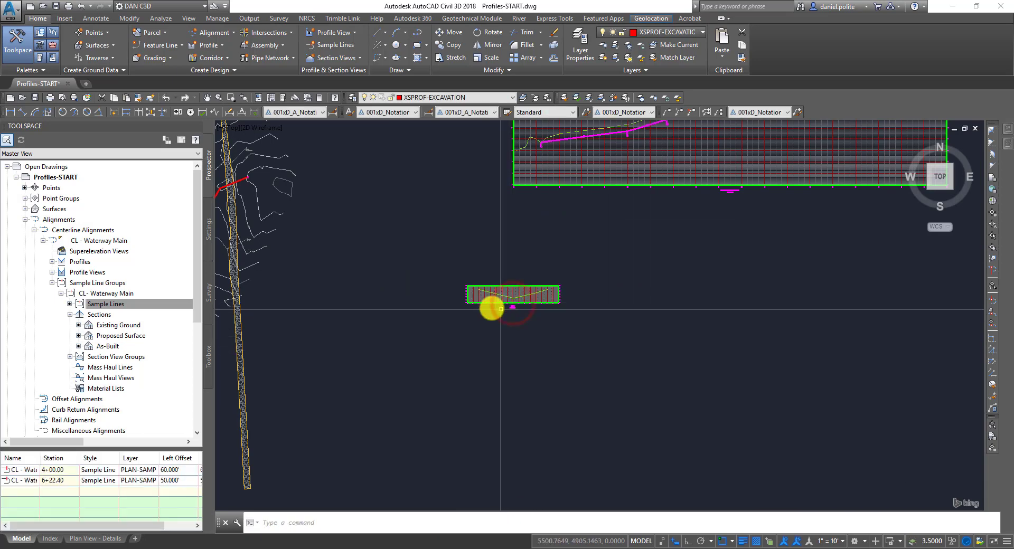
Examine the new 4+00 section view's grid, offset and elevation labels, and ground line.
{"action": "scroll", "coordinate": [467, 300], "scroll_direction": "up", "scroll_amount": 2}
{"action": "scroll", "coordinate": [467, 300], "scroll_direction": "up", "scroll_amount": 3}
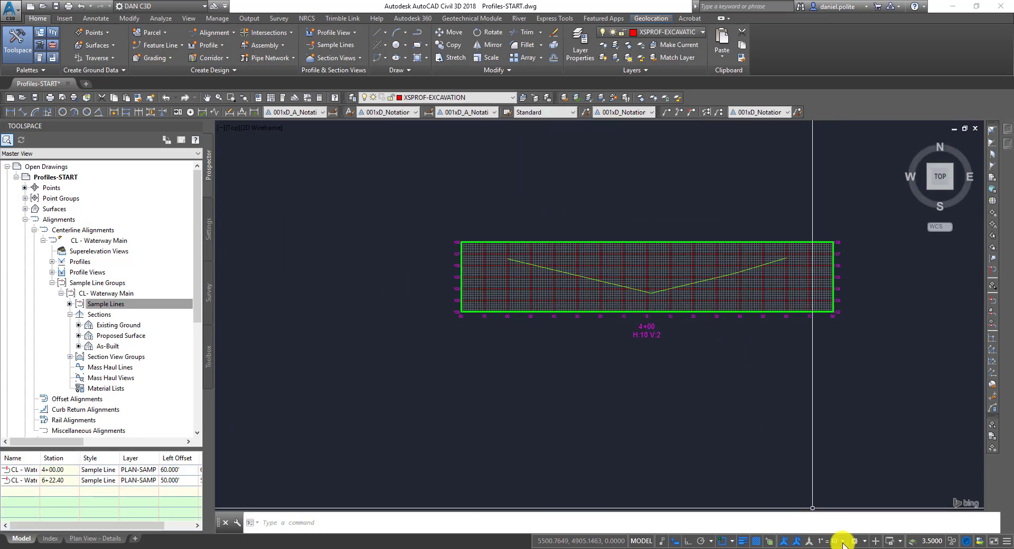
{"action": "scroll", "coordinate": [656, 312], "scroll_direction": "up", "scroll_amount": 4}
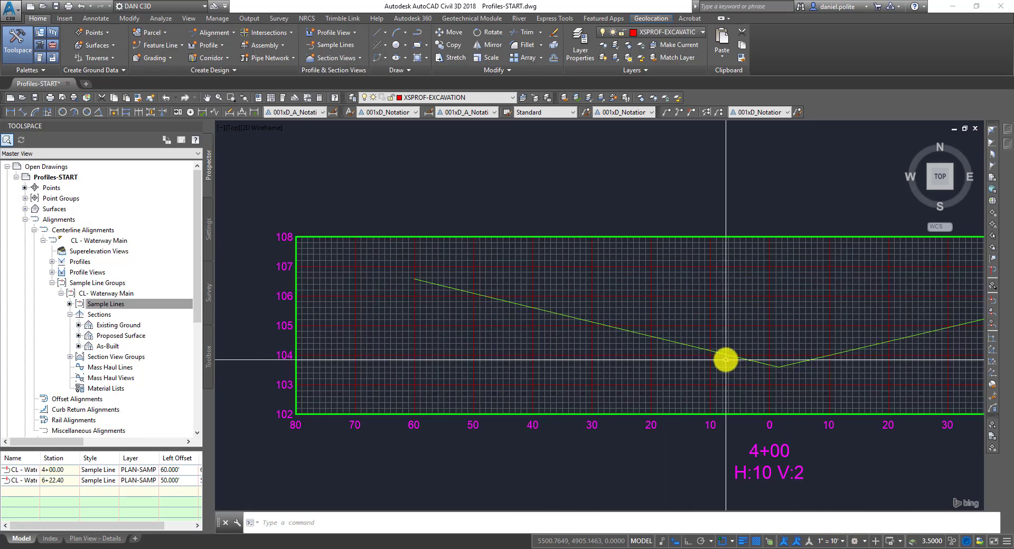
{"action": "scroll", "coordinate": [657, 327], "scroll_direction": "down", "scroll_amount": 3}
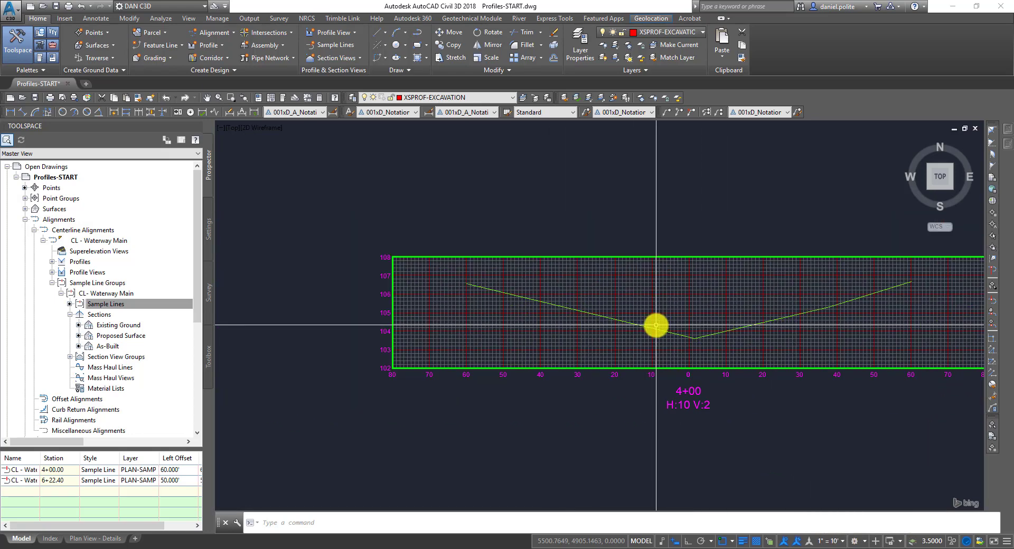
{"action": "middle_click_drag", "start_coordinate": [832, 347], "coordinate": [733, 331]}
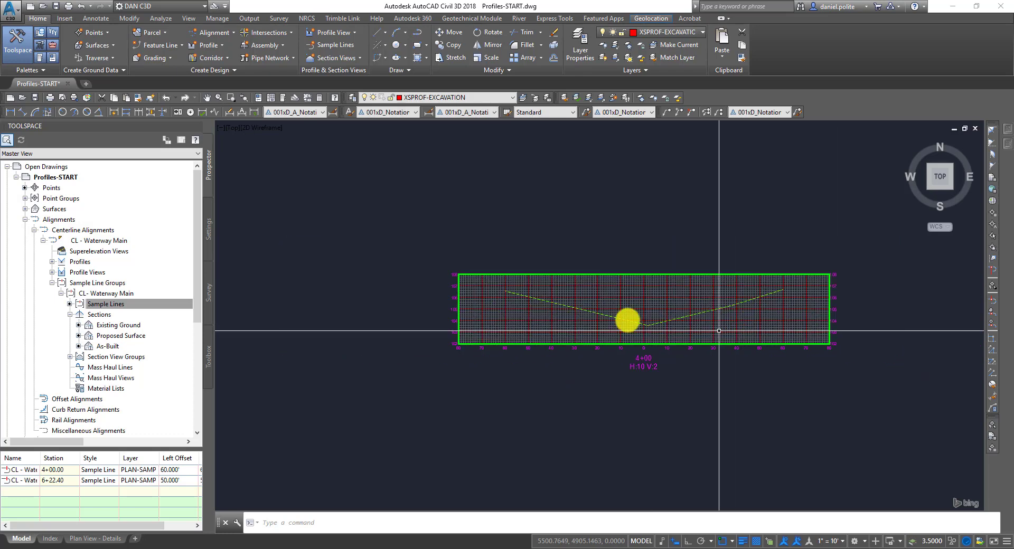
{"action": "scroll", "coordinate": [598, 313], "scroll_direction": "up", "scroll_amount": 2}
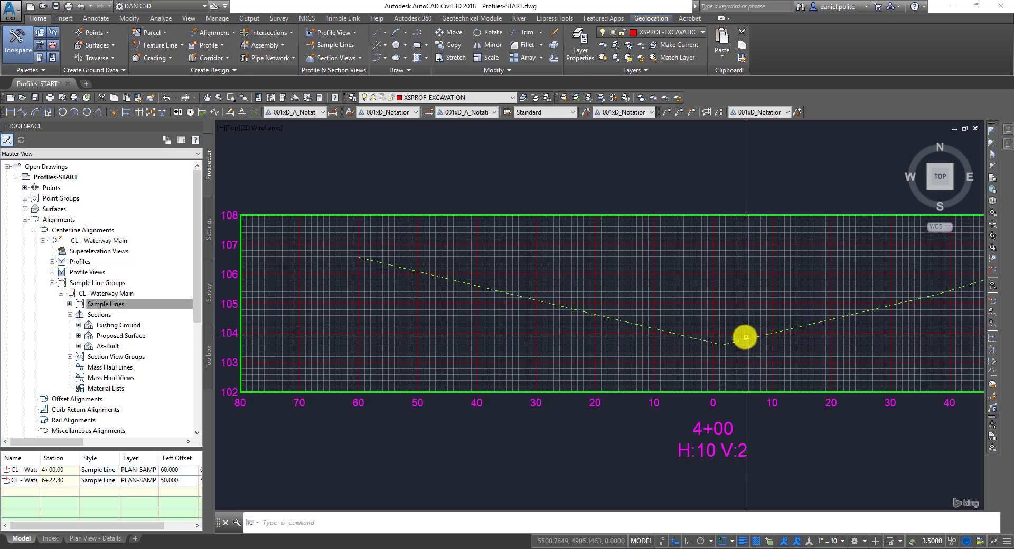
{"action": "scroll", "coordinate": [746, 335], "scroll_direction": "down", "scroll_amount": 2}
{"action": "middle_click_drag", "start_coordinate": [792, 314], "coordinate": [700, 329]}
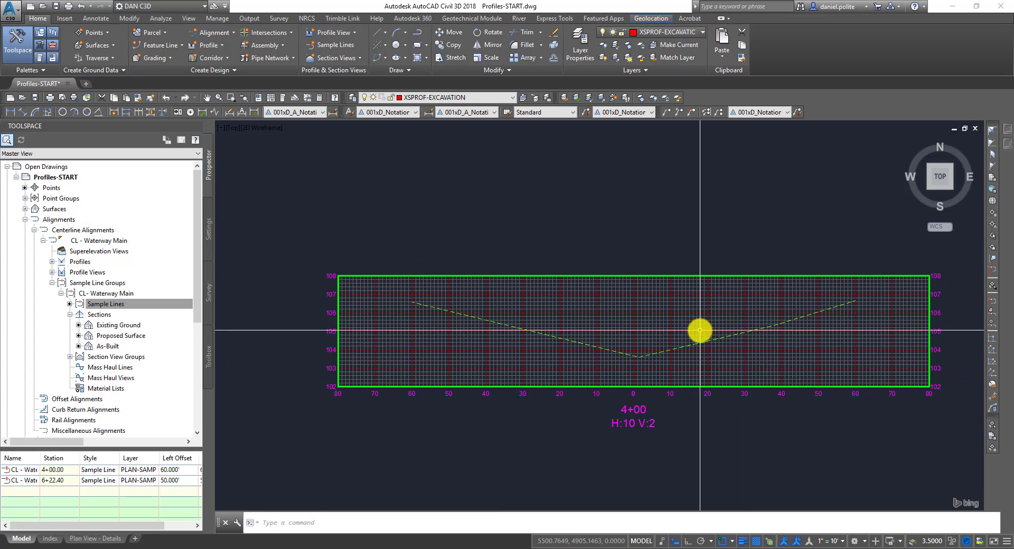
{"action": "scroll", "coordinate": [598, 298], "scroll_direction": "down", "scroll_amount": 2}
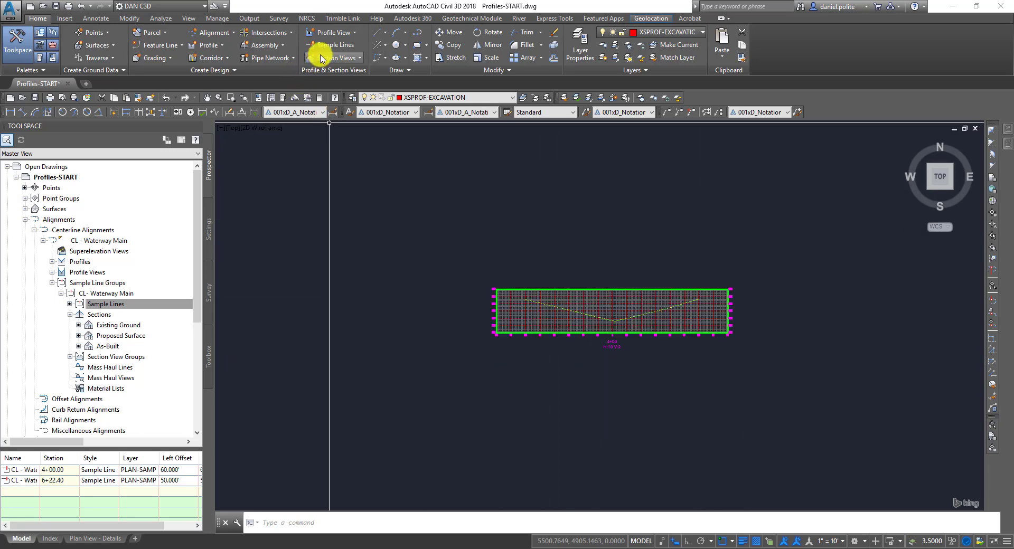
Start multiple section views for the CL - Waterway Main sample line group with the style H10:V2 (GRID H10:V1), and proceed to section placement.
{"action": "left_click", "coordinate": [342, 59]}
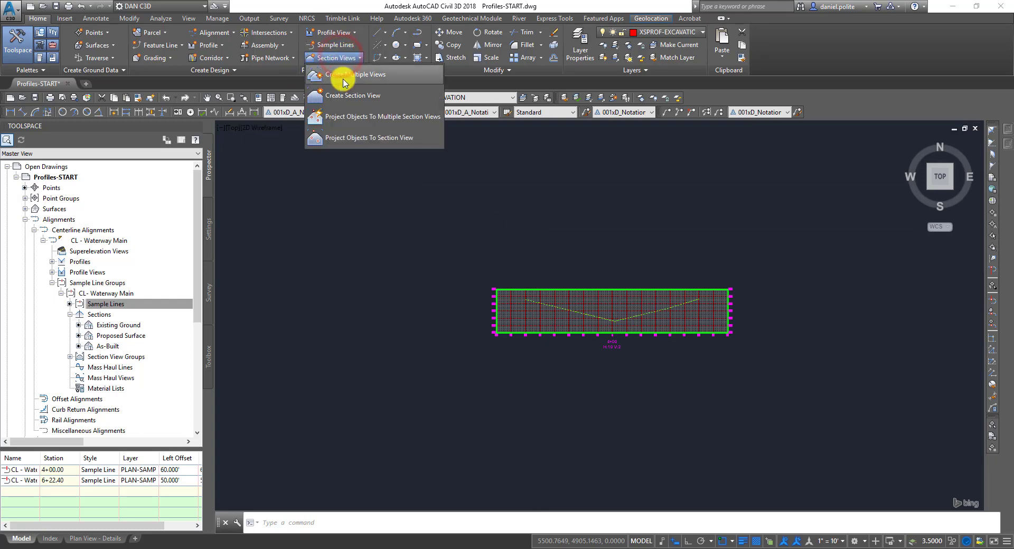
{"action": "left_click", "coordinate": [340, 75]}
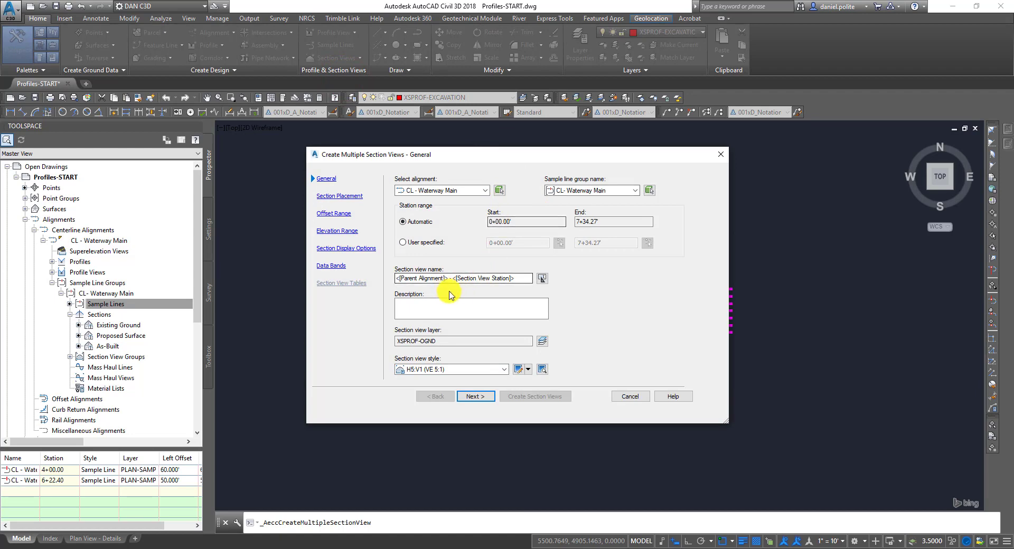
{"action": "left_click", "coordinate": [505, 371]}
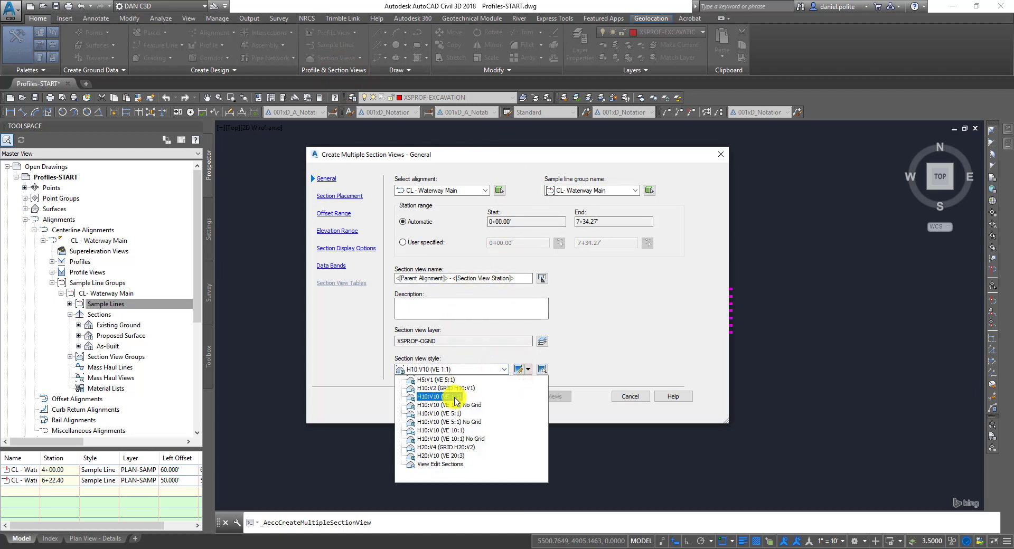
{"action": "left_click", "coordinate": [453, 390]}
{"action": "left_click", "coordinate": [483, 191]}
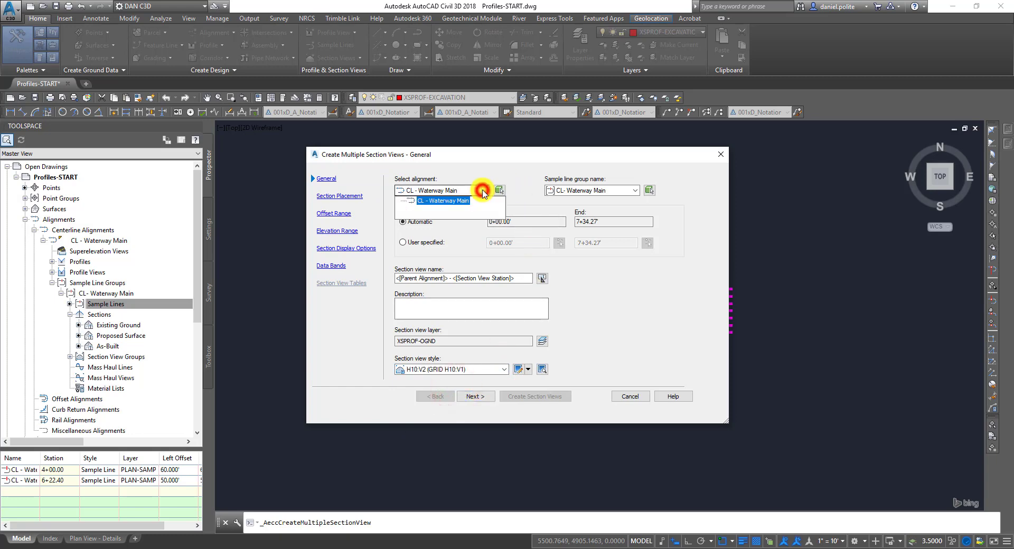
{"action": "left_click", "coordinate": [484, 191]}
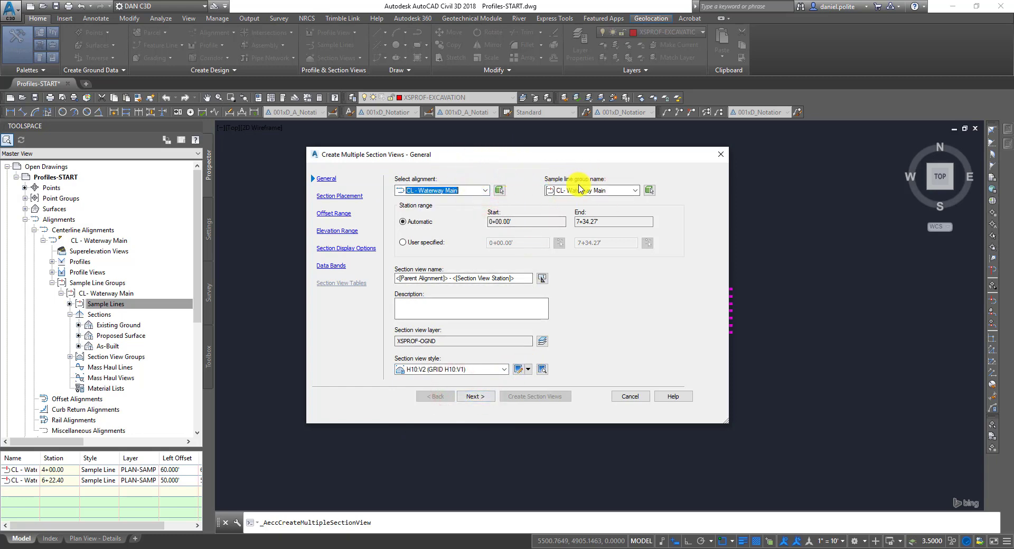
{"action": "left_click", "coordinate": [475, 396]}
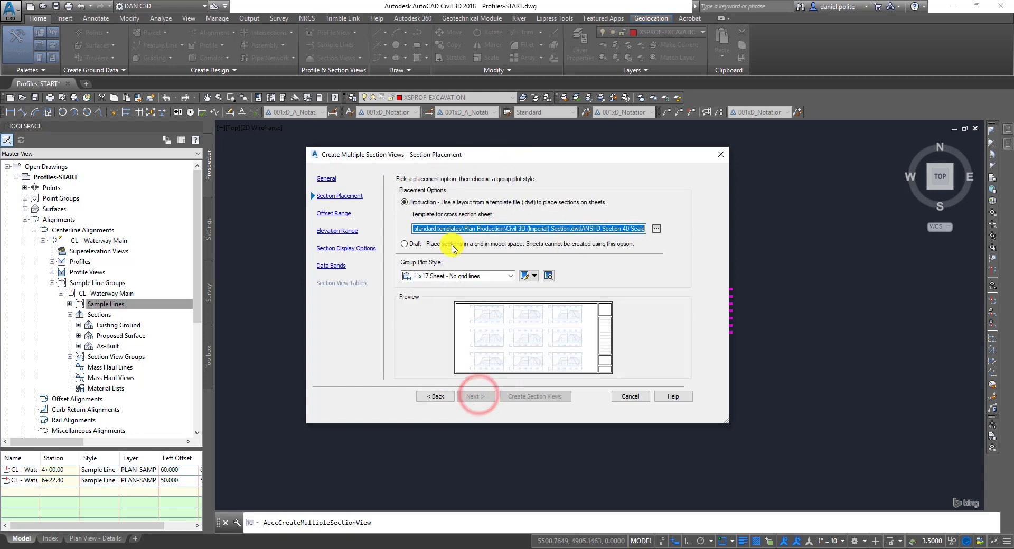
Set the placement to Draft with the group plot style 11x17 Sheet - No grid lines, and proceed to the offset range.
{"action": "left_click", "coordinate": [502, 273]}
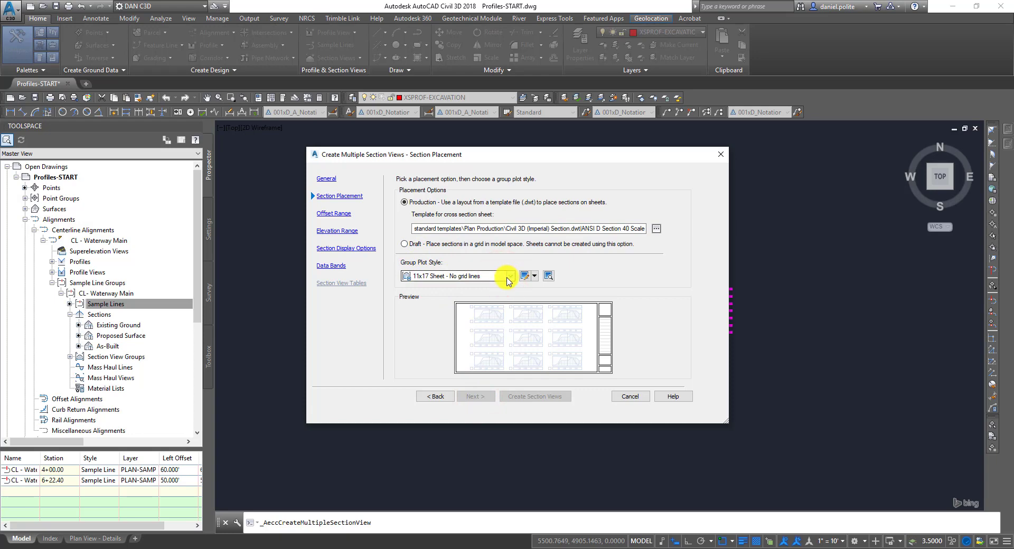
{"action": "left_click", "coordinate": [510, 278]}
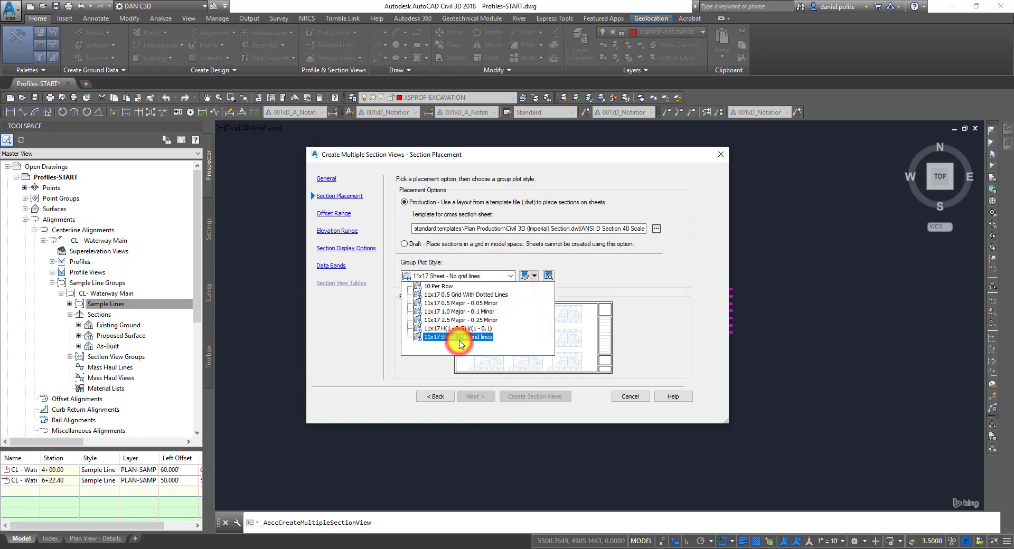
{"action": "left_click", "coordinate": [459, 341]}
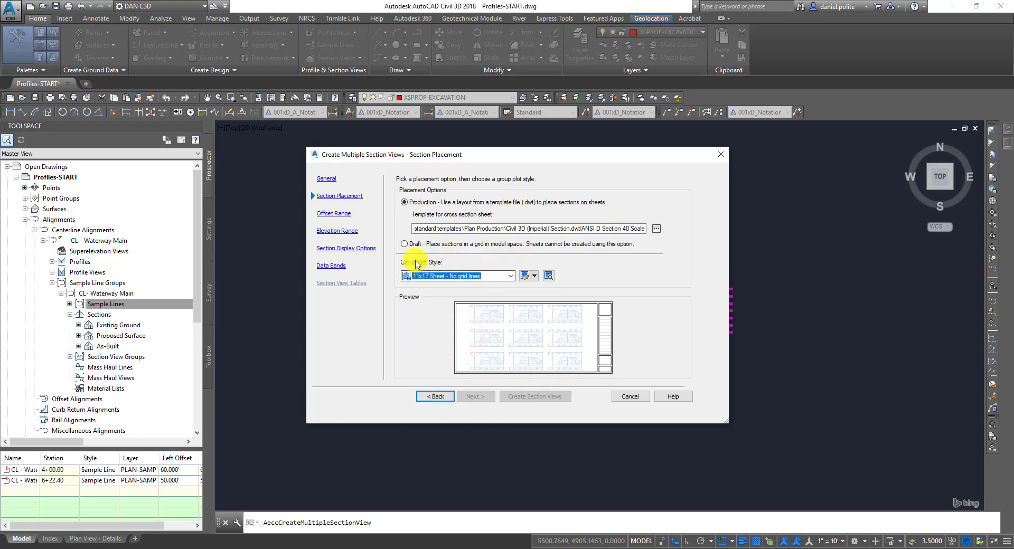
{"action": "left_click", "coordinate": [401, 244]}
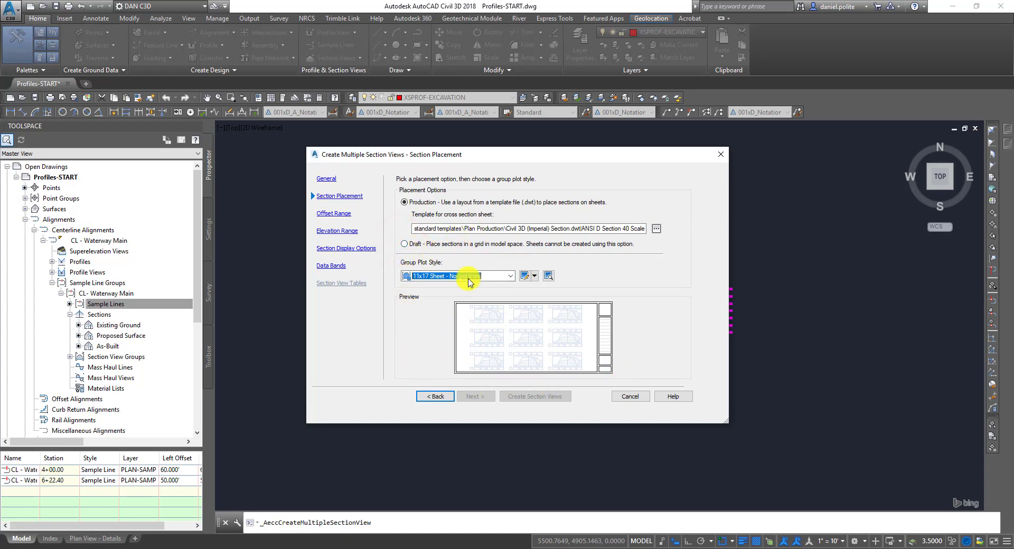
{"action": "left_click", "coordinate": [404, 246]}
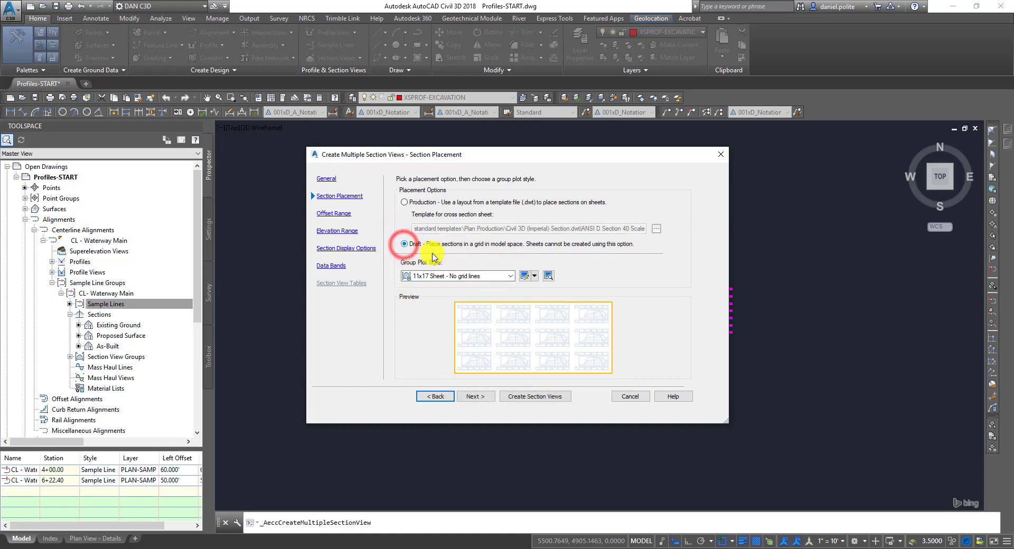
{"action": "left_click", "coordinate": [508, 278]}
{"action": "left_click", "coordinate": [464, 341]}
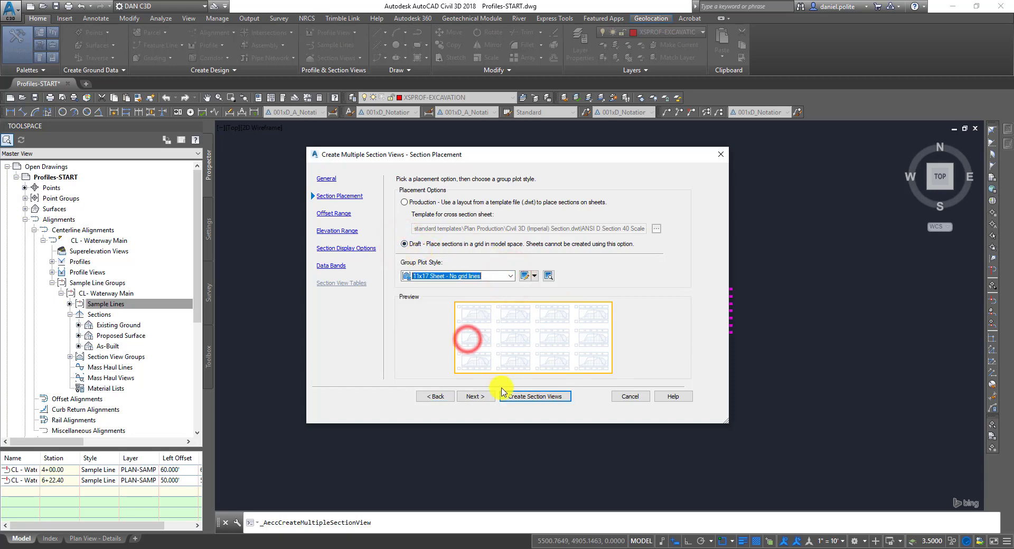
{"action": "left_click", "coordinate": [475, 397]}
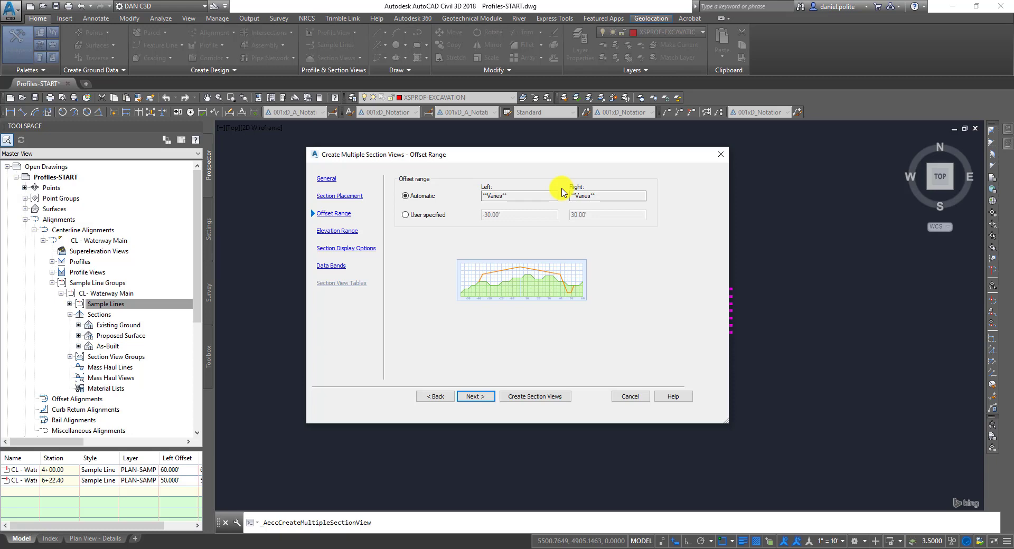
Give the section views a user-specified offset range from -80 to 80 feet, and proceed to the elevation range.
{"action": "left_click", "coordinate": [405, 215]}
{"action": "left_click", "coordinate": [507, 213]}
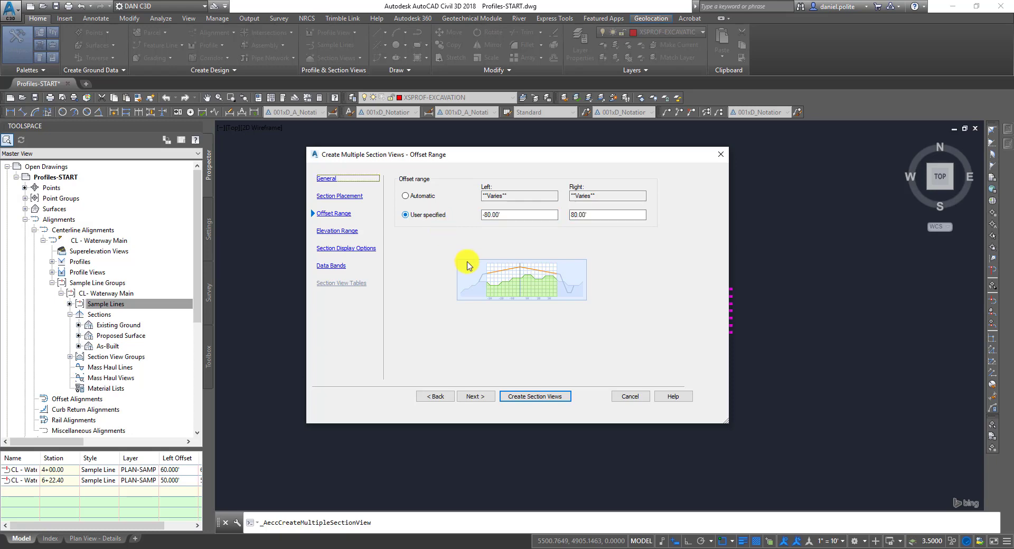
{"action": "left_click", "coordinate": [473, 399]}
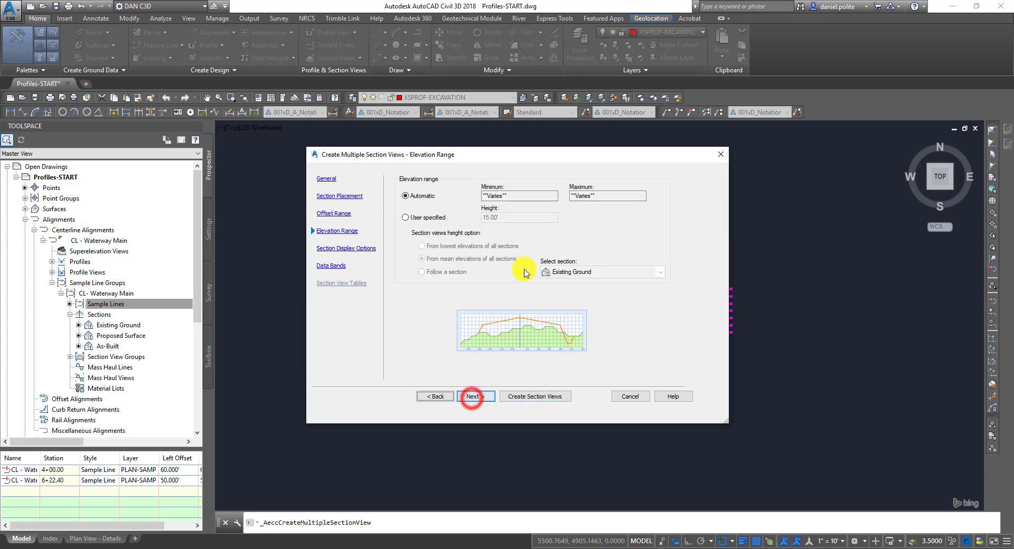
Give the section views a user-specified elevation height, and proceed through the section display options with all three surfaces drawn.
{"action": "left_click", "coordinate": [406, 218]}
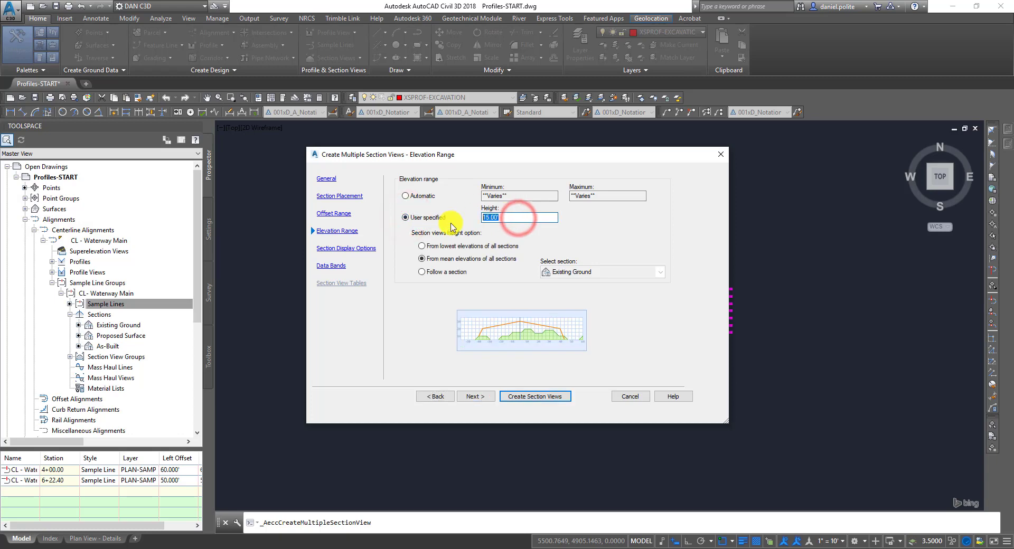
{"action": "left_click", "coordinate": [478, 395]}
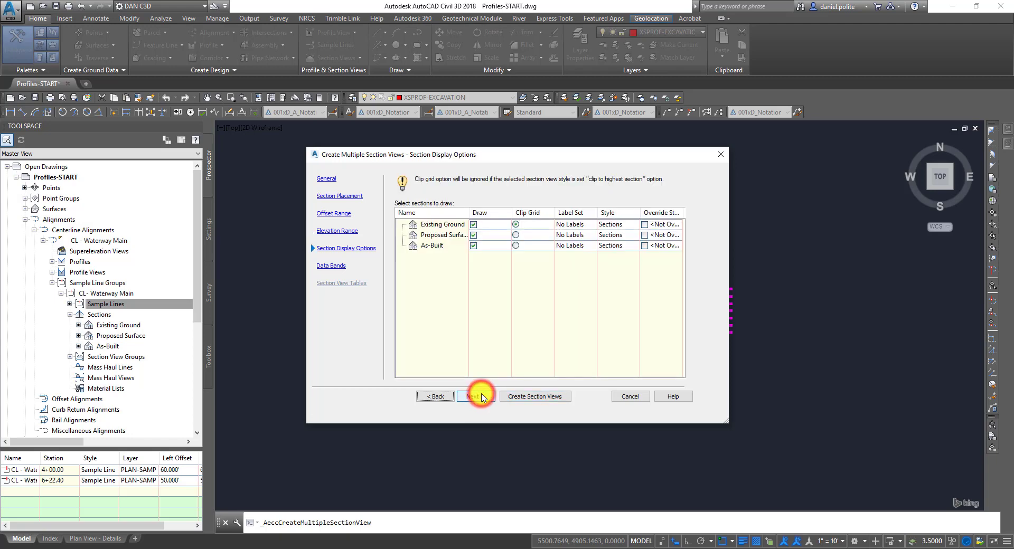
{"action": "left_click", "coordinate": [483, 397]}
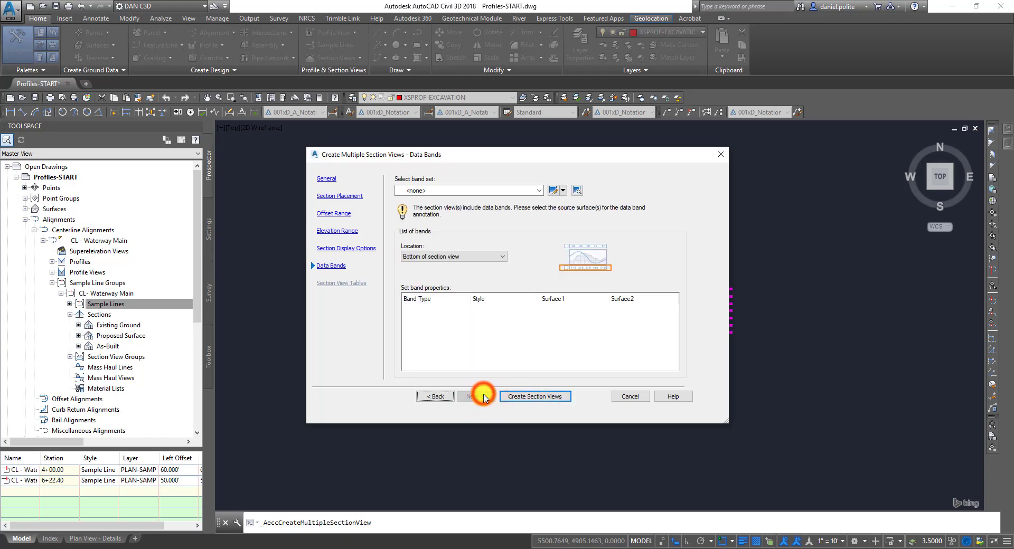
Create the multiple section views without a band set, placing their origin beside the existing single section view.
{"action": "left_click", "coordinate": [526, 396]}
{"action": "scroll", "coordinate": [451, 326], "scroll_direction": "up", "scroll_amount": 4}
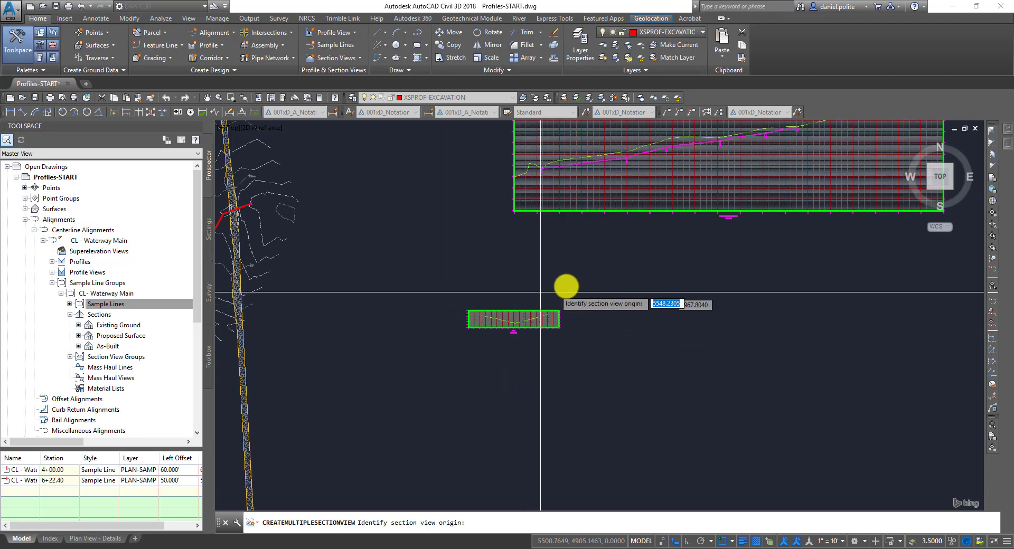
{"action": "left_click", "coordinate": [653, 324]}
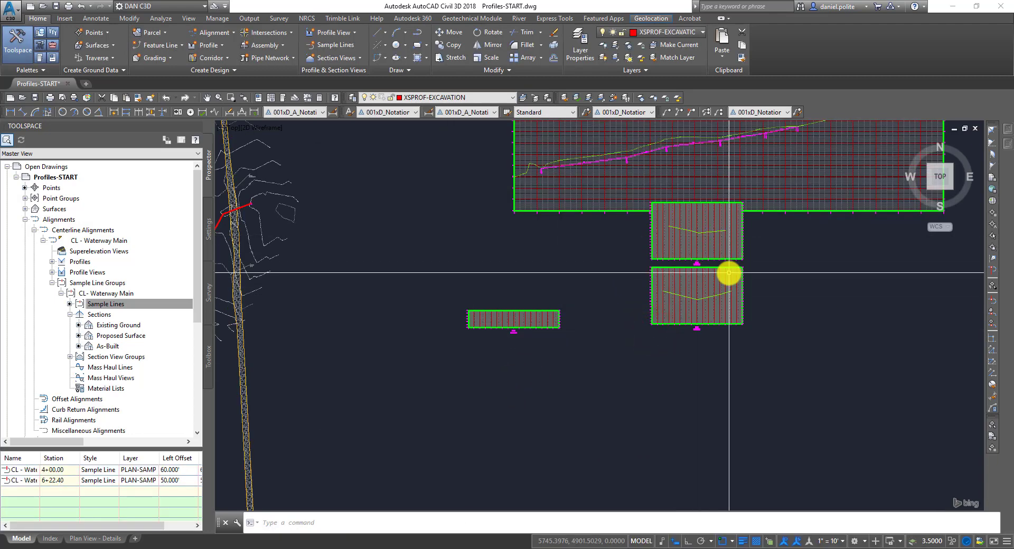
Move the two new section views down clear of the profile view and regenerate the drawing.
{"action": "left_click", "coordinate": [783, 345]}
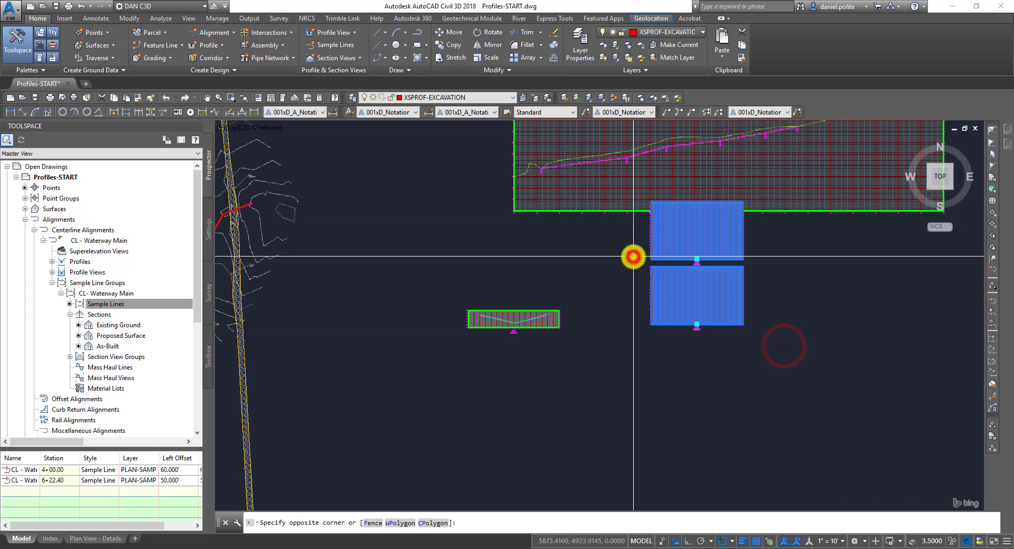
{"action": "left_click", "coordinate": [633, 256]}
{"action": "type", "text": "m"}
{"action": "key", "text": "Return"}
{"action": "left_click", "coordinate": [687, 233]}
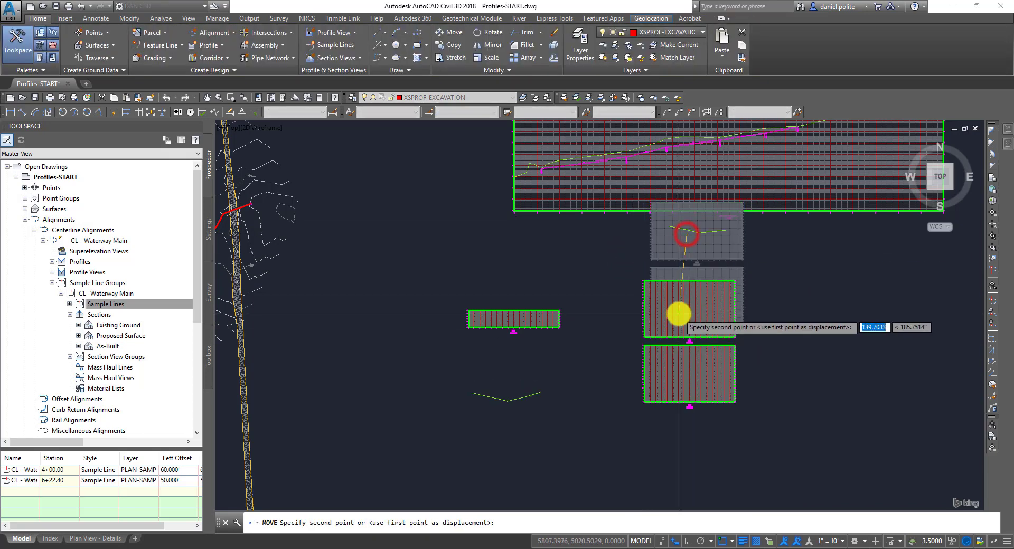
{"action": "left_click", "coordinate": [679, 313]}
{"action": "scroll", "coordinate": [696, 308], "scroll_direction": "up", "scroll_amount": 4}
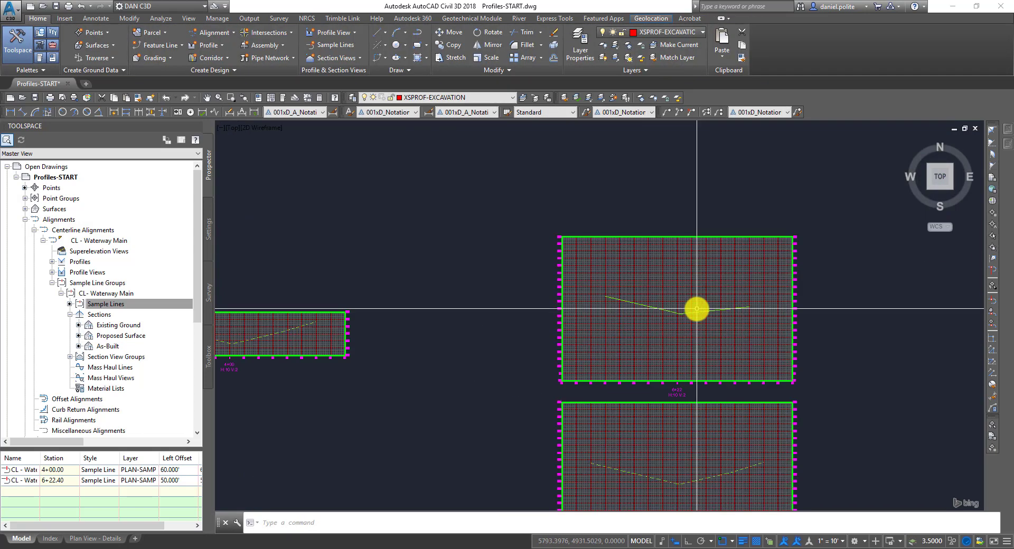
{"action": "type", "text": "regen"}
{"action": "key", "text": "Return"}
Examine the grids, labels and surface lines of the 6+22 and 4+00 section views.
{"action": "scroll", "coordinate": [611, 314], "scroll_direction": "down", "scroll_amount": 4}
{"action": "scroll", "coordinate": [611, 313], "scroll_direction": "up", "scroll_amount": 6}
{"action": "scroll", "coordinate": [634, 339], "scroll_direction": "up", "scroll_amount": 2}
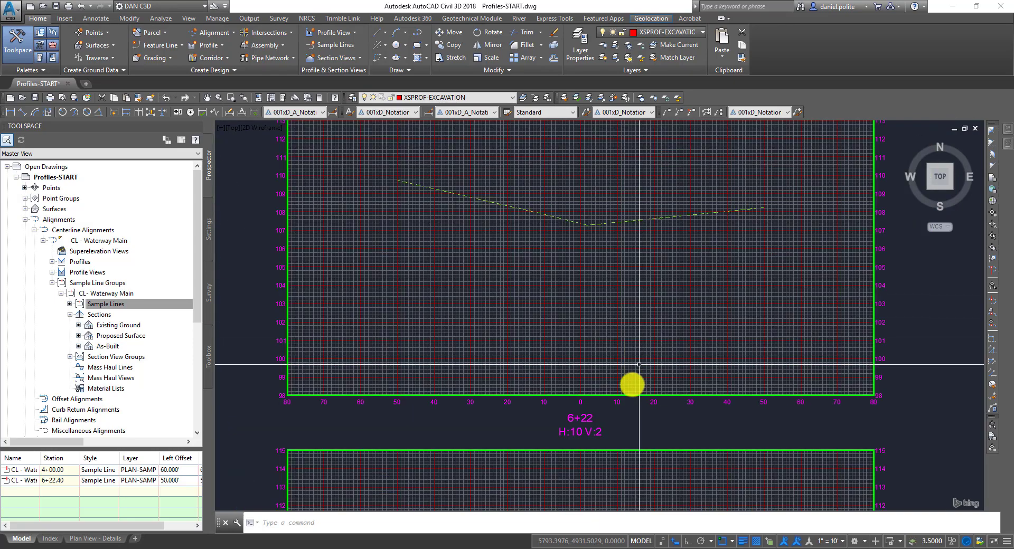
{"action": "middle_click_drag", "start_coordinate": [632, 390], "coordinate": [625, 259]}
{"action": "scroll", "coordinate": [625, 258], "scroll_direction": "down", "scroll_amount": 2}
{"action": "scroll", "coordinate": [625, 259], "scroll_direction": "down", "scroll_amount": 2}
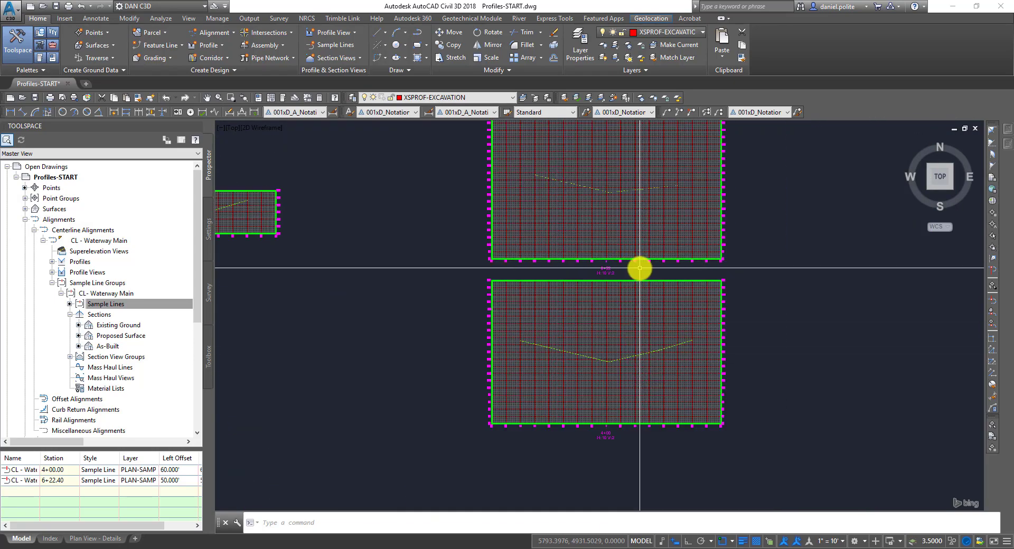
{"action": "scroll", "coordinate": [632, 438], "scroll_direction": "up", "scroll_amount": 2}
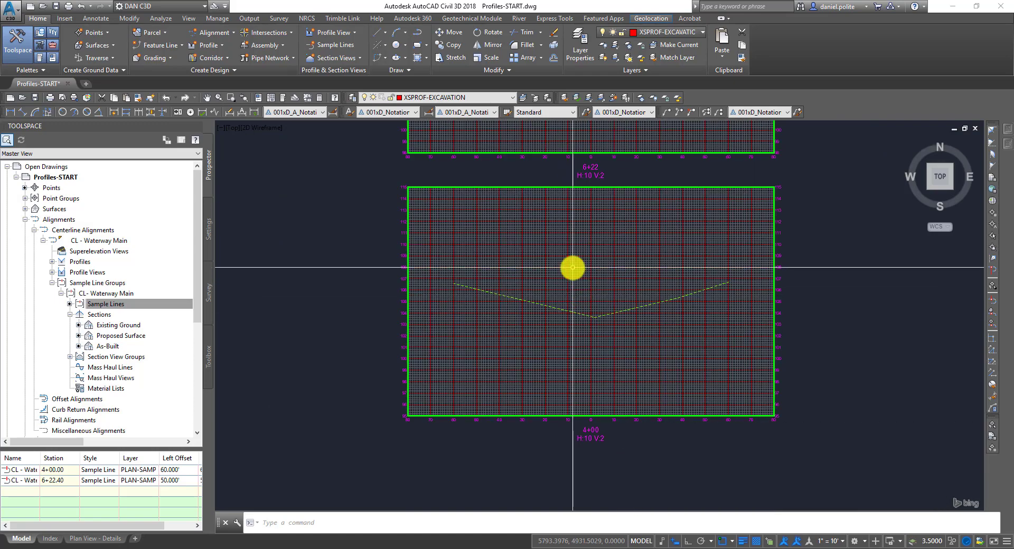
{"action": "scroll", "coordinate": [572, 267], "scroll_direction": "down", "scroll_amount": 3}
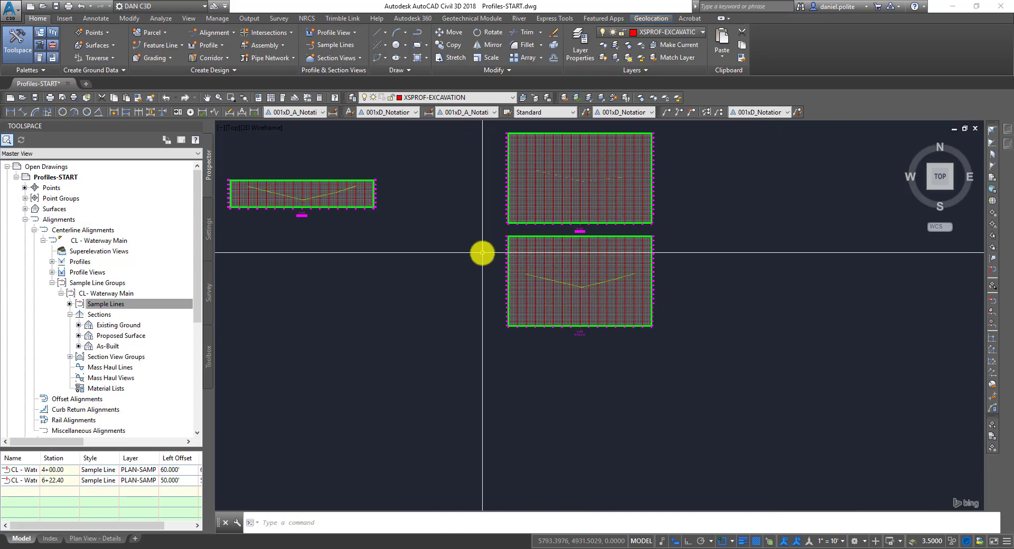
{"action": "scroll", "coordinate": [592, 154], "scroll_direction": "up", "scroll_amount": 4}
{"action": "scroll", "coordinate": [591, 154], "scroll_direction": "down", "scroll_amount": 2}
Set the 6+22 section view's user-specified elevation range to a minimum of 106 and a maximum of 112 feet.
{"action": "left_click", "coordinate": [591, 156]}
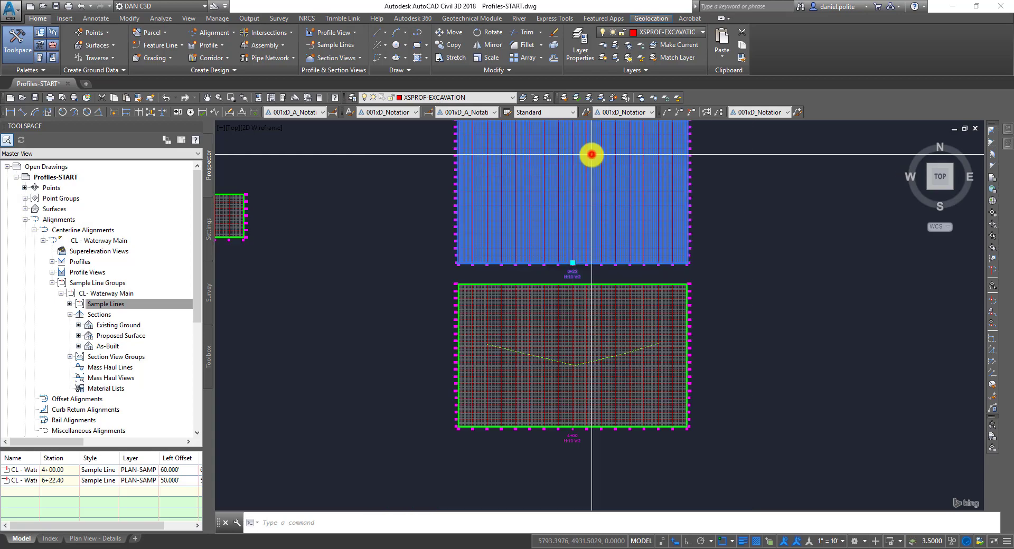
{"action": "right_click", "coordinate": [600, 197]}
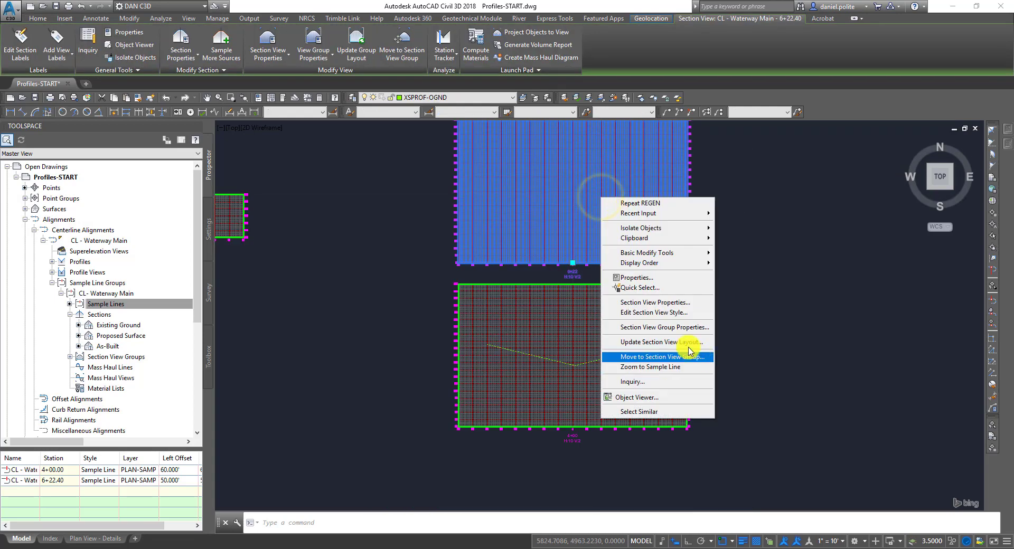
{"action": "left_click", "coordinate": [662, 304]}
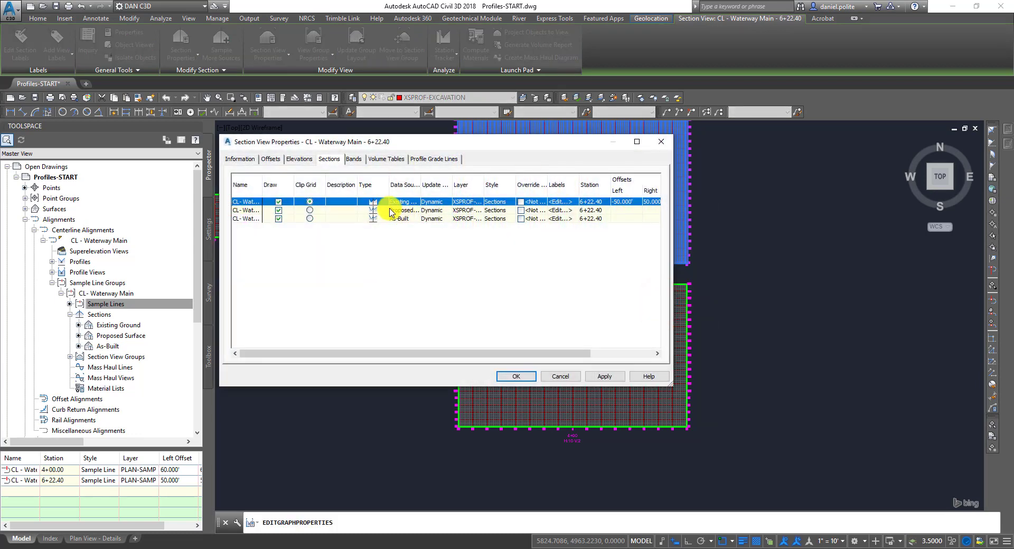
{"action": "left_click", "coordinate": [252, 161]}
{"action": "left_click", "coordinate": [269, 160]}
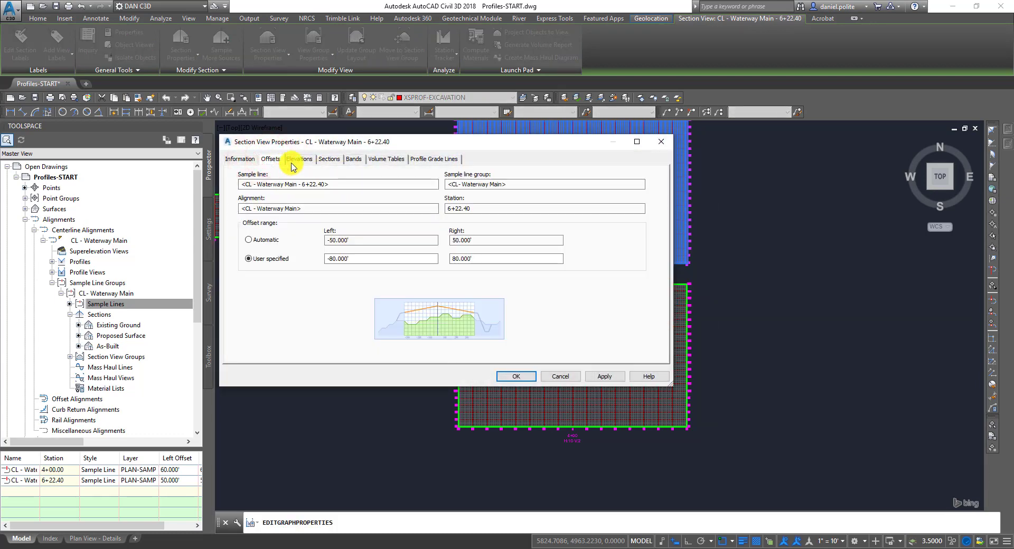
{"action": "left_click", "coordinate": [291, 163]}
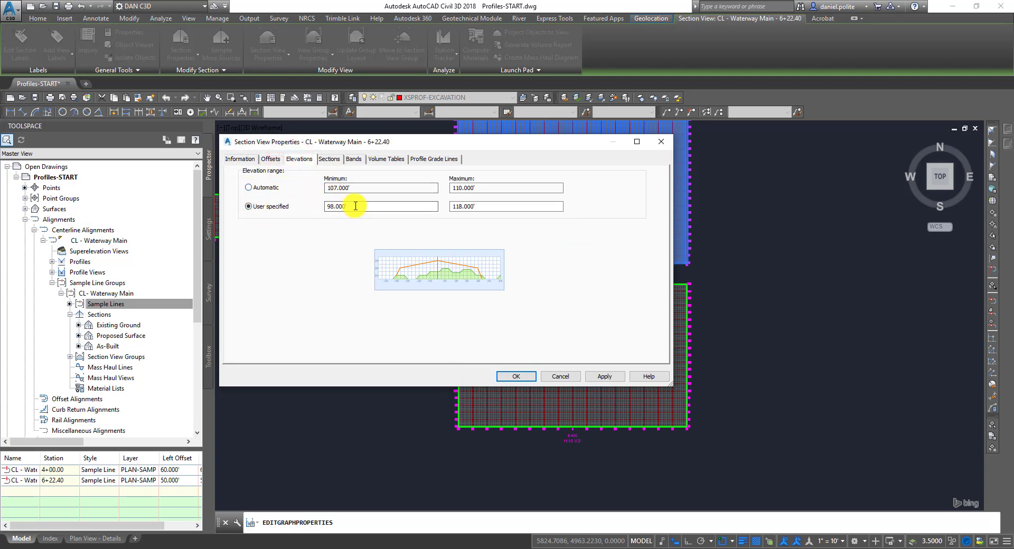
{"action": "left_click", "coordinate": [248, 188]}
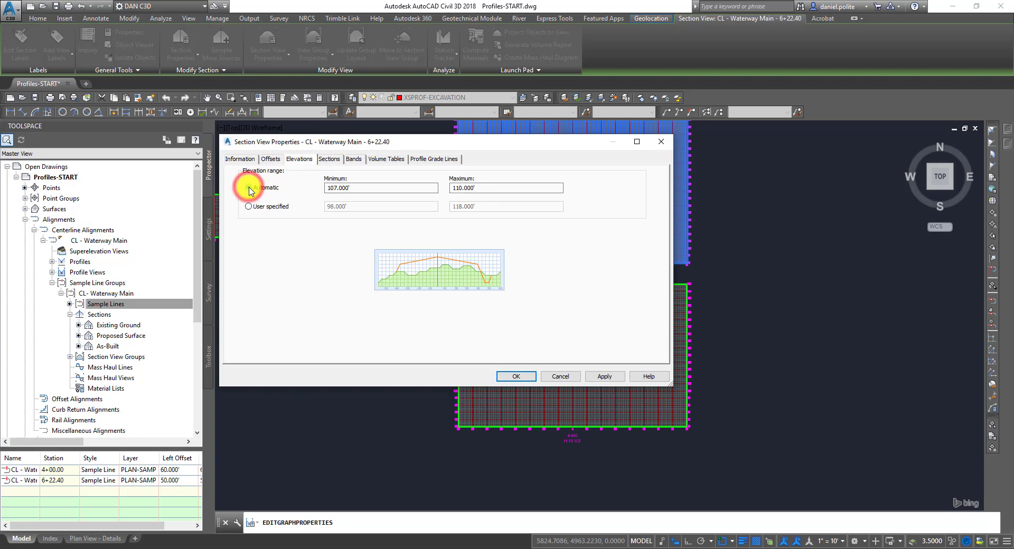
{"action": "left_click", "coordinate": [248, 208]}
{"action": "double_click", "coordinate": [364, 207]}
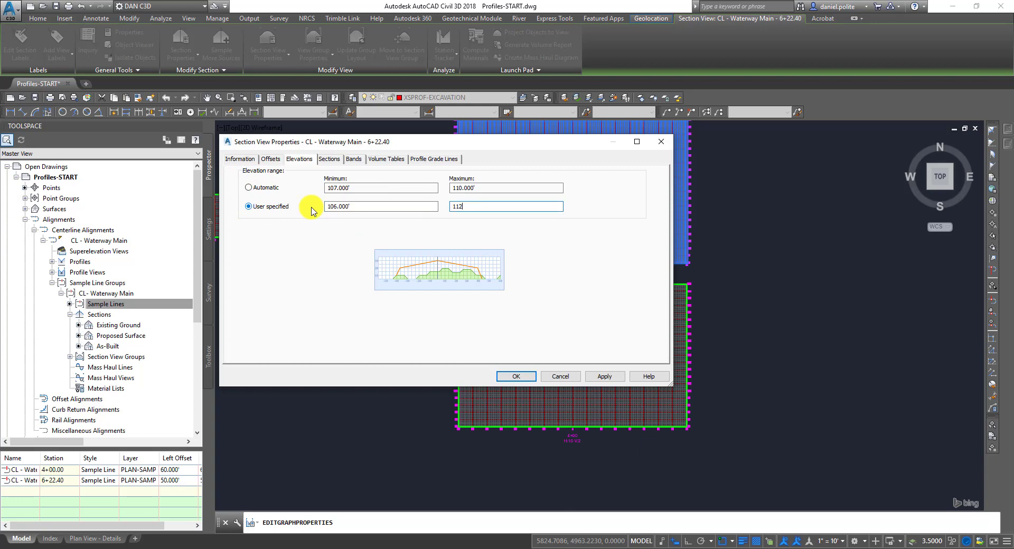
{"action": "left_click", "coordinate": [600, 377]}
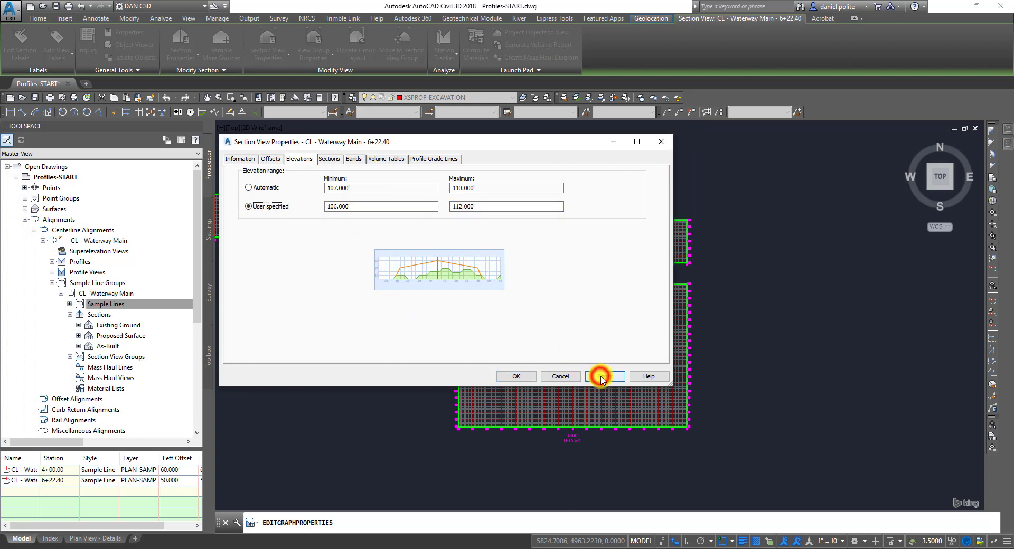
{"action": "left_click", "coordinate": [511, 377]}
Set the user-specified maximum elevation of the lower 4+00 section view to 120 feet.
{"action": "scroll", "coordinate": [615, 255], "scroll_direction": "up", "scroll_amount": 5}
{"action": "scroll", "coordinate": [615, 255], "scroll_direction": "down", "scroll_amount": 1}
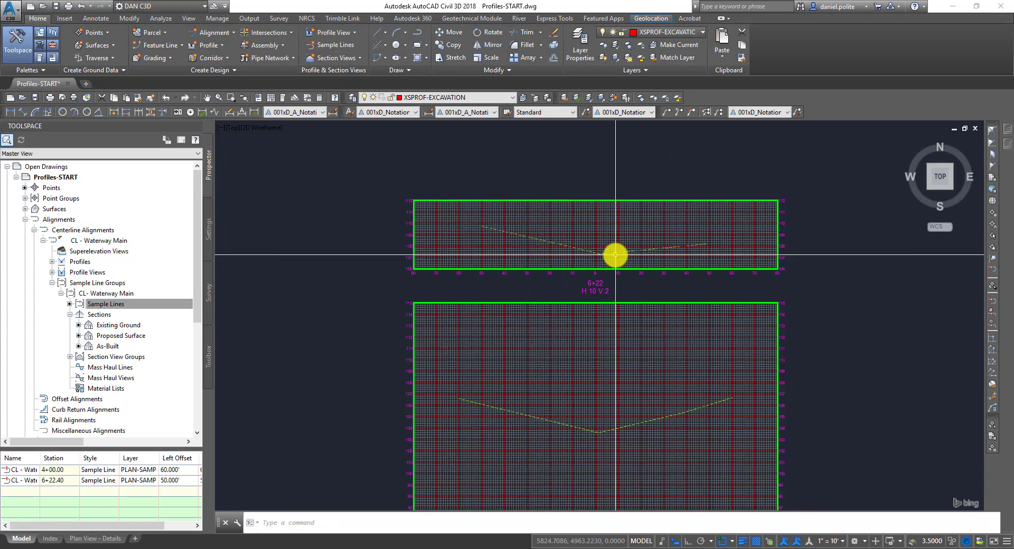
{"action": "scroll", "coordinate": [616, 255], "scroll_direction": "down", "scroll_amount": 2}
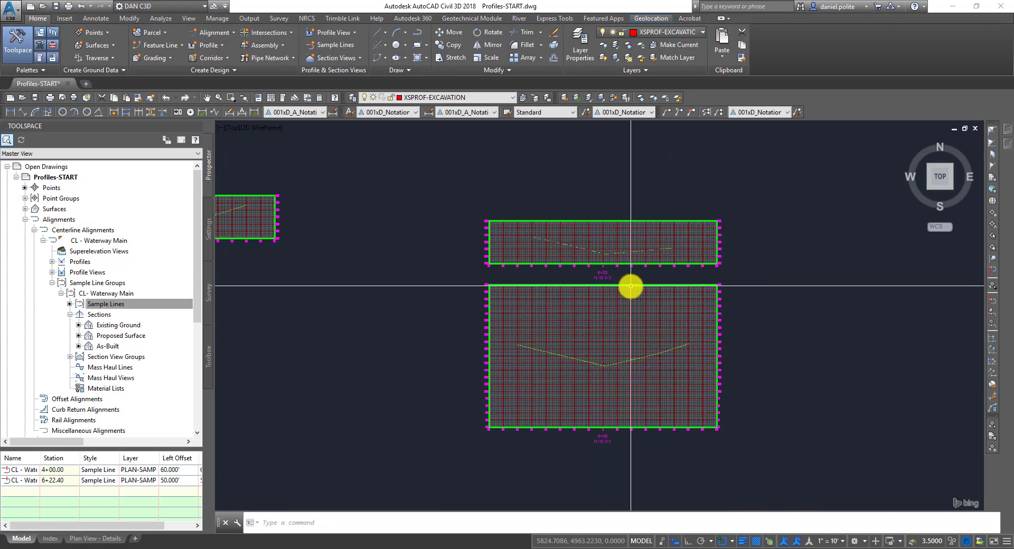
{"action": "left_click", "coordinate": [630, 286]}
{"action": "right_click", "coordinate": [602, 371]}
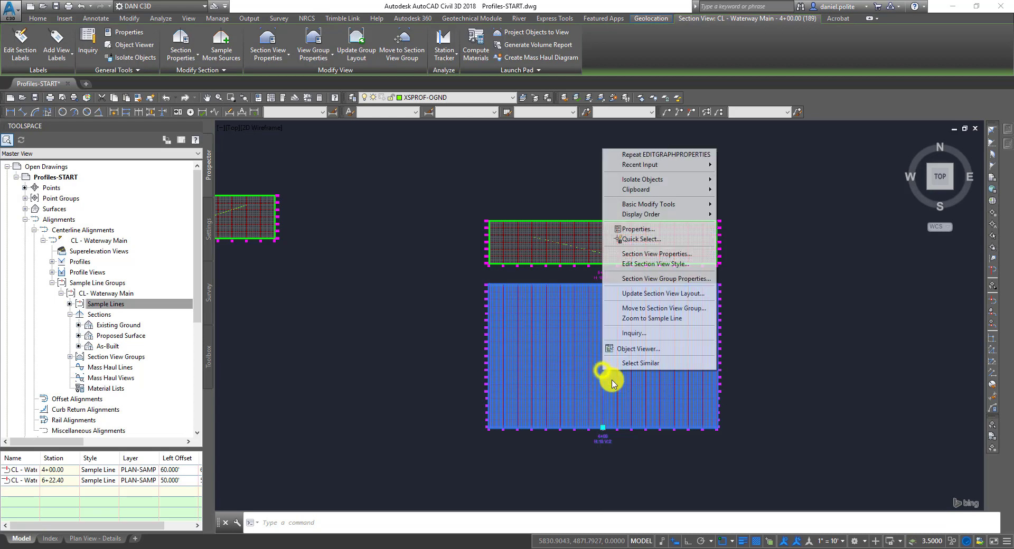
{"action": "left_click", "coordinate": [643, 256]}
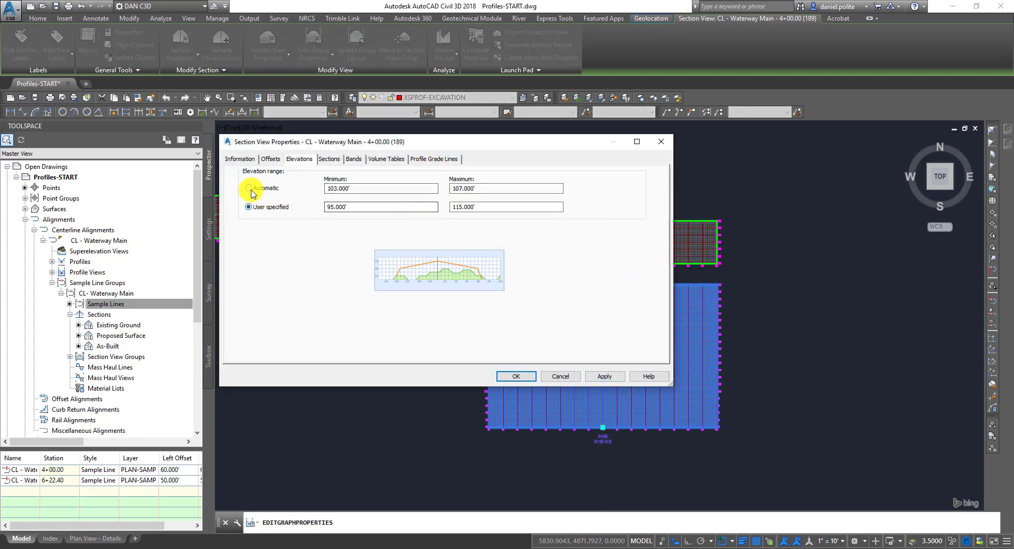
{"action": "left_click", "coordinate": [490, 204]}
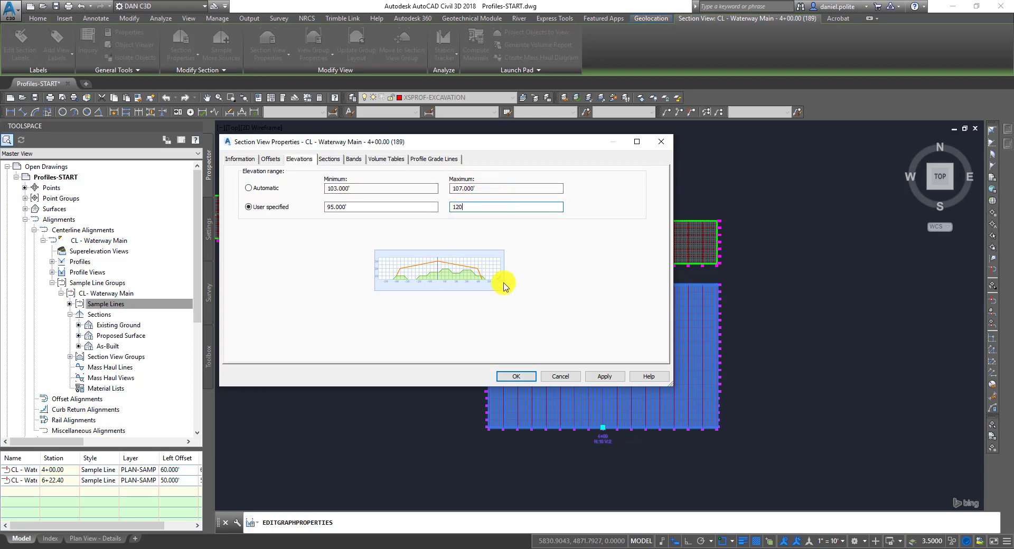
{"action": "left_click", "coordinate": [522, 377]}
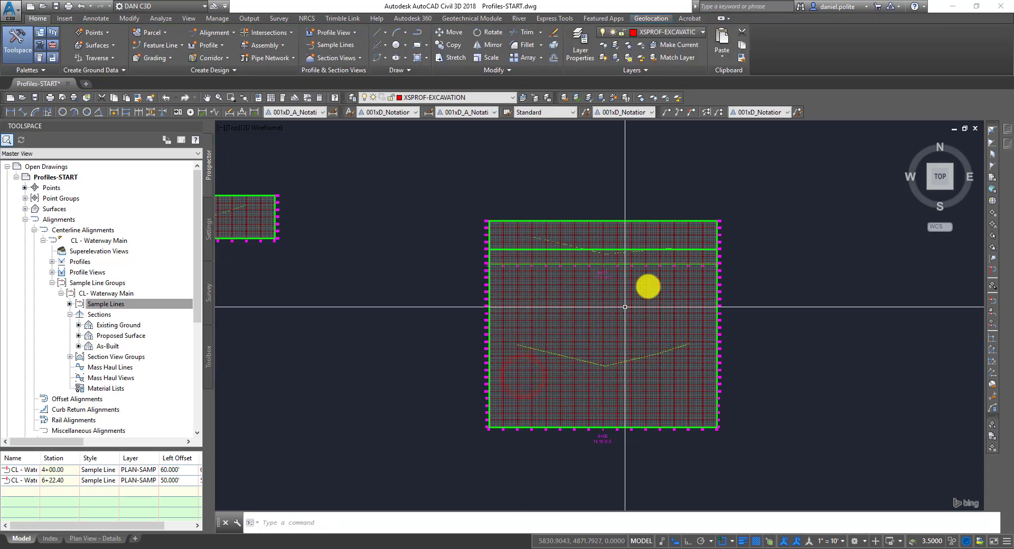
Move the 6+22 section view up clear of the overlapping 4+00 view and regenerate the drawing.
{"action": "scroll", "coordinate": [670, 250], "scroll_direction": "up", "scroll_amount": 5}
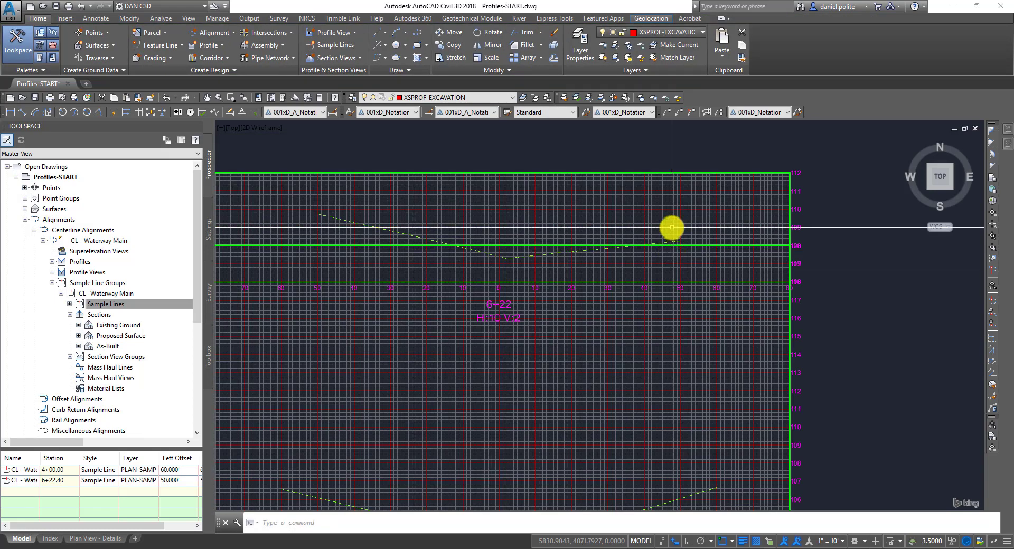
{"action": "key", "text": "Return"}
{"action": "scroll", "coordinate": [672, 227], "scroll_direction": "down", "scroll_amount": 5}
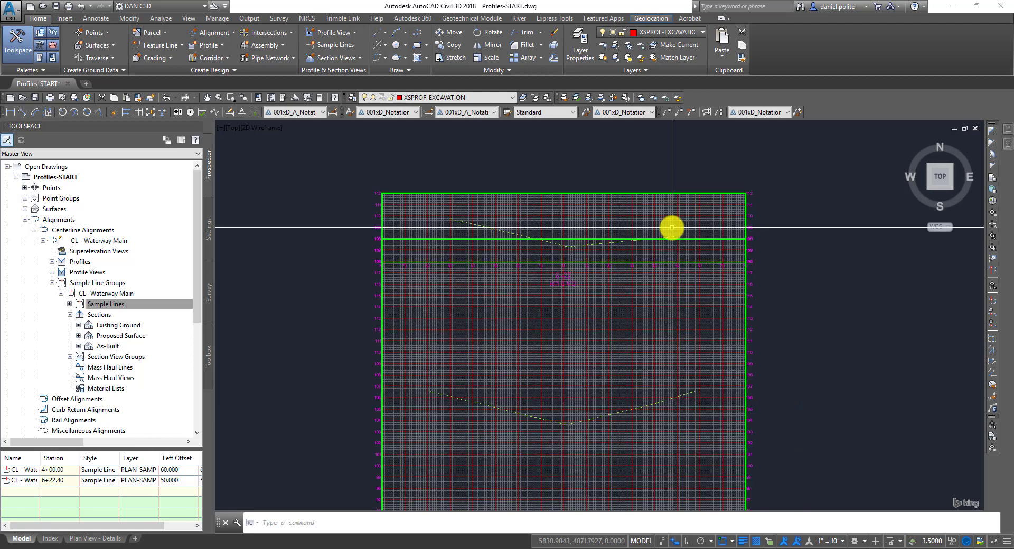
{"action": "left_click", "coordinate": [684, 227]}
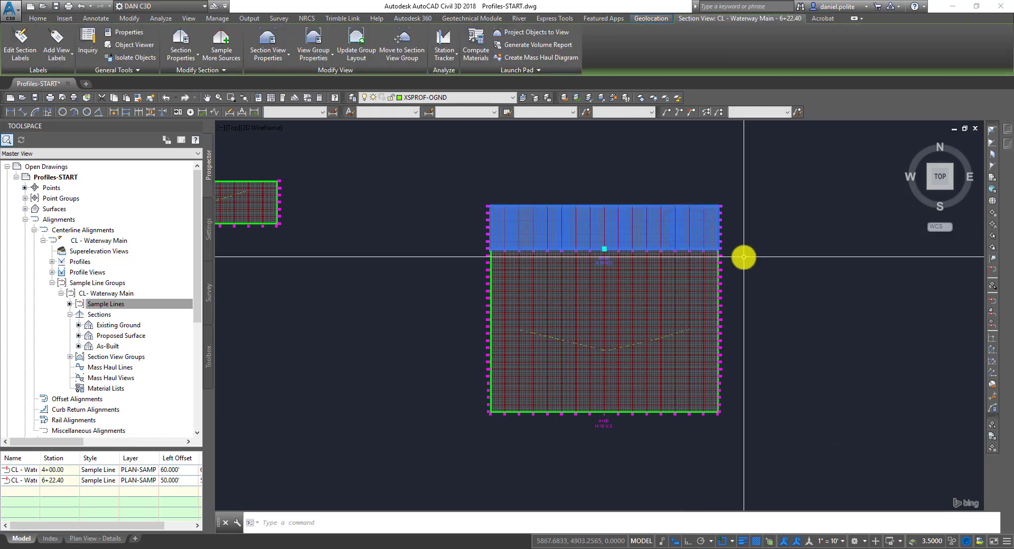
{"action": "type", "text": "m"}
{"action": "key", "text": "Return"}
{"action": "left_click", "coordinate": [687, 226]}
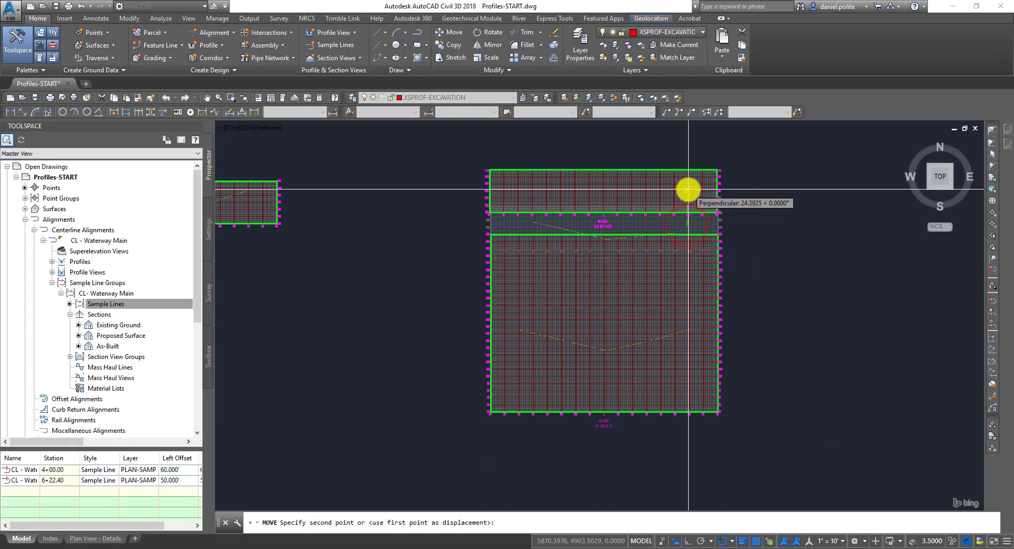
{"action": "left_click", "coordinate": [695, 208]}
{"action": "scroll", "coordinate": [751, 223], "scroll_direction": "up", "scroll_amount": 4}
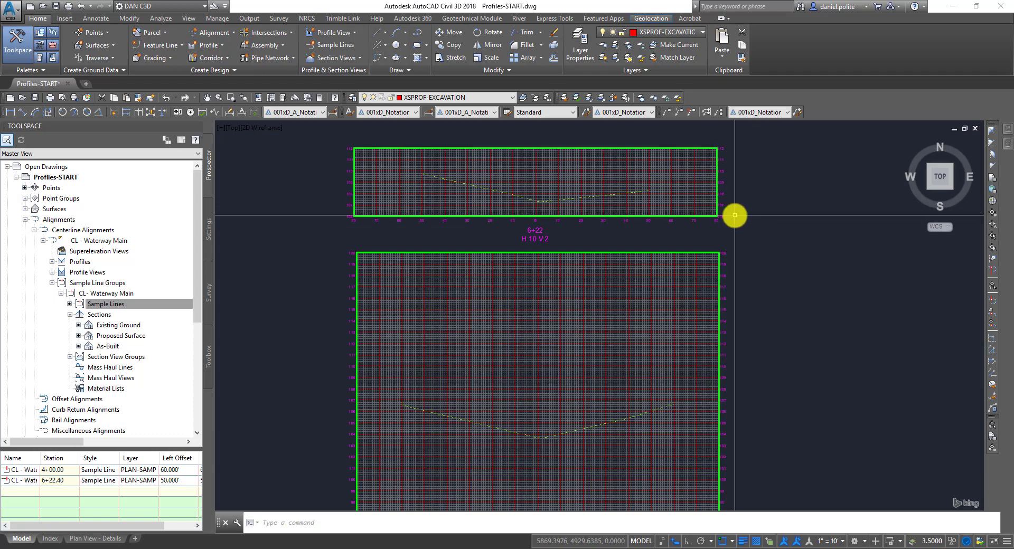
{"action": "key", "text": "Return"}
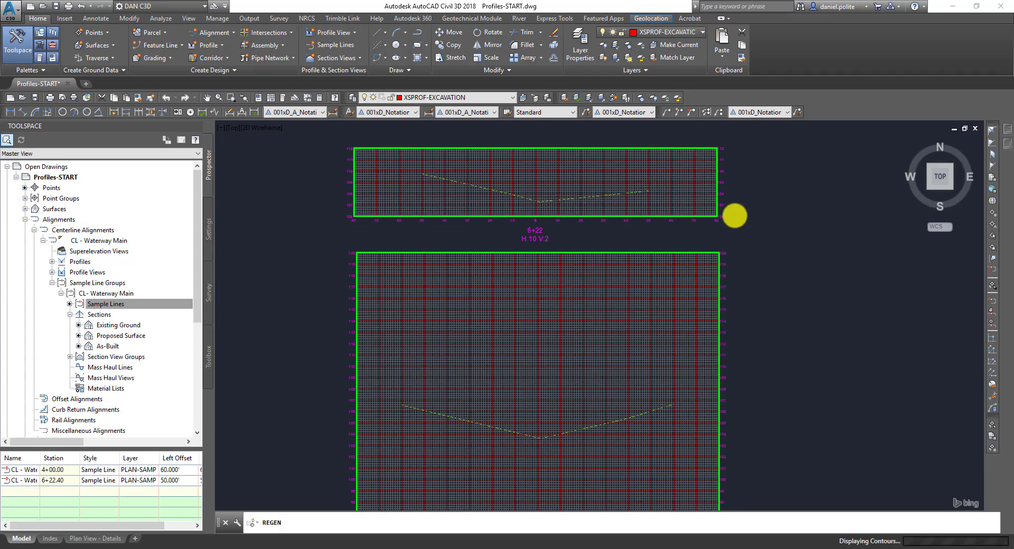
{"action": "scroll", "coordinate": [334, 244], "scroll_direction": "up", "scroll_amount": 4}
{"action": "scroll", "coordinate": [384, 199], "scroll_direction": "down", "scroll_amount": 6}
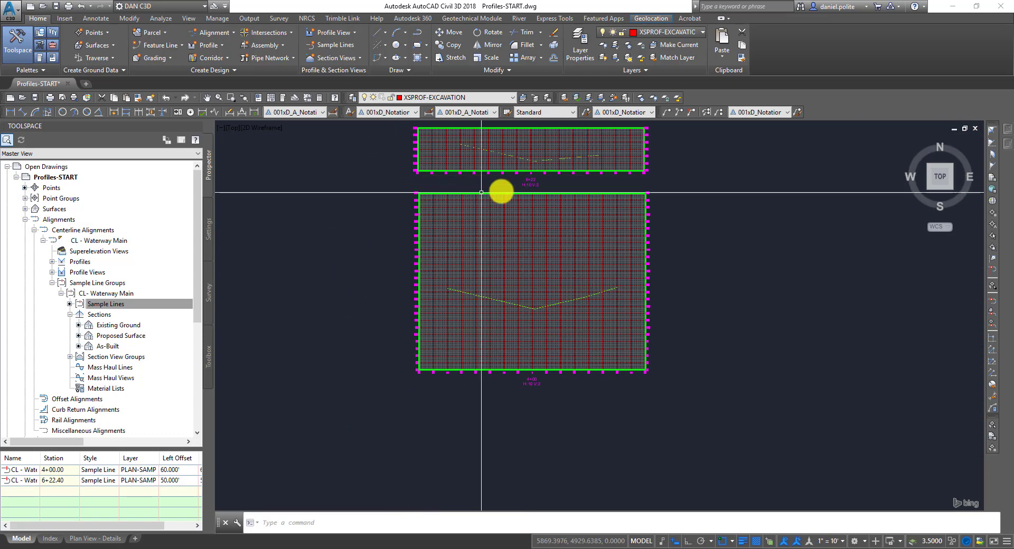
Move the 6+22 section view slightly further up, lining it up above the 4+00 view.
{"action": "left_click", "coordinate": [620, 249]}
{"action": "left_click", "coordinate": [555, 204]}
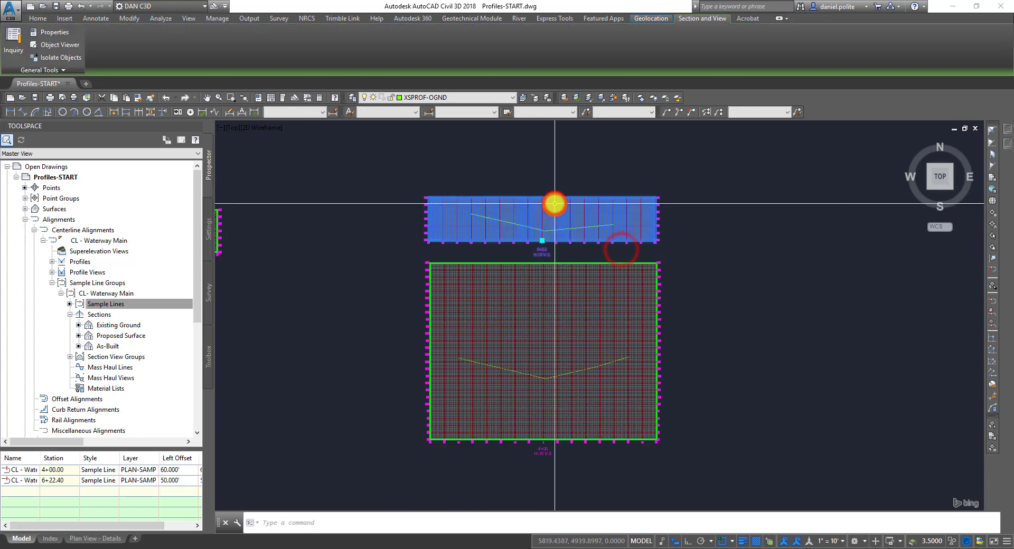
{"action": "type", "text": "m"}
{"action": "key", "text": "Return"}
{"action": "left_click", "coordinate": [557, 206]}
{"action": "scroll", "coordinate": [558, 211], "scroll_direction": "up", "scroll_amount": 3}
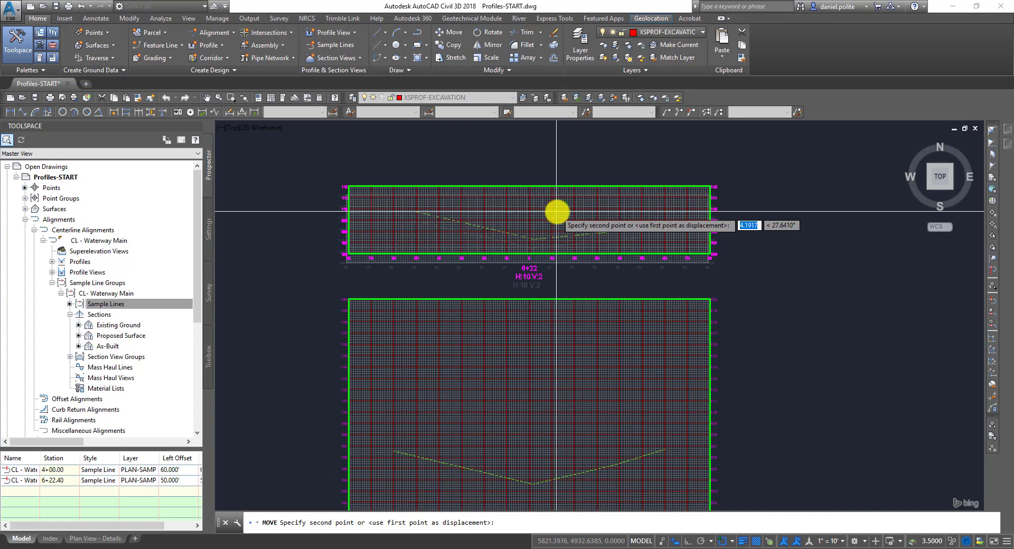
{"action": "left_click", "coordinate": [554, 211]}
{"action": "scroll", "coordinate": [622, 290], "scroll_direction": "down", "scroll_amount": 5}
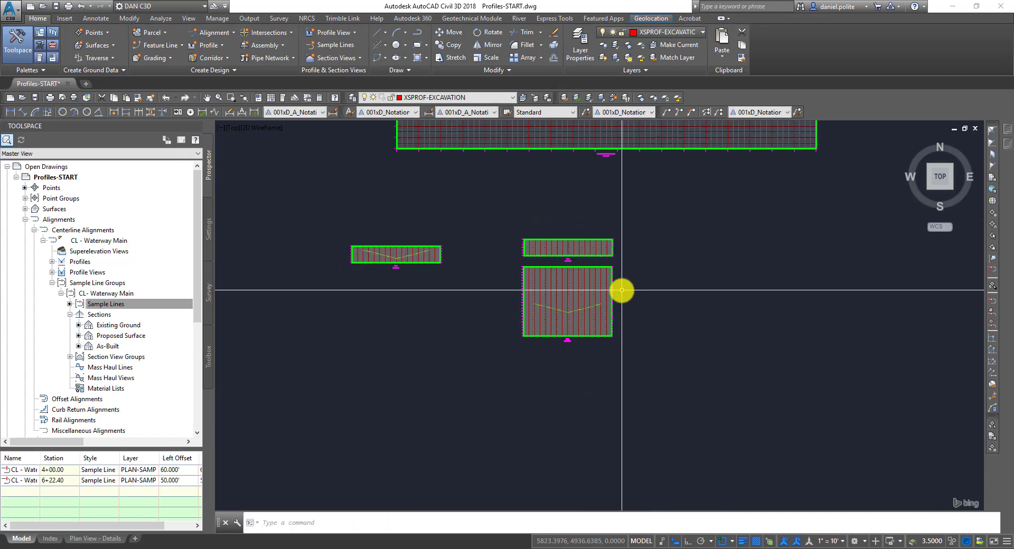
{"action": "scroll", "coordinate": [622, 290], "scroll_direction": "down", "scroll_amount": 2}
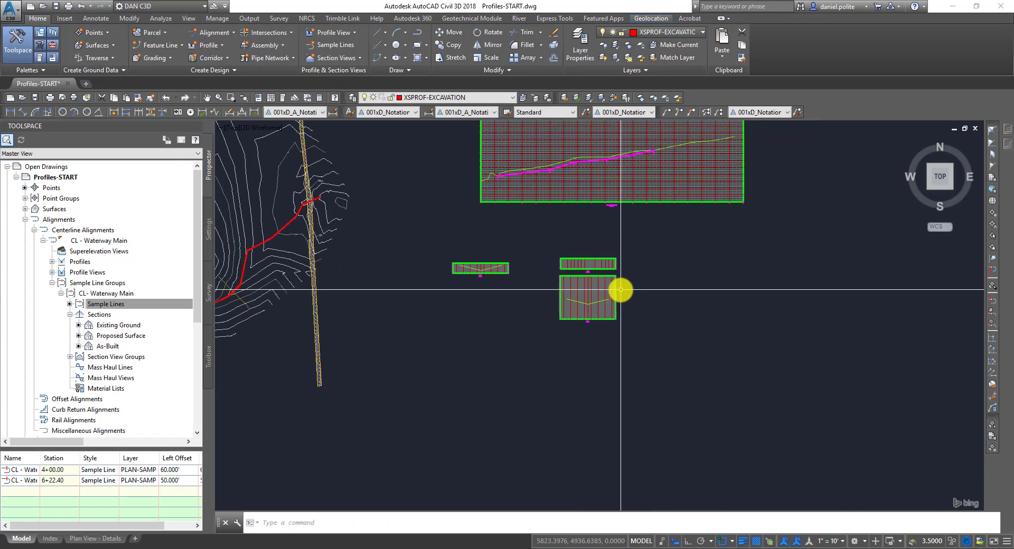
{"action": "scroll", "coordinate": [620, 289], "scroll_direction": "up", "scroll_amount": 4}
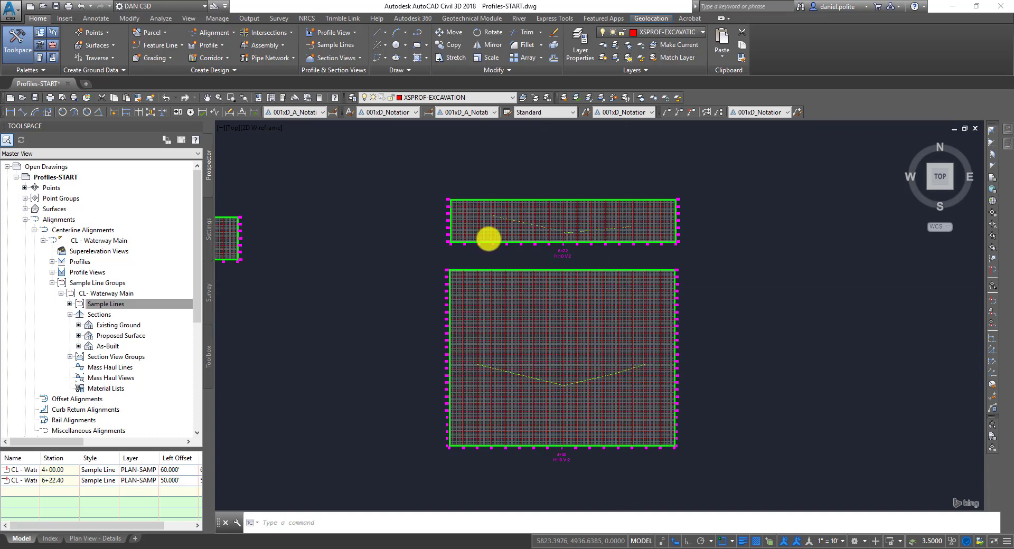
{"action": "scroll", "coordinate": [487, 232], "scroll_direction": "up", "scroll_amount": 2}
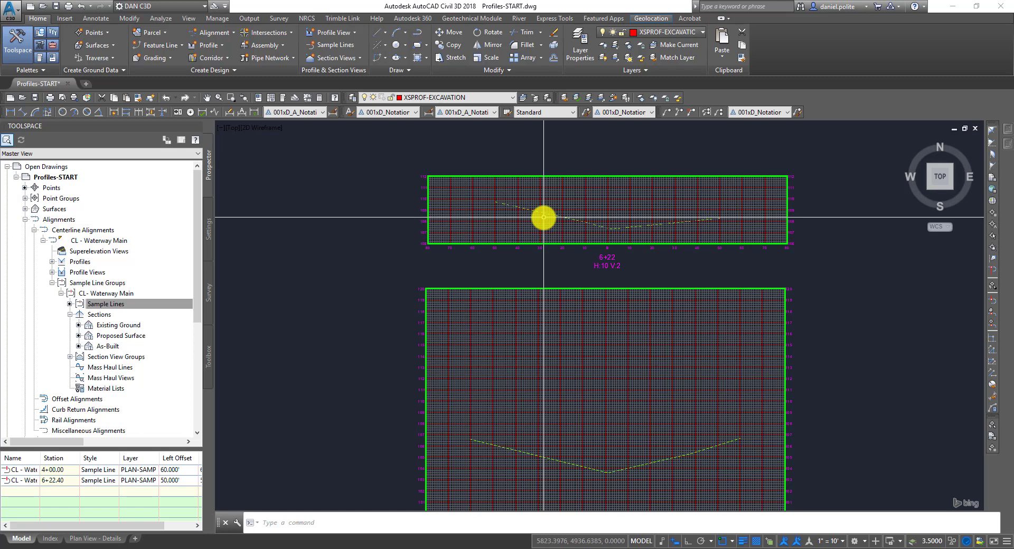
{"action": "scroll", "coordinate": [543, 217], "scroll_direction": "down", "scroll_amount": 6}
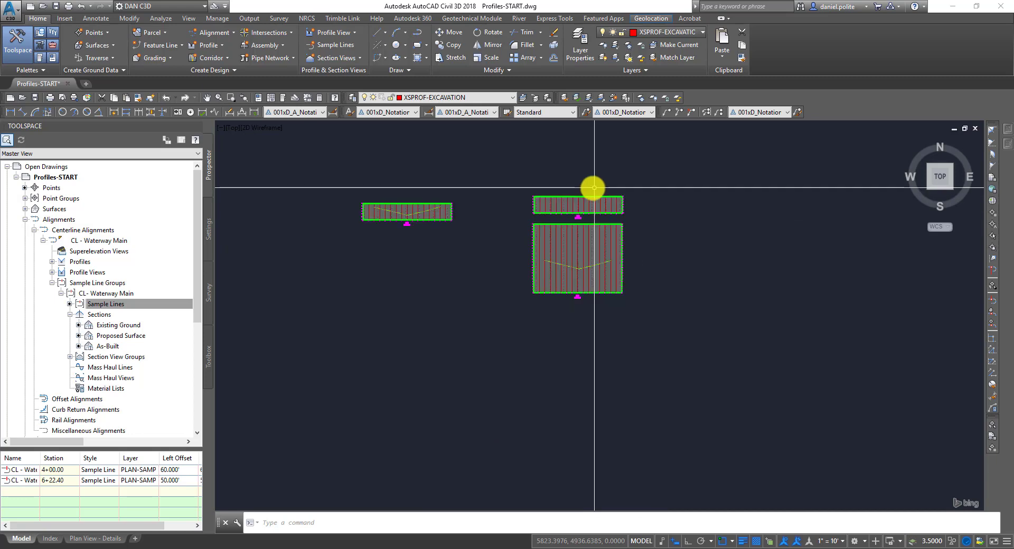
Examine the grids, elevation scales and existing ground lines of the 6+22 and 4+00 section views.
{"action": "middle_click_drag", "start_coordinate": [593, 190], "coordinate": [552, 278]}
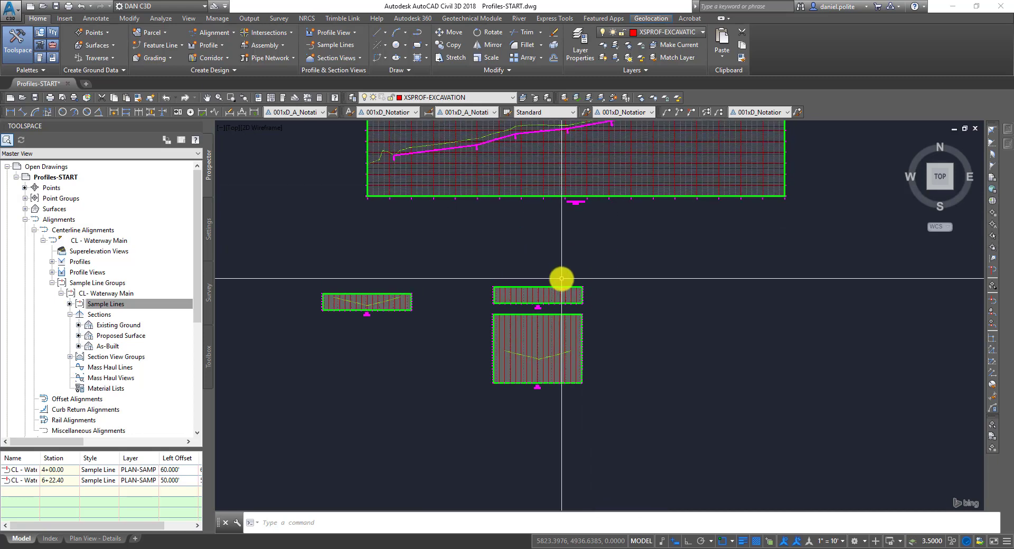
{"action": "scroll", "coordinate": [543, 167], "scroll_direction": "up", "scroll_amount": 4}
{"action": "middle_click_drag", "start_coordinate": [621, 418], "coordinate": [645, 246]}
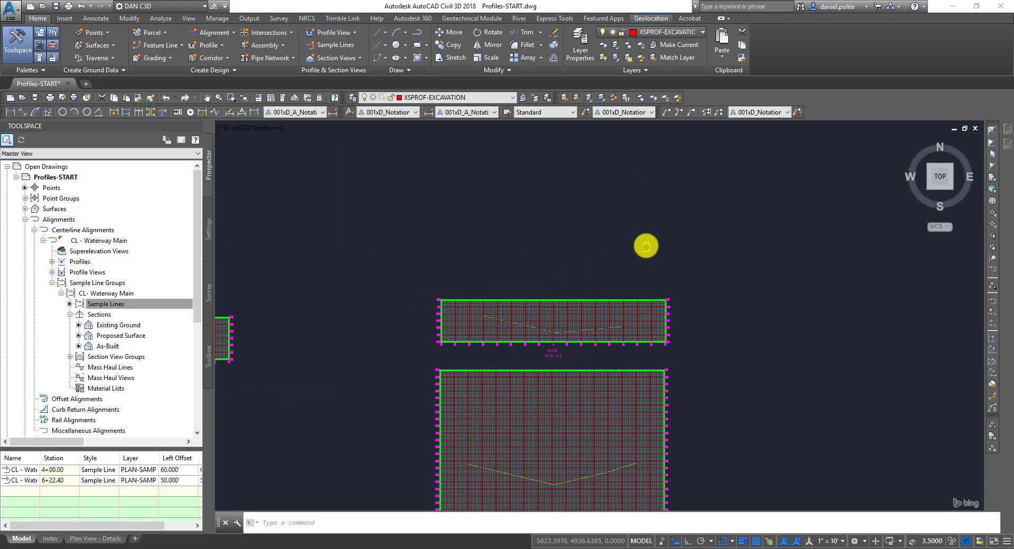
{"action": "middle_click_drag", "start_coordinate": [599, 340], "coordinate": [604, 267]}
{"action": "scroll", "coordinate": [469, 257], "scroll_direction": "up", "scroll_amount": 5}
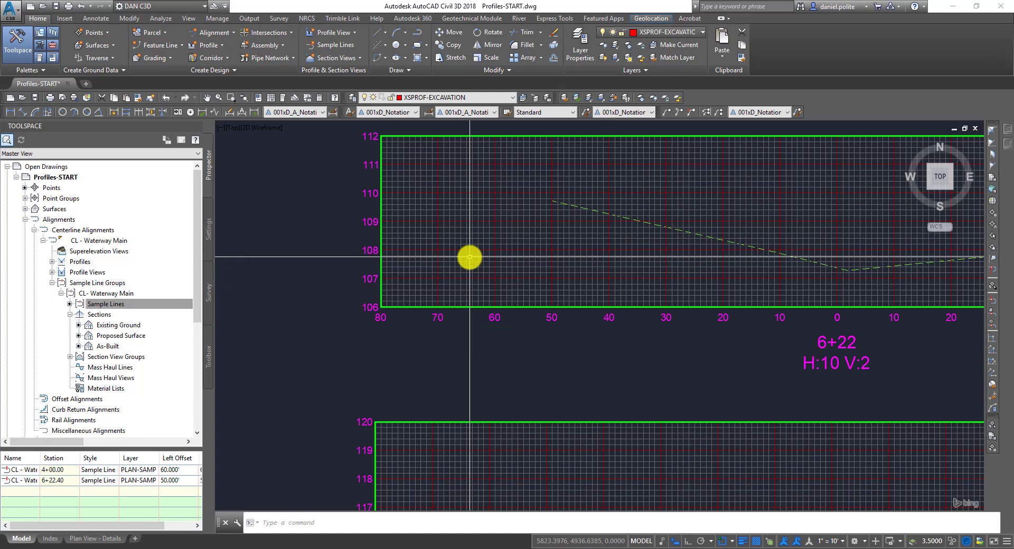
{"action": "scroll", "coordinate": [605, 278], "scroll_direction": "down", "scroll_amount": 1}
{"action": "middle_click_drag", "start_coordinate": [676, 285], "coordinate": [526, 294]}
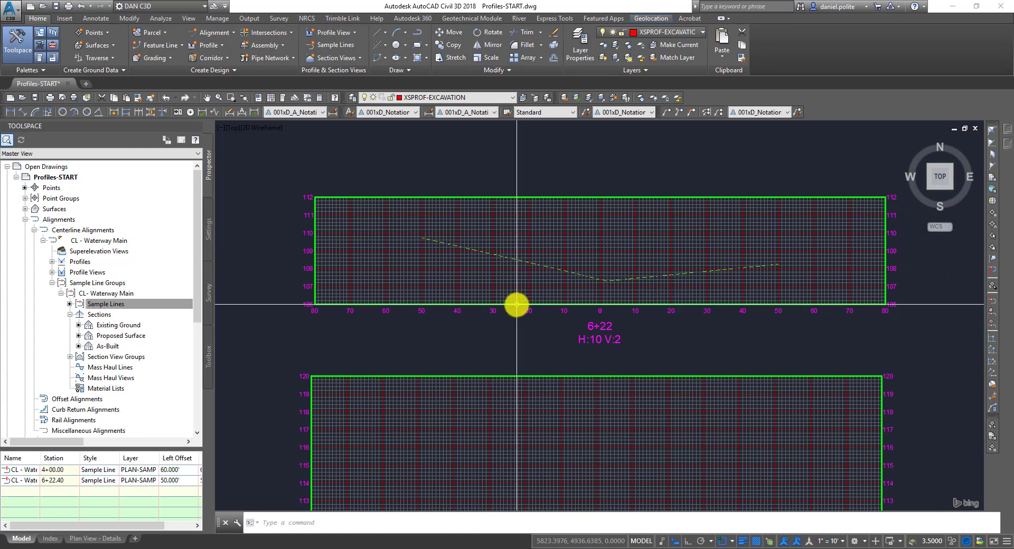
{"action": "scroll", "coordinate": [517, 304], "scroll_direction": "up", "scroll_amount": 2}
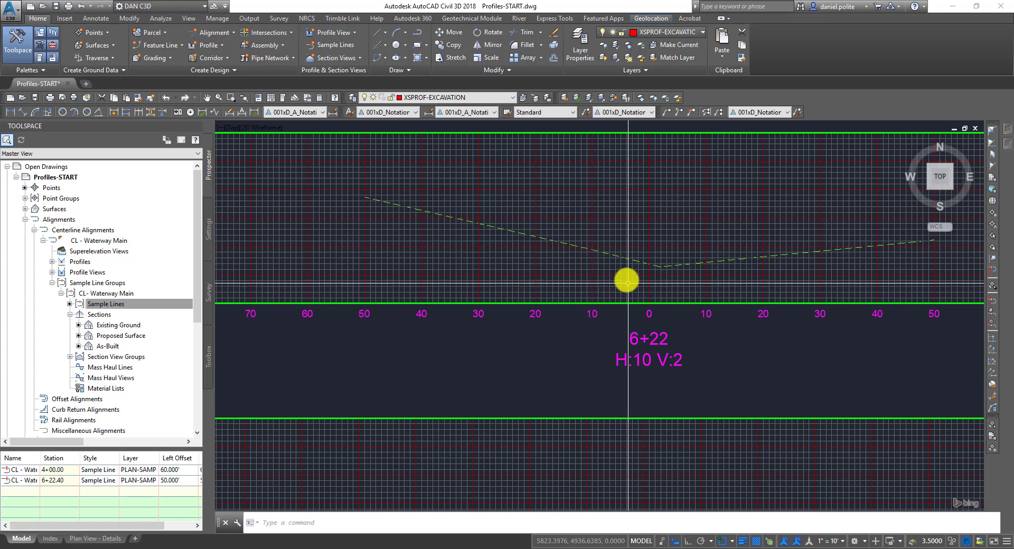
{"action": "scroll", "coordinate": [612, 275], "scroll_direction": "down", "scroll_amount": 2}
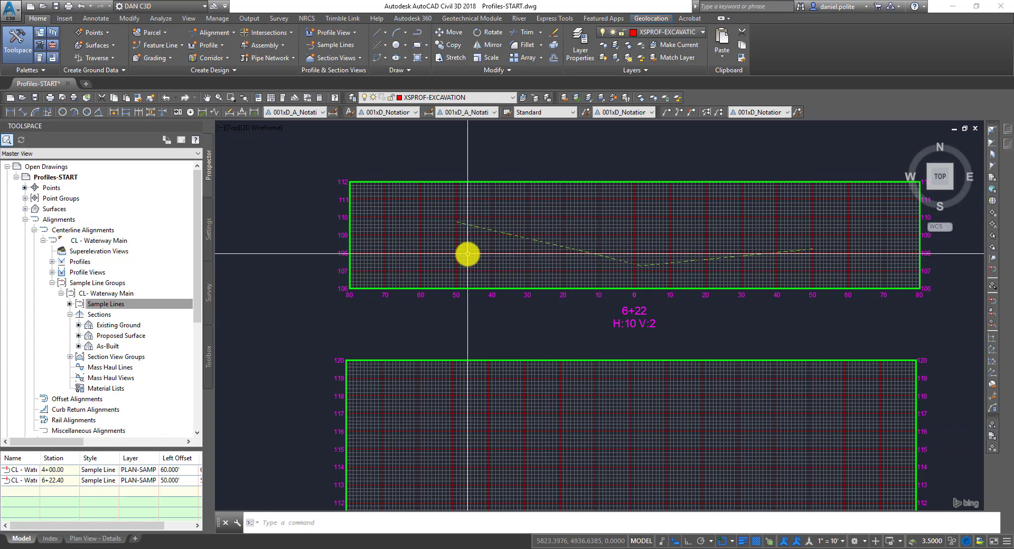
{"action": "scroll", "coordinate": [697, 251], "scroll_direction": "down", "scroll_amount": 6}
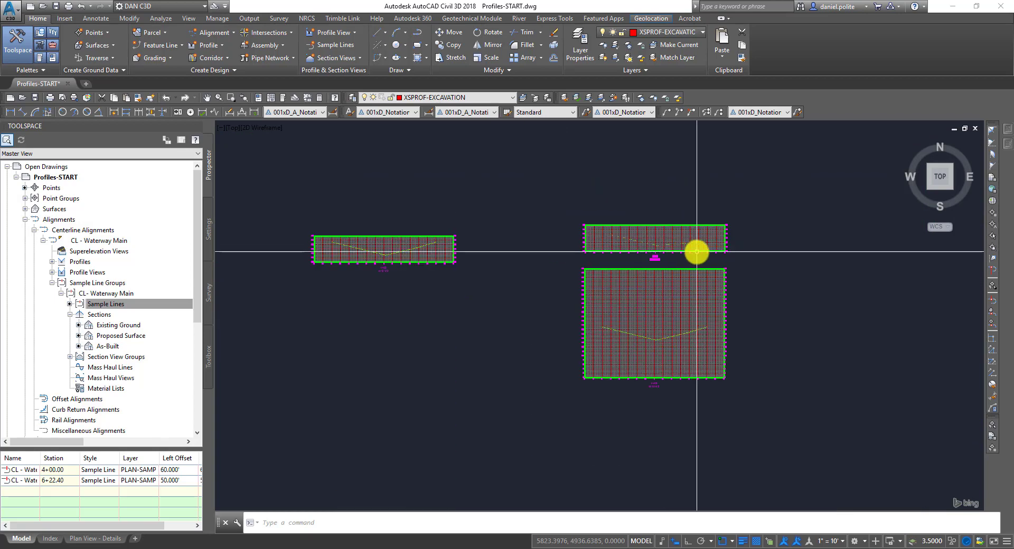
{"action": "scroll", "coordinate": [621, 251], "scroll_direction": "up", "scroll_amount": 4}
{"action": "scroll", "coordinate": [621, 251], "scroll_direction": "up", "scroll_amount": 4}
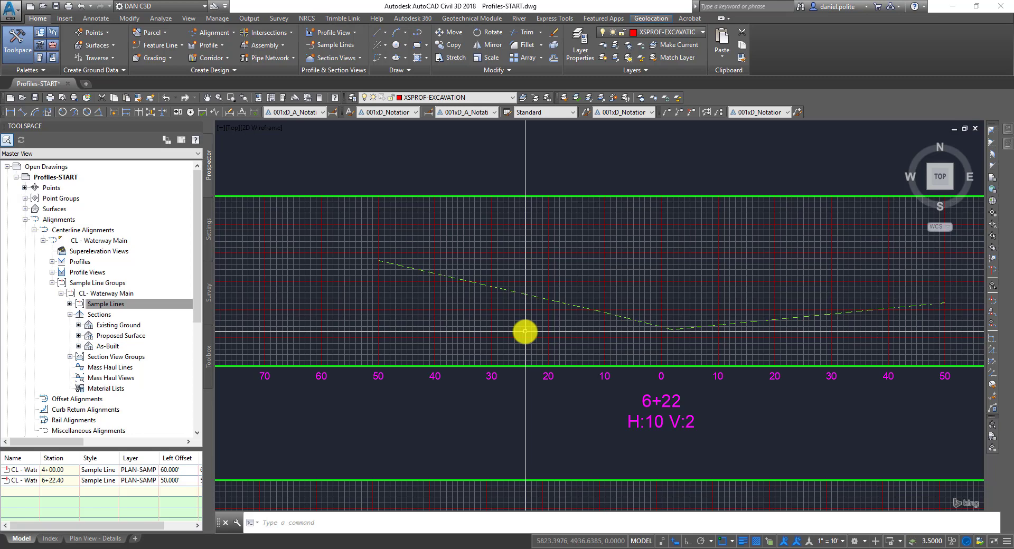
{"action": "scroll", "coordinate": [524, 331], "scroll_direction": "down", "scroll_amount": 2}
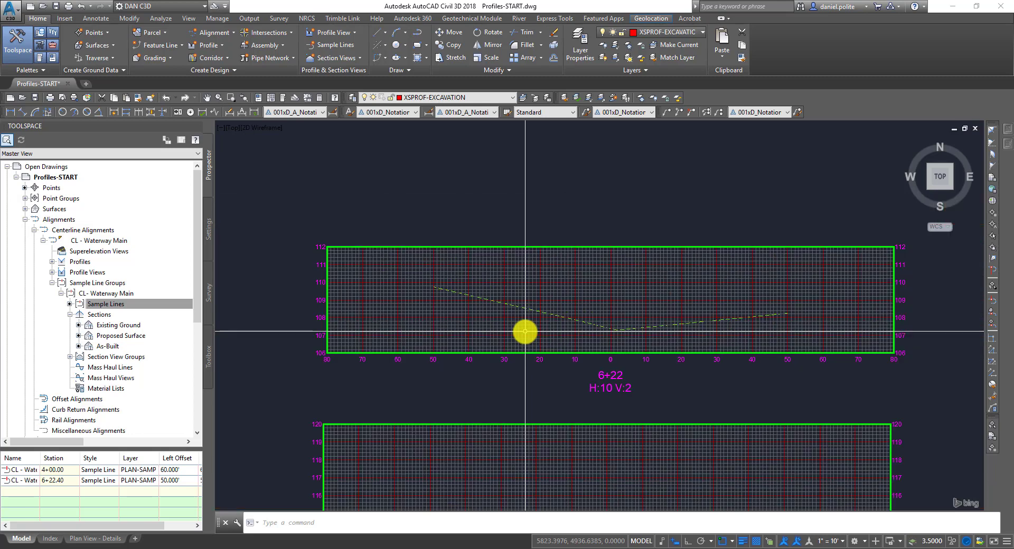
{"action": "scroll", "coordinate": [525, 331], "scroll_direction": "down", "scroll_amount": 2}
{"action": "scroll", "coordinate": [555, 332], "scroll_direction": "up", "scroll_amount": 4}
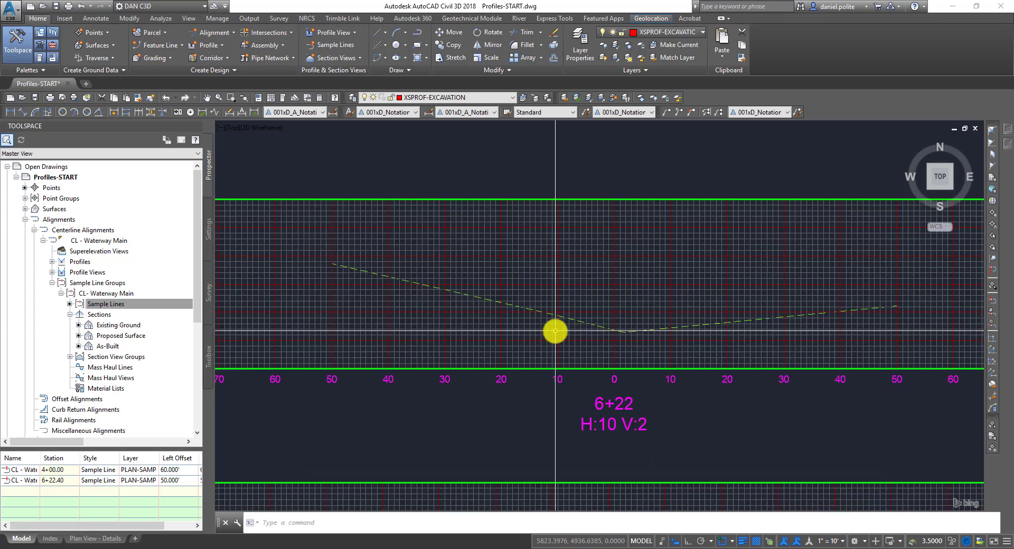
{"action": "scroll", "coordinate": [635, 310], "scroll_direction": "down", "scroll_amount": 4}
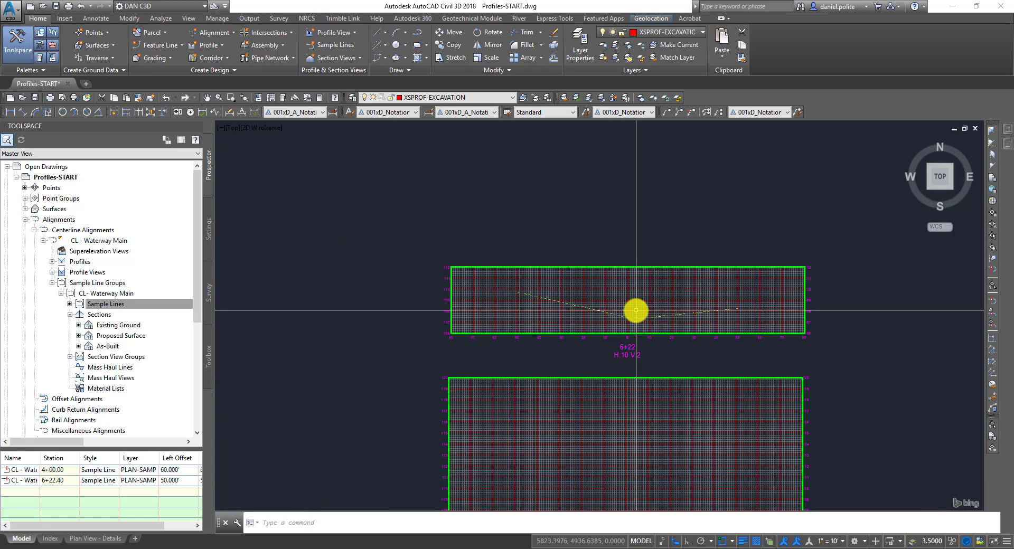
{"action": "scroll", "coordinate": [636, 310], "scroll_direction": "down", "scroll_amount": 3}
{"action": "scroll", "coordinate": [611, 333], "scroll_direction": "up", "scroll_amount": 4}
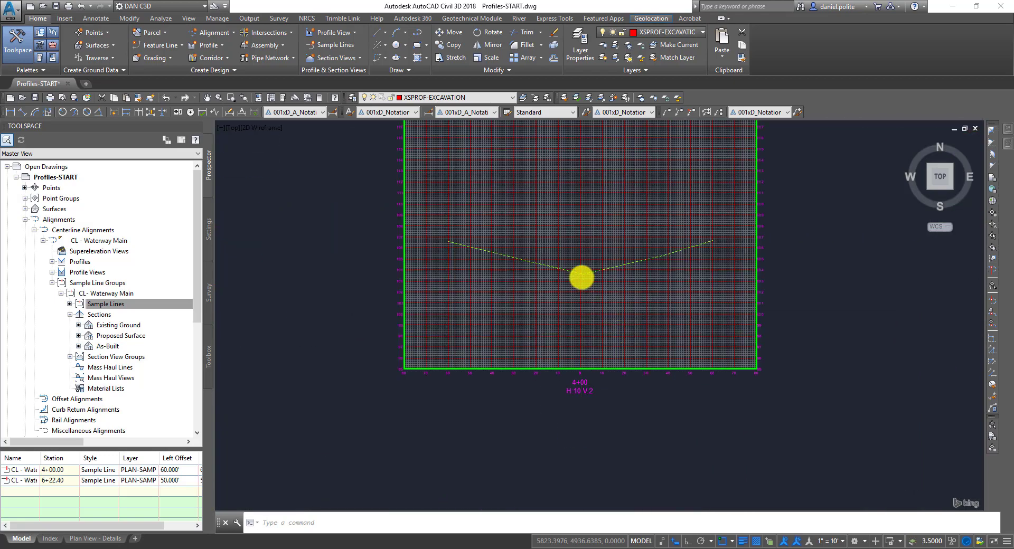
{"action": "scroll", "coordinate": [581, 277], "scroll_direction": "up", "scroll_amount": 4}
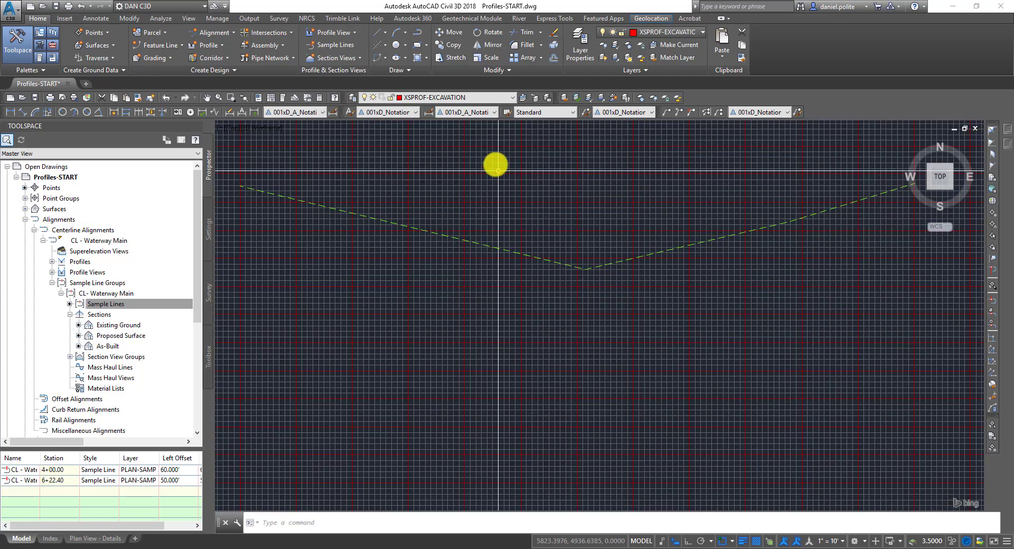
{"action": "scroll", "coordinate": [538, 238], "scroll_direction": "down", "scroll_amount": 4}
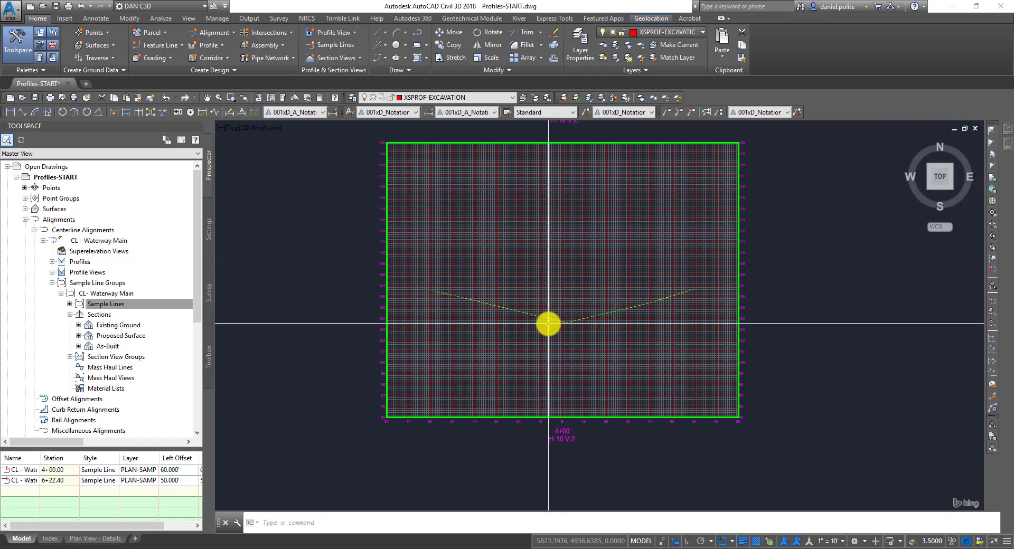
Add an Offset Elevation label at the low point of the existing ground line in the 4+00 section view.
{"action": "left_click", "coordinate": [465, 211]}
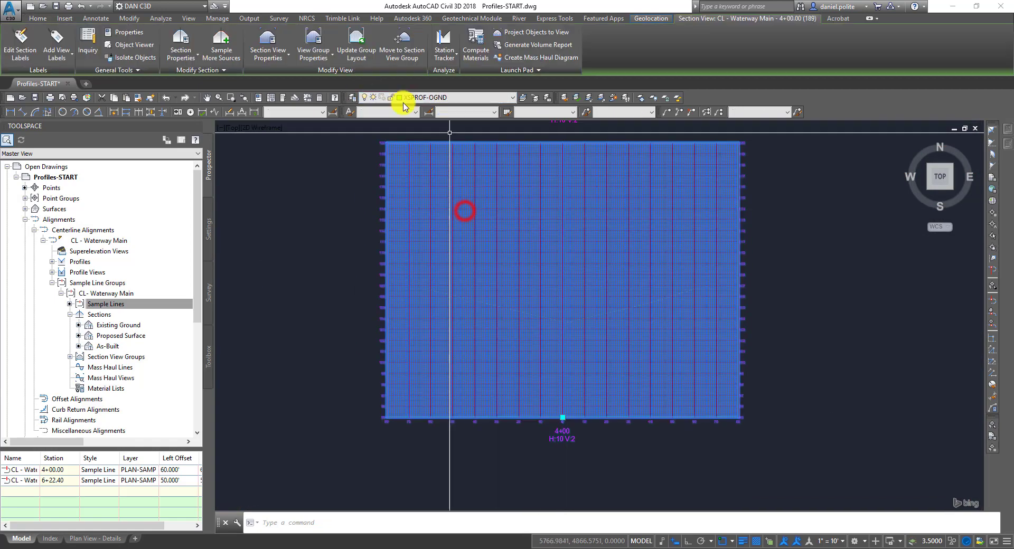
{"action": "left_click", "coordinate": [69, 60]}
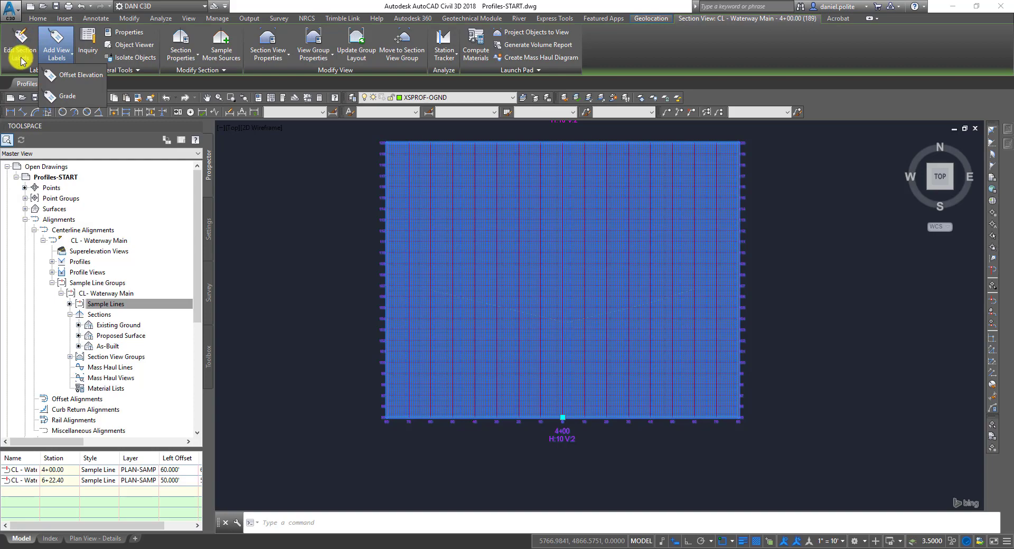
{"action": "left_click", "coordinate": [53, 75]}
{"action": "scroll", "coordinate": [575, 330], "scroll_direction": "up", "scroll_amount": 2}
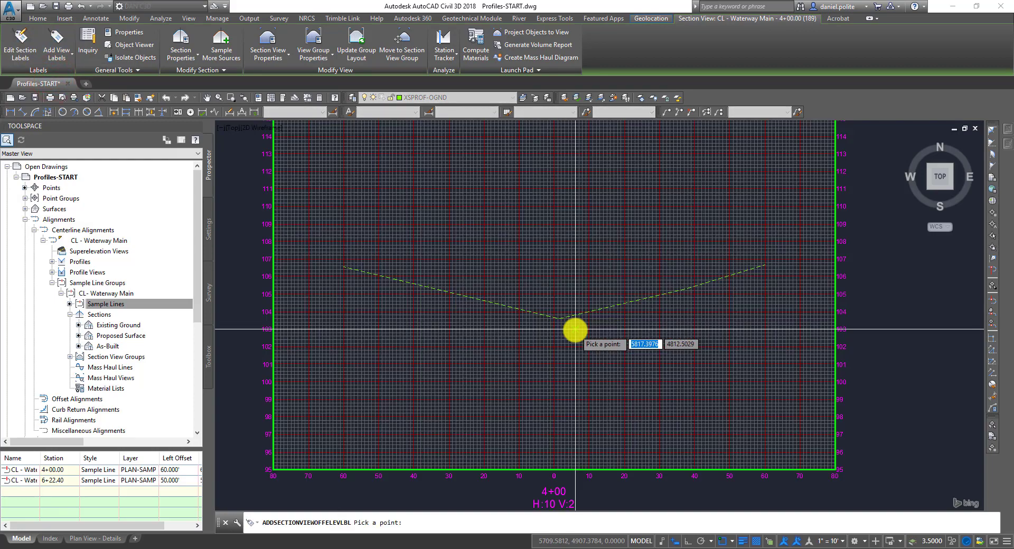
{"action": "scroll", "coordinate": [546, 312], "scroll_direction": "up", "scroll_amount": 5}
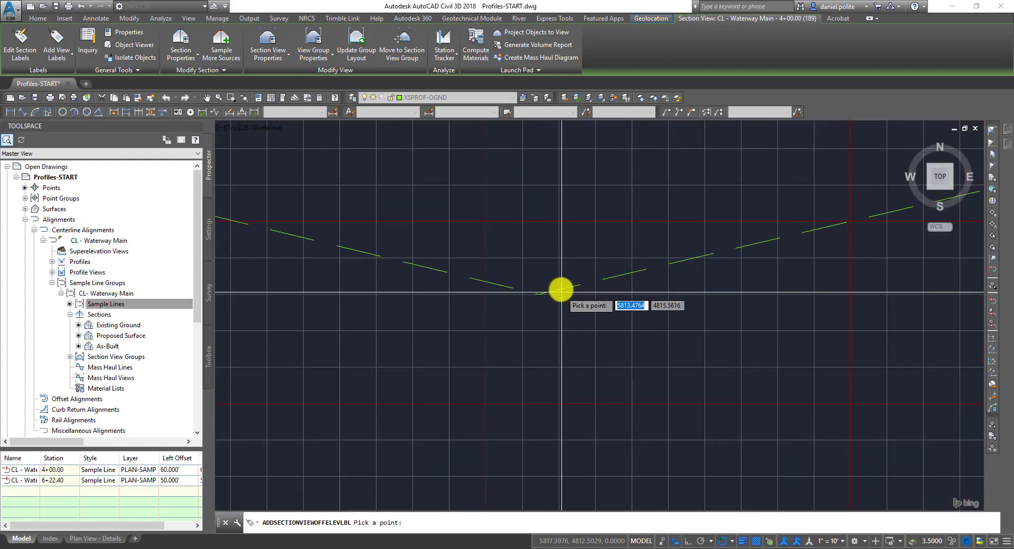
{"action": "left_click", "coordinate": [536, 296]}
{"action": "scroll", "coordinate": [606, 296], "scroll_direction": "down", "scroll_amount": 4}
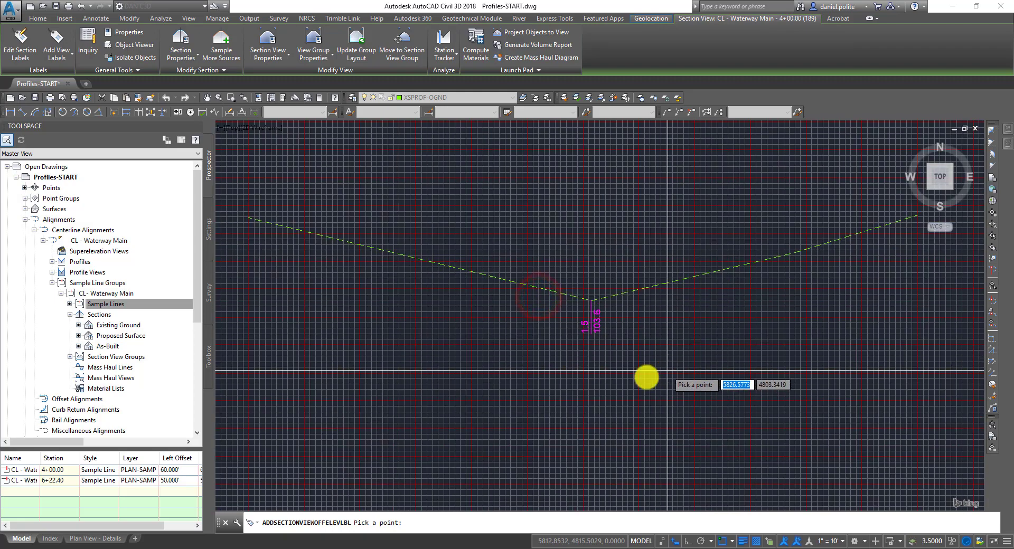
Label the left and right ends of the 4+00 ground line with offset and elevation, and finish labeling.
{"action": "scroll", "coordinate": [646, 377], "scroll_direction": "down", "scroll_amount": 1}
{"action": "scroll", "coordinate": [473, 254], "scroll_direction": "up", "scroll_amount": 6}
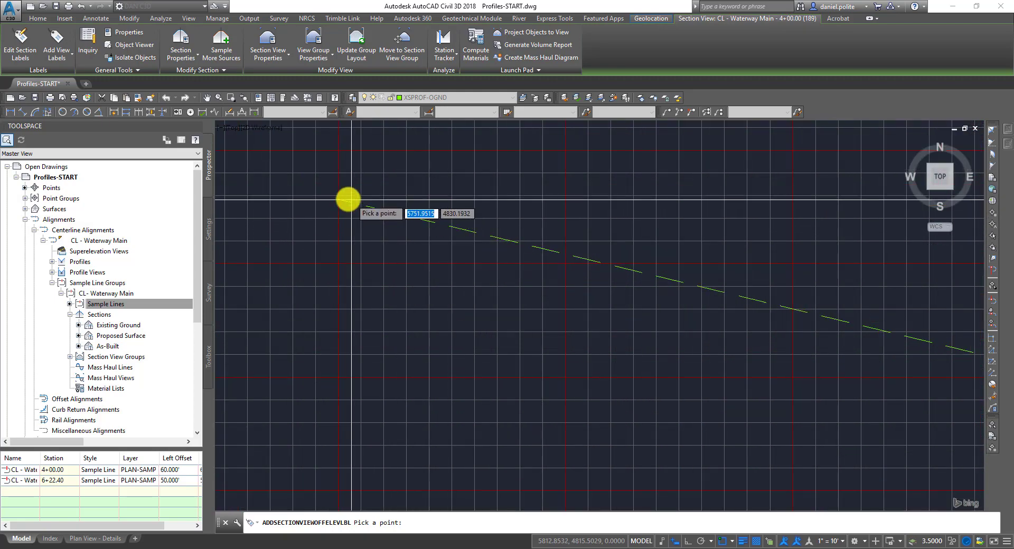
{"action": "left_click", "coordinate": [348, 200]}
{"action": "scroll", "coordinate": [460, 303], "scroll_direction": "down", "scroll_amount": 5}
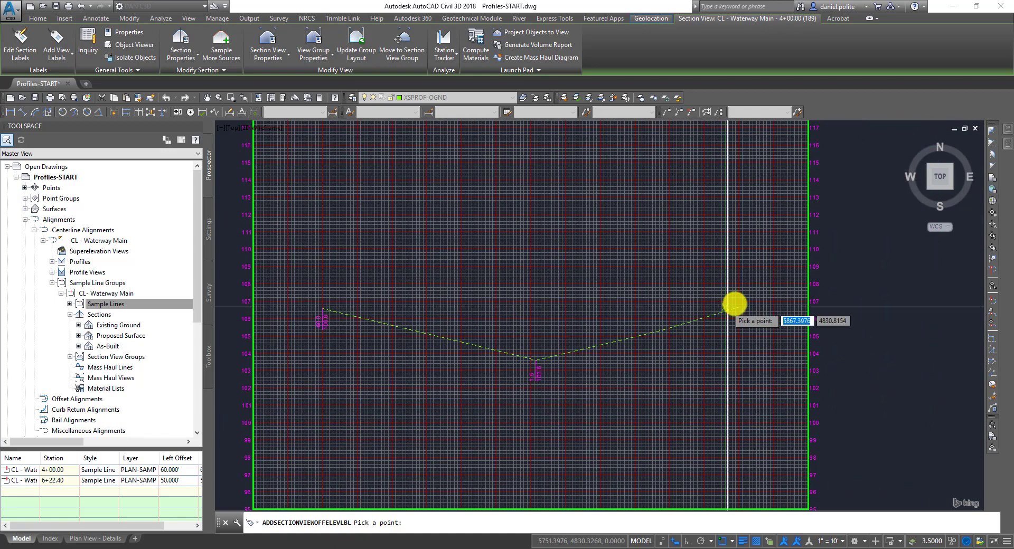
{"action": "scroll", "coordinate": [734, 309], "scroll_direction": "up", "scroll_amount": 2}
{"action": "left_click", "coordinate": [749, 318]}
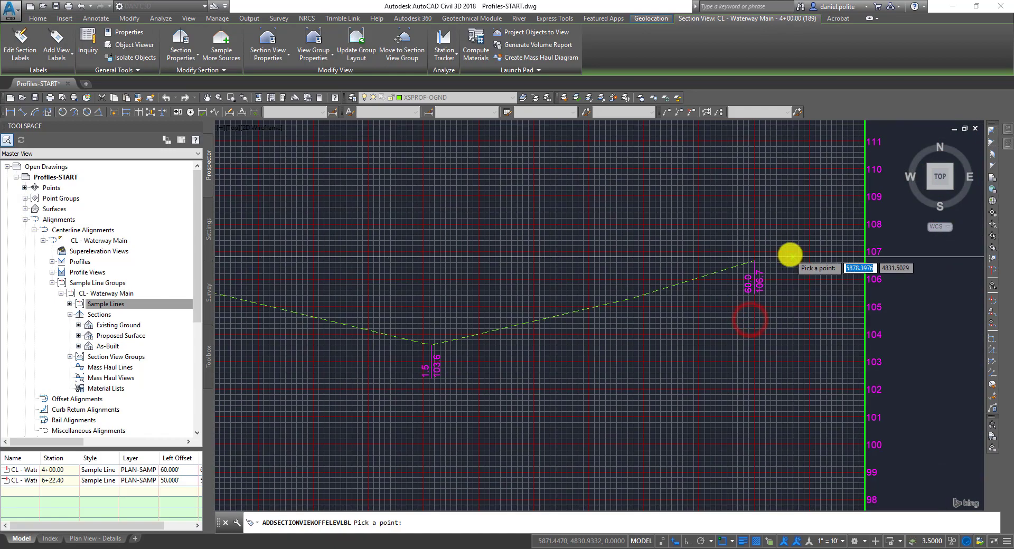
{"action": "scroll", "coordinate": [791, 257], "scroll_direction": "down", "scroll_amount": 4}
{"action": "key", "text": "Return"}
Check the offset and elevation labels along the 4+00 ground line with the section view deselected.
{"action": "scroll", "coordinate": [581, 325], "scroll_direction": "up", "scroll_amount": 6}
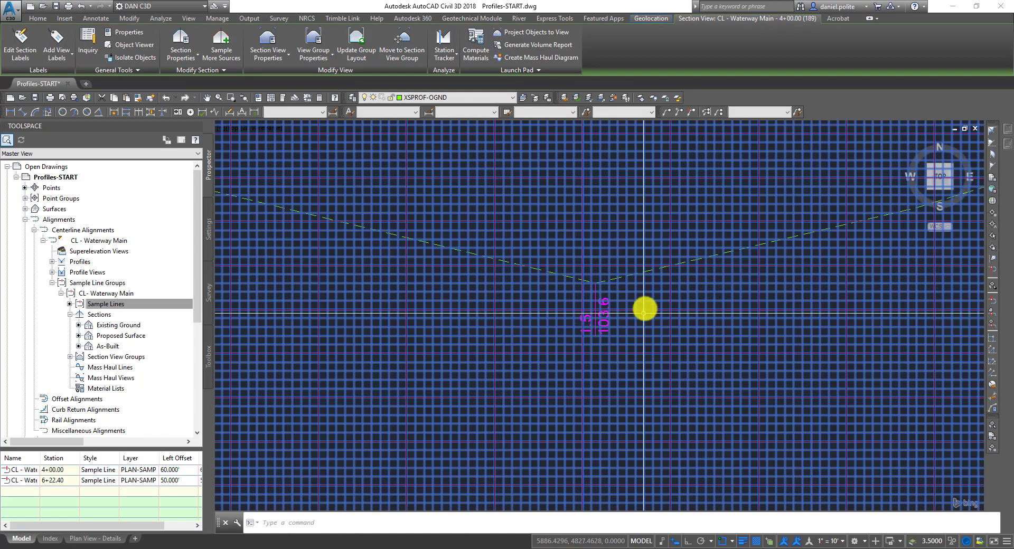
{"action": "scroll", "coordinate": [607, 313], "scroll_direction": "up", "scroll_amount": 2}
{"action": "scroll", "coordinate": [772, 253], "scroll_direction": "down", "scroll_amount": 5}
{"action": "scroll", "coordinate": [929, 264], "scroll_direction": "down", "scroll_amount": 3}
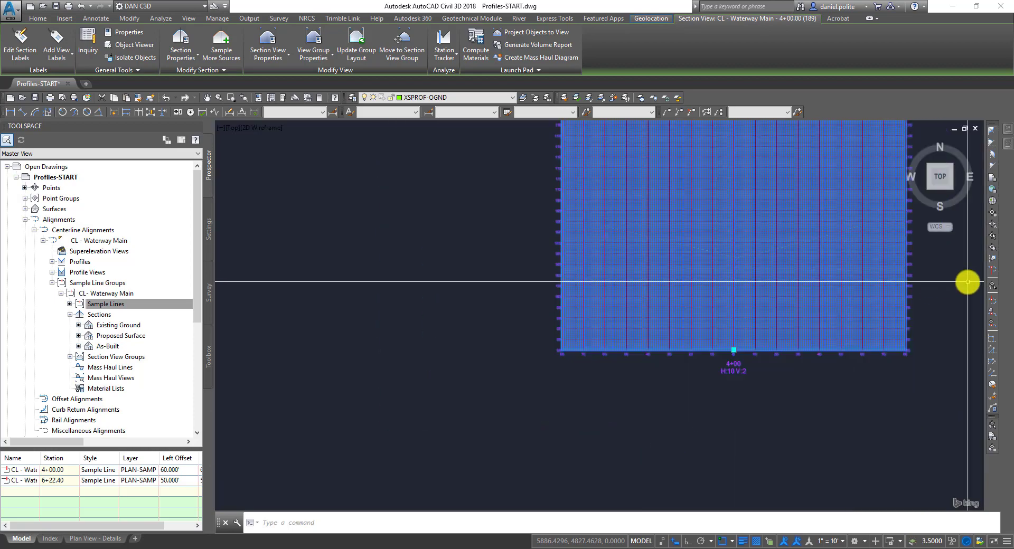
{"action": "left_click", "coordinate": [953, 303]}
{"action": "left_click", "coordinate": [937, 288]}
{"action": "key", "text": "Escape"}
{"action": "middle_click_drag", "start_coordinate": [744, 273], "coordinate": [540, 309]}
{"action": "scroll", "coordinate": [540, 309], "scroll_direction": "up", "scroll_amount": 2}
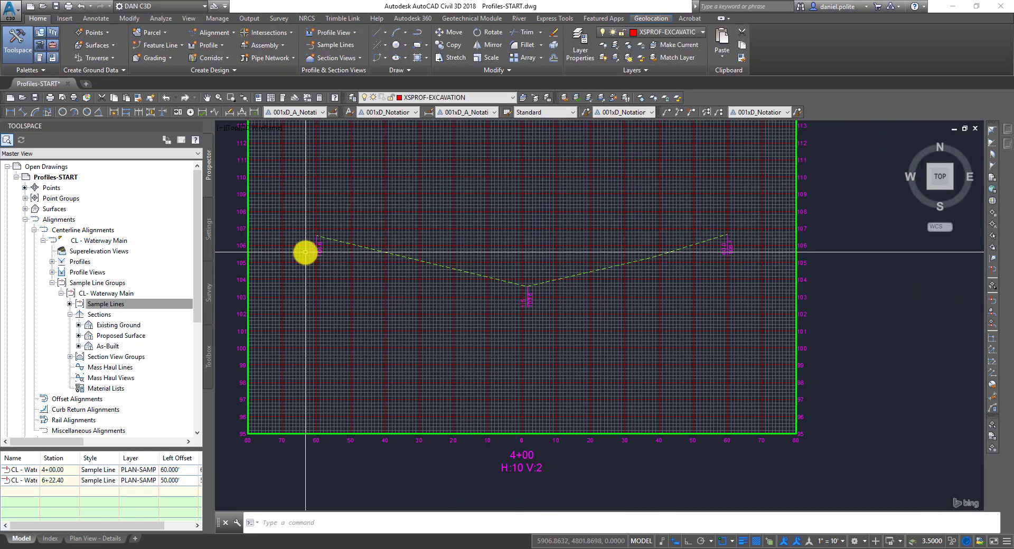
{"action": "middle_click_drag", "start_coordinate": [369, 251], "coordinate": [435, 272]}
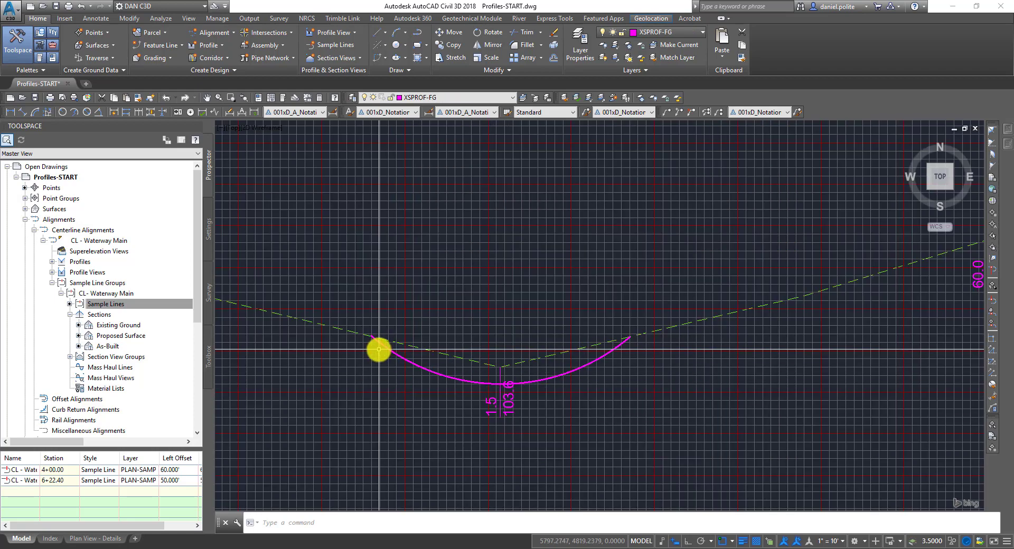
Add an Offset Elevation label at the lowest point of the magenta finished-grade arc in the 4+00 section view.
{"action": "mouse_move", "coordinate": [378, 351]}
{"action": "middle_mouse_down"}
{"action": "mouse_move", "coordinate": [527, 318]}
{"action": "mouse_move", "coordinate": [399, 336]}
{"action": "middle_mouse_up"}
{"action": "scroll", "coordinate": [399, 336], "scroll_direction": "up", "scroll_amount": 2}
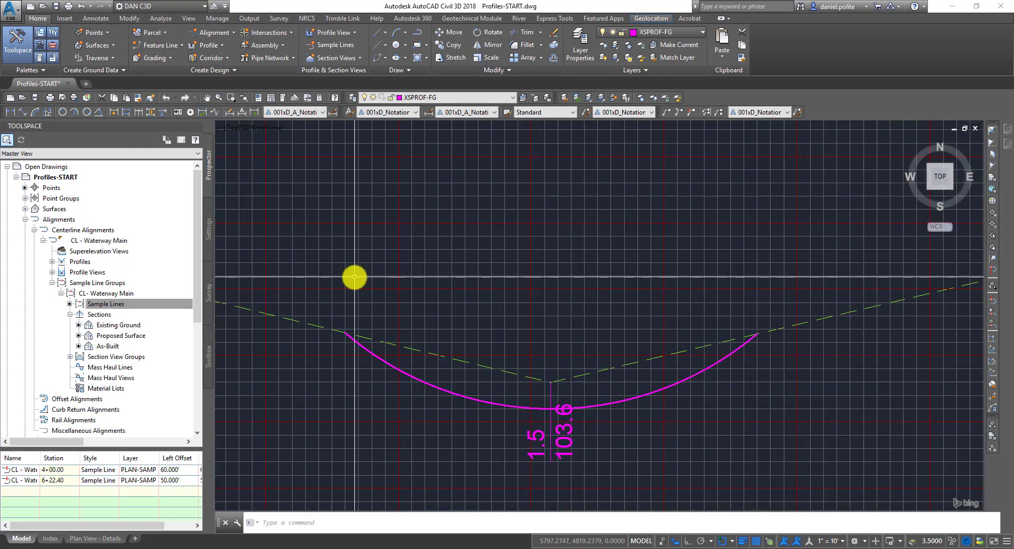
{"action": "left_click", "coordinate": [326, 310]}
{"action": "left_click", "coordinate": [308, 288]}
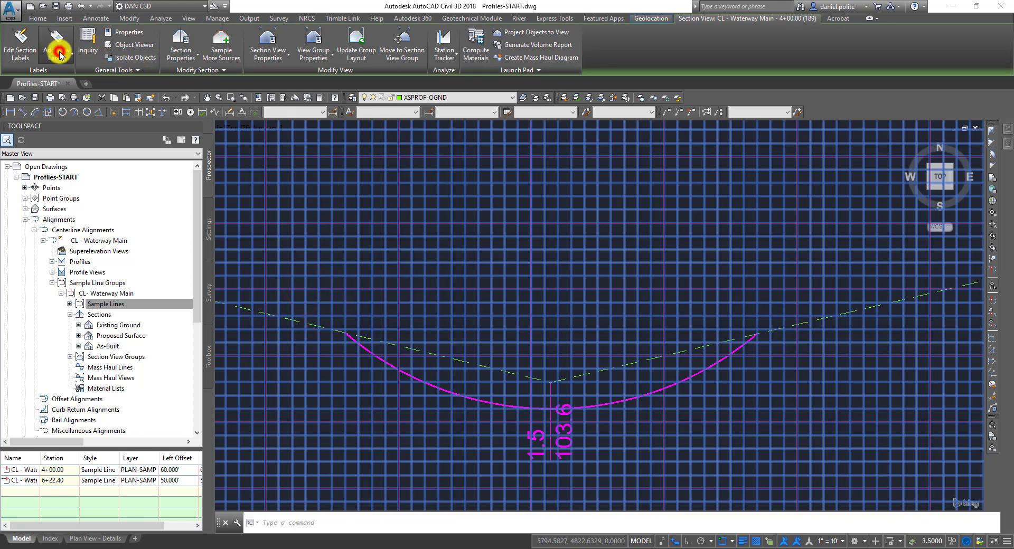
{"action": "left_click", "coordinate": [59, 54]}
{"action": "scroll", "coordinate": [545, 365], "scroll_direction": "up", "scroll_amount": 5}
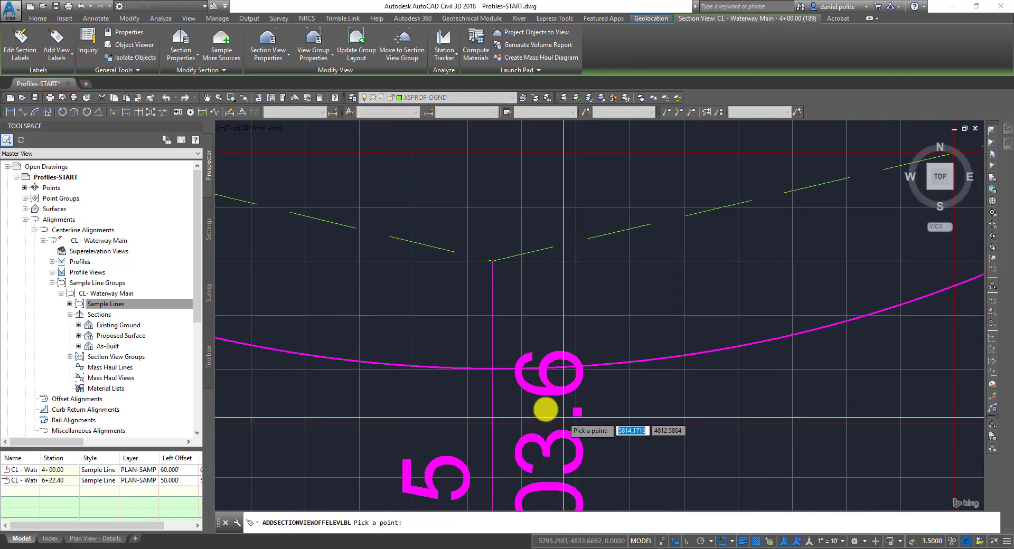
{"action": "scroll", "coordinate": [492, 364], "scroll_direction": "up", "scroll_amount": 6}
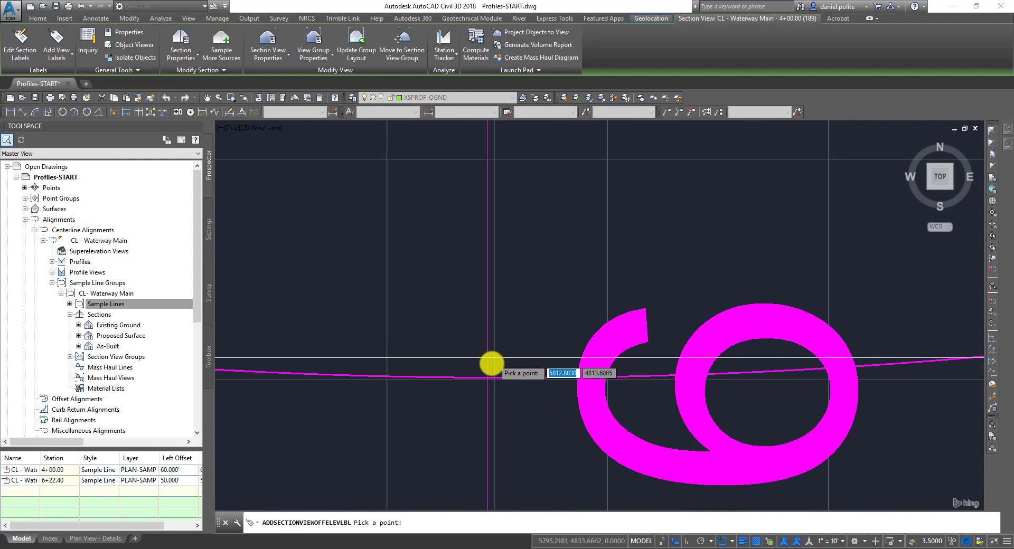
{"action": "scroll", "coordinate": [491, 363], "scroll_direction": "down", "scroll_amount": 10}
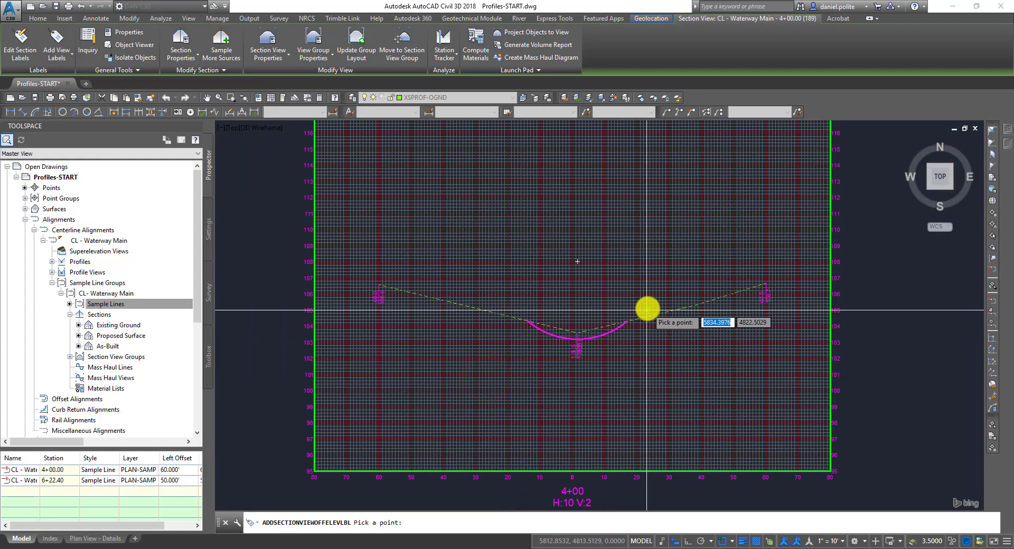
Label the right and left ends of the finished-grade arc with offset and elevation, and end the labeling command.
{"action": "scroll", "coordinate": [647, 310], "scroll_direction": "up", "scroll_amount": 6}
{"action": "left_click", "coordinate": [513, 388]}
{"action": "scroll", "coordinate": [617, 312], "scroll_direction": "down", "scroll_amount": 5}
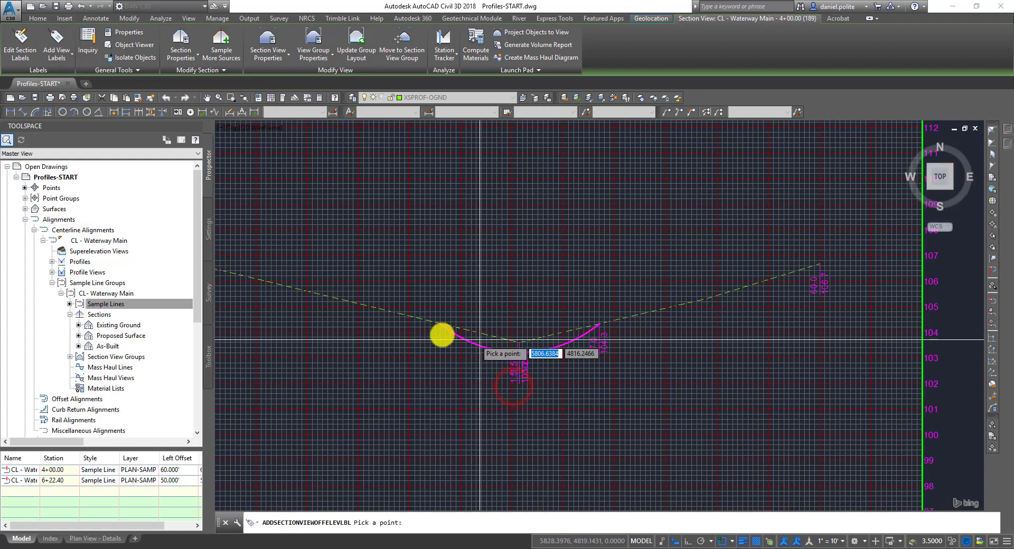
{"action": "scroll", "coordinate": [441, 334], "scroll_direction": "up", "scroll_amount": 4}
{"action": "left_click", "coordinate": [461, 302]}
{"action": "scroll", "coordinate": [649, 261], "scroll_direction": "down", "scroll_amount": 4}
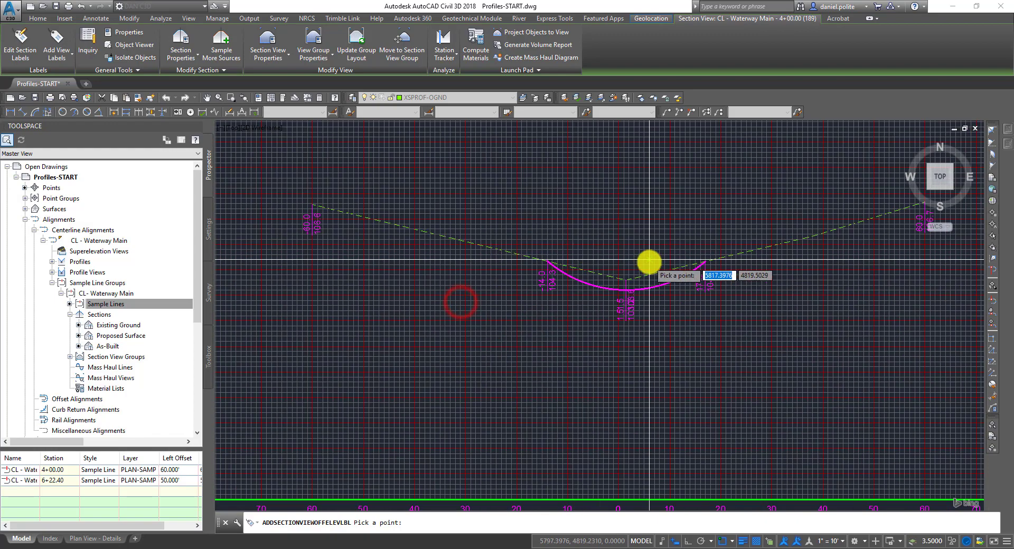
{"action": "scroll", "coordinate": [702, 257], "scroll_direction": "up", "scroll_amount": 4}
{"action": "key", "text": "Escape"}
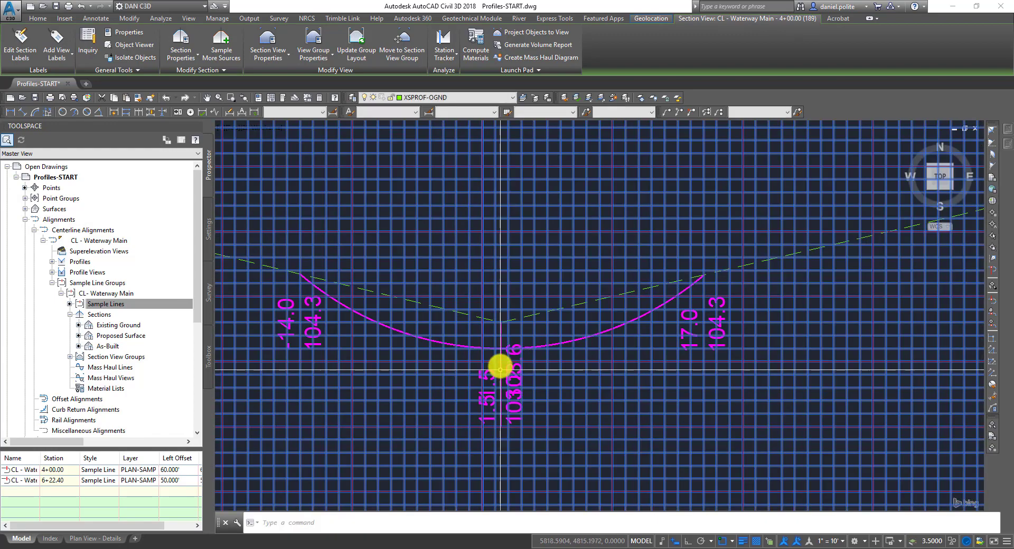
Change the label style of the existing ground centerline label in the 4+00 section view to the vertical-above offset and elevation style.
{"action": "scroll", "coordinate": [500, 368], "scroll_direction": "up", "scroll_amount": 3}
{"action": "double_click", "coordinate": [548, 315]}
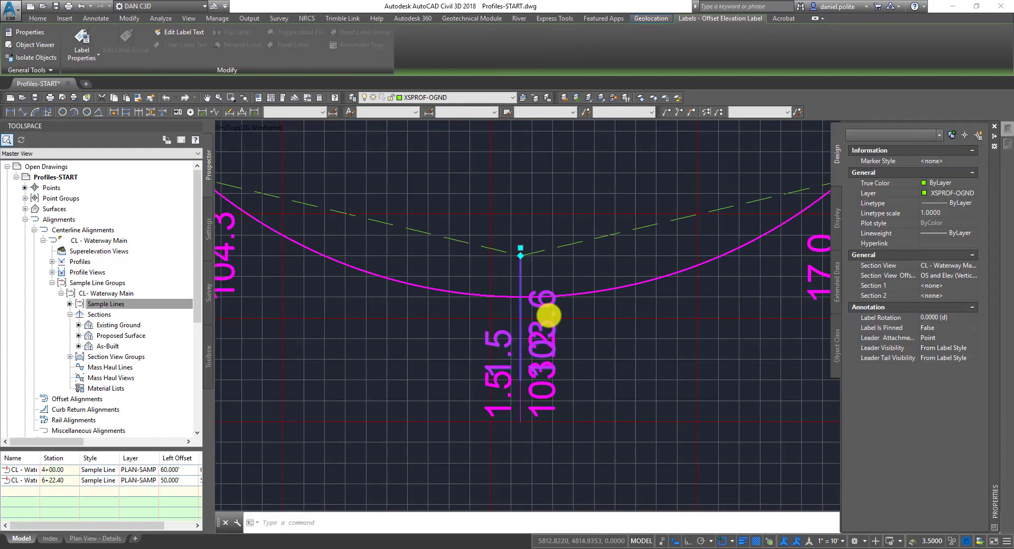
{"action": "right_click", "coordinate": [539, 306]}
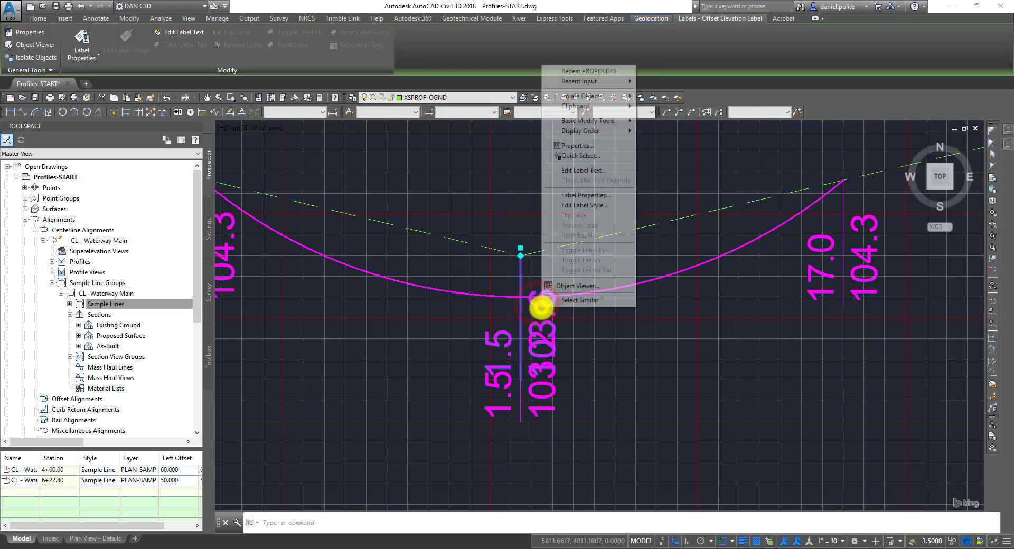
{"action": "left_click", "coordinate": [597, 205]}
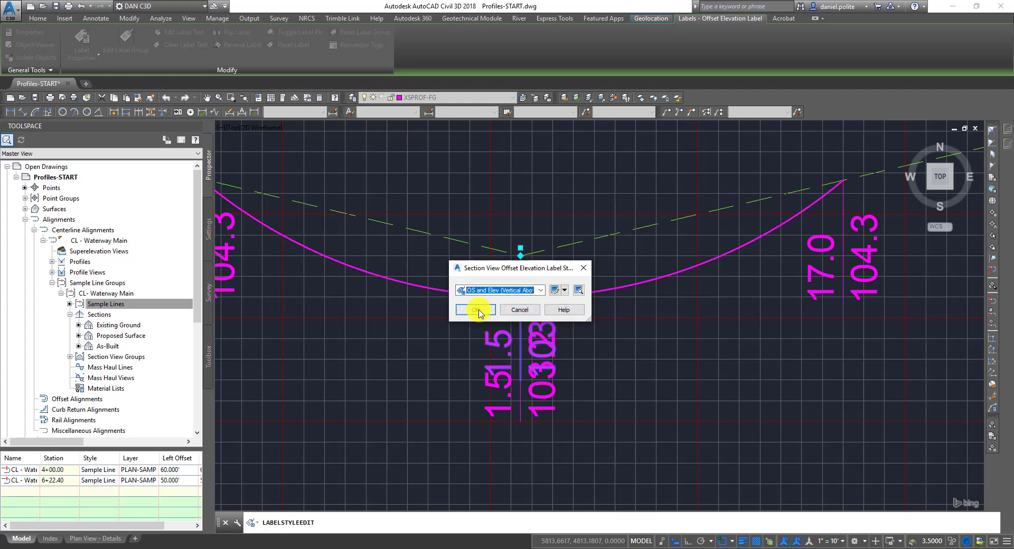
{"action": "left_click", "coordinate": [475, 310]}
{"action": "middle_click_drag", "start_coordinate": [668, 233], "coordinate": [654, 330]}
{"action": "scroll", "coordinate": [638, 322], "scroll_direction": "down", "scroll_amount": 2}
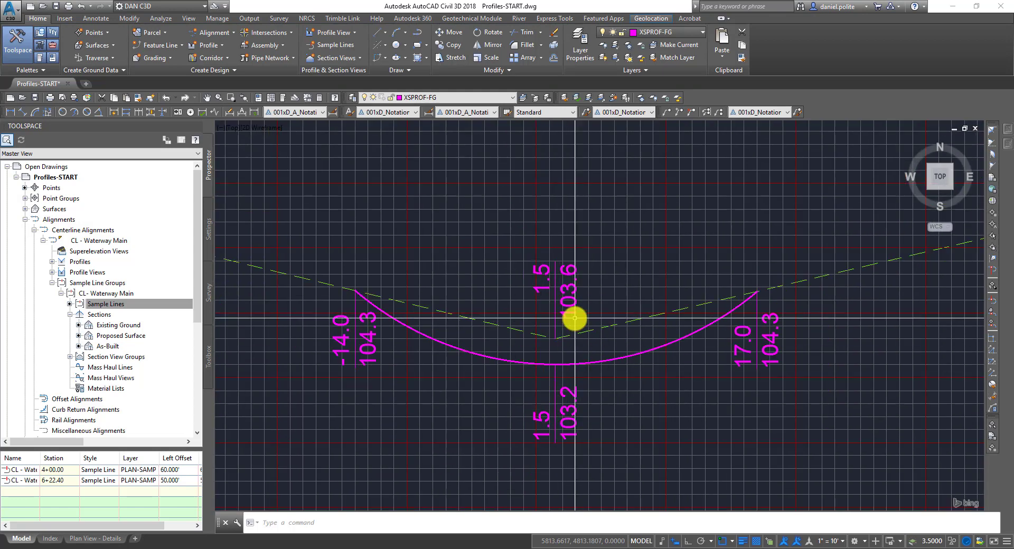
Examine the offset and elevation labels and the proposed channel arc across the 4+00 section view.
{"action": "middle_click_drag", "start_coordinate": [349, 327], "coordinate": [463, 211]}
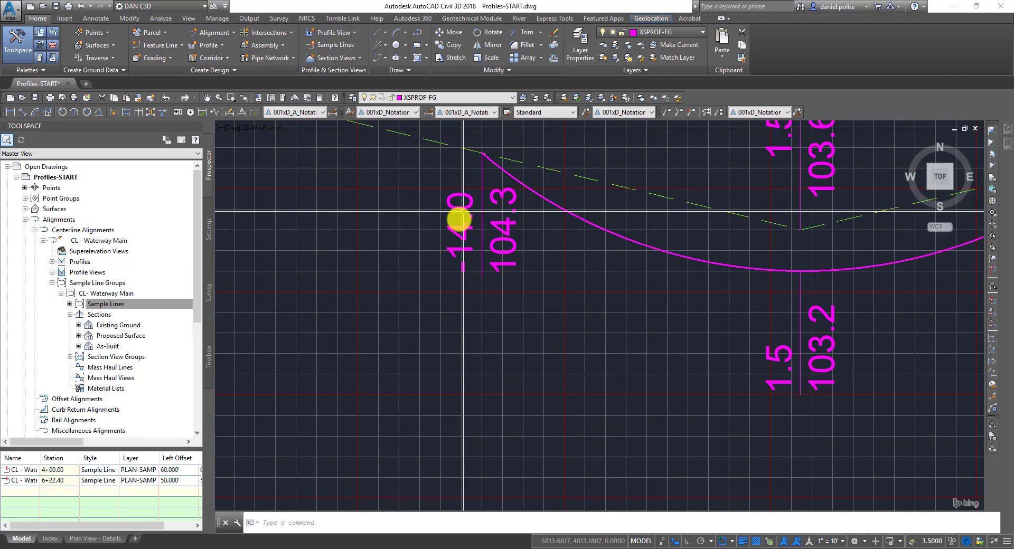
{"action": "scroll", "coordinate": [457, 223], "scroll_direction": "down", "scroll_amount": 4}
{"action": "middle_click_drag", "start_coordinate": [453, 282], "coordinate": [480, 236]}
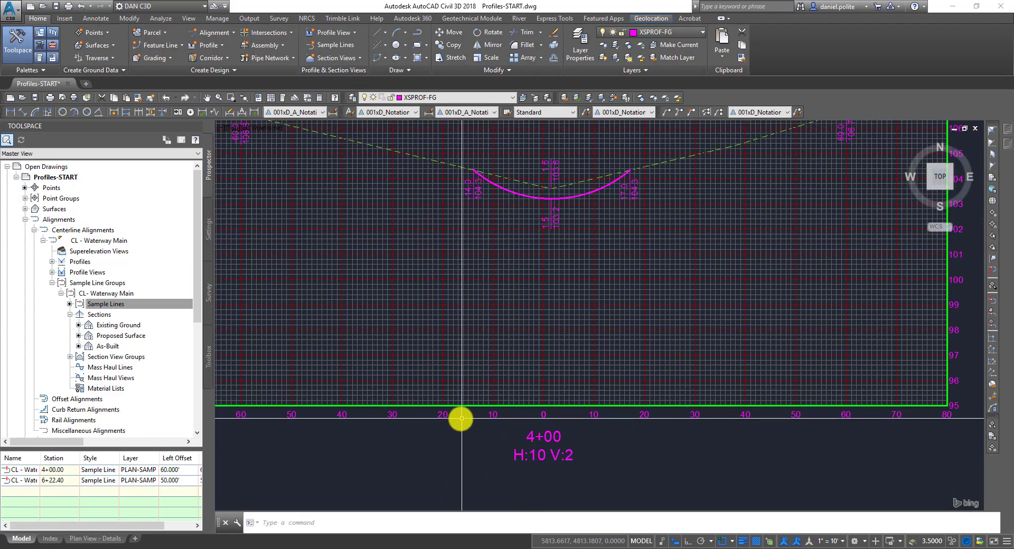
{"action": "scroll", "coordinate": [467, 182], "scroll_direction": "up", "scroll_amount": 4}
{"action": "scroll", "coordinate": [479, 206], "scroll_direction": "down", "scroll_amount": 4}
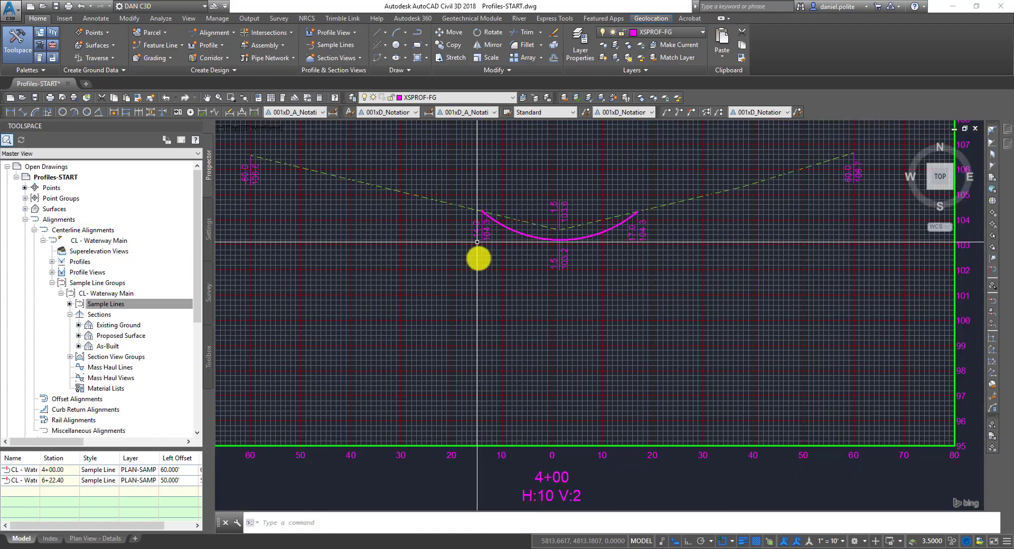
{"action": "middle_click_drag", "start_coordinate": [420, 428], "coordinate": [529, 412]}
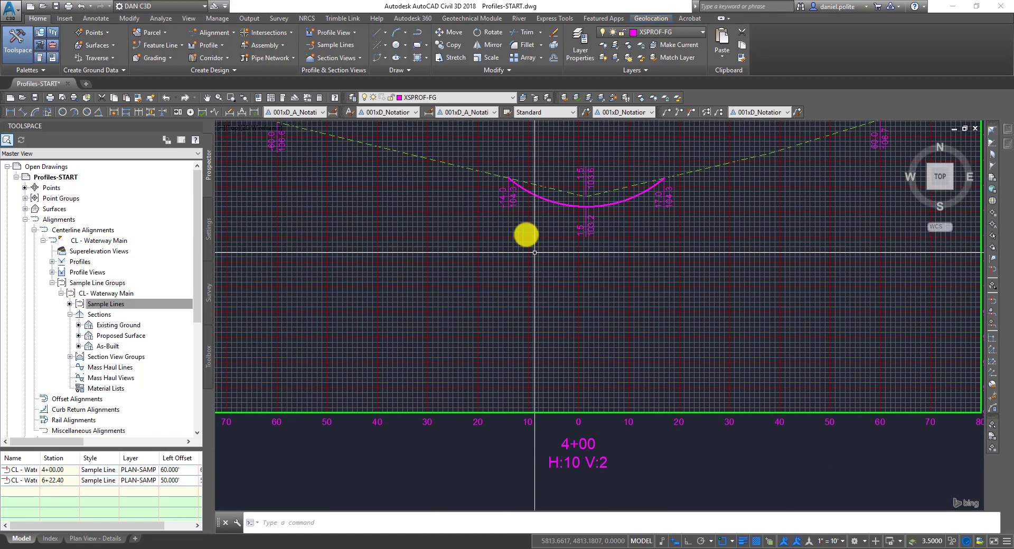
{"action": "middle_click_drag", "start_coordinate": [525, 212], "coordinate": [534, 251]}
{"action": "scroll", "coordinate": [530, 235], "scroll_direction": "up", "scroll_amount": 4}
{"action": "middle_click_drag", "start_coordinate": [367, 223], "coordinate": [649, 272]}
{"action": "scroll", "coordinate": [377, 210], "scroll_direction": "up", "scroll_amount": 3}
{"action": "scroll", "coordinate": [378, 210], "scroll_direction": "down", "scroll_amount": 5}
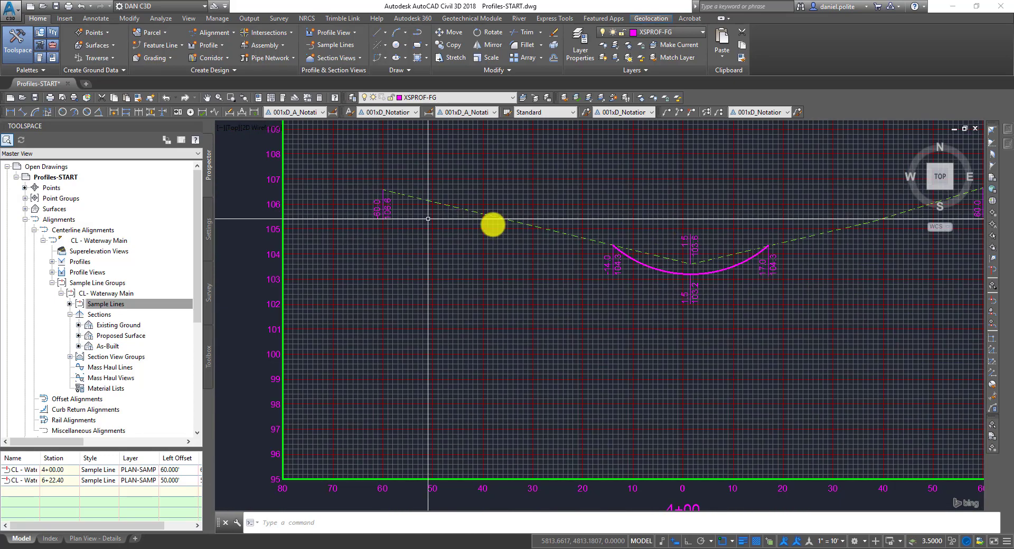
{"action": "middle_click_drag", "start_coordinate": [731, 267], "coordinate": [624, 285]}
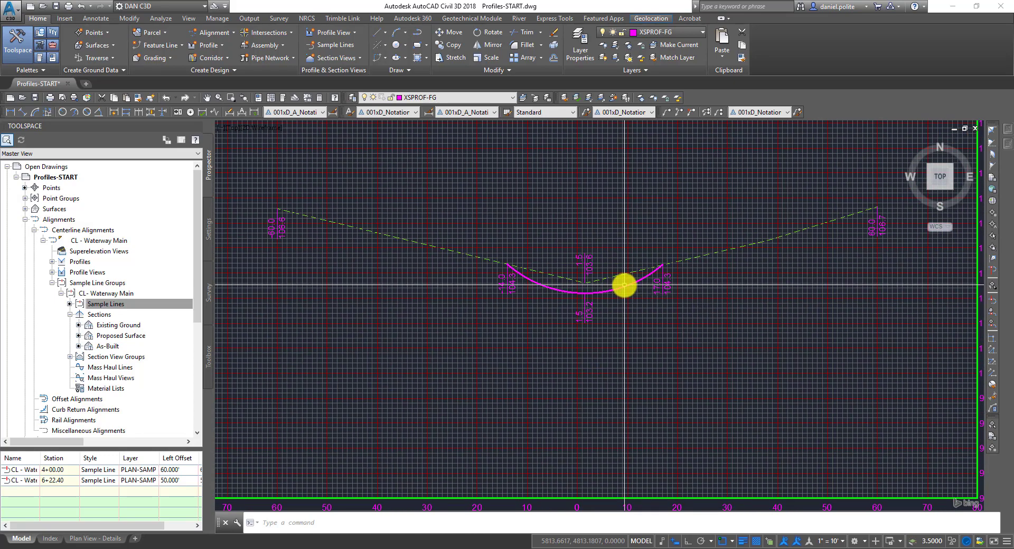
{"action": "scroll", "coordinate": [624, 285], "scroll_direction": "up", "scroll_amount": 3}
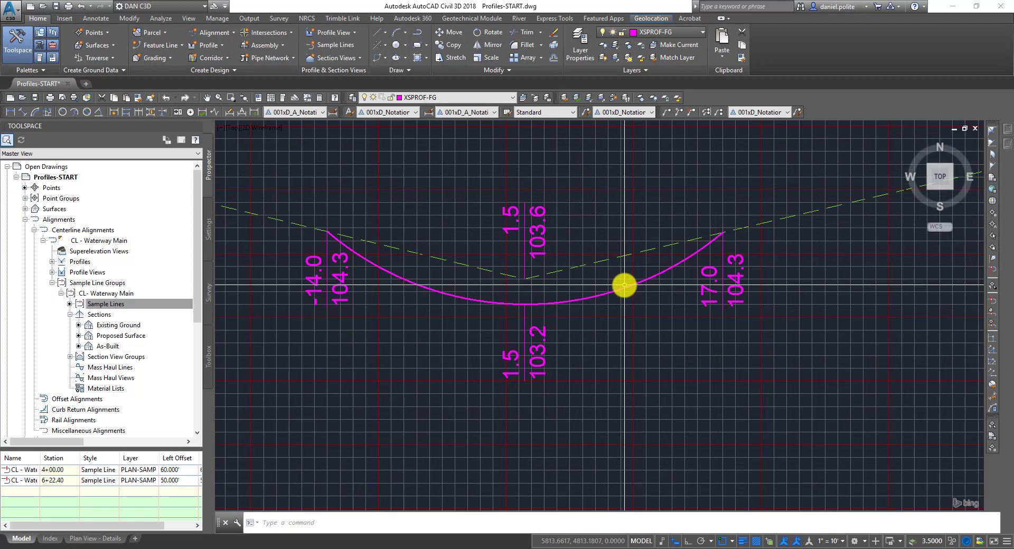
{"action": "scroll", "coordinate": [624, 285], "scroll_direction": "down", "scroll_amount": 3}
{"action": "left_click", "coordinate": [612, 287]}
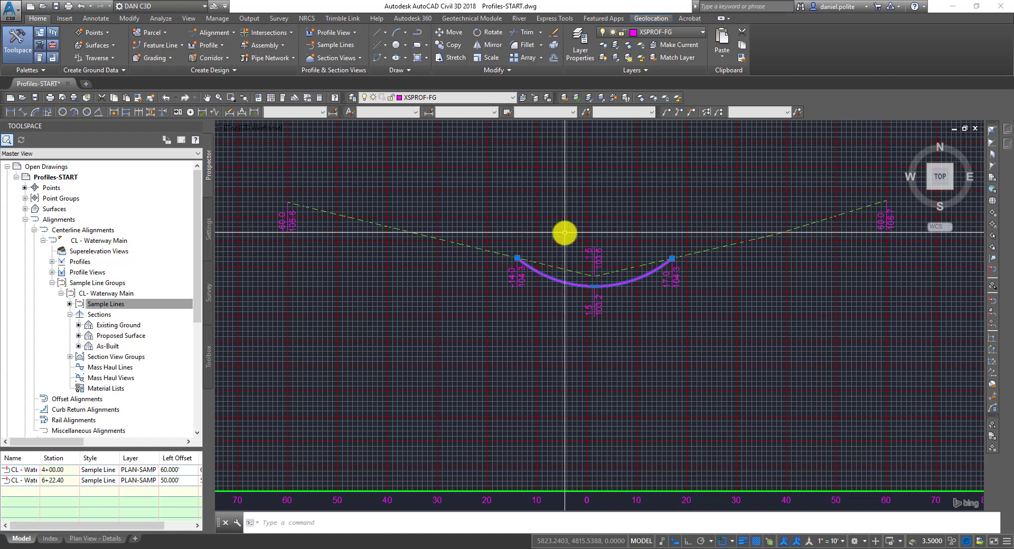
{"action": "scroll", "coordinate": [467, 269], "scroll_direction": "down", "scroll_amount": 3}
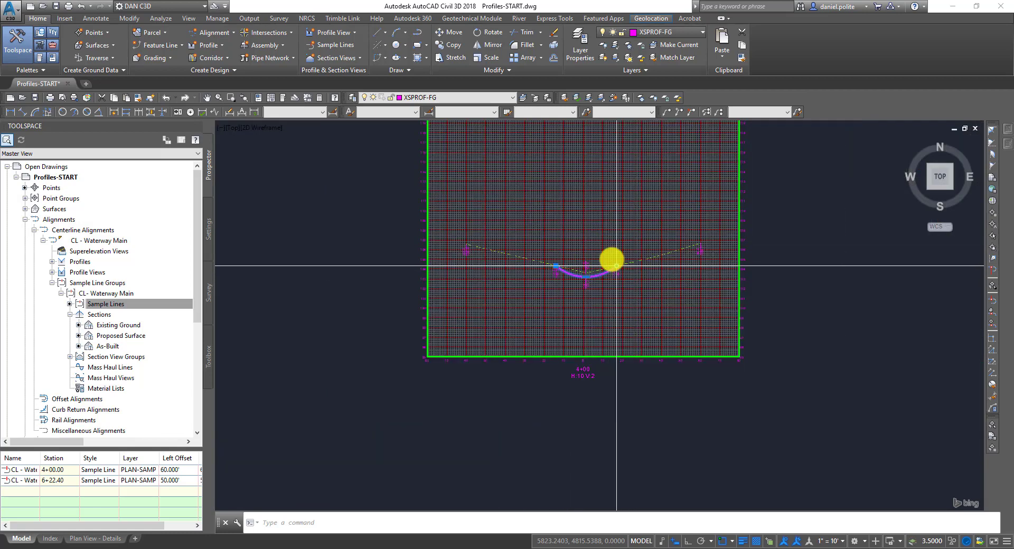
{"action": "scroll", "coordinate": [647, 317], "scroll_direction": "up", "scroll_amount": 3}
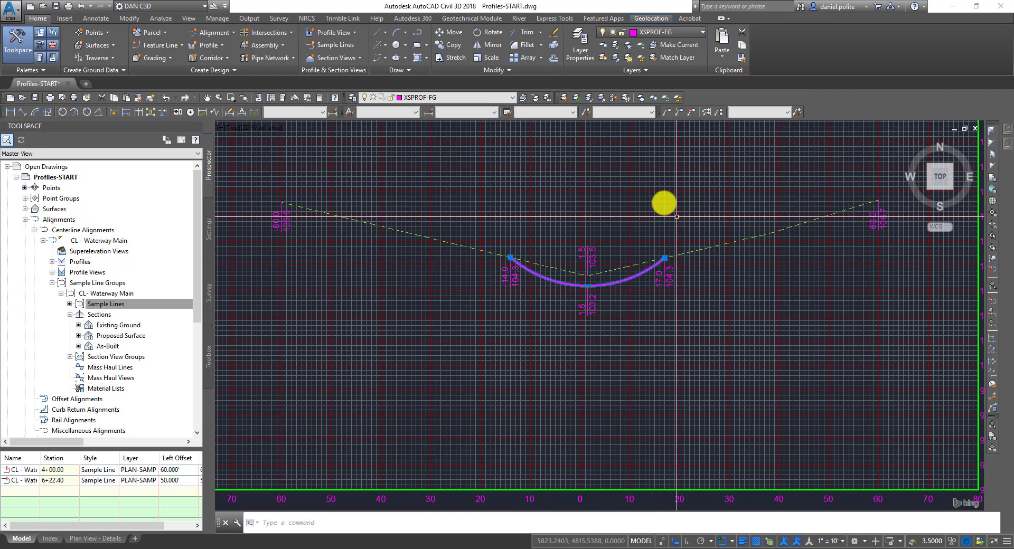
Examine the proposed waterway profile along the profile view and compare it with the channel arc in the 4+00 section view.
{"action": "scroll", "coordinate": [641, 229], "scroll_direction": "down", "scroll_amount": 6}
{"action": "middle_click_drag", "start_coordinate": [559, 229], "coordinate": [639, 355]}
{"action": "scroll", "coordinate": [533, 278], "scroll_direction": "down", "scroll_amount": 2}
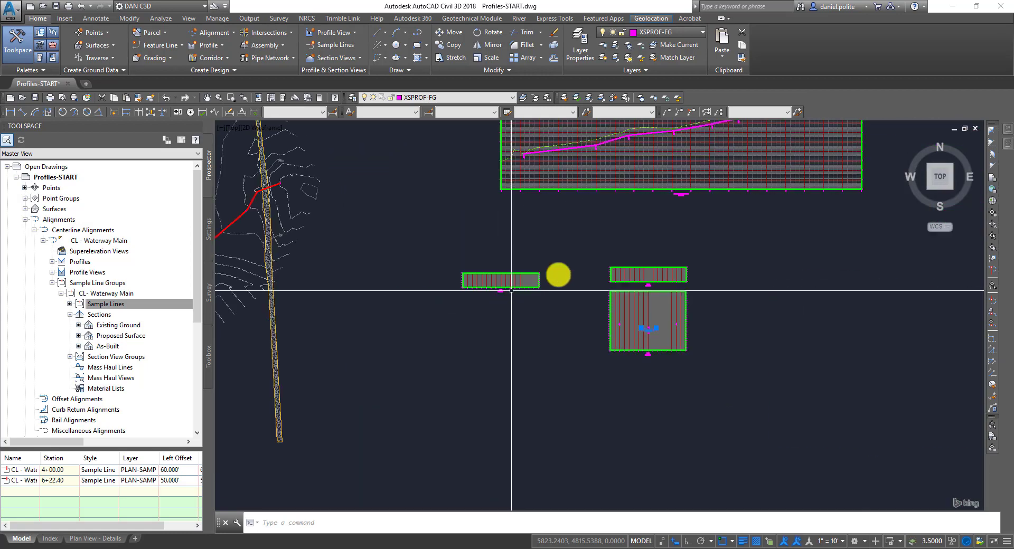
{"action": "middle_click_drag", "start_coordinate": [608, 224], "coordinate": [561, 342]}
{"action": "scroll", "coordinate": [529, 280], "scroll_direction": "up", "scroll_amount": 5}
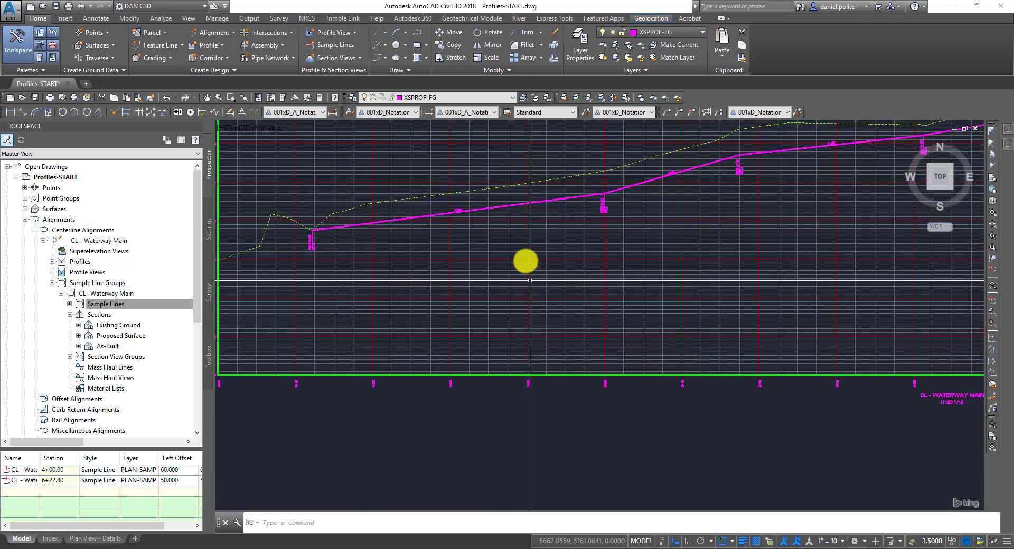
{"action": "left_click", "coordinate": [523, 203]}
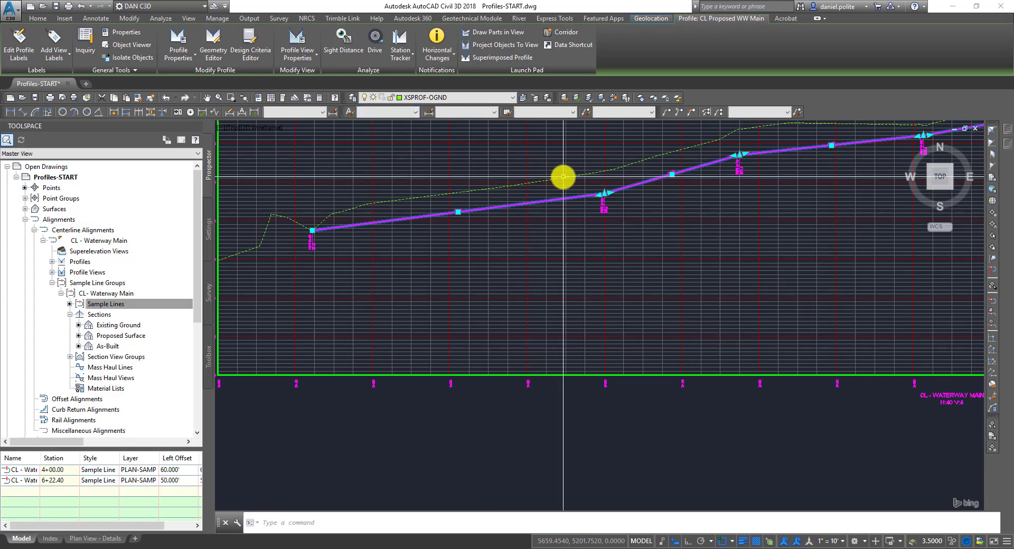
{"action": "middle_click_drag", "start_coordinate": [686, 172], "coordinate": [410, 319]}
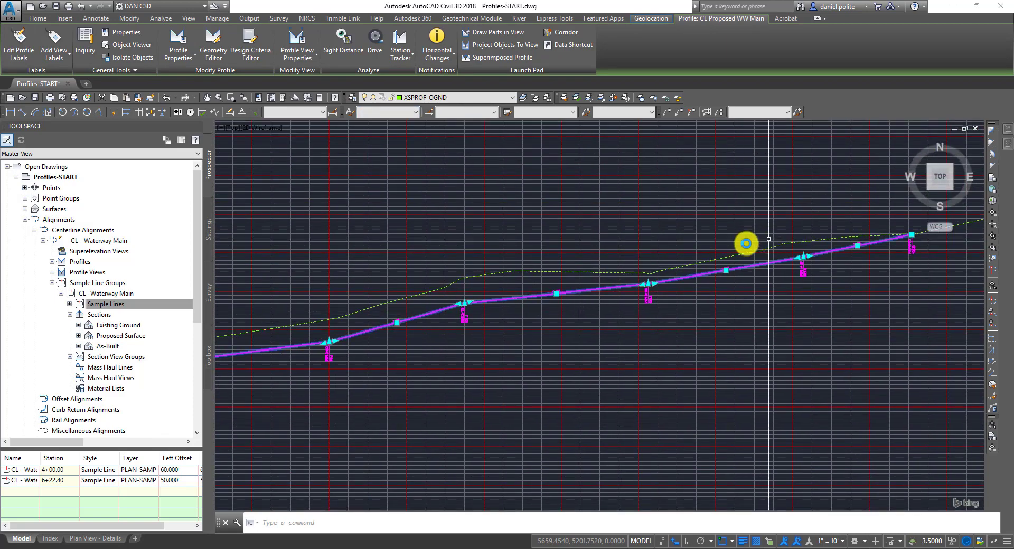
{"action": "mouse_move", "coordinate": [849, 243]}
{"action": "middle_mouse_down"}
{"action": "mouse_move", "coordinate": [660, 281]}
{"action": "mouse_move", "coordinate": [762, 199]}
{"action": "middle_mouse_up"}
{"action": "scroll", "coordinate": [699, 267], "scroll_direction": "up", "scroll_amount": 2}
{"action": "scroll", "coordinate": [702, 271], "scroll_direction": "down", "scroll_amount": 2}
{"action": "scroll", "coordinate": [703, 272], "scroll_direction": "down", "scroll_amount": 4}
{"action": "scroll", "coordinate": [675, 336], "scroll_direction": "up", "scroll_amount": 4}
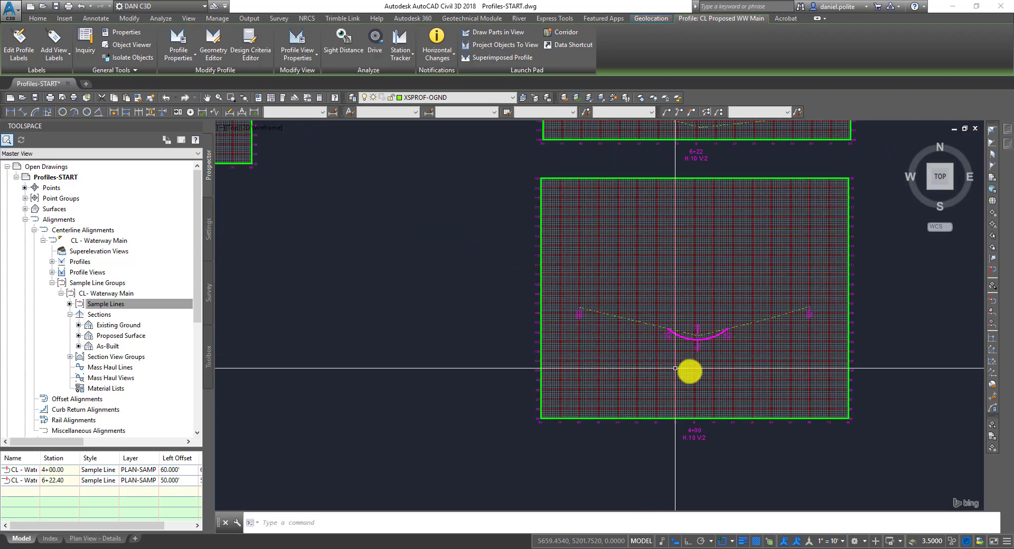
{"action": "scroll", "coordinate": [714, 318], "scroll_direction": "up", "scroll_amount": 5}
{"action": "key", "text": "Escape"}
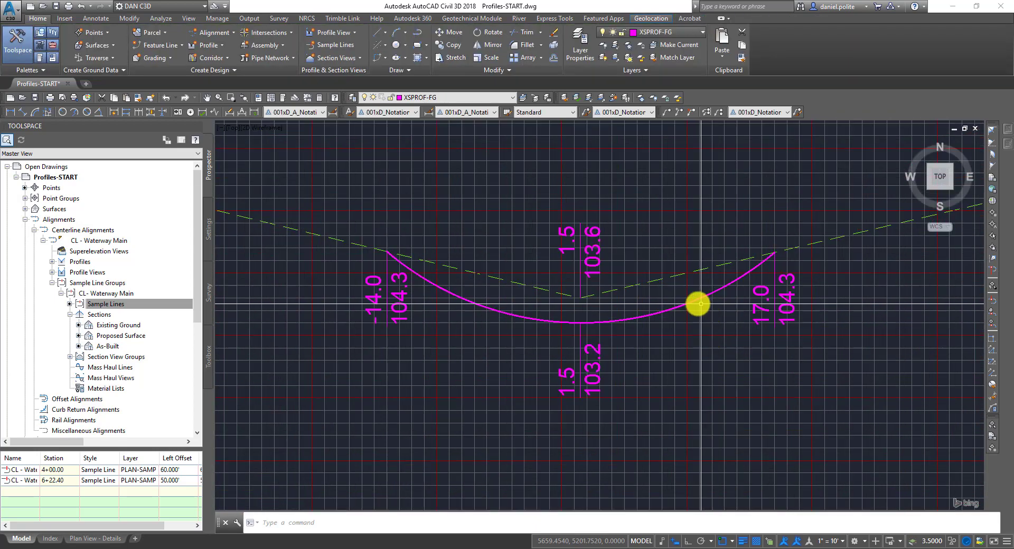
Set the 4+00 section view's user-specified elevation range to a minimum of 100' and a maximum of 107'.
{"action": "left_click", "coordinate": [681, 308]}
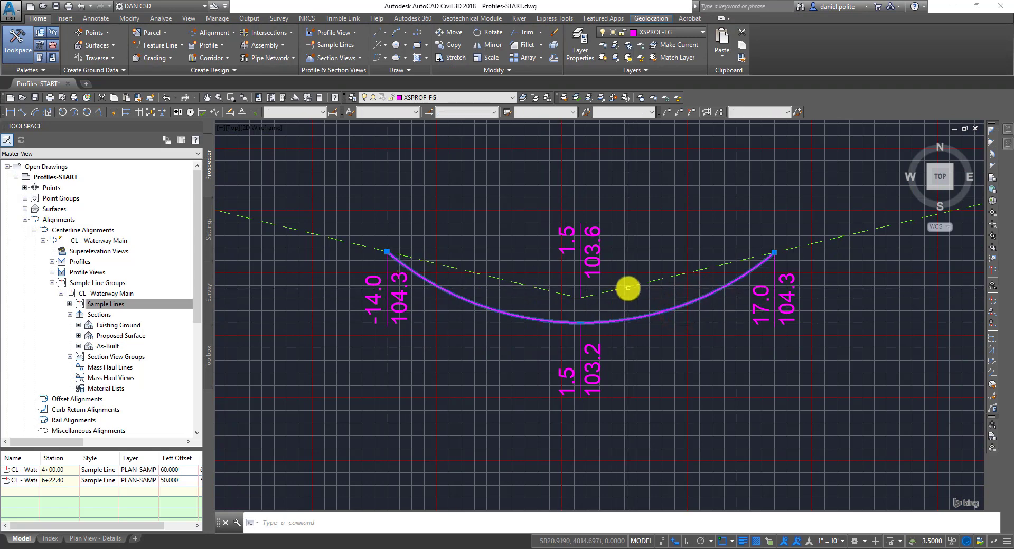
{"action": "scroll", "coordinate": [628, 288], "scroll_direction": "down", "scroll_amount": 5}
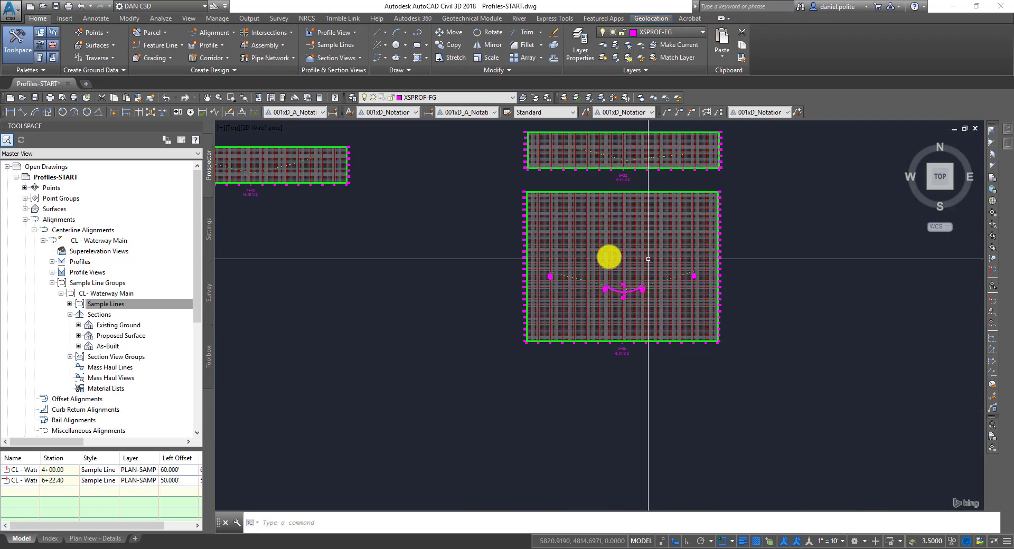
{"action": "scroll", "coordinate": [674, 342], "scroll_direction": "up", "scroll_amount": 3}
{"action": "left_click", "coordinate": [678, 340]}
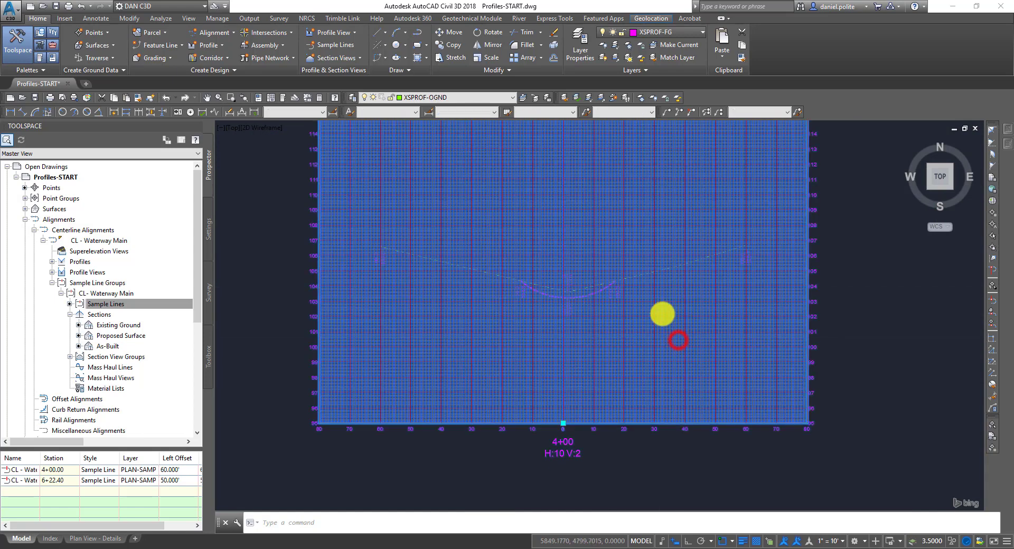
{"action": "right_click", "coordinate": [662, 314]}
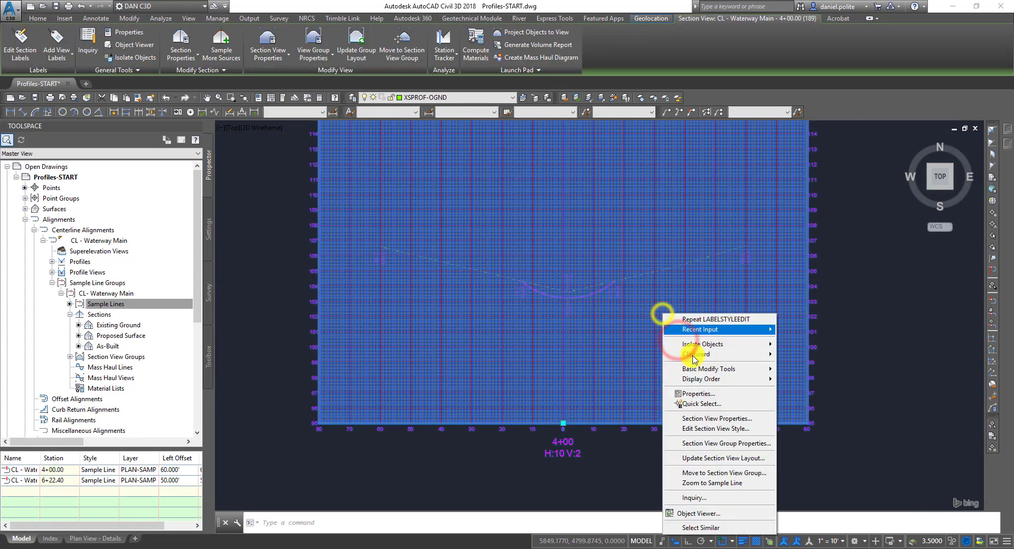
{"action": "left_click", "coordinate": [733, 419]}
{"action": "left_click_drag", "start_coordinate": [371, 207], "coordinate": [261, 223]}
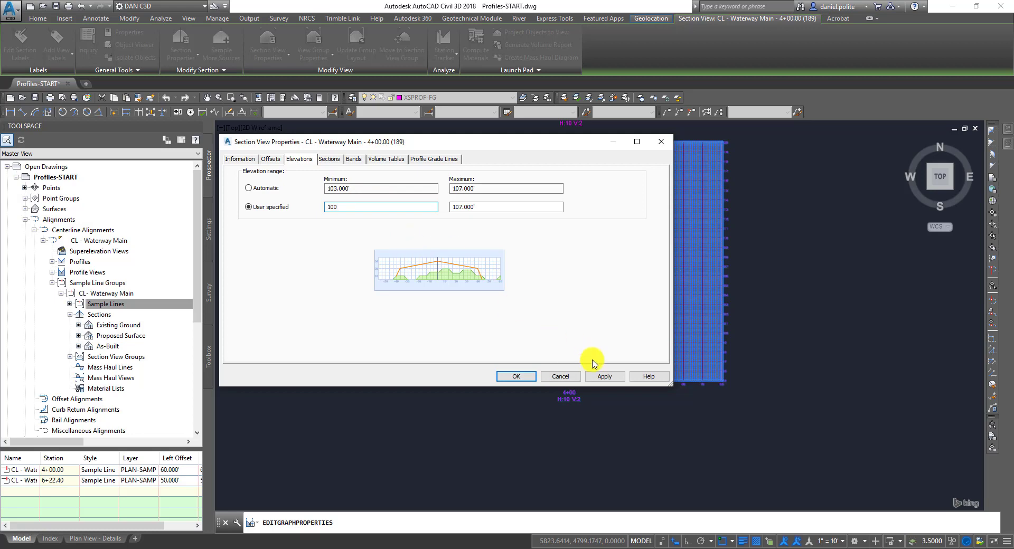
{"action": "left_click", "coordinate": [599, 376]}
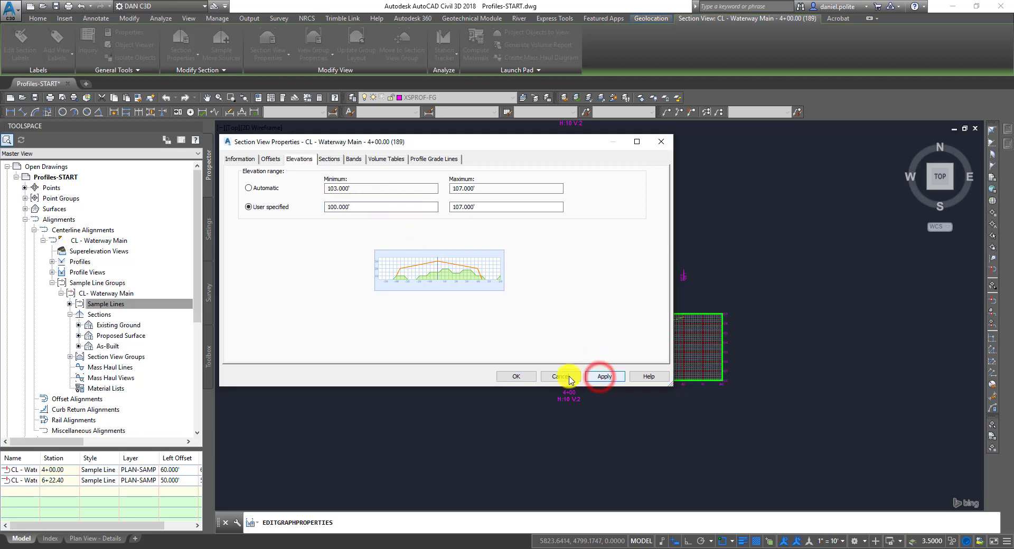
{"action": "left_click", "coordinate": [516, 376]}
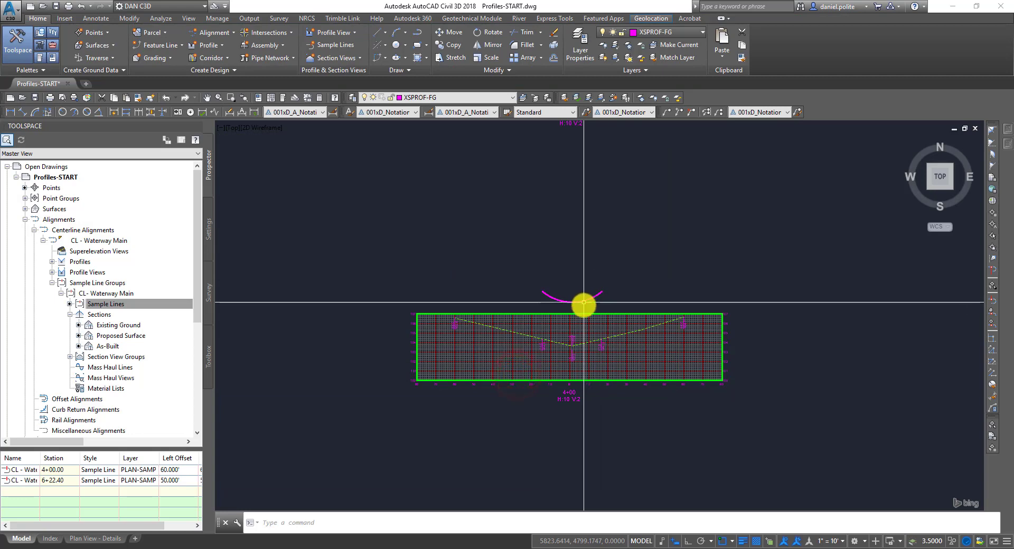
Move the channel arc from its low point onto the 1.5 offset, 103.2 elevation label point in the 4+00 section view.
{"action": "scroll", "coordinate": [586, 301], "scroll_direction": "up", "scroll_amount": 3}
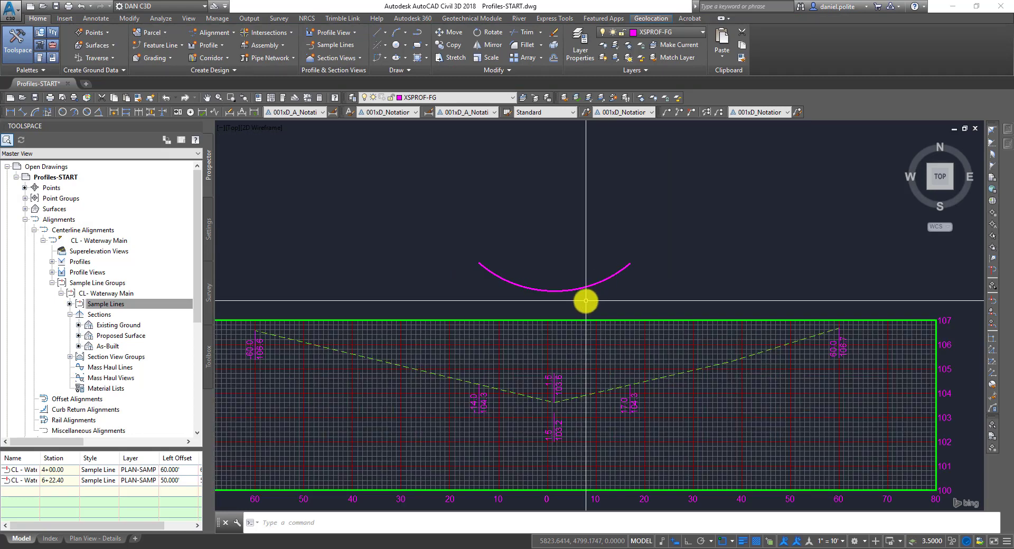
{"action": "scroll", "coordinate": [572, 346], "scroll_direction": "up", "scroll_amount": 5}
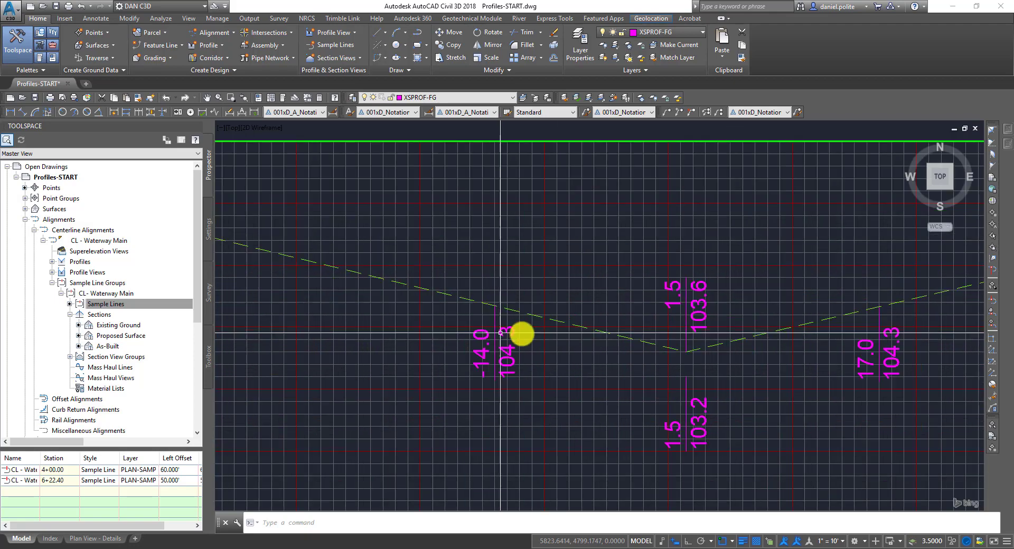
{"action": "scroll", "coordinate": [659, 230], "scroll_direction": "down", "scroll_amount": 5}
{"action": "left_click", "coordinate": [667, 227]}
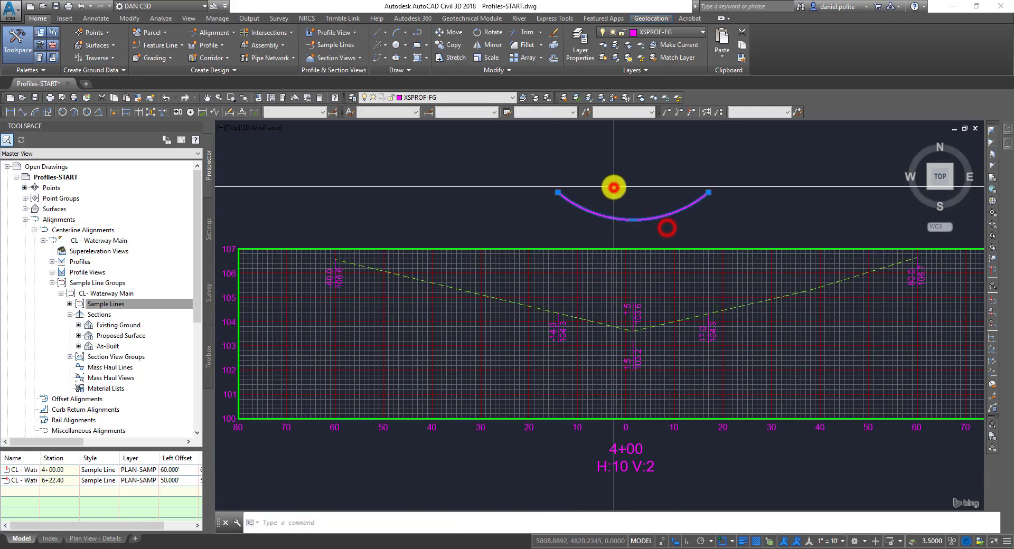
{"action": "left_click", "coordinate": [613, 187]}
{"action": "key", "text": "Return"}
{"action": "scroll", "coordinate": [632, 240], "scroll_direction": "up", "scroll_amount": 3}
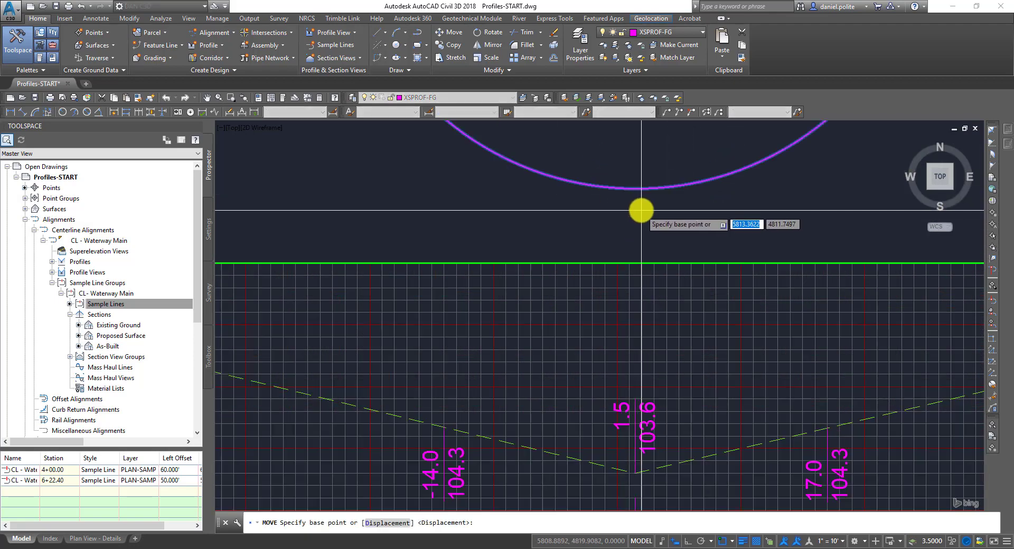
{"action": "left_click", "coordinate": [634, 191]}
{"action": "scroll", "coordinate": [640, 343], "scroll_direction": "down", "scroll_amount": 4}
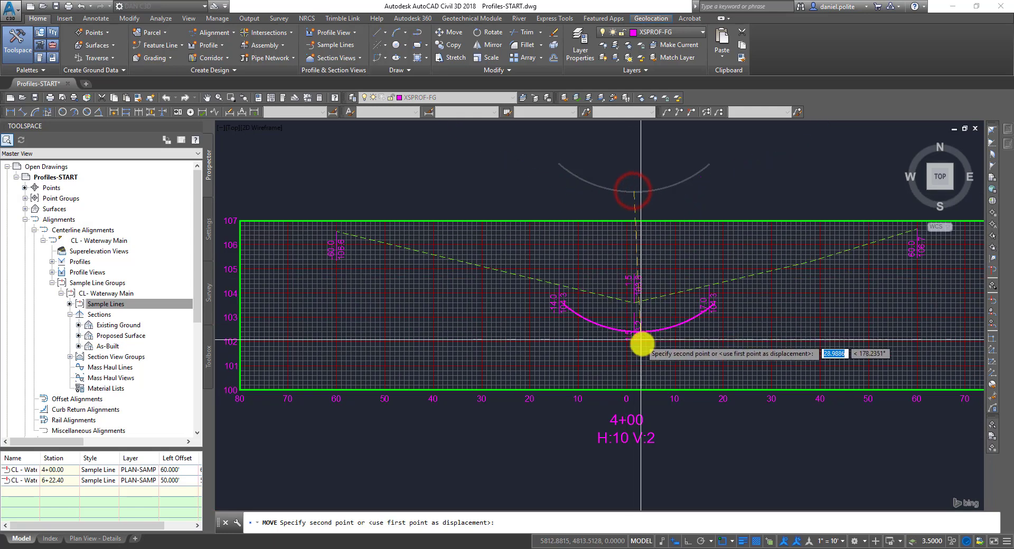
{"action": "scroll", "coordinate": [636, 289], "scroll_direction": "up", "scroll_amount": 5}
{"action": "left_click", "coordinate": [613, 225]}
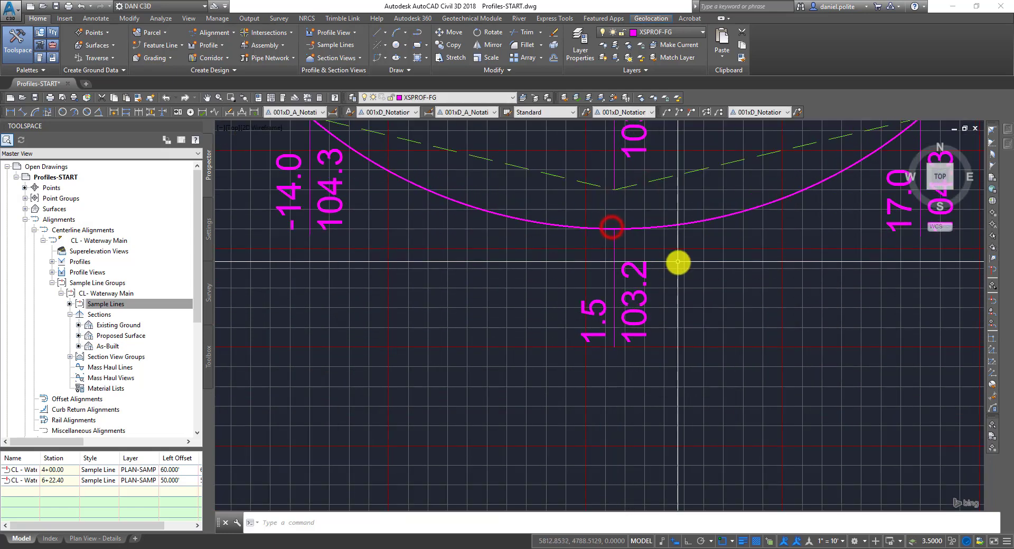
{"action": "scroll", "coordinate": [678, 264], "scroll_direction": "down", "scroll_amount": 4}
{"action": "scroll", "coordinate": [537, 210], "scroll_direction": "up", "scroll_amount": 2}
{"action": "scroll", "coordinate": [663, 235], "scroll_direction": "down", "scroll_amount": 6}
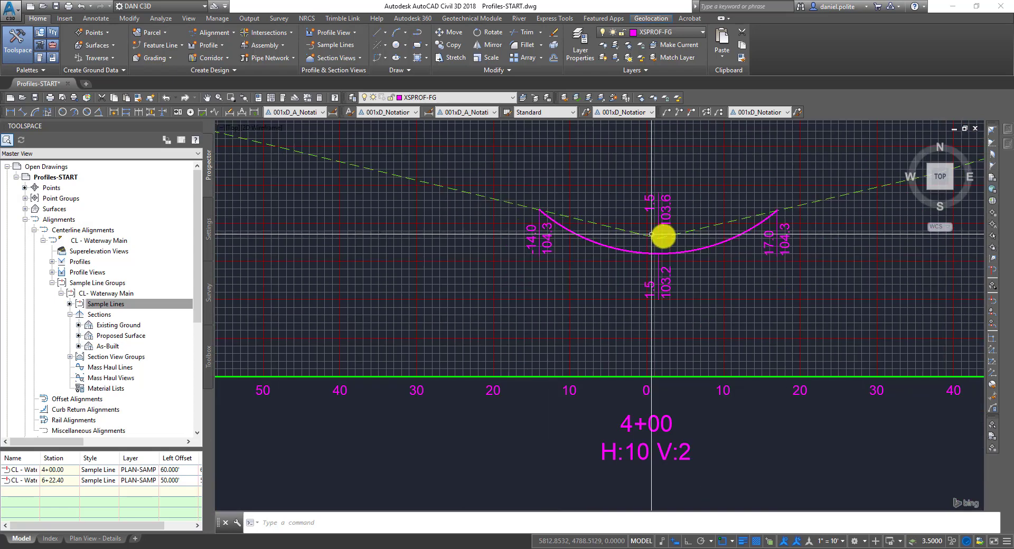
{"action": "scroll", "coordinate": [619, 285], "scroll_direction": "up", "scroll_amount": 4}
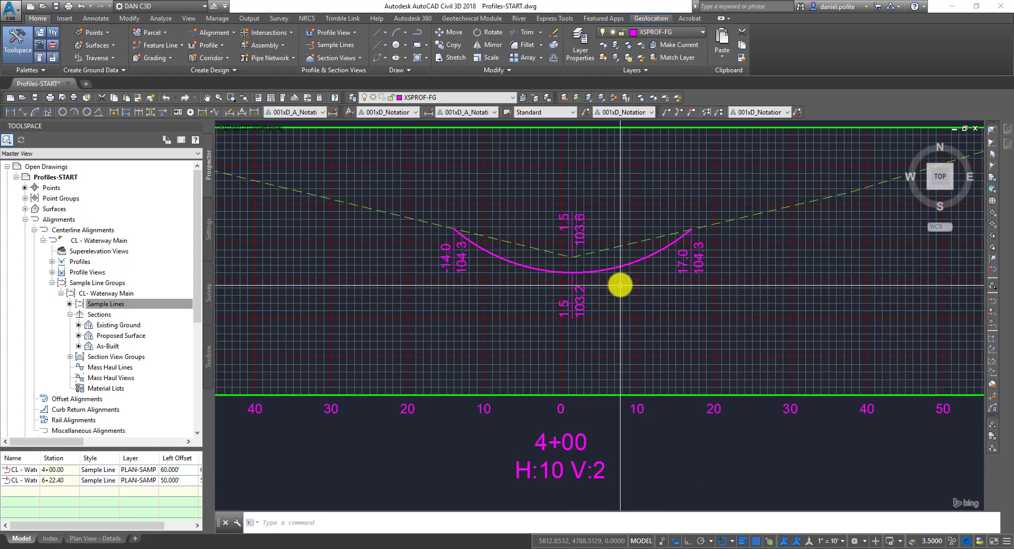
{"action": "left_click", "coordinate": [615, 267]}
{"action": "scroll", "coordinate": [620, 215], "scroll_direction": "down", "scroll_amount": 4}
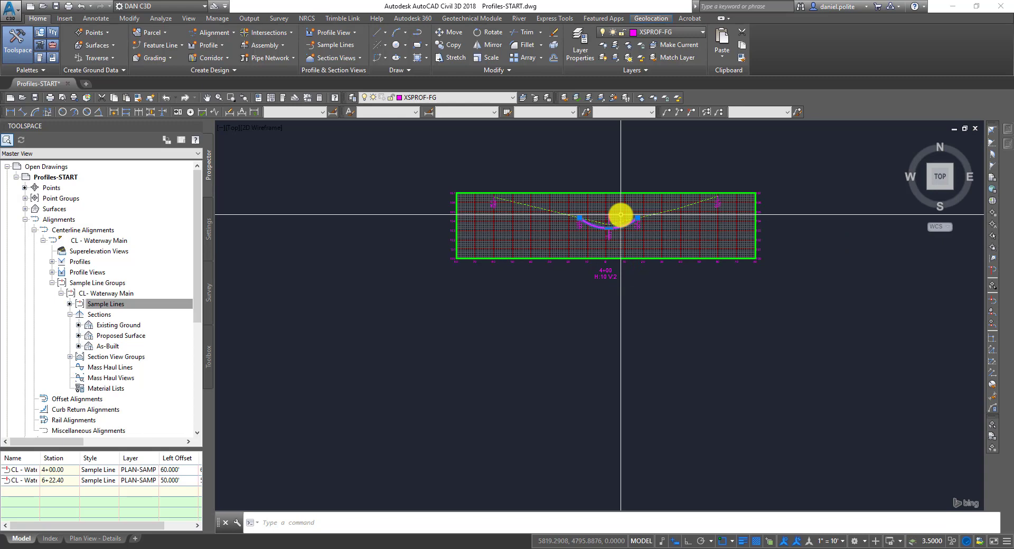
{"action": "scroll", "coordinate": [620, 214], "scroll_direction": "down", "scroll_amount": 3}
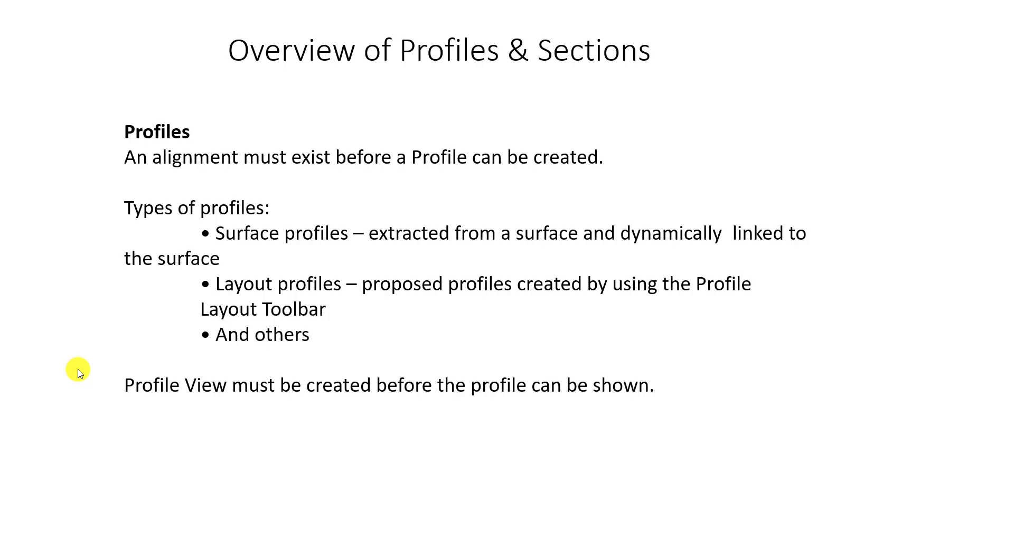
{"action": "left_click", "coordinate": [78, 370]}
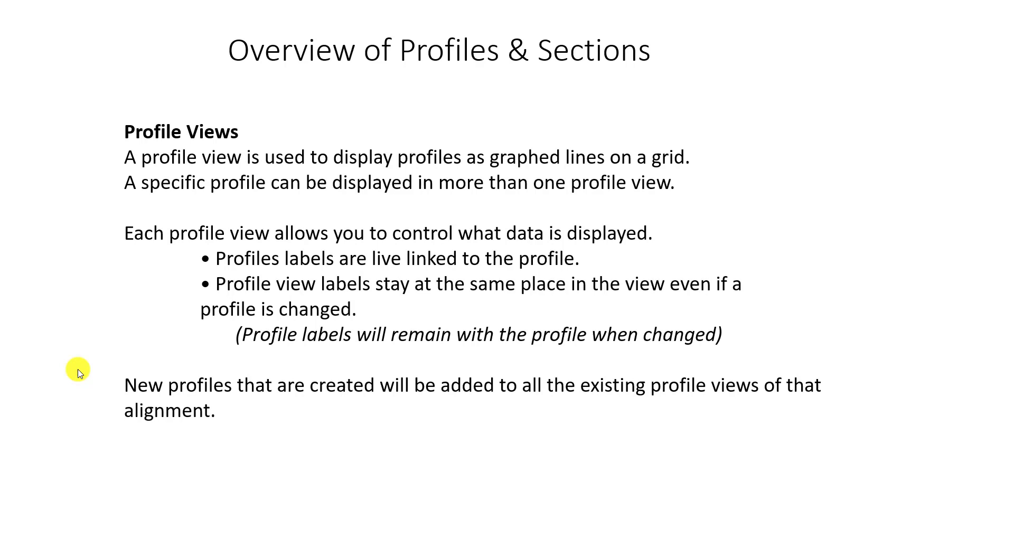
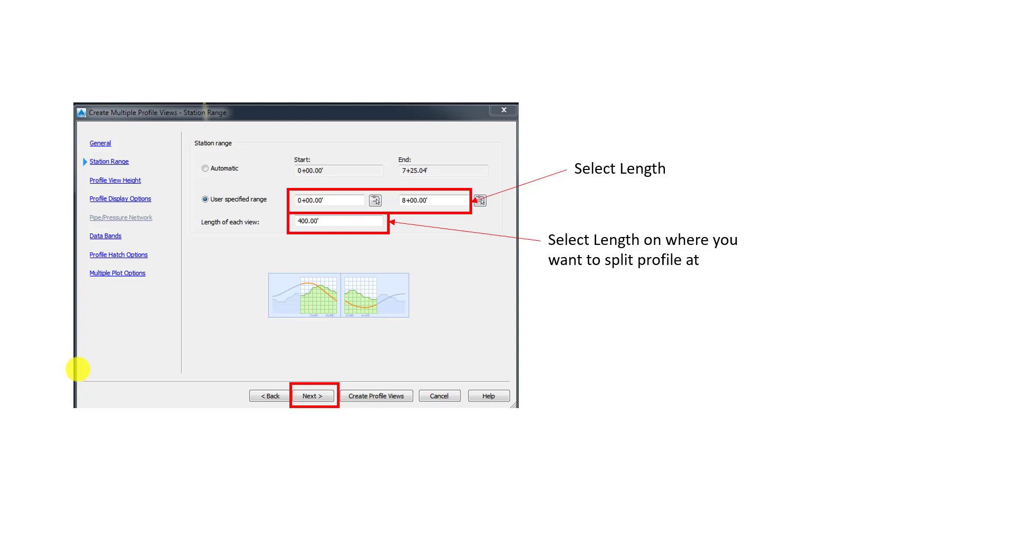
{"action": "key", "text": "Left"}
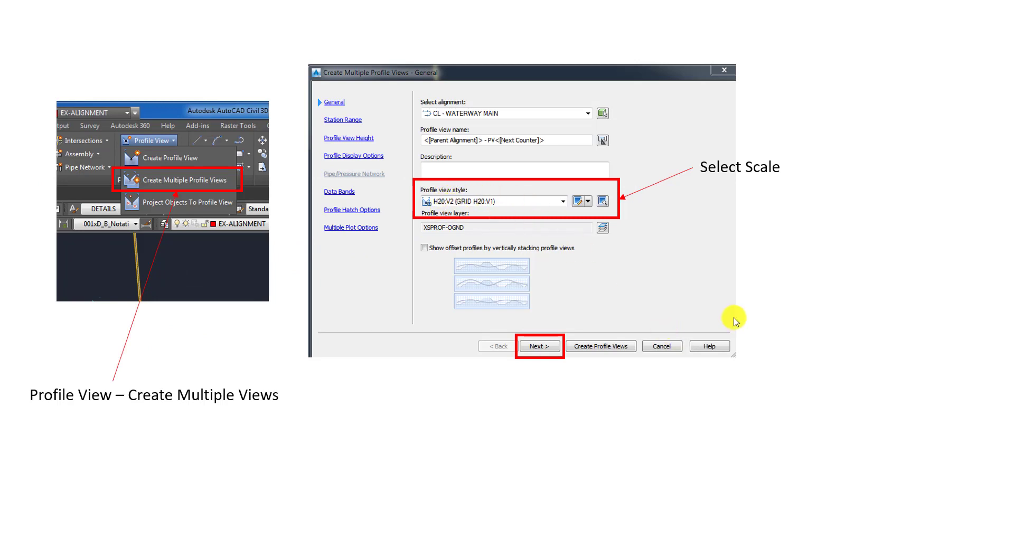
{"action": "left_click", "coordinate": [643, 285]}
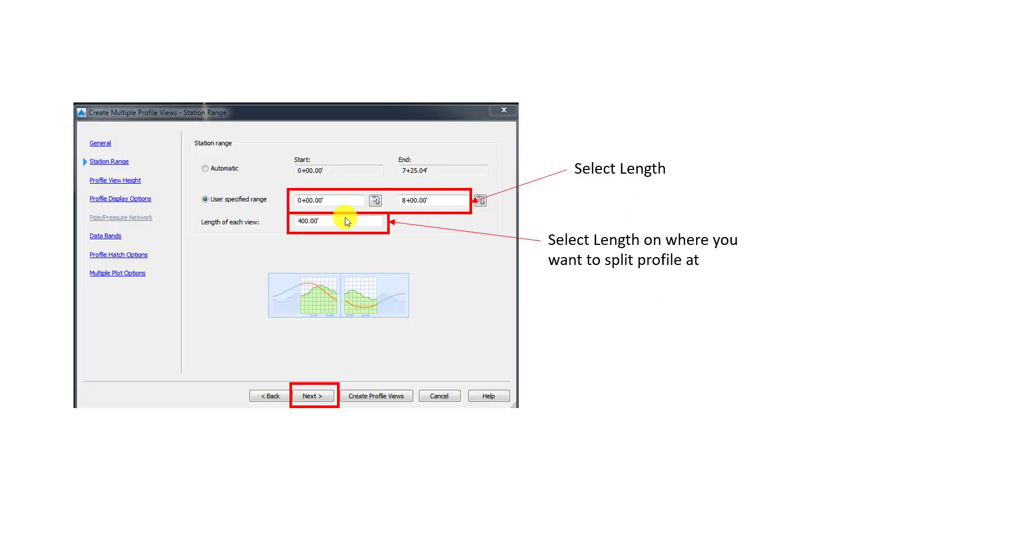
{"action": "left_click", "coordinate": [444, 322]}
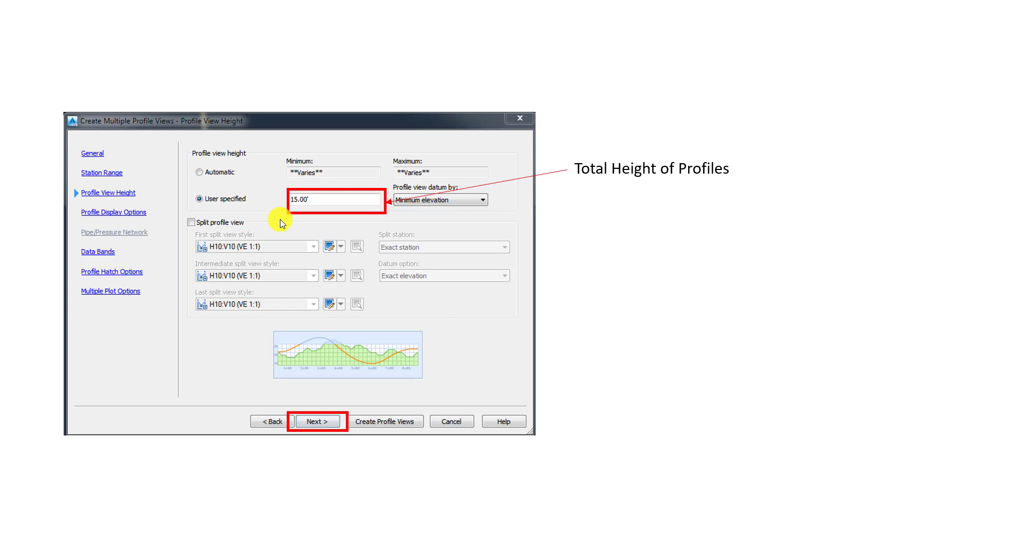
{"action": "left_click", "coordinate": [317, 422]}
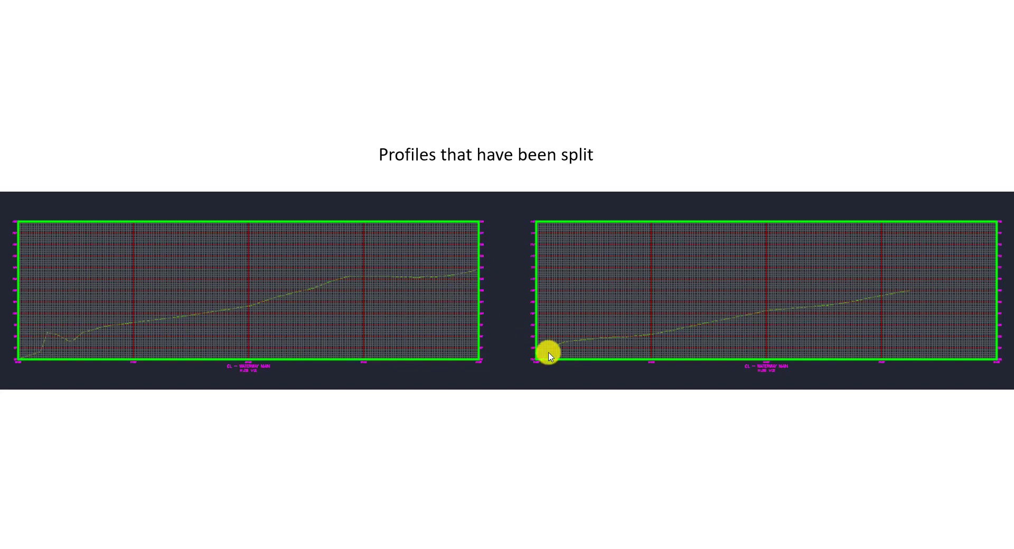
{"action": "left_click", "coordinate": [915, 287]}
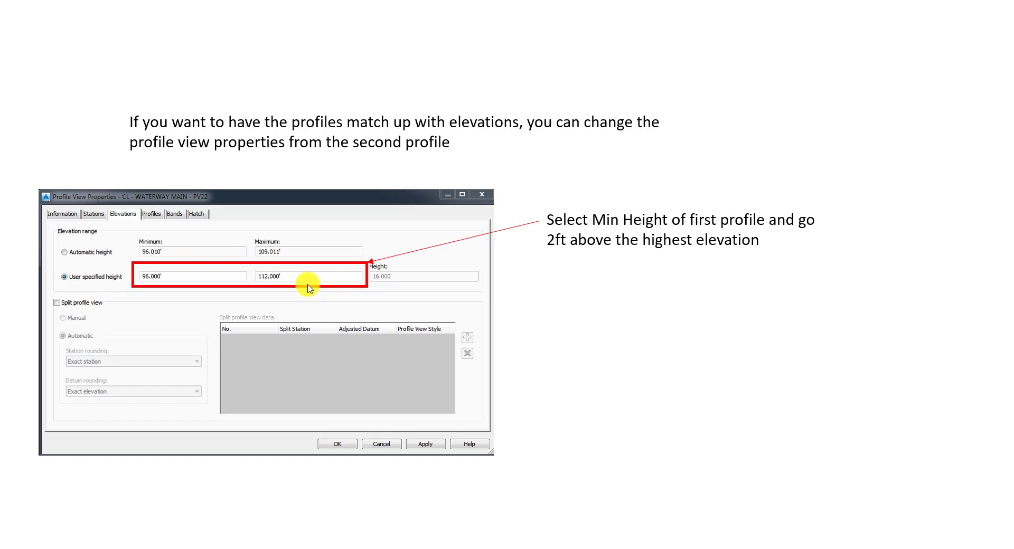
{"action": "key", "text": "Right"}
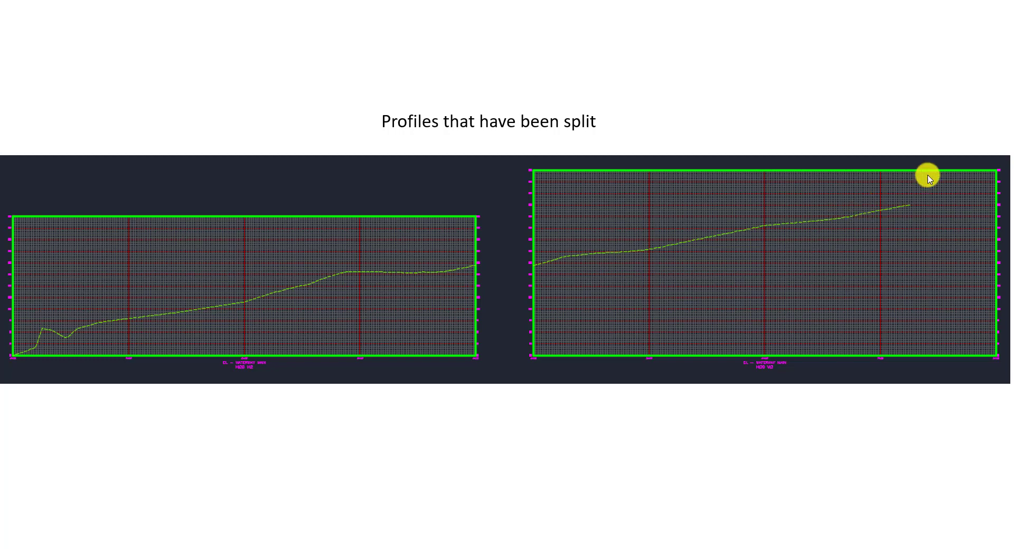
{"action": "left_click", "coordinate": [59, 350]}
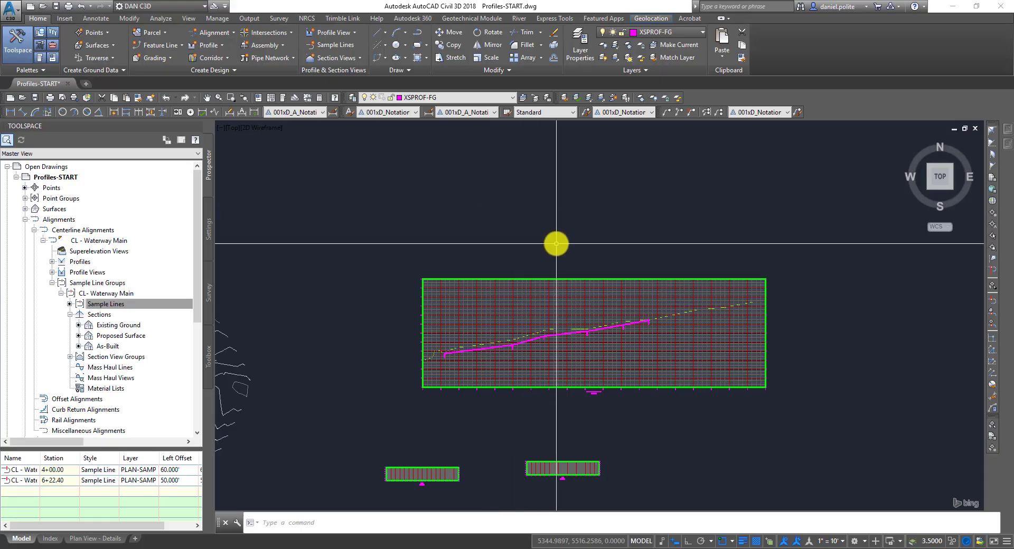
Start creating multiple profile views for the CL - Waterway Main alignment with the H20:V2 (GRID H20:V1) profile view style.
{"action": "scroll", "coordinate": [523, 232], "scroll_direction": "up", "scroll_amount": 2}
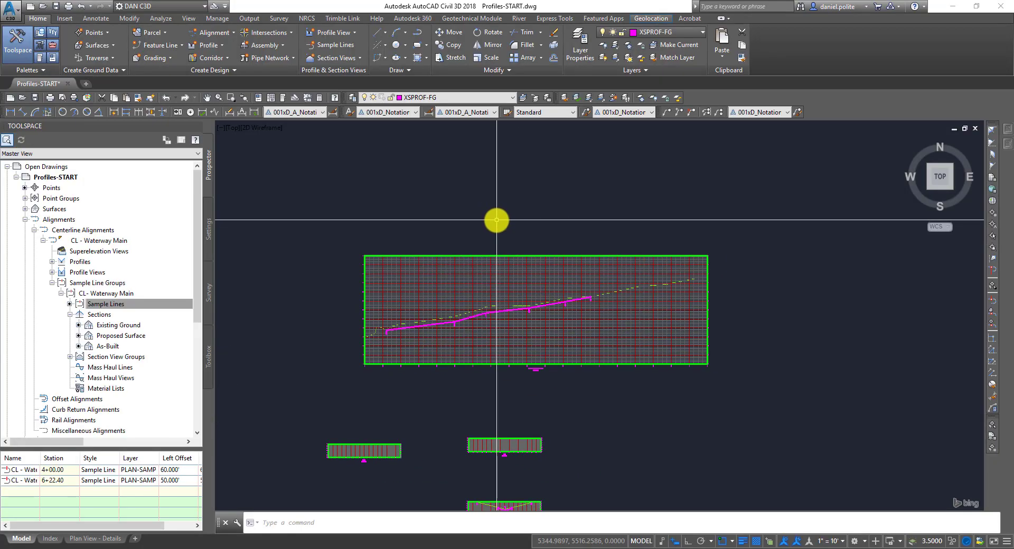
{"action": "left_click", "coordinate": [343, 37]}
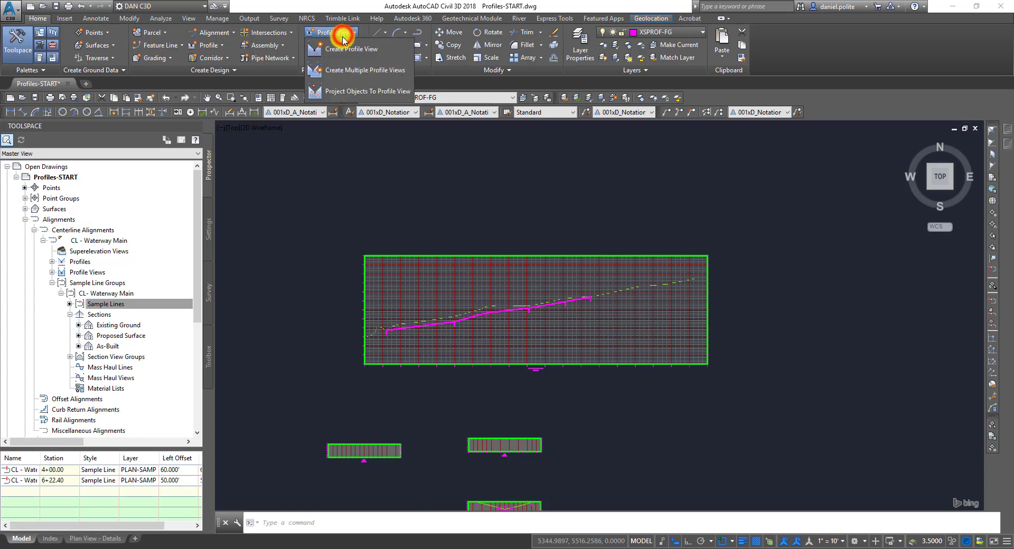
{"action": "left_click", "coordinate": [373, 77]}
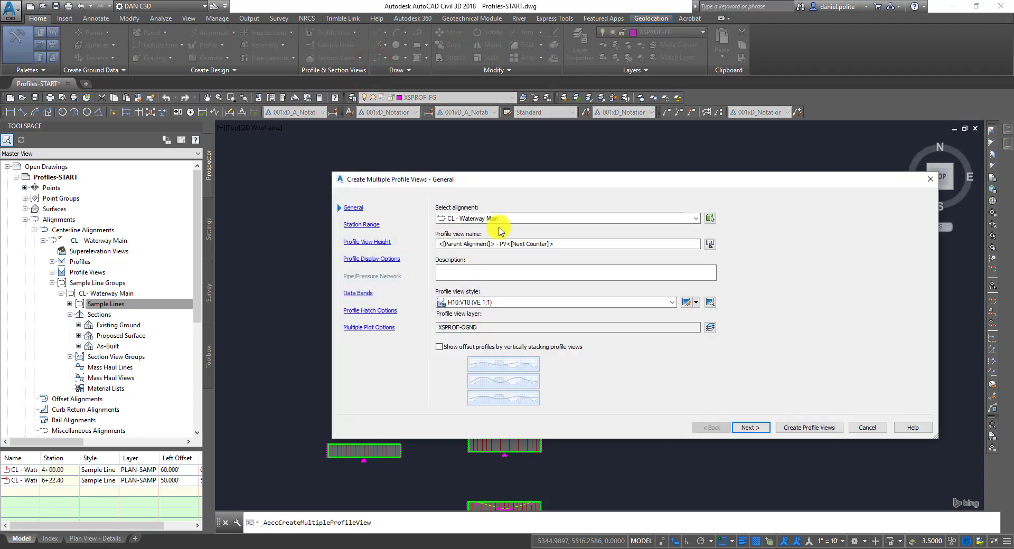
{"action": "left_click", "coordinate": [695, 219]}
{"action": "left_click", "coordinate": [698, 220]}
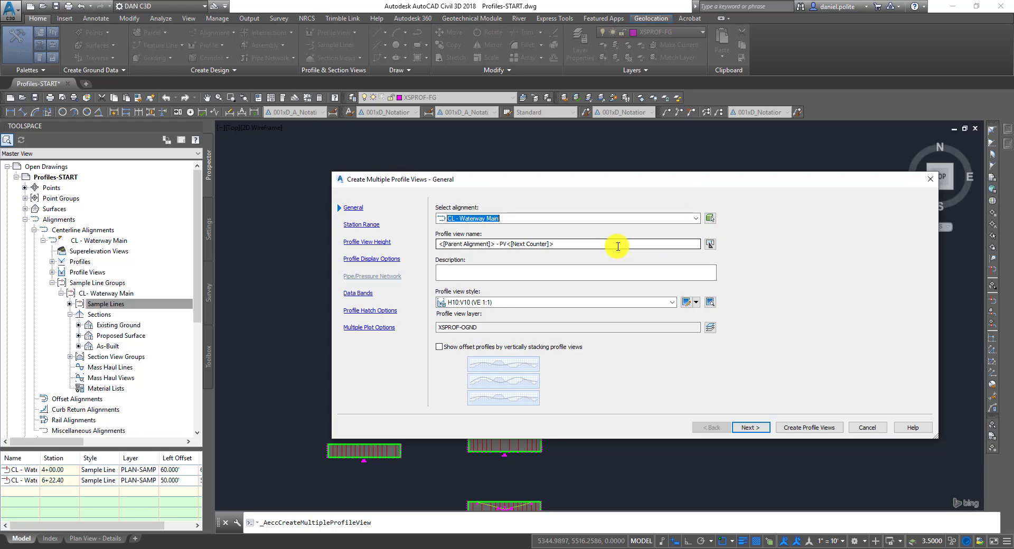
{"action": "left_click", "coordinate": [672, 302]}
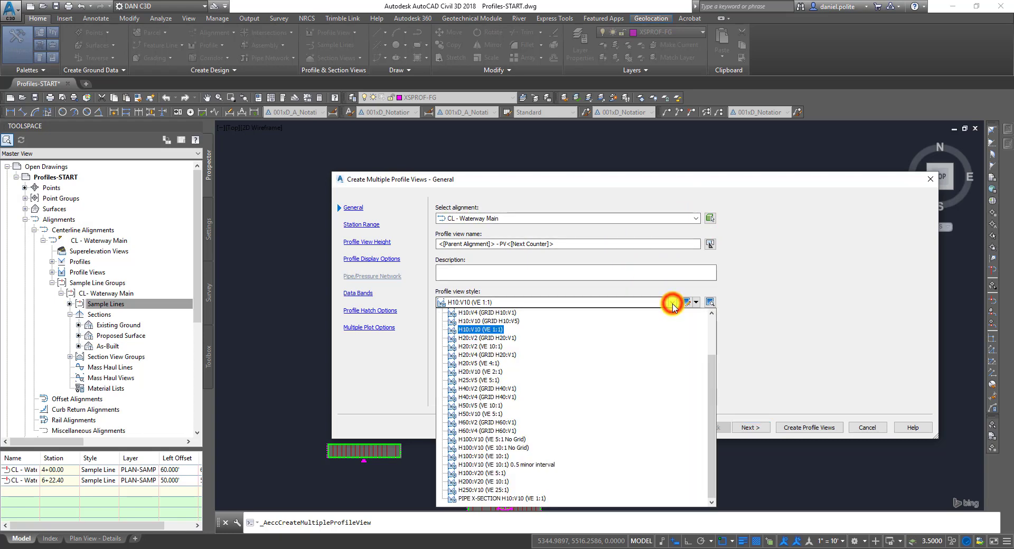
{"action": "left_click", "coordinate": [496, 341]}
{"action": "left_click", "coordinate": [754, 425]}
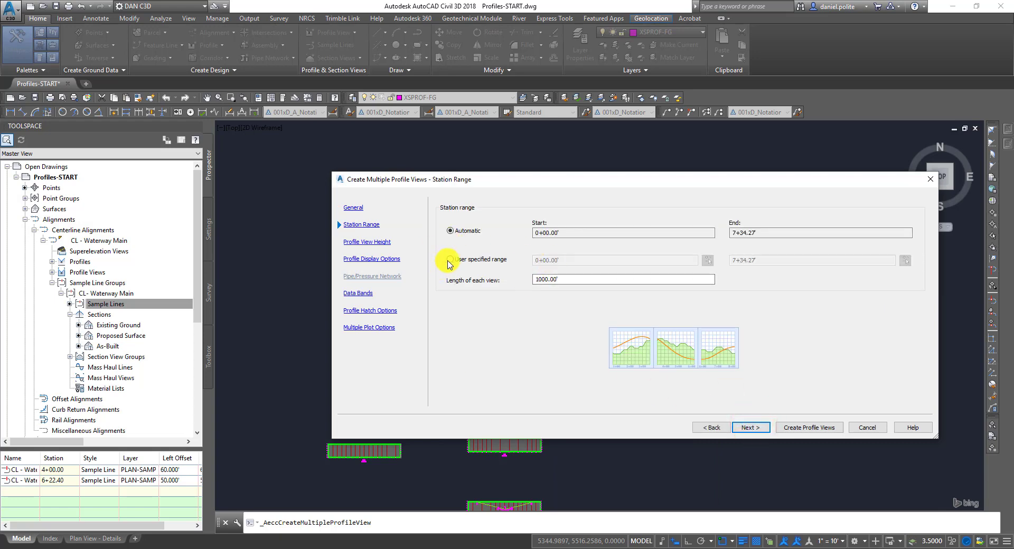
Use a user-specified station range from 0+00.00' to 7+34.27' and set the length of each view to 400'.
{"action": "left_click", "coordinate": [450, 259]}
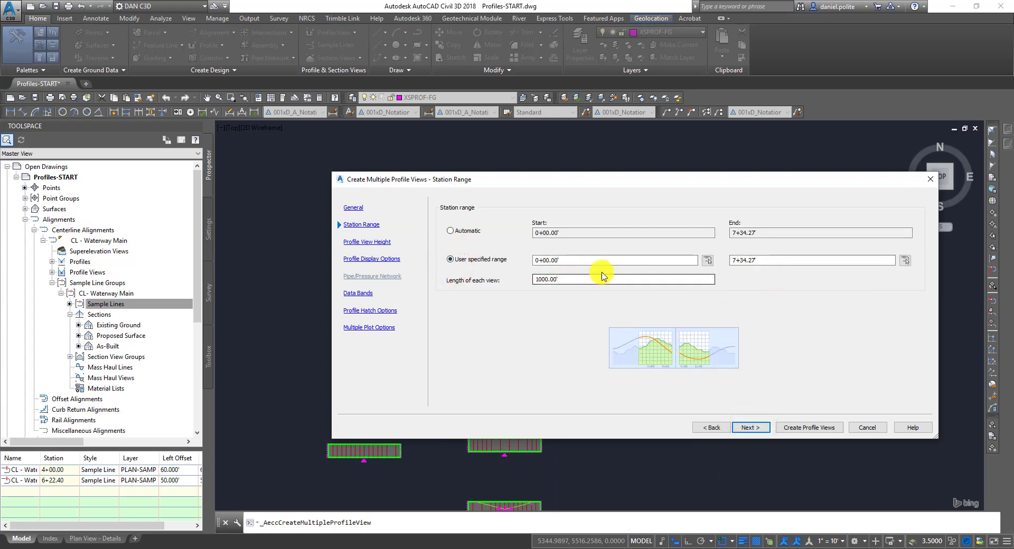
{"action": "left_click", "coordinate": [769, 260]}
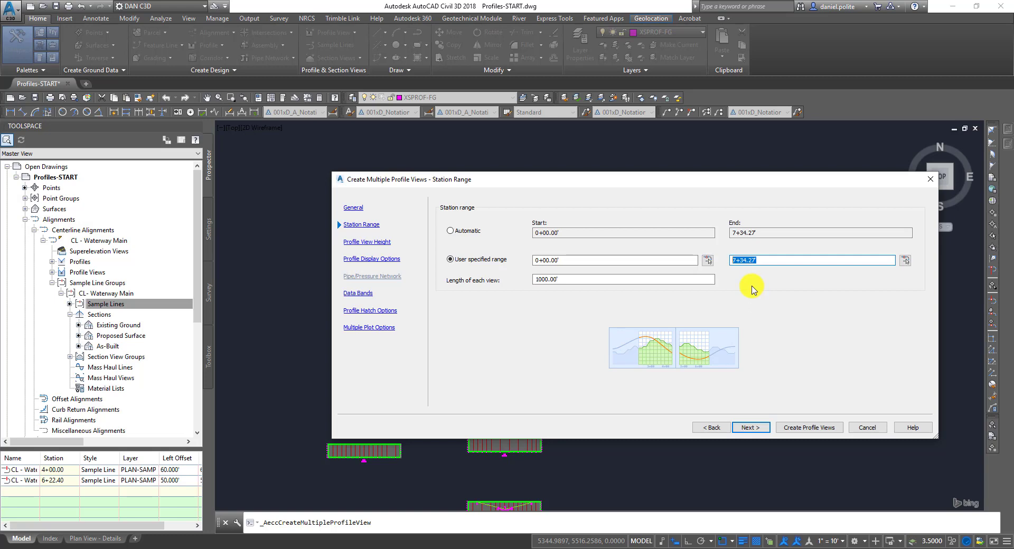
{"action": "left_click", "coordinate": [571, 279]}
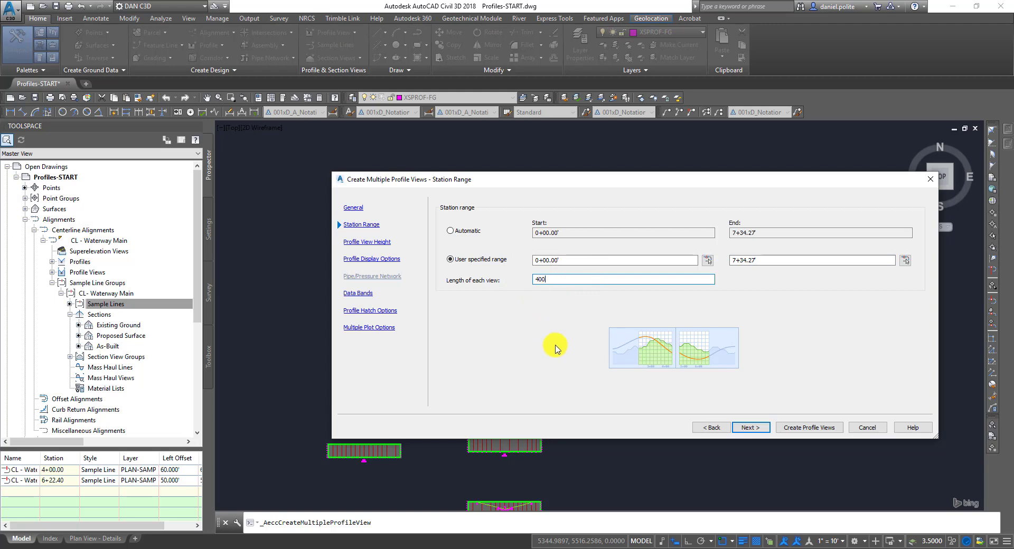
{"action": "left_click", "coordinate": [761, 428]}
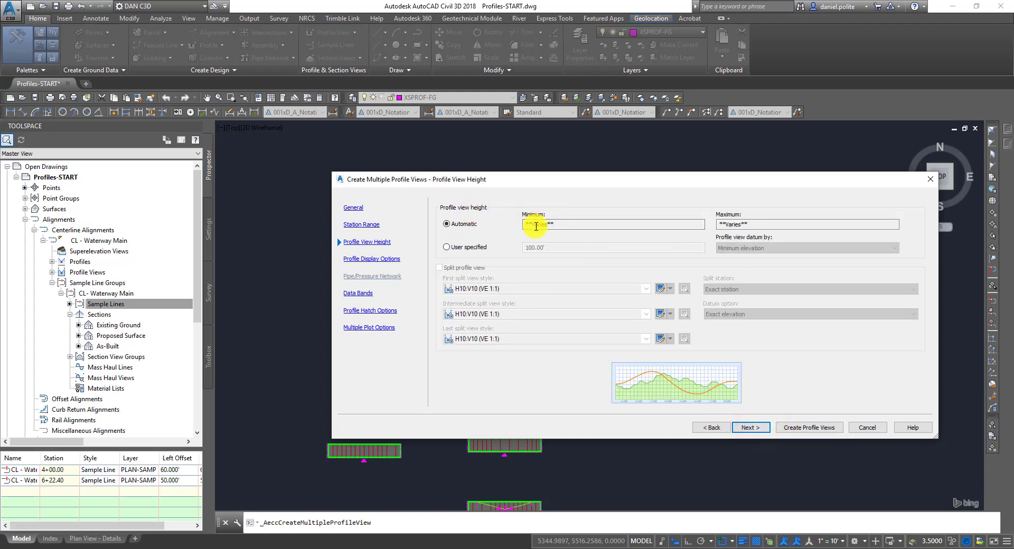
Set a user-specified profile view height of 15'.
{"action": "left_click", "coordinate": [447, 248]}
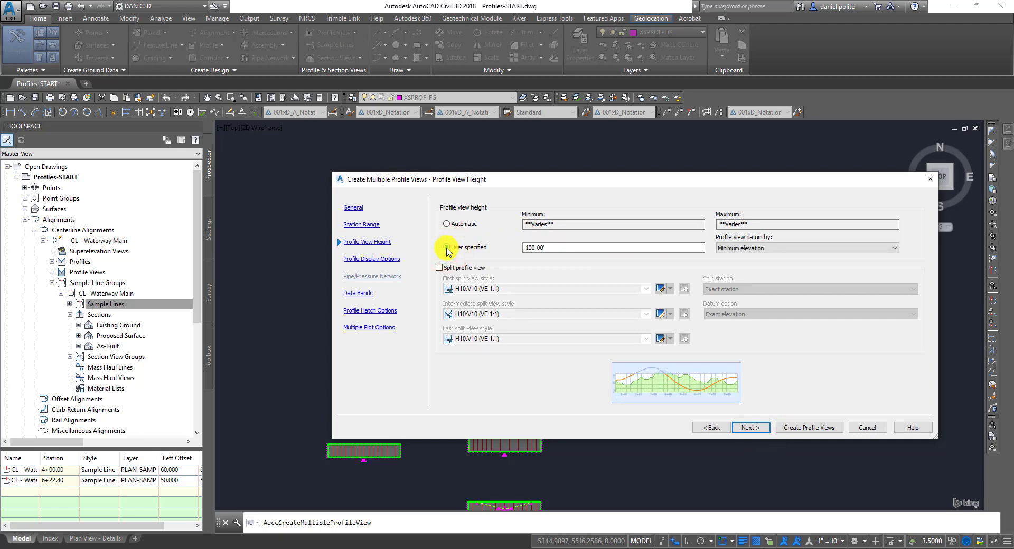
{"action": "double_click", "coordinate": [566, 246]}
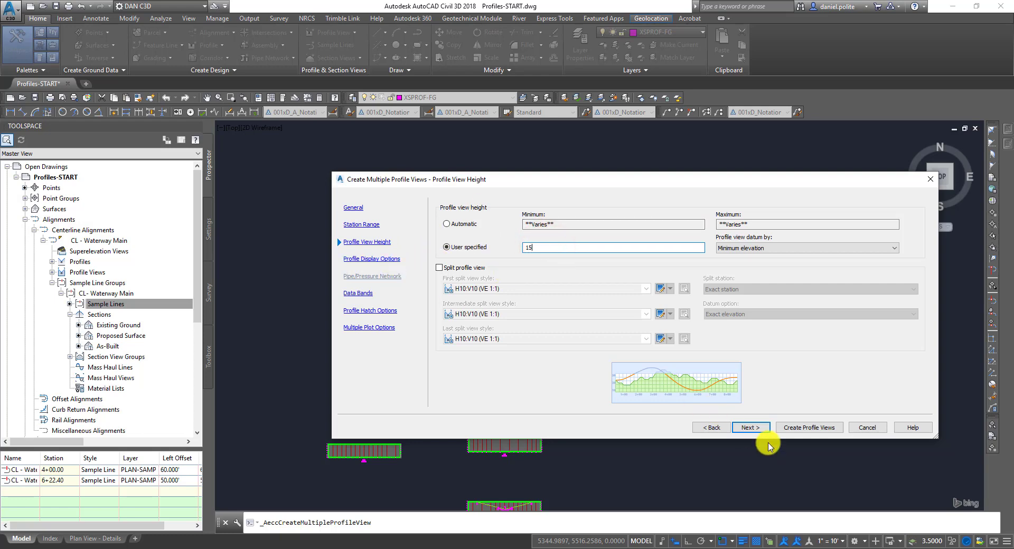
{"action": "left_click", "coordinate": [752, 427]}
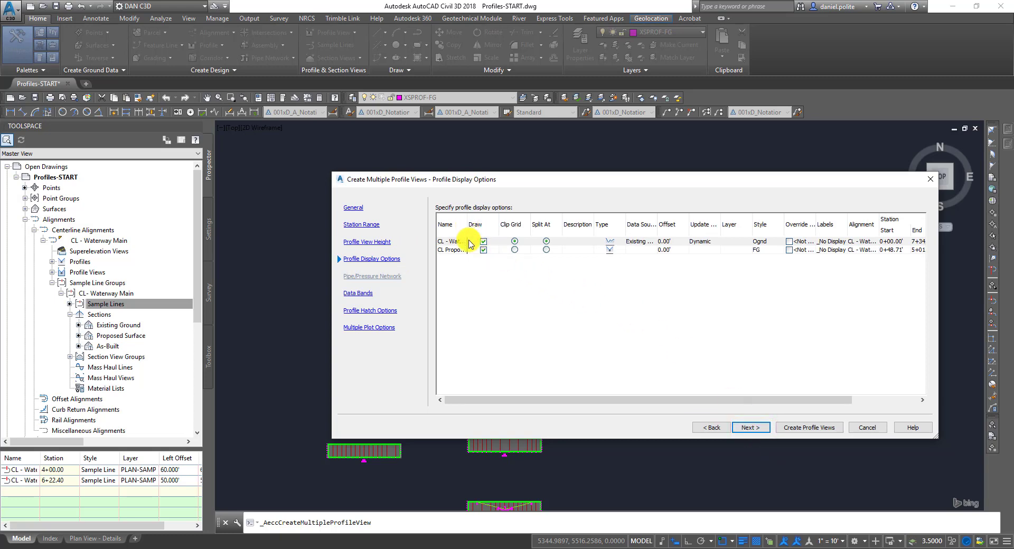
Keep both the existing ground and CL Proposed WW Main profiles drawn, and accept the default data band and hatch options.
{"action": "left_click_drag", "start_coordinate": [466, 217], "coordinate": [506, 219]}
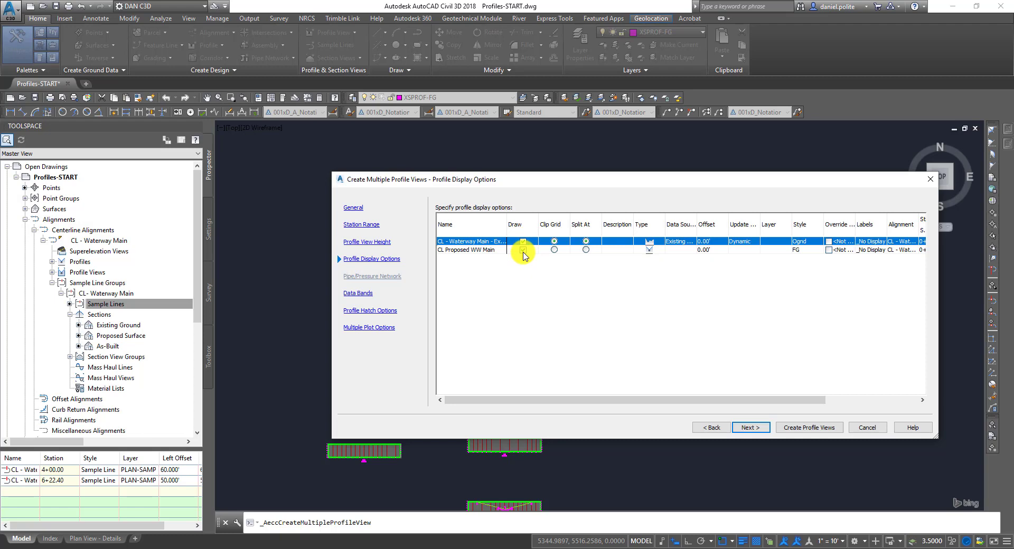
{"action": "left_click", "coordinate": [523, 250]}
{"action": "left_click", "coordinate": [762, 432]}
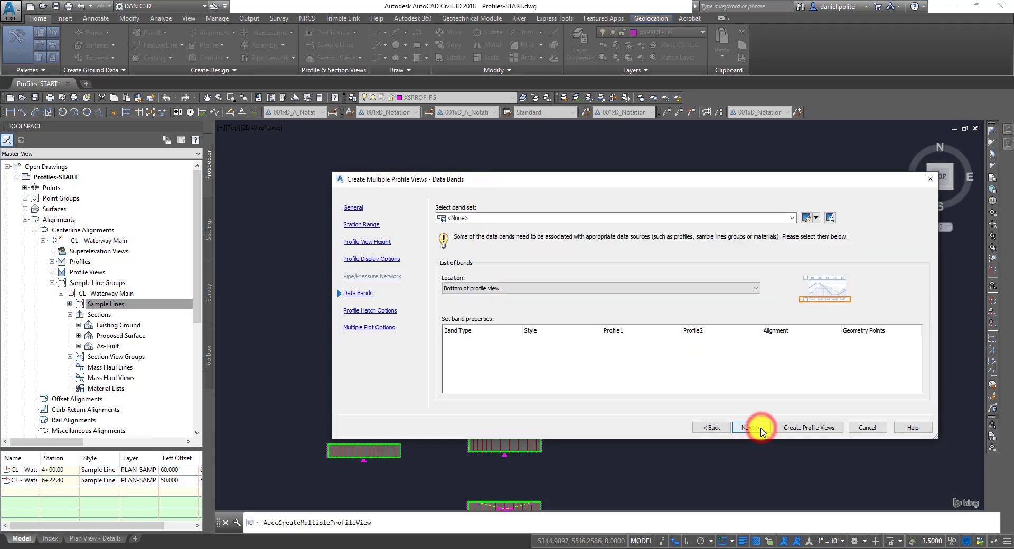
{"action": "left_click", "coordinate": [760, 429]}
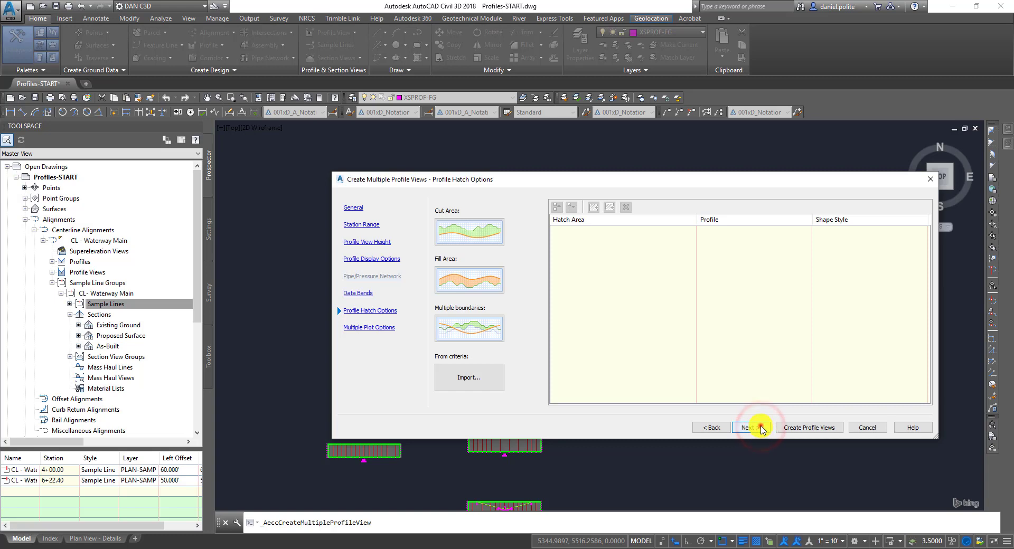
{"action": "left_click", "coordinate": [760, 429]}
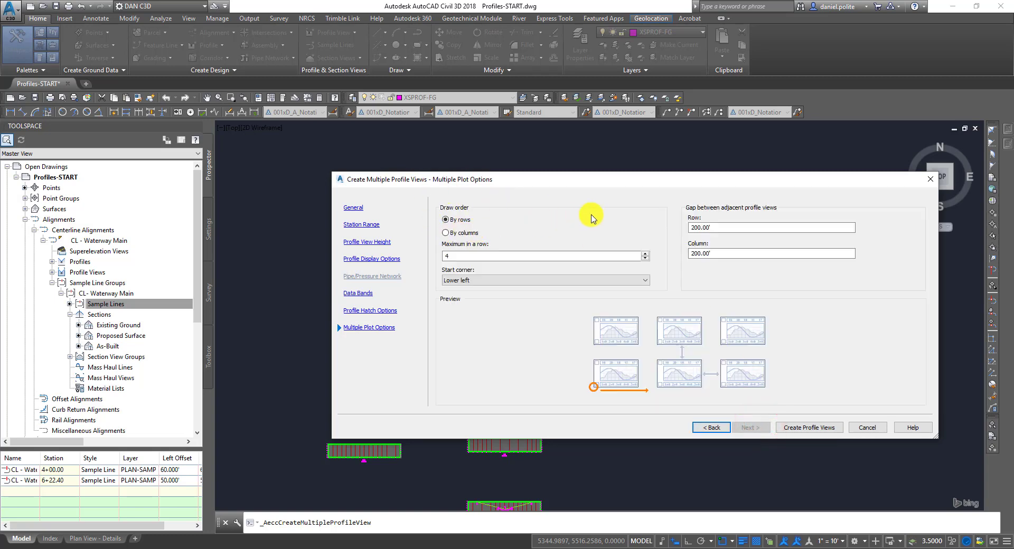
Set the row and column gaps between adjacent profile views to 50' and place the split views beside the existing full profile view.
{"action": "double_click", "coordinate": [711, 226]}
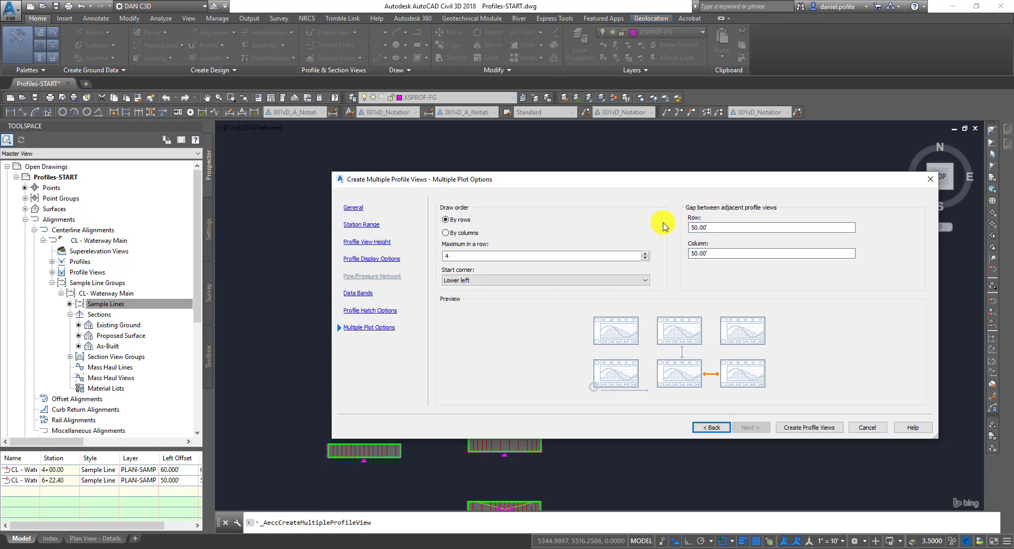
{"action": "left_click", "coordinate": [802, 427]}
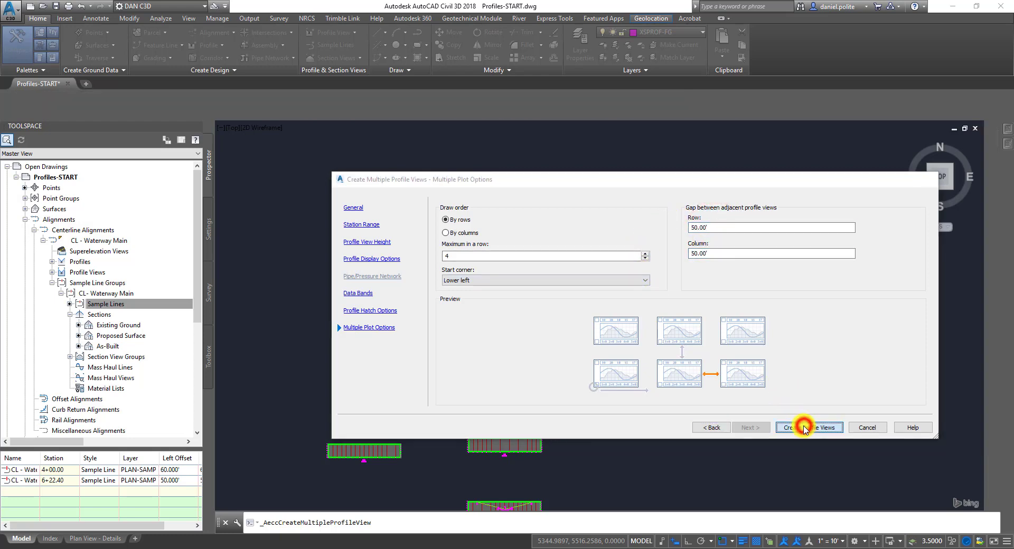
{"action": "scroll", "coordinate": [607, 317], "scroll_direction": "down", "scroll_amount": 4}
{"action": "left_click", "coordinate": [681, 335]}
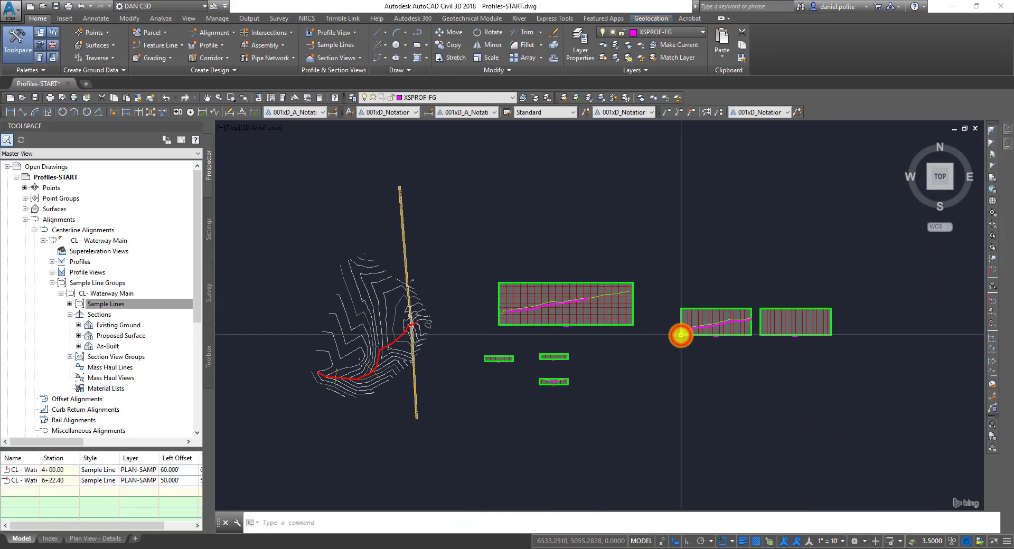
Examine the profiles, stations and elevation labels where the two split profile views meet, and compare their datum elevations.
{"action": "scroll", "coordinate": [765, 327], "scroll_direction": "up", "scroll_amount": 5}
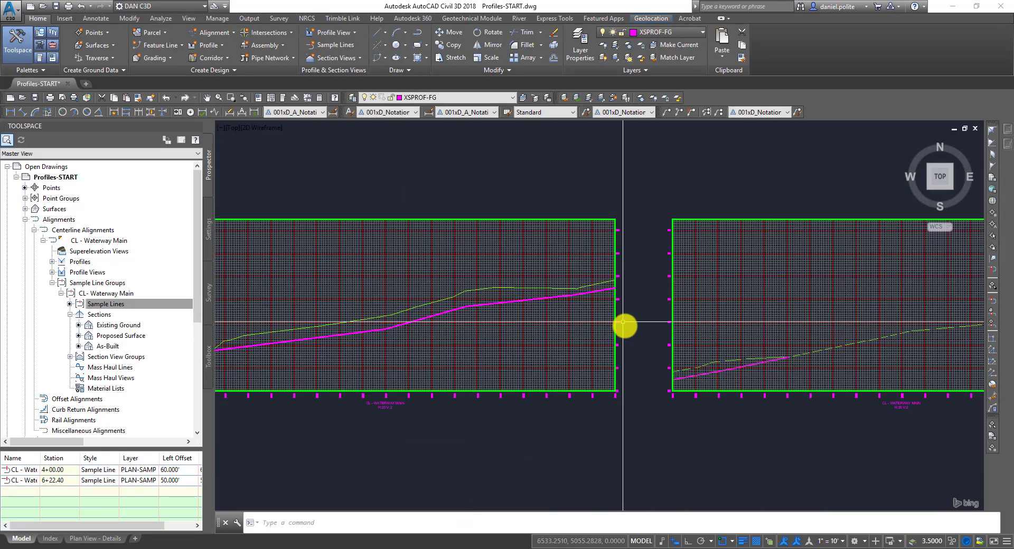
{"action": "scroll", "coordinate": [660, 317], "scroll_direction": "up", "scroll_amount": 3}
{"action": "scroll", "coordinate": [653, 280], "scroll_direction": "down", "scroll_amount": 3}
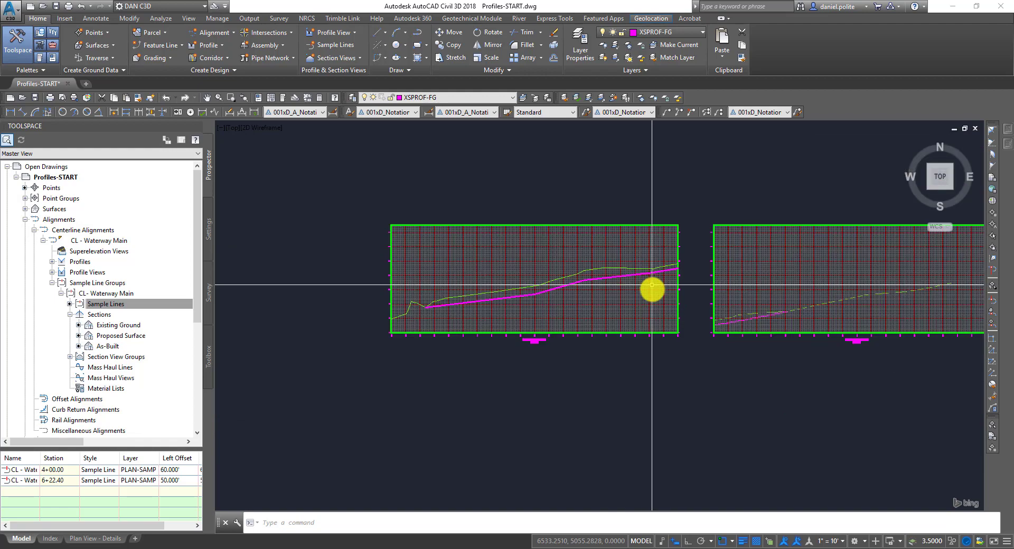
{"action": "scroll", "coordinate": [686, 325], "scroll_direction": "up", "scroll_amount": 4}
{"action": "middle_click_drag", "start_coordinate": [686, 325], "coordinate": [478, 364]}
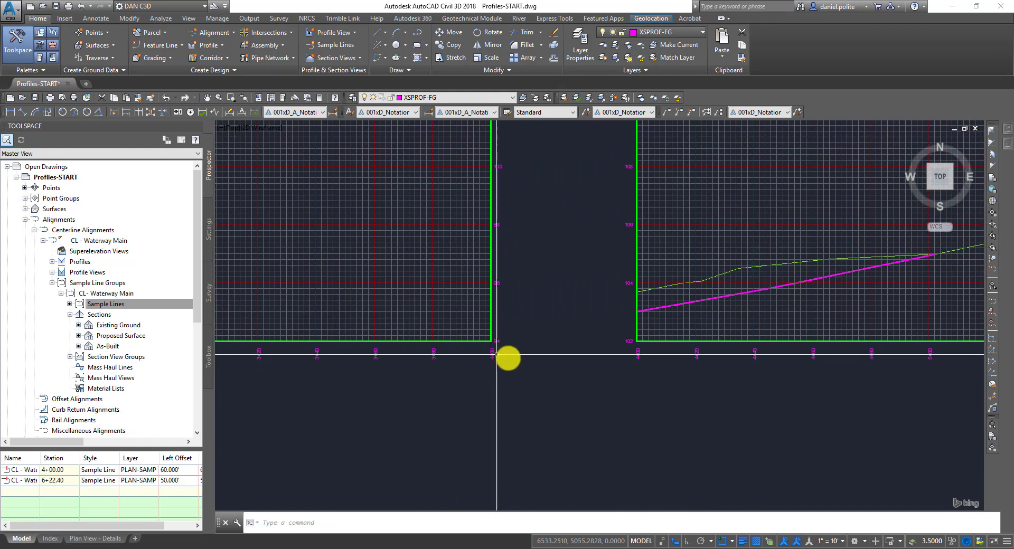
{"action": "scroll", "coordinate": [560, 360], "scroll_direction": "down", "scroll_amount": 2}
{"action": "scroll", "coordinate": [489, 222], "scroll_direction": "down", "scroll_amount": 1}
{"action": "scroll", "coordinate": [489, 221], "scroll_direction": "down", "scroll_amount": 1}
{"action": "middle_click_drag", "start_coordinate": [444, 222], "coordinate": [800, 293]}
{"action": "scroll", "coordinate": [567, 370], "scroll_direction": "up", "scroll_amount": 2}
{"action": "middle_click_drag", "start_coordinate": [567, 370], "coordinate": [237, 447]}
{"action": "scroll", "coordinate": [524, 307], "scroll_direction": "down", "scroll_amount": 2}
{"action": "mouse_move", "coordinate": [298, 278]}
{"action": "middle_mouse_down"}
{"action": "mouse_move", "coordinate": [792, 353]}
{"action": "mouse_move", "coordinate": [545, 306]}
{"action": "mouse_move", "coordinate": [355, 315]}
{"action": "middle_mouse_up"}
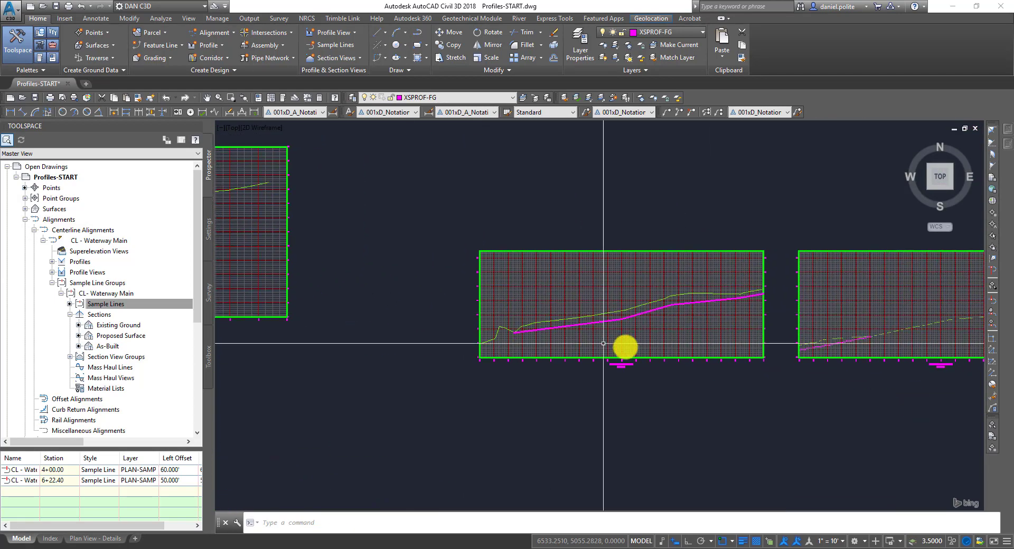
Compare the station 4+00 labels and the elevation labels along the facing edges of the two split profile views.
{"action": "middle_click_drag", "start_coordinate": [750, 355], "coordinate": [581, 332]}
{"action": "scroll", "coordinate": [614, 306], "scroll_direction": "up", "scroll_amount": 2}
{"action": "scroll", "coordinate": [655, 342], "scroll_direction": "up", "scroll_amount": 3}
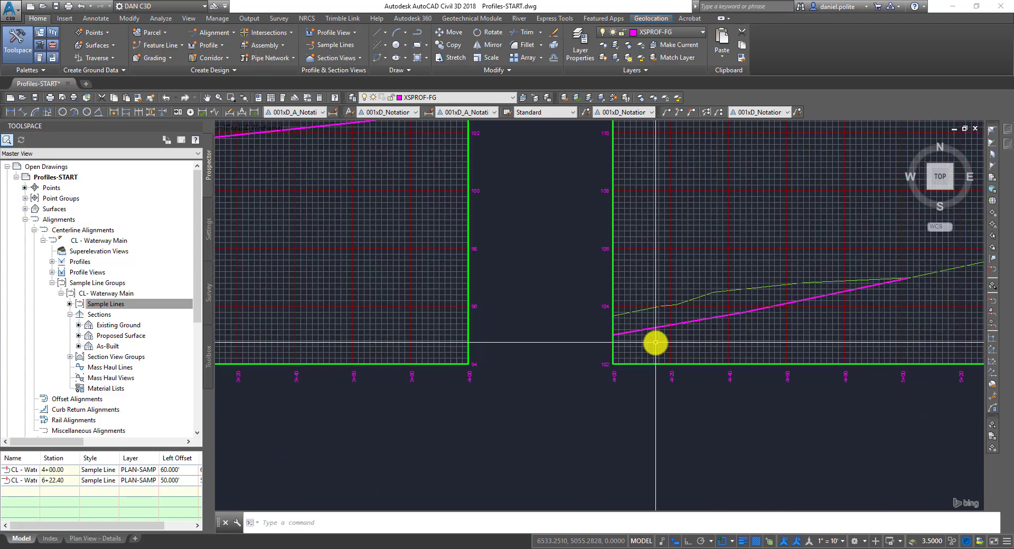
{"action": "scroll", "coordinate": [631, 332], "scroll_direction": "up", "scroll_amount": 2}
{"action": "scroll", "coordinate": [635, 374], "scroll_direction": "down", "scroll_amount": 2}
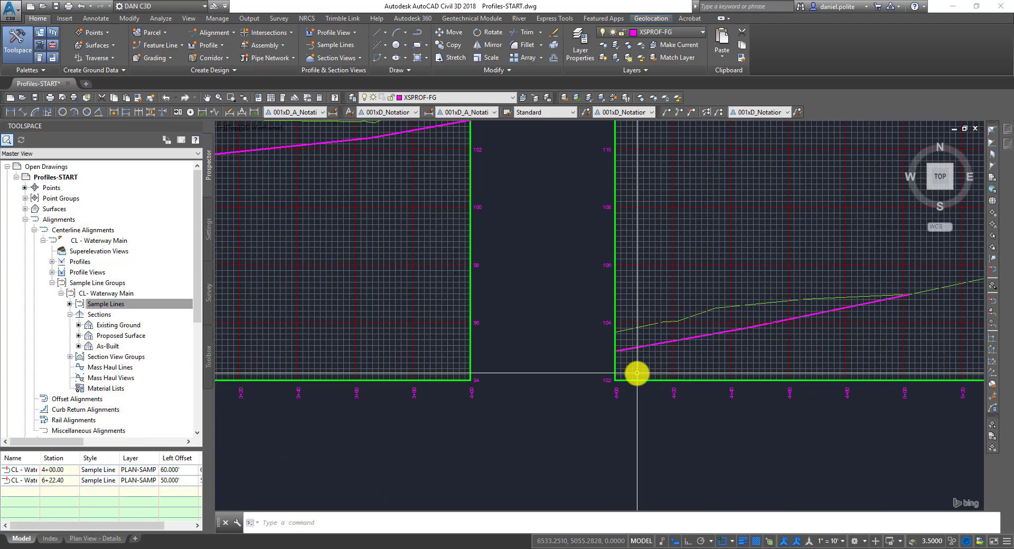
{"action": "scroll", "coordinate": [633, 382], "scroll_direction": "down", "scroll_amount": 2}
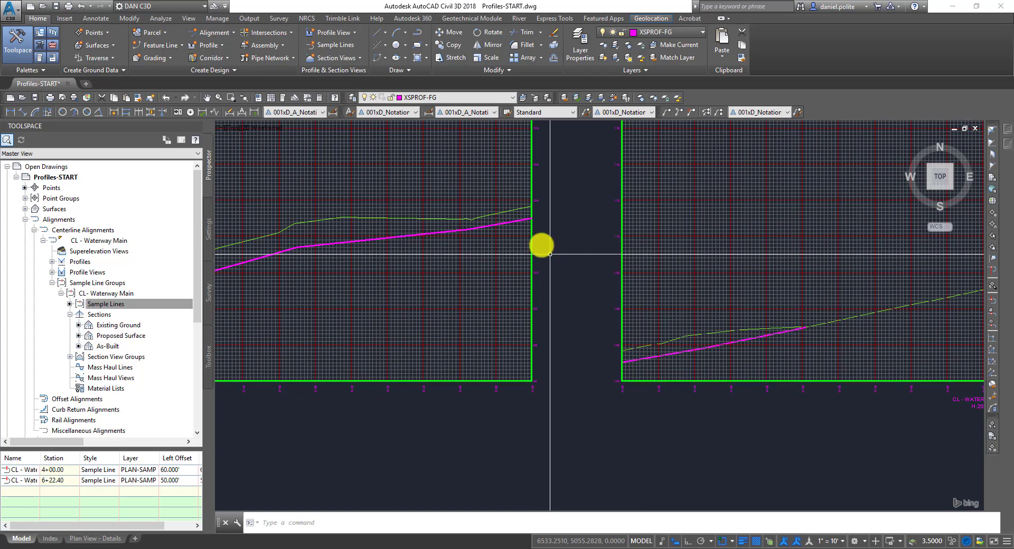
{"action": "scroll", "coordinate": [525, 220], "scroll_direction": "up", "scroll_amount": 5}
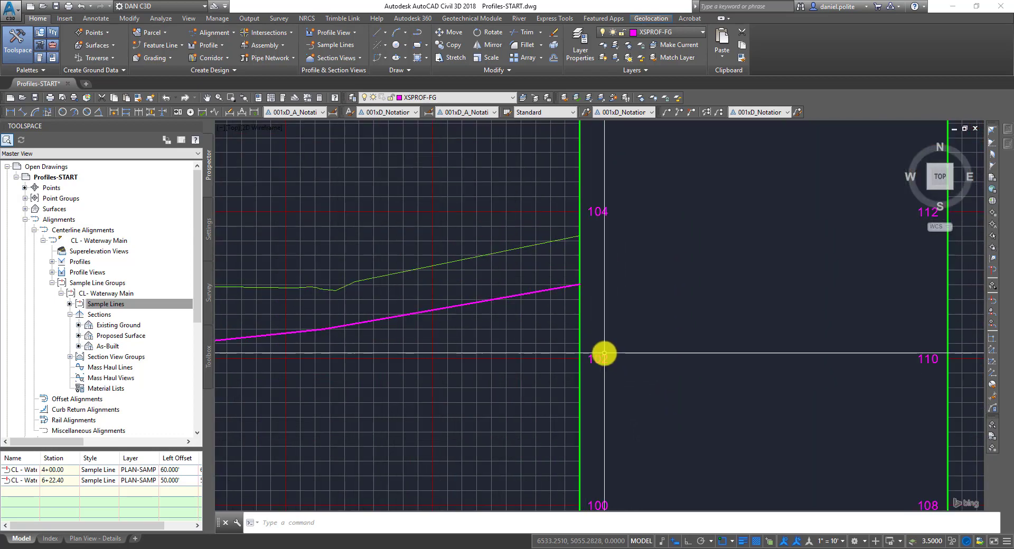
{"action": "scroll", "coordinate": [602, 351], "scroll_direction": "down", "scroll_amount": 2}
{"action": "scroll", "coordinate": [589, 285], "scroll_direction": "down", "scroll_amount": 2}
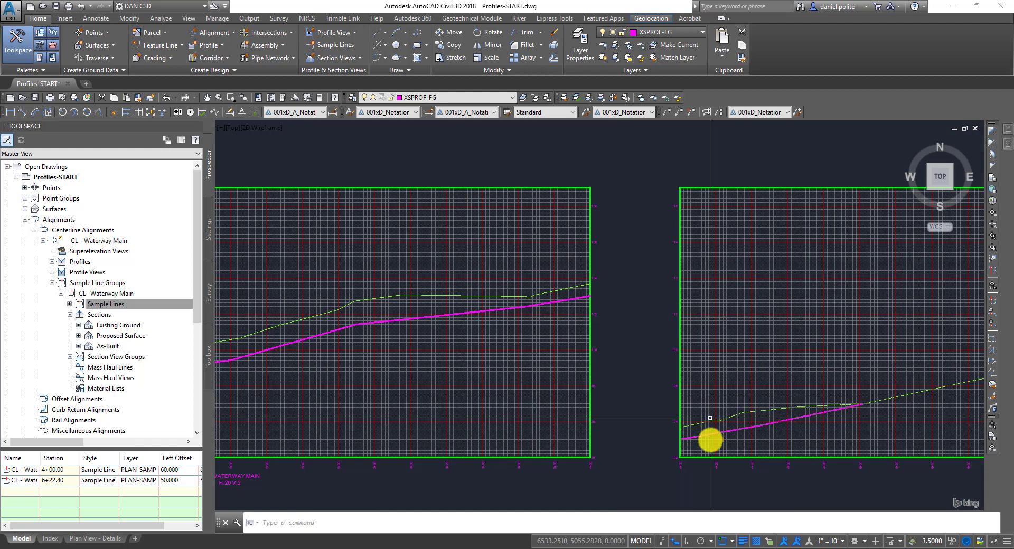
{"action": "scroll", "coordinate": [696, 459], "scroll_direction": "up", "scroll_amount": 4}
{"action": "scroll", "coordinate": [698, 461], "scroll_direction": "down", "scroll_amount": 4}
{"action": "scroll", "coordinate": [698, 461], "scroll_direction": "down", "scroll_amount": 2}
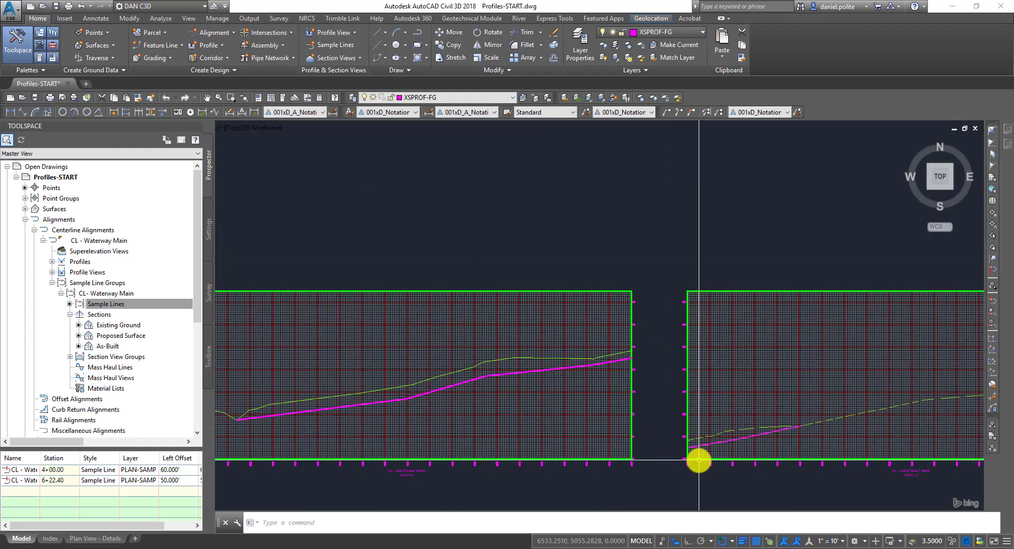
{"action": "scroll", "coordinate": [673, 353], "scroll_direction": "down", "scroll_amount": 3}
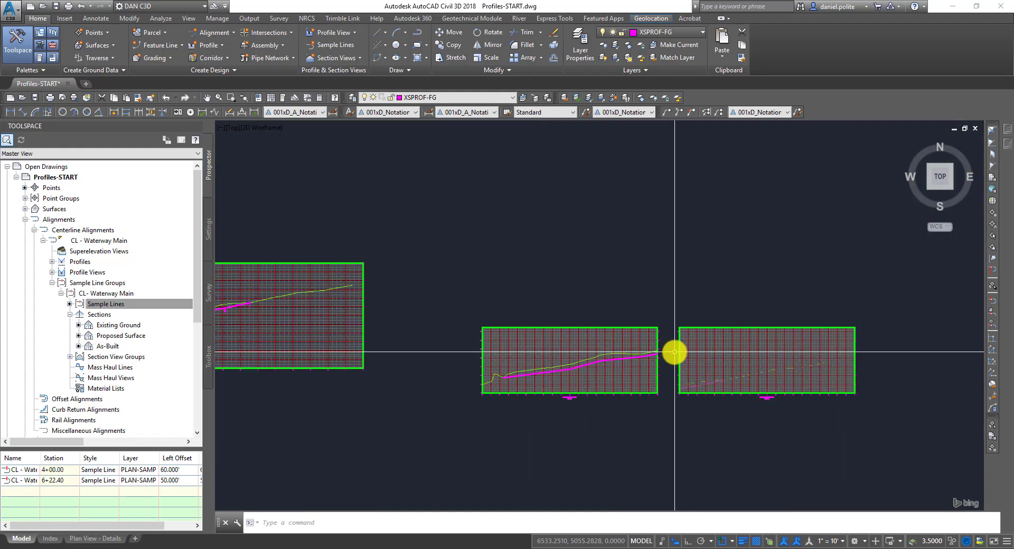
Check the elevation range in the second split profile view's properties, leaving its settings as they are.
{"action": "left_click", "coordinate": [720, 366]}
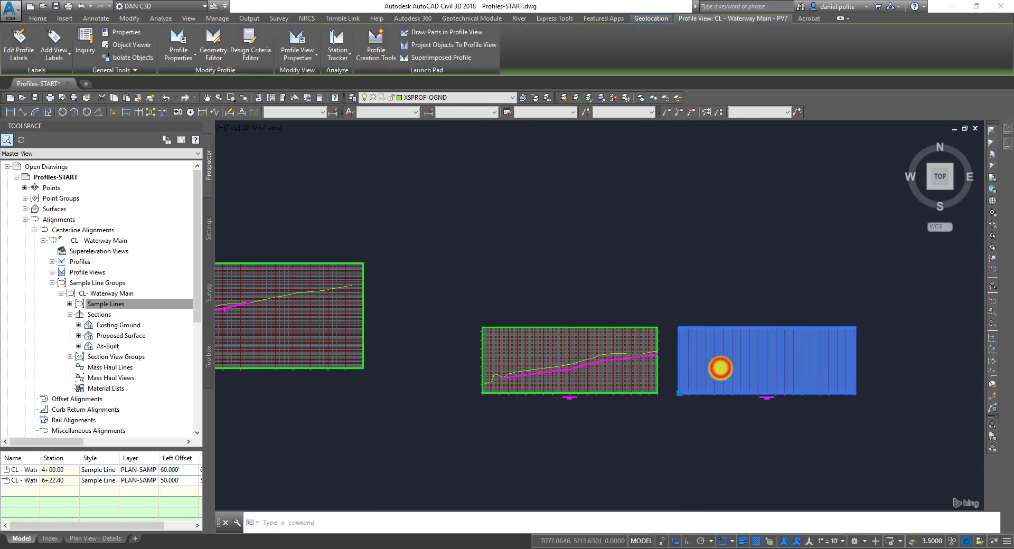
{"action": "right_click", "coordinate": [719, 368]}
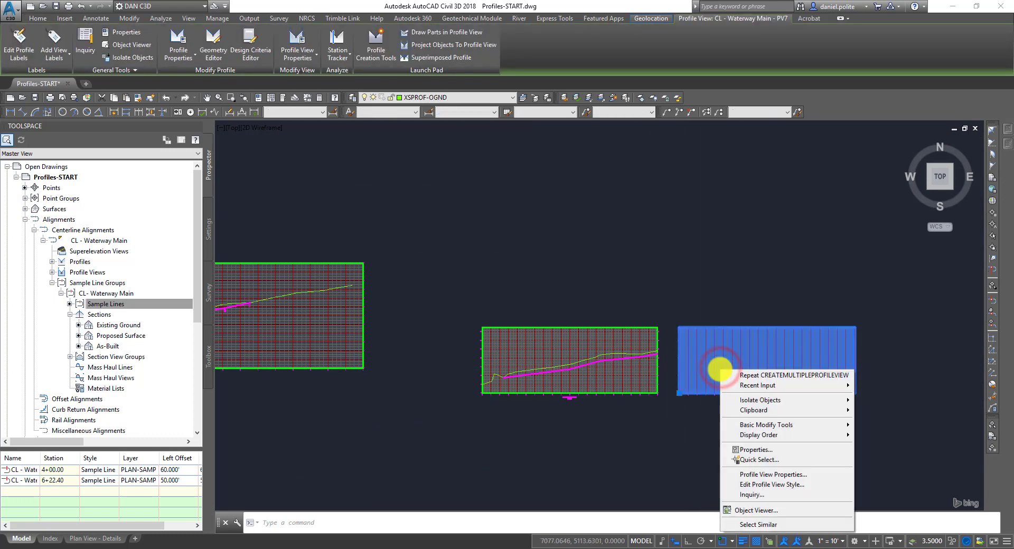
{"action": "left_click", "coordinate": [806, 474]}
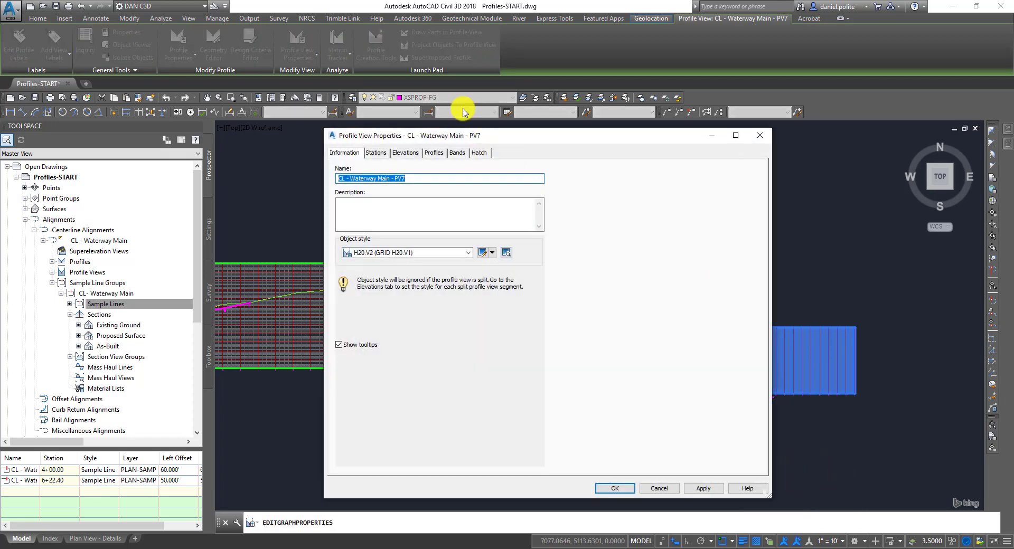
{"action": "left_click", "coordinate": [411, 153]}
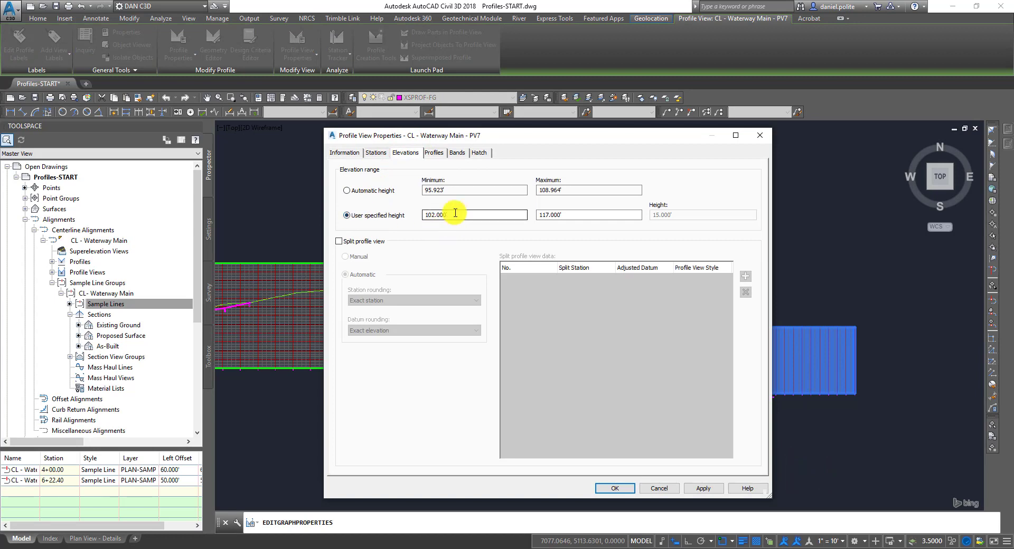
{"action": "mouse_move", "coordinate": [536, 135]}
{"action": "left_mouse_down"}
{"action": "mouse_move", "coordinate": [696, 448]}
{"action": "mouse_move", "coordinate": [686, 281]}
{"action": "mouse_move", "coordinate": [644, 166]}
{"action": "left_mouse_up"}
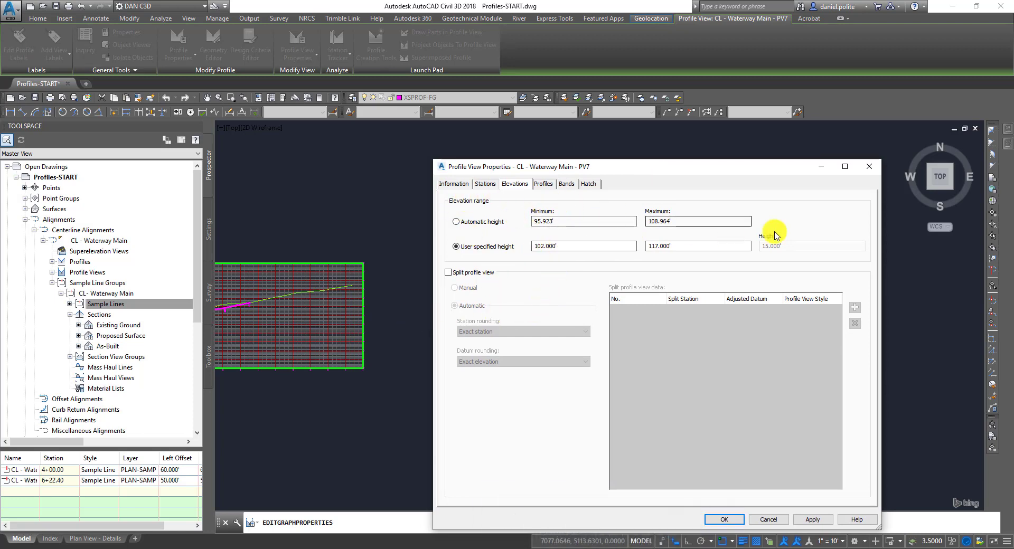
{"action": "left_click", "coordinate": [868, 166]}
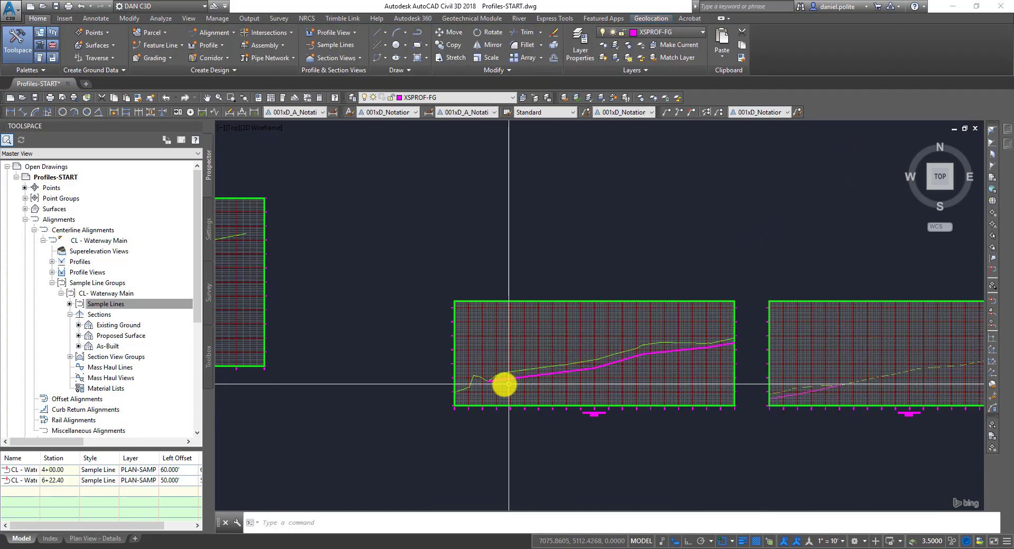
Examine both split profile views, including the end of the existing ground profile in the second view.
{"action": "scroll", "coordinate": [502, 385], "scroll_direction": "up", "scroll_amount": 5}
{"action": "scroll", "coordinate": [414, 417], "scroll_direction": "up", "scroll_amount": 2}
{"action": "scroll", "coordinate": [451, 391], "scroll_direction": "down", "scroll_amount": 6}
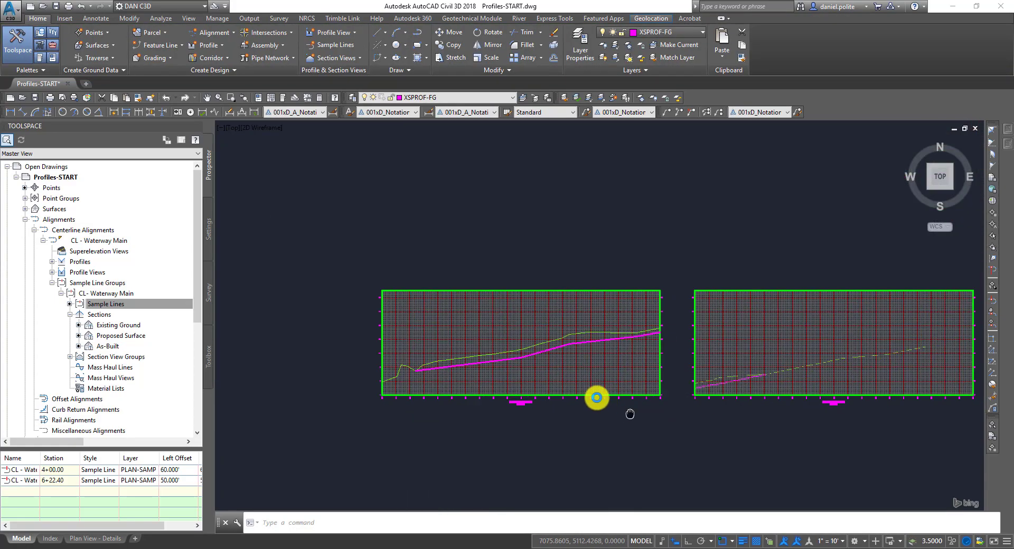
{"action": "scroll", "coordinate": [623, 380], "scroll_direction": "up", "scroll_amount": 5}
{"action": "scroll", "coordinate": [670, 338], "scroll_direction": "down", "scroll_amount": 6}
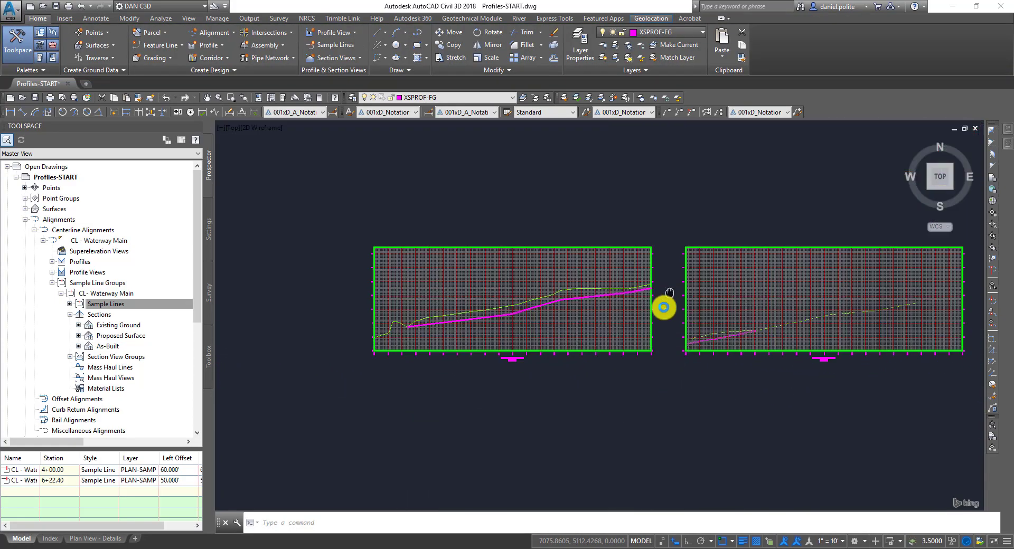
{"action": "scroll", "coordinate": [663, 286], "scroll_direction": "up", "scroll_amount": 2}
{"action": "scroll", "coordinate": [683, 276], "scroll_direction": "down", "scroll_amount": 4}
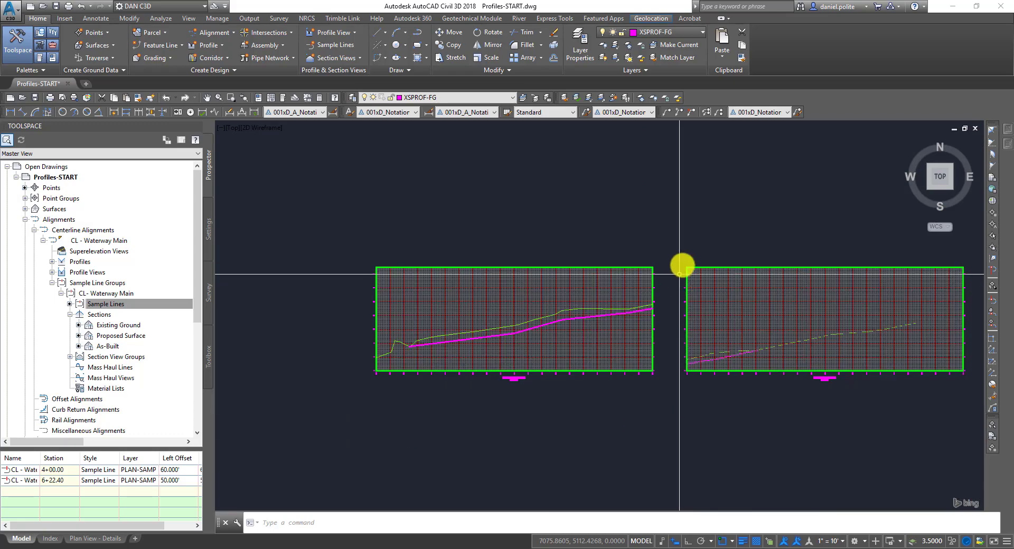
{"action": "scroll", "coordinate": [747, 310], "scroll_direction": "up", "scroll_amount": 6}
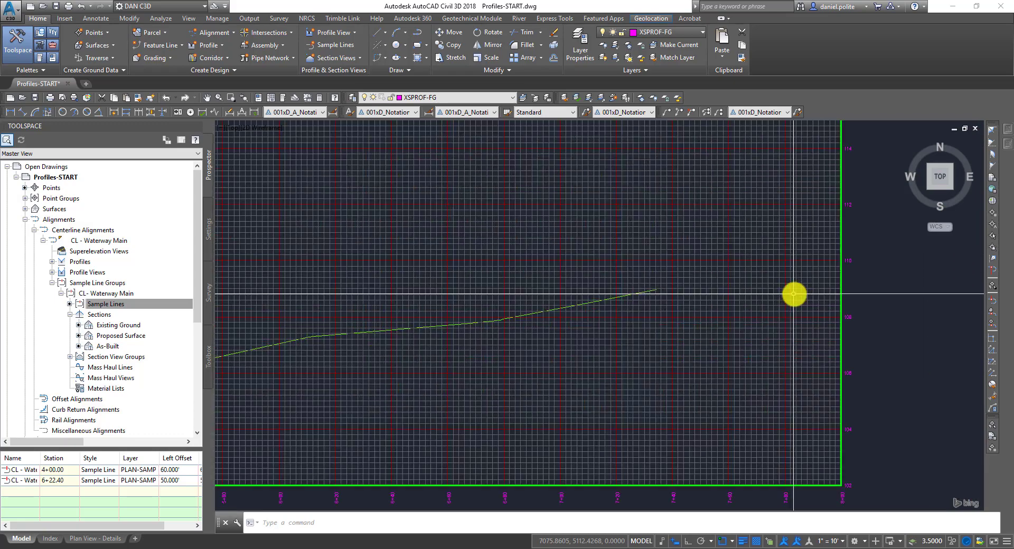
{"action": "scroll", "coordinate": [853, 223], "scroll_direction": "down", "scroll_amount": 5}
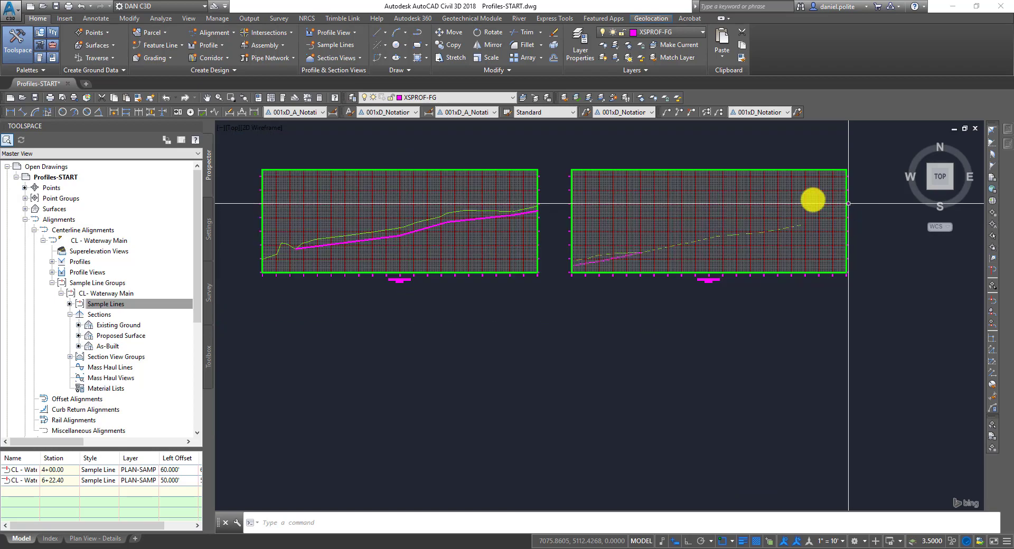
Set the second split profile view's user-specified minimum elevation to 94' in its profile view properties.
{"action": "left_click", "coordinate": [655, 241]}
{"action": "right_click", "coordinate": [653, 241]}
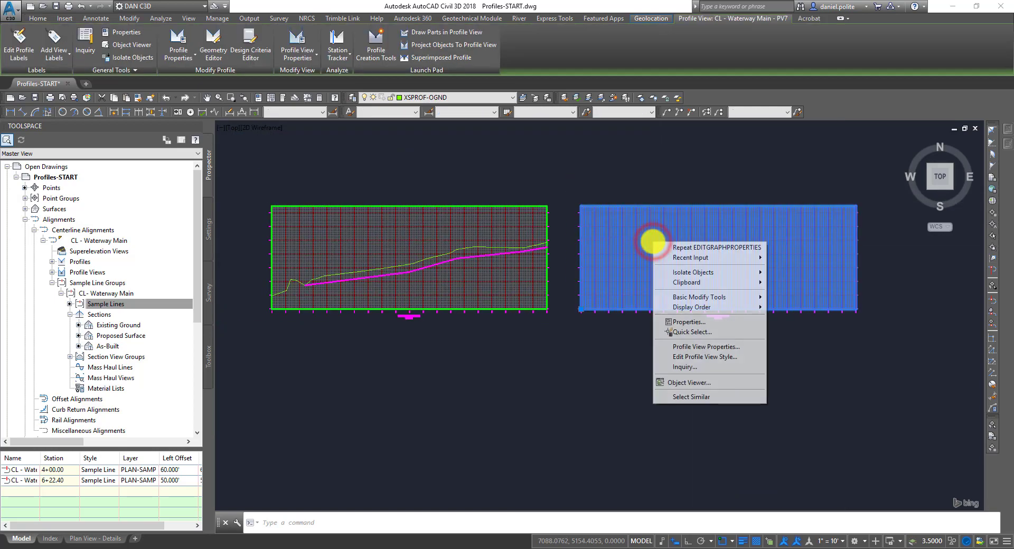
{"action": "left_click", "coordinate": [750, 348]}
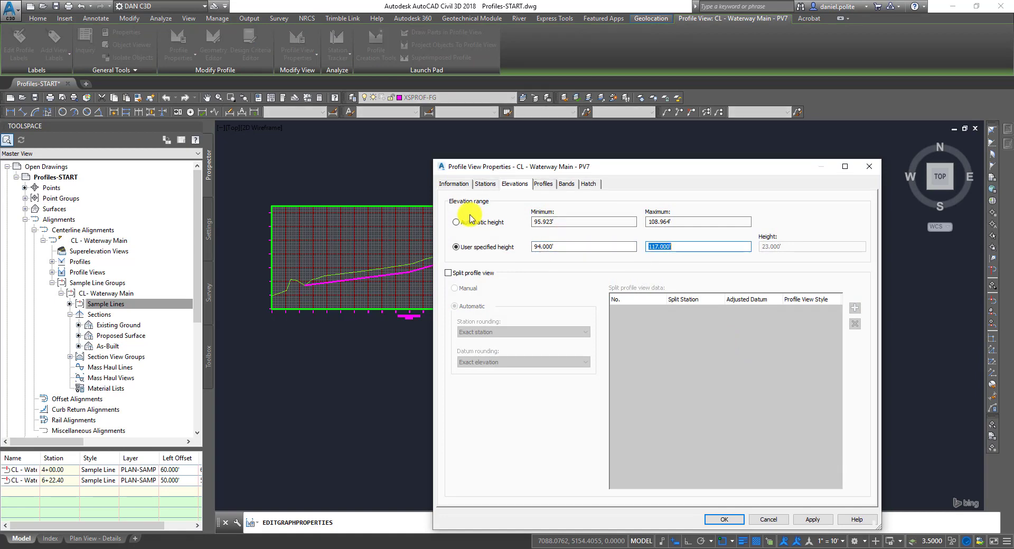
{"action": "left_click", "coordinate": [814, 521]}
{"action": "left_click", "coordinate": [725, 520]}
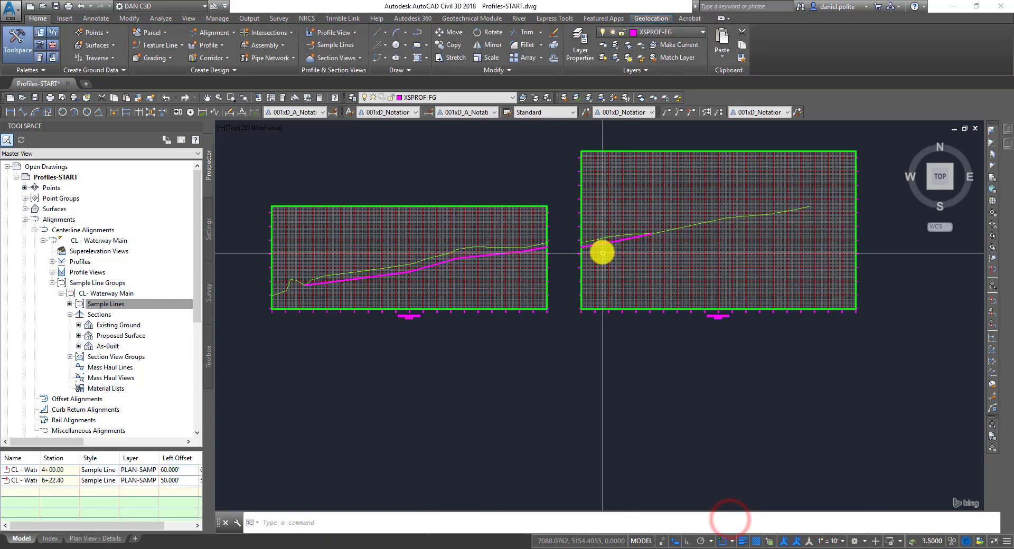
Check how the elevation labels and profile lines line up across the gap between the two split profile views.
{"action": "scroll", "coordinate": [602, 253], "scroll_direction": "up", "scroll_amount": 5}
{"action": "scroll", "coordinate": [354, 268], "scroll_direction": "up", "scroll_amount": 2}
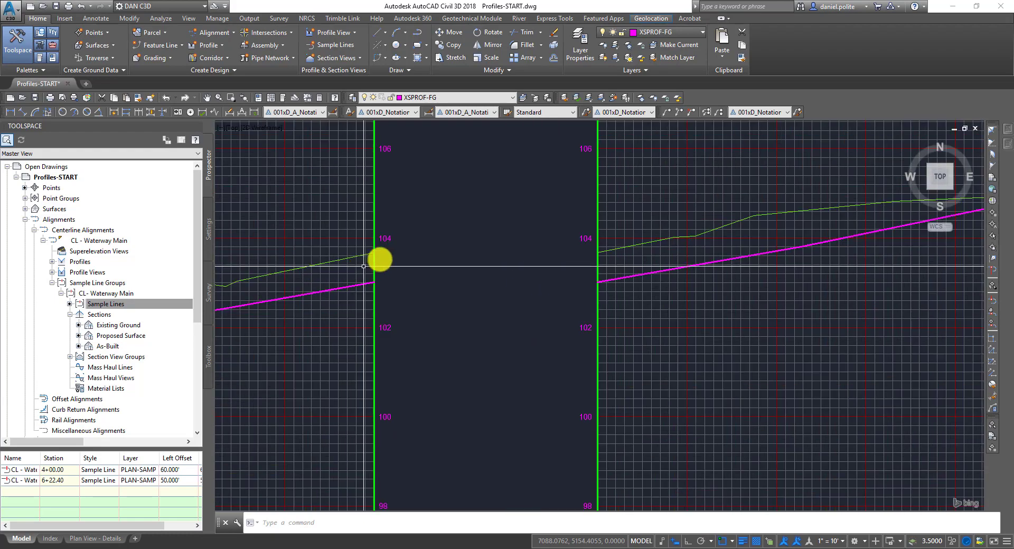
{"action": "scroll", "coordinate": [387, 237], "scroll_direction": "down", "scroll_amount": 4}
{"action": "scroll", "coordinate": [559, 290], "scroll_direction": "up", "scroll_amount": 3}
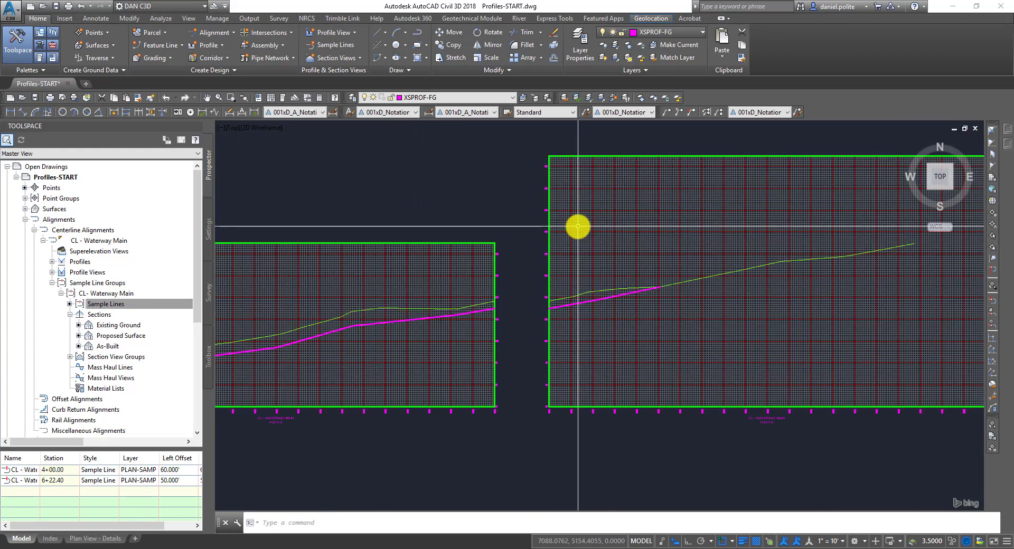
{"action": "scroll", "coordinate": [577, 226], "scroll_direction": "up", "scroll_amount": 3}
{"action": "scroll", "coordinate": [518, 242], "scroll_direction": "down", "scroll_amount": 3}
{"action": "scroll", "coordinate": [511, 246], "scroll_direction": "up", "scroll_amount": 2}
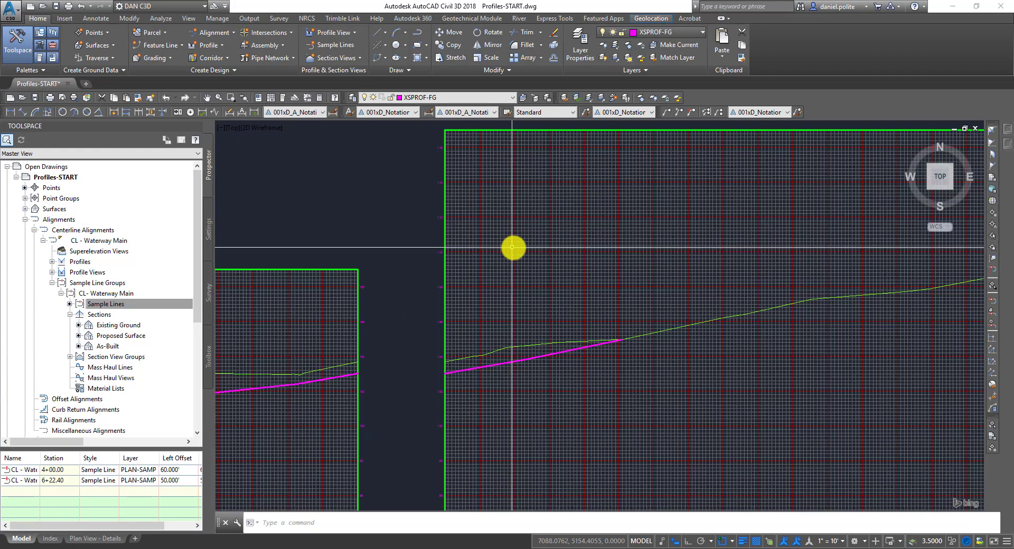
Set the second split profile view's user-specified maximum elevation to 112'.
{"action": "scroll", "coordinate": [479, 219], "scroll_direction": "down", "scroll_amount": 3}
{"action": "left_click", "coordinate": [480, 220]}
{"action": "right_click", "coordinate": [480, 219]}
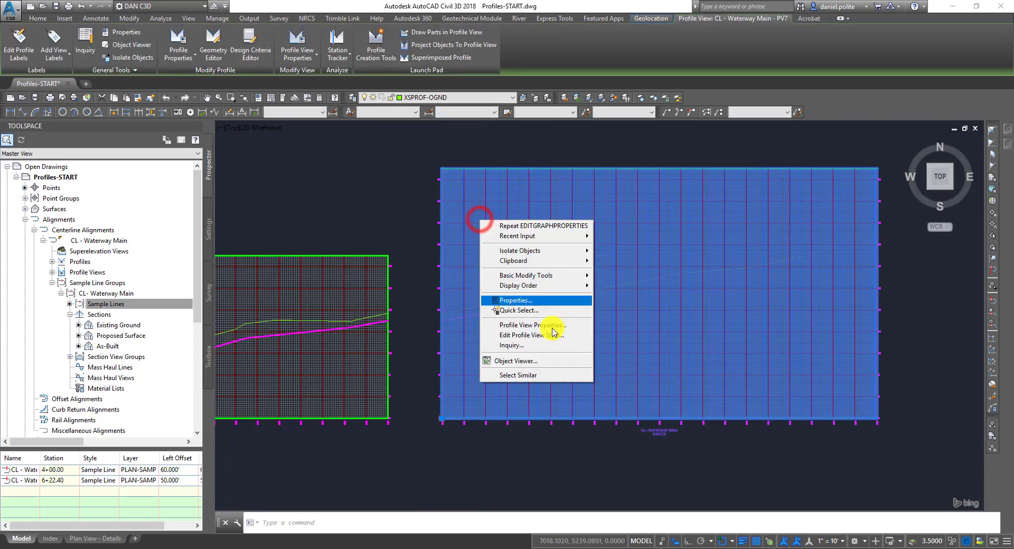
{"action": "left_click", "coordinate": [544, 325]}
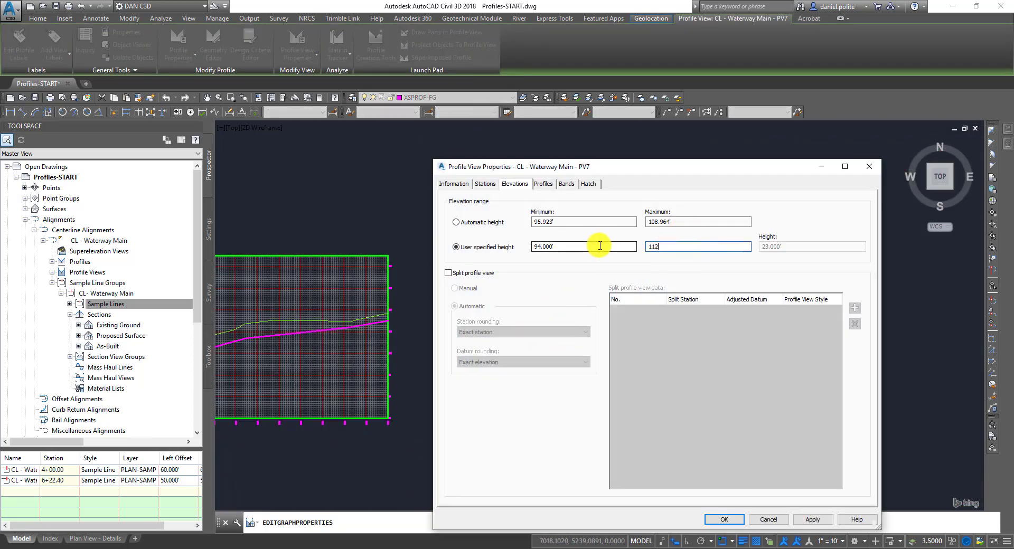
{"action": "left_click", "coordinate": [731, 520]}
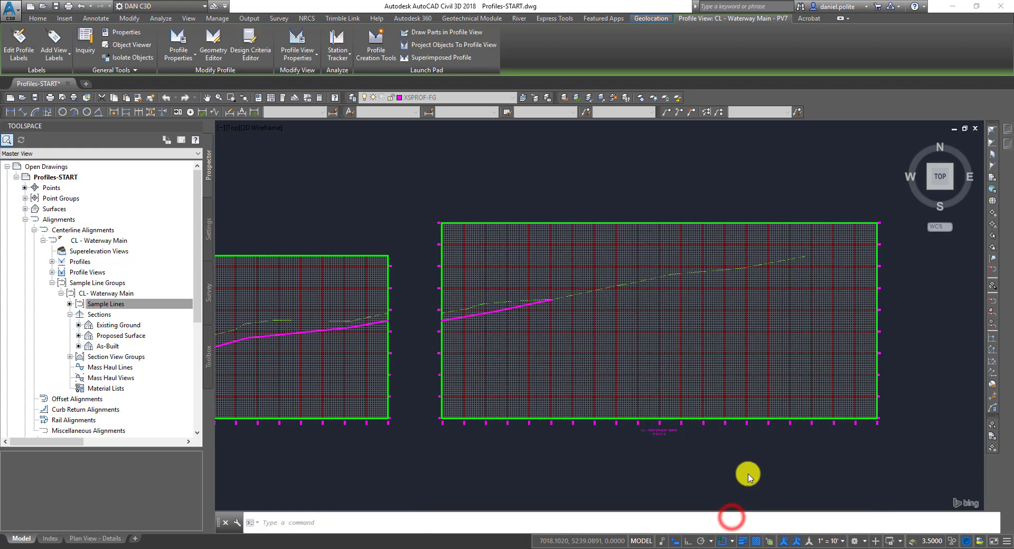
Raise the CL Proposed WW Main profile's vertex at station 2+70 to about elevation 102' in the full profile view.
{"action": "scroll", "coordinate": [525, 285], "scroll_direction": "down", "scroll_amount": 4}
{"action": "middle_click_drag", "start_coordinate": [473, 300], "coordinate": [612, 305]}
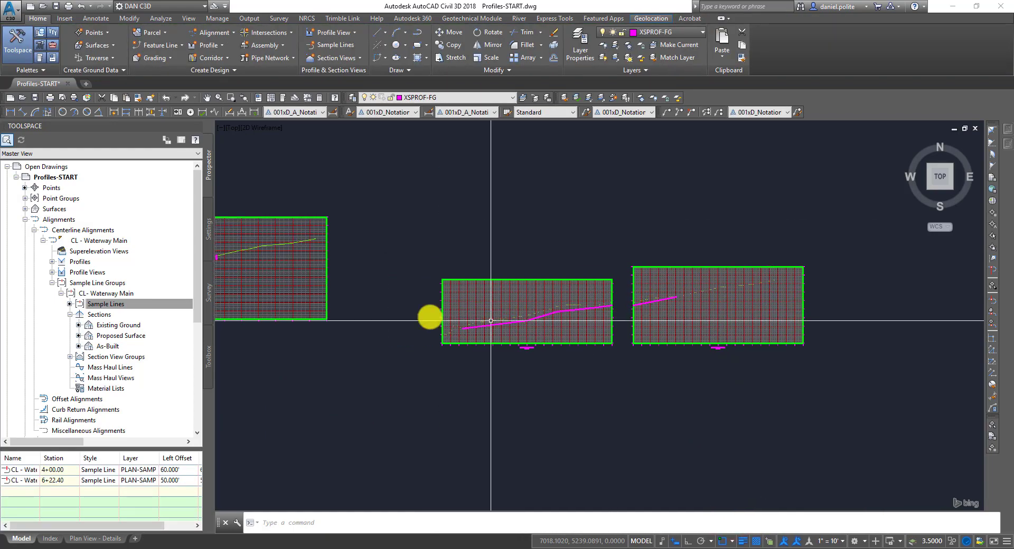
{"action": "middle_click_drag", "start_coordinate": [355, 305], "coordinate": [704, 316]}
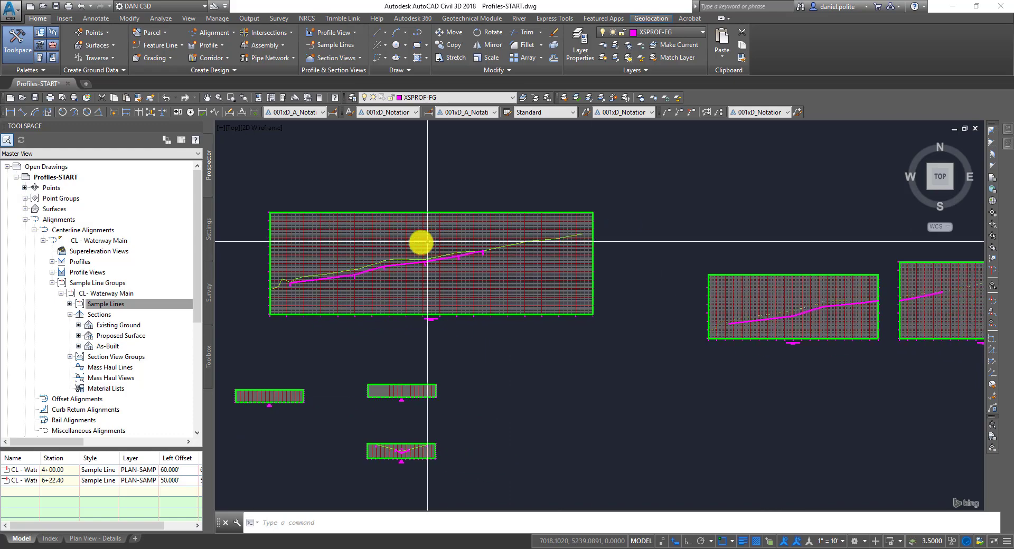
{"action": "scroll", "coordinate": [401, 253], "scroll_direction": "up", "scroll_amount": 5}
{"action": "left_click", "coordinate": [402, 252]}
{"action": "scroll", "coordinate": [397, 262], "scroll_direction": "up", "scroll_amount": 3}
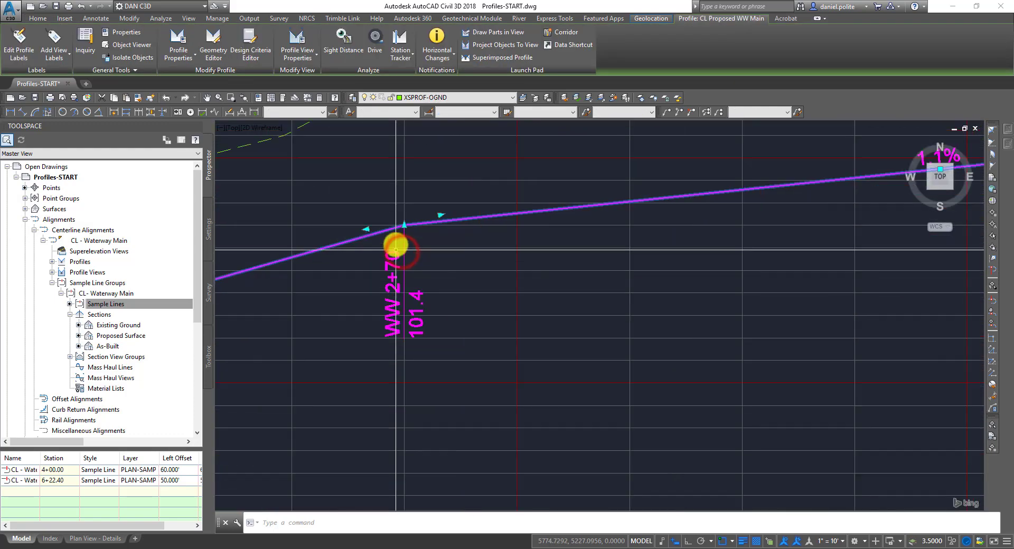
{"action": "scroll", "coordinate": [559, 391], "scroll_direction": "up", "scroll_amount": 3}
{"action": "left_click", "coordinate": [567, 384]}
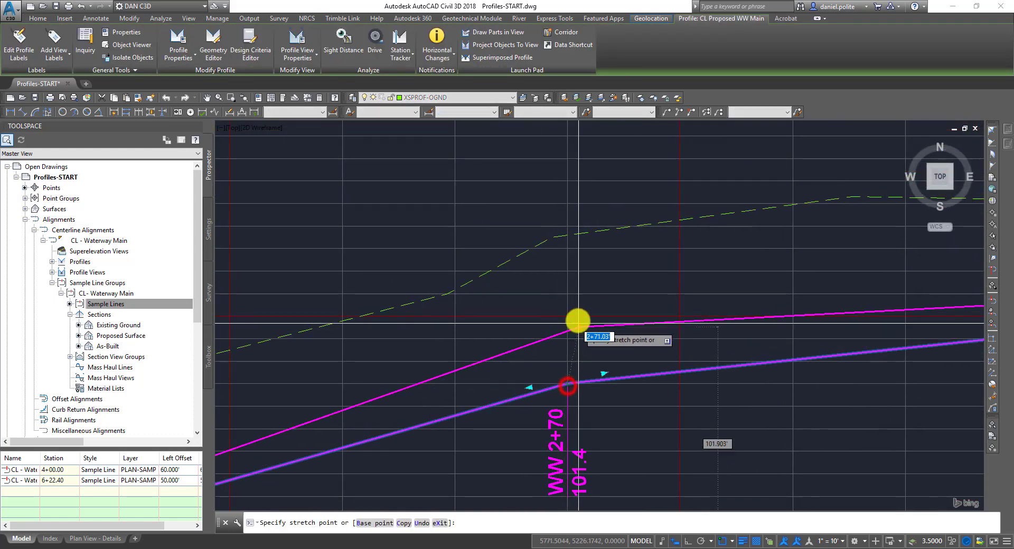
{"action": "left_click", "coordinate": [565, 310]}
Inspect the edited proposed profile in the split profile views and clear the selection.
{"action": "scroll", "coordinate": [683, 374], "scroll_direction": "down", "scroll_amount": 5}
{"action": "middle_click_drag", "start_coordinate": [818, 391], "coordinate": [468, 308]}
{"action": "middle_click_drag", "start_coordinate": [865, 377], "coordinate": [623, 357]}
{"action": "scroll", "coordinate": [781, 306], "scroll_direction": "up", "scroll_amount": 1}
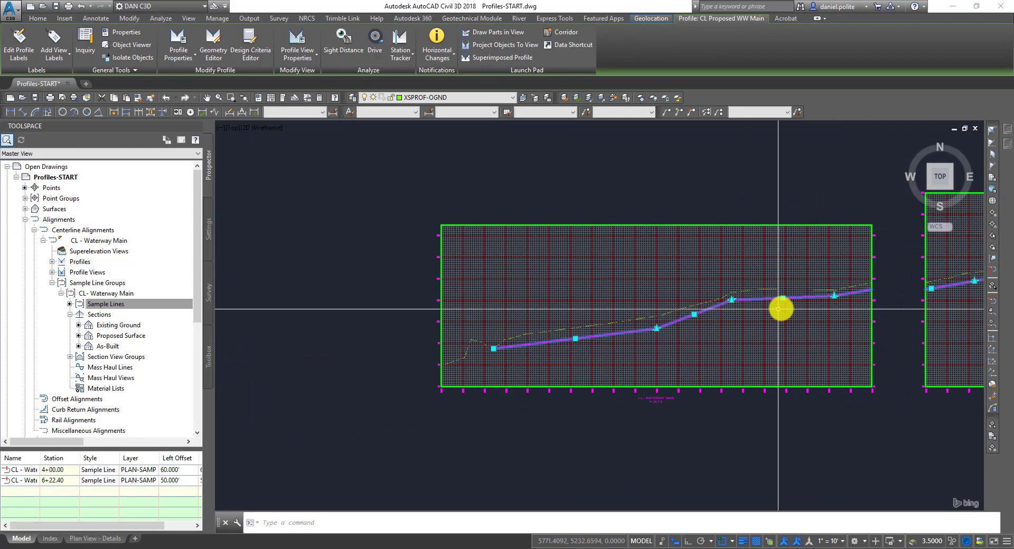
{"action": "scroll", "coordinate": [707, 296], "scroll_direction": "up", "scroll_amount": 2}
{"action": "scroll", "coordinate": [644, 279], "scroll_direction": "up", "scroll_amount": 2}
{"action": "scroll", "coordinate": [645, 280], "scroll_direction": "down", "scroll_amount": 5}
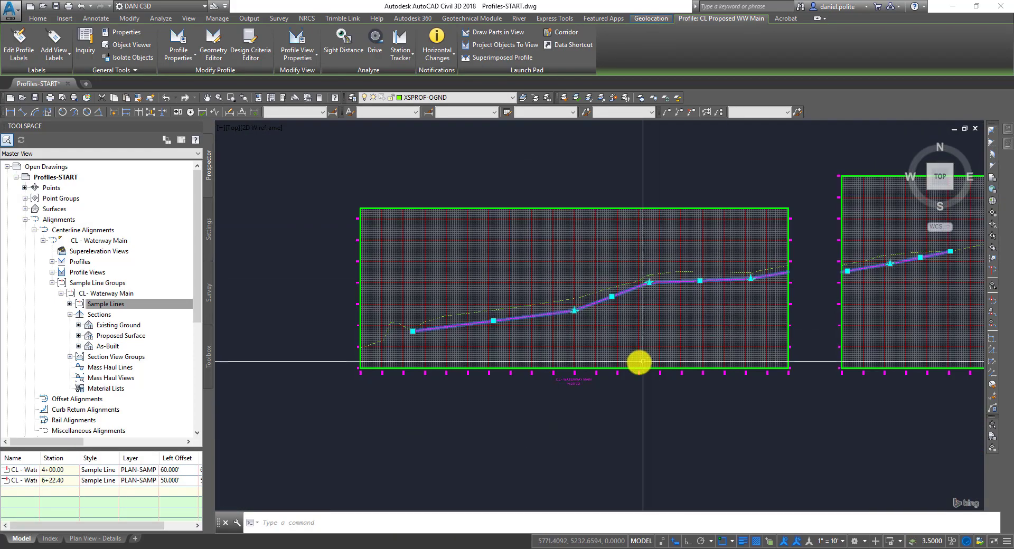
{"action": "scroll", "coordinate": [638, 362], "scroll_direction": "up", "scroll_amount": 4}
{"action": "key", "text": "Escape"}
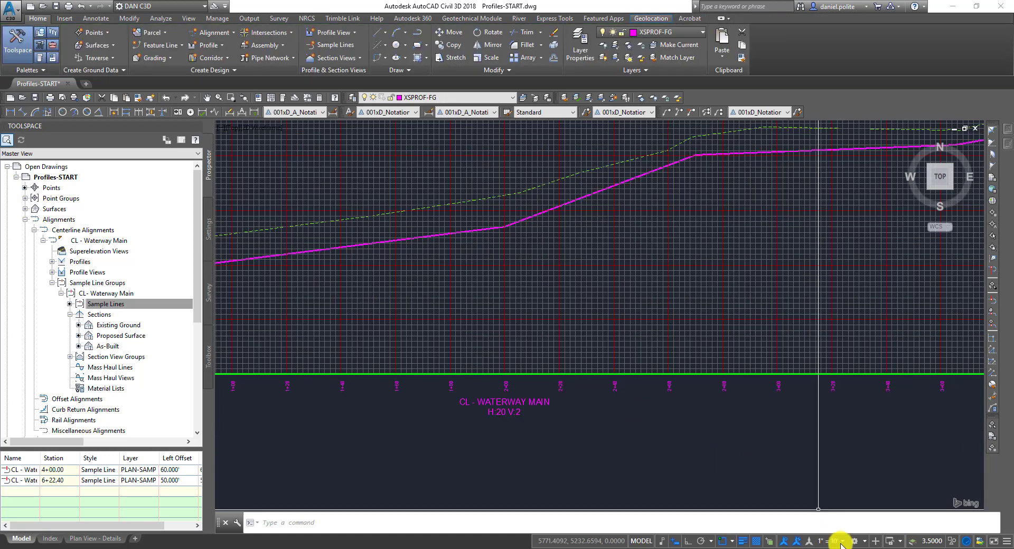
Set the drawing's annotation scale to 1" = 20'.
{"action": "left_click", "coordinate": [768, 403]}
{"action": "left_click", "coordinate": [776, 441]}
{"action": "left_click", "coordinate": [843, 541]}
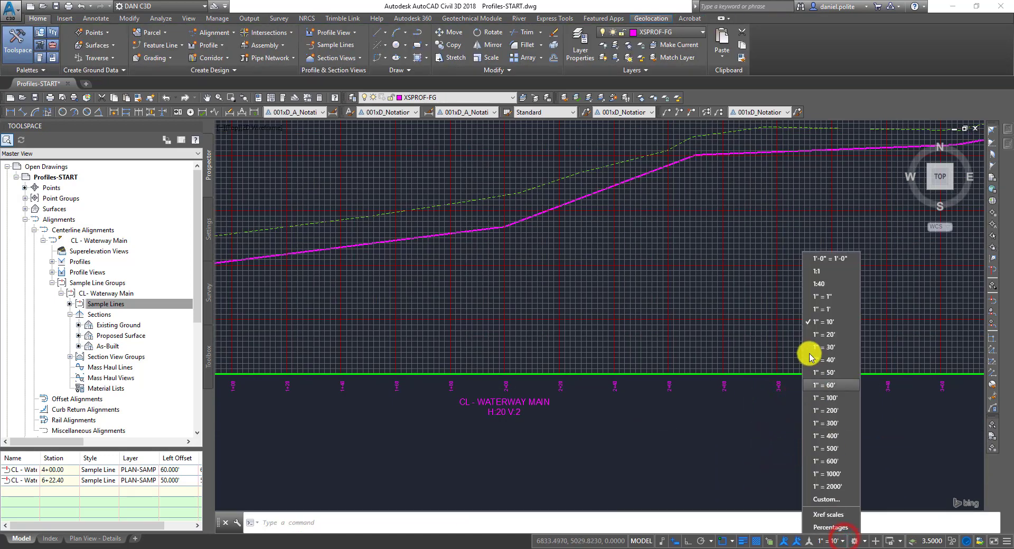
{"action": "left_click", "coordinate": [816, 334]}
{"action": "scroll", "coordinate": [647, 269], "scroll_direction": "down", "scroll_amount": 4}
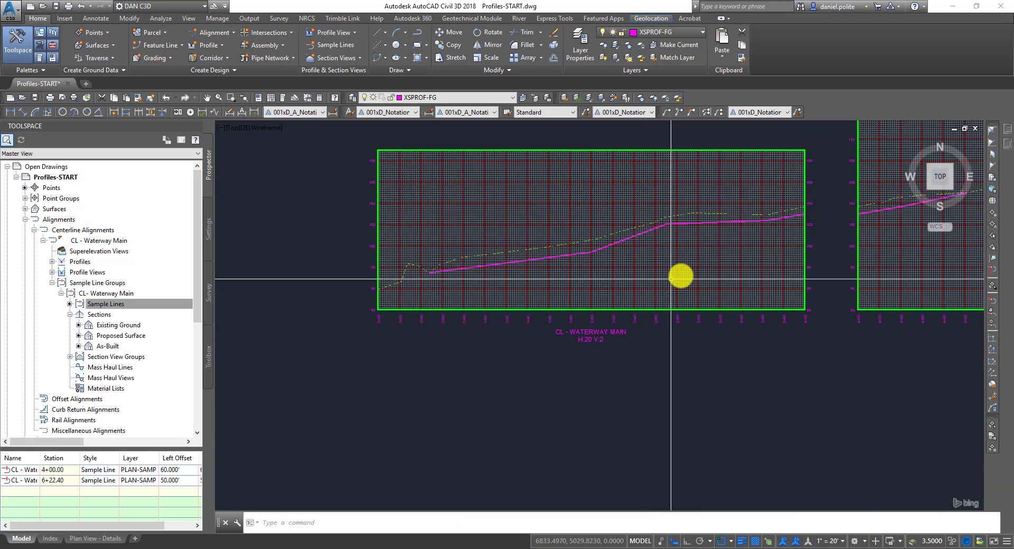
{"action": "middle_click_drag", "start_coordinate": [676, 277], "coordinate": [601, 328]}
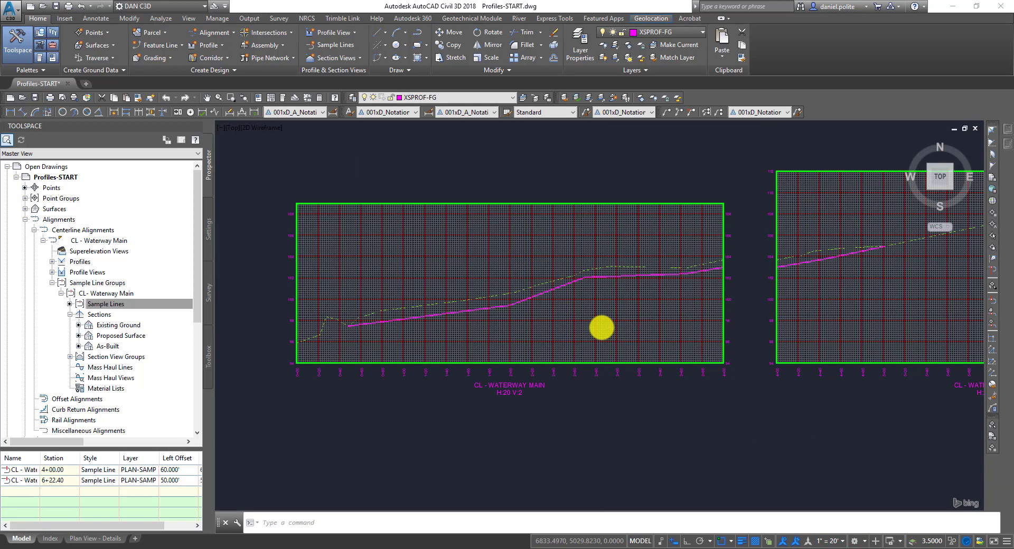
Compare the annotation and profile lines in the two split profile views with those in the full profile view.
{"action": "scroll", "coordinate": [555, 290], "scroll_direction": "up", "scroll_amount": 4}
{"action": "scroll", "coordinate": [574, 293], "scroll_direction": "down", "scroll_amount": 6}
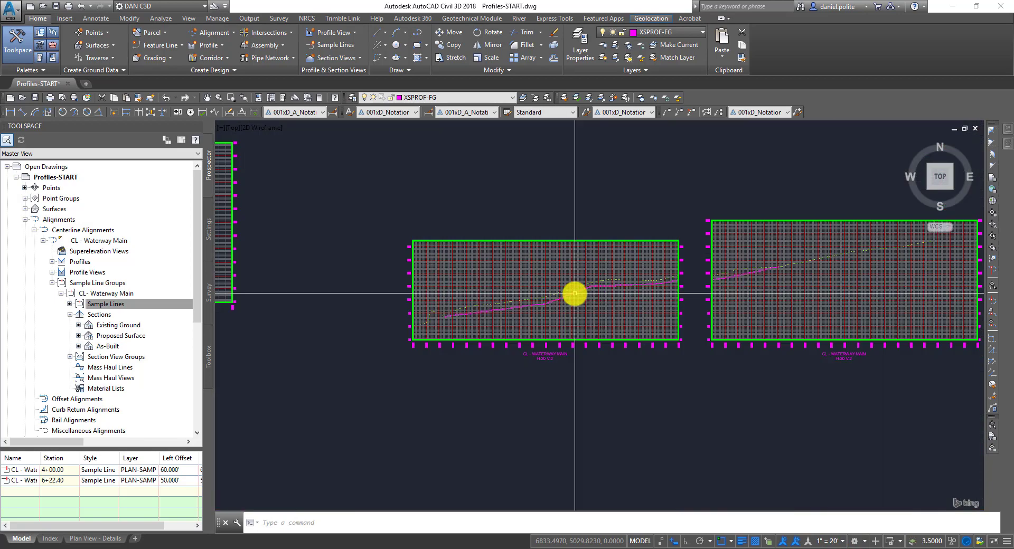
{"action": "middle_click_drag", "start_coordinate": [401, 290], "coordinate": [644, 296]}
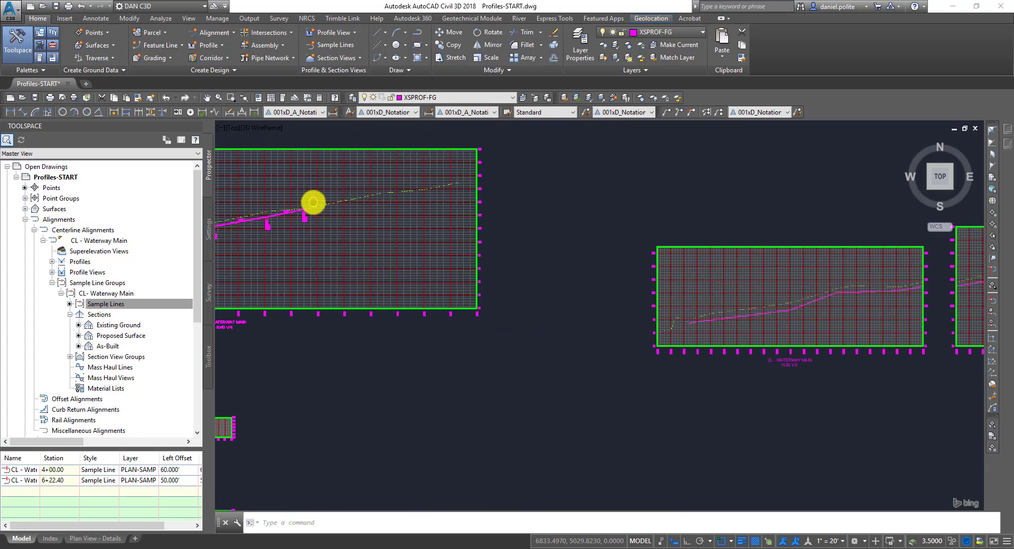
{"action": "middle_click_drag", "start_coordinate": [819, 322], "coordinate": [602, 340]}
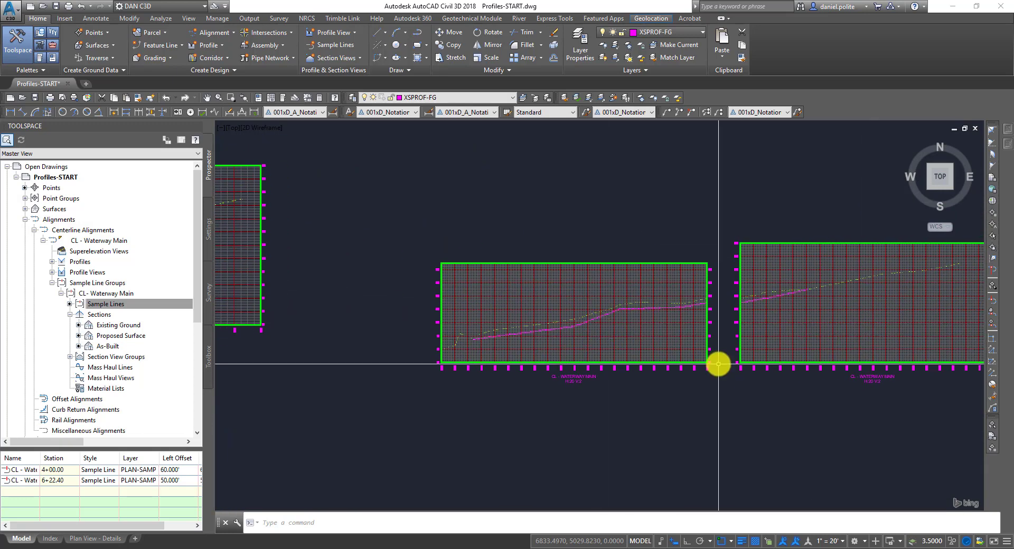
{"action": "scroll", "coordinate": [581, 322], "scroll_direction": "down", "scroll_amount": 2}
{"action": "scroll", "coordinate": [437, 323], "scroll_direction": "up", "scroll_amount": 5}
{"action": "scroll", "coordinate": [315, 313], "scroll_direction": "up", "scroll_amount": 3}
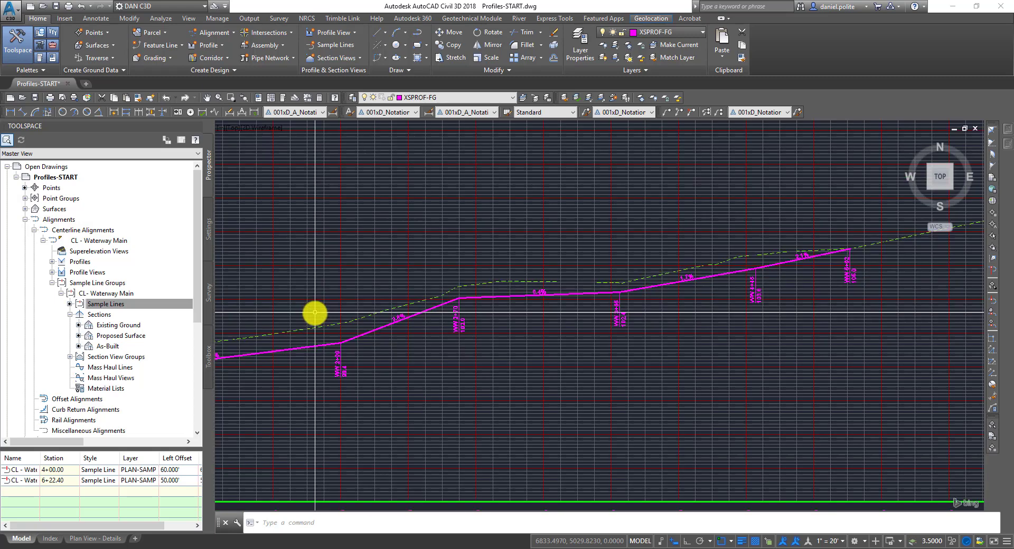
Move the CL Proposed WW Main profile's vertex at station 2+70 to station 3+00, elevation about 100', in the full profile view.
{"action": "left_click", "coordinate": [351, 339]}
{"action": "scroll", "coordinate": [452, 305], "scroll_direction": "up", "scroll_amount": 4}
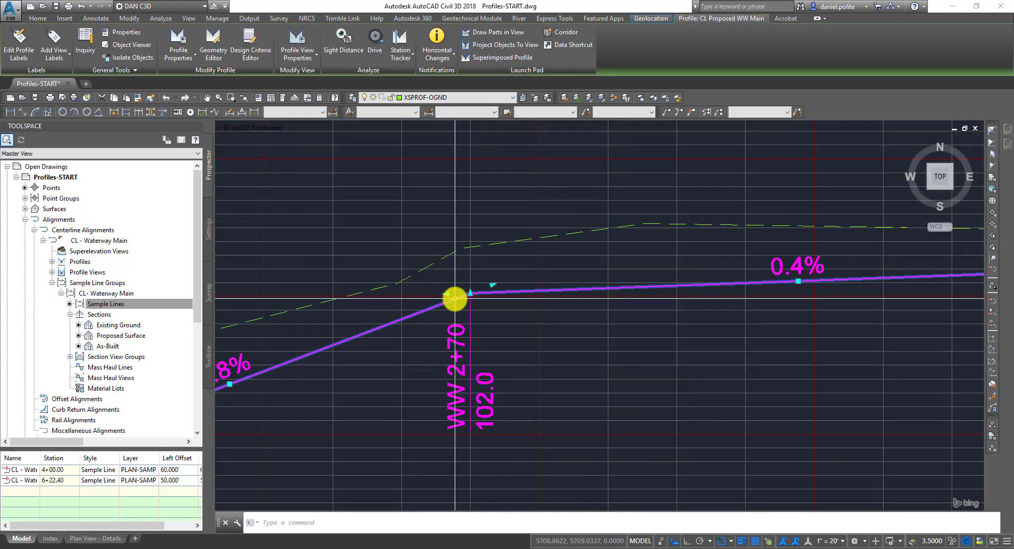
{"action": "left_click", "coordinate": [458, 298]}
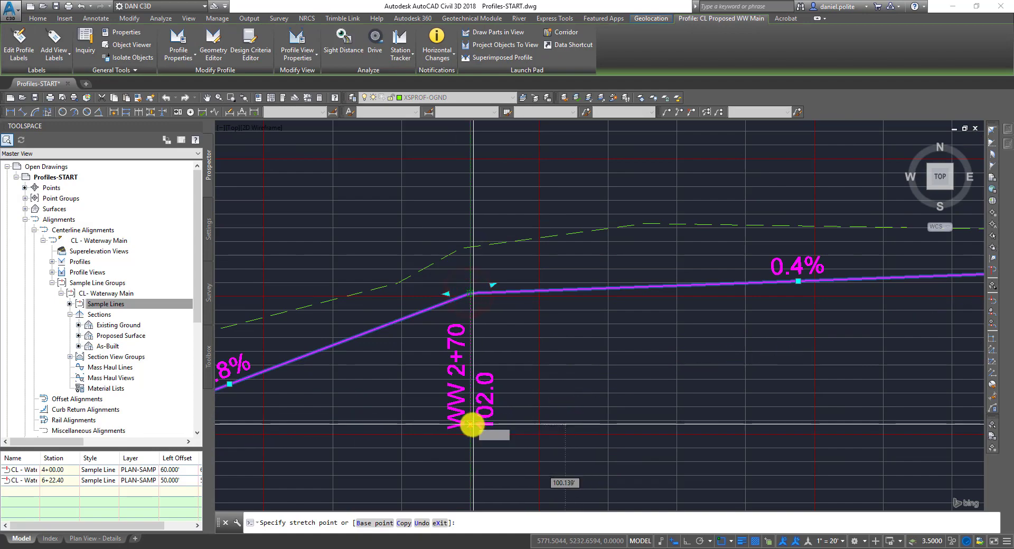
{"action": "scroll", "coordinate": [470, 417], "scroll_direction": "down", "scroll_amount": 8}
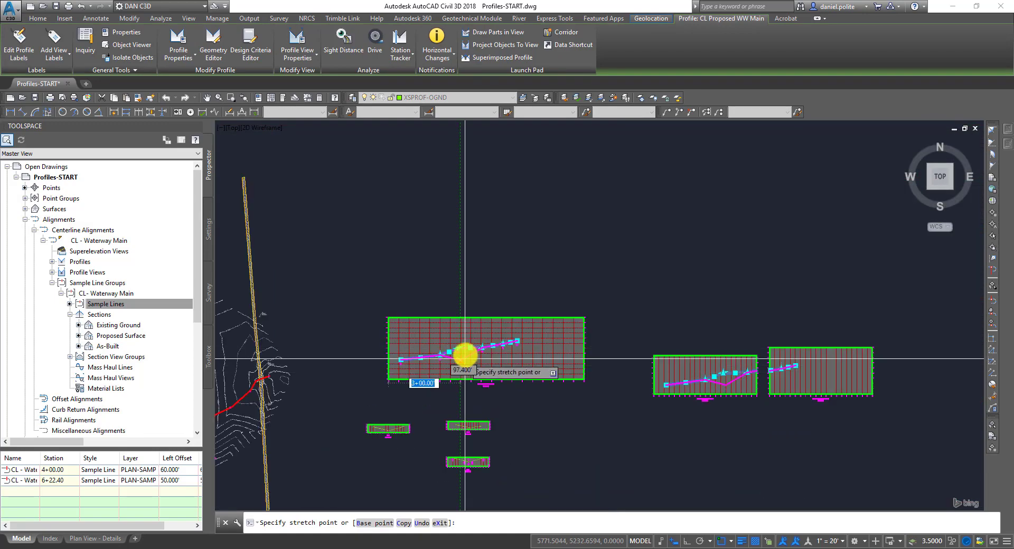
{"action": "scroll", "coordinate": [460, 364], "scroll_direction": "up", "scroll_amount": 5}
{"action": "scroll", "coordinate": [278, 302], "scroll_direction": "up", "scroll_amount": 2}
{"action": "scroll", "coordinate": [279, 302], "scroll_direction": "down", "scroll_amount": 3}
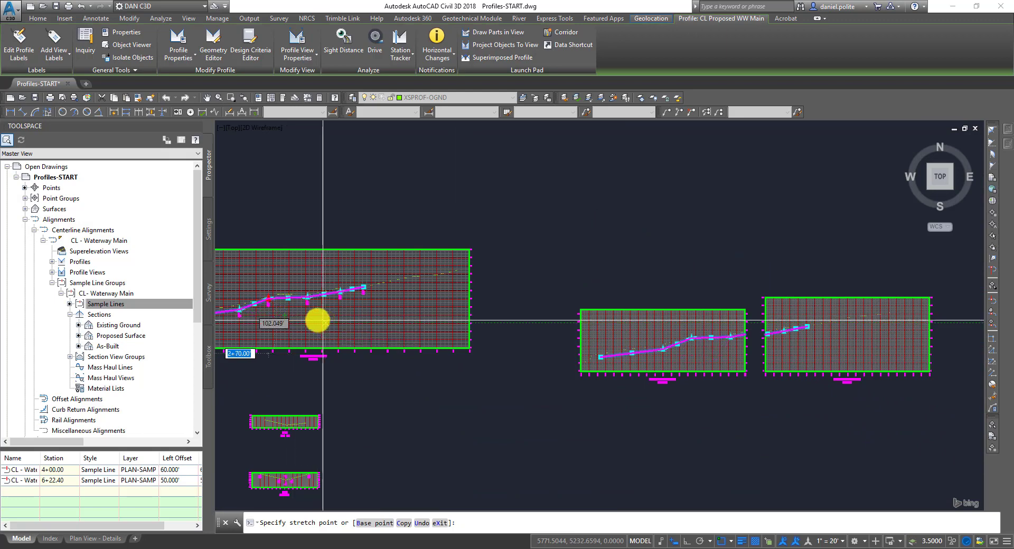
{"action": "scroll", "coordinate": [285, 320], "scroll_direction": "up", "scroll_amount": 4}
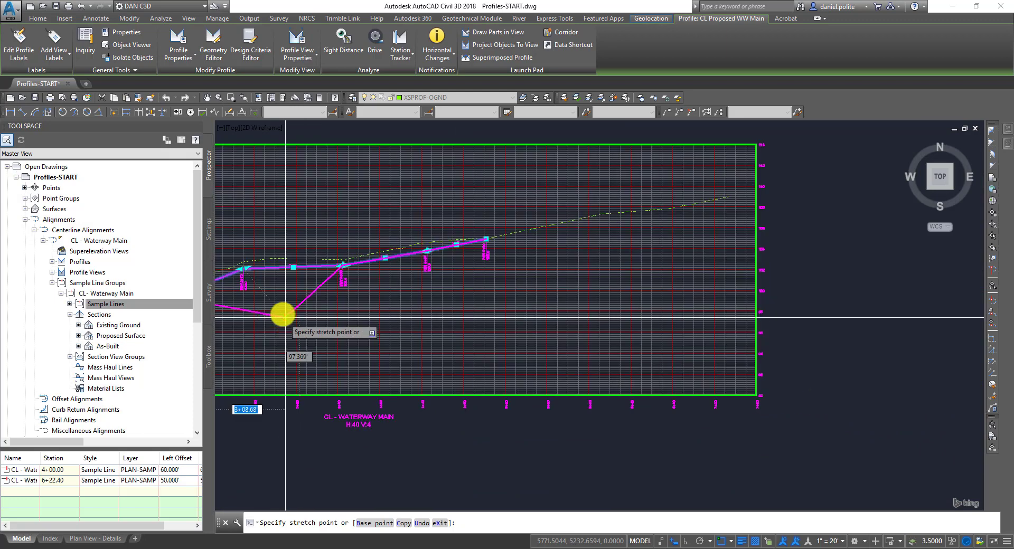
{"action": "left_click", "coordinate": [278, 290]}
{"action": "key", "text": "Escape"}
{"action": "scroll", "coordinate": [362, 294], "scroll_direction": "down", "scroll_amount": 3}
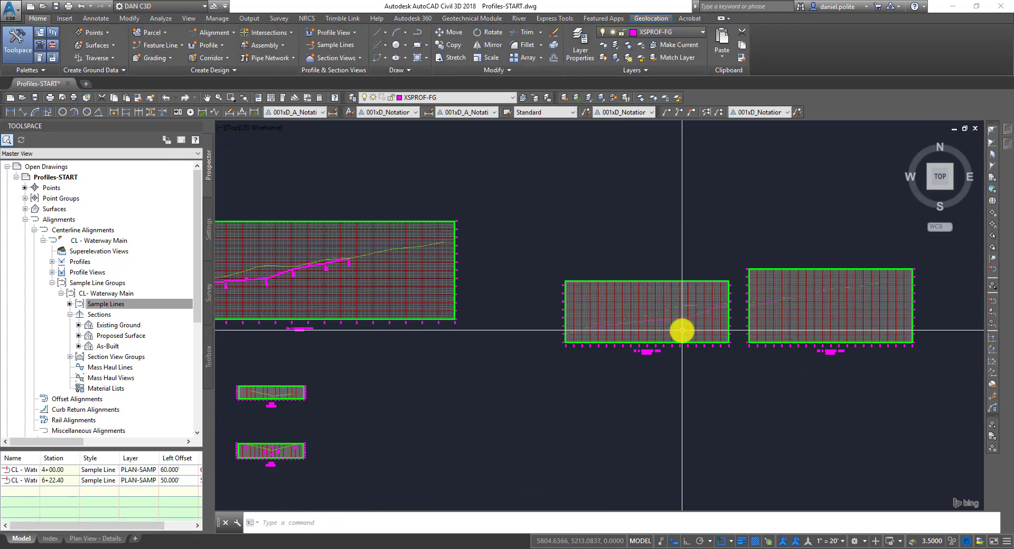
Raise the CL Proposed WW Main profile's vertex at station 3+00 to elevation about 101.8' in the full profile view.
{"action": "middle_click_drag", "start_coordinate": [328, 249], "coordinate": [524, 239]}
{"action": "scroll", "coordinate": [627, 274], "scroll_direction": "up", "scroll_amount": 4}
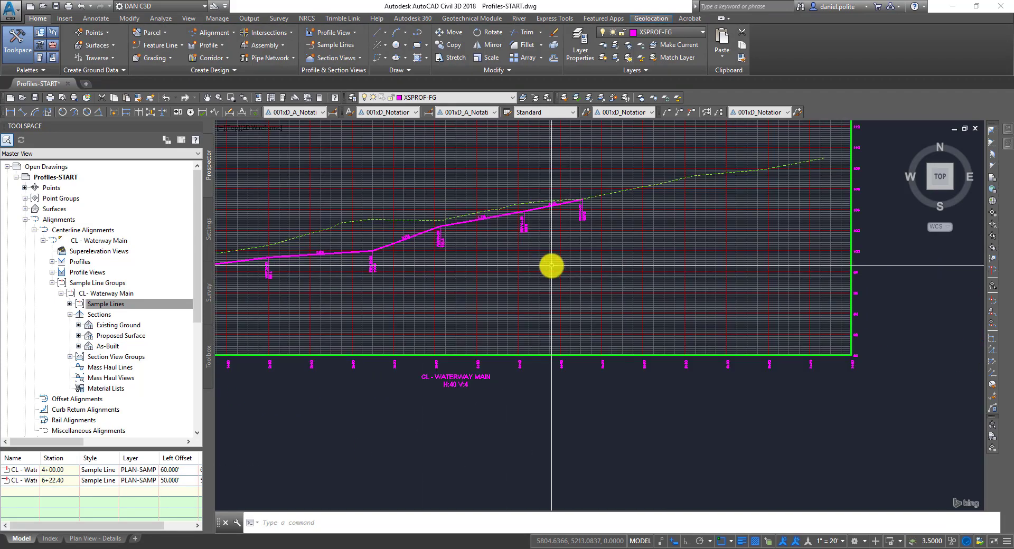
{"action": "scroll", "coordinate": [595, 244], "scroll_direction": "down", "scroll_amount": 4}
{"action": "scroll", "coordinate": [392, 260], "scroll_direction": "up", "scroll_amount": 4}
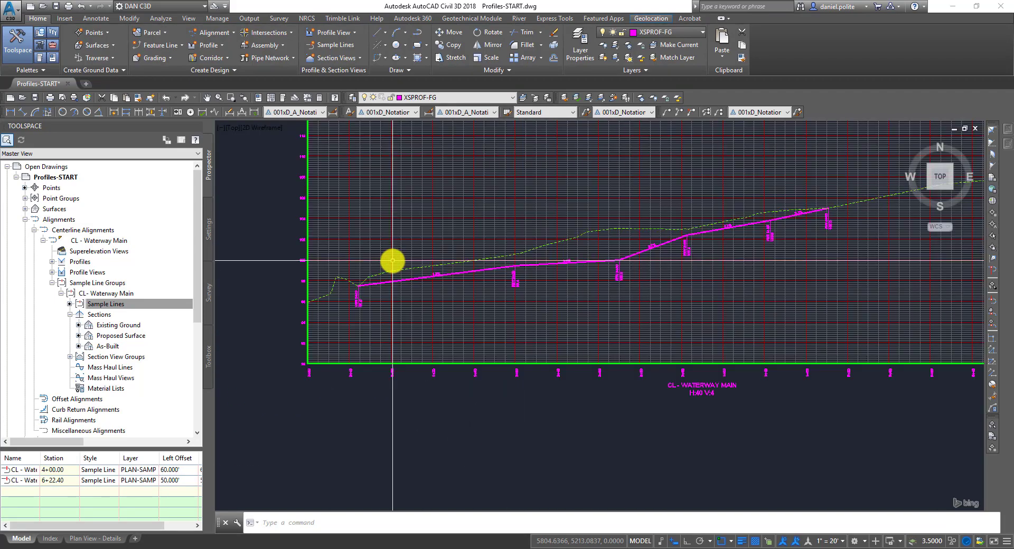
{"action": "scroll", "coordinate": [613, 268], "scroll_direction": "up", "scroll_amount": 4}
{"action": "left_click", "coordinate": [626, 240]}
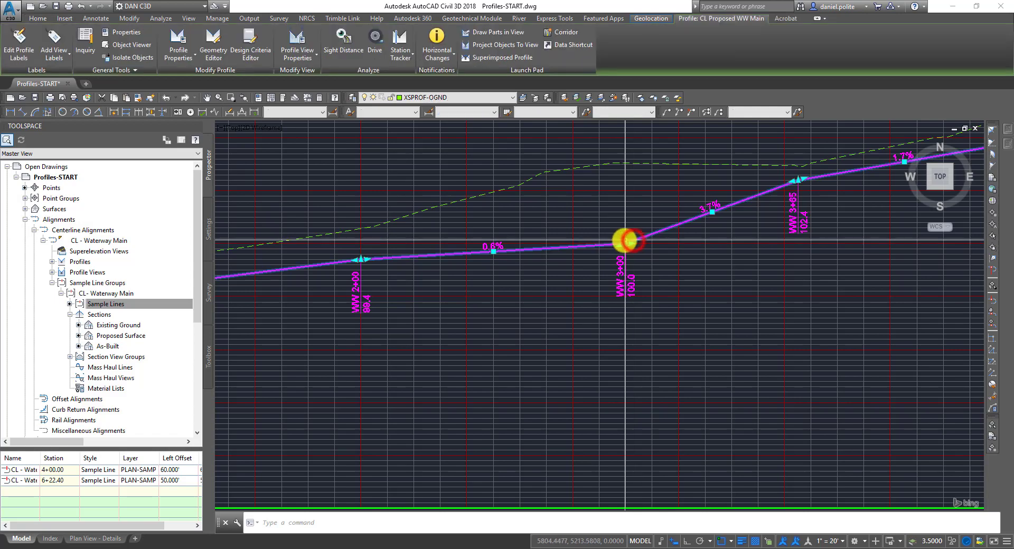
{"action": "left_click", "coordinate": [626, 240]}
{"action": "left_click", "coordinate": [625, 195]}
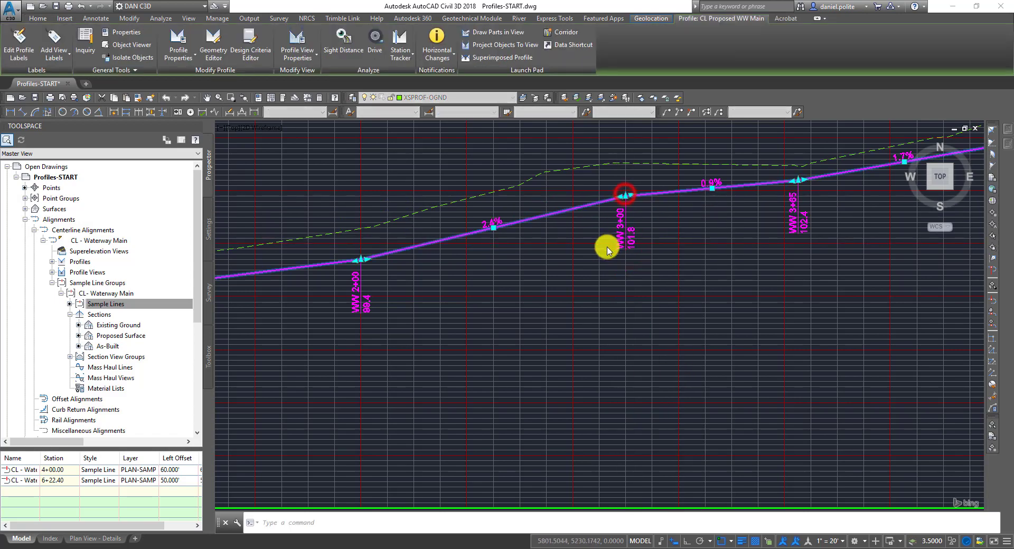
Check the edited proposed profile line in both split profile views against the full profile view.
{"action": "scroll", "coordinate": [606, 250], "scroll_direction": "down", "scroll_amount": 8}
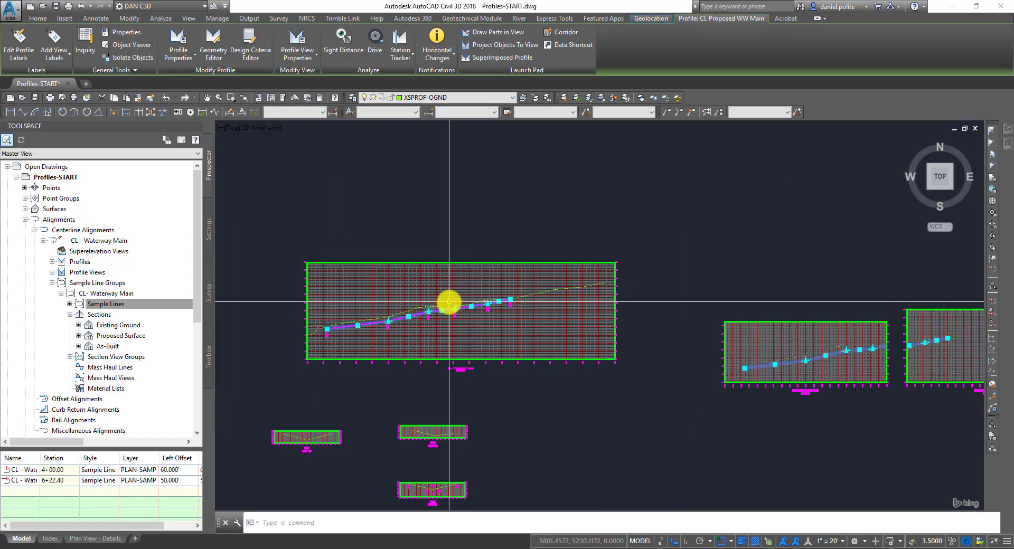
{"action": "middle_click_drag", "start_coordinate": [775, 363], "coordinate": [550, 314]}
{"action": "scroll", "coordinate": [550, 315], "scroll_direction": "up", "scroll_amount": 4}
{"action": "key", "text": "Escape"}
{"action": "middle_click_drag", "start_coordinate": [771, 318], "coordinate": [617, 315]}
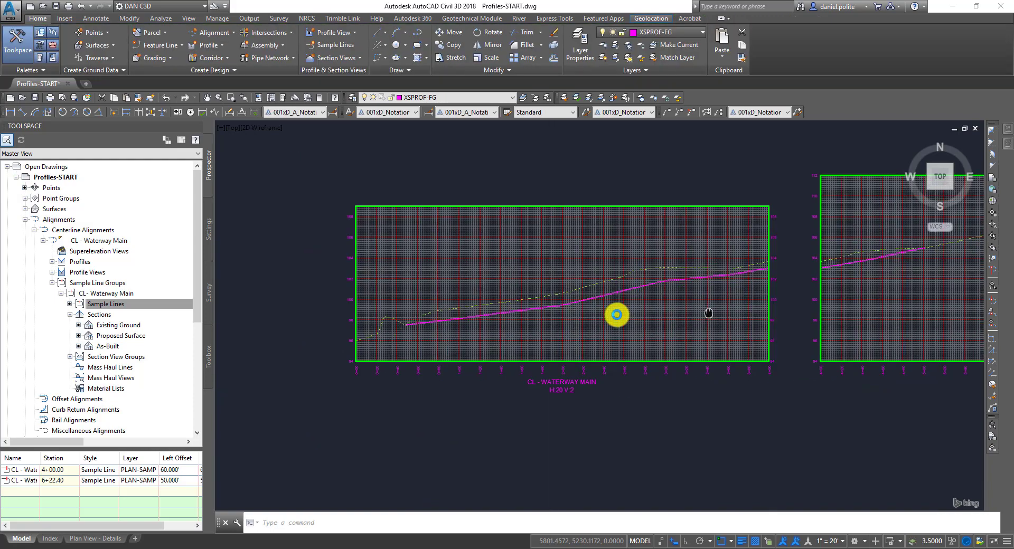
{"action": "middle_click_drag", "start_coordinate": [709, 313], "coordinate": [543, 328]}
{"action": "scroll", "coordinate": [404, 283], "scroll_direction": "down", "scroll_amount": 5}
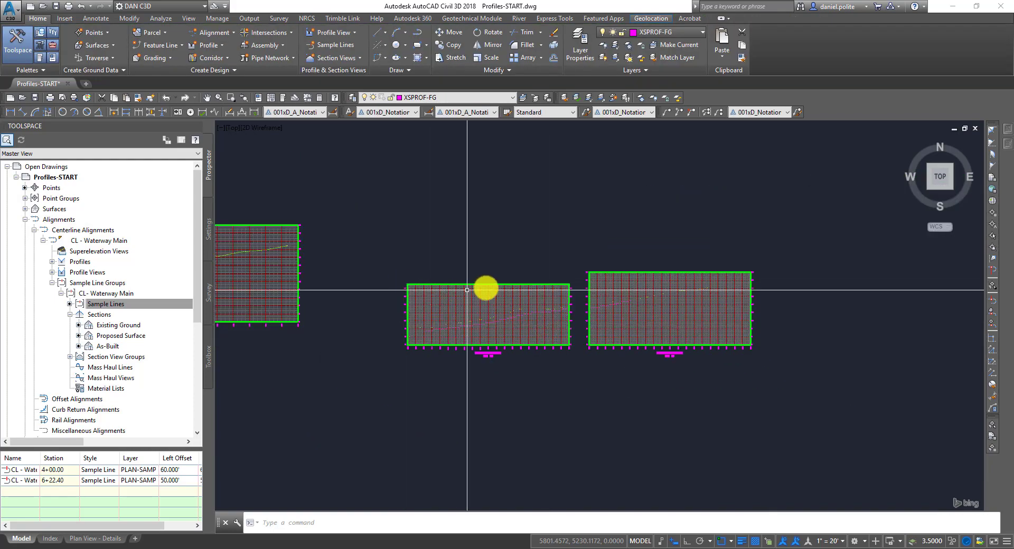
{"action": "middle_click_drag", "start_coordinate": [265, 288], "coordinate": [560, 261]}
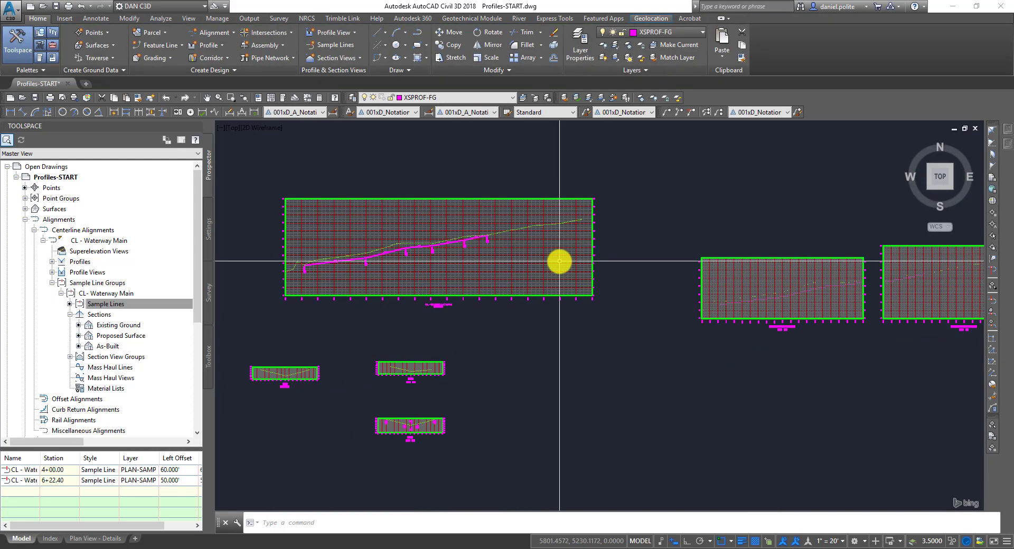
{"action": "middle_click_drag", "start_coordinate": [819, 289], "coordinate": [695, 268]}
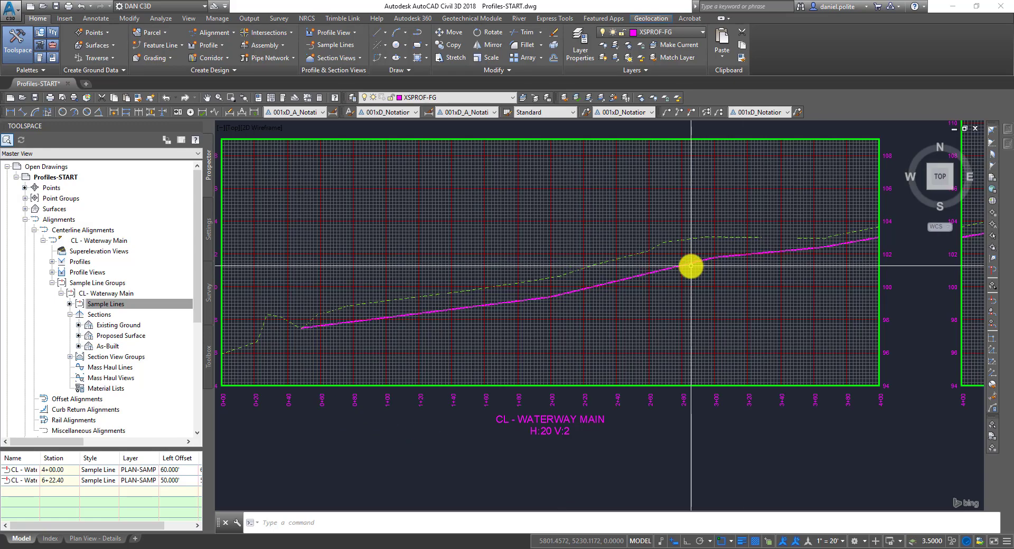
{"action": "left_click", "coordinate": [690, 265]}
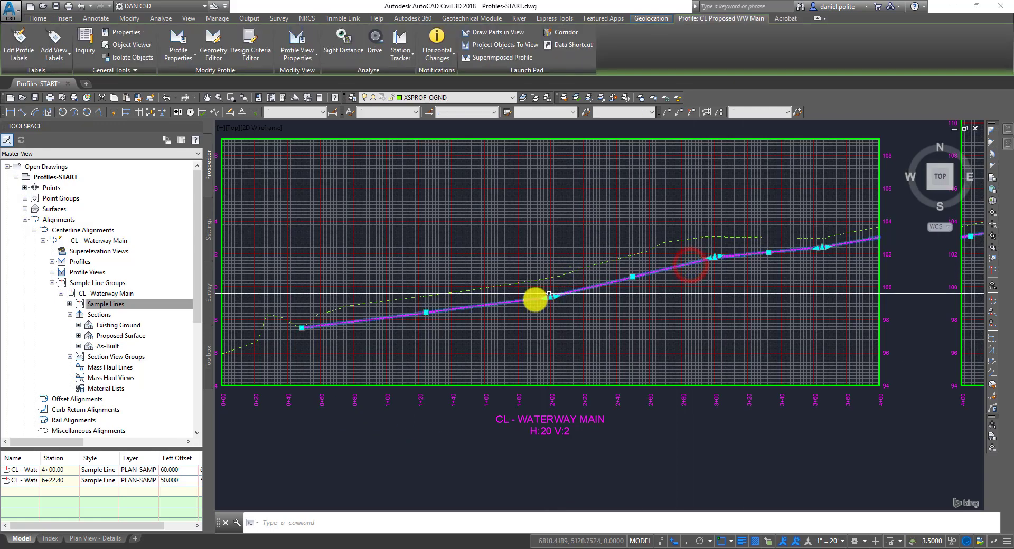
{"action": "key", "text": "Escape"}
{"action": "scroll", "coordinate": [317, 327], "scroll_direction": "up", "scroll_amount": 4}
{"action": "left_click", "coordinate": [337, 300]}
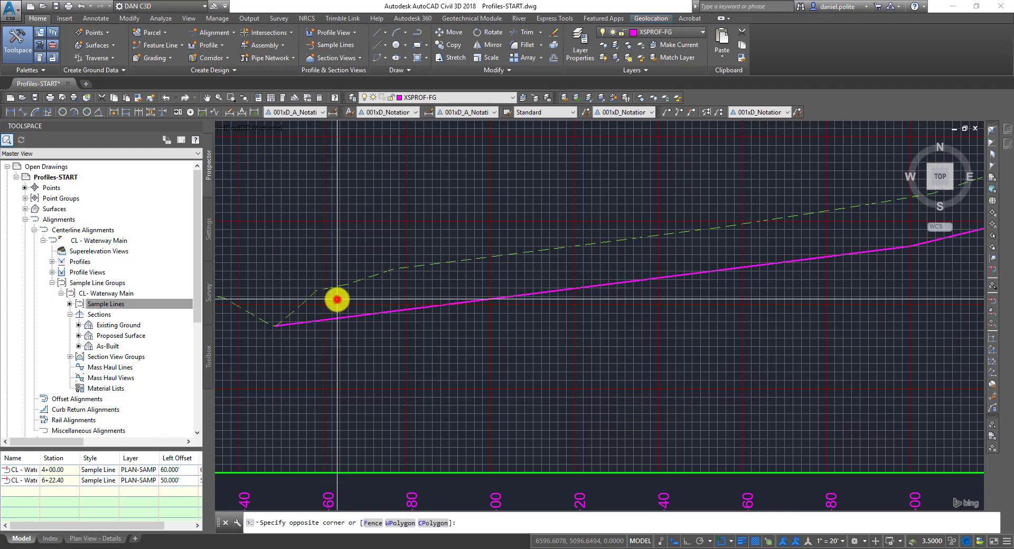
{"action": "left_click", "coordinate": [328, 300]}
{"action": "scroll", "coordinate": [470, 287], "scroll_direction": "down", "scroll_amount": 4}
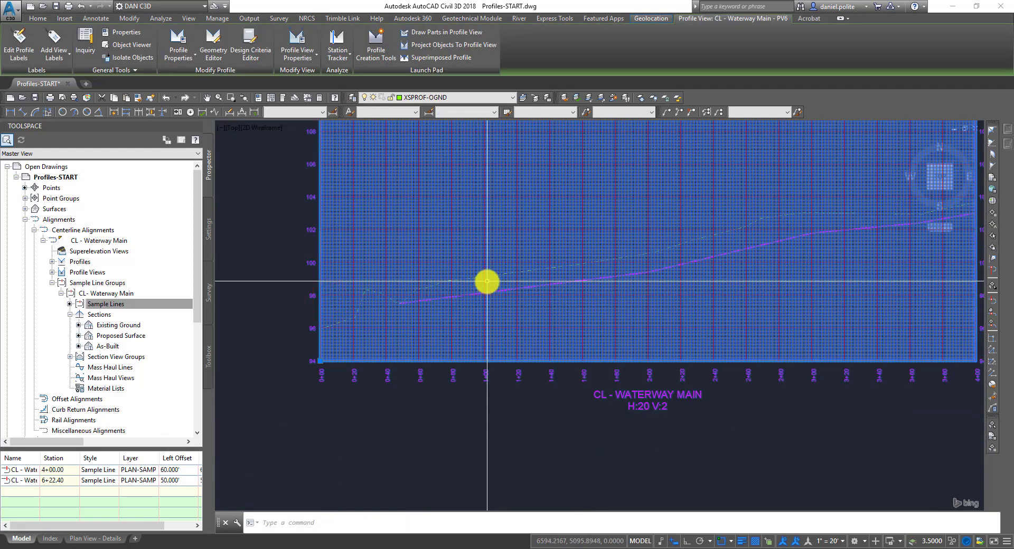
{"action": "right_click", "coordinate": [487, 281]}
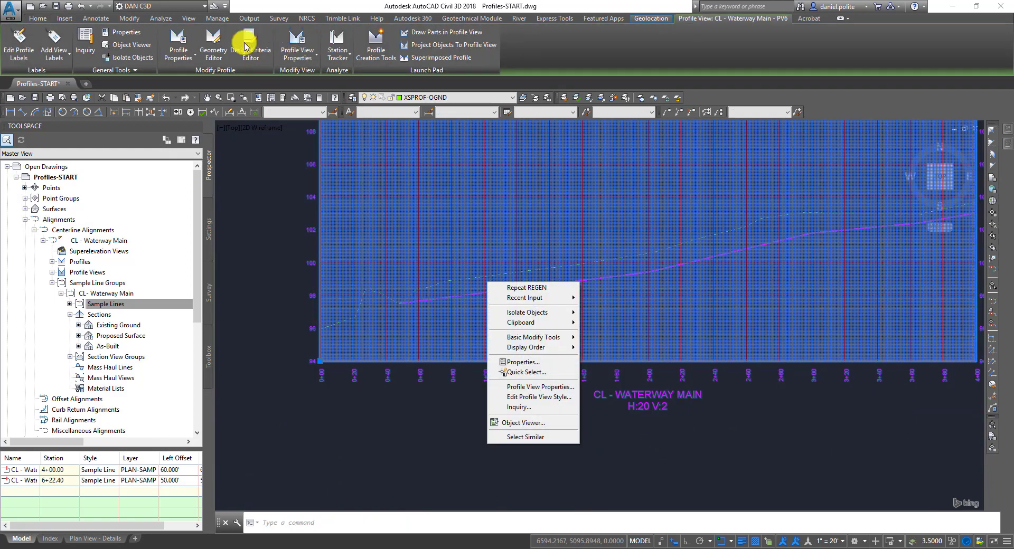
{"action": "key", "text": "Escape"}
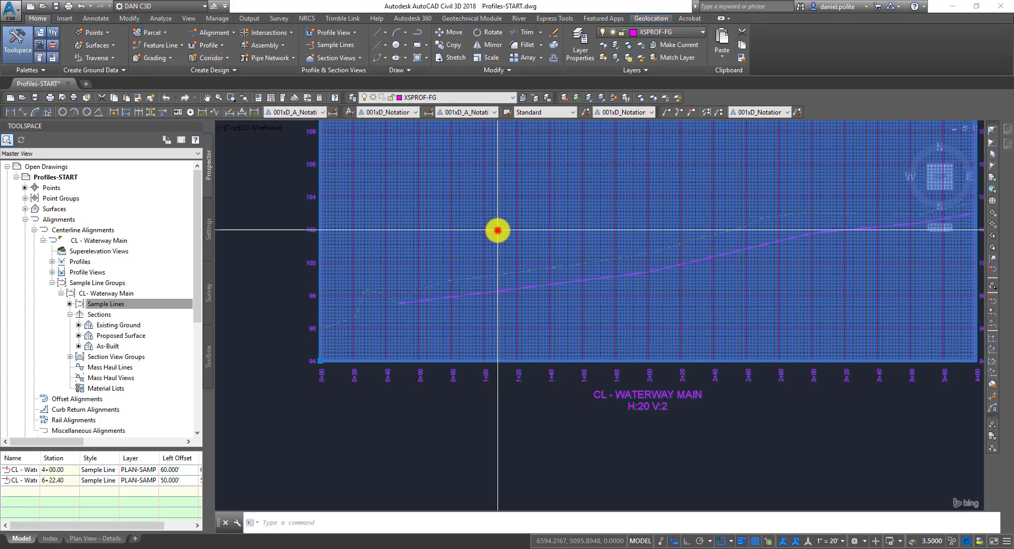
{"action": "right_click", "coordinate": [498, 229]}
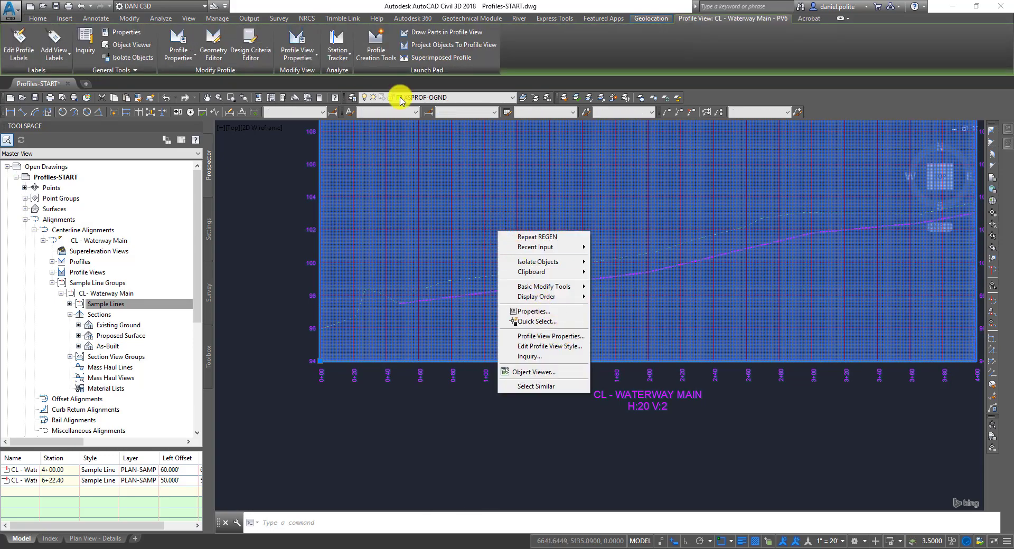
{"action": "key", "text": "Escape"}
{"action": "key", "text": "Escape"}
Create a layout profile named CL WW BOTTOM 2 from the first split profile view, with the FG style and Waterway label set.
{"action": "left_click", "coordinate": [483, 187]}
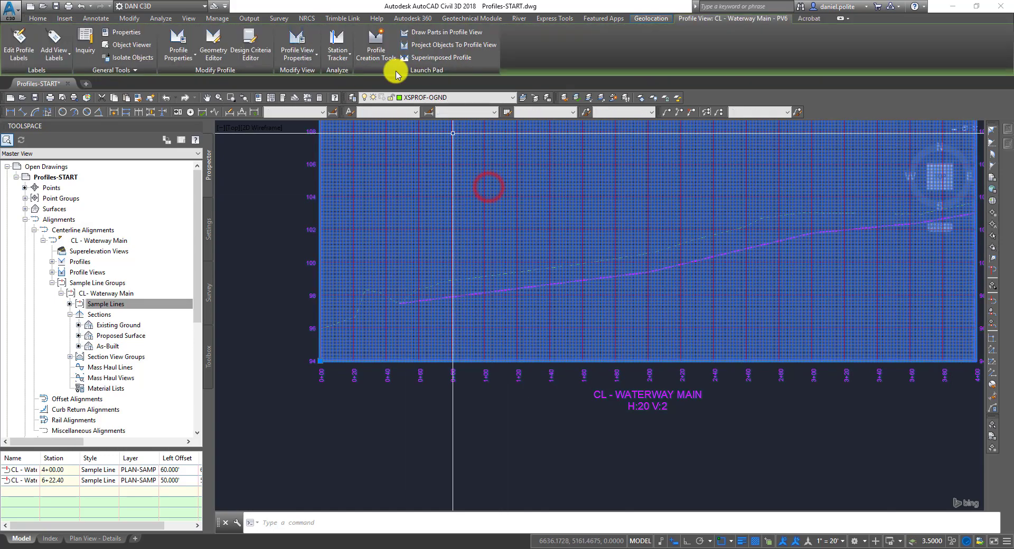
{"action": "left_click", "coordinate": [377, 51]}
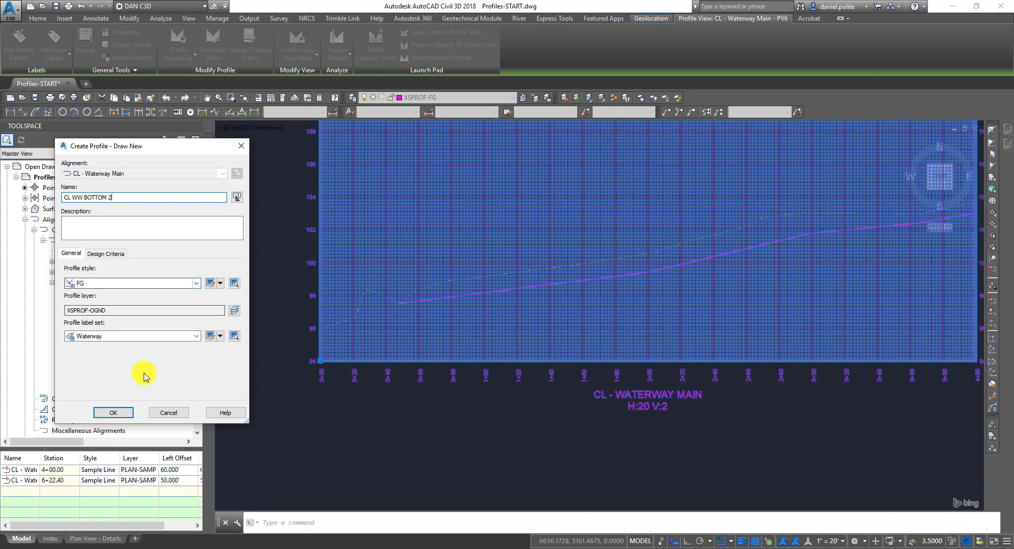
{"action": "left_click", "coordinate": [129, 415]}
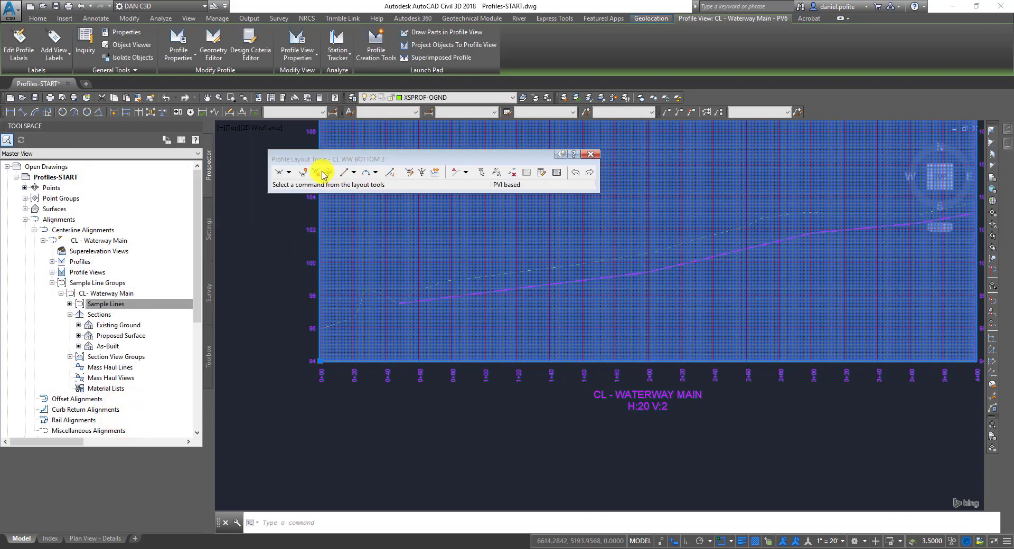
Insert PVIs for CL WW BOTTOM 2 in the first split view at stations 0+49, 2+80 and 4+00, elevations about 97.5', 102.0' and 103.2'.
{"action": "left_click", "coordinate": [302, 172]}
{"action": "scroll", "coordinate": [338, 335], "scroll_direction": "up", "scroll_amount": 5}
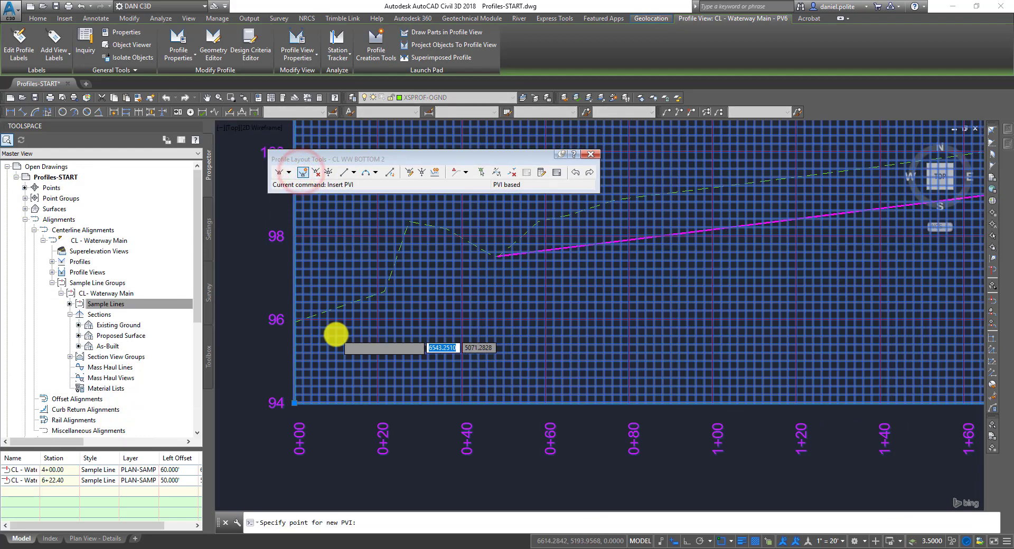
{"action": "middle_click_drag", "start_coordinate": [533, 278], "coordinate": [419, 350]}
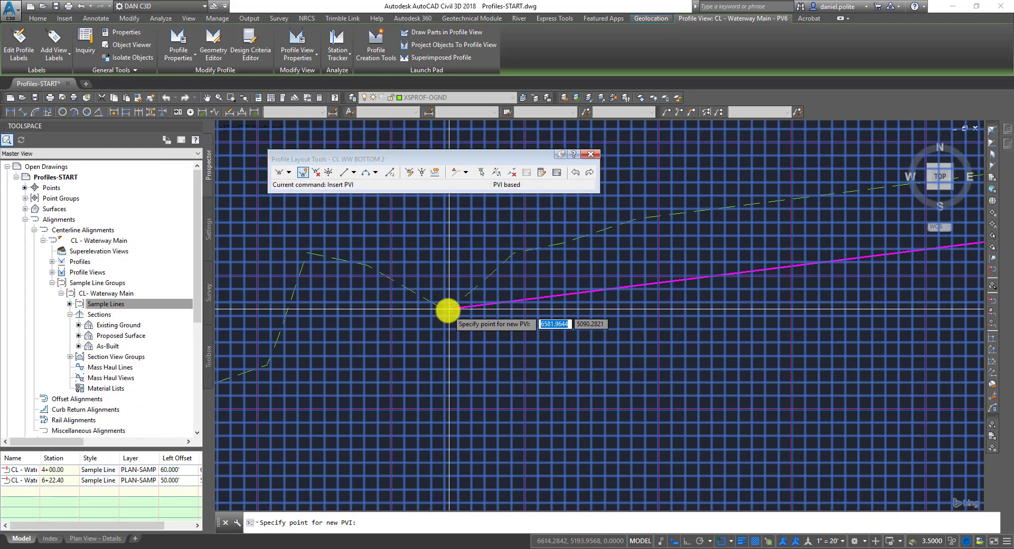
{"action": "scroll", "coordinate": [565, 287], "scroll_direction": "down", "scroll_amount": 6}
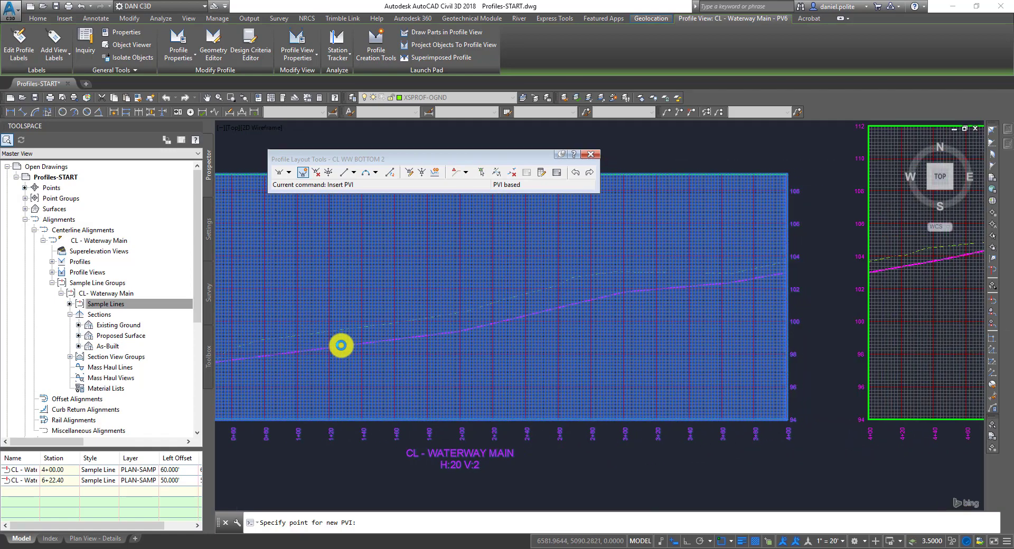
{"action": "scroll", "coordinate": [453, 326], "scroll_direction": "up", "scroll_amount": 2}
{"action": "scroll", "coordinate": [500, 380], "scroll_direction": "up", "scroll_amount": 3}
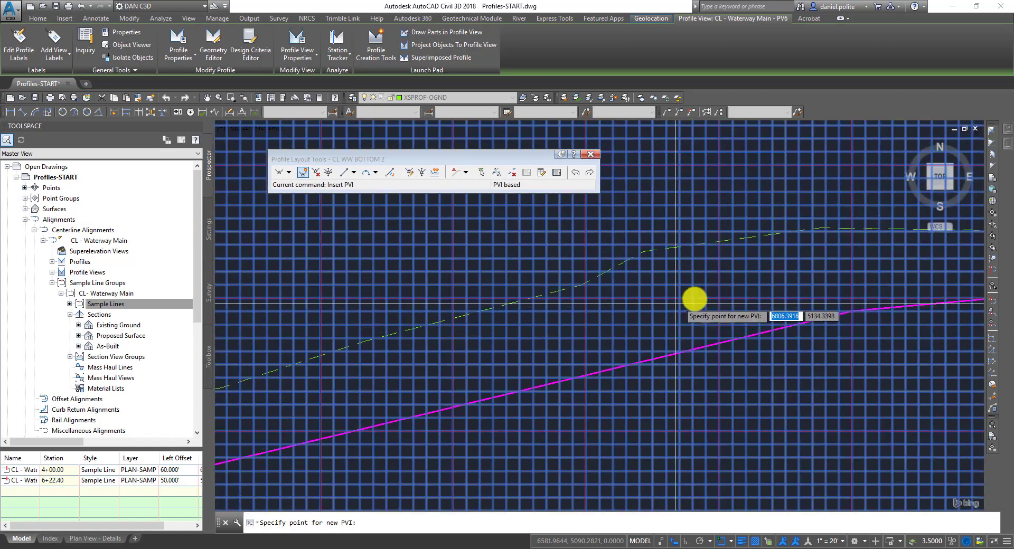
{"action": "scroll", "coordinate": [787, 315], "scroll_direction": "down", "scroll_amount": 3}
{"action": "middle_click_drag", "start_coordinate": [739, 317], "coordinate": [214, 291]}
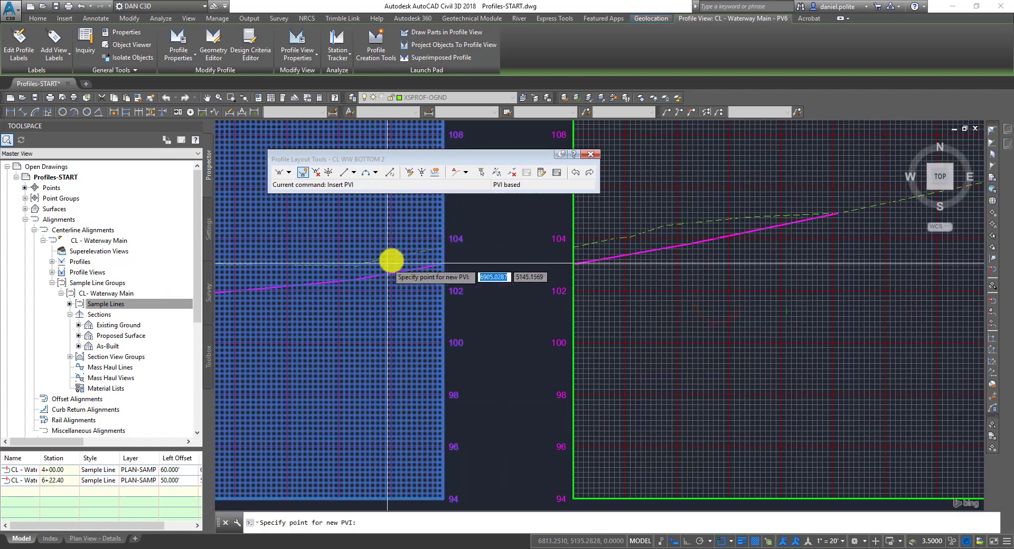
{"action": "scroll", "coordinate": [427, 260], "scroll_direction": "up", "scroll_amount": 4}
{"action": "left_click", "coordinate": [536, 289]}
{"action": "scroll", "coordinate": [613, 320], "scroll_direction": "down", "scroll_amount": 6}
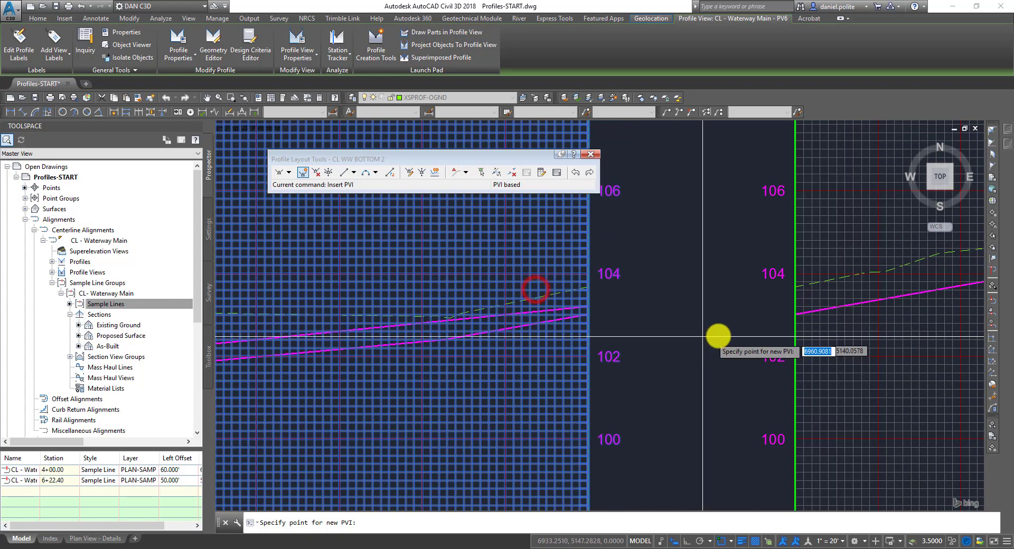
Insert PVIs in the second split view at stations 4+20, 5+20 and 6+12, elevations about 103.6', 104.8' and 107.3', and finish the profile.
{"action": "middle_click_drag", "start_coordinate": [717, 331], "coordinate": [498, 331]}
{"action": "scroll", "coordinate": [515, 326], "scroll_direction": "up", "scroll_amount": 6}
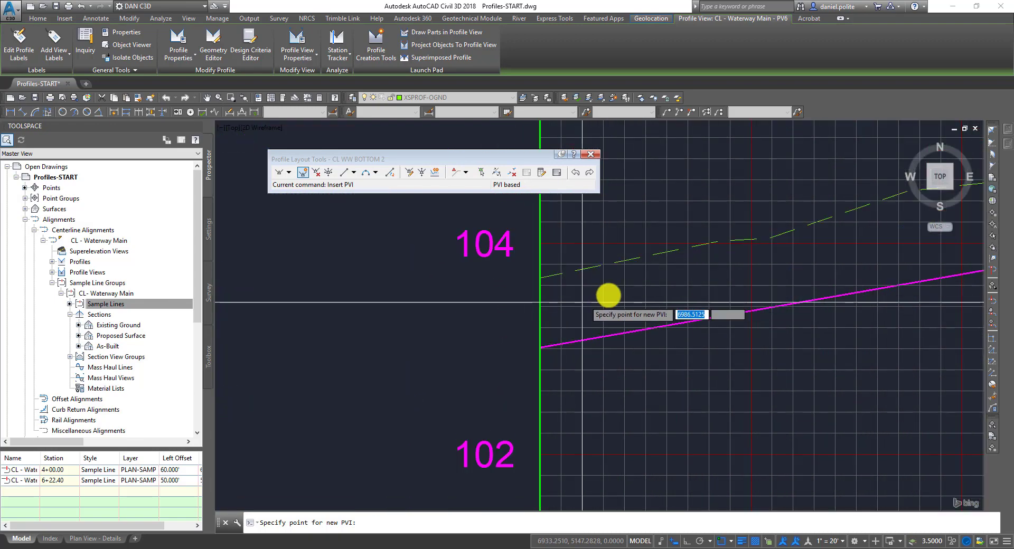
{"action": "left_click", "coordinate": [752, 285]}
{"action": "scroll", "coordinate": [819, 276], "scroll_direction": "down", "scroll_amount": 2}
{"action": "middle_click_drag", "start_coordinate": [820, 276], "coordinate": [204, 376]}
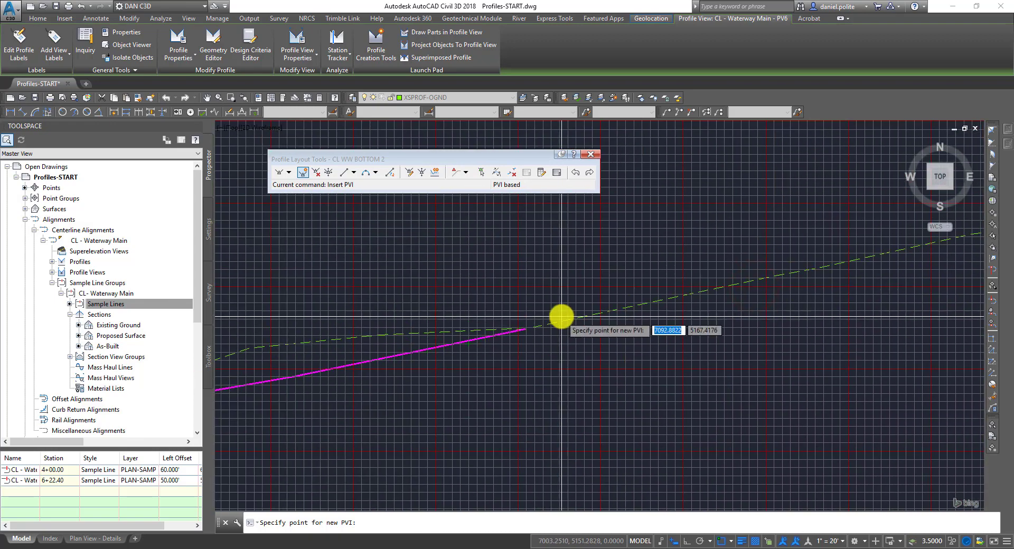
{"action": "scroll", "coordinate": [583, 320], "scroll_direction": "up", "scroll_amount": 2}
{"action": "left_click", "coordinate": [634, 368]}
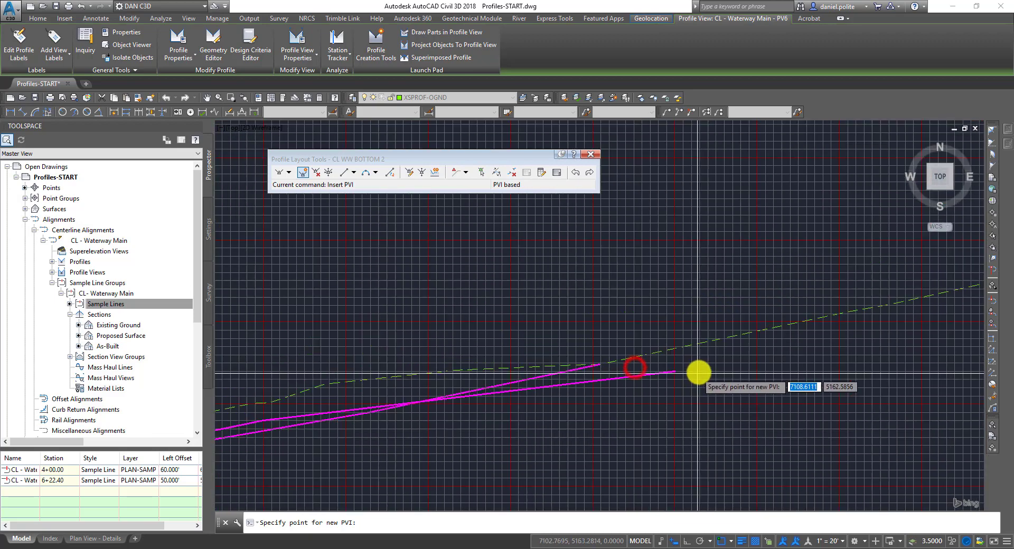
{"action": "scroll", "coordinate": [697, 373], "scroll_direction": "down", "scroll_amount": 2}
{"action": "middle_click_drag", "start_coordinate": [697, 373], "coordinate": [290, 301]}
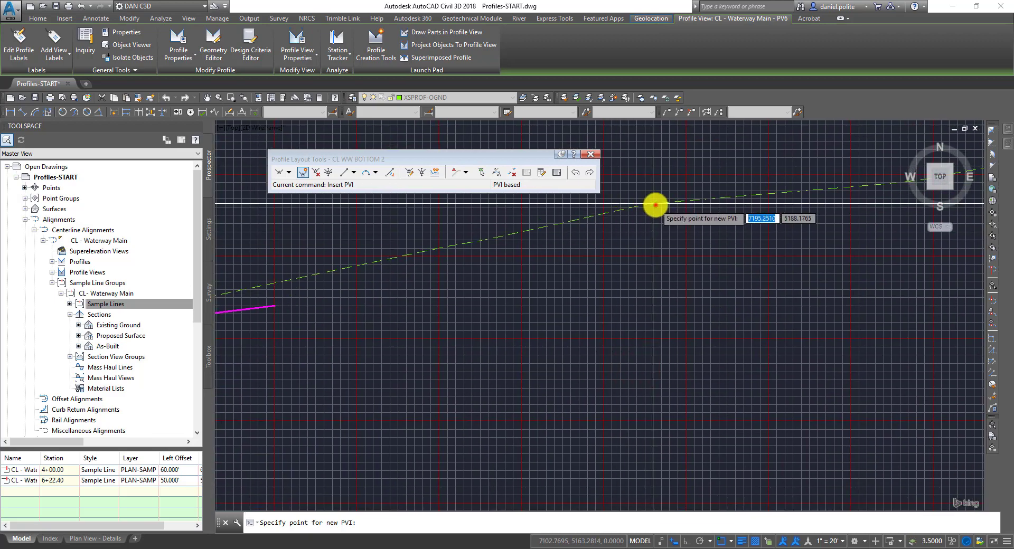
{"action": "key", "text": "Escape"}
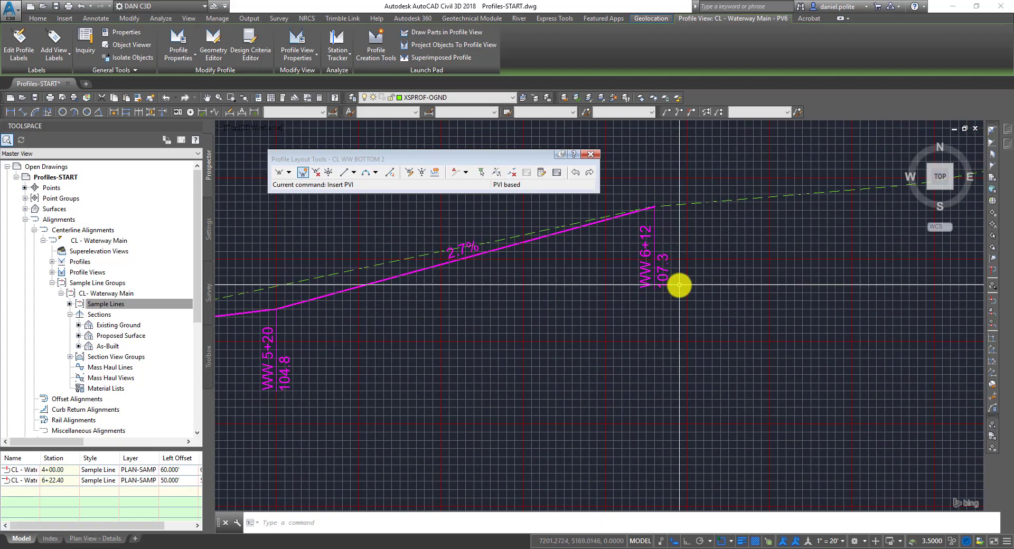
{"action": "scroll", "coordinate": [679, 286], "scroll_direction": "down", "scroll_amount": 5}
{"action": "middle_click_drag", "start_coordinate": [412, 313], "coordinate": [588, 308]}
{"action": "key", "text": "Escape"}
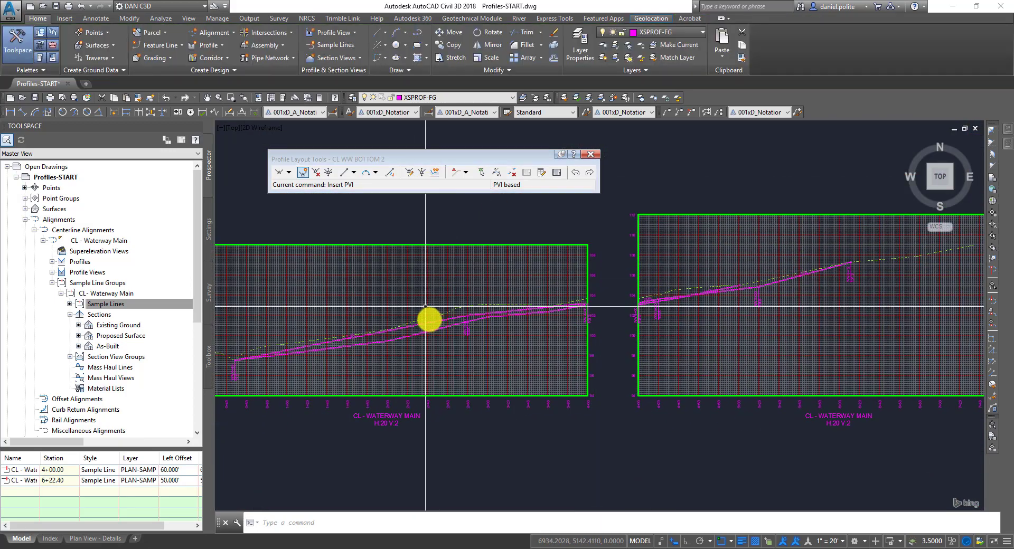
Select the CL WW BOTTOM 2 profile and examine how it is drawn in the split views and the full profile view.
{"action": "scroll", "coordinate": [426, 306], "scroll_direction": "up", "scroll_amount": 4}
{"action": "middle_click_drag", "start_coordinate": [420, 342], "coordinate": [605, 319]}
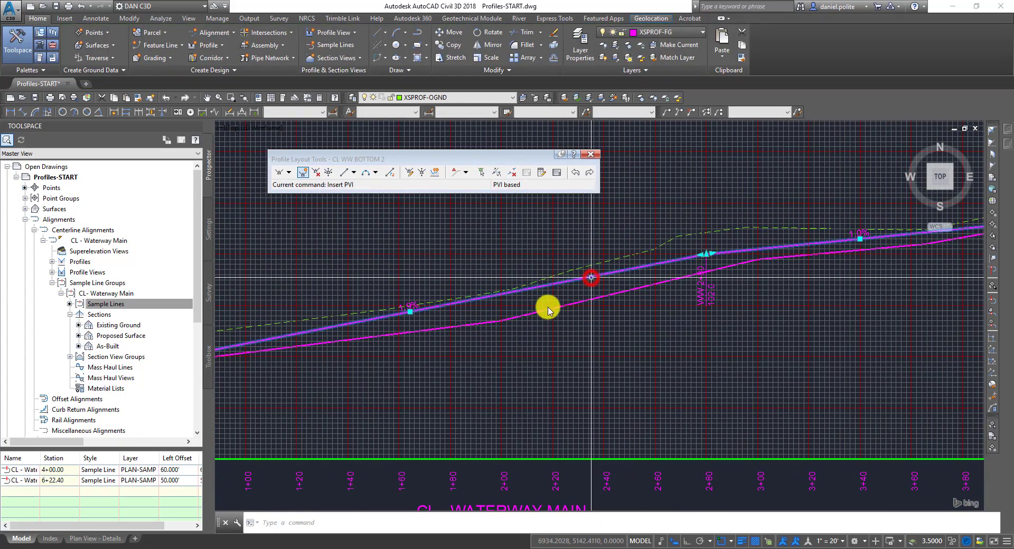
{"action": "scroll", "coordinate": [549, 306], "scroll_direction": "down", "scroll_amount": 5}
{"action": "scroll", "coordinate": [693, 254], "scroll_direction": "up", "scroll_amount": 5}
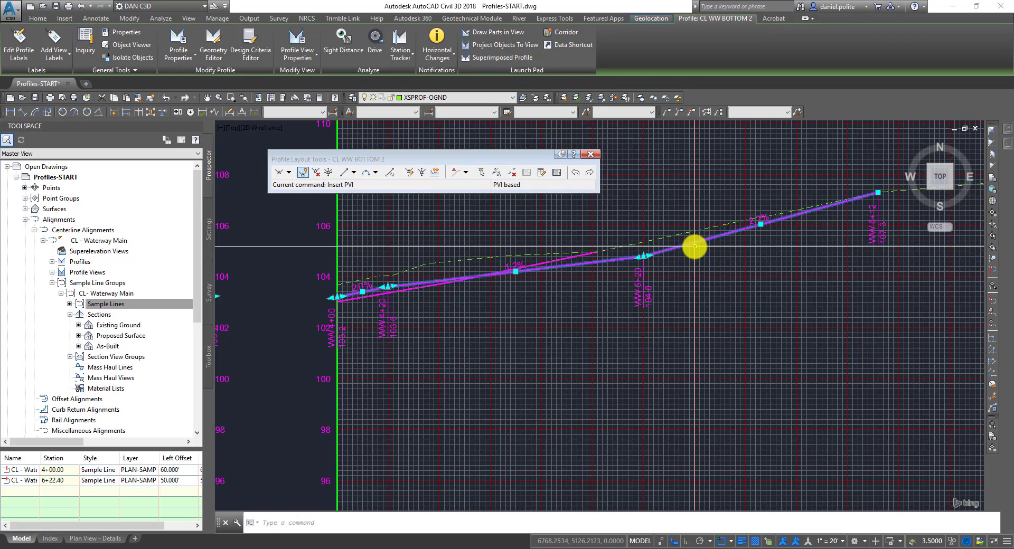
{"action": "scroll", "coordinate": [695, 247], "scroll_direction": "down", "scroll_amount": 6}
{"action": "middle_click_drag", "start_coordinate": [311, 213], "coordinate": [799, 389]}
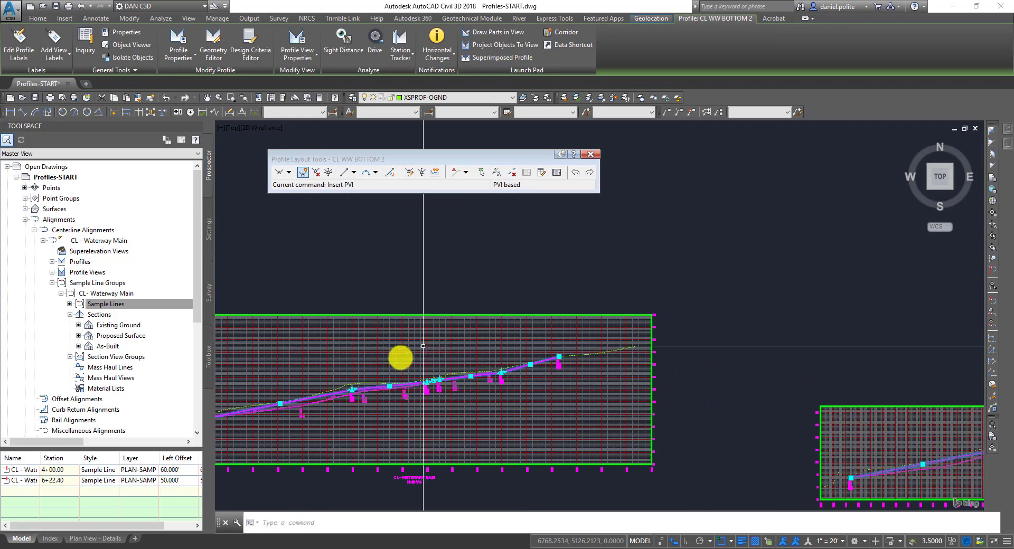
{"action": "scroll", "coordinate": [423, 348], "scroll_direction": "up", "scroll_amount": 5}
{"action": "scroll", "coordinate": [599, 414], "scroll_direction": "down", "scroll_amount": 5}
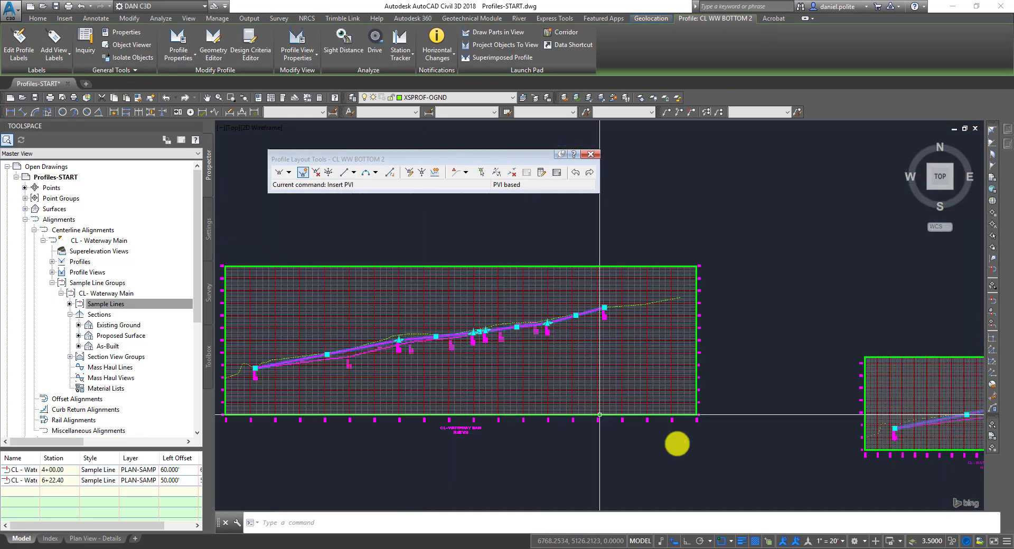
Examine the new profile's vertices, grades and labels along both split views, especially across the break at station 4+00.
{"action": "mouse_move", "coordinate": [677, 444]}
{"action": "middle_mouse_down"}
{"action": "mouse_move", "coordinate": [507, 341]}
{"action": "mouse_move", "coordinate": [470, 264]}
{"action": "middle_mouse_up"}
{"action": "scroll", "coordinate": [470, 264], "scroll_direction": "up", "scroll_amount": 4}
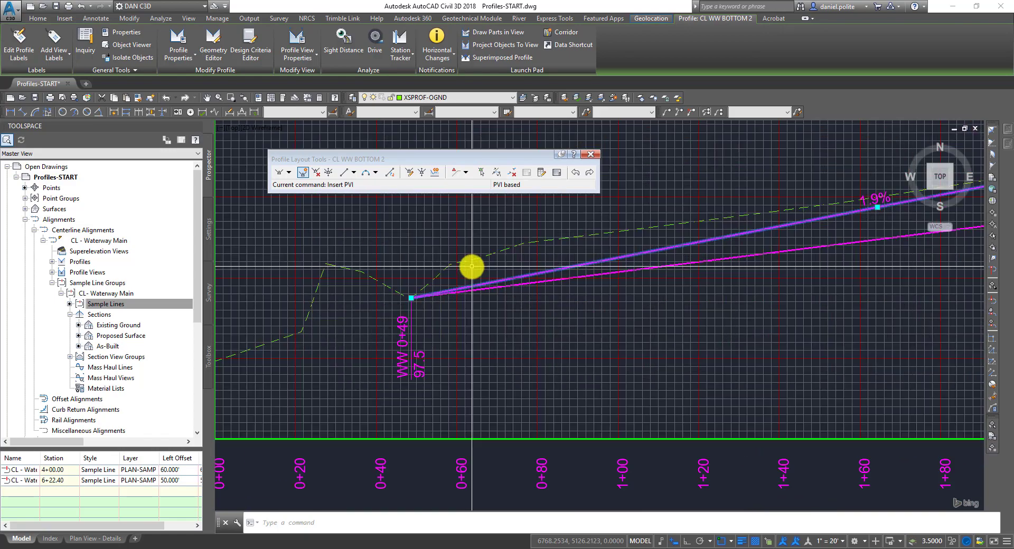
{"action": "scroll", "coordinate": [472, 266], "scroll_direction": "down", "scroll_amount": 4}
{"action": "middle_click_drag", "start_coordinate": [805, 274], "coordinate": [528, 301]}
{"action": "middle_click_drag", "start_coordinate": [651, 264], "coordinate": [520, 332]}
{"action": "scroll", "coordinate": [779, 288], "scroll_direction": "up", "scroll_amount": 6}
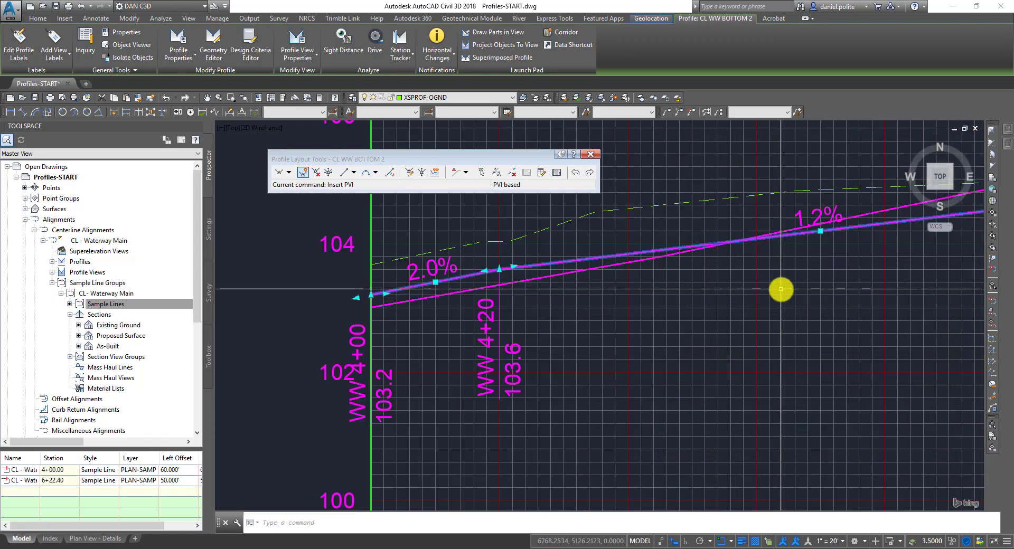
{"action": "scroll", "coordinate": [422, 264], "scroll_direction": "down", "scroll_amount": 4}
{"action": "middle_click_drag", "start_coordinate": [423, 268], "coordinate": [622, 352]}
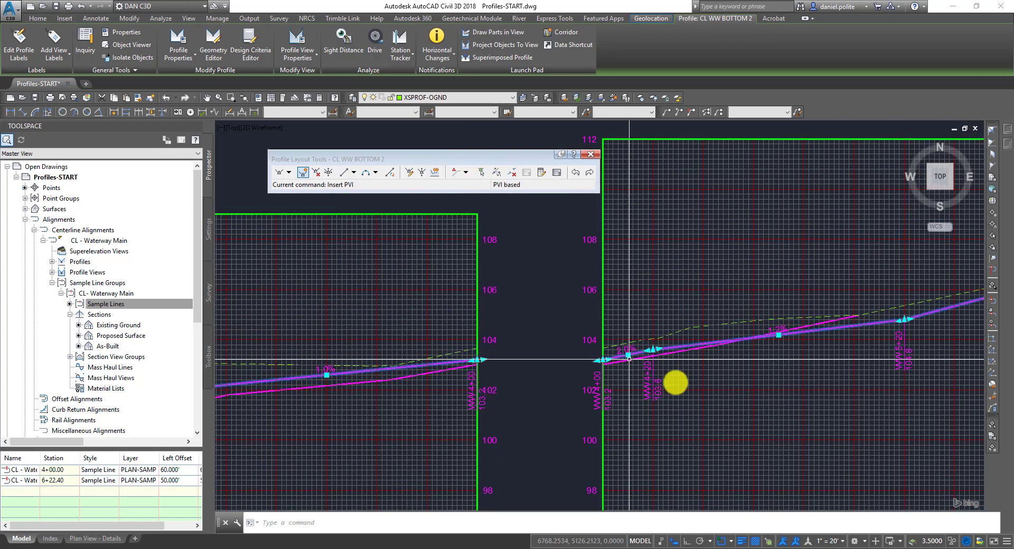
{"action": "middle_click_drag", "start_coordinate": [732, 383], "coordinate": [605, 384]}
{"action": "scroll", "coordinate": [478, 394], "scroll_direction": "down", "scroll_amount": 3}
{"action": "mouse_move", "coordinate": [437, 376]}
{"action": "middle_mouse_down"}
{"action": "mouse_move", "coordinate": [552, 403]}
{"action": "mouse_move", "coordinate": [553, 365]}
{"action": "middle_mouse_up"}
{"action": "scroll", "coordinate": [464, 347], "scroll_direction": "up", "scroll_amount": 5}
{"action": "middle_click_drag", "start_coordinate": [464, 392], "coordinate": [562, 344]}
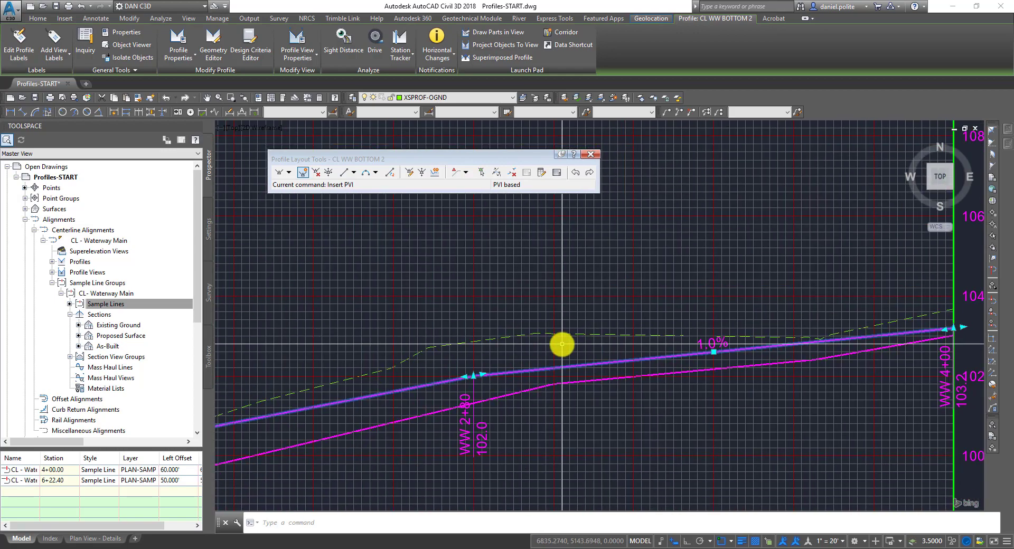
{"action": "scroll", "coordinate": [561, 344], "scroll_direction": "down", "scroll_amount": 3}
{"action": "scroll", "coordinate": [762, 314], "scroll_direction": "down", "scroll_amount": 2}
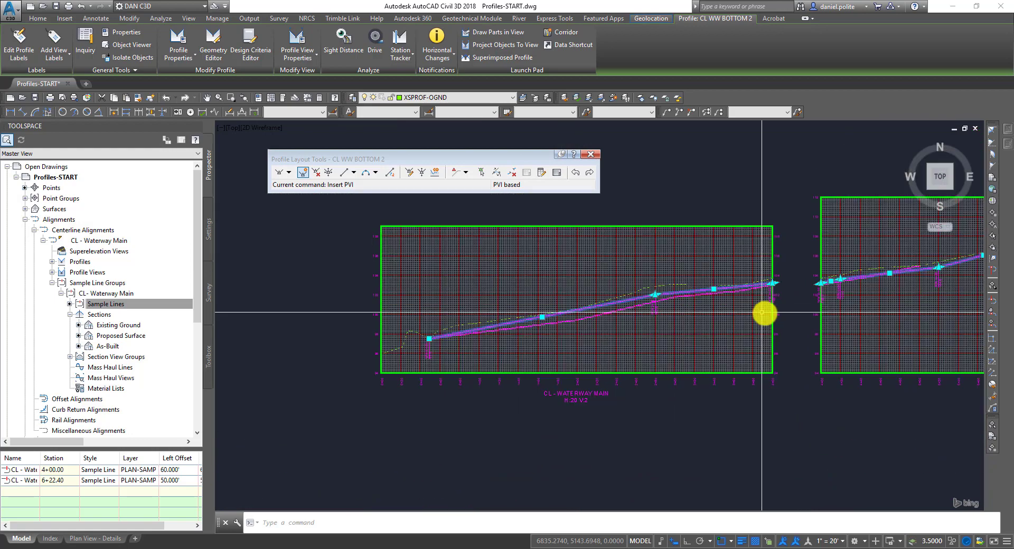
{"action": "middle_click_drag", "start_coordinate": [835, 279], "coordinate": [696, 285]}
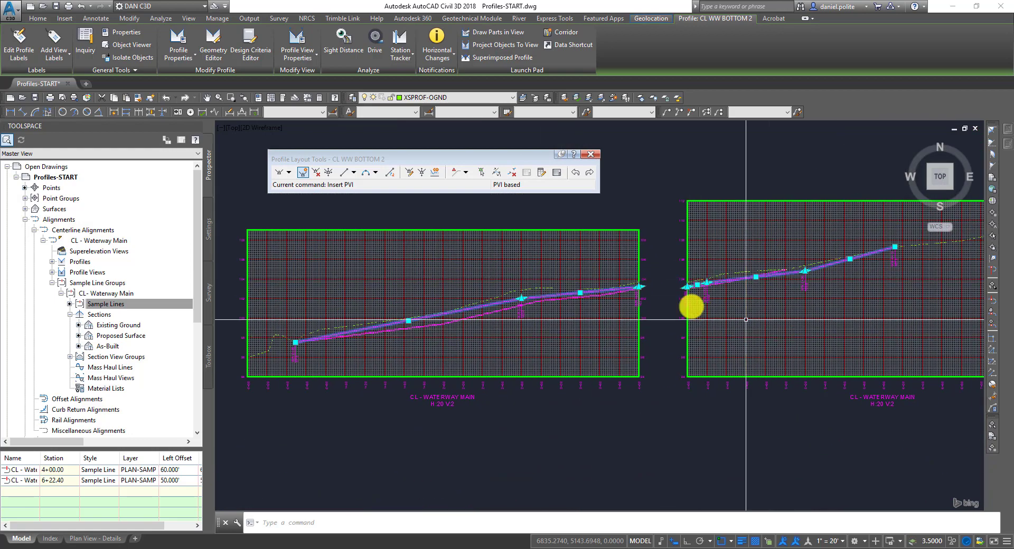
{"action": "middle_click_drag", "start_coordinate": [735, 359], "coordinate": [627, 359]}
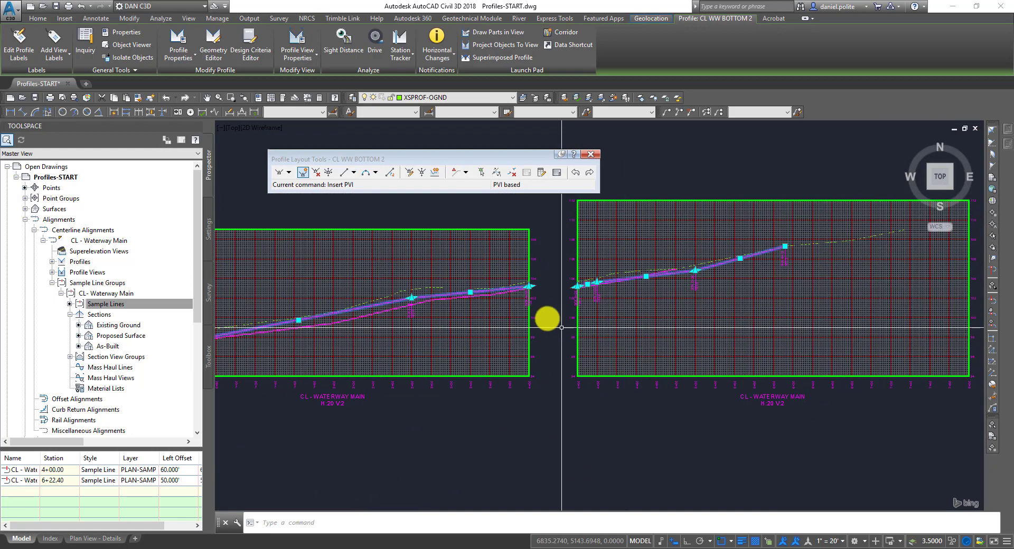
{"action": "scroll", "coordinate": [594, 268], "scroll_direction": "up", "scroll_amount": 2}
{"action": "scroll", "coordinate": [832, 233], "scroll_direction": "up", "scroll_amount": 1}
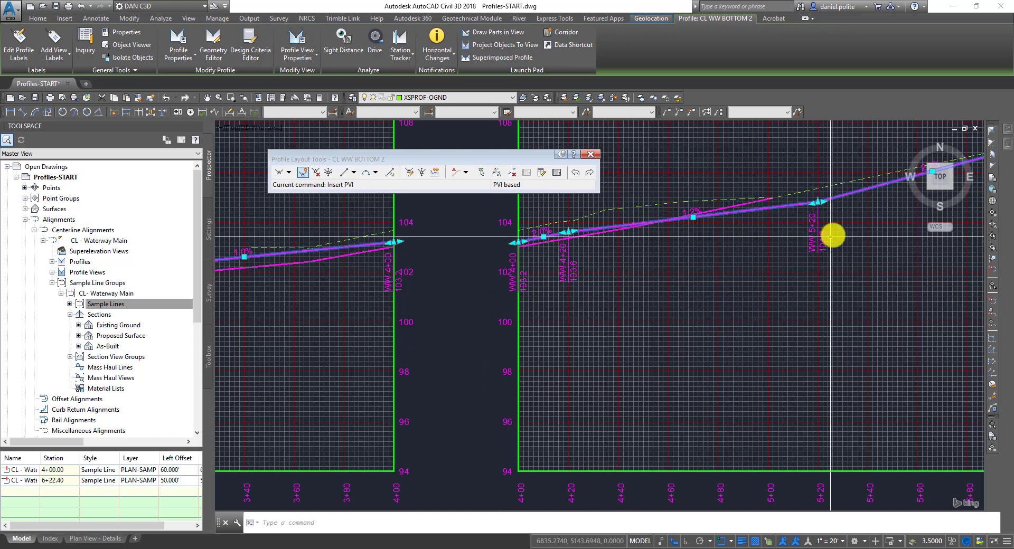
{"action": "scroll", "coordinate": [781, 308], "scroll_direction": "up", "scroll_amount": 2}
{"action": "scroll", "coordinate": [784, 297], "scroll_direction": "down", "scroll_amount": 4}
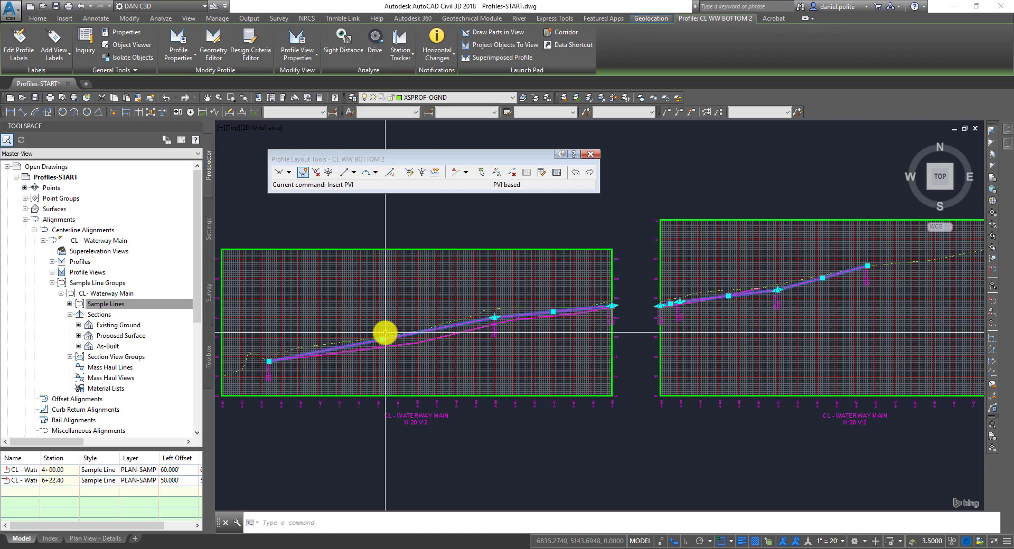
Compare the new profile in the full profile view with the two split views and clear the selection.
{"action": "scroll", "coordinate": [383, 332], "scroll_direction": "down", "scroll_amount": 2}
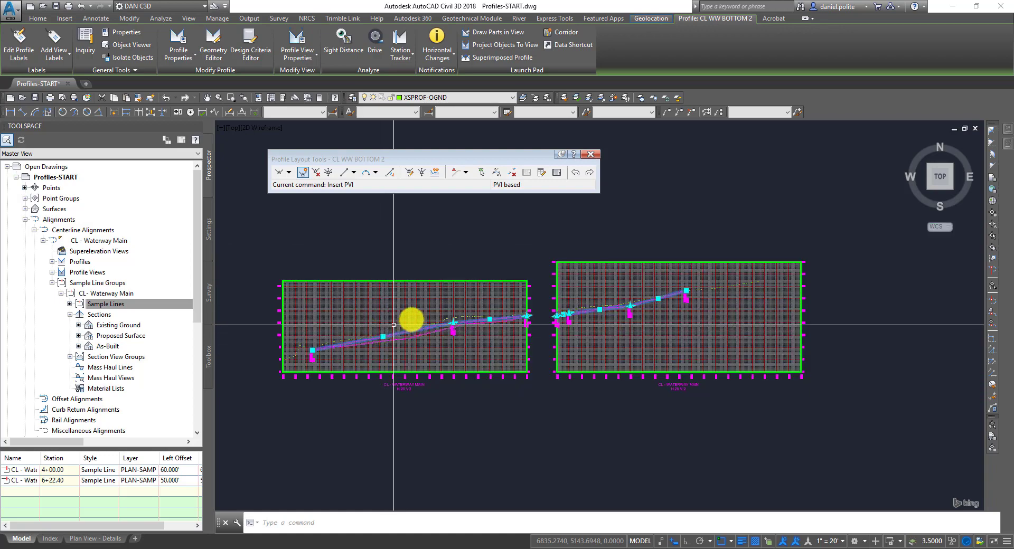
{"action": "scroll", "coordinate": [457, 324], "scroll_direction": "down", "scroll_amount": 2}
{"action": "middle_click_drag", "start_coordinate": [457, 323], "coordinate": [520, 340]}
{"action": "middle_click_drag", "start_coordinate": [342, 300], "coordinate": [563, 337]}
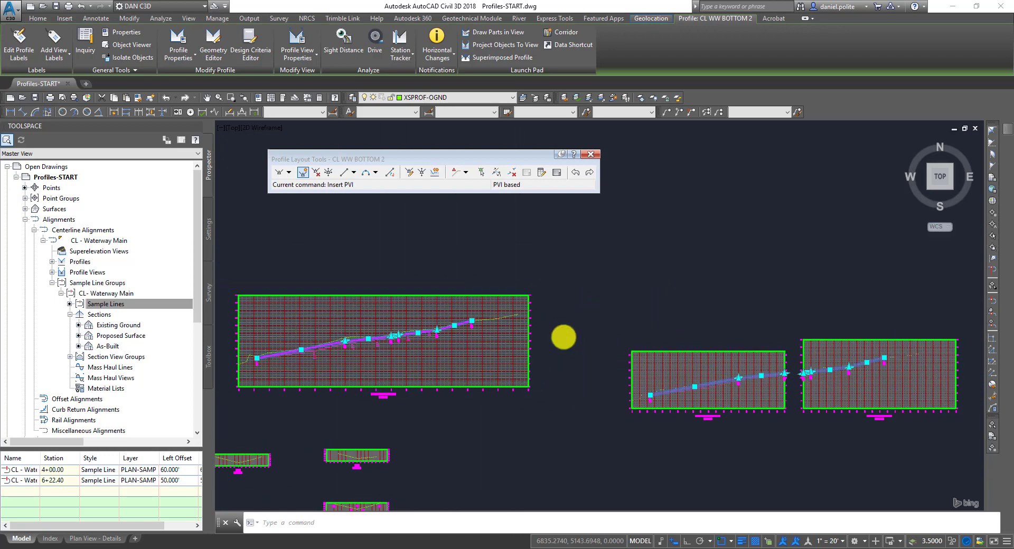
{"action": "middle_click_drag", "start_coordinate": [480, 327], "coordinate": [595, 321]}
{"action": "scroll", "coordinate": [595, 320], "scroll_direction": "up", "scroll_amount": 4}
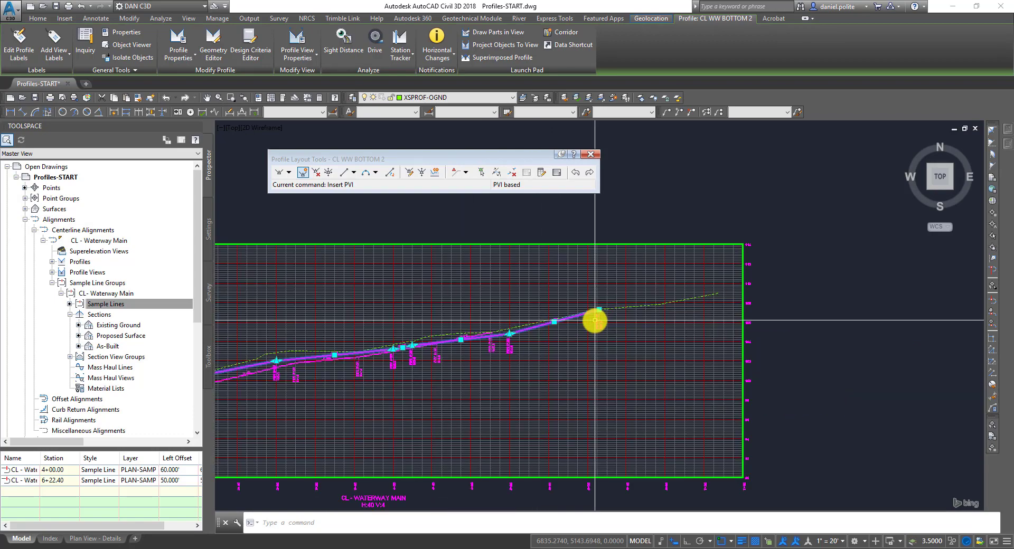
{"action": "scroll", "coordinate": [399, 343], "scroll_direction": "down", "scroll_amount": 2}
{"action": "middle_click_drag", "start_coordinate": [399, 343], "coordinate": [482, 326]}
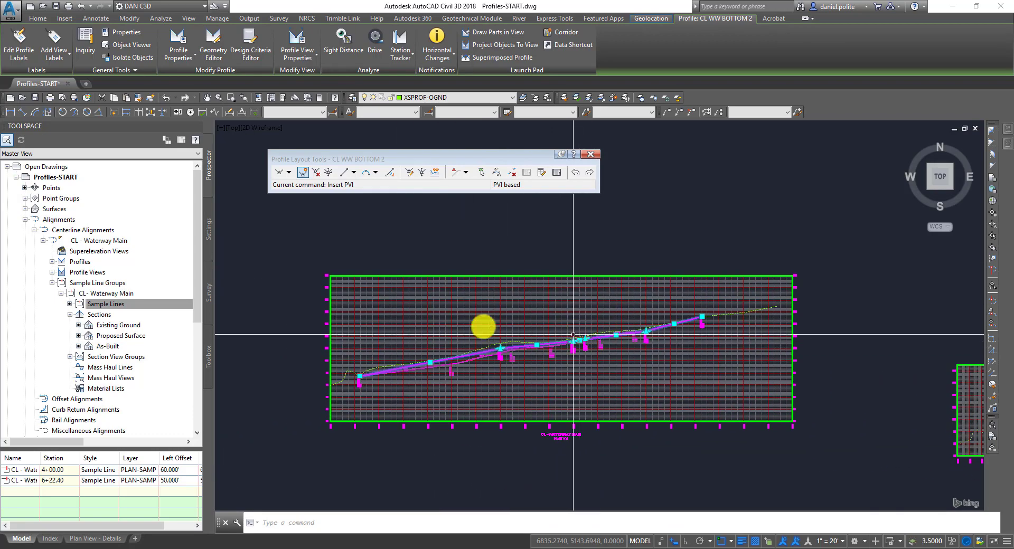
{"action": "scroll", "coordinate": [482, 290], "scroll_direction": "down", "scroll_amount": 3}
{"action": "scroll", "coordinate": [801, 350], "scroll_direction": "up", "scroll_amount": 5}
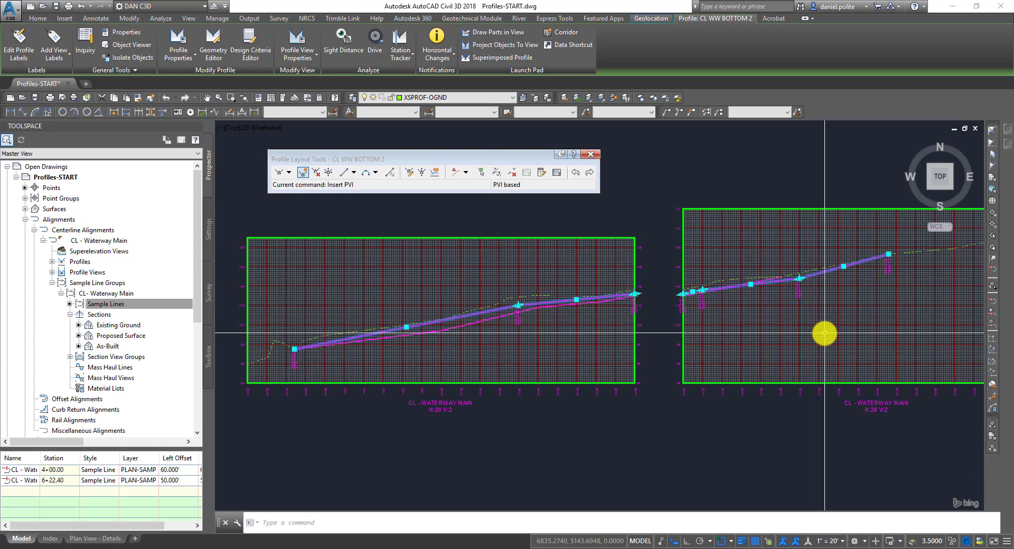
{"action": "scroll", "coordinate": [818, 337], "scroll_direction": "down", "scroll_amount": 3}
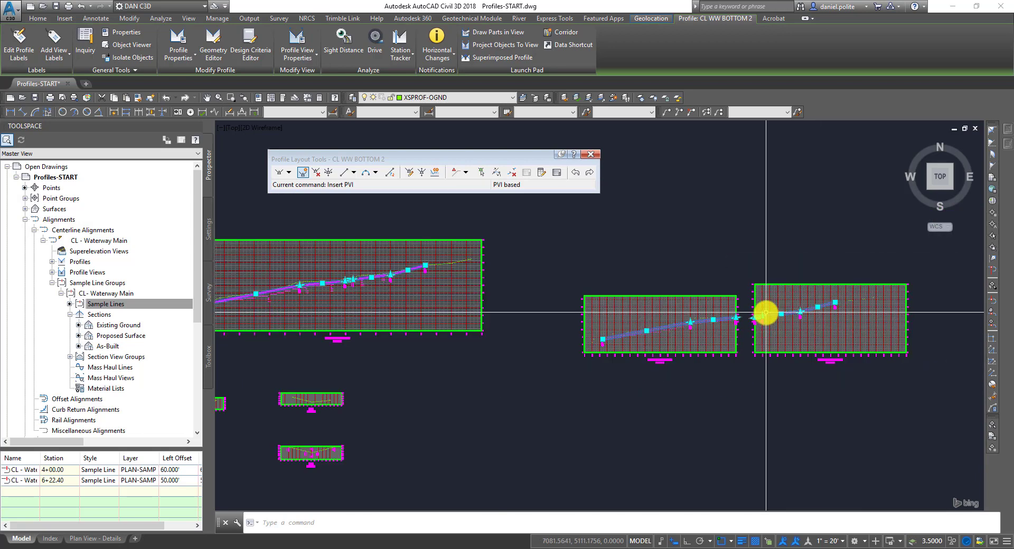
{"action": "key", "text": "Escape"}
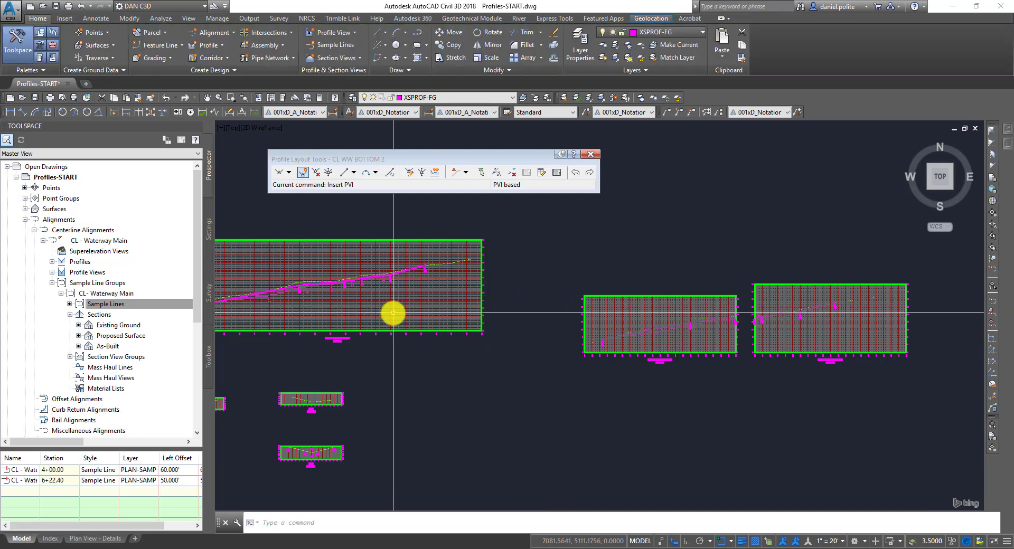
In the Plan View - Details layout, move the section viewport's bottom edge up closer to the 4+00 section view.
{"action": "scroll", "coordinate": [392, 313], "scroll_direction": "down", "scroll_amount": 5}
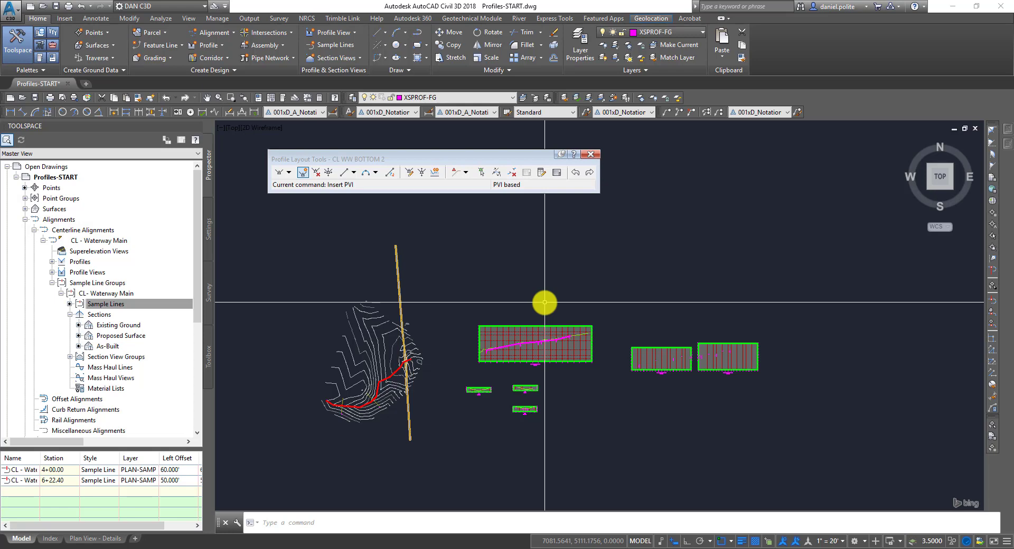
{"action": "left_click", "coordinate": [90, 538]}
{"action": "scroll", "coordinate": [602, 414], "scroll_direction": "up", "scroll_amount": 4}
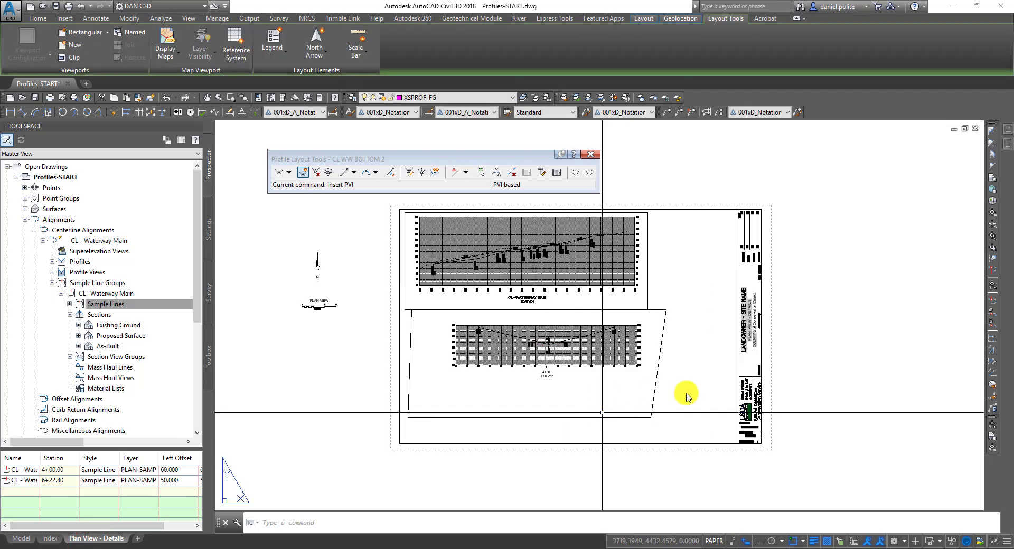
{"action": "left_click", "coordinate": [675, 391]}
{"action": "left_click", "coordinate": [633, 391]}
{"action": "scroll", "coordinate": [502, 430], "scroll_direction": "up", "scroll_amount": 3}
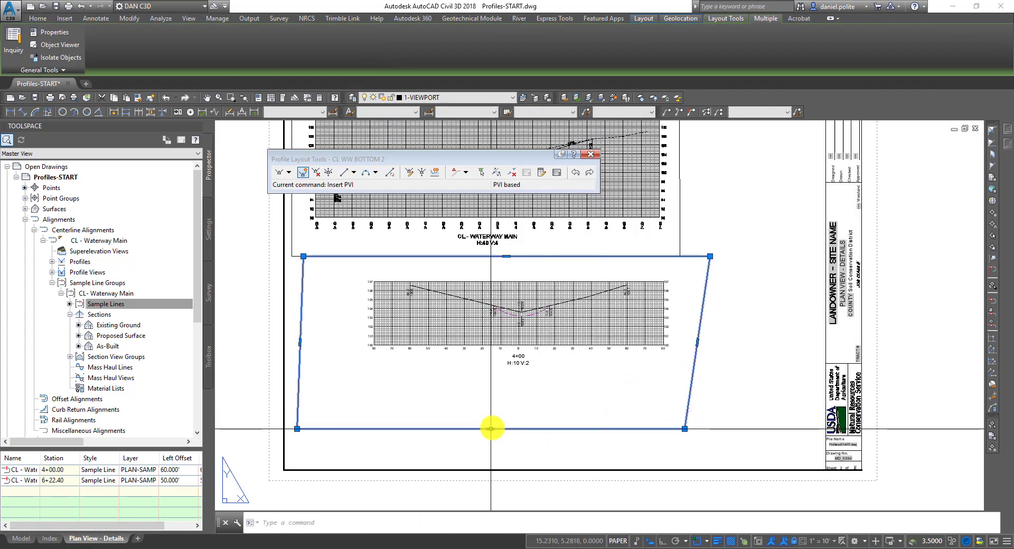
{"action": "left_click", "coordinate": [491, 428]}
{"action": "scroll", "coordinate": [512, 376], "scroll_direction": "up", "scroll_amount": 2}
{"action": "left_click", "coordinate": [513, 376]}
{"action": "scroll", "coordinate": [593, 351], "scroll_direction": "down", "scroll_amount": 4}
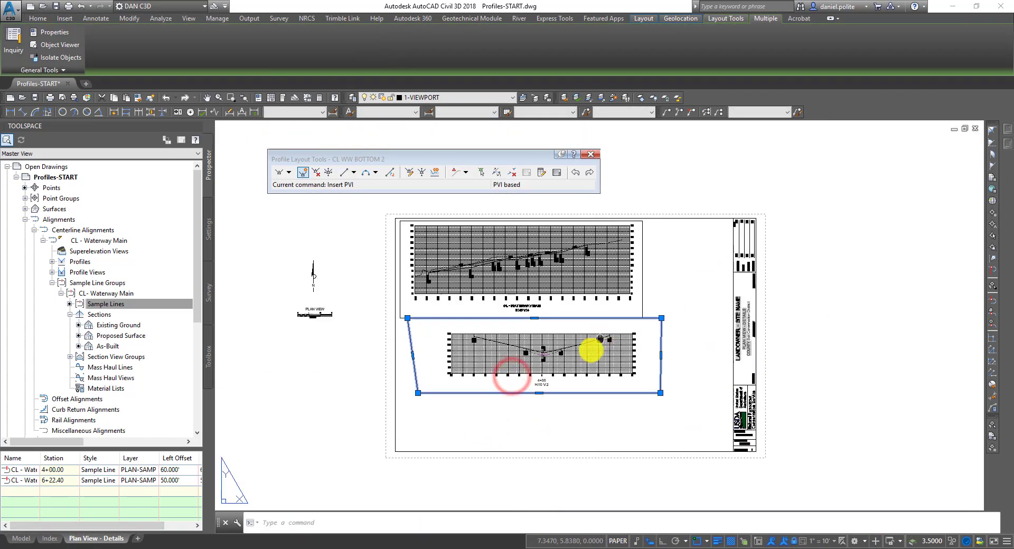
Move the section viewport's upper-left corner inward to straighten its left side, and clear the selection.
{"action": "scroll", "coordinate": [391, 322], "scroll_direction": "up", "scroll_amount": 2}
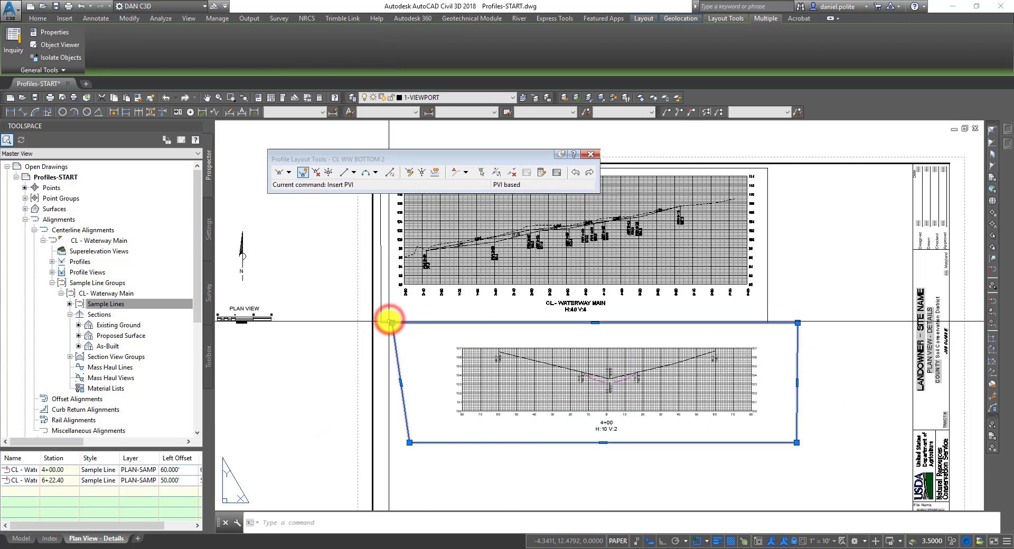
{"action": "left_click", "coordinate": [391, 322]}
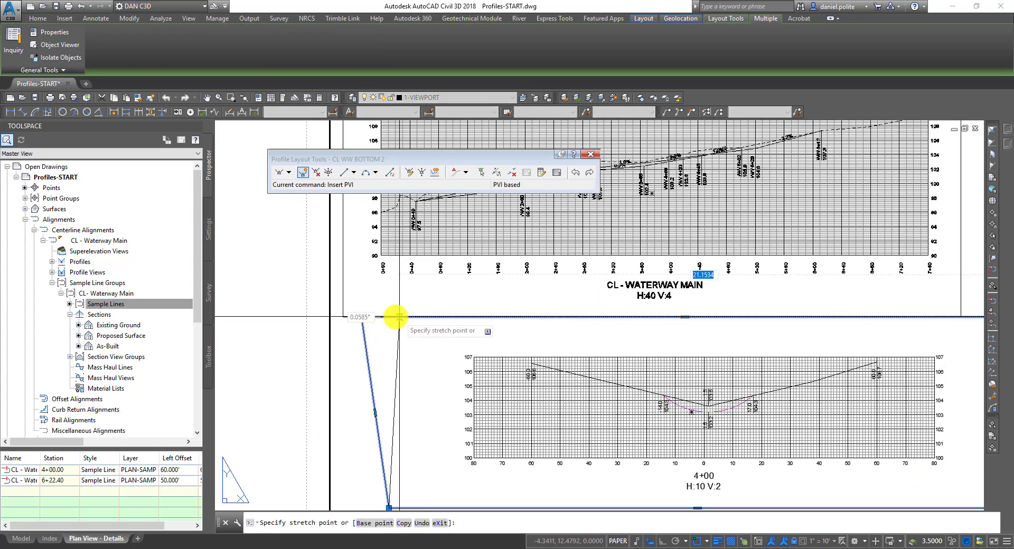
{"action": "left_click", "coordinate": [394, 315]}
{"action": "scroll", "coordinate": [522, 368], "scroll_direction": "down", "scroll_amount": 2}
{"action": "key", "text": "Escape"}
Select the section viewport to check its viewport scale, and clear the selection.
{"action": "scroll", "coordinate": [611, 385], "scroll_direction": "up", "scroll_amount": 2}
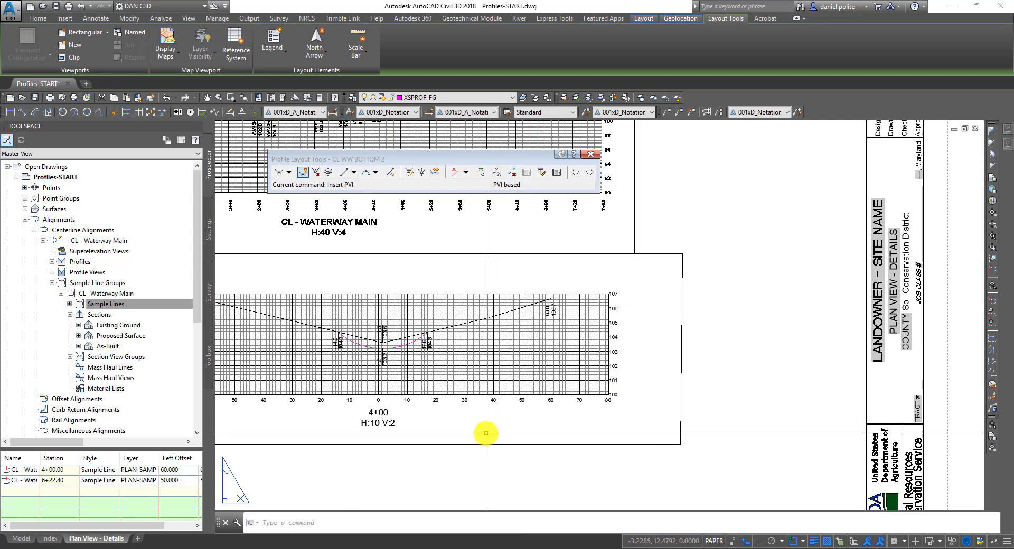
{"action": "left_click", "coordinate": [546, 472]}
{"action": "left_click", "coordinate": [496, 425]}
{"action": "scroll", "coordinate": [629, 351], "scroll_direction": "down", "scroll_amount": 2}
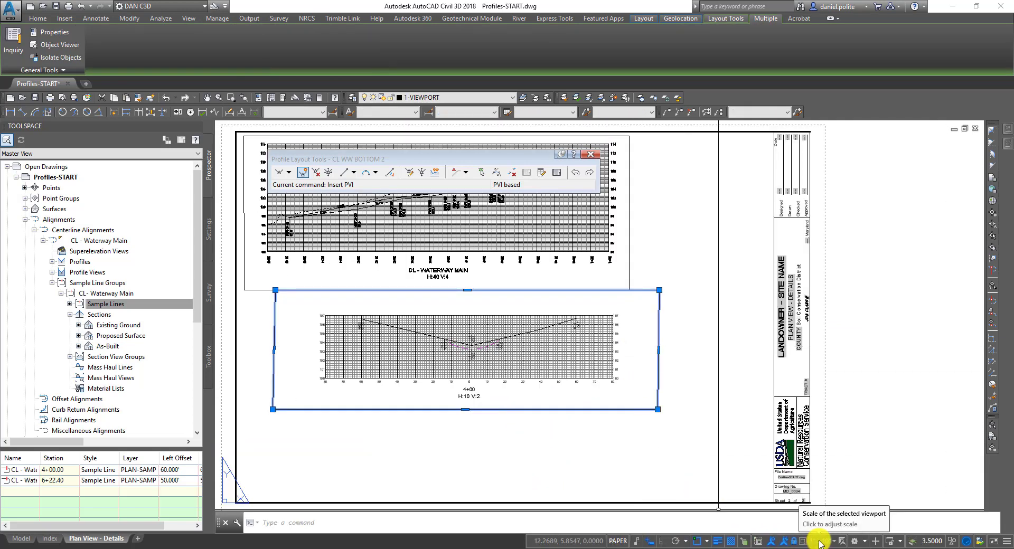
{"action": "left_click", "coordinate": [503, 417]}
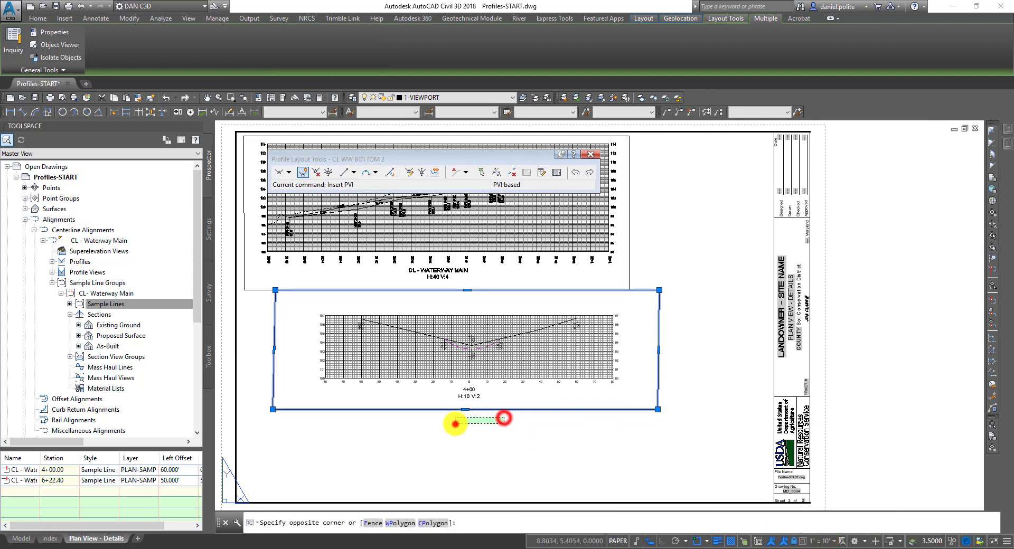
{"action": "left_click", "coordinate": [455, 424]}
{"action": "key", "text": "Escape"}
Examine the 4+00 section view's grid, labels and scale note in its viewport on the sheet.
{"action": "scroll", "coordinate": [460, 387], "scroll_direction": "up", "scroll_amount": 6}
{"action": "scroll", "coordinate": [502, 422], "scroll_direction": "down", "scroll_amount": 4}
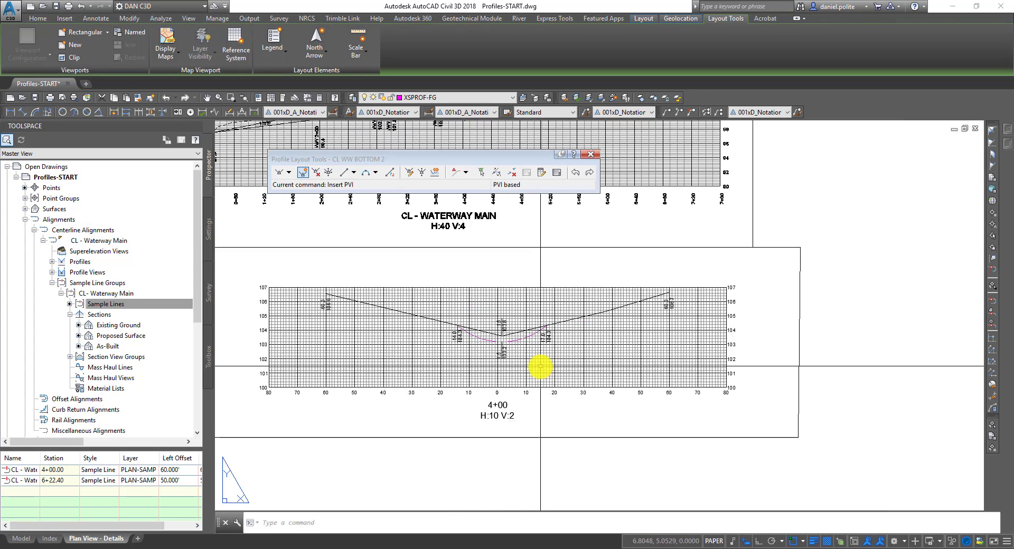
{"action": "scroll", "coordinate": [553, 345], "scroll_direction": "up", "scroll_amount": 3}
{"action": "left_click", "coordinate": [723, 389]}
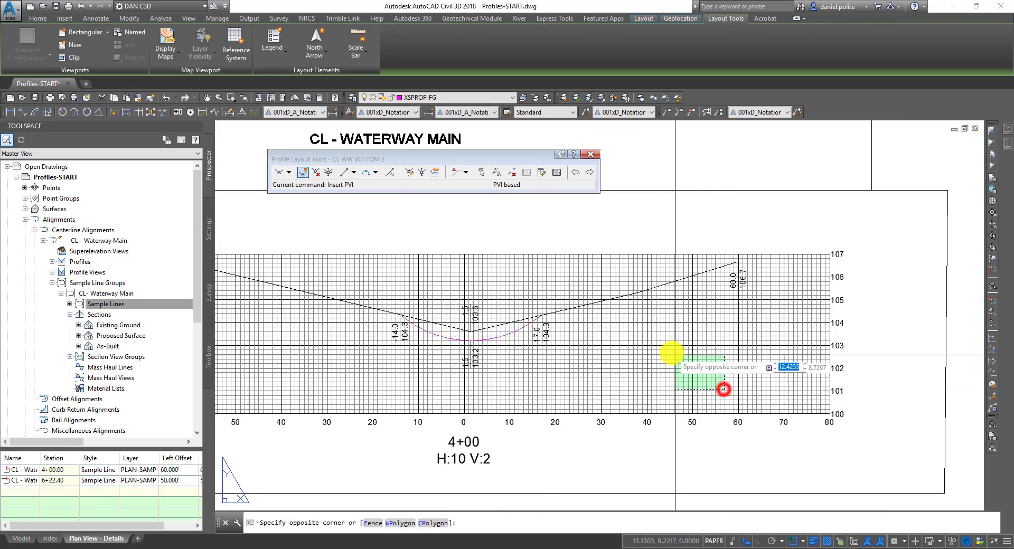
{"action": "left_click", "coordinate": [671, 352]}
{"action": "scroll", "coordinate": [672, 352], "scroll_direction": "down", "scroll_amount": 3}
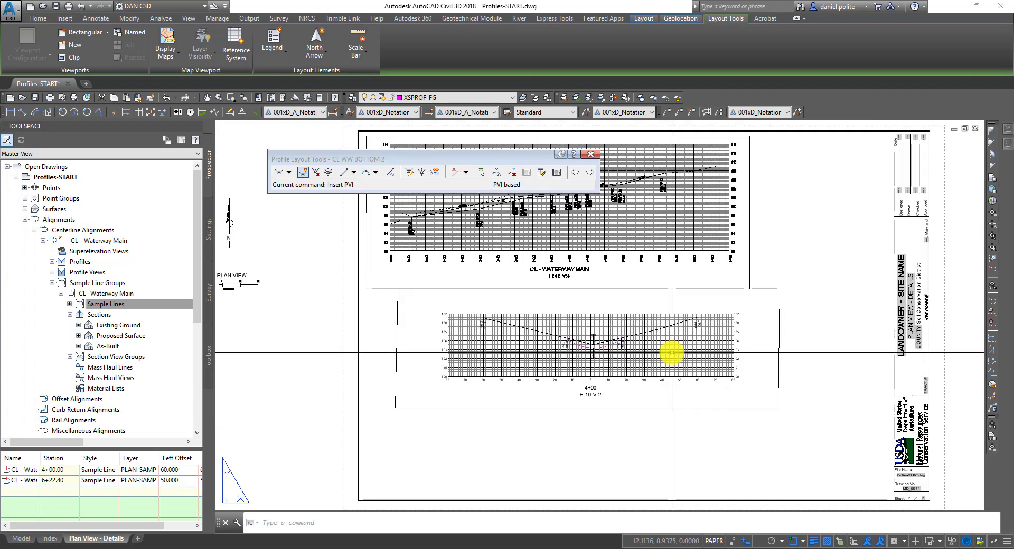
{"action": "middle_click_drag", "start_coordinate": [679, 256], "coordinate": [690, 317]}
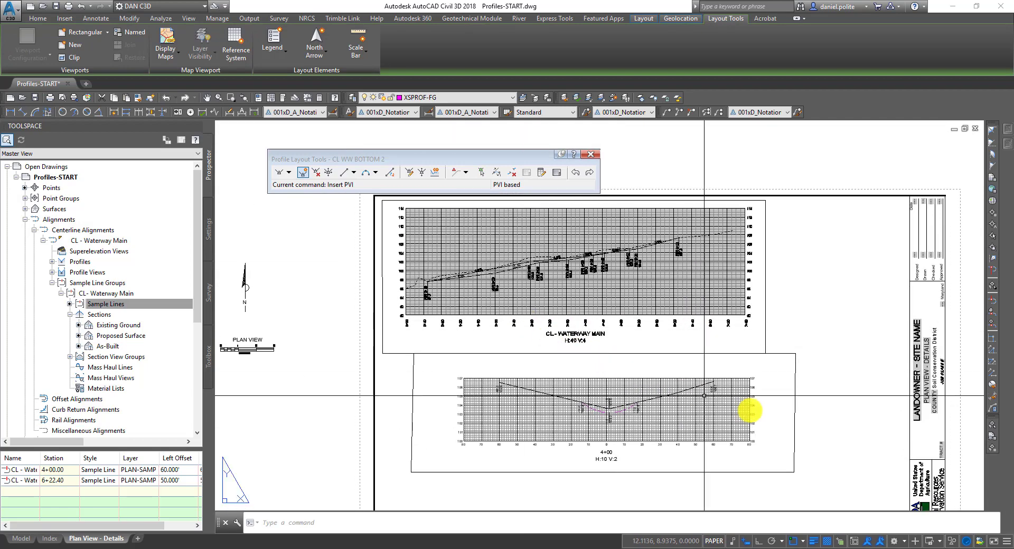
Select the profile viewport, compare its scale with the scale note under the CL - Waterway Main profile, and clear the selection.
{"action": "scroll", "coordinate": [568, 341], "scroll_direction": "up", "scroll_amount": 5}
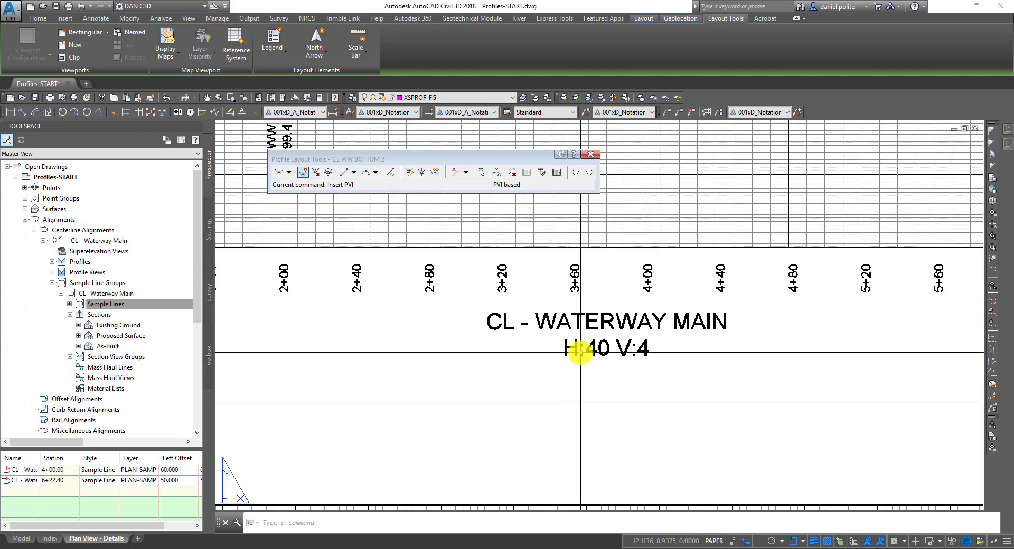
{"action": "scroll", "coordinate": [785, 362], "scroll_direction": "down", "scroll_amount": 5}
{"action": "left_click", "coordinate": [758, 346]}
{"action": "scroll", "coordinate": [598, 338], "scroll_direction": "up", "scroll_amount": 5}
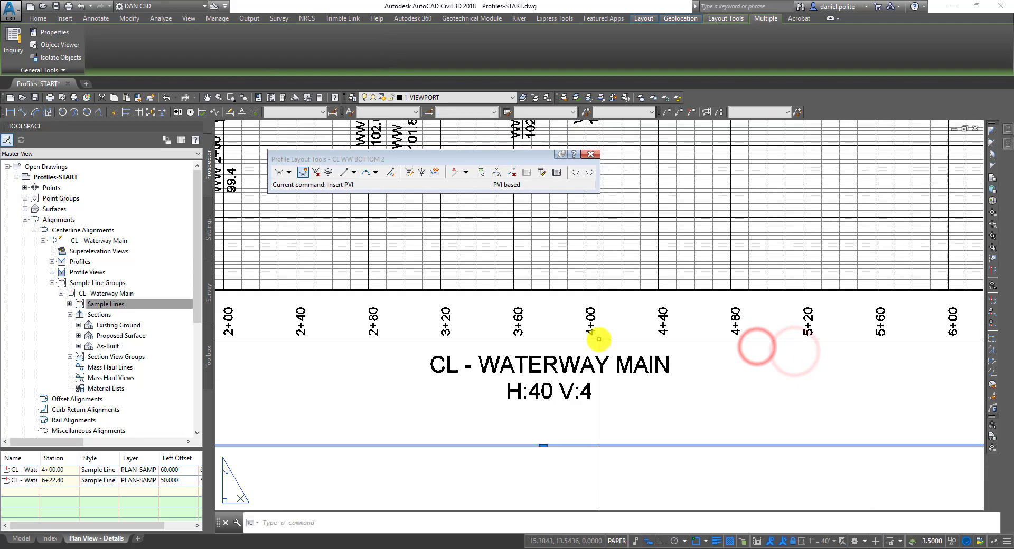
{"action": "scroll", "coordinate": [544, 390], "scroll_direction": "up", "scroll_amount": 2}
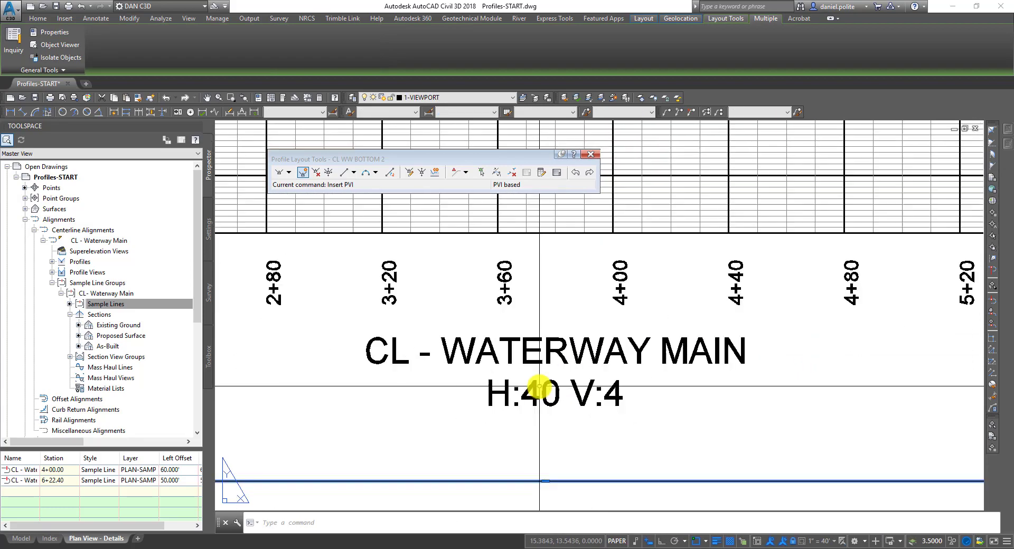
{"action": "scroll", "coordinate": [581, 385], "scroll_direction": "down", "scroll_amount": 8}
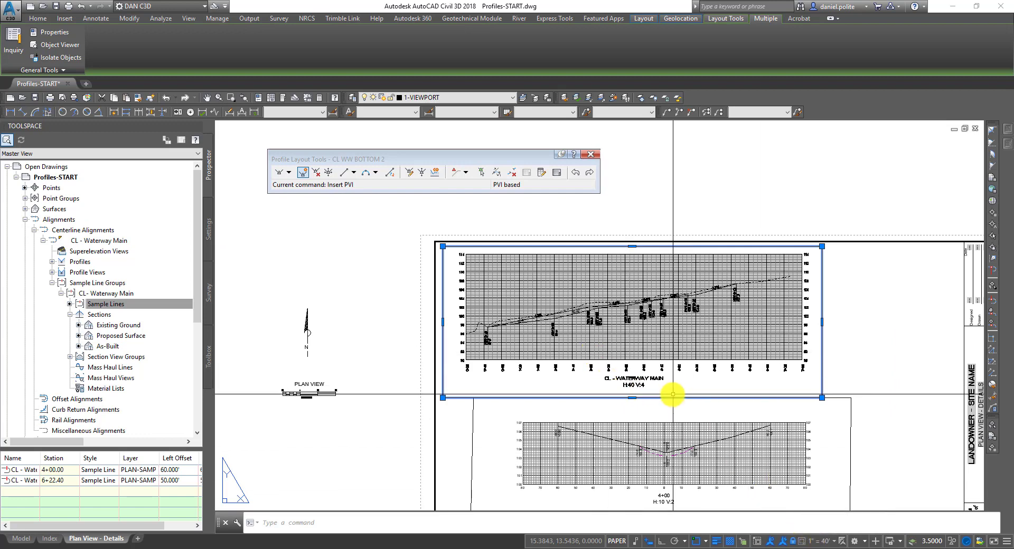
{"action": "scroll", "coordinate": [640, 386], "scroll_direction": "up", "scroll_amount": 4}
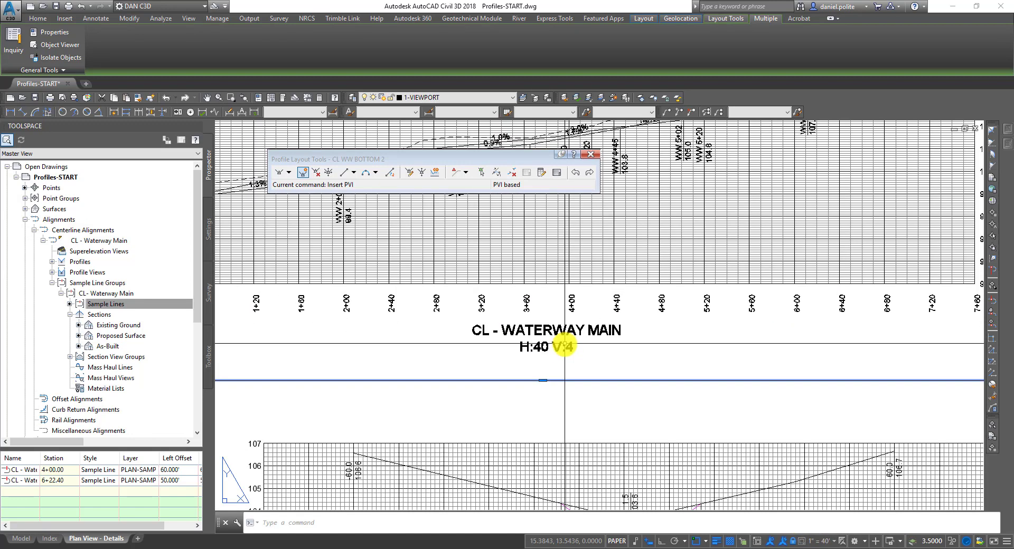
{"action": "scroll", "coordinate": [564, 346], "scroll_direction": "down", "scroll_amount": 4}
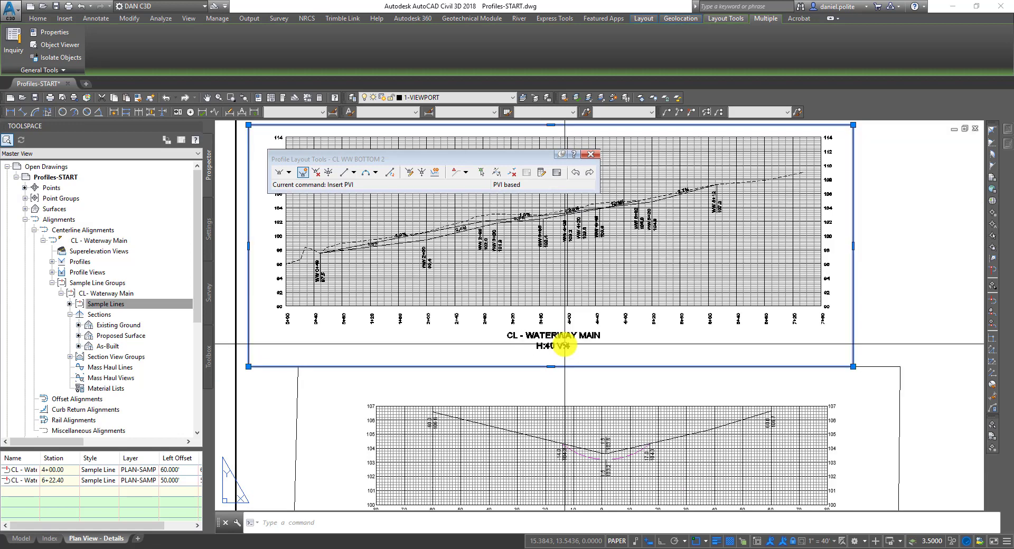
{"action": "scroll", "coordinate": [564, 346], "scroll_direction": "down", "scroll_amount": 3}
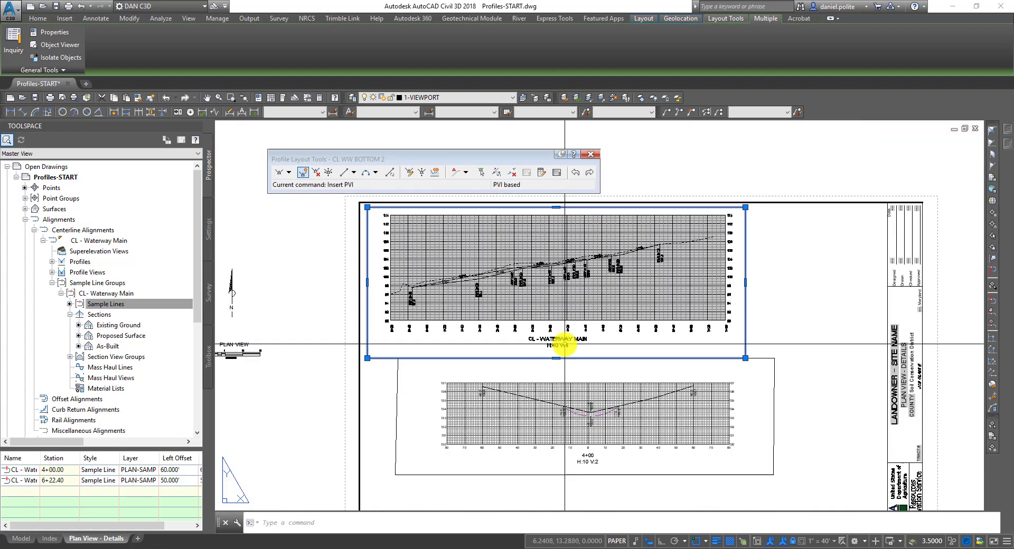
{"action": "scroll", "coordinate": [563, 346], "scroll_direction": "down", "scroll_amount": 2}
{"action": "left_click", "coordinate": [718, 310]}
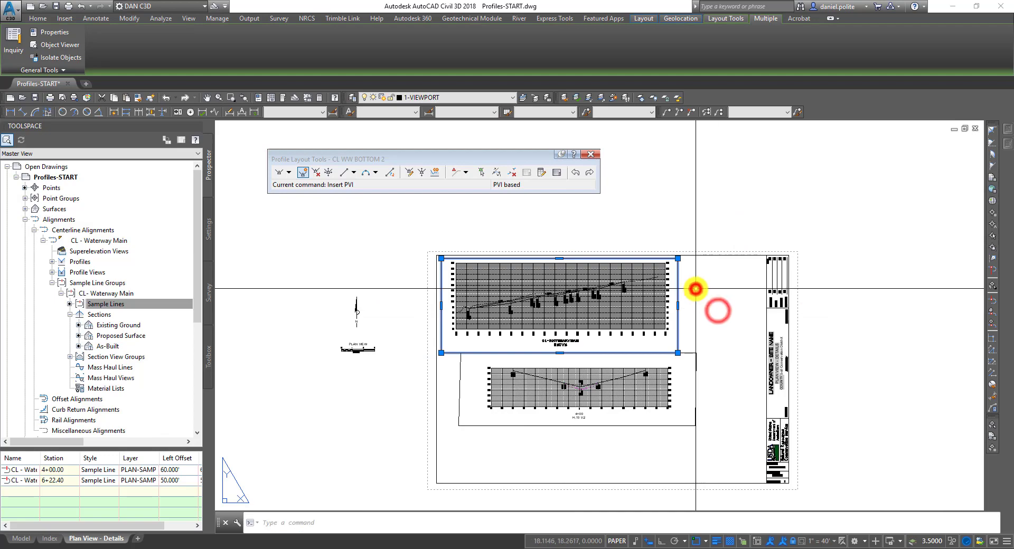
{"action": "scroll", "coordinate": [464, 294], "scroll_direction": "up", "scroll_amount": 8}
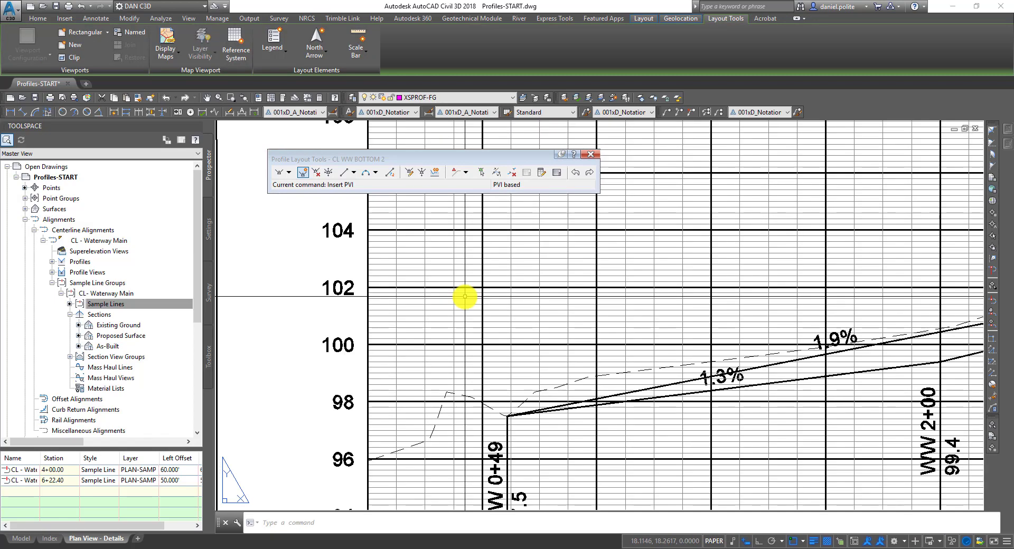
{"action": "scroll", "coordinate": [464, 296], "scroll_direction": "down", "scroll_amount": 6}
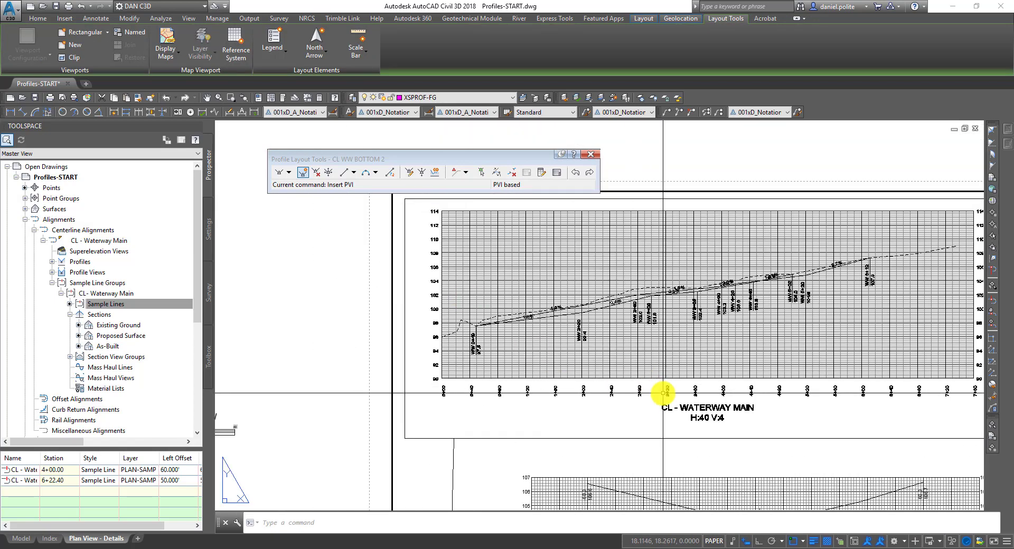
Return to model space and look over the full profile view, the section views and the split profile views.
{"action": "left_click", "coordinate": [20, 539]}
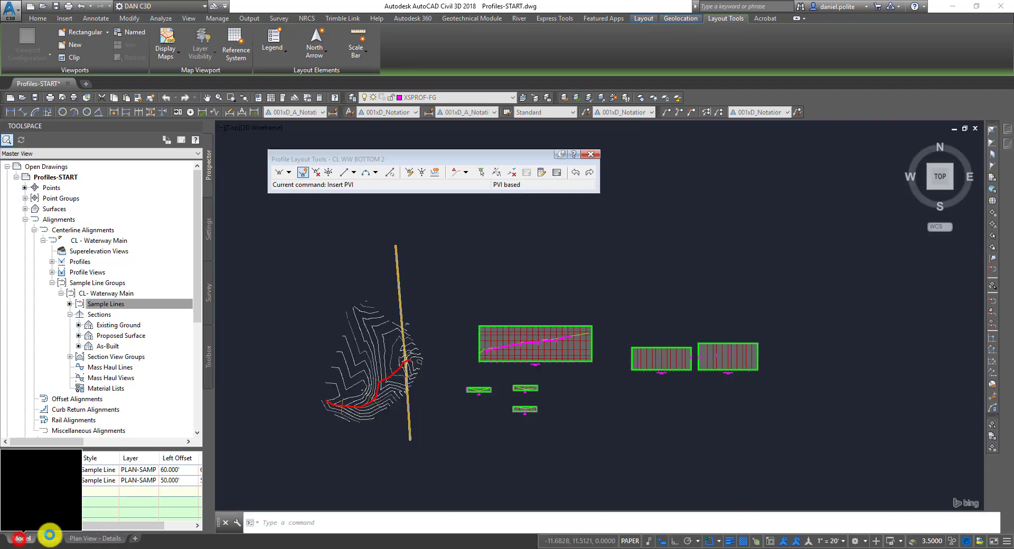
{"action": "scroll", "coordinate": [483, 287], "scroll_direction": "up", "scroll_amount": 4}
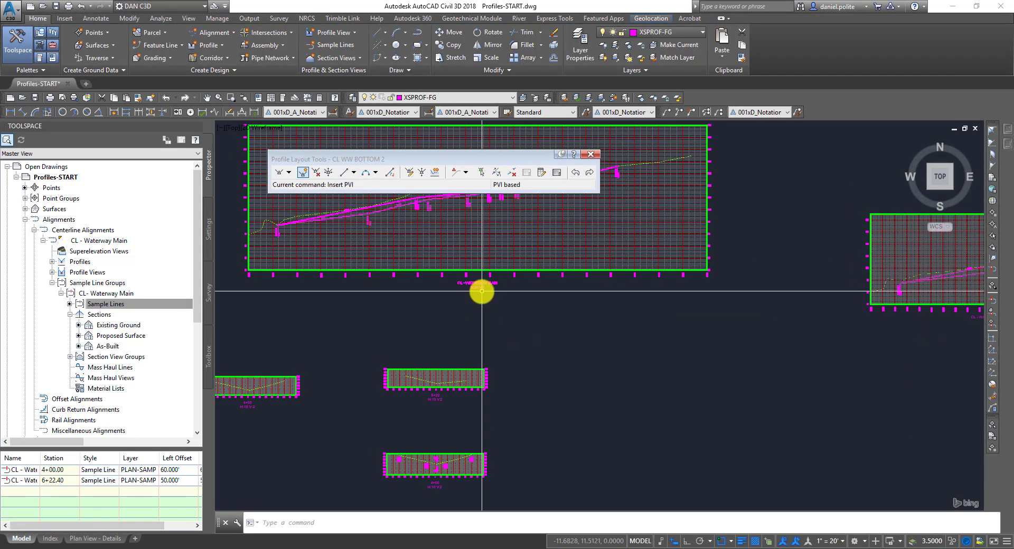
{"action": "scroll", "coordinate": [484, 284], "scroll_direction": "down", "scroll_amount": 3}
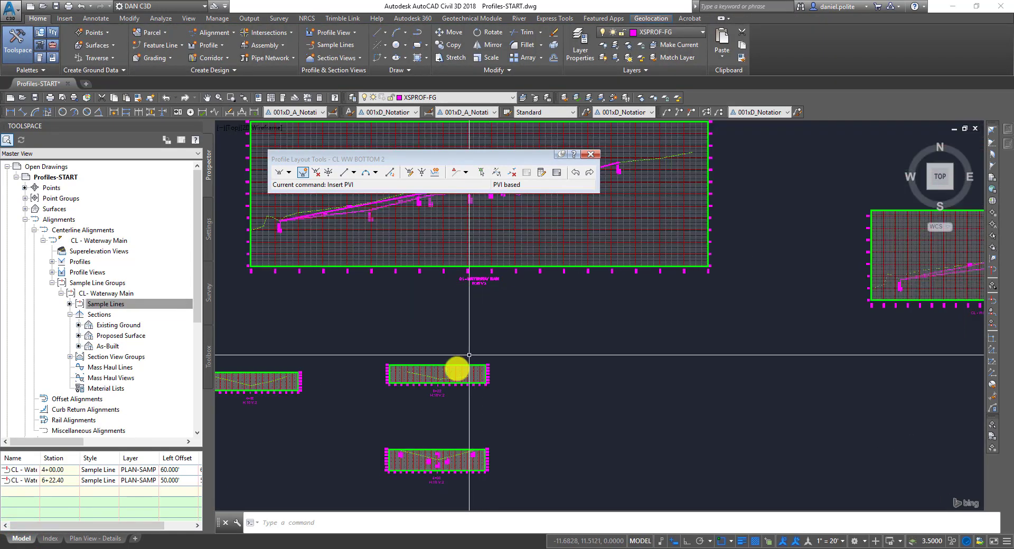
{"action": "scroll", "coordinate": [456, 278], "scroll_direction": "up", "scroll_amount": 4}
{"action": "scroll", "coordinate": [528, 295], "scroll_direction": "down", "scroll_amount": 5}
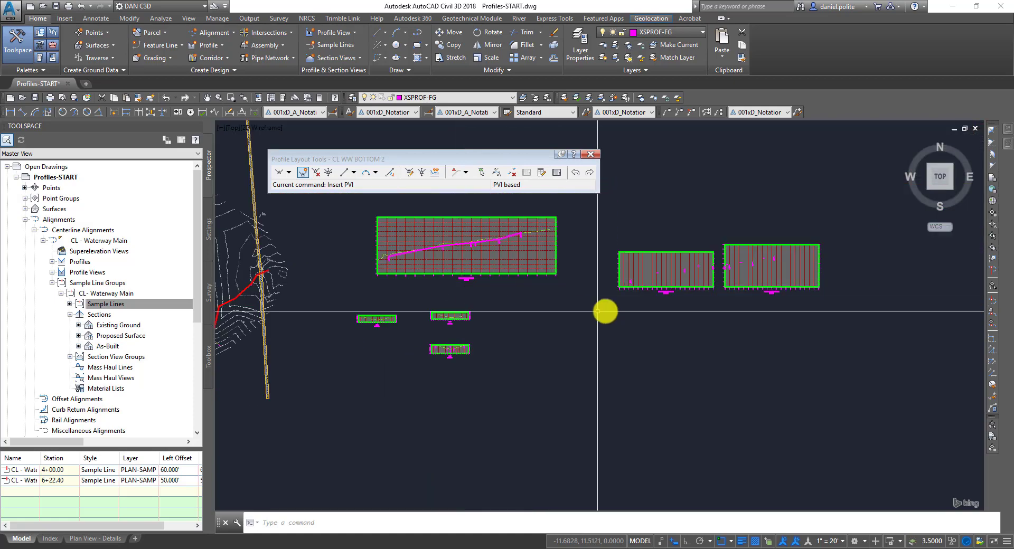
{"action": "scroll", "coordinate": [650, 285], "scroll_direction": "up", "scroll_amount": 5}
{"action": "scroll", "coordinate": [718, 396], "scroll_direction": "down", "scroll_amount": 5}
{"action": "scroll", "coordinate": [489, 287], "scroll_direction": "up", "scroll_amount": 2}
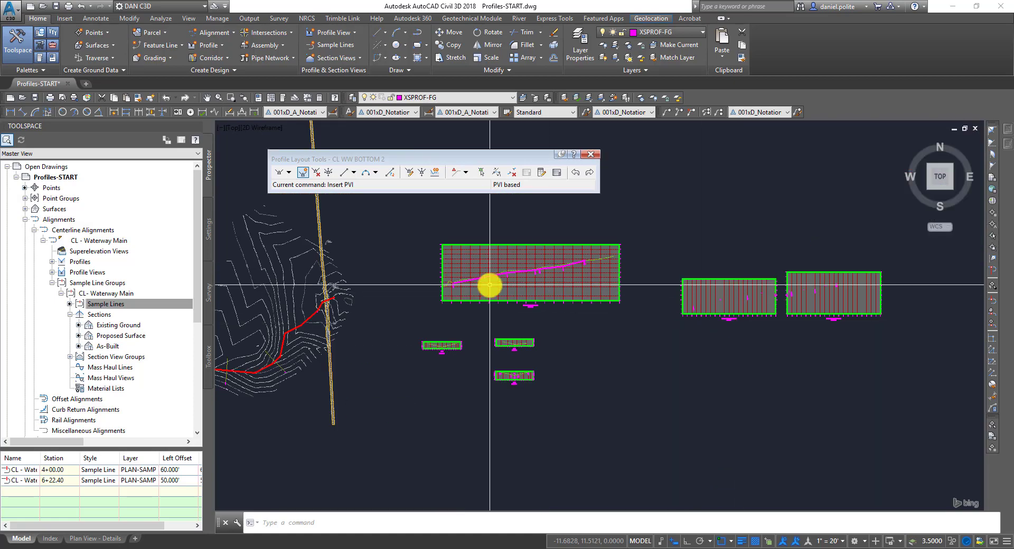
Examine the full profile view's title, scale note and labels in model space against the current annotation scale.
{"action": "scroll", "coordinate": [601, 337], "scroll_direction": "up", "scroll_amount": 4}
{"action": "scroll", "coordinate": [575, 368], "scroll_direction": "up", "scroll_amount": 4}
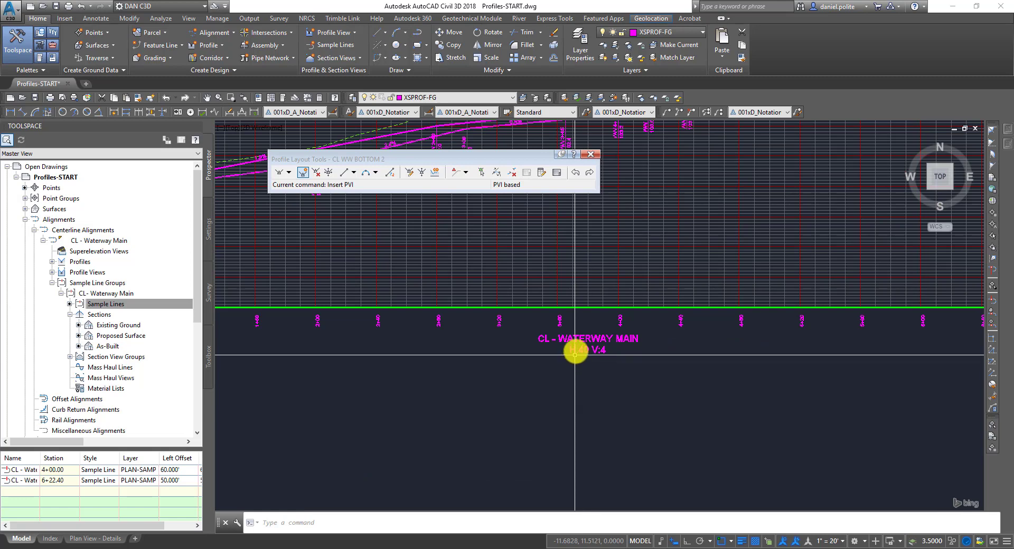
{"action": "scroll", "coordinate": [575, 338], "scroll_direction": "down", "scroll_amount": 4}
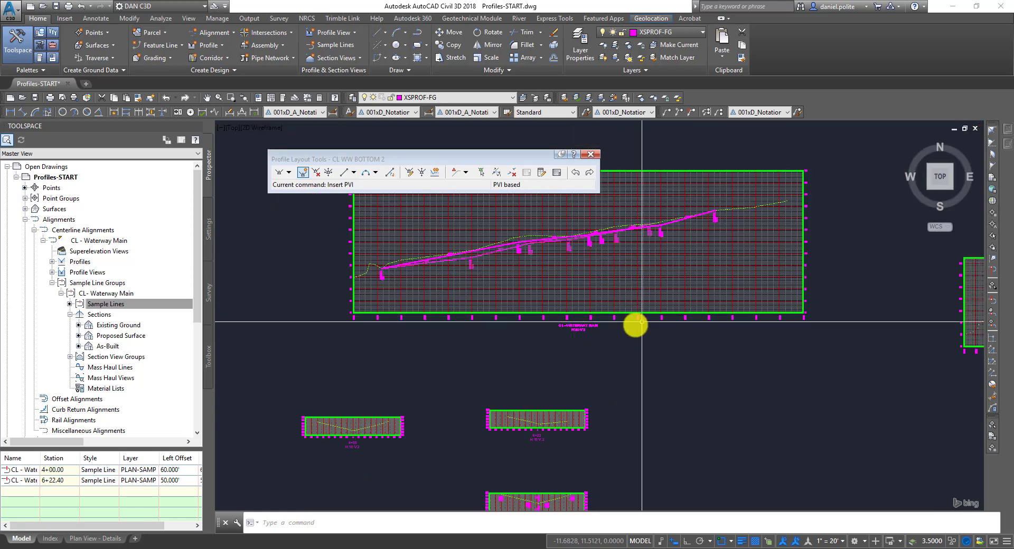
{"action": "scroll", "coordinate": [564, 322], "scroll_direction": "up", "scroll_amount": 4}
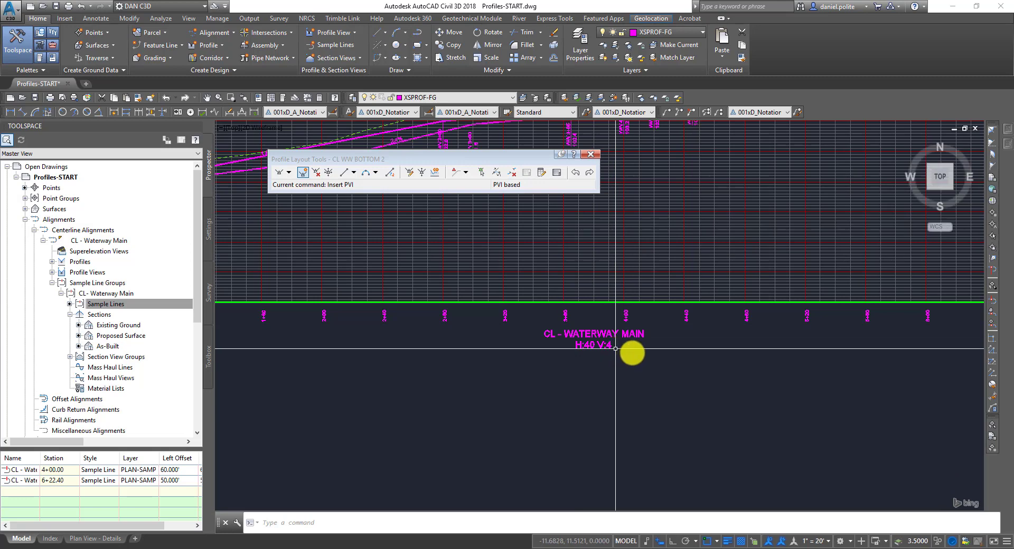
{"action": "scroll", "coordinate": [552, 312], "scroll_direction": "down", "scroll_amount": 5}
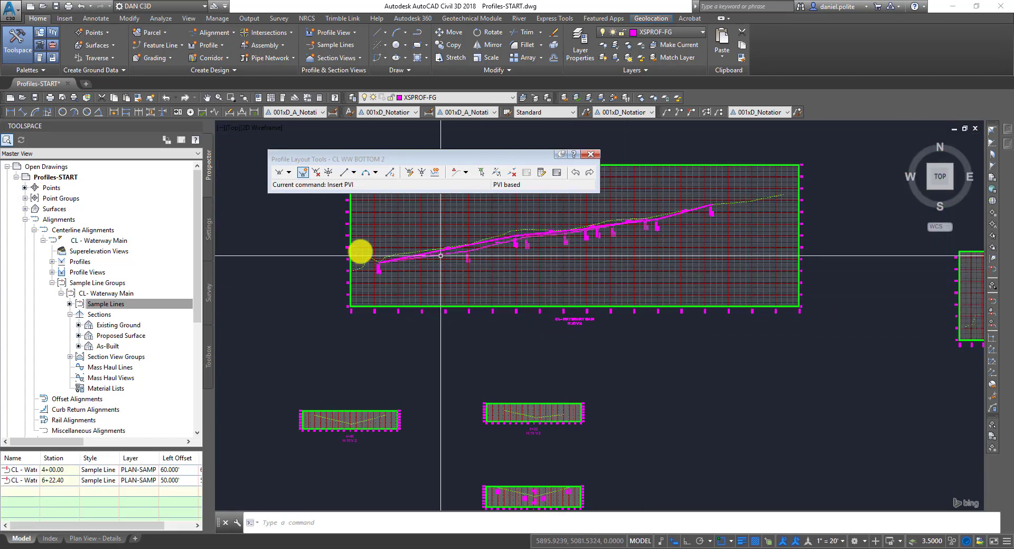
{"action": "scroll", "coordinate": [301, 246], "scroll_direction": "up", "scroll_amount": 4}
{"action": "middle_click_drag", "start_coordinate": [666, 194], "coordinate": [523, 309]}
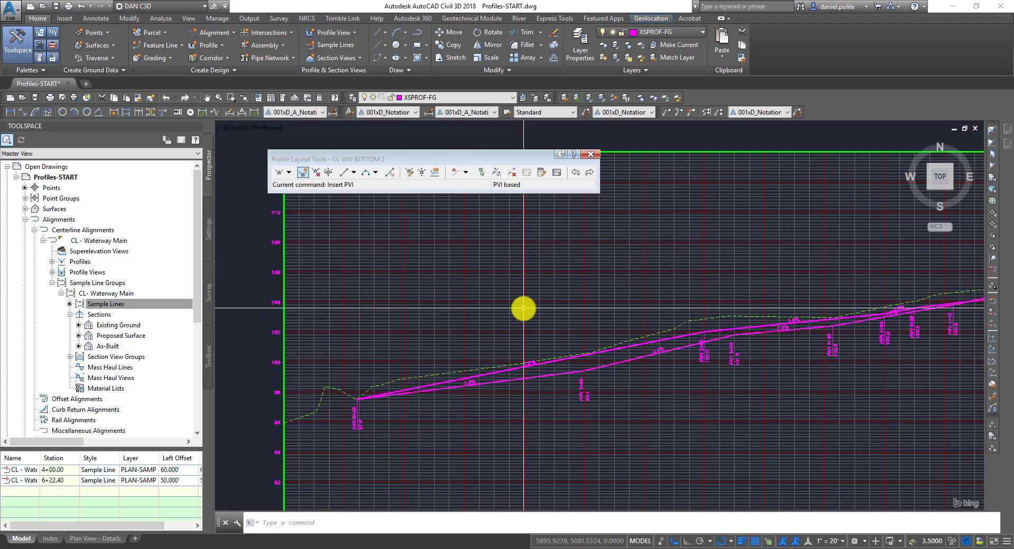
{"action": "scroll", "coordinate": [655, 380], "scroll_direction": "down", "scroll_amount": 4}
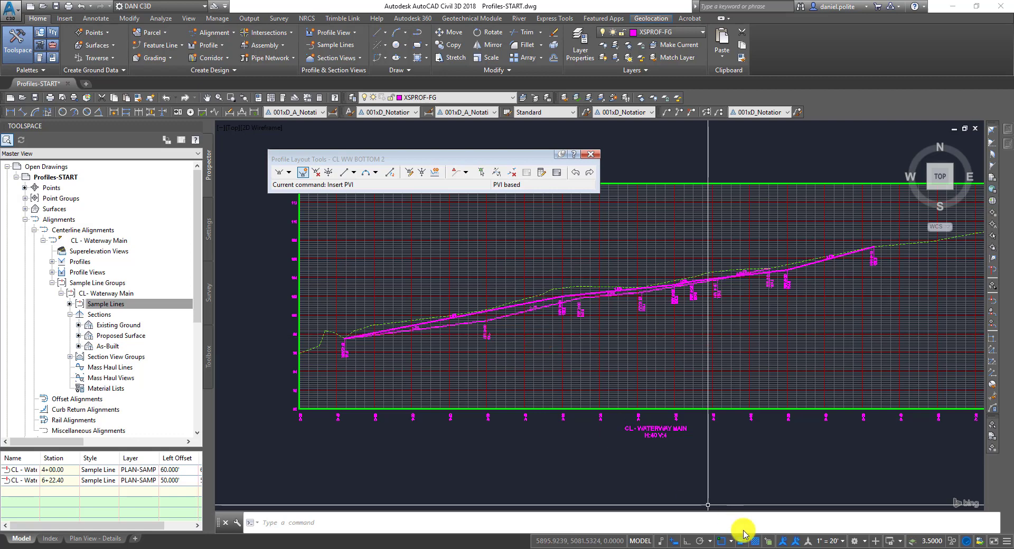
{"action": "scroll", "coordinate": [647, 427], "scroll_direction": "up", "scroll_amount": 4}
{"action": "scroll", "coordinate": [638, 413], "scroll_direction": "up", "scroll_amount": 3}
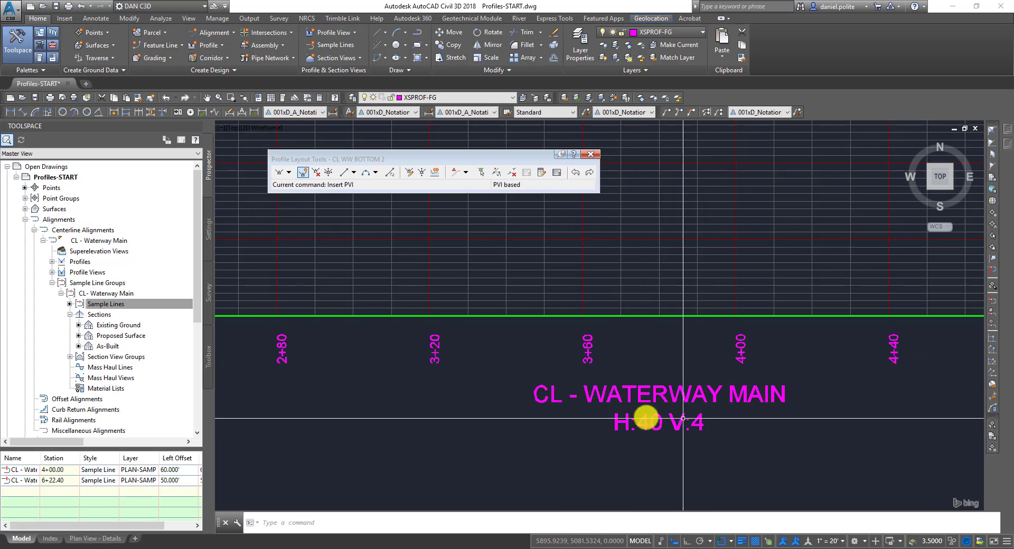
Set the annotation scale to 1" = 40' and check the label sizes in the full CL - Waterway Main profile view.
{"action": "left_click", "coordinate": [840, 541]}
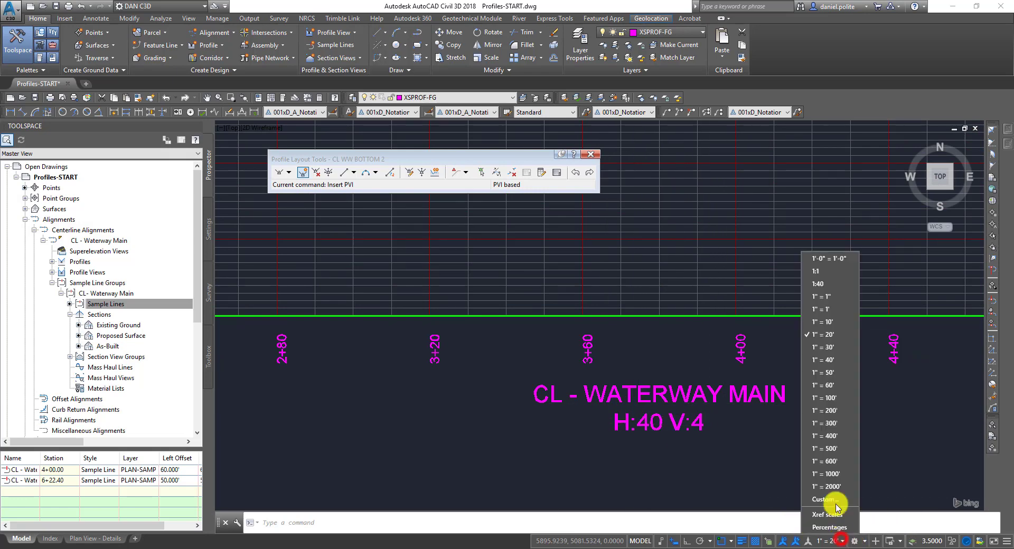
{"action": "left_click", "coordinate": [818, 359]}
{"action": "scroll", "coordinate": [677, 340], "scroll_direction": "down", "scroll_amount": 5}
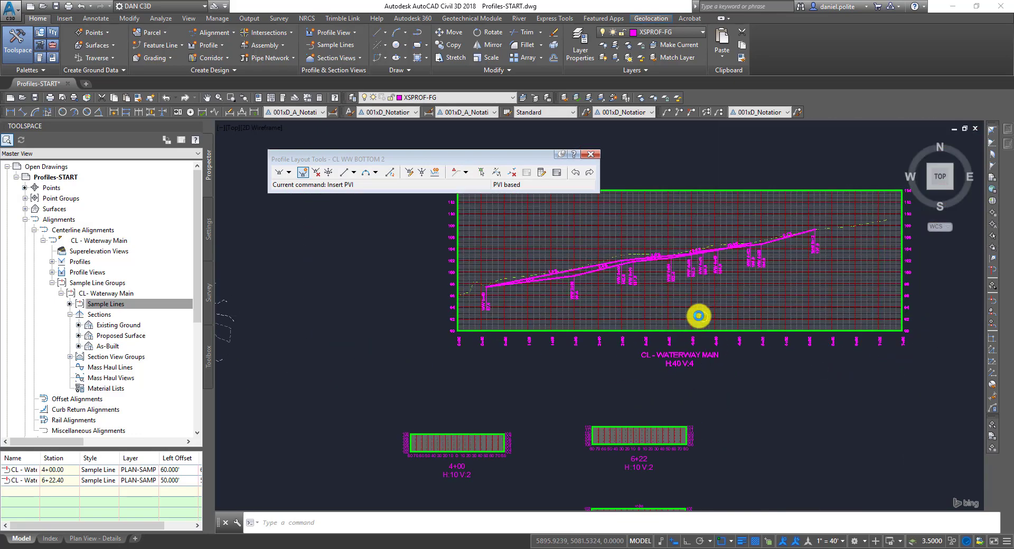
{"action": "scroll", "coordinate": [696, 319], "scroll_direction": "up", "scroll_amount": 3}
{"action": "middle_click_drag", "start_coordinate": [611, 275], "coordinate": [541, 308]}
{"action": "scroll", "coordinate": [541, 308], "scroll_direction": "down", "scroll_amount": 5}
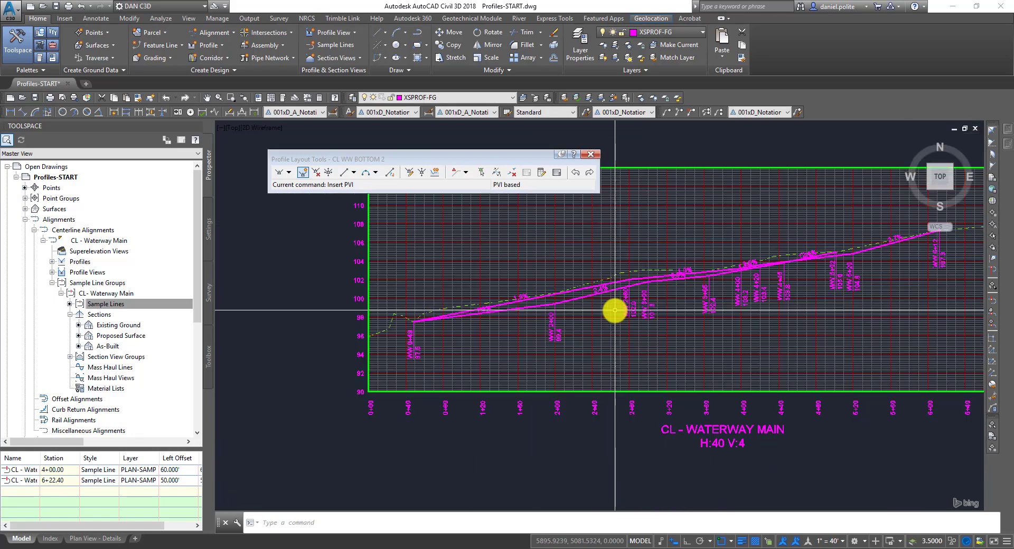
{"action": "scroll", "coordinate": [721, 352], "scroll_direction": "up", "scroll_amount": 2}
{"action": "middle_click_drag", "start_coordinate": [721, 352], "coordinate": [683, 372]}
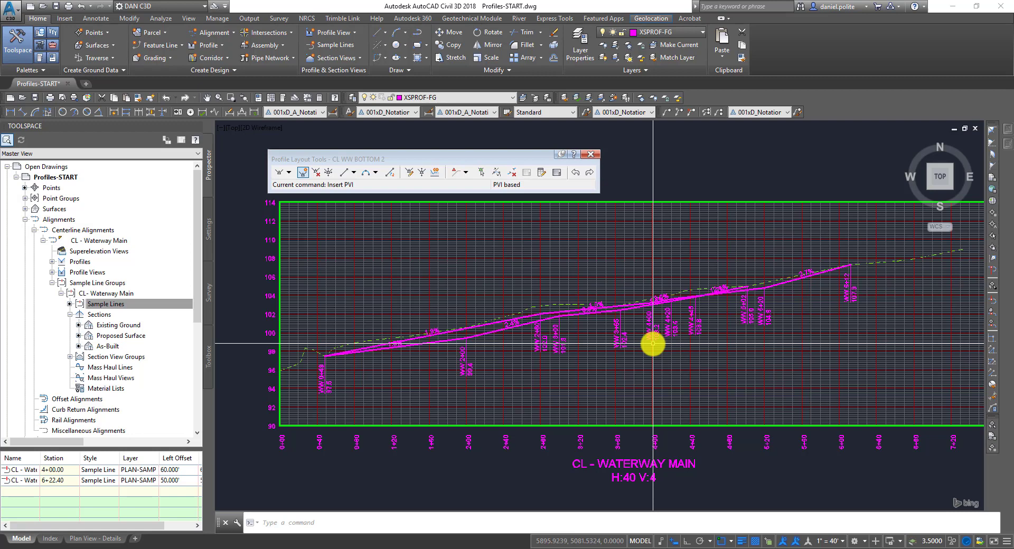
{"action": "scroll", "coordinate": [477, 268], "scroll_direction": "down", "scroll_amount": 5}
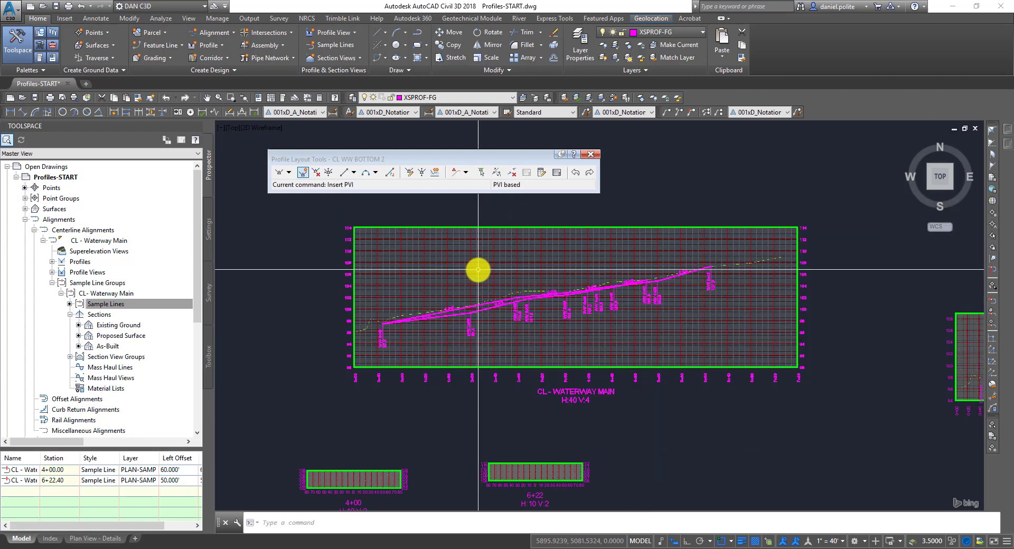
{"action": "middle_click_drag", "start_coordinate": [429, 308], "coordinate": [565, 316]}
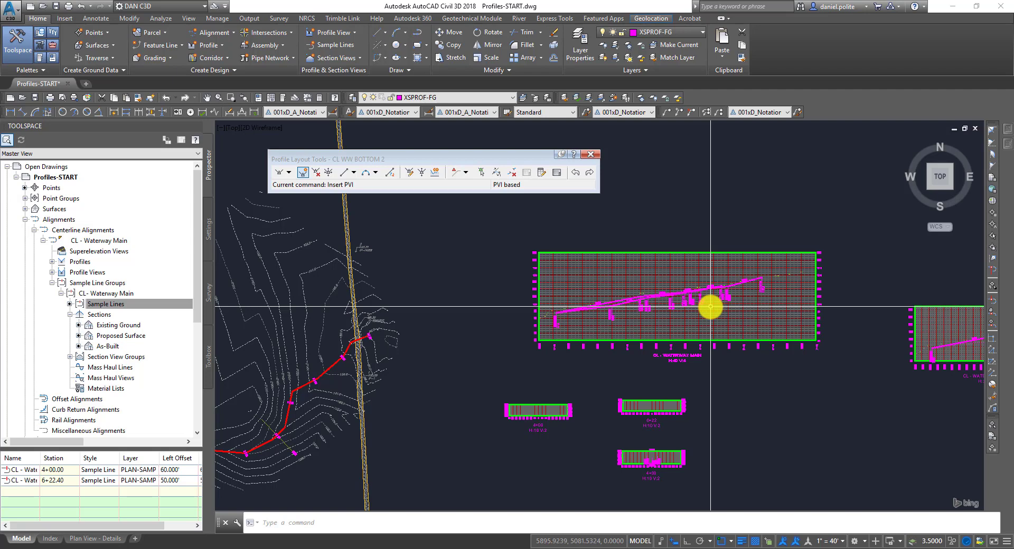
Check the 6+22 section view's labels at the current annotation scale and close the layout tools for CL WW BOTTOM 2.
{"action": "scroll", "coordinate": [686, 401], "scroll_direction": "up", "scroll_amount": 6}
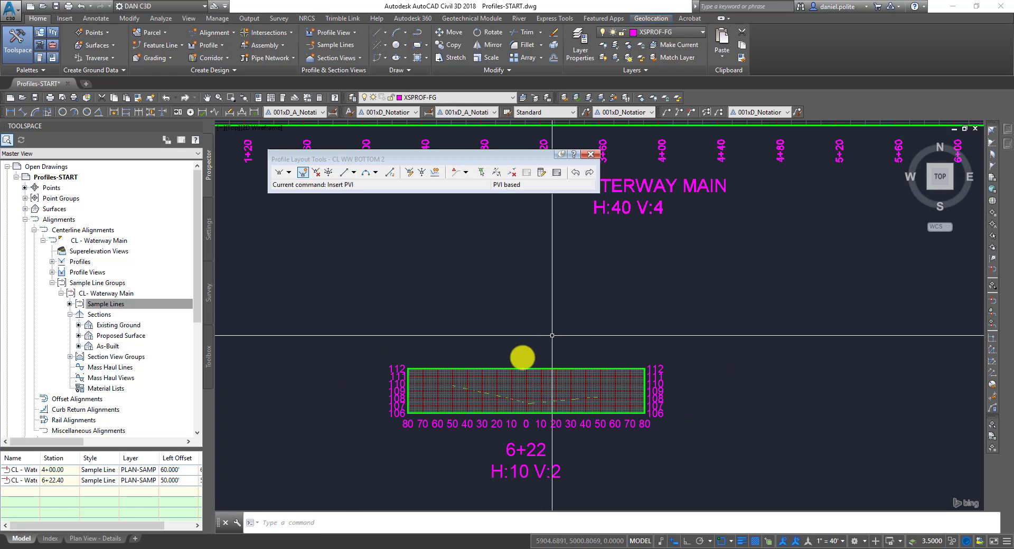
{"action": "scroll", "coordinate": [586, 355], "scroll_direction": "down", "scroll_amount": 4}
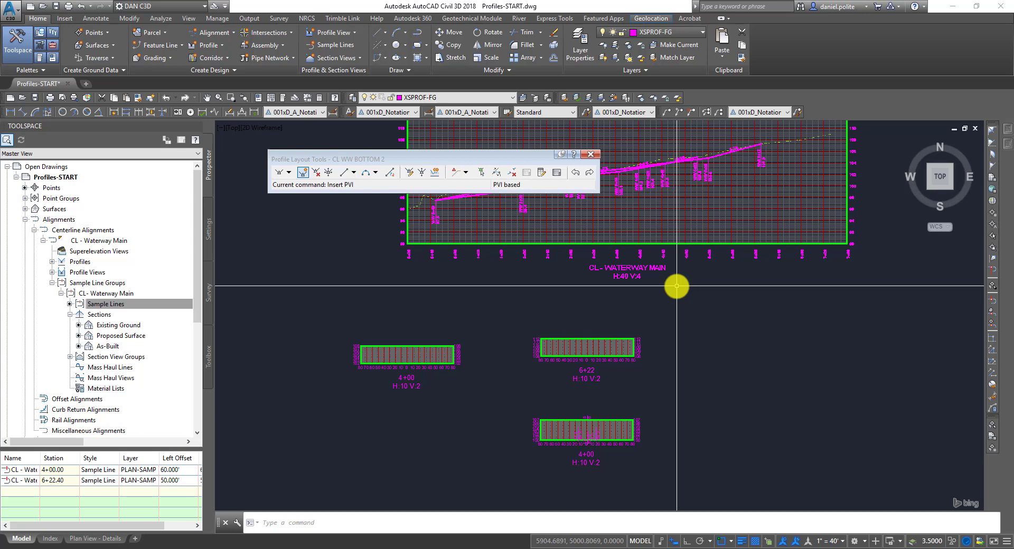
{"action": "middle_click_drag", "start_coordinate": [675, 200], "coordinate": [670, 253]}
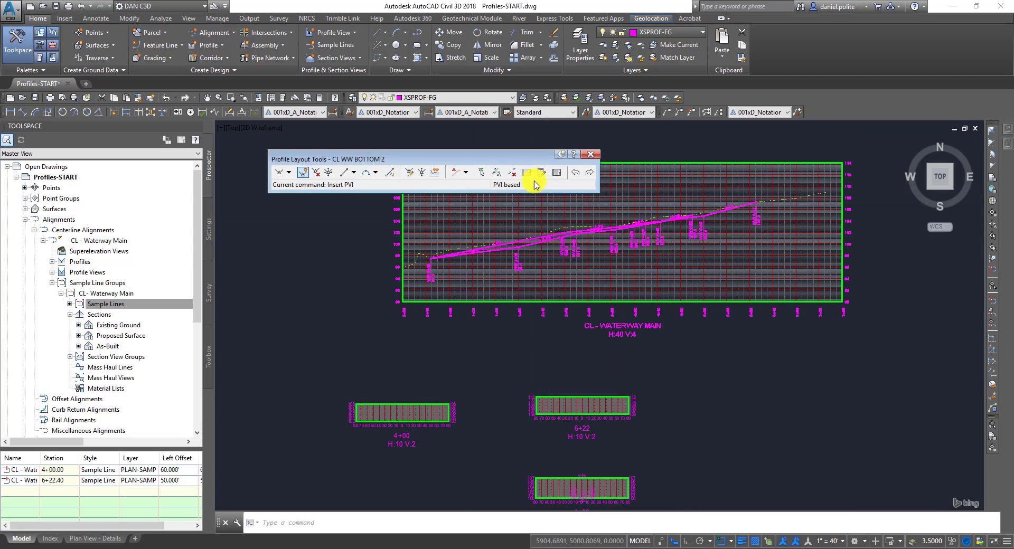
{"action": "left_click", "coordinate": [589, 154]}
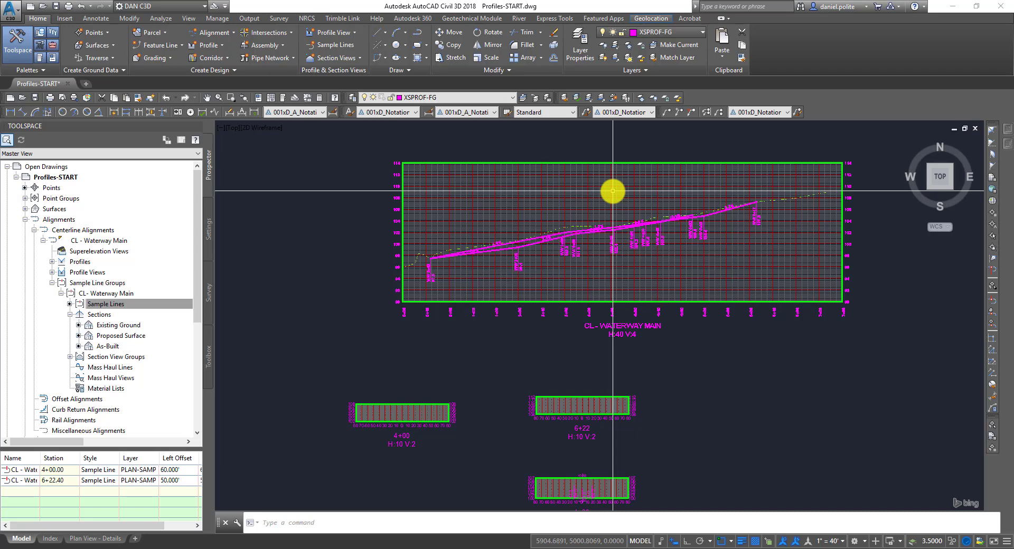
Create offset alignments from CL - Waterway Main over its full length, one on each side at a 15 ft offset.
{"action": "scroll", "coordinate": [565, 320], "scroll_direction": "down", "scroll_amount": 3}
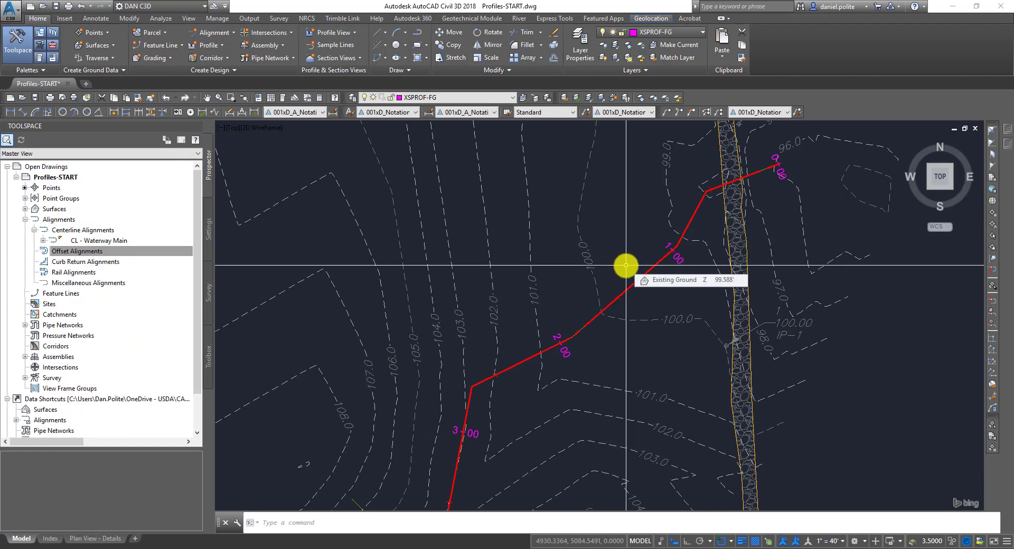
{"action": "scroll", "coordinate": [625, 265], "scroll_direction": "down", "scroll_amount": 2}
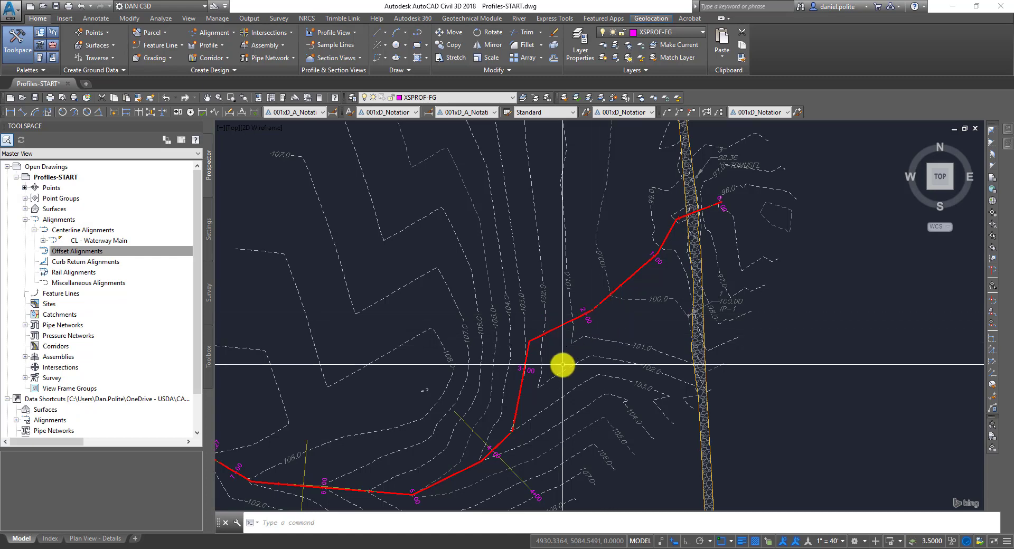
{"action": "mouse_move", "coordinate": [562, 364]}
{"action": "middle_mouse_down"}
{"action": "mouse_move", "coordinate": [599, 283]}
{"action": "mouse_move", "coordinate": [576, 341]}
{"action": "middle_mouse_up"}
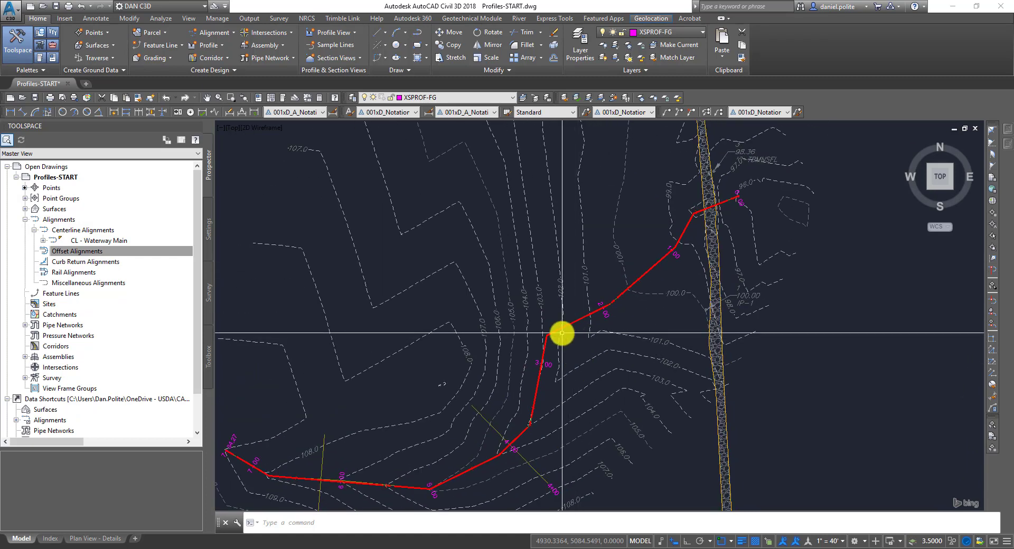
{"action": "scroll", "coordinate": [562, 332], "scroll_direction": "up", "scroll_amount": 4}
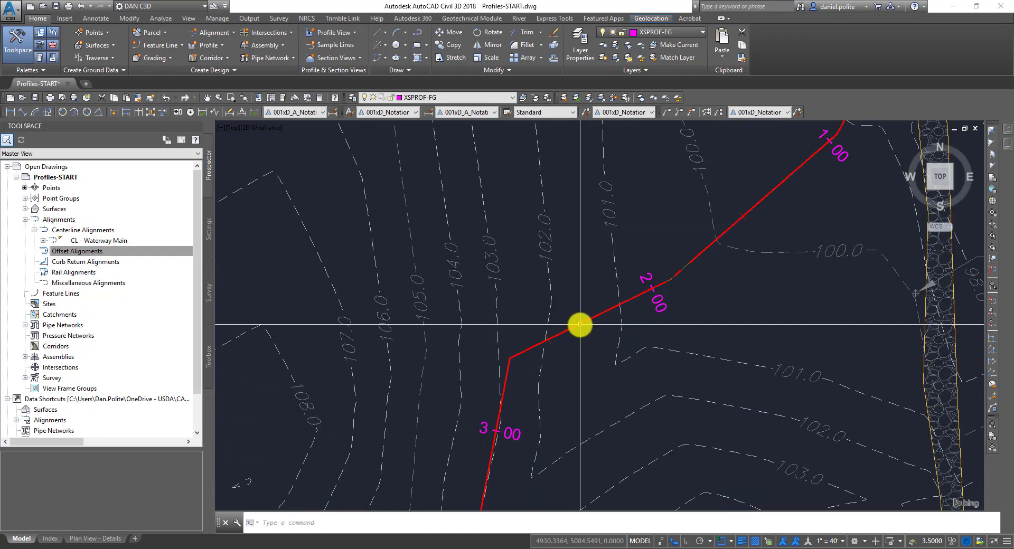
{"action": "scroll", "coordinate": [579, 324], "scroll_direction": "down", "scroll_amount": 4}
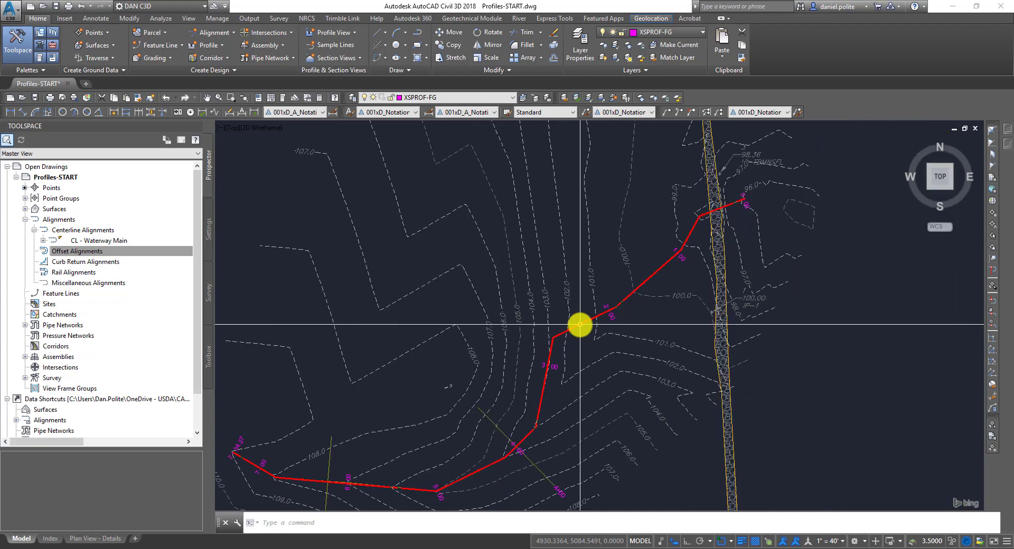
{"action": "middle_click_drag", "start_coordinate": [580, 324], "coordinate": [590, 342]}
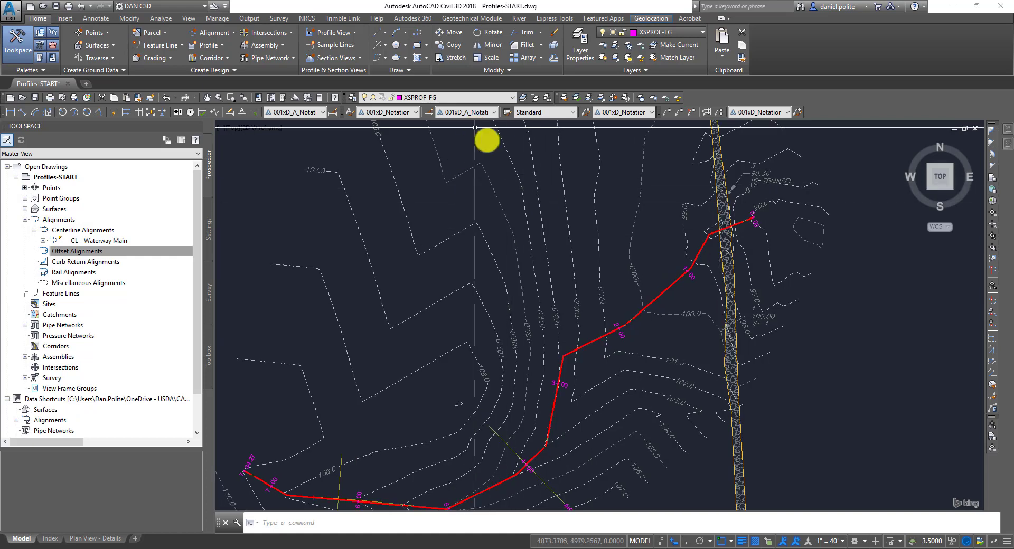
{"action": "left_click", "coordinate": [701, 249]}
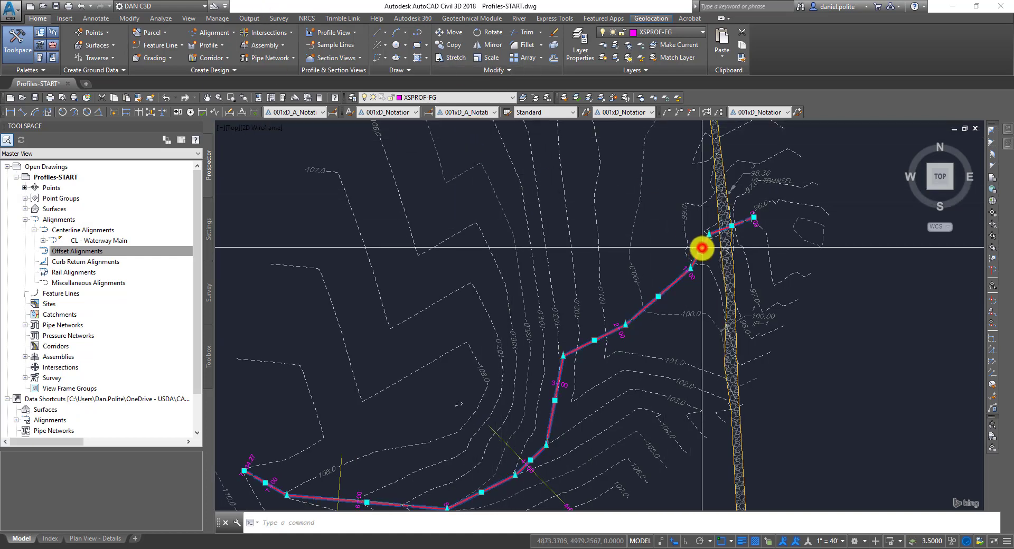
{"action": "left_click", "coordinate": [534, 33]}
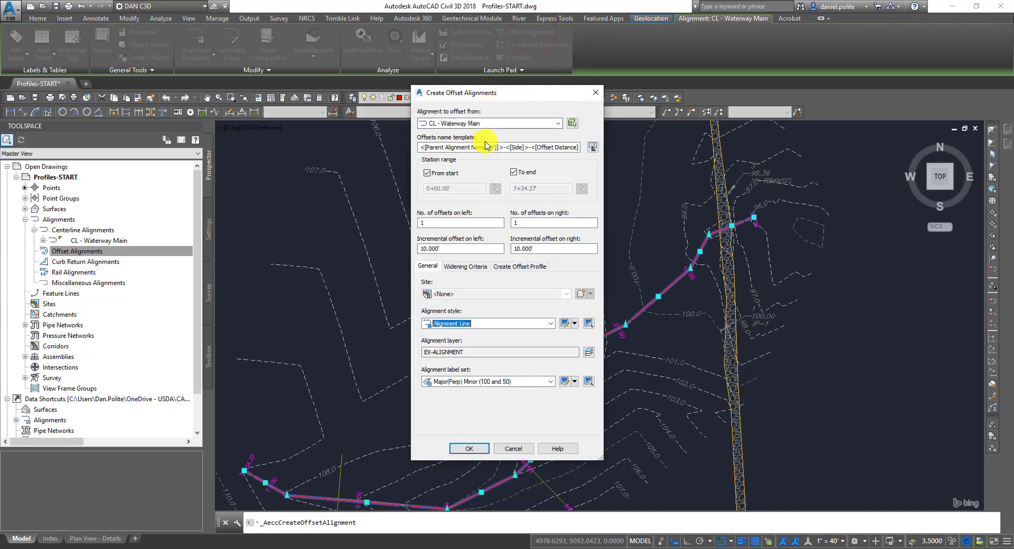
{"action": "left_click", "coordinate": [456, 222]}
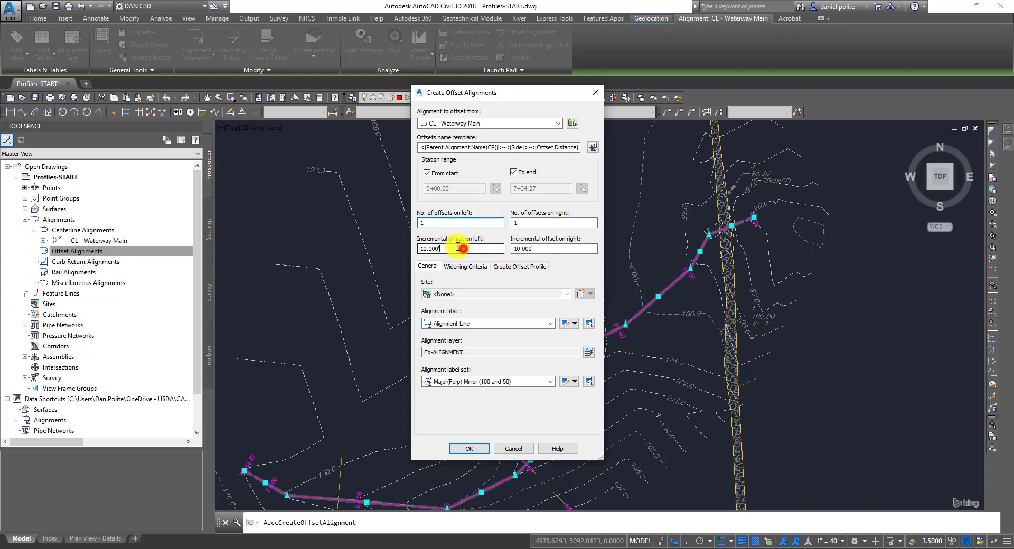
{"action": "left_click_drag", "start_coordinate": [464, 248], "coordinate": [410, 248]}
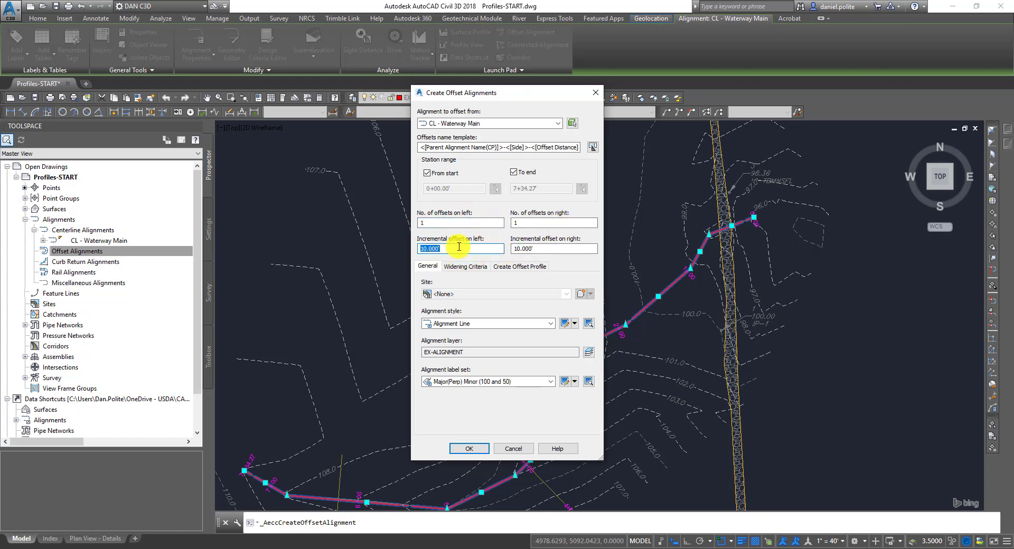
{"action": "type", "text": "15"}
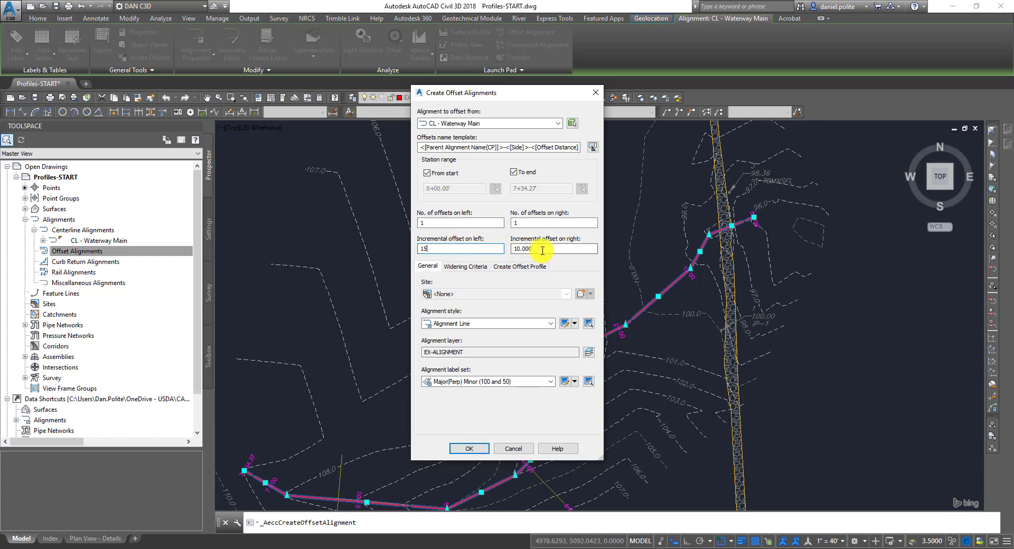
{"action": "left_click_drag", "start_coordinate": [541, 248], "coordinate": [486, 249]}
{"action": "type", "text": "15"}
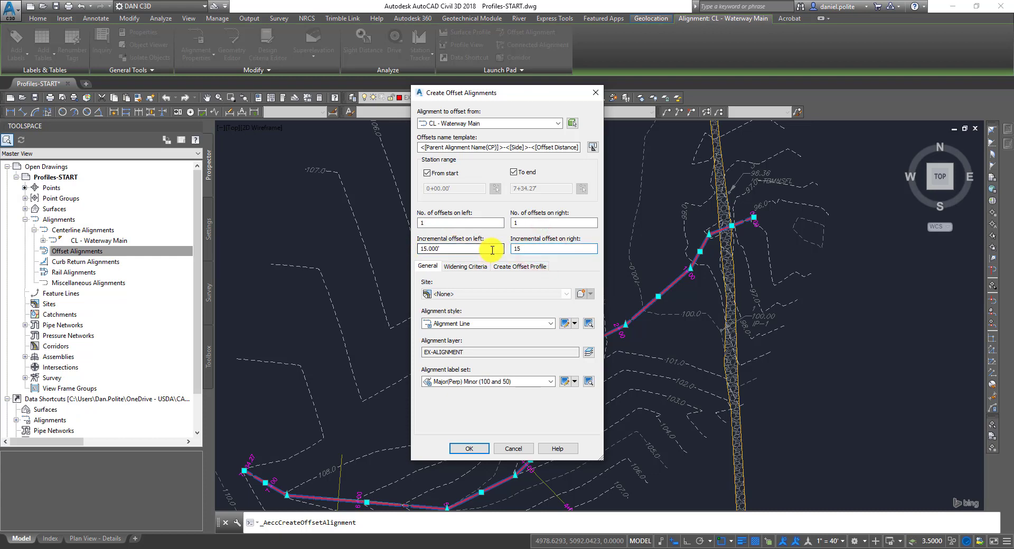
{"action": "left_click", "coordinate": [472, 450]}
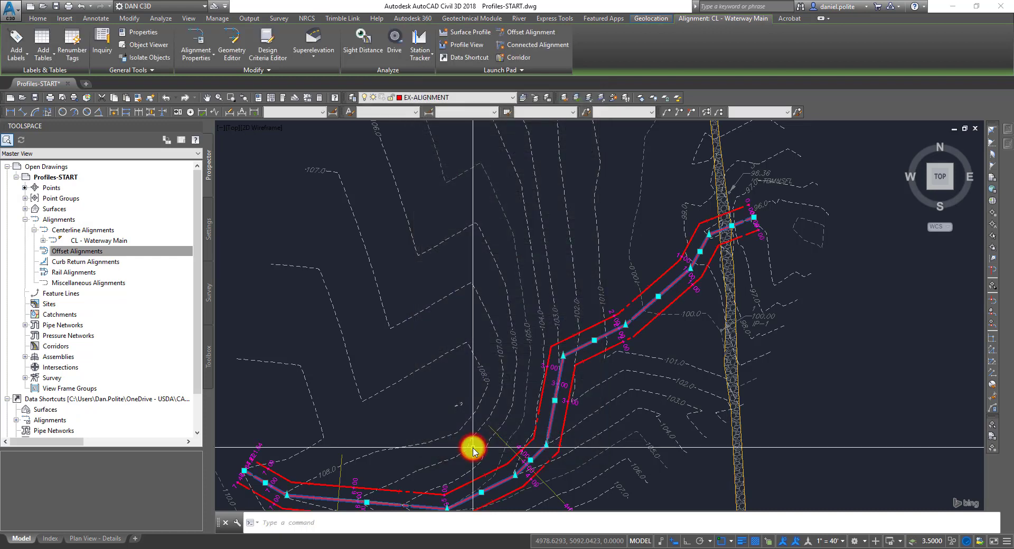
Clear the alignment selection and examine the left and right offset alignments and their station labels along the waterway.
{"action": "scroll", "coordinate": [609, 362], "scroll_direction": "down", "scroll_amount": 2}
{"action": "scroll", "coordinate": [586, 277], "scroll_direction": "down", "scroll_amount": 2}
{"action": "scroll", "coordinate": [604, 227], "scroll_direction": "up", "scroll_amount": 5}
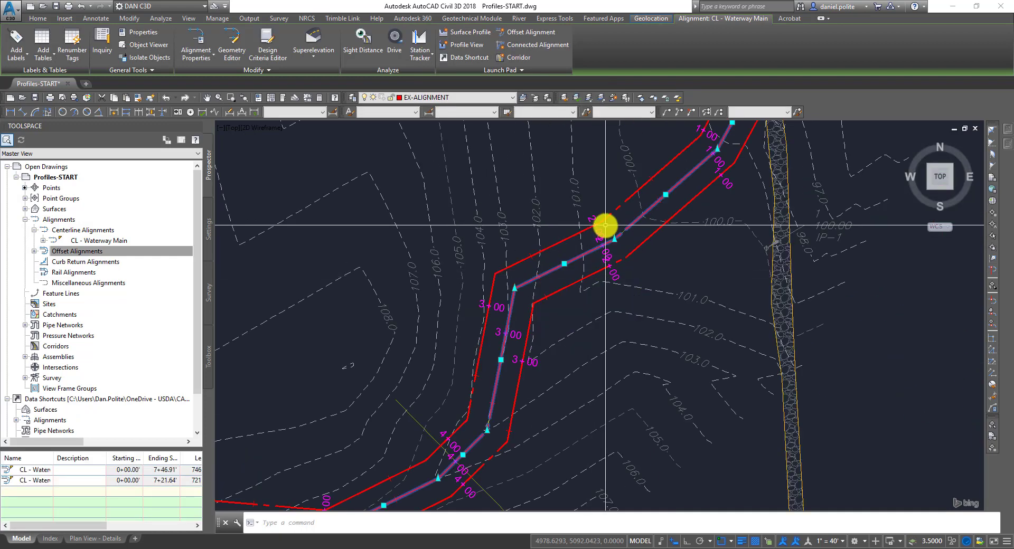
{"action": "key", "text": "Escape"}
{"action": "scroll", "coordinate": [607, 226], "scroll_direction": "down", "scroll_amount": 4}
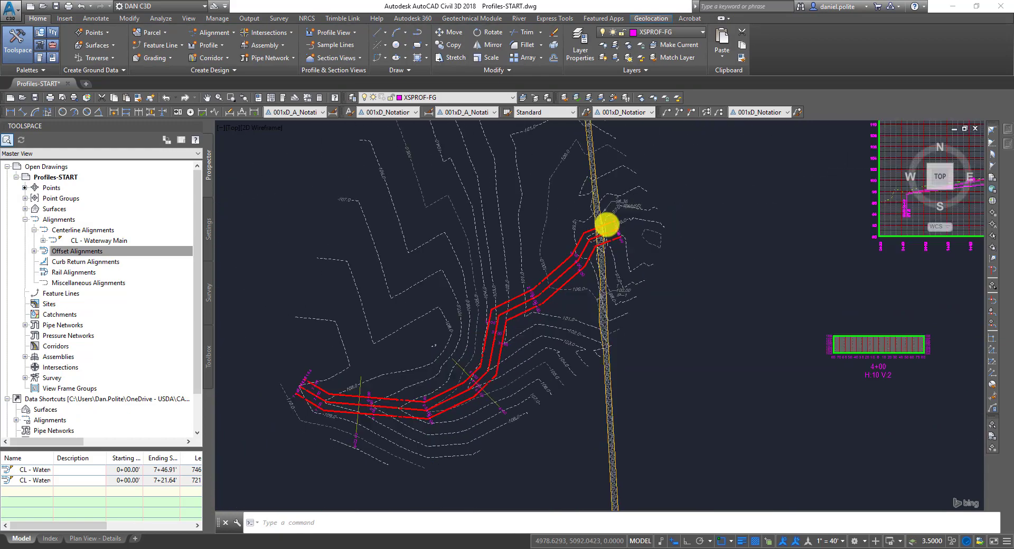
{"action": "scroll", "coordinate": [431, 345], "scroll_direction": "up", "scroll_amount": 5}
{"action": "scroll", "coordinate": [343, 253], "scroll_direction": "up", "scroll_amount": 3}
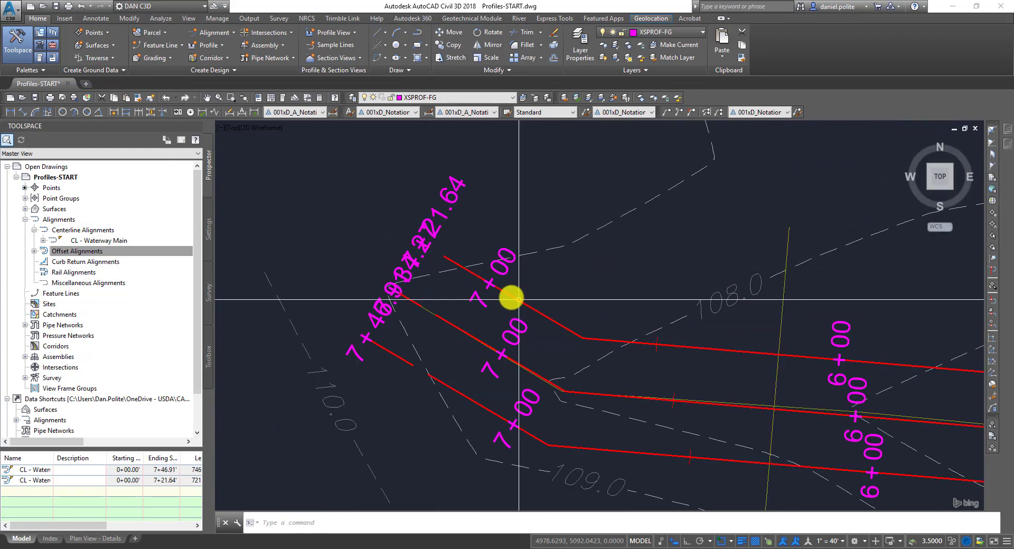
{"action": "scroll", "coordinate": [579, 303], "scroll_direction": "down", "scroll_amount": 5}
{"action": "scroll", "coordinate": [710, 292], "scroll_direction": "up", "scroll_amount": 2}
{"action": "scroll", "coordinate": [565, 328], "scroll_direction": "down", "scroll_amount": 1}
{"action": "scroll", "coordinate": [686, 319], "scroll_direction": "down", "scroll_amount": 1}
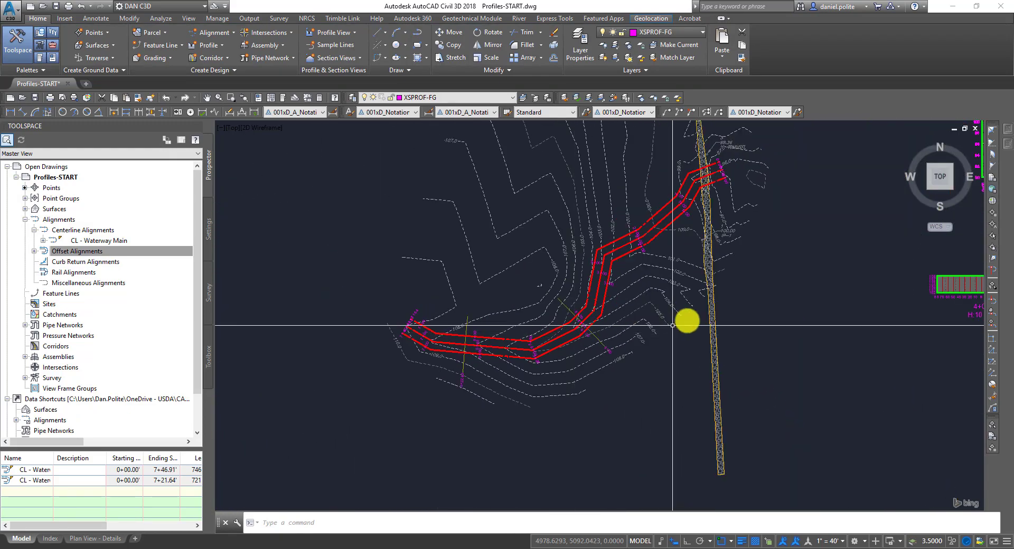
Look over the full CL - Waterway Main profile view in relation to the plan, section views and split profile views.
{"action": "scroll", "coordinate": [482, 376], "scroll_direction": "down", "scroll_amount": 2}
{"action": "scroll", "coordinate": [640, 347], "scroll_direction": "down", "scroll_amount": 1}
{"action": "middle_click_drag", "start_coordinate": [728, 272], "coordinate": [600, 294]}
{"action": "scroll", "coordinate": [601, 293], "scroll_direction": "up", "scroll_amount": 2}
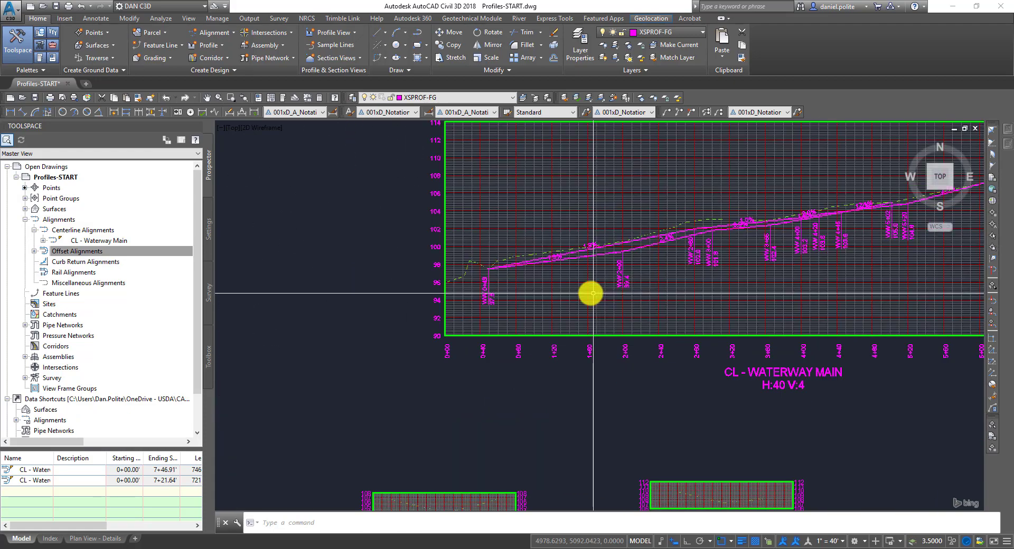
{"action": "scroll", "coordinate": [550, 284], "scroll_direction": "down", "scroll_amount": 3}
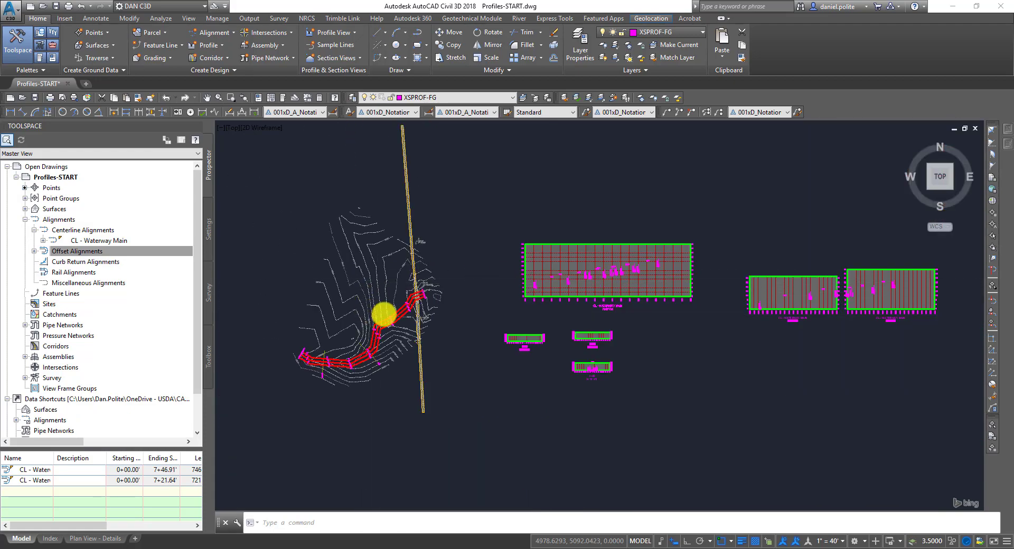
{"action": "scroll", "coordinate": [369, 311], "scroll_direction": "up", "scroll_amount": 4}
{"action": "middle_click_drag", "start_coordinate": [787, 255], "coordinate": [504, 343]}
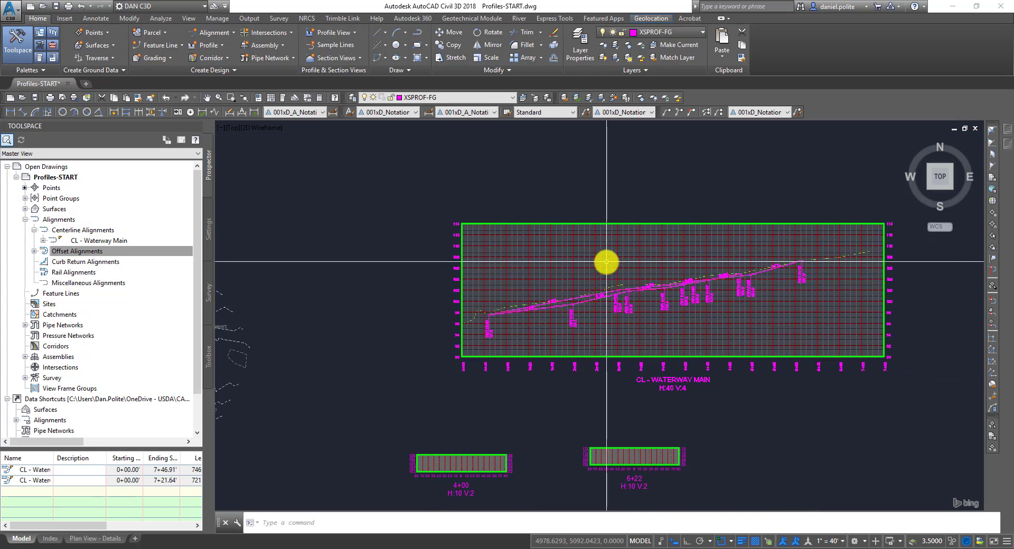
{"action": "left_click", "coordinate": [606, 261]}
{"action": "key", "text": "Escape"}
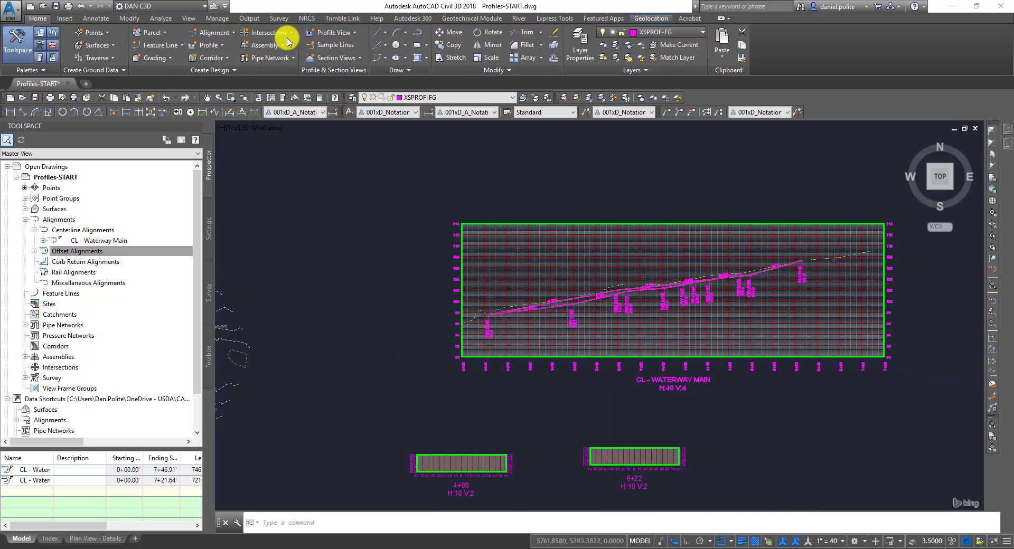
Set up Create Profile from Surface for CL - Waterway Main-Left-15.000 with Existing Ground selected, checking the profiles listed for each alignment.
{"action": "left_click", "coordinate": [218, 43]}
{"action": "left_click", "coordinate": [233, 68]}
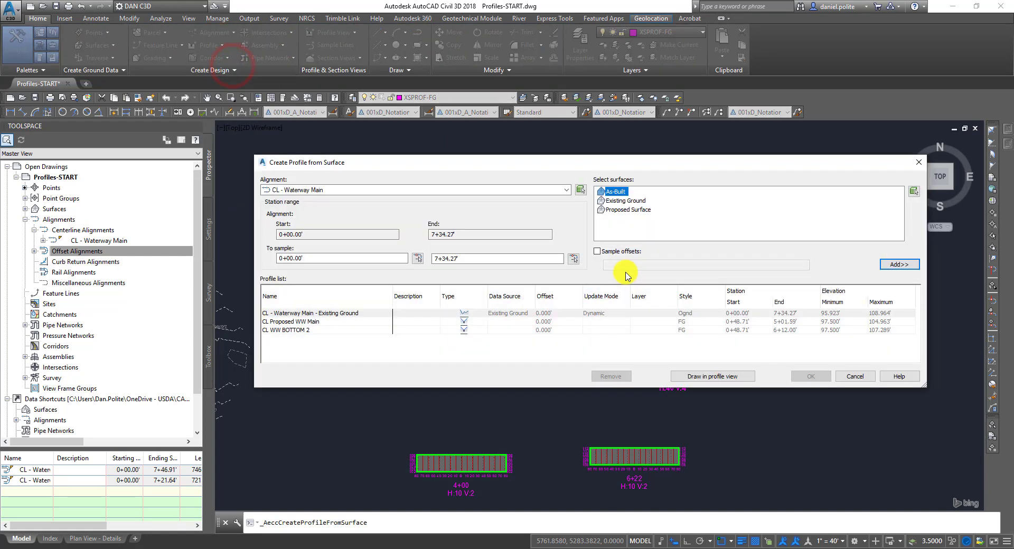
{"action": "left_click", "coordinate": [333, 189]}
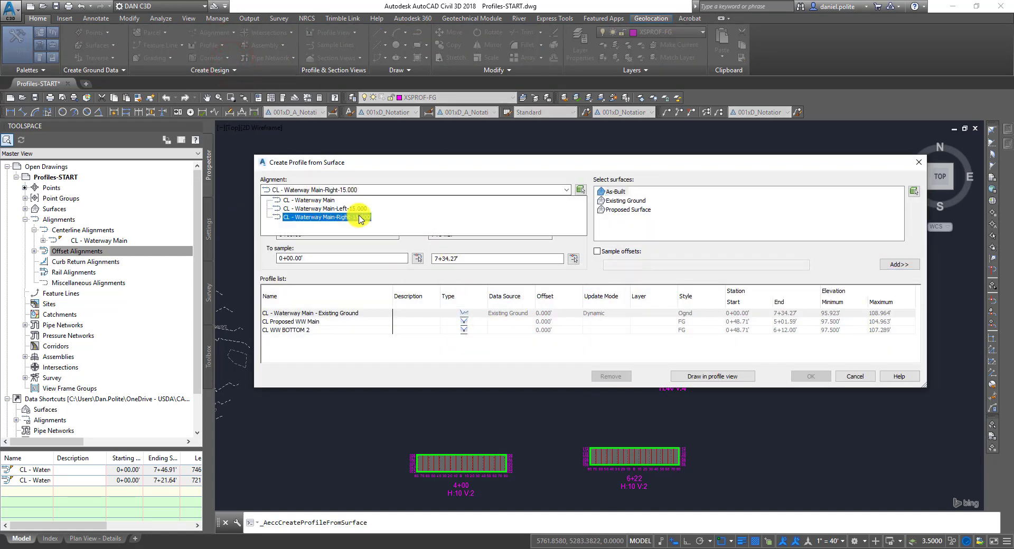
{"action": "left_click", "coordinate": [369, 200]}
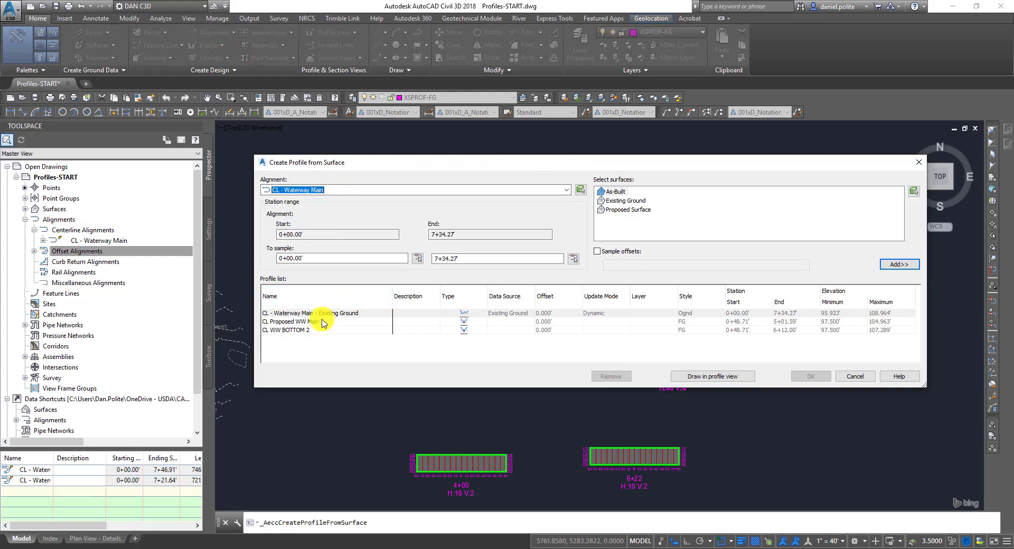
{"action": "left_click", "coordinate": [565, 191]}
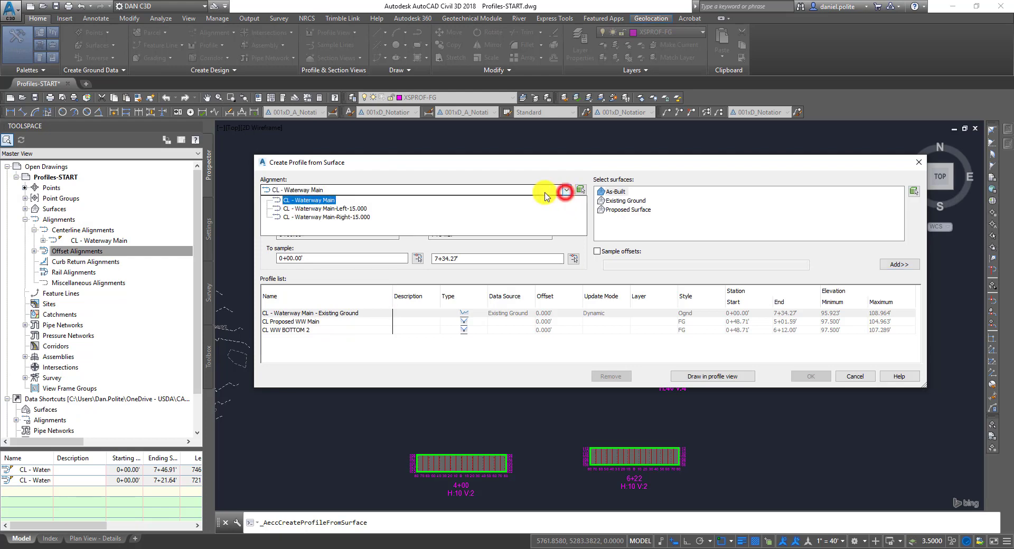
{"action": "left_click", "coordinate": [336, 210]}
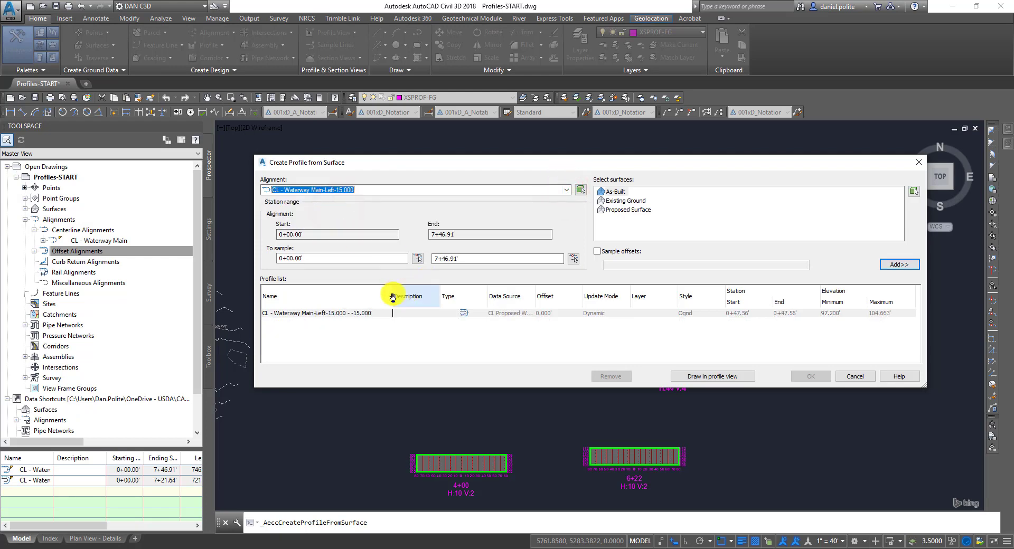
{"action": "left_click", "coordinate": [566, 190]}
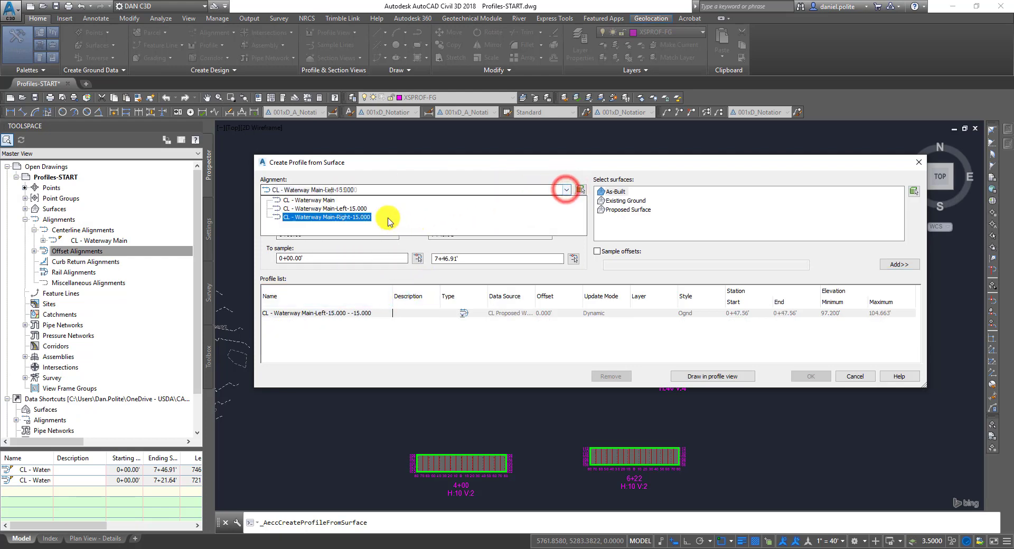
{"action": "left_click", "coordinate": [356, 217]}
{"action": "left_click", "coordinate": [565, 191]}
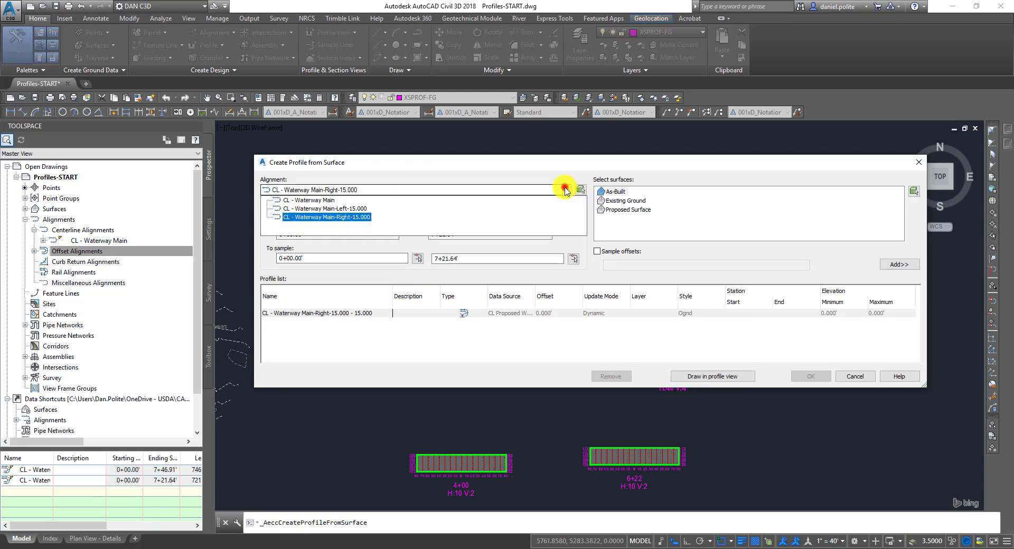
{"action": "left_click", "coordinate": [353, 209]}
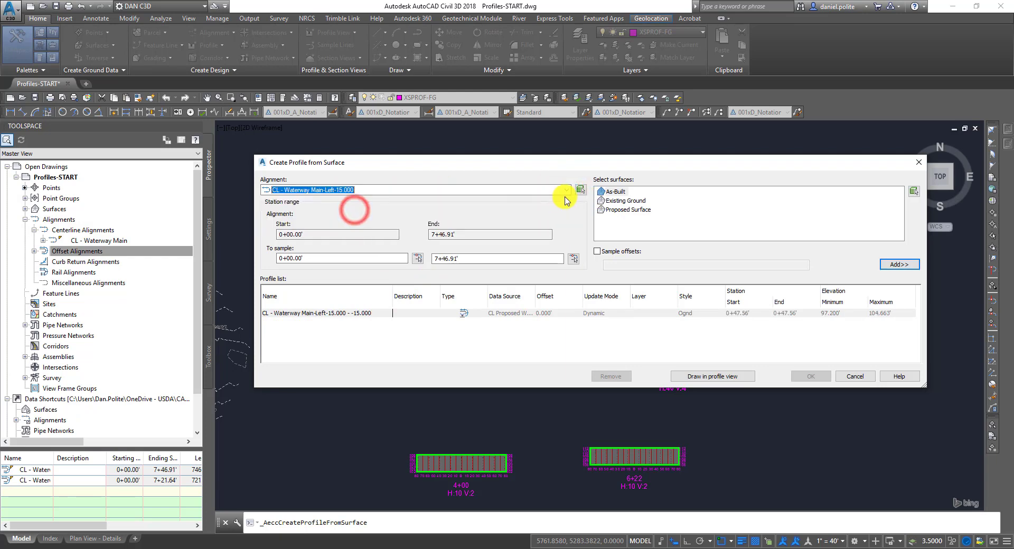
{"action": "left_click", "coordinate": [625, 201]}
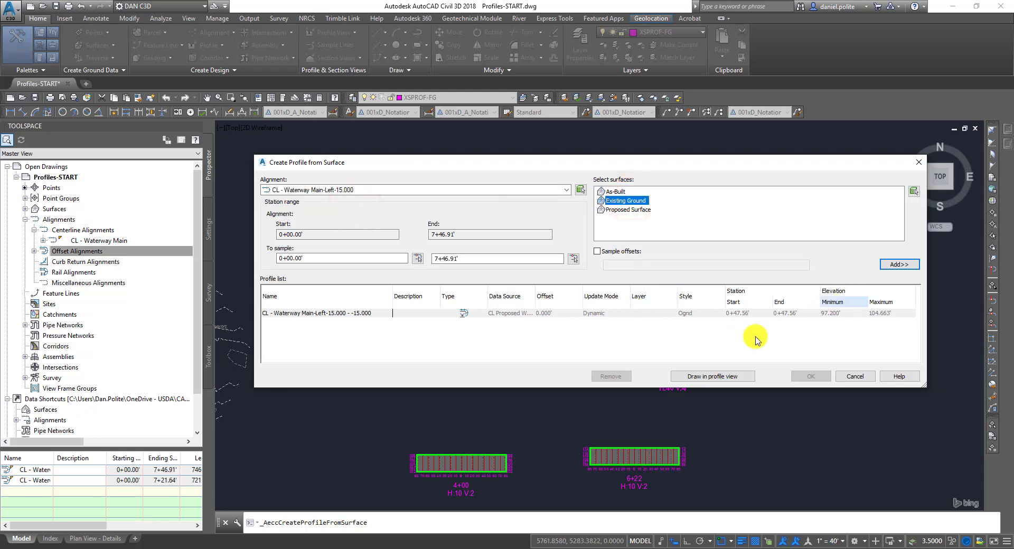
Create a profile view for CL - Waterway Main-Left-15.000 with the H20:V2 (GRID H20:V1) style and place it above the main profile view.
{"action": "left_click", "coordinate": [711, 376]}
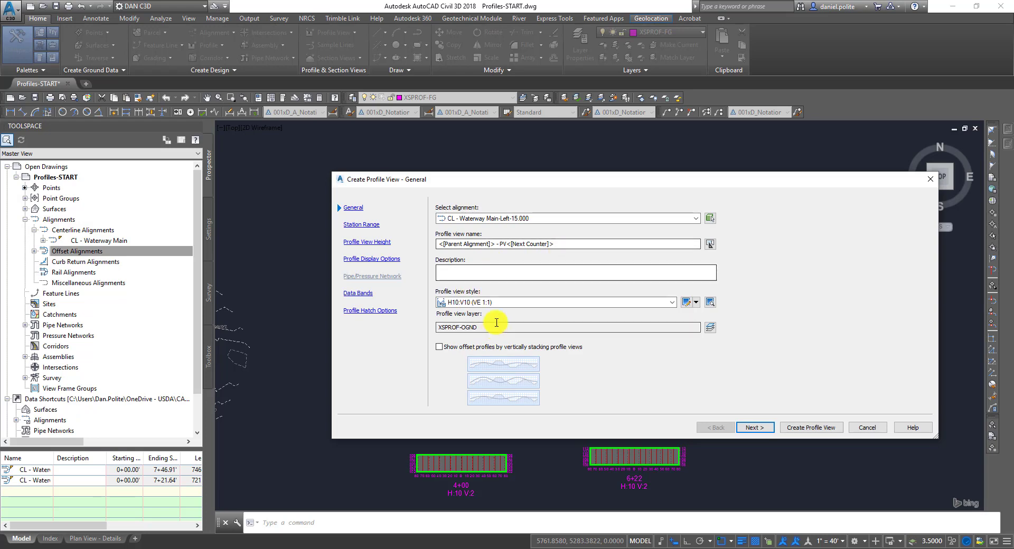
{"action": "left_click", "coordinate": [502, 303]}
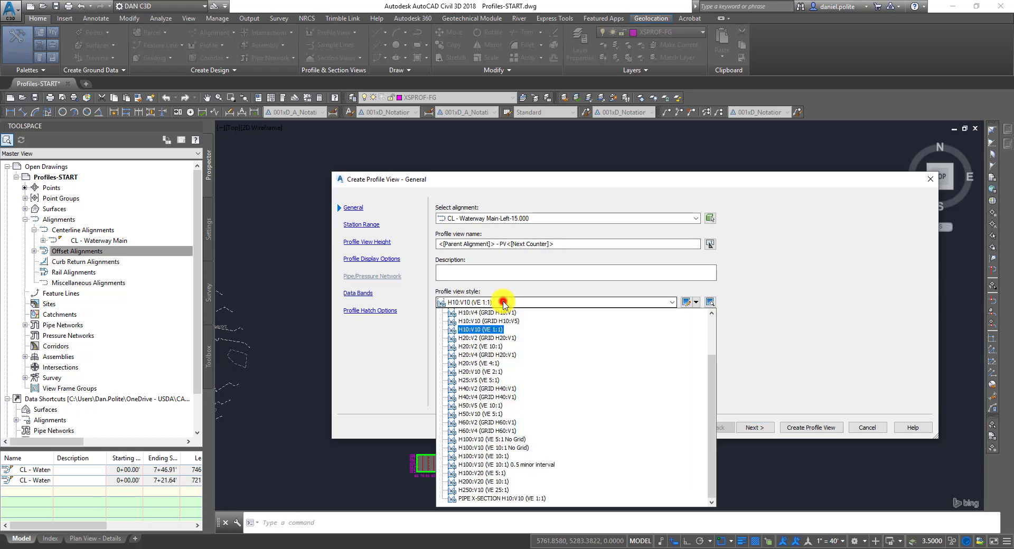
{"action": "left_click", "coordinate": [491, 338]}
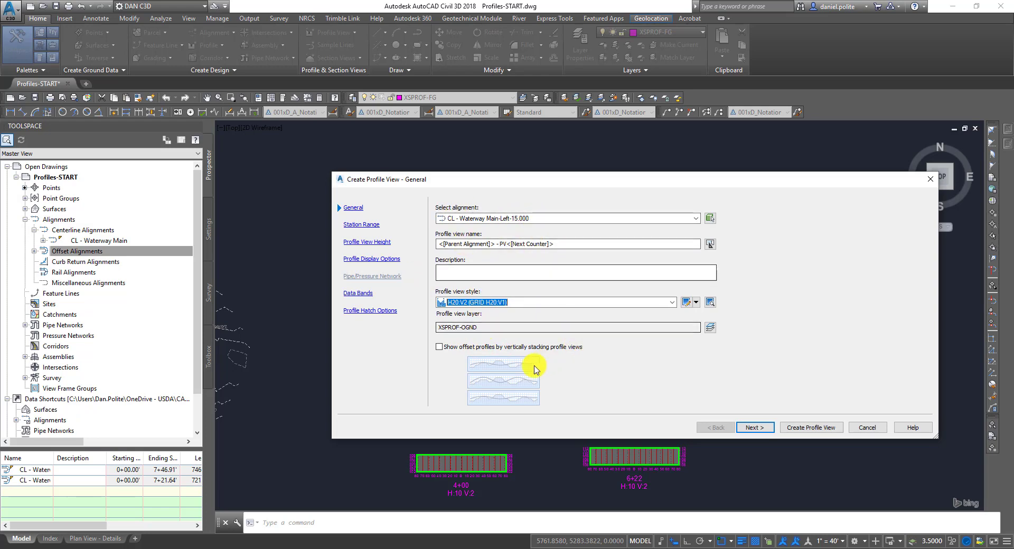
{"action": "left_click", "coordinate": [754, 428]}
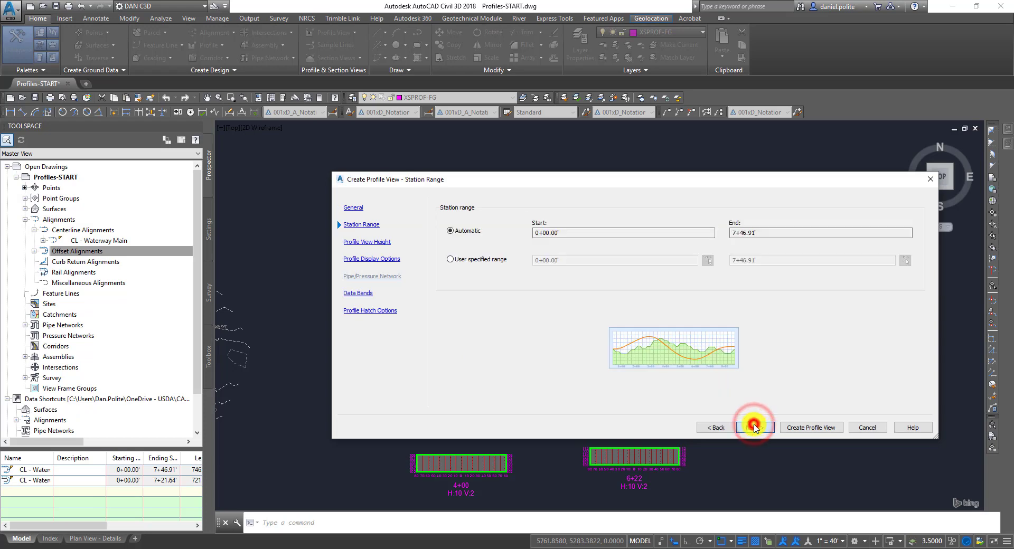
{"action": "left_click", "coordinate": [754, 427]}
{"action": "left_click", "coordinate": [754, 428]}
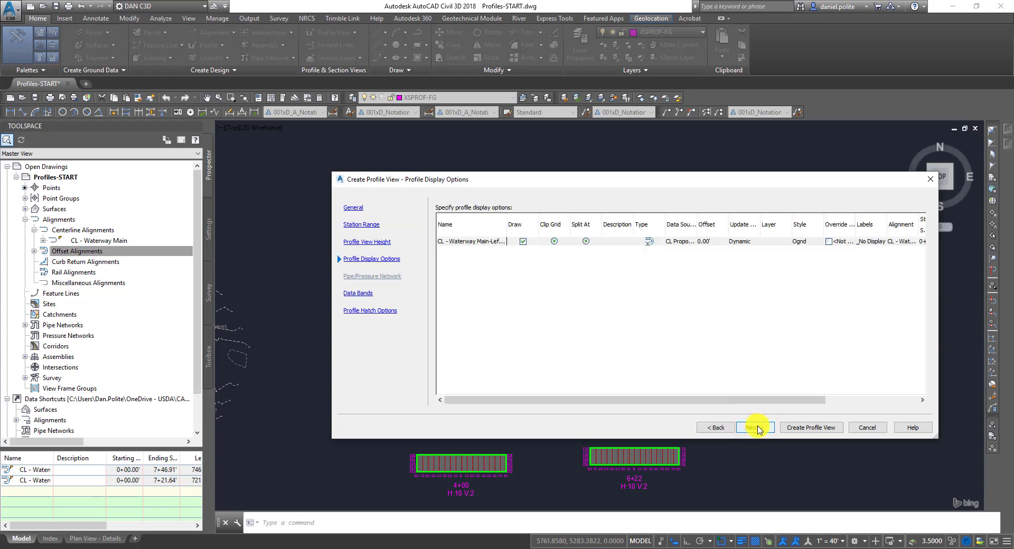
{"action": "left_click", "coordinate": [759, 428]}
{"action": "left_click", "coordinate": [791, 429]}
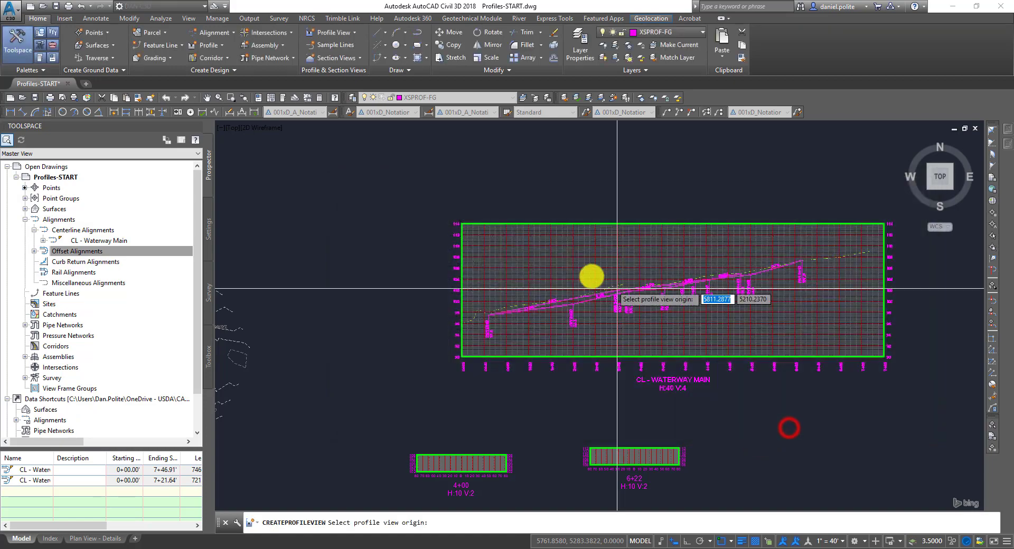
{"action": "scroll", "coordinate": [580, 267], "scroll_direction": "down", "scroll_amount": 3}
{"action": "left_click", "coordinate": [567, 199]}
Examine the left offset profile view's title, scale and profile line, and its placement relative to the main profile view.
{"action": "scroll", "coordinate": [607, 188], "scroll_direction": "up", "scroll_amount": 4}
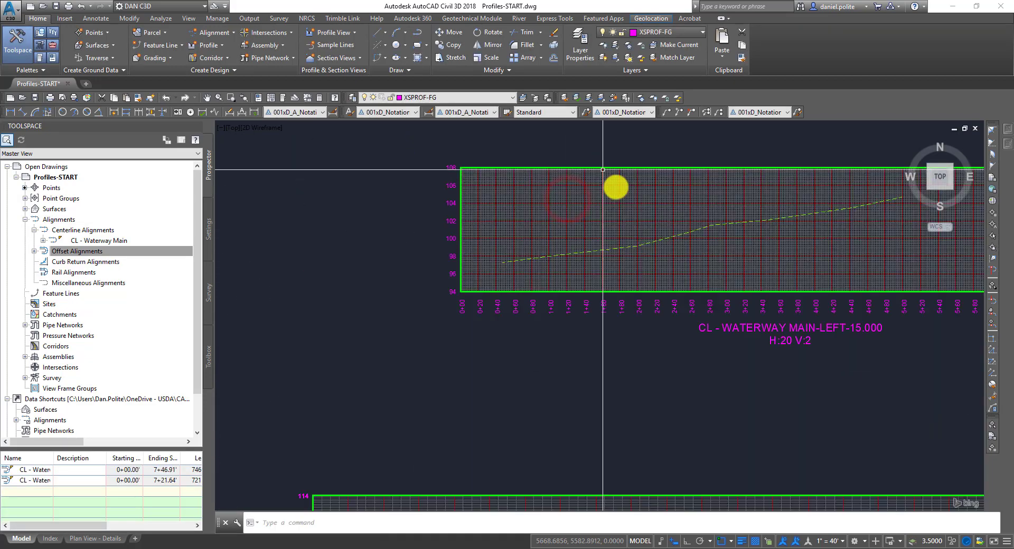
{"action": "scroll", "coordinate": [593, 287], "scroll_direction": "up", "scroll_amount": 4}
{"action": "scroll", "coordinate": [532, 319], "scroll_direction": "up", "scroll_amount": 2}
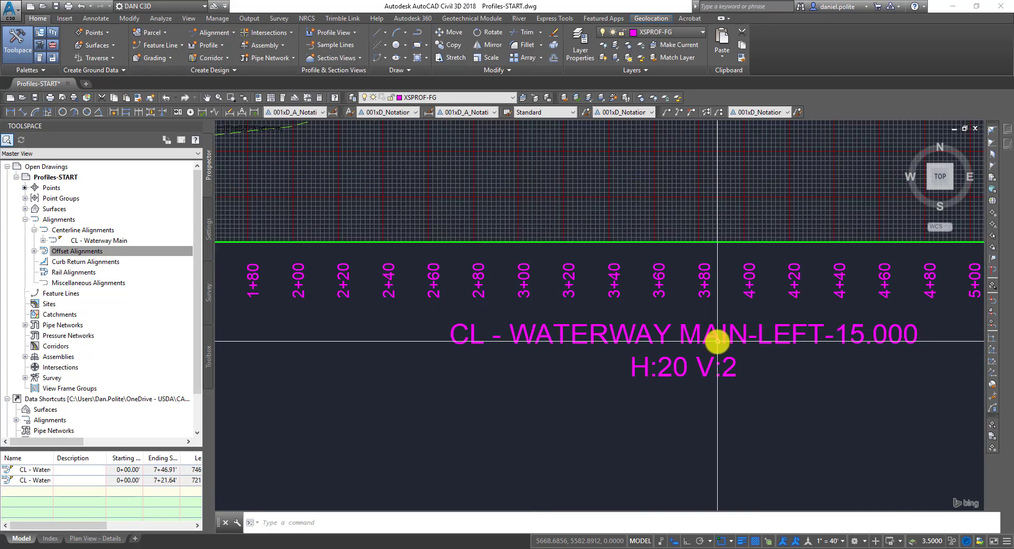
{"action": "scroll", "coordinate": [750, 340], "scroll_direction": "down", "scroll_amount": 2}
{"action": "scroll", "coordinate": [785, 348], "scroll_direction": "down", "scroll_amount": 3}
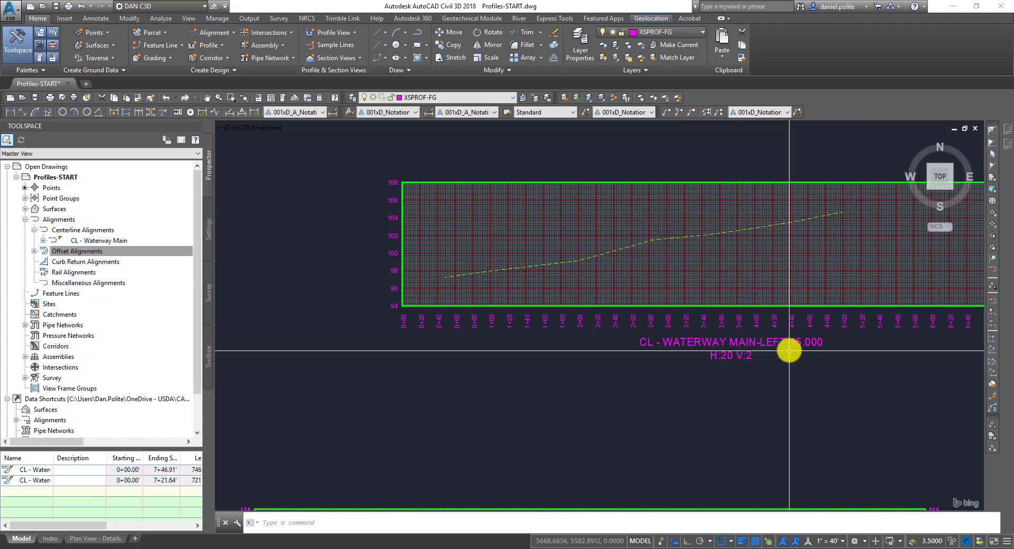
{"action": "scroll", "coordinate": [586, 290], "scroll_direction": "down", "scroll_amount": 3}
{"action": "scroll", "coordinate": [586, 290], "scroll_direction": "up", "scroll_amount": 2}
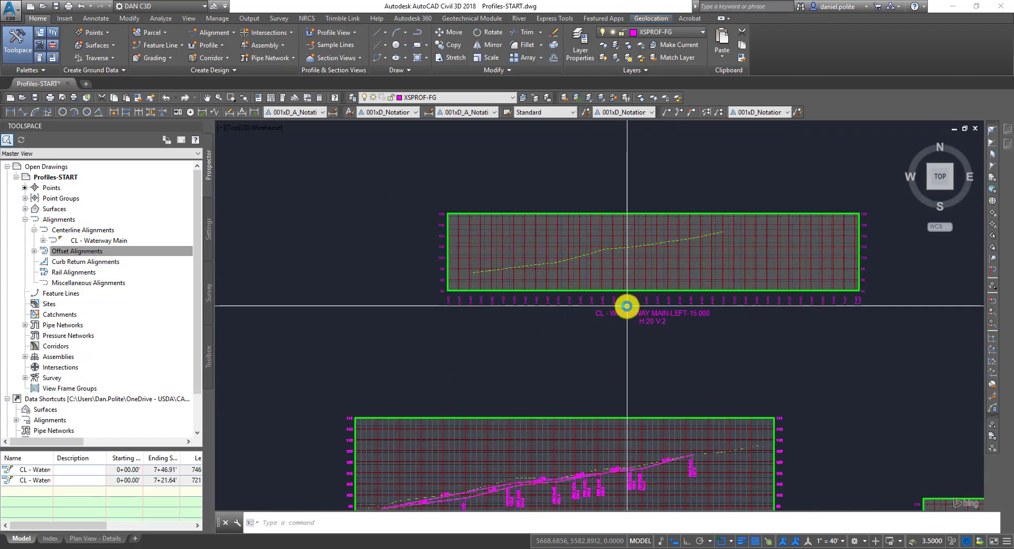
{"action": "scroll", "coordinate": [649, 332], "scroll_direction": "down", "scroll_amount": 3}
{"action": "scroll", "coordinate": [656, 296], "scroll_direction": "up", "scroll_amount": 1}
{"action": "right_click", "coordinate": [586, 265]}
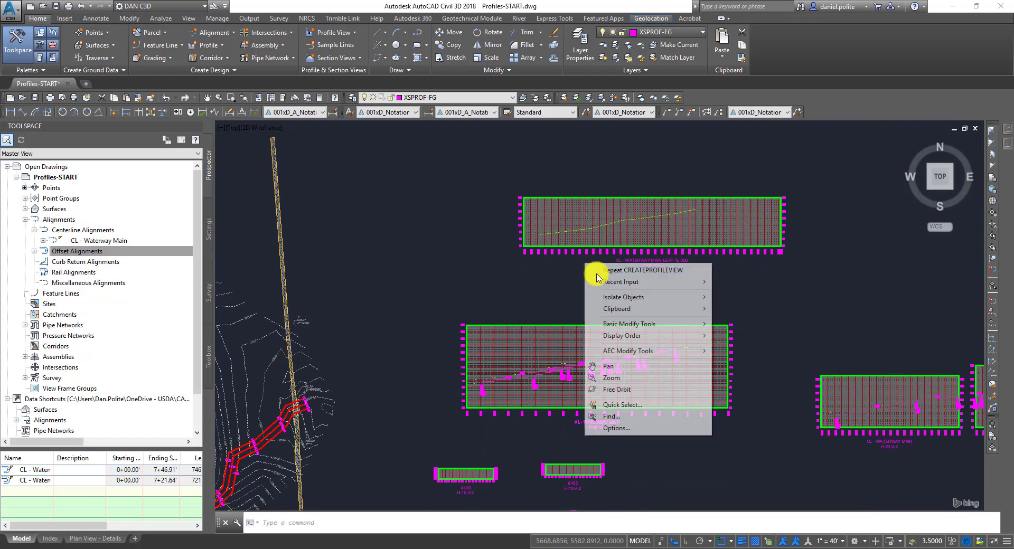
{"action": "key", "text": "Escape"}
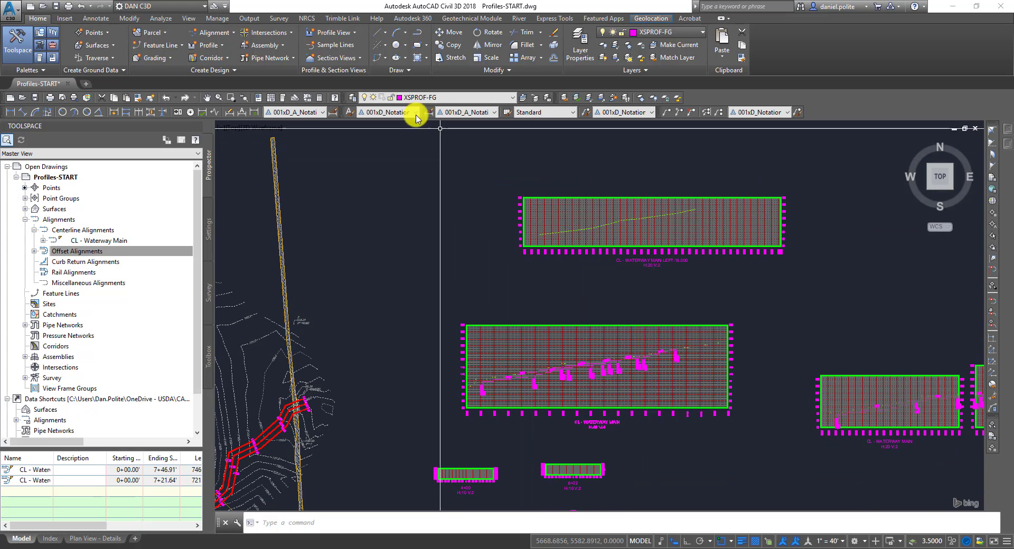
Sample Existing Ground along the full length of CL - Waterway Main-Right-15.000 and add it to the profile list.
{"action": "left_click", "coordinate": [221, 45]}
{"action": "left_click", "coordinate": [232, 62]}
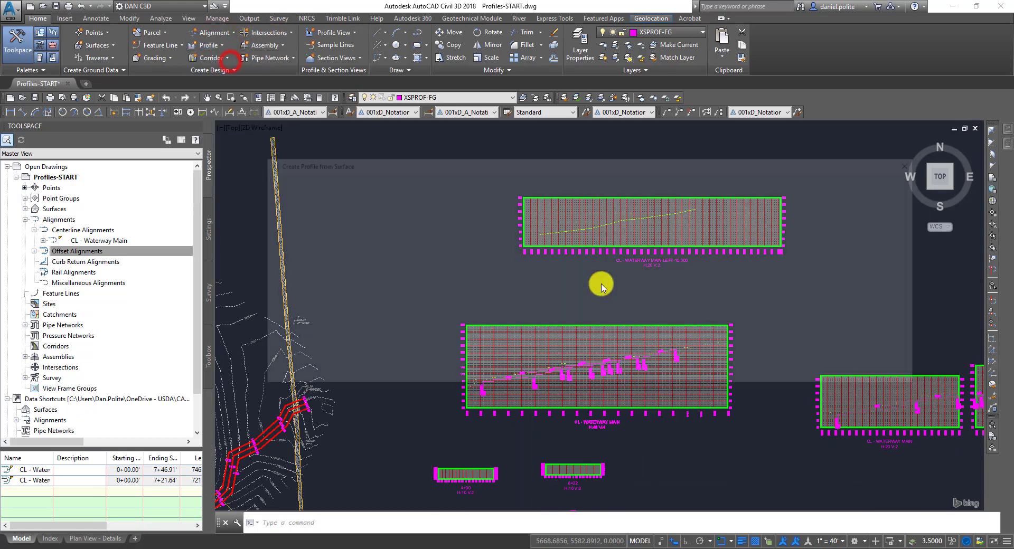
{"action": "left_click", "coordinate": [334, 190]}
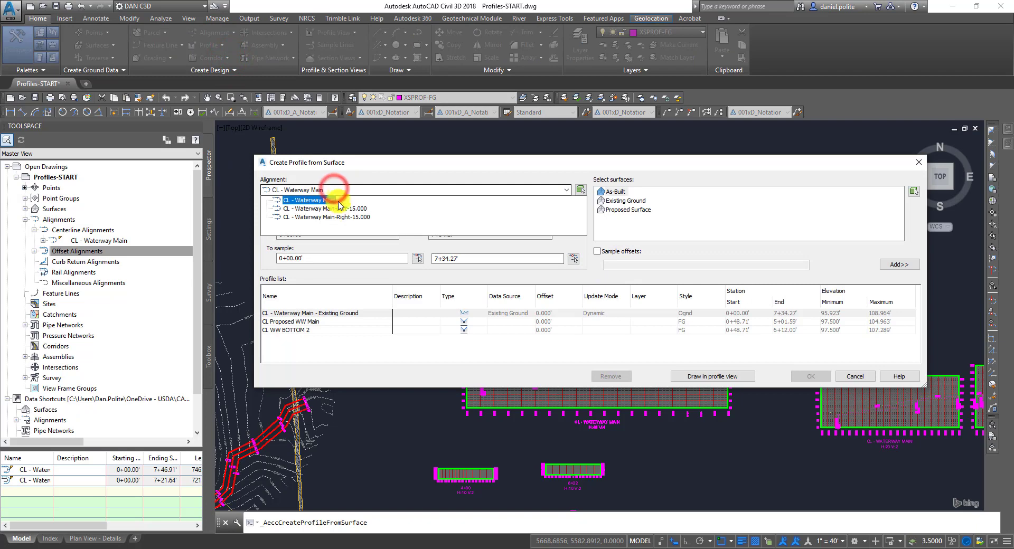
{"action": "left_click", "coordinate": [338, 217]}
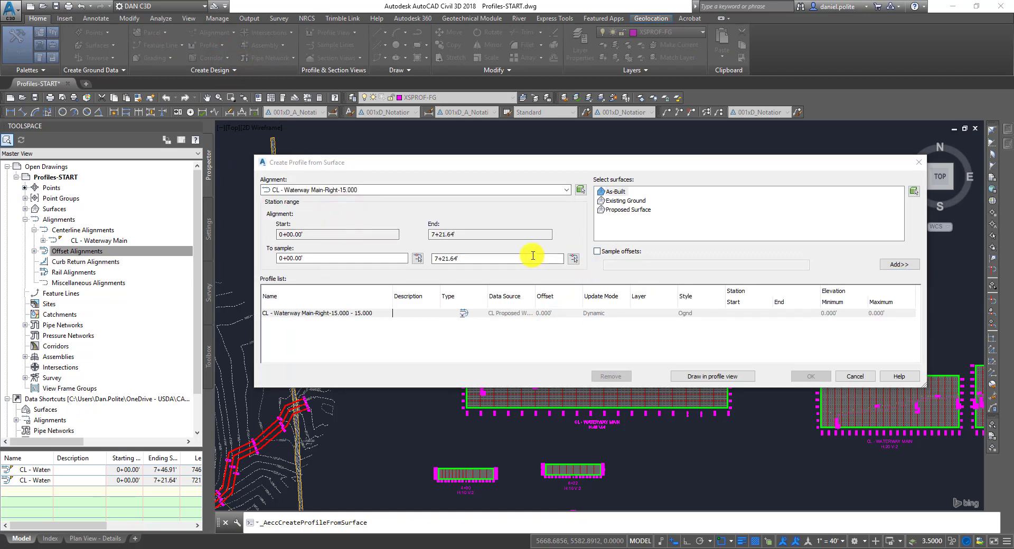
{"action": "left_click", "coordinate": [625, 201]}
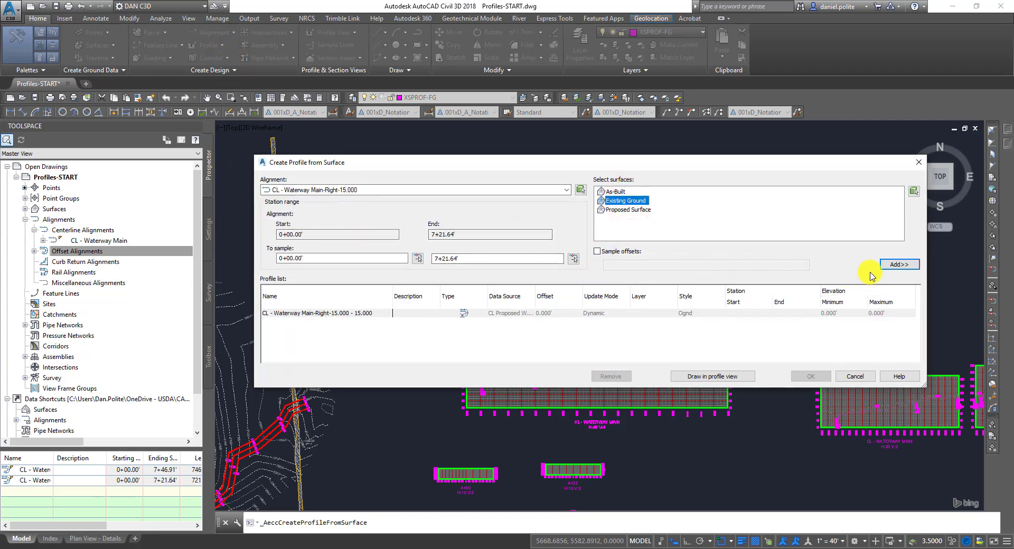
{"action": "left_click", "coordinate": [890, 265]}
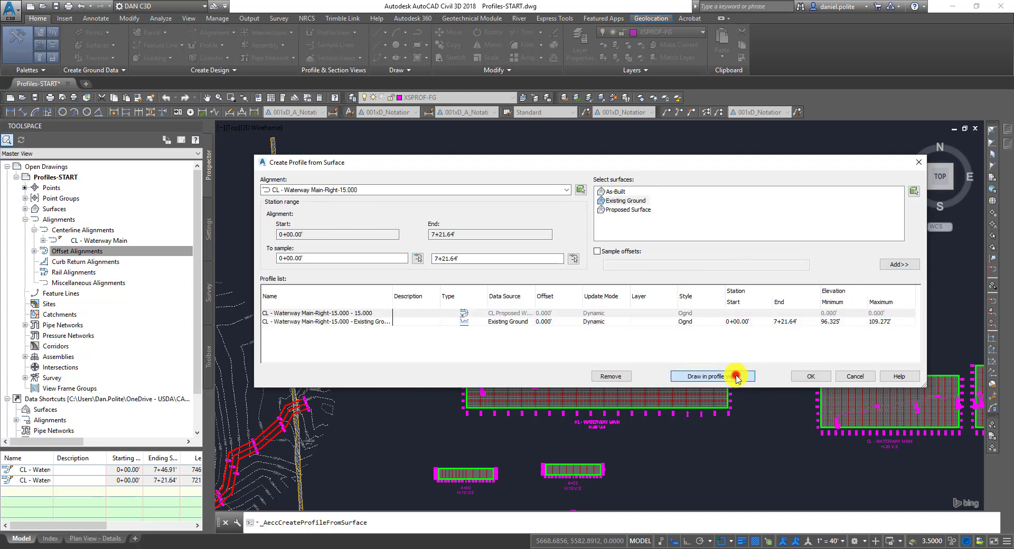
Draw the right offset's profiles in a profile view with the H20:V4 (GRID H20:V1) style, placed above the left offset view.
{"action": "left_click", "coordinate": [733, 376]}
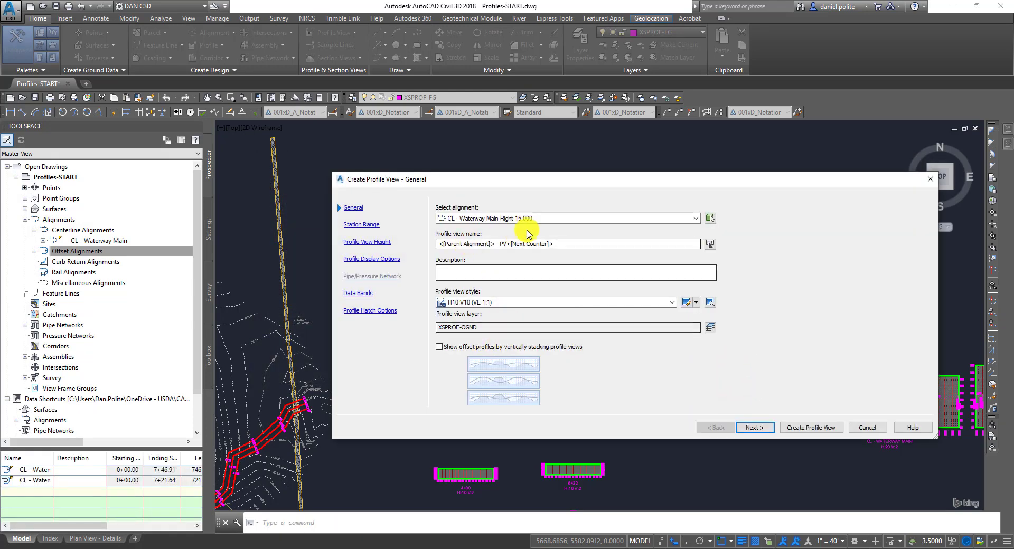
{"action": "left_click", "coordinate": [517, 302]}
{"action": "left_click", "coordinate": [499, 358]}
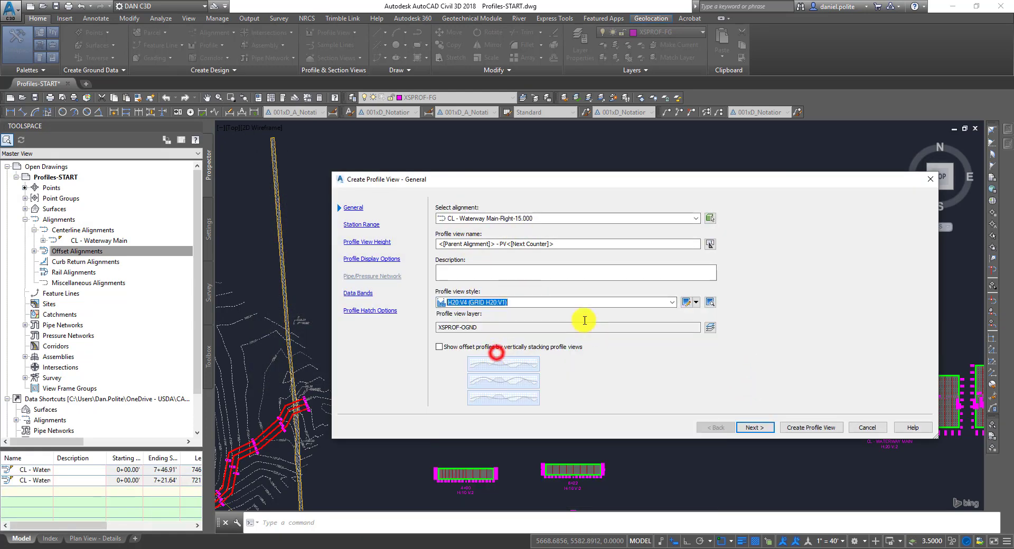
{"action": "left_click", "coordinate": [761, 428]}
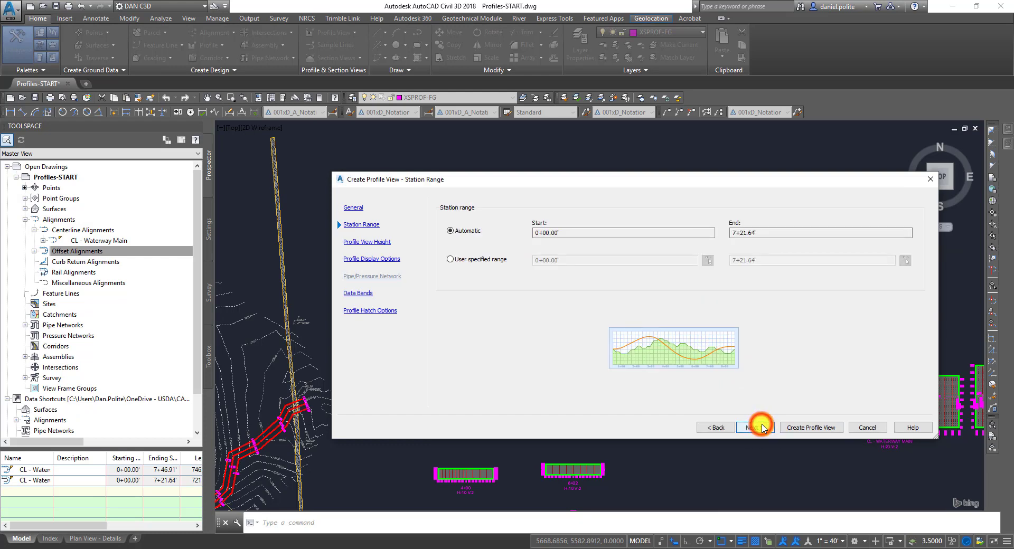
{"action": "left_click", "coordinate": [762, 429]}
{"action": "left_click", "coordinate": [761, 428]}
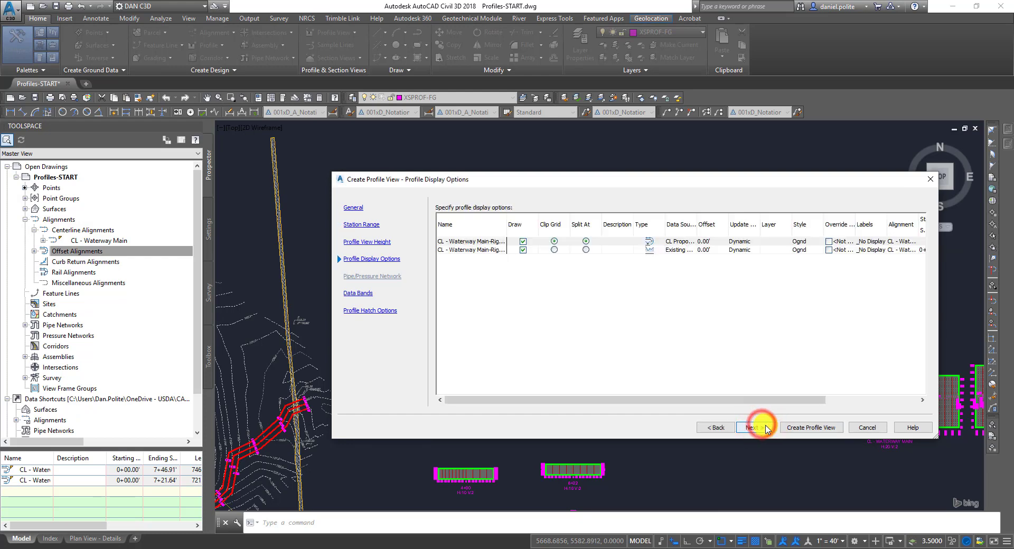
{"action": "left_click", "coordinate": [804, 427]}
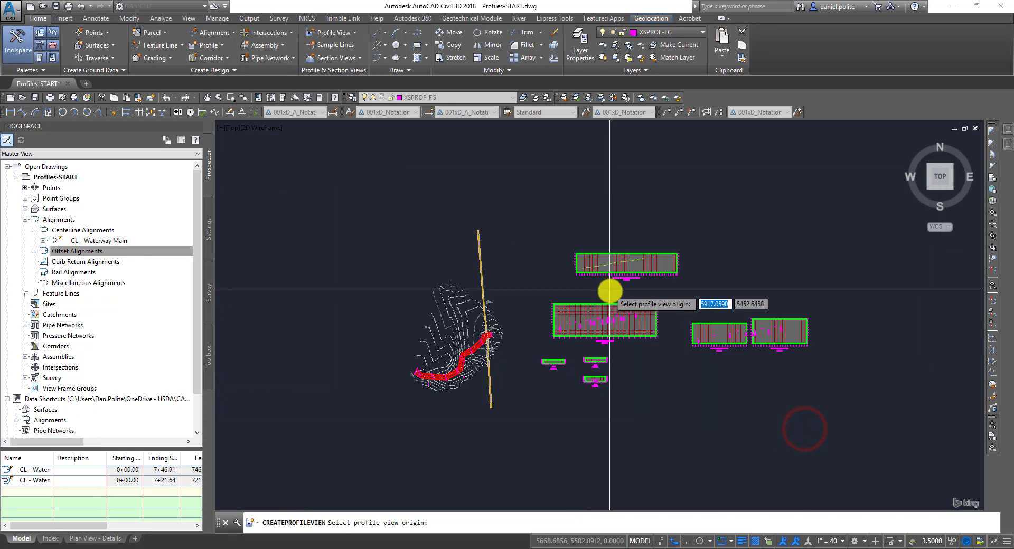
{"action": "left_click", "coordinate": [575, 231]}
Compare the profile lines, scales and station extents of the right and left offset profile views with the main profile view.
{"action": "scroll", "coordinate": [597, 227], "scroll_direction": "up", "scroll_amount": 6}
{"action": "scroll", "coordinate": [686, 243], "scroll_direction": "up", "scroll_amount": 4}
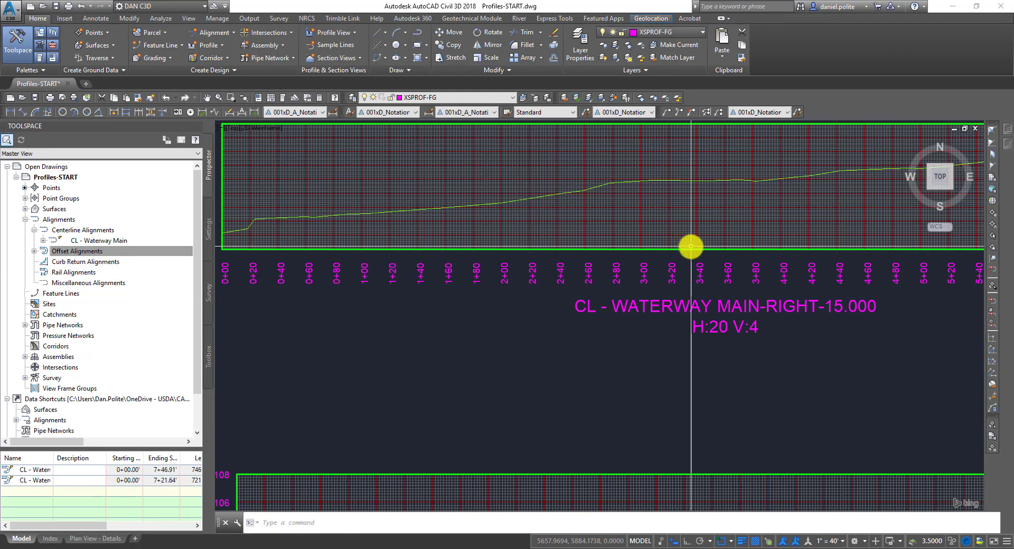
{"action": "scroll", "coordinate": [707, 259], "scroll_direction": "down", "scroll_amount": 4}
{"action": "middle_click_drag", "start_coordinate": [729, 276], "coordinate": [513, 265]}
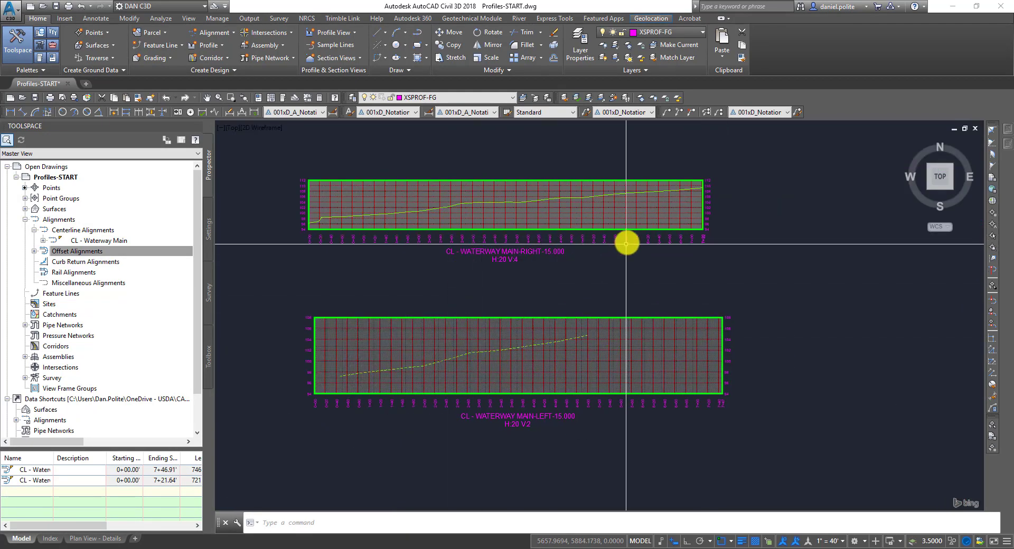
{"action": "scroll", "coordinate": [628, 237], "scroll_direction": "up", "scroll_amount": 5}
{"action": "scroll", "coordinate": [665, 301], "scroll_direction": "down", "scroll_amount": 2}
{"action": "middle_click_drag", "start_coordinate": [732, 416], "coordinate": [758, 340]}
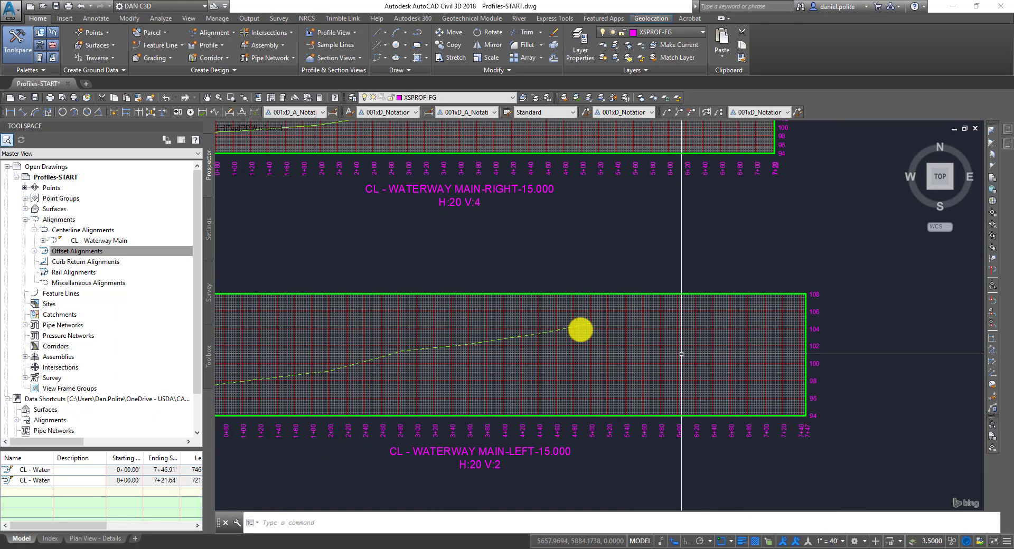
{"action": "scroll", "coordinate": [579, 331], "scroll_direction": "down", "scroll_amount": 1}
{"action": "mouse_move", "coordinate": [465, 499]}
{"action": "middle_mouse_down"}
{"action": "mouse_move", "coordinate": [658, 274]}
{"action": "mouse_move", "coordinate": [620, 418]}
{"action": "middle_mouse_up"}
{"action": "scroll", "coordinate": [654, 228], "scroll_direction": "down", "scroll_amount": 4}
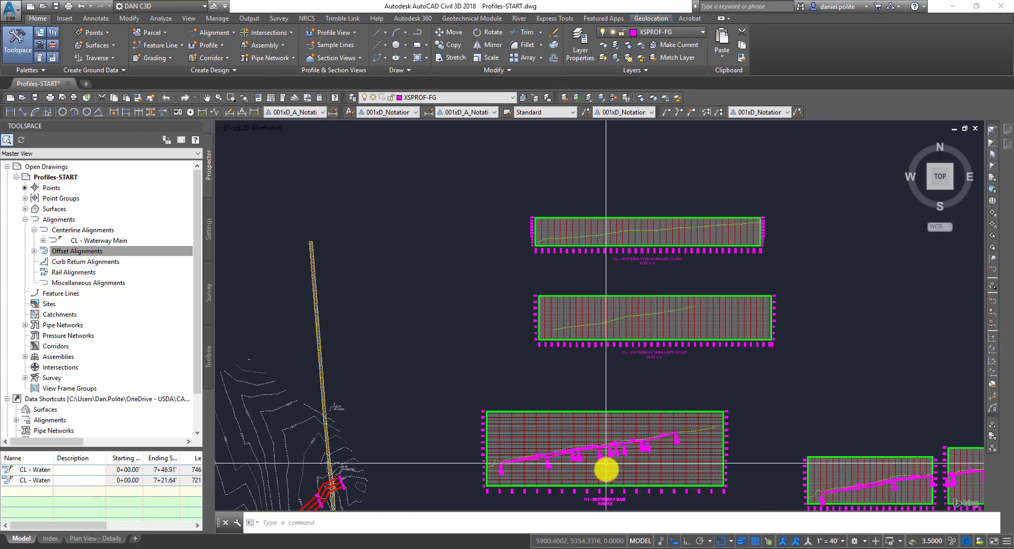
Superimpose the CL - Waterway Main-Right-15.000 existing ground profile onto the CL - Waterway Main profile view, keeping the full station range and default accuracy.
{"action": "middle_click_drag", "start_coordinate": [607, 468], "coordinate": [595, 369]}
{"action": "scroll", "coordinate": [597, 363], "scroll_direction": "up", "scroll_amount": 3}
{"action": "left_click", "coordinate": [597, 364]}
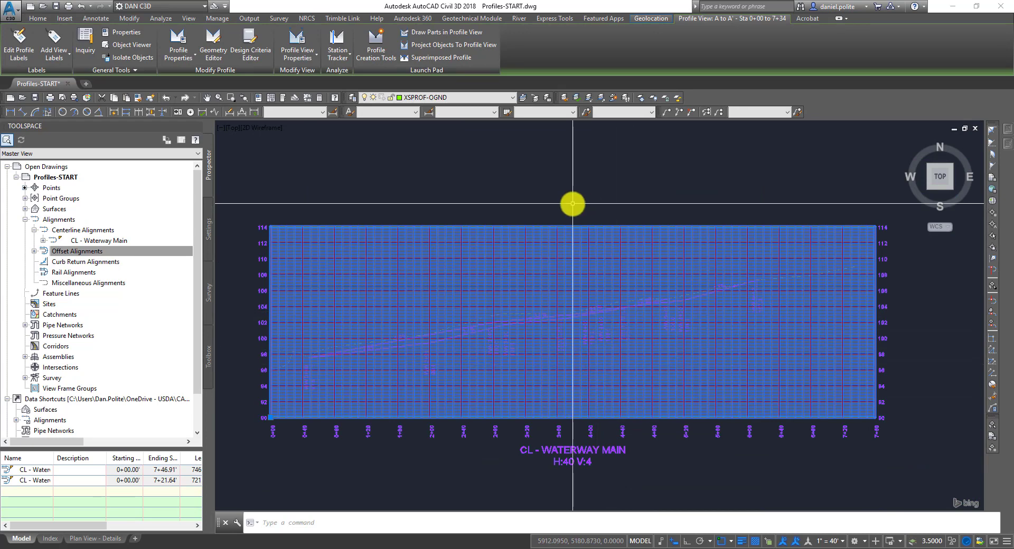
{"action": "left_click", "coordinate": [448, 58]}
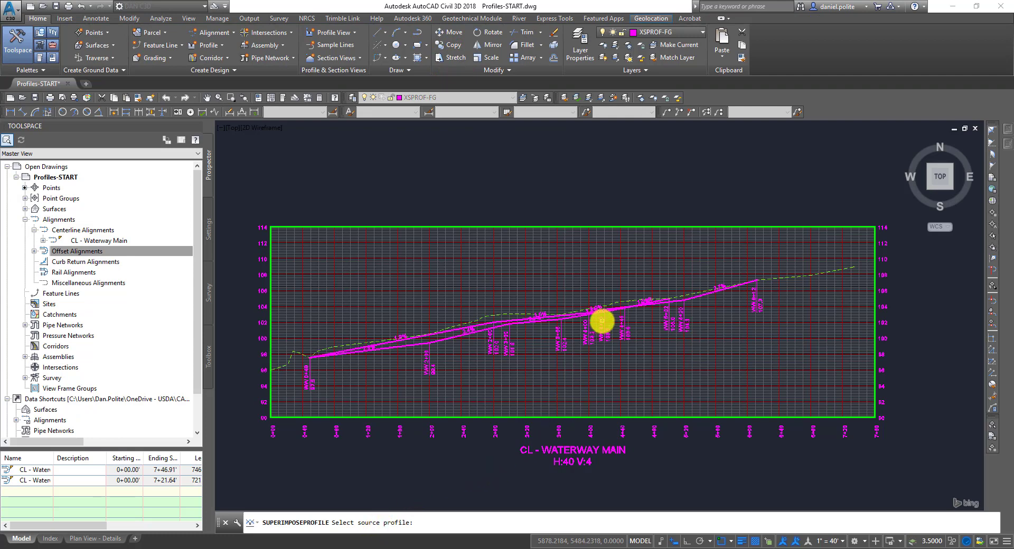
{"action": "scroll", "coordinate": [602, 320], "scroll_direction": "down", "scroll_amount": 5}
{"action": "scroll", "coordinate": [588, 256], "scroll_direction": "up", "scroll_amount": 6}
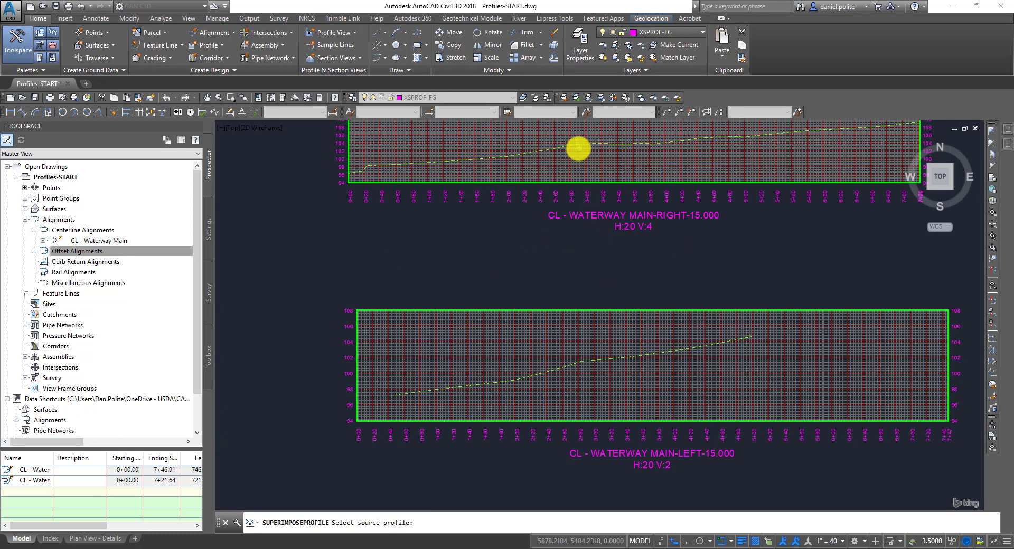
{"action": "left_click", "coordinate": [576, 143]}
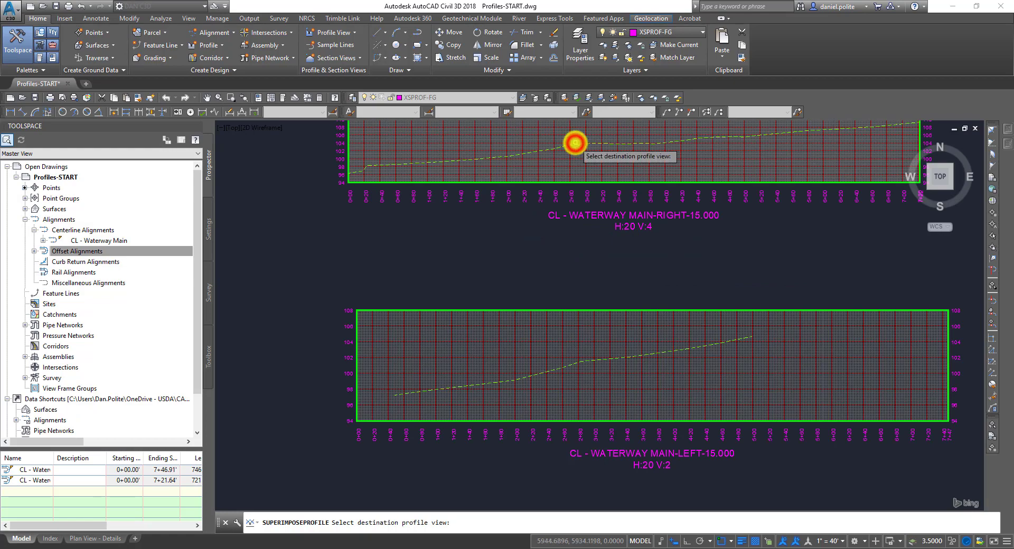
{"action": "scroll", "coordinate": [536, 398], "scroll_direction": "down", "scroll_amount": 3}
{"action": "scroll", "coordinate": [547, 410], "scroll_direction": "up", "scroll_amount": 5}
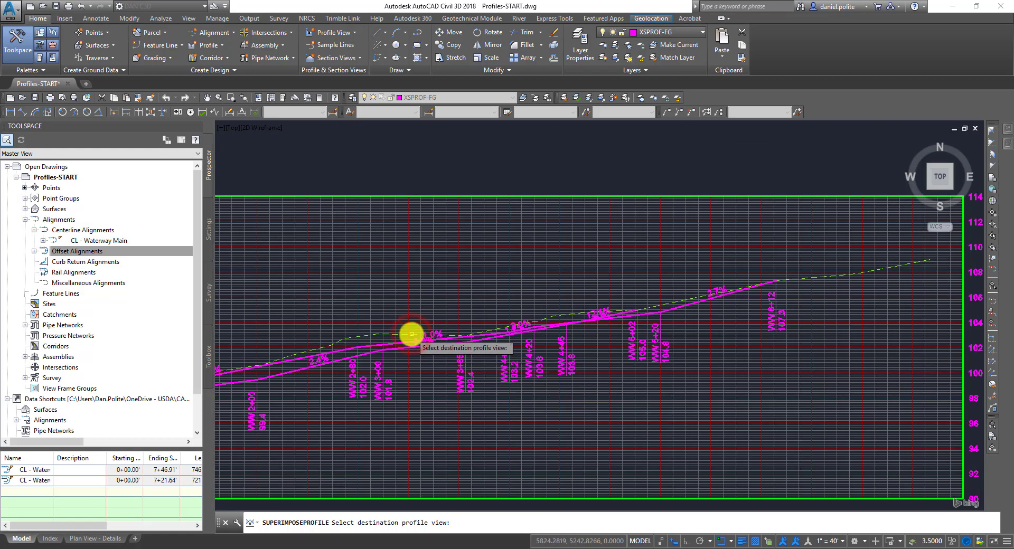
{"action": "left_click", "coordinate": [410, 386]}
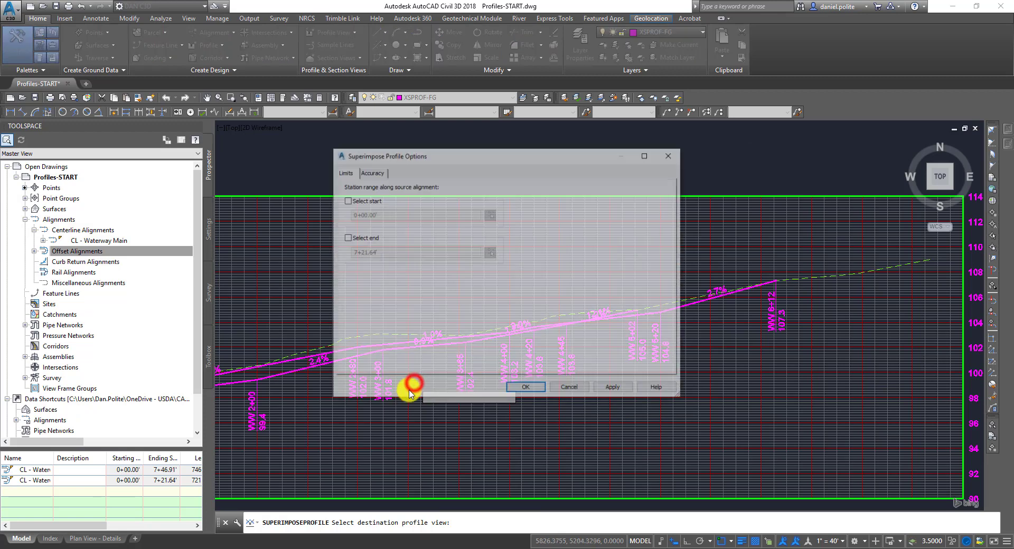
{"action": "left_click", "coordinate": [363, 174]}
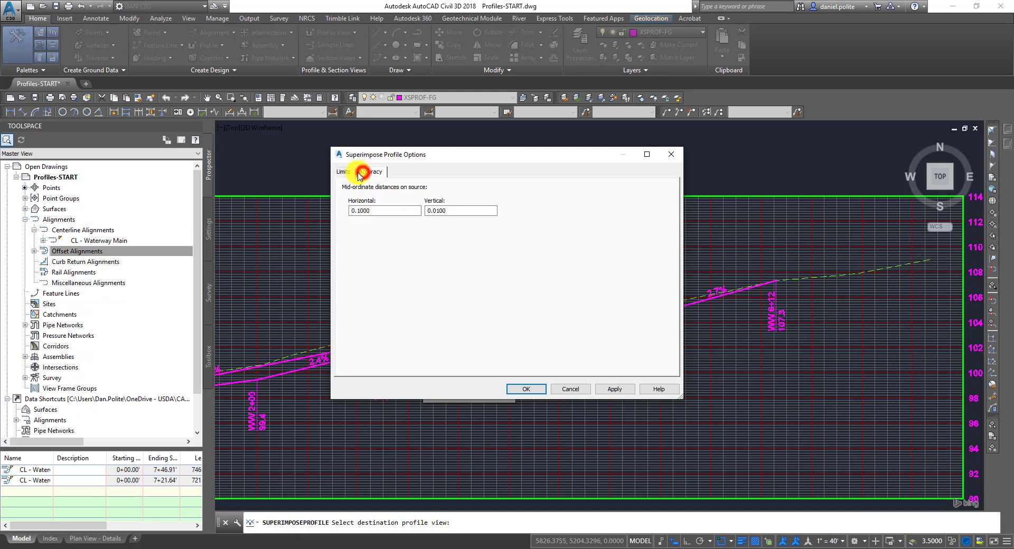
{"action": "left_click", "coordinate": [352, 174]}
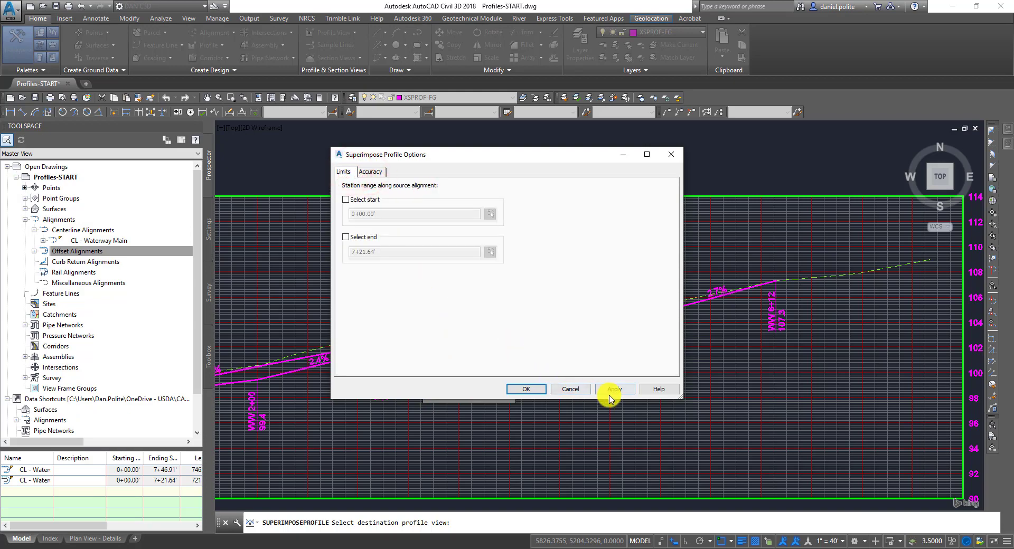
{"action": "left_click", "coordinate": [527, 389]}
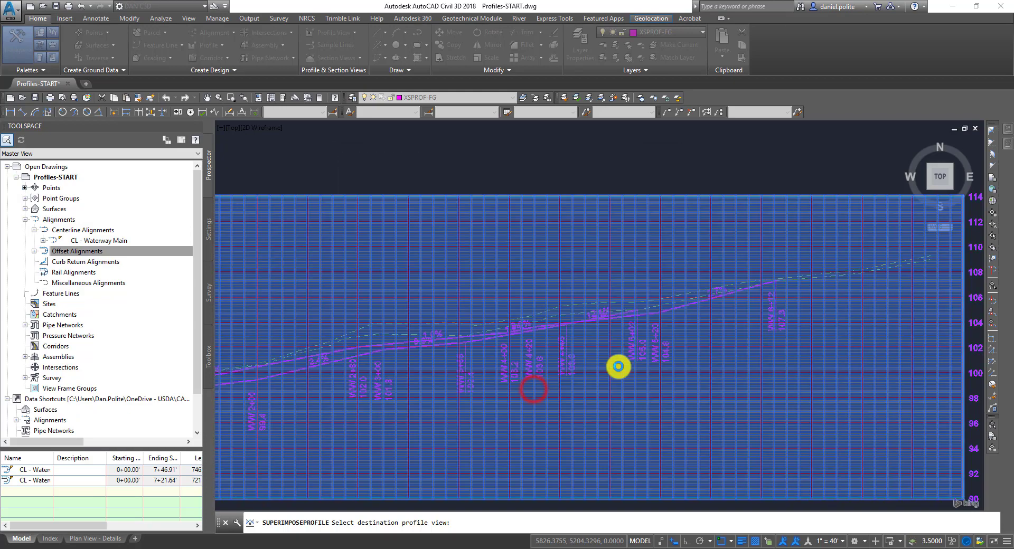
{"action": "left_click", "coordinate": [616, 364]}
{"action": "scroll", "coordinate": [668, 348], "scroll_direction": "down", "scroll_amount": 3}
{"action": "key", "text": "Escape"}
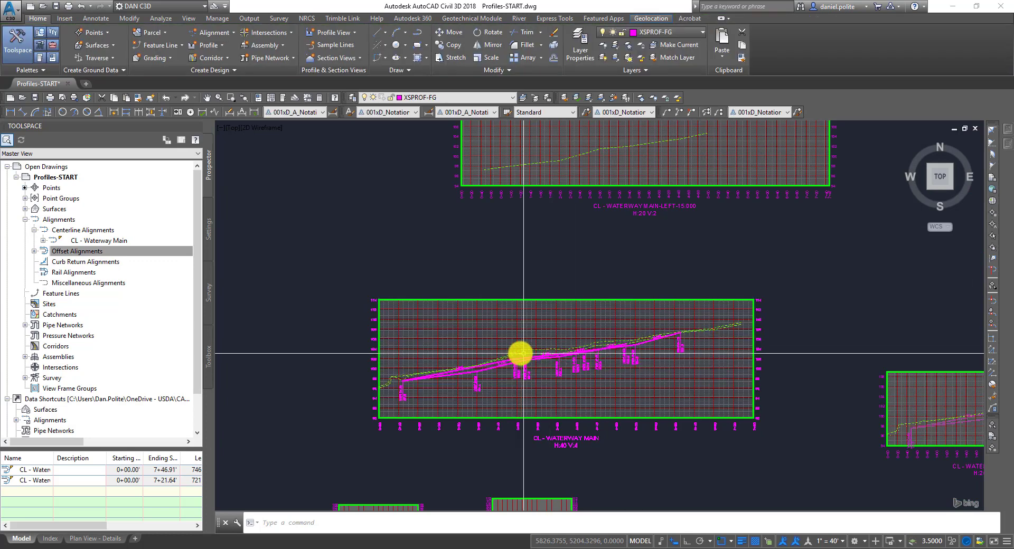
Inspect the superimposed right offset profile's properties, including its style, profile type and parent alignment.
{"action": "scroll", "coordinate": [520, 351], "scroll_direction": "up", "scroll_amount": 5}
{"action": "left_click", "coordinate": [523, 347]}
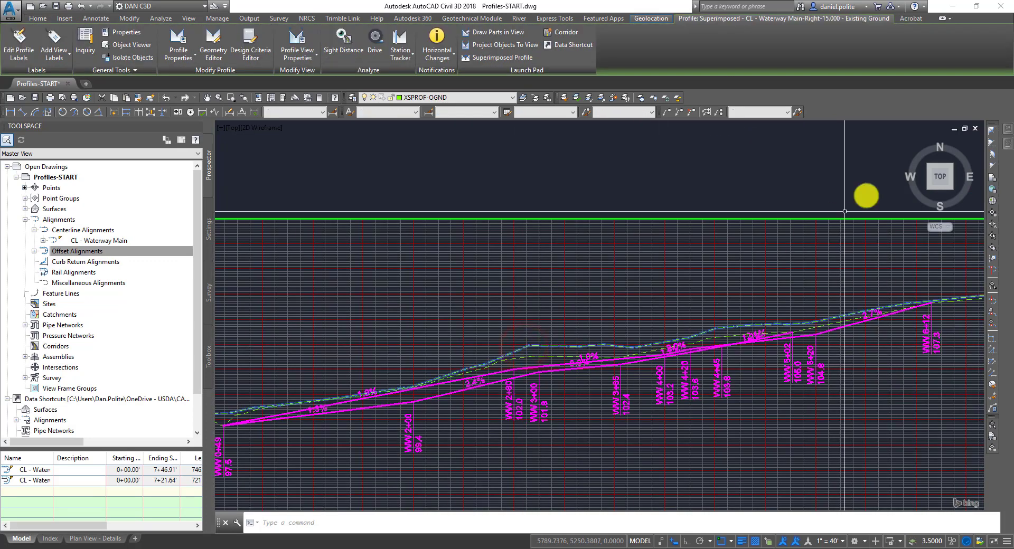
{"action": "mouse_move", "coordinate": [1008, 146]}
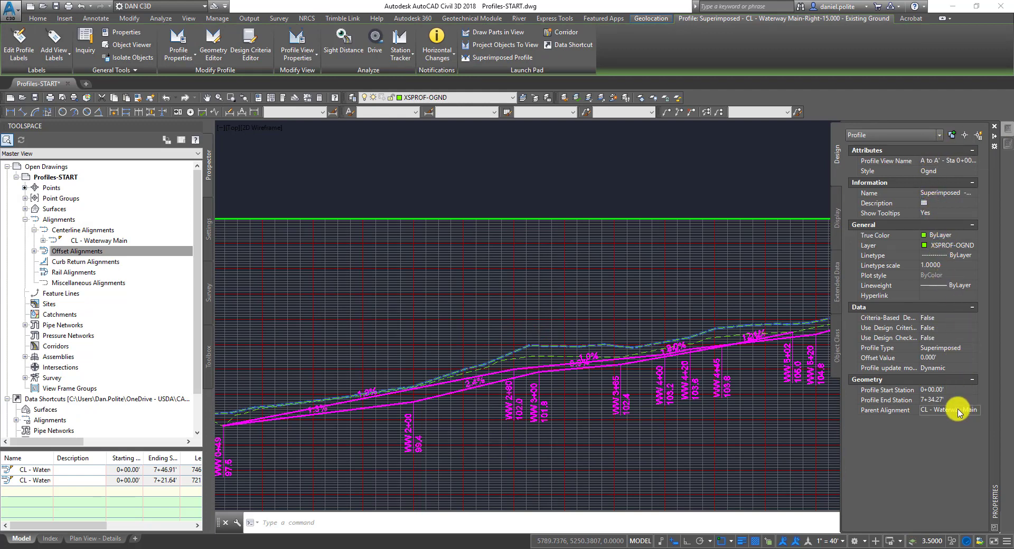
{"action": "key", "text": "Escape"}
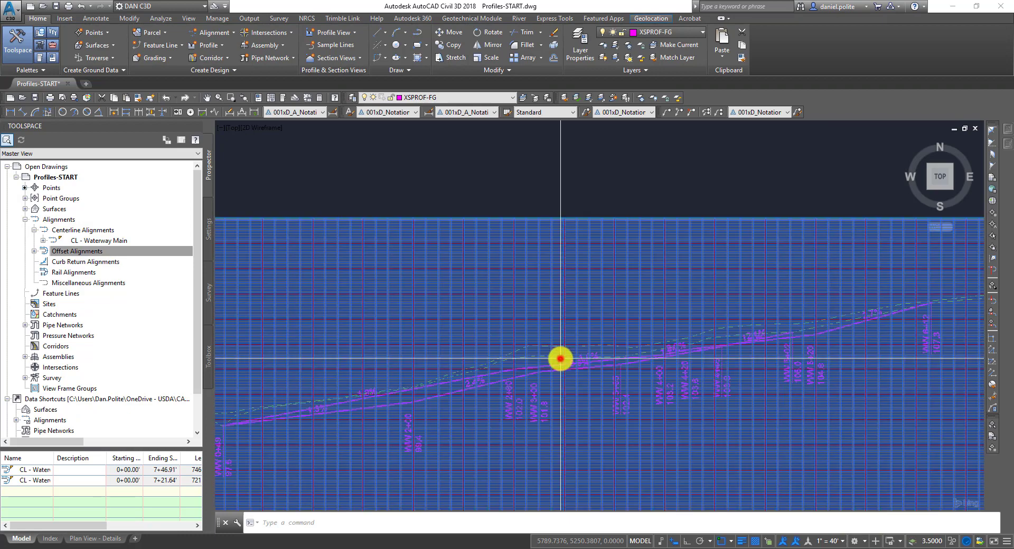
{"action": "left_click", "coordinate": [560, 359]}
{"action": "key", "text": "Escape"}
{"action": "left_click", "coordinate": [560, 356]}
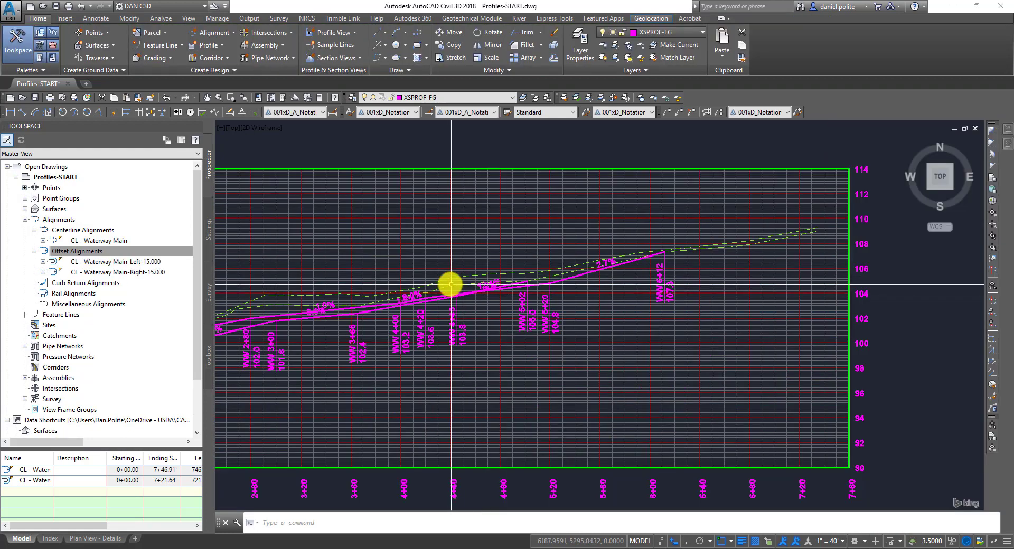
Check the station range limits in the superimposed right offset profile's options and leave them as they are.
{"action": "left_click", "coordinate": [443, 280]}
{"action": "scroll", "coordinate": [444, 280], "scroll_direction": "down", "scroll_amount": 2}
{"action": "middle_click_drag", "start_coordinate": [444, 279], "coordinate": [625, 258]}
{"action": "scroll", "coordinate": [332, 309], "scroll_direction": "up", "scroll_amount": 4}
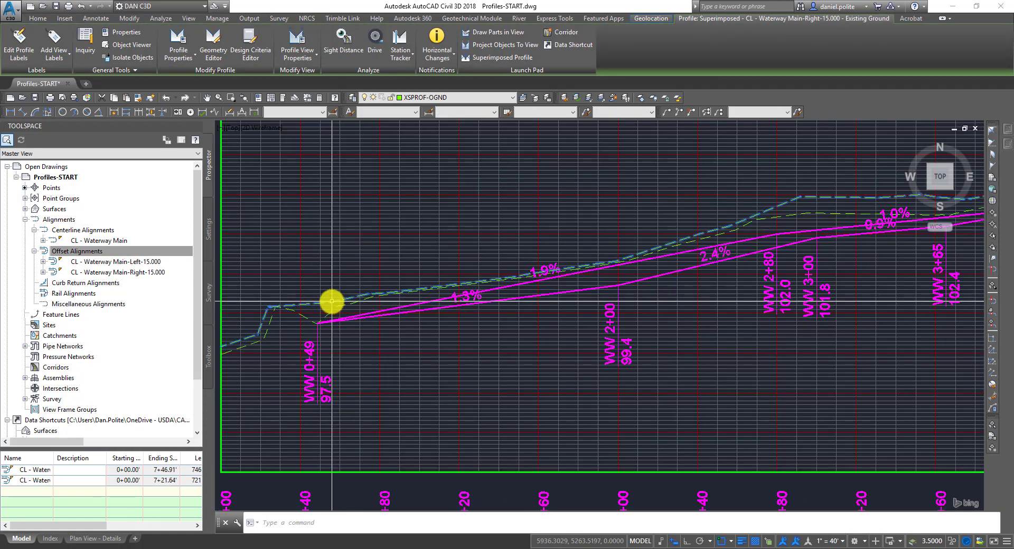
{"action": "right_click", "coordinate": [333, 305]}
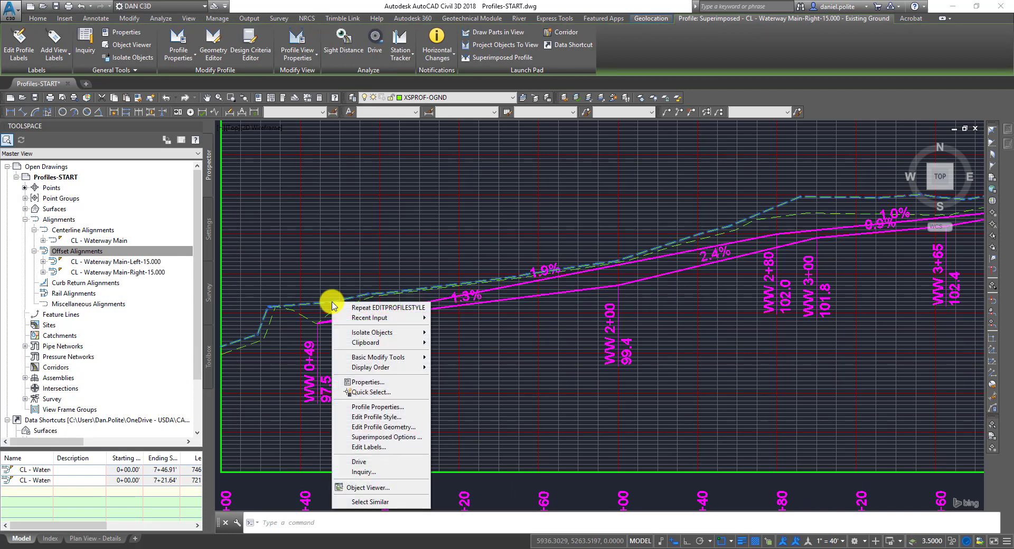
{"action": "left_click", "coordinate": [386, 437]}
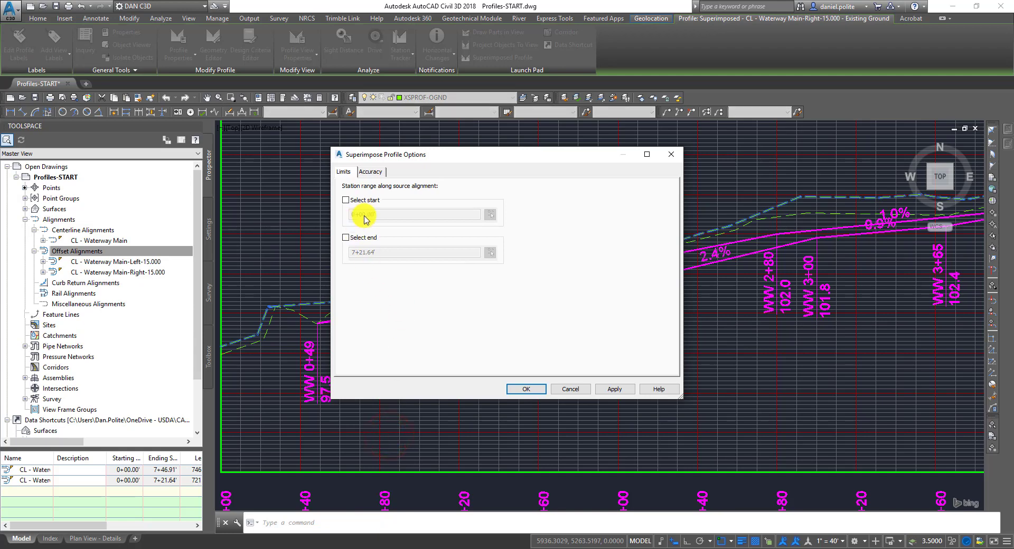
{"action": "left_click", "coordinate": [568, 389]}
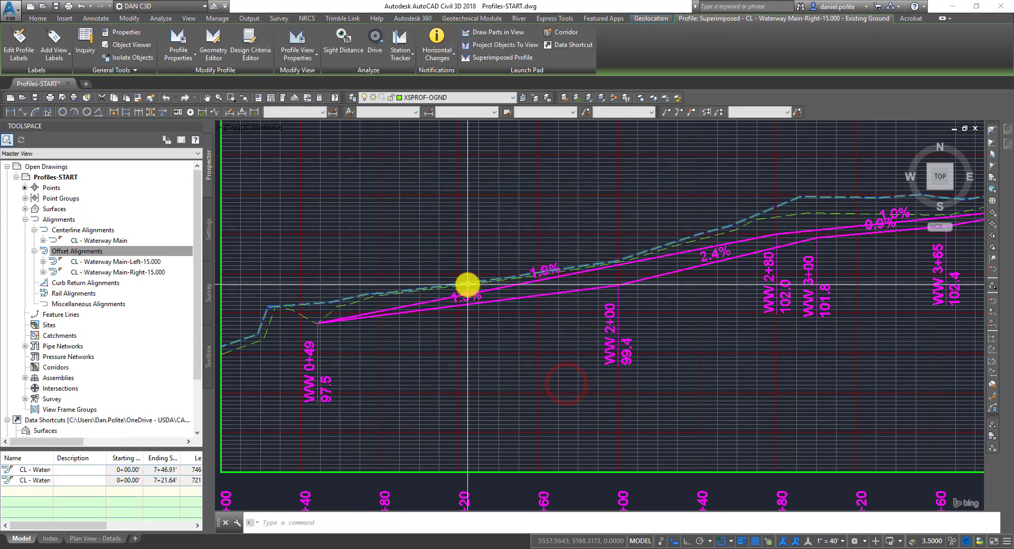
Set the style of the superimposed right offset profile to Offset in its profile properties.
{"action": "right_click", "coordinate": [466, 285]}
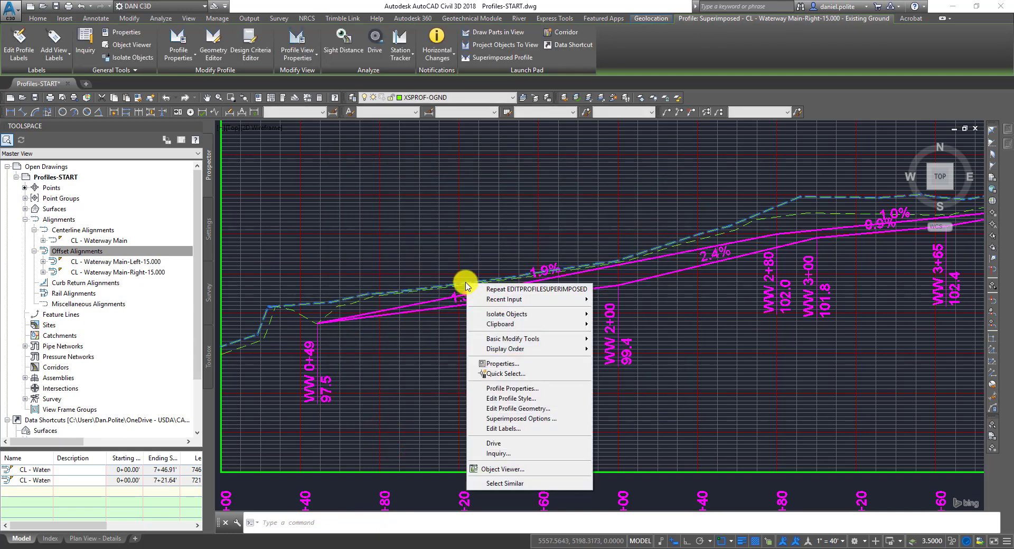
{"action": "left_click", "coordinate": [528, 389]}
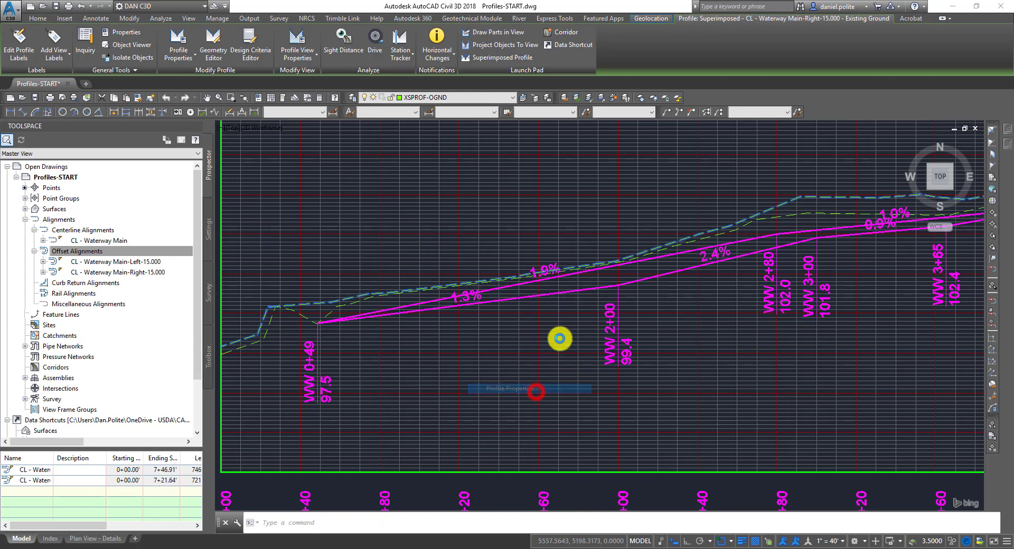
{"action": "left_click", "coordinate": [379, 166]}
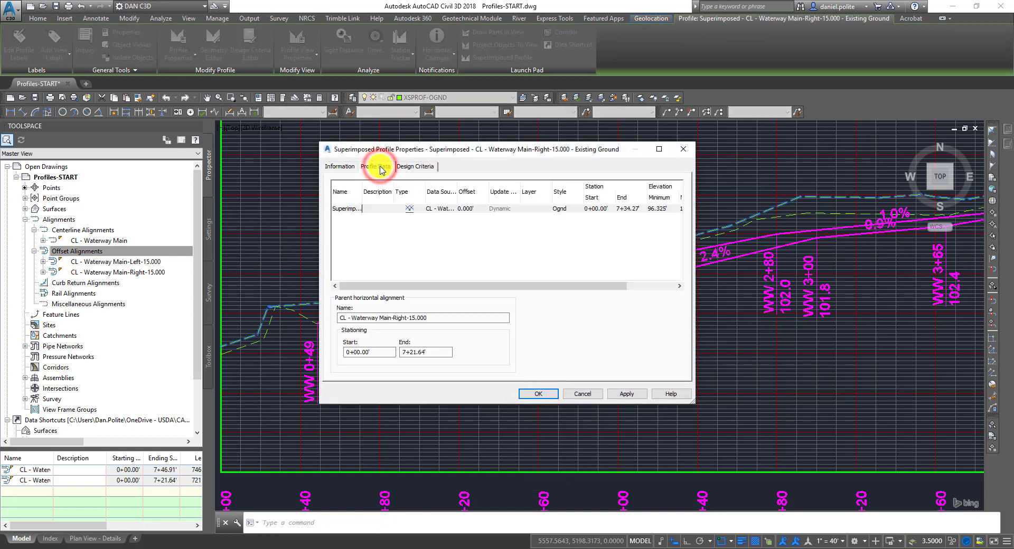
{"action": "left_click", "coordinate": [359, 209]}
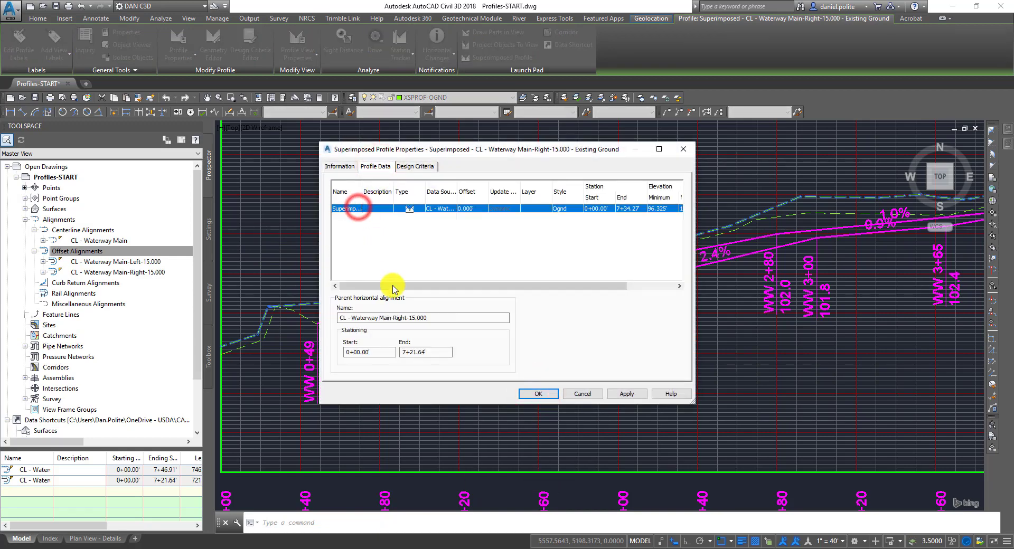
{"action": "left_click_drag", "start_coordinate": [396, 287], "coordinate": [554, 284]}
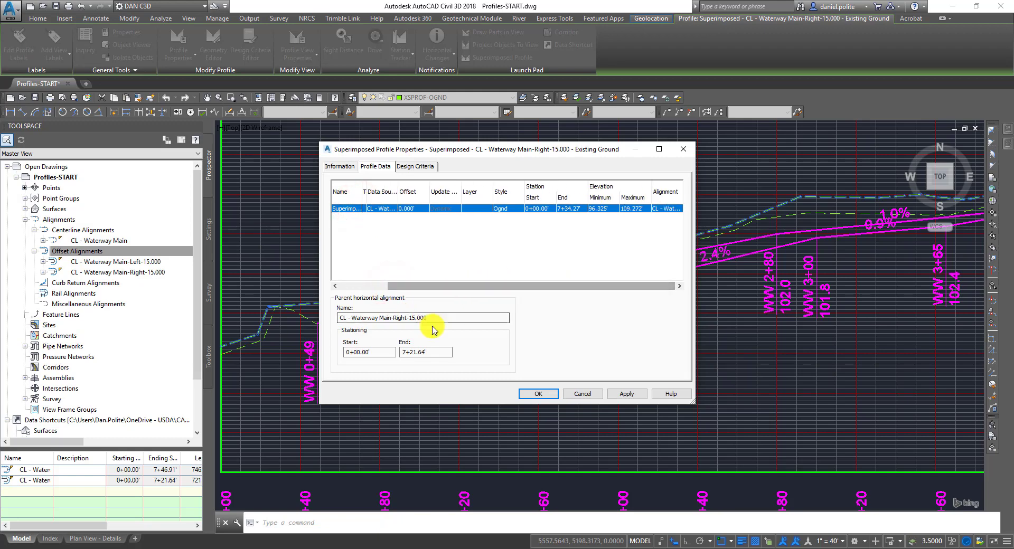
{"action": "left_click", "coordinate": [502, 209]}
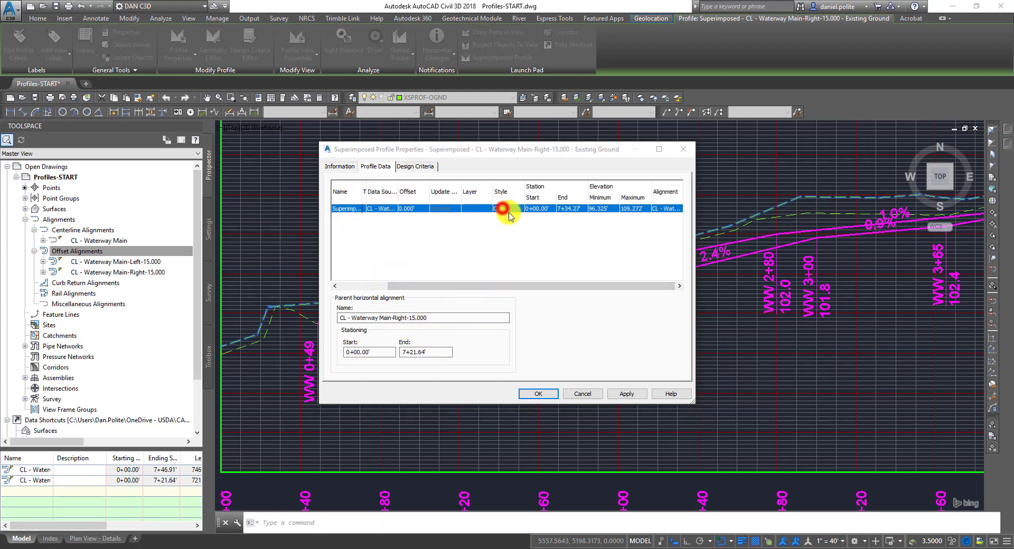
{"action": "left_click", "coordinate": [541, 290]}
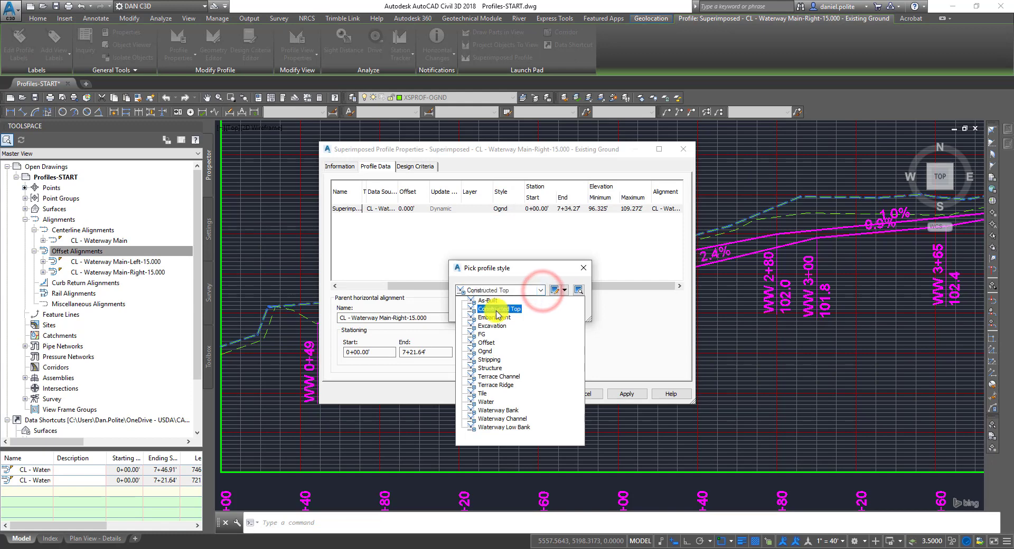
{"action": "left_click", "coordinate": [486, 342]}
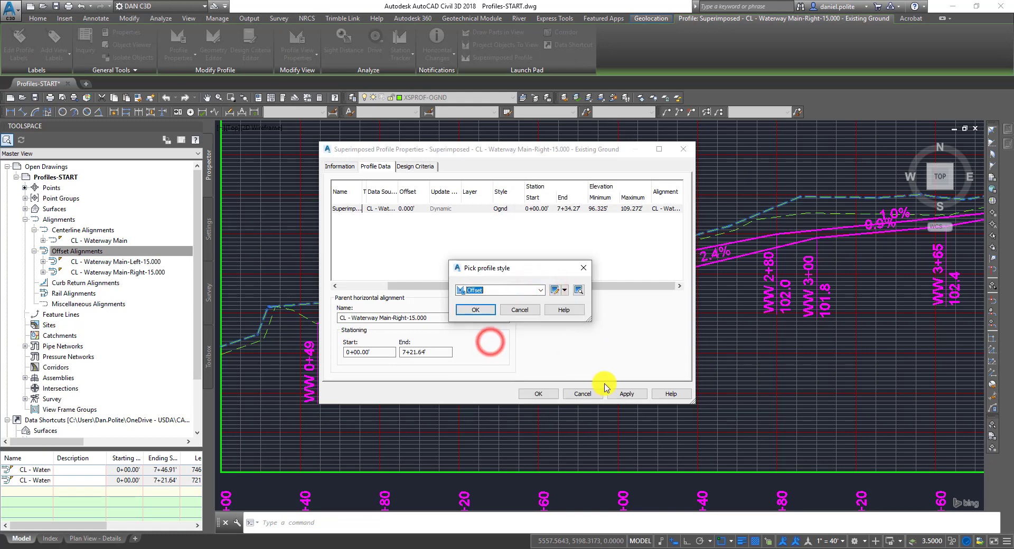
{"action": "left_click", "coordinate": [475, 310]}
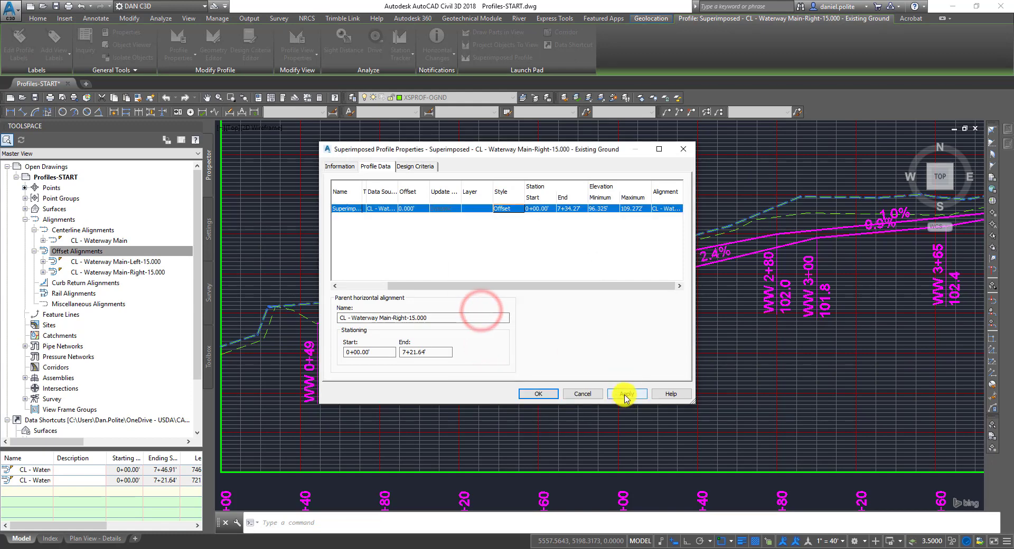
{"action": "left_click", "coordinate": [625, 393]}
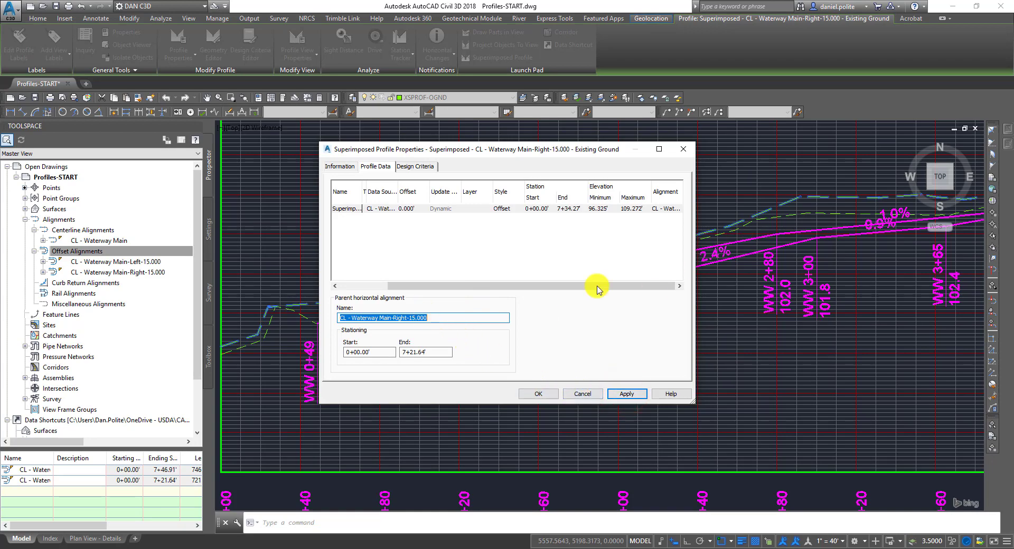
{"action": "left_click", "coordinate": [528, 393]}
{"action": "scroll", "coordinate": [574, 323], "scroll_direction": "down", "scroll_amount": 3}
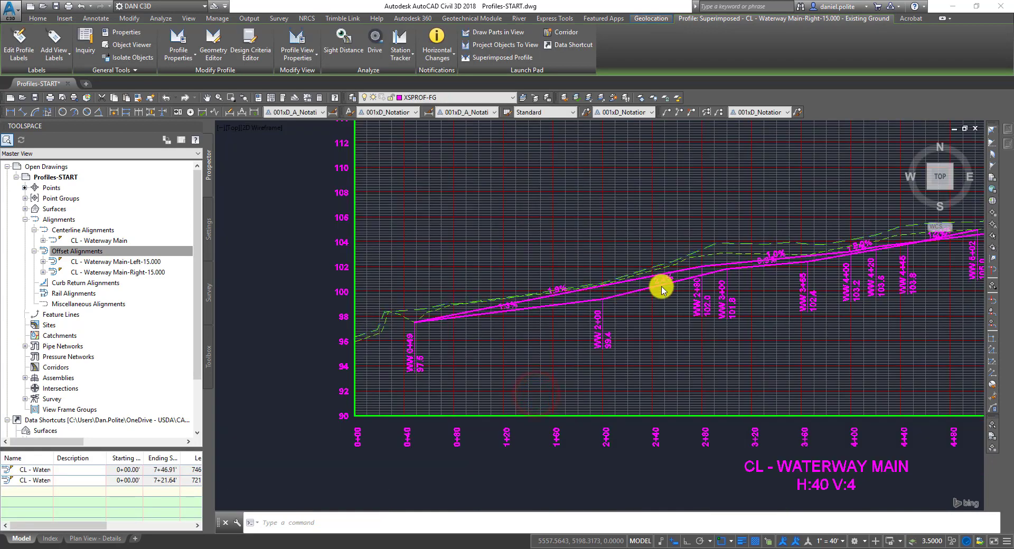
{"action": "key", "text": "Escape"}
Examine the superimposed offset line against the ground and design profiles in the main profile view, and compare it with the right offset profile view.
{"action": "scroll", "coordinate": [723, 247], "scroll_direction": "up", "scroll_amount": 5}
{"action": "scroll", "coordinate": [739, 235], "scroll_direction": "up", "scroll_amount": 2}
{"action": "scroll", "coordinate": [480, 340], "scroll_direction": "down", "scroll_amount": 5}
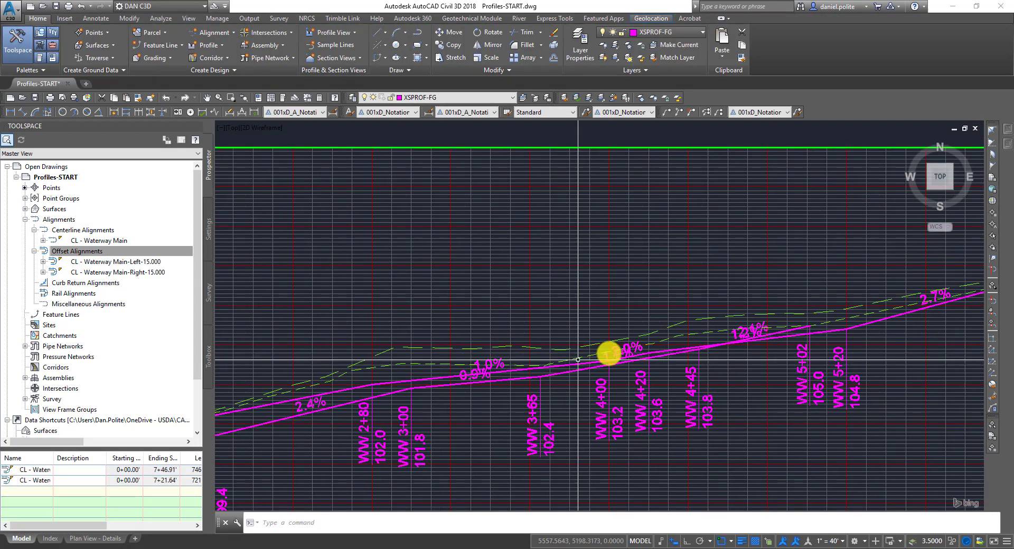
{"action": "scroll", "coordinate": [717, 299], "scroll_direction": "up", "scroll_amount": 8}
{"action": "scroll", "coordinate": [728, 378], "scroll_direction": "down", "scroll_amount": 3}
{"action": "scroll", "coordinate": [640, 355], "scroll_direction": "down", "scroll_amount": 2}
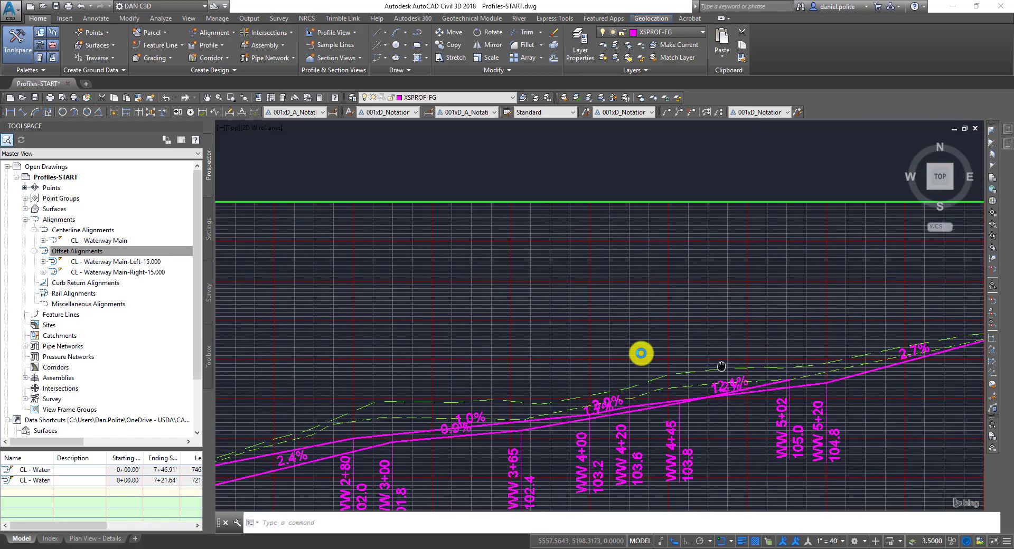
{"action": "scroll", "coordinate": [496, 317], "scroll_direction": "up", "scroll_amount": 1}
{"action": "scroll", "coordinate": [496, 317], "scroll_direction": "down", "scroll_amount": 3}
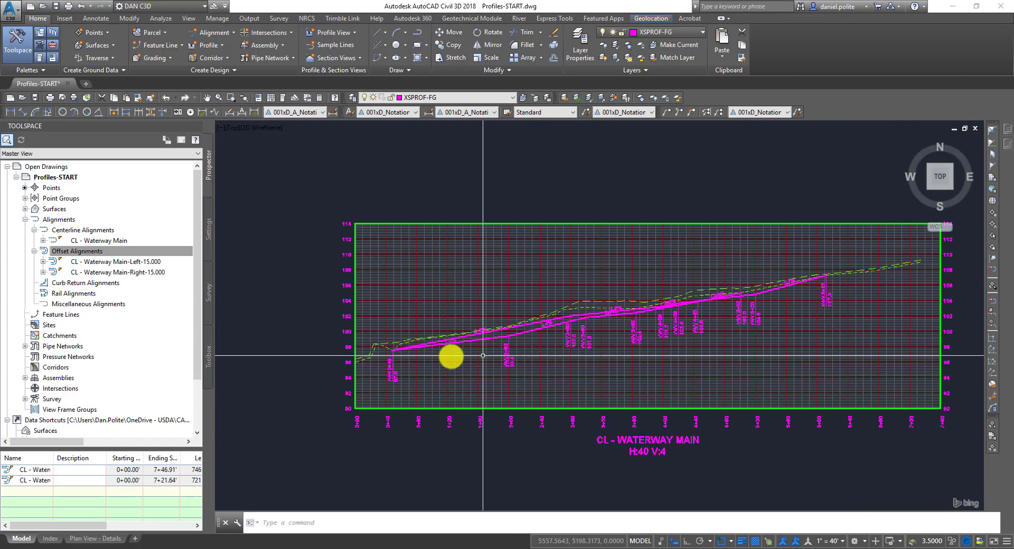
{"action": "scroll", "coordinate": [421, 358], "scroll_direction": "up", "scroll_amount": 6}
{"action": "scroll", "coordinate": [421, 358], "scroll_direction": "down", "scroll_amount": 6}
{"action": "scroll", "coordinate": [522, 351], "scroll_direction": "up", "scroll_amount": 3}
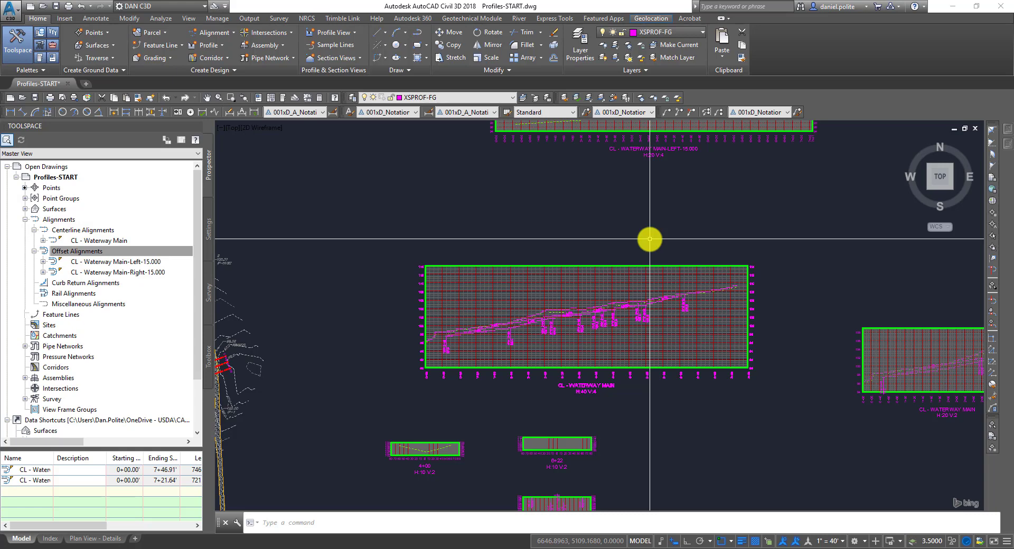
{"action": "scroll", "coordinate": [643, 346], "scroll_direction": "up", "scroll_amount": 3}
{"action": "scroll", "coordinate": [642, 267], "scroll_direction": "down", "scroll_amount": 3}
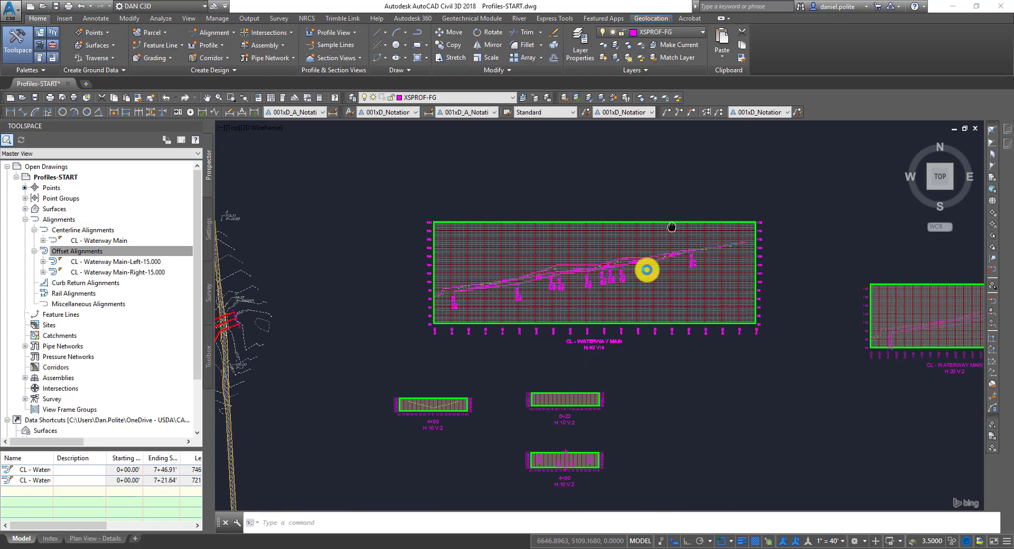
{"action": "middle_click_drag", "start_coordinate": [523, 185], "coordinate": [557, 464]}
{"action": "scroll", "coordinate": [609, 439], "scroll_direction": "up", "scroll_amount": 3}
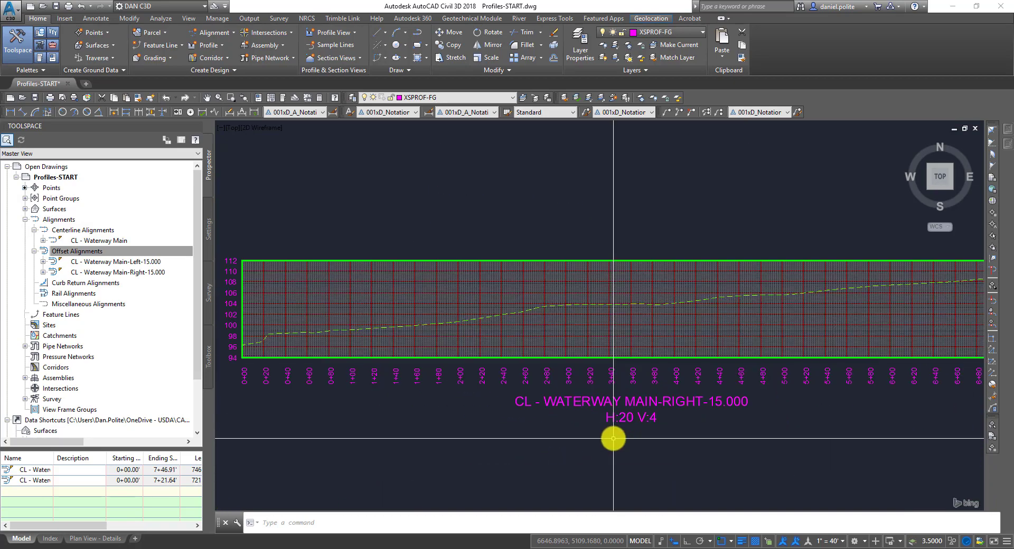